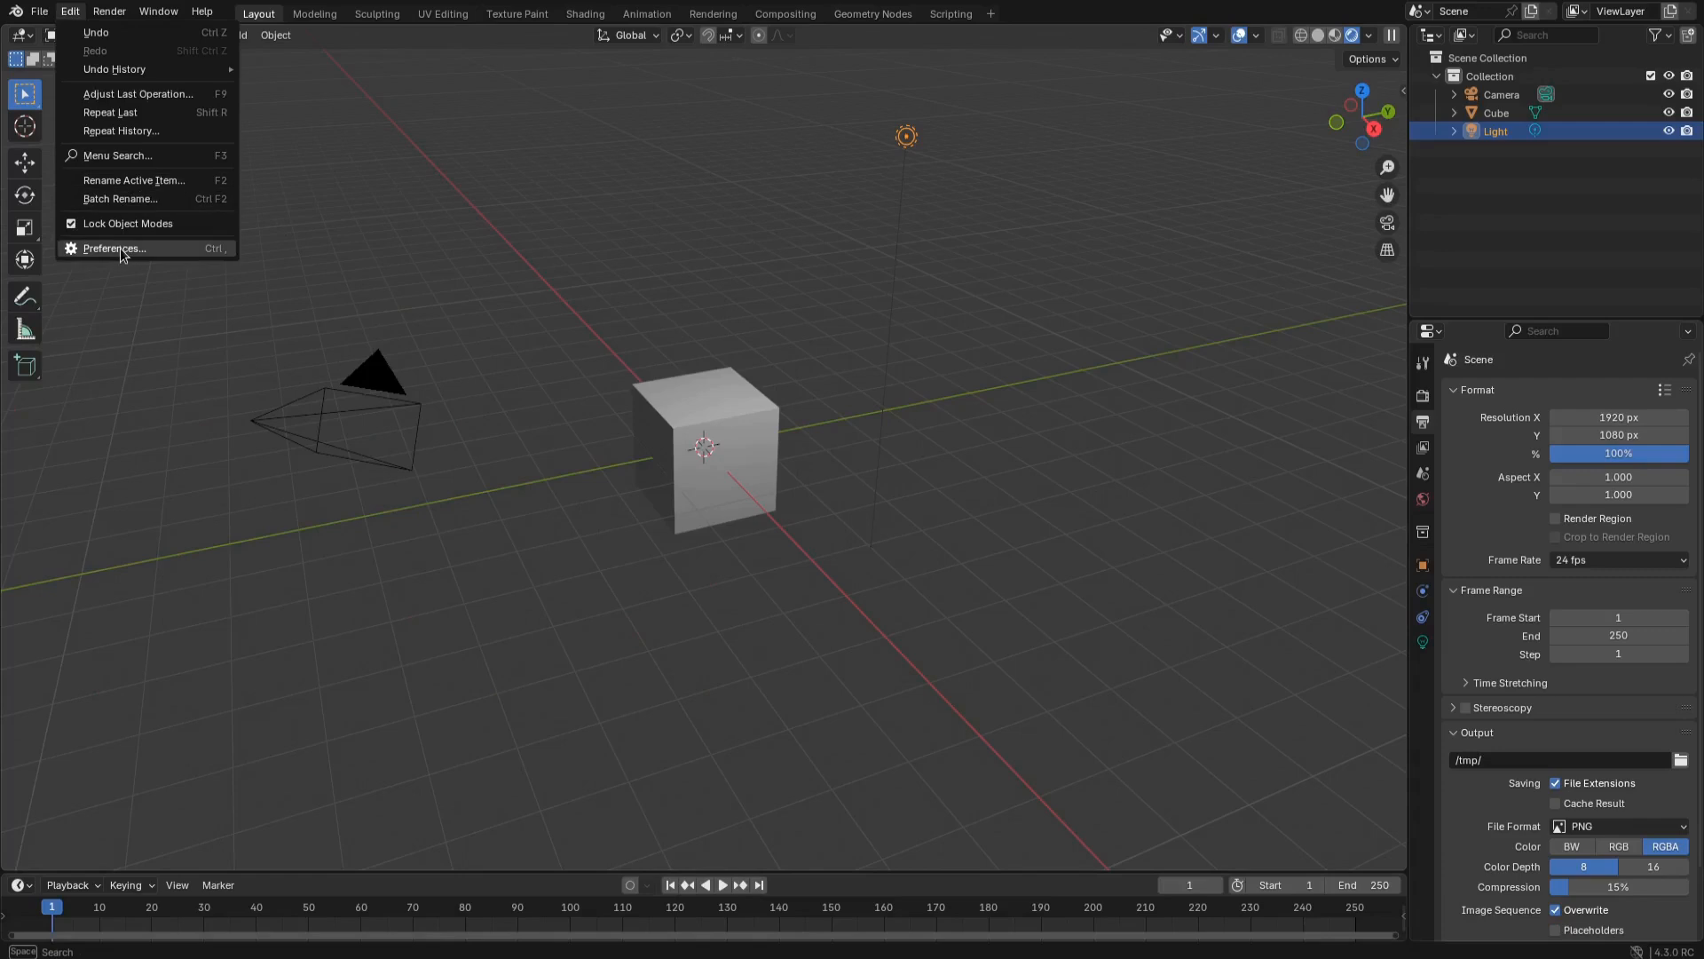
# Find the Node Wrangler add-on in the preferences and enable it
pyautogui.click(234, 17)
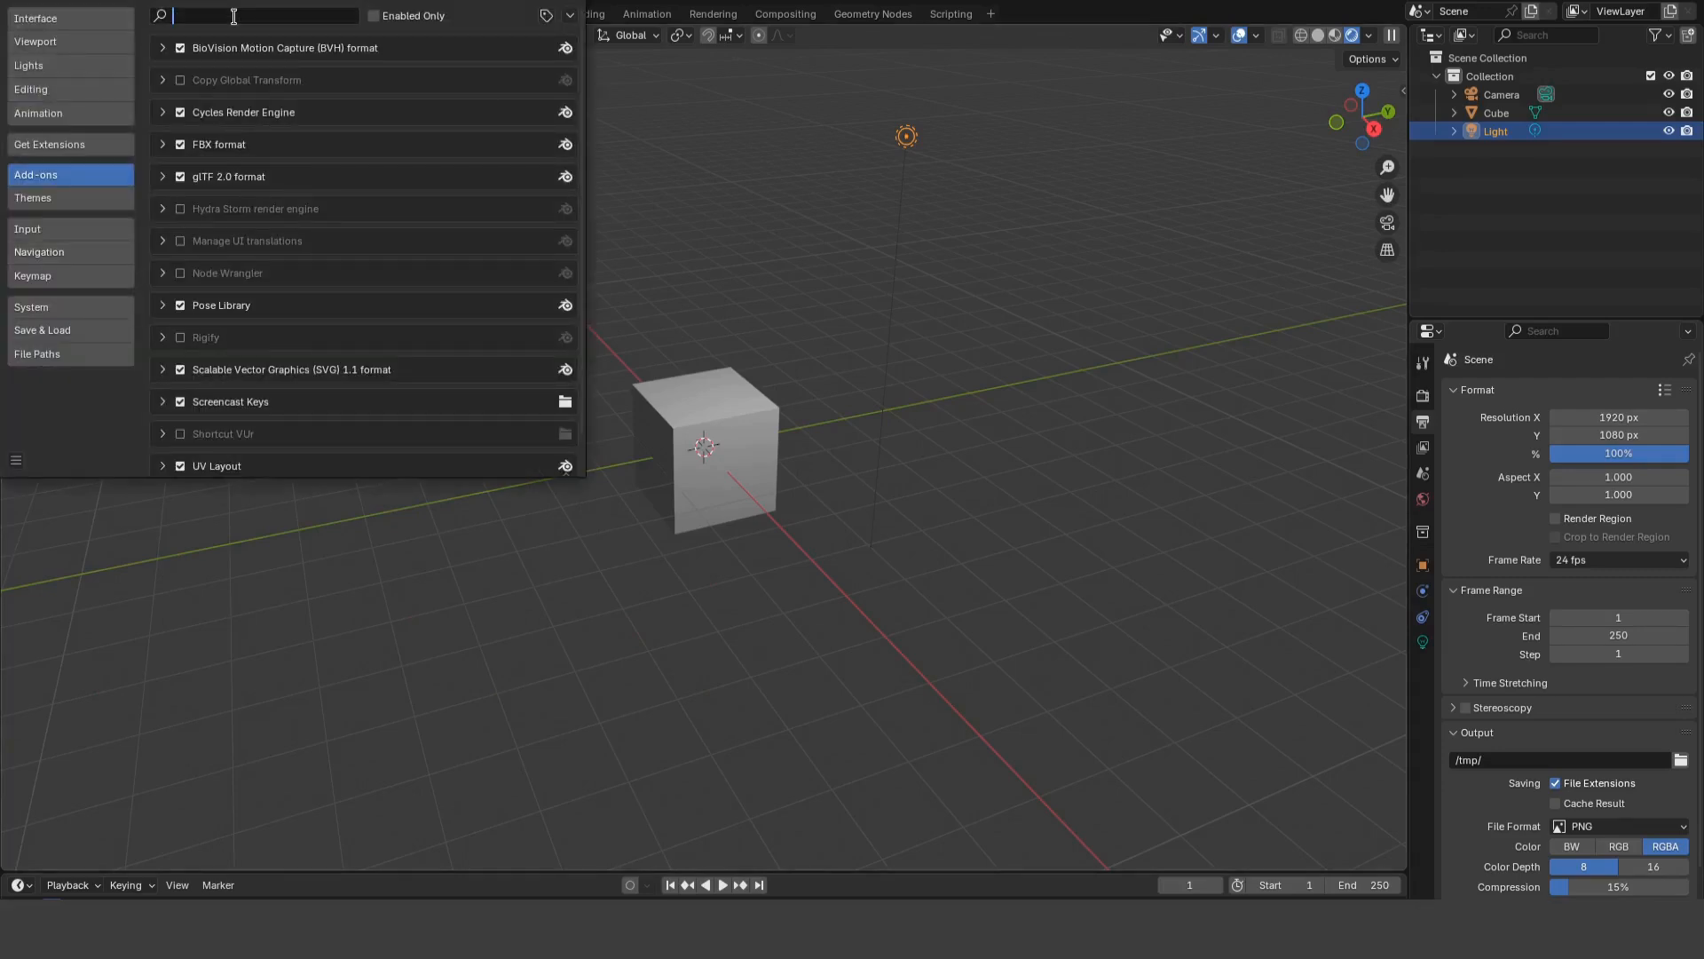
pyautogui.write('node')
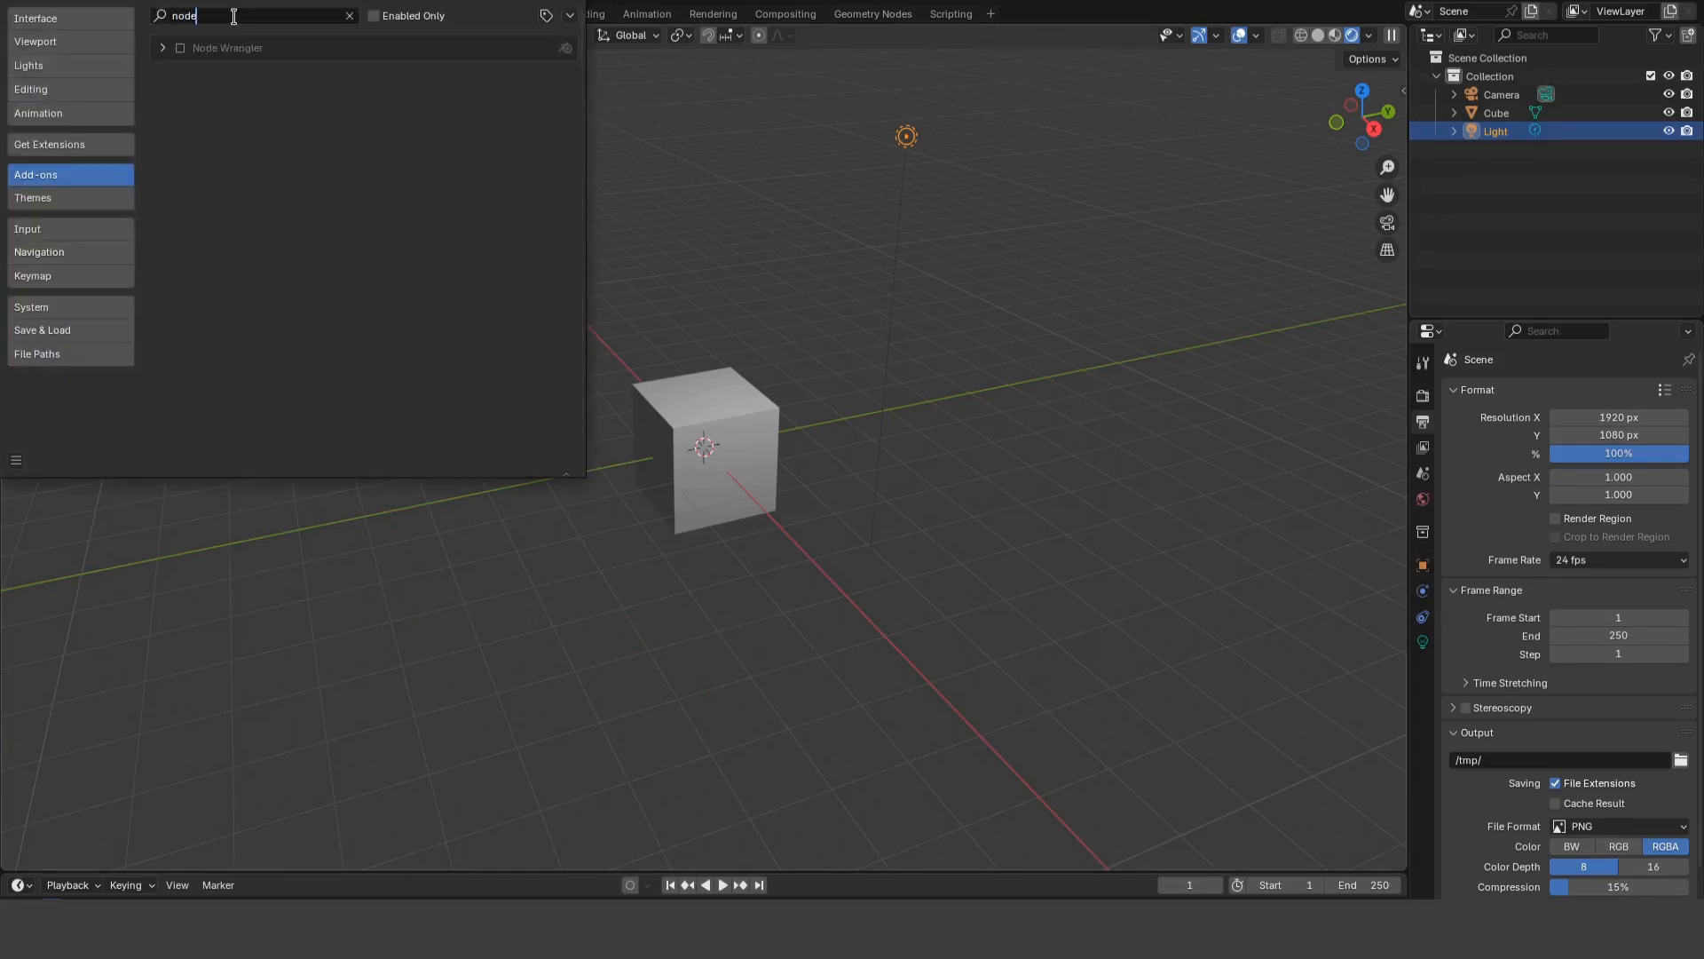
pyautogui.click(180, 49)
pyautogui.click(555, 48)
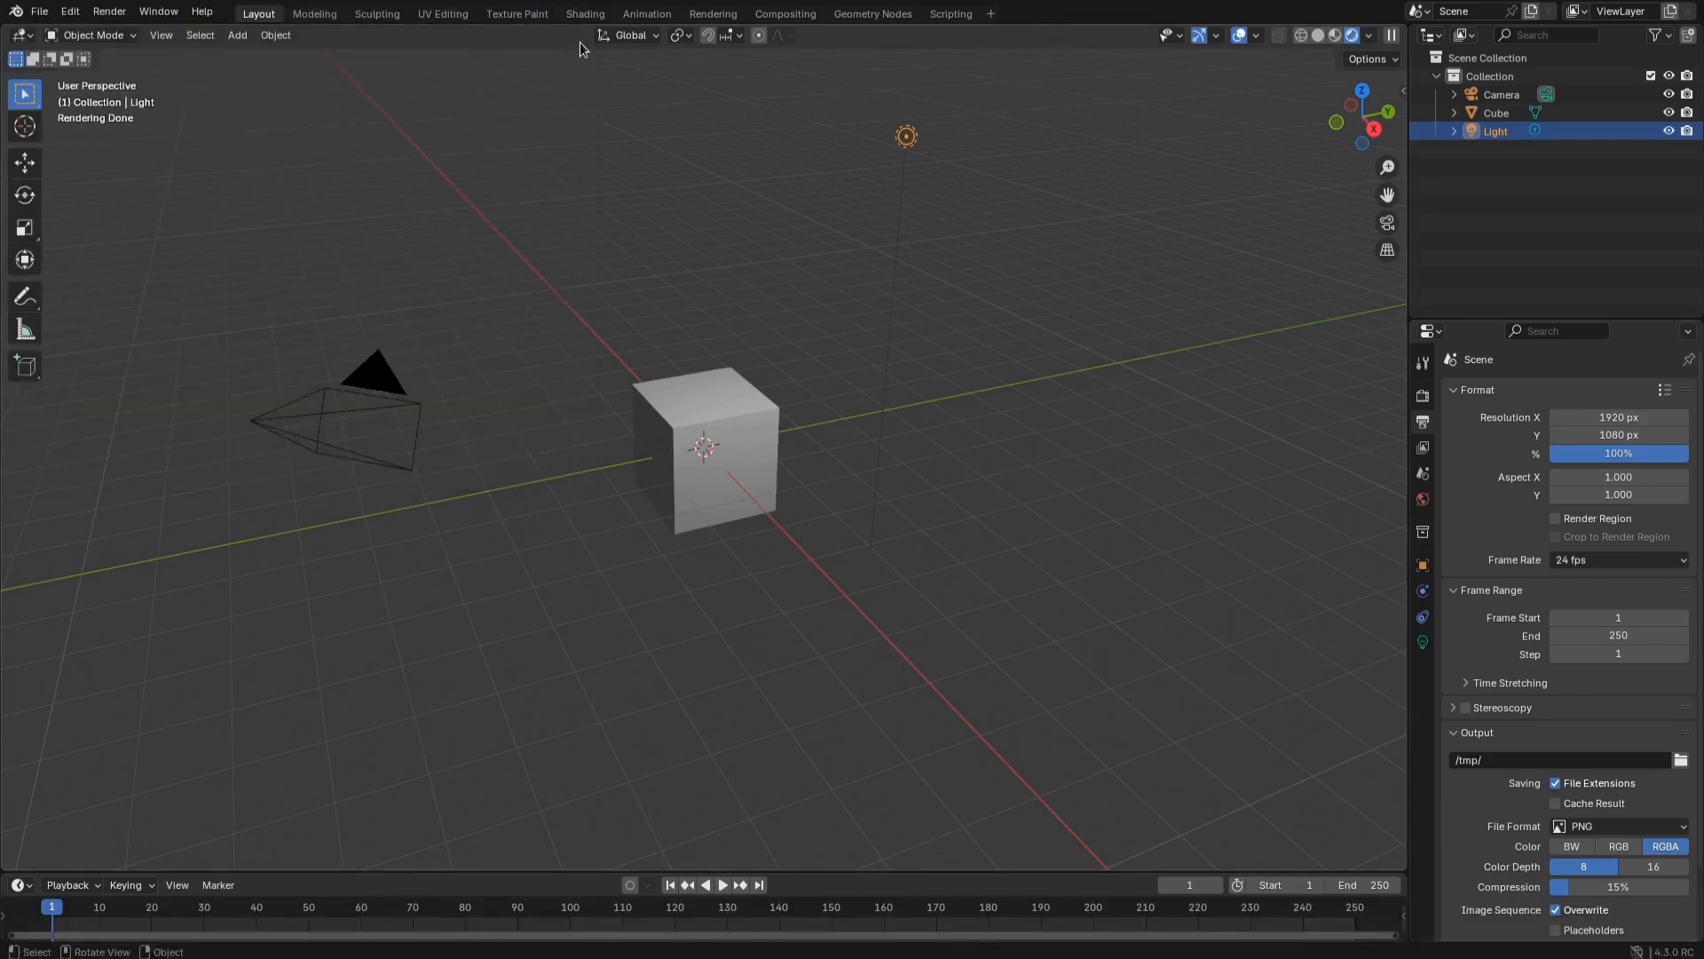
# Switch to the Geometry Nodes workspace and change its spreadsheet area to a Graph Editor
pyautogui.click(874, 14)
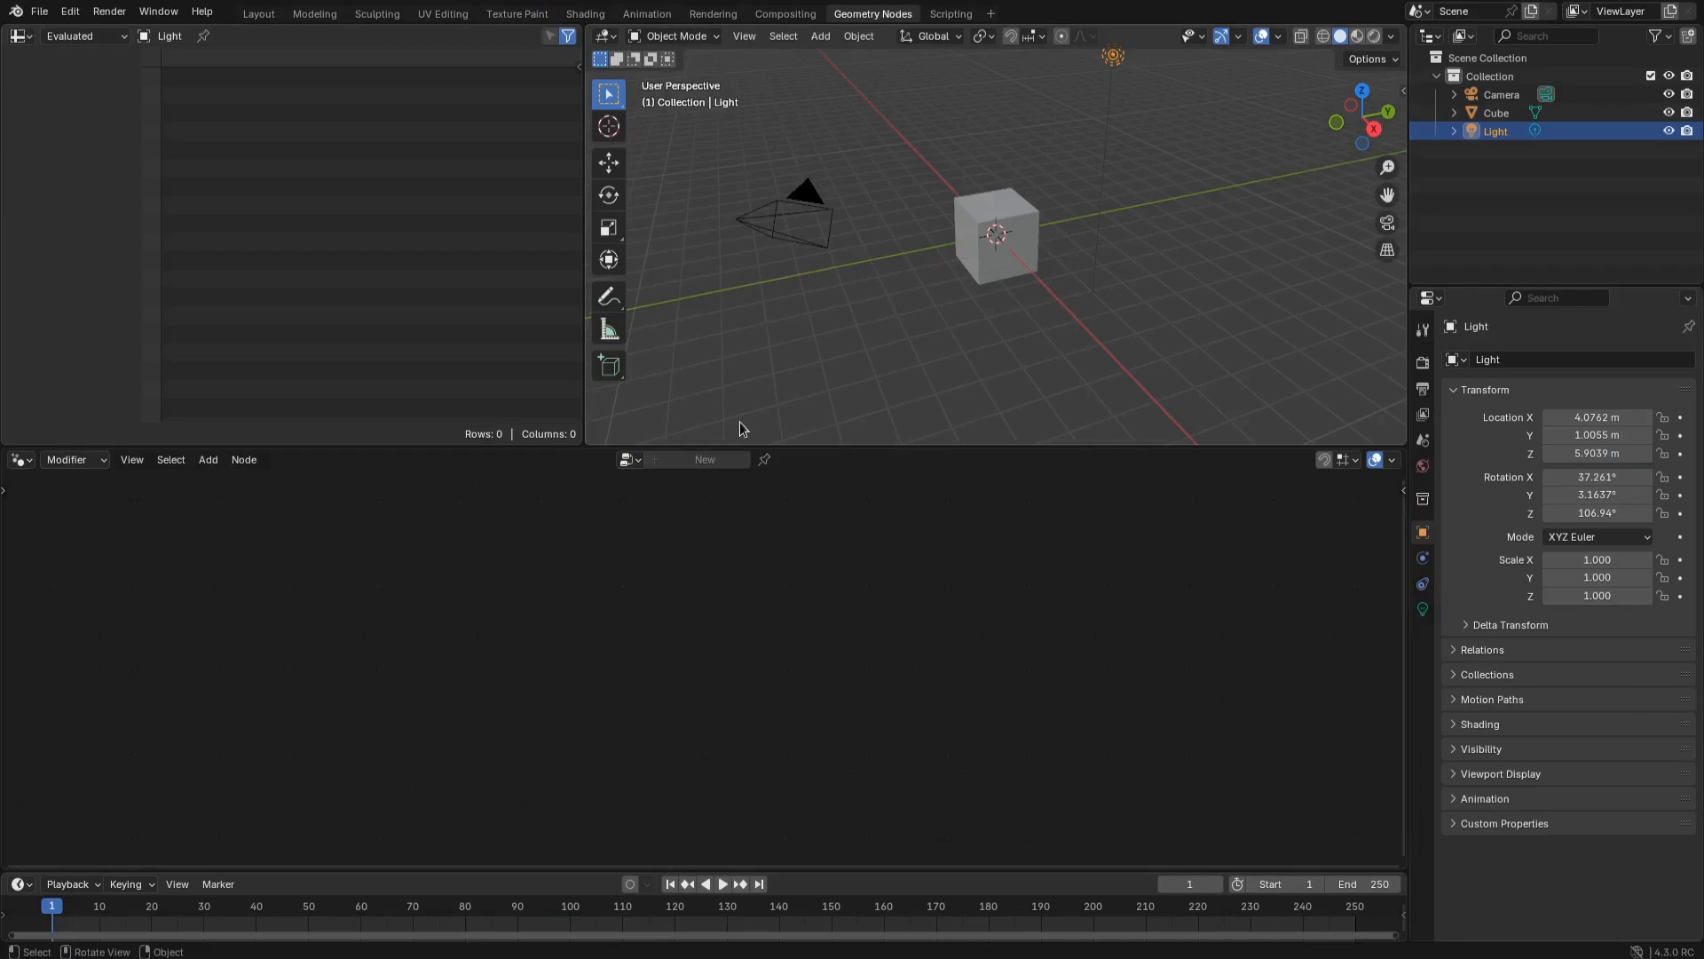
pyautogui.click(19, 36)
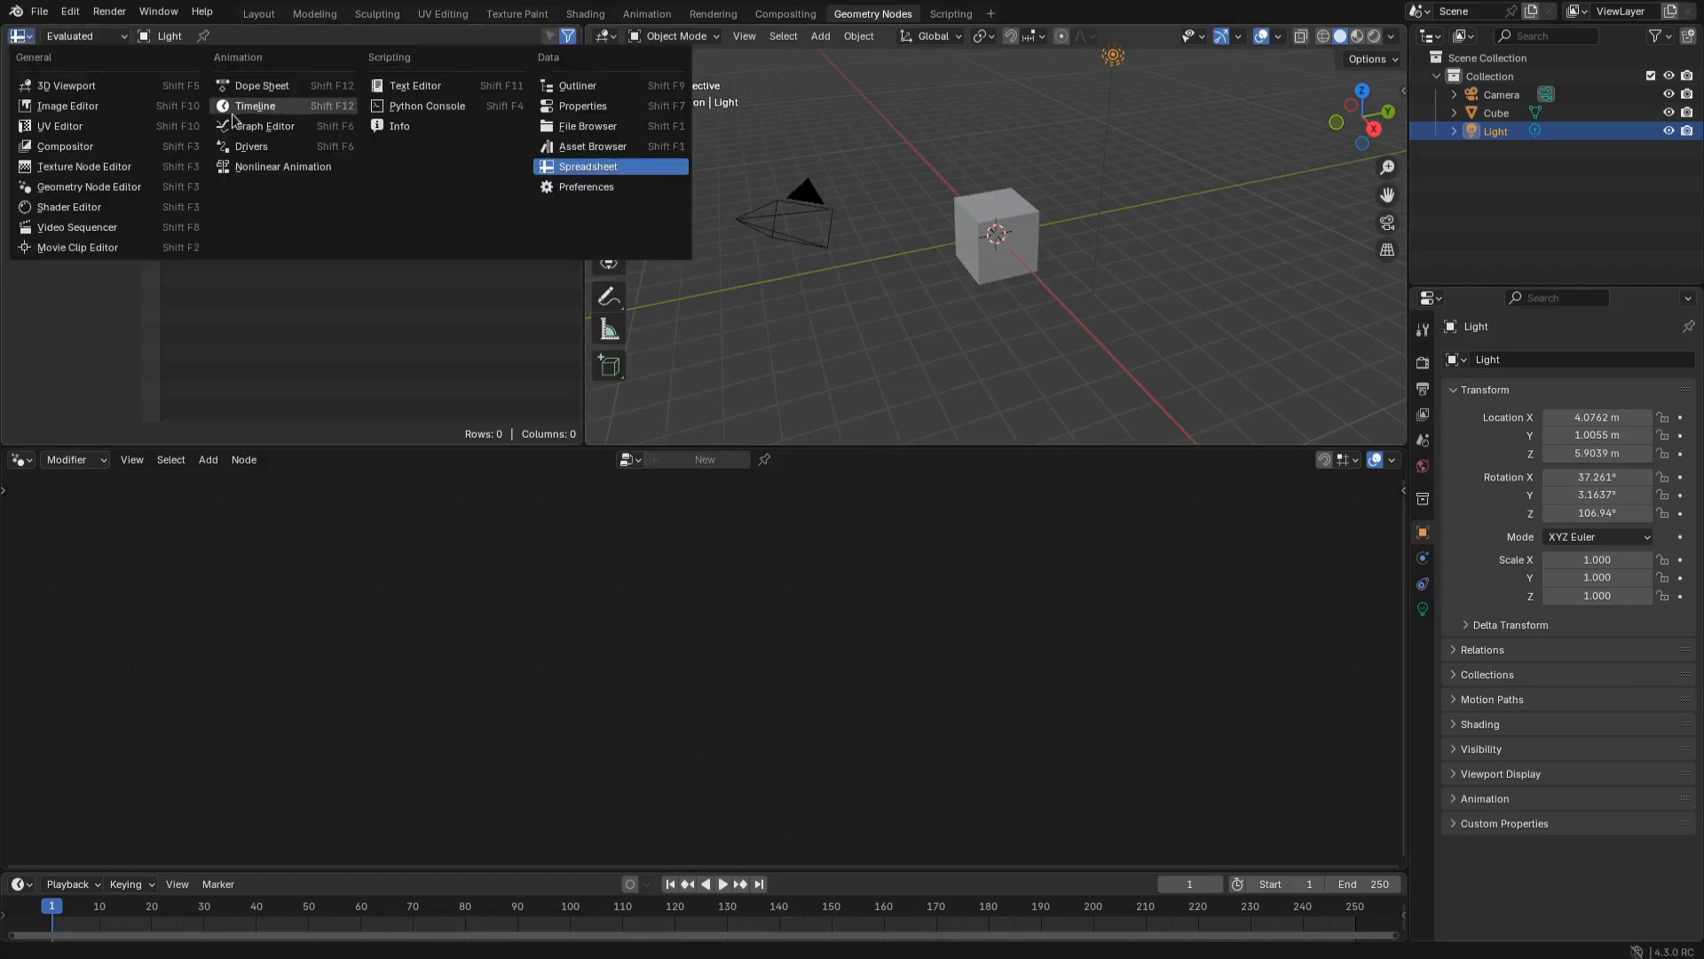
pyautogui.click(264, 127)
# Select the default cube and create a new geometry node tree on it
pyautogui.click(992, 228)
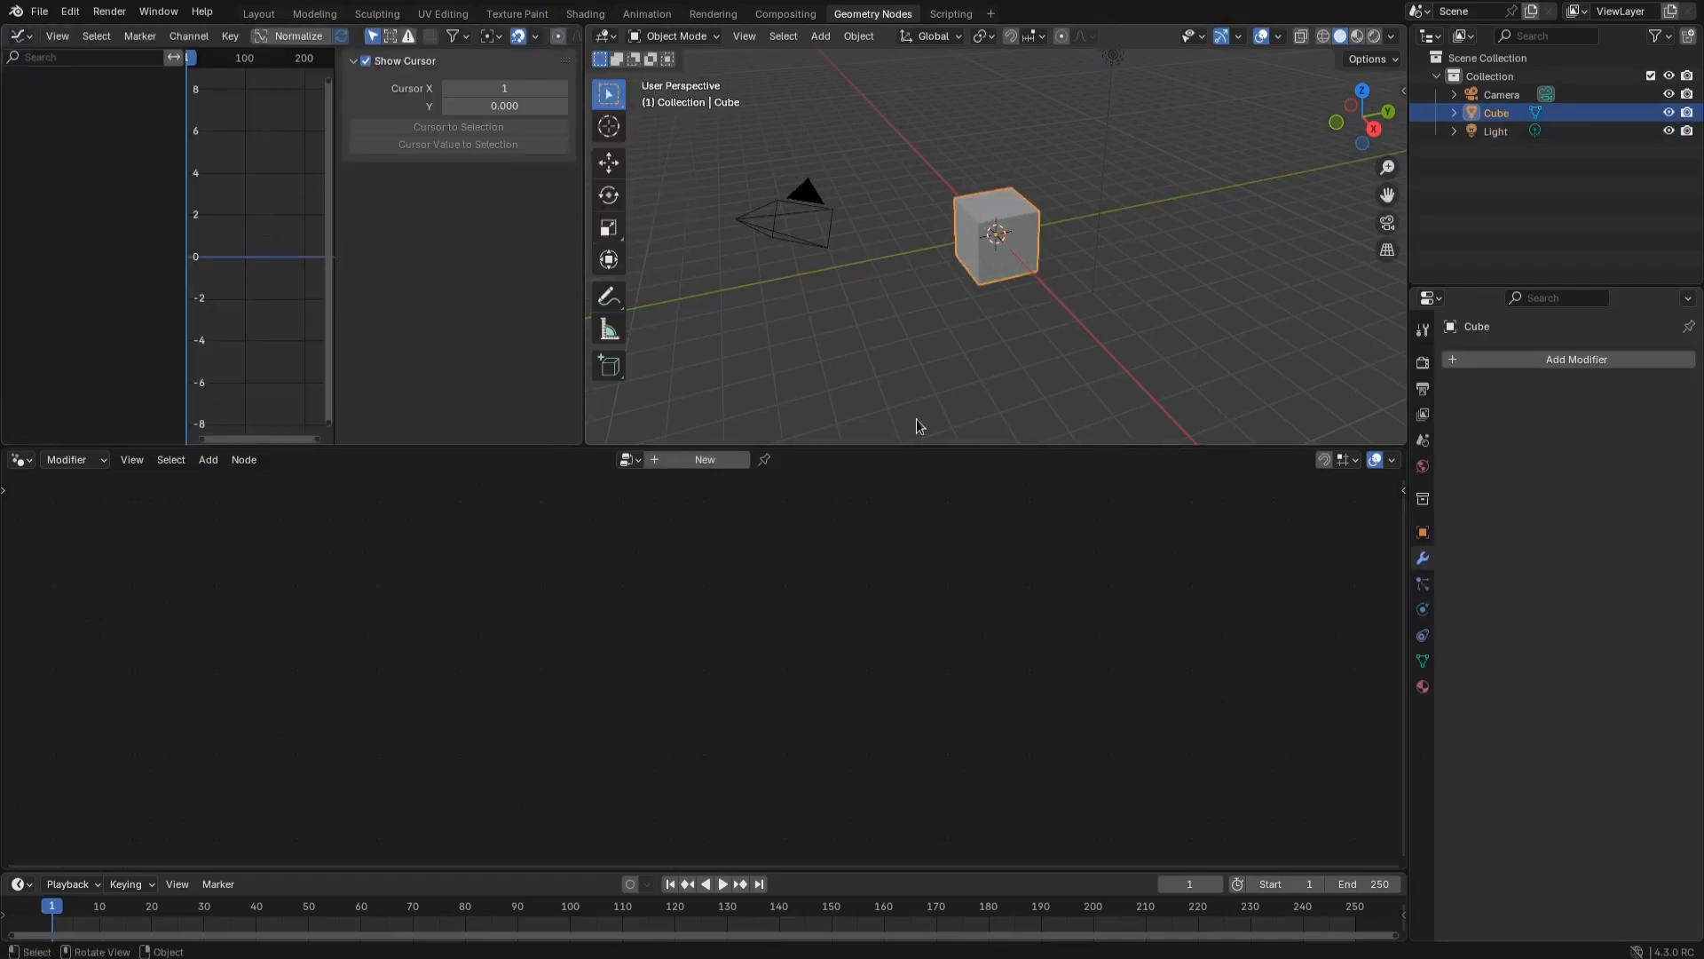
pyautogui.click(722, 456)
pyautogui.moveTo(949, 213); pyautogui.dragTo(713, 567, button='middle')
# Add a Cylinder node below Group Input and connect its Mesh output to the Group Output geometry
pyautogui.hotkey('shift', 'a')
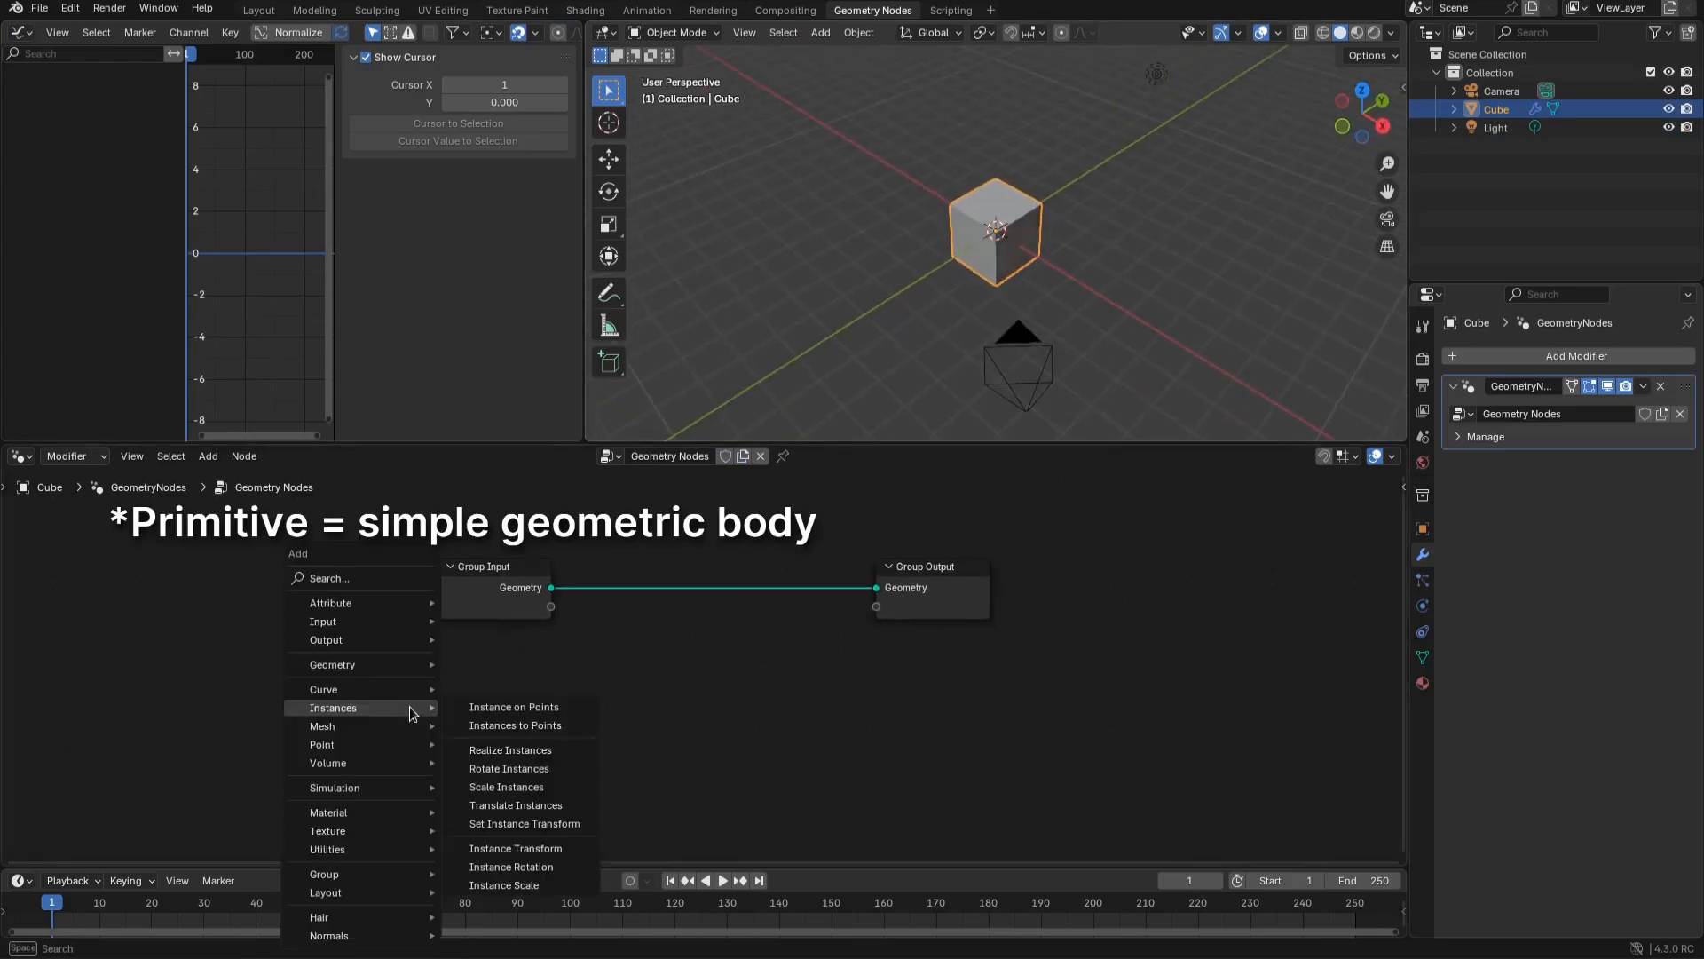
pyautogui.write('cy')
pyautogui.press('Return')
pyautogui.click(479, 675)
pyautogui.moveTo(604, 650); pyautogui.dragTo(625, 555, button='middle')
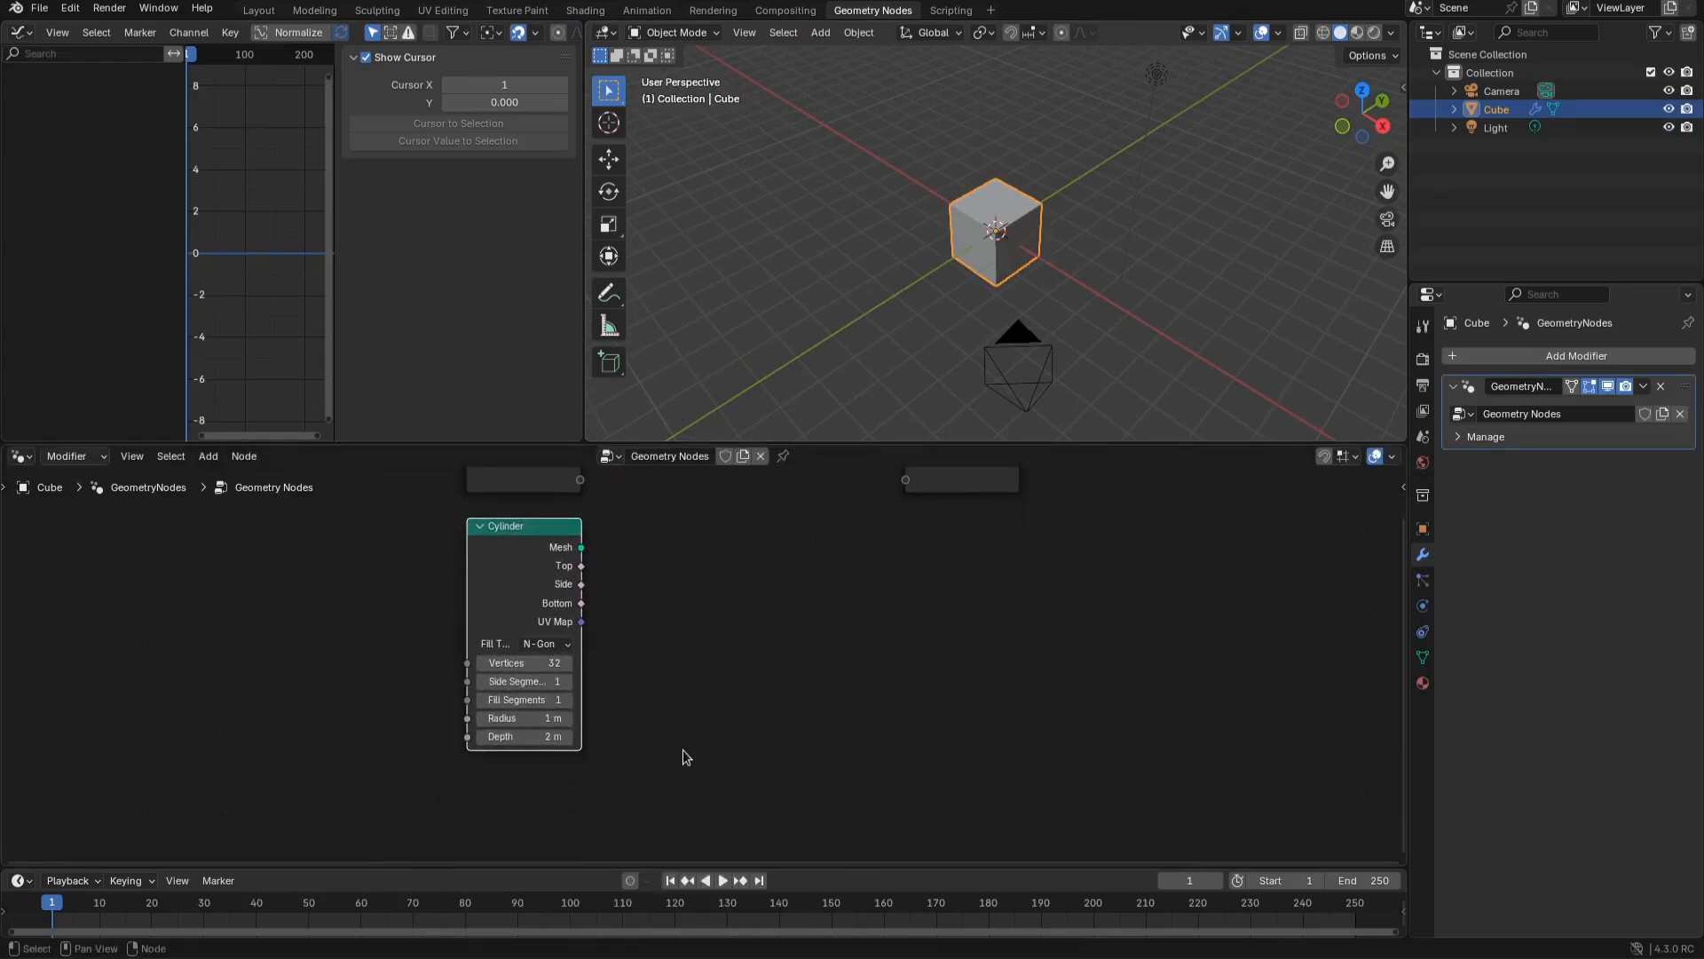
pyautogui.moveTo(689, 668); pyautogui.dragTo(627, 695, button='middle')
pyautogui.moveTo(523, 589); pyautogui.dragTo(839, 571)
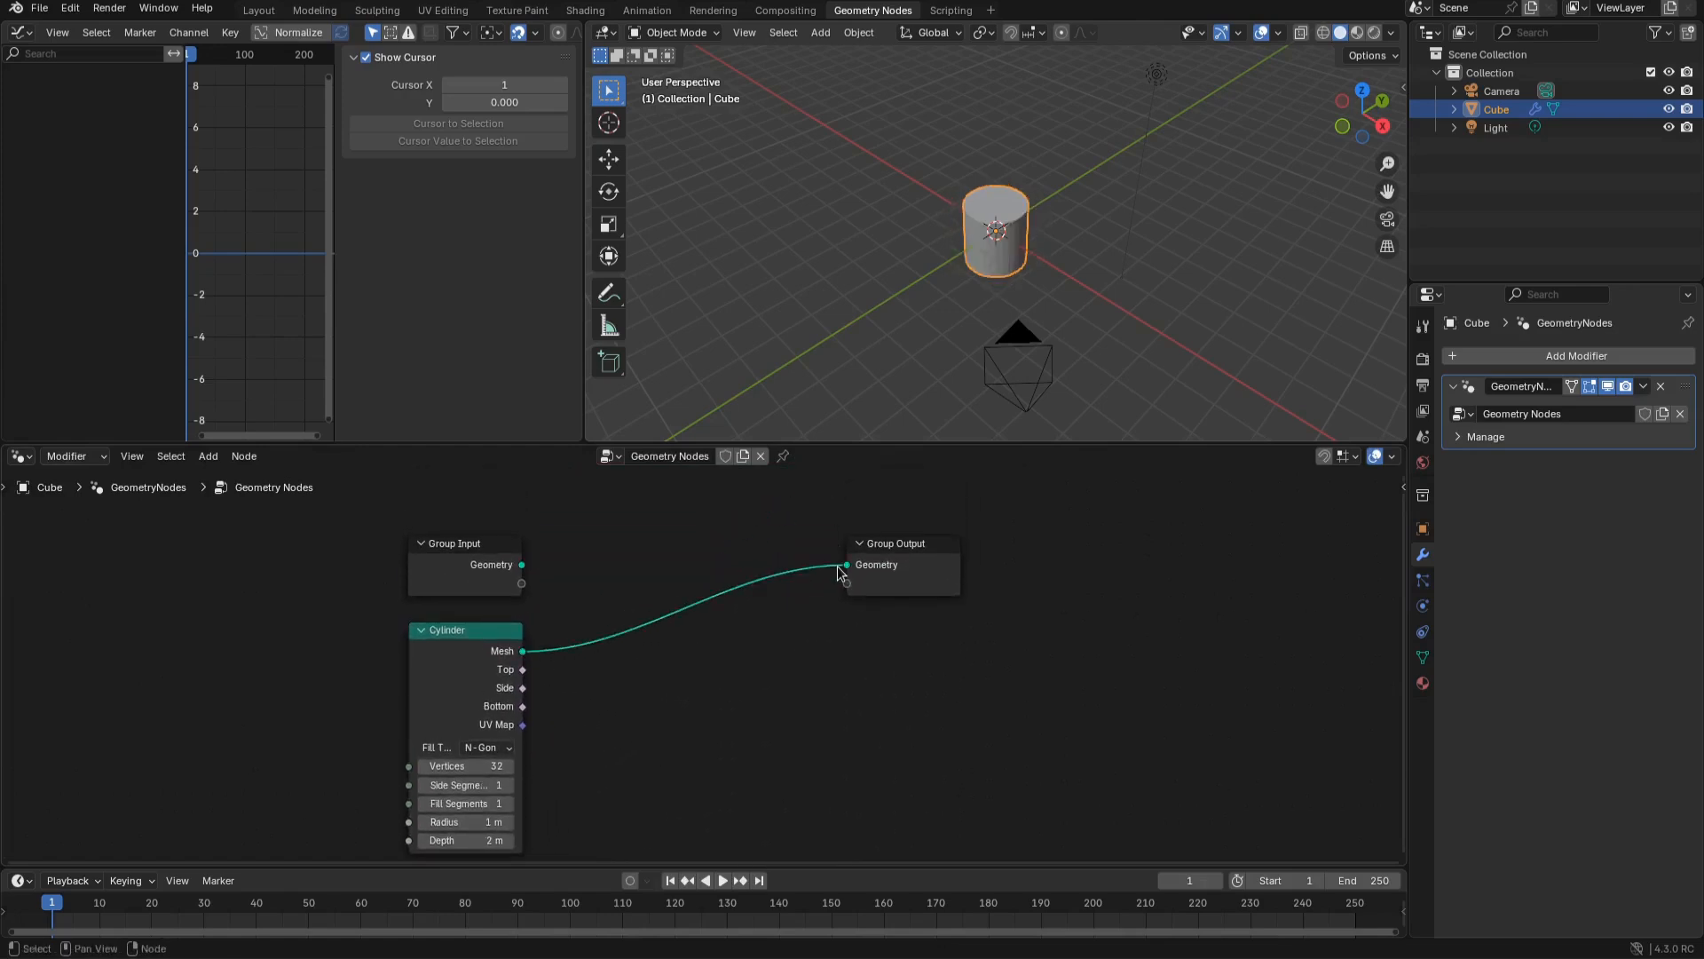
# Reduce the Cylinder node's depth to 0.41 m to make a flat disc
pyautogui.moveTo(593, 760); pyautogui.dragTo(637, 666, button='middle')
pyautogui.scroll(1, 637, 665)
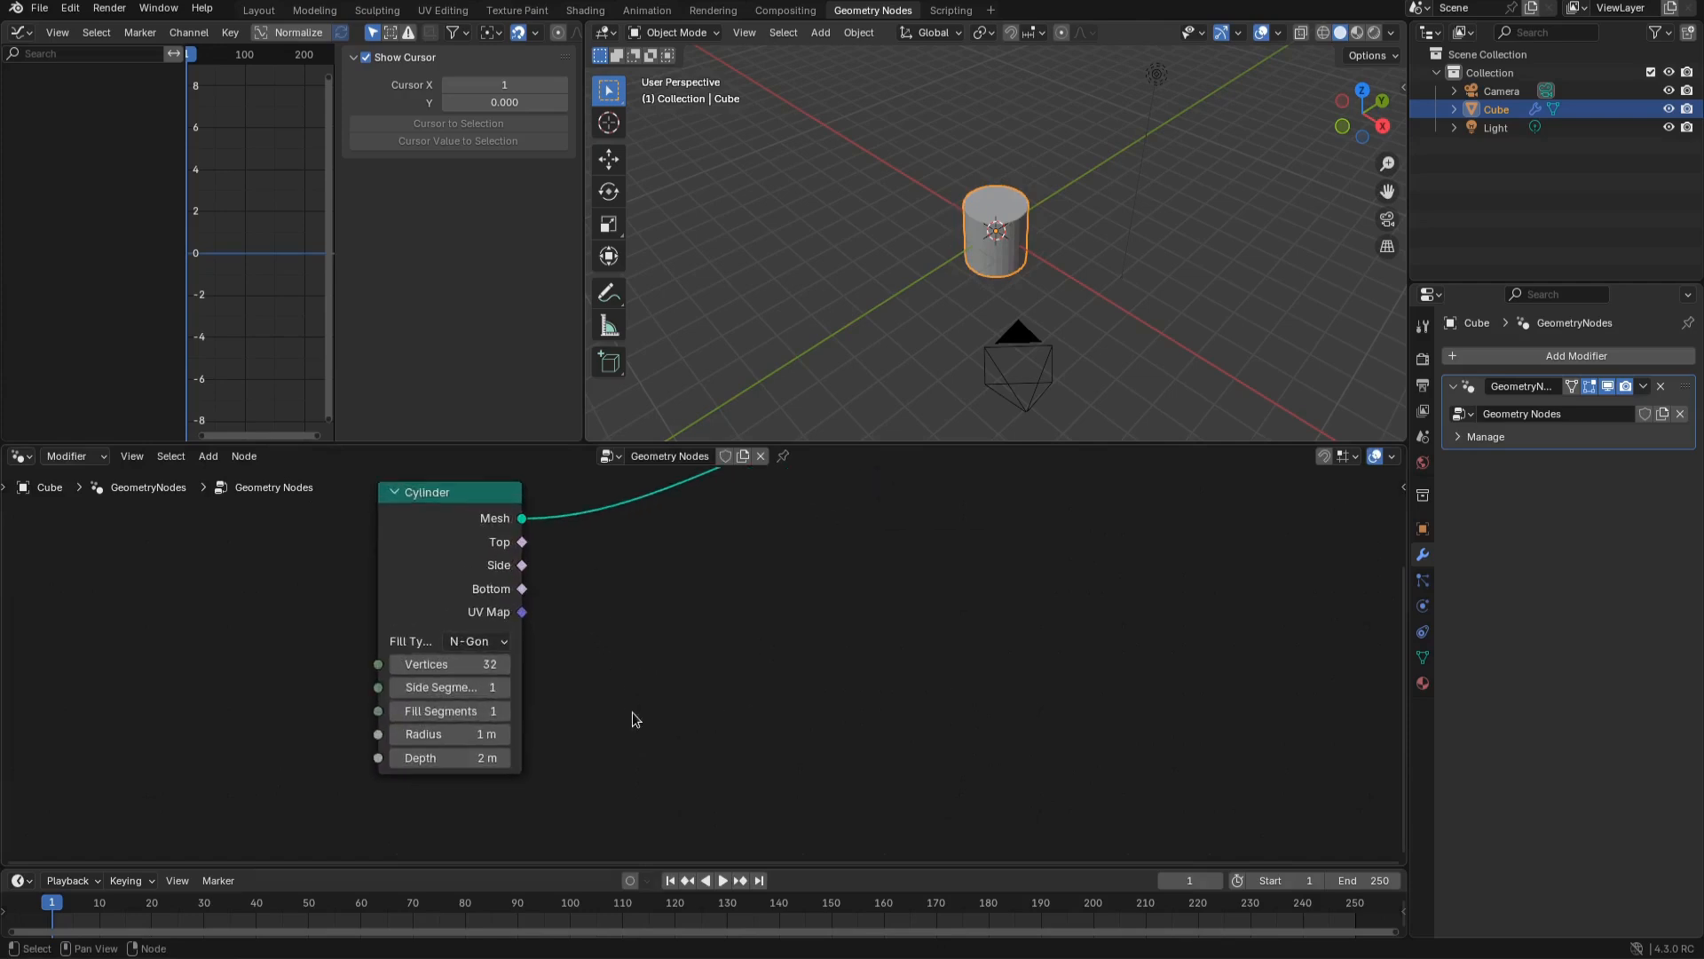
pyautogui.moveTo(495, 756); pyautogui.dragTo(373, 757)
# Insert a Subdivision Surface node with level 2 between the Cylinder and Group Output nodes
pyautogui.scroll(3, 670, 657)
pyautogui.hotkey('shift', 'a')
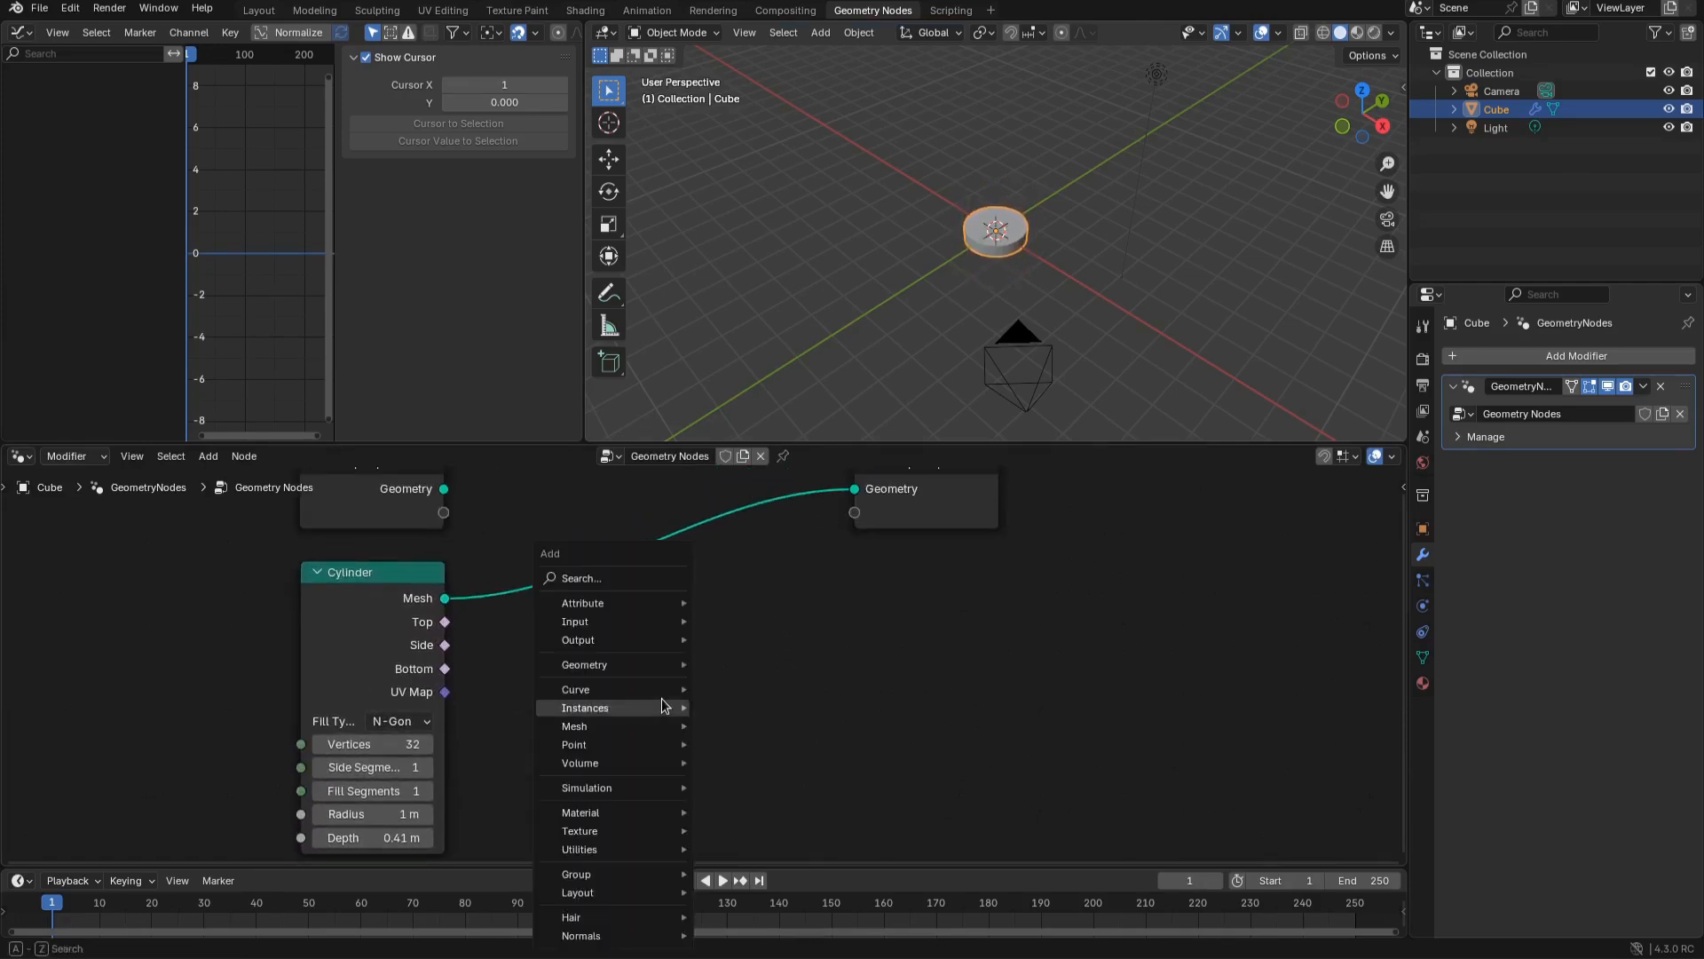
pyautogui.write('subd')
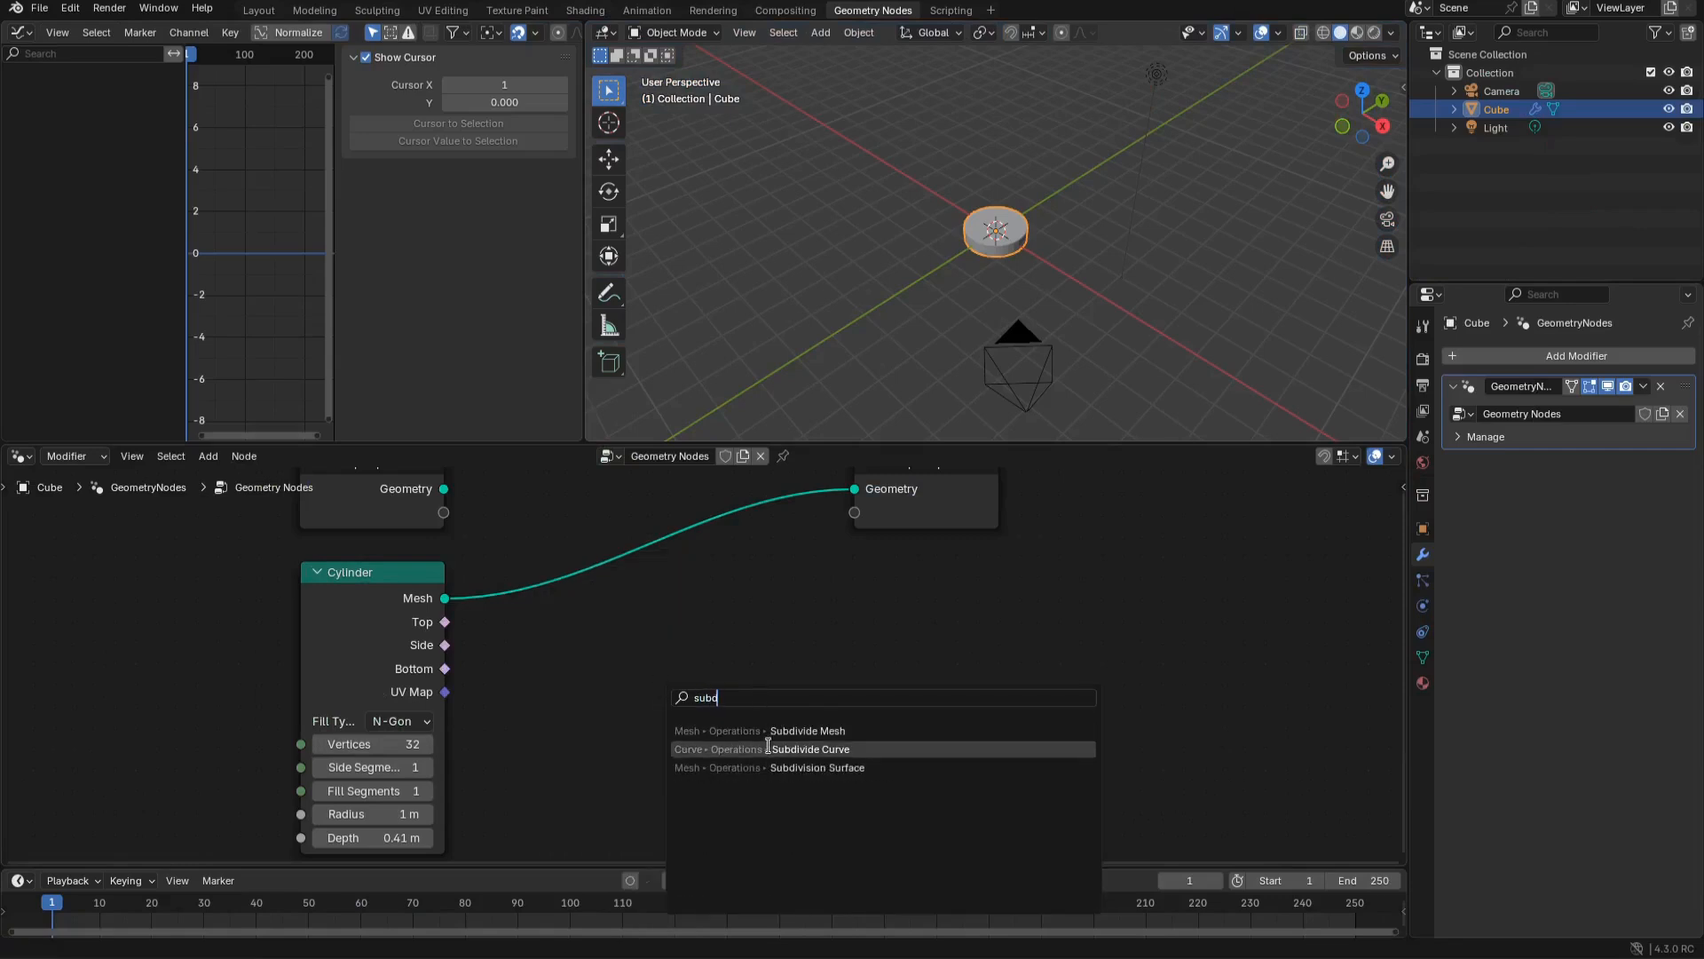
pyautogui.click(772, 767)
pyautogui.click(561, 576)
pyautogui.click(656, 685)
pyautogui.scroll(5, 1080, 235)
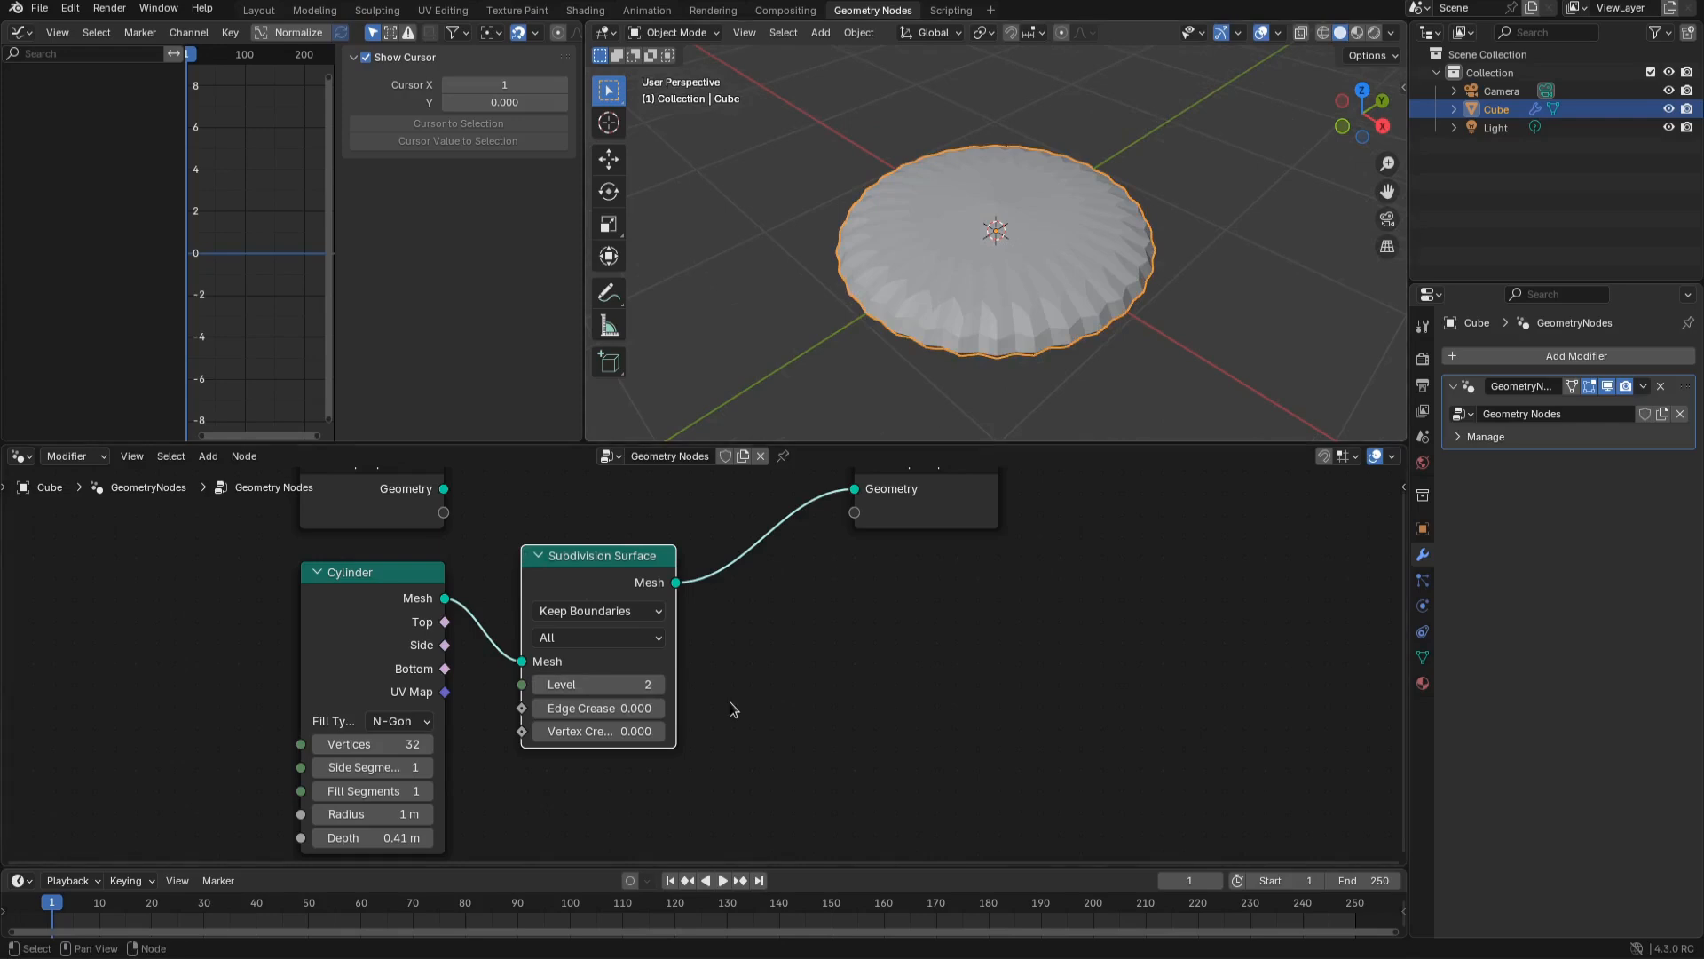
# Set the Cylinder node's fill segments to 5
pyautogui.moveTo(542, 797); pyautogui.dragTo(558, 757, button='middle')
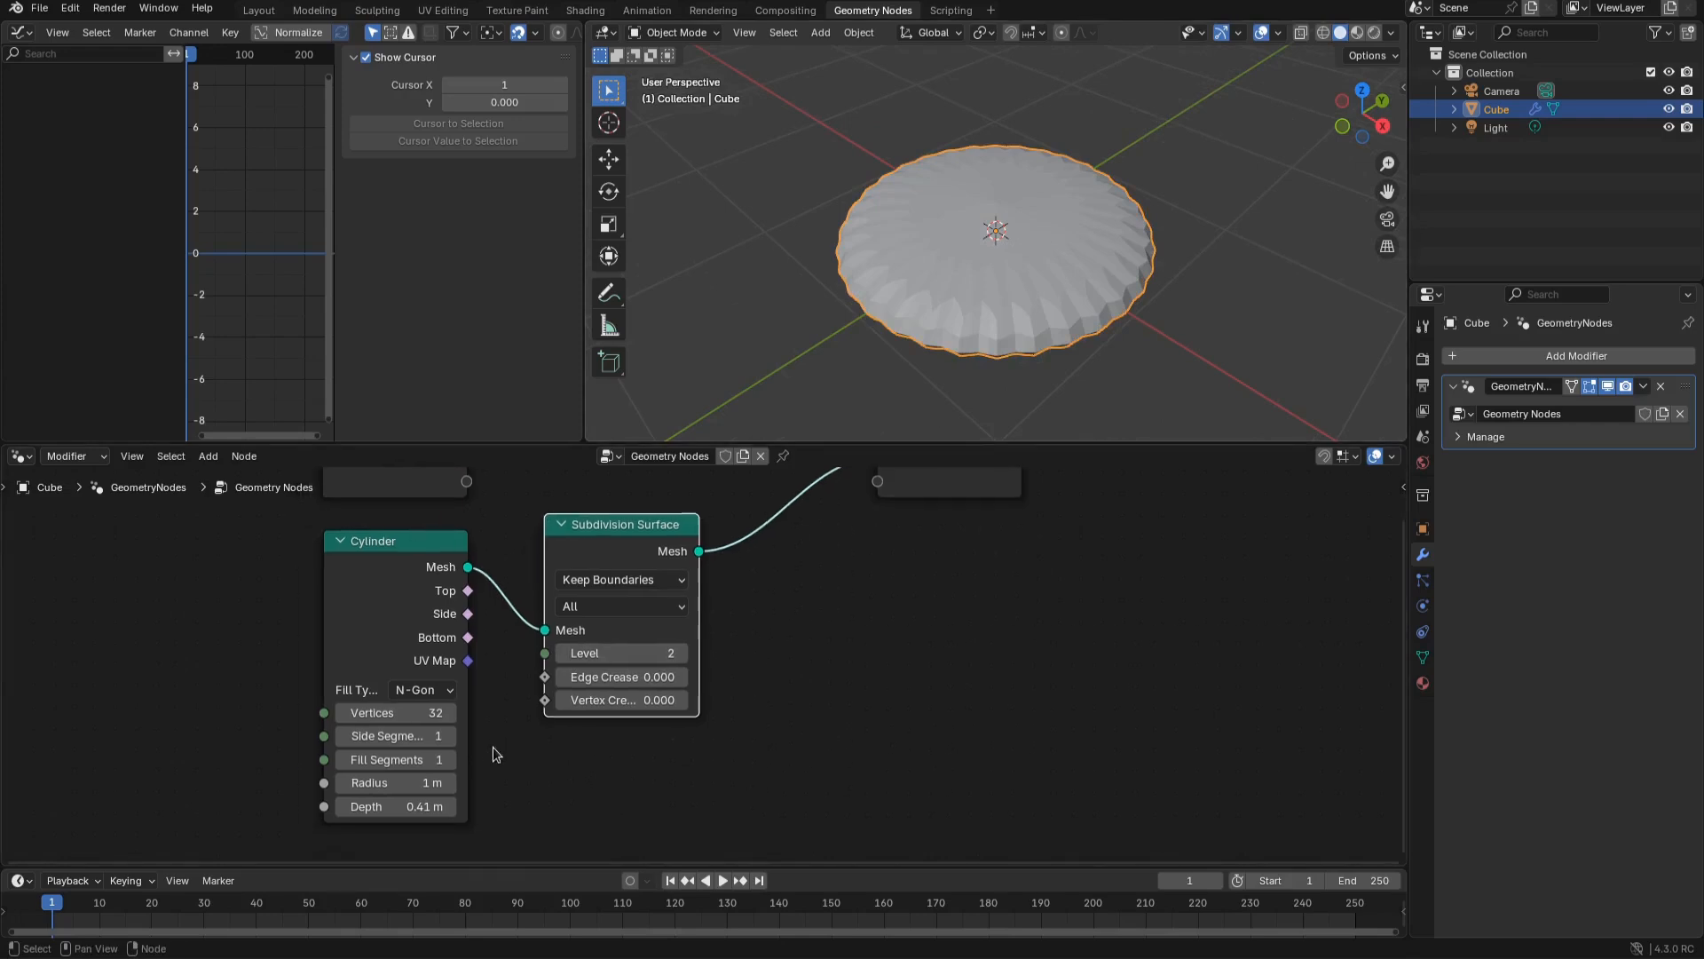
pyautogui.click(451, 758)
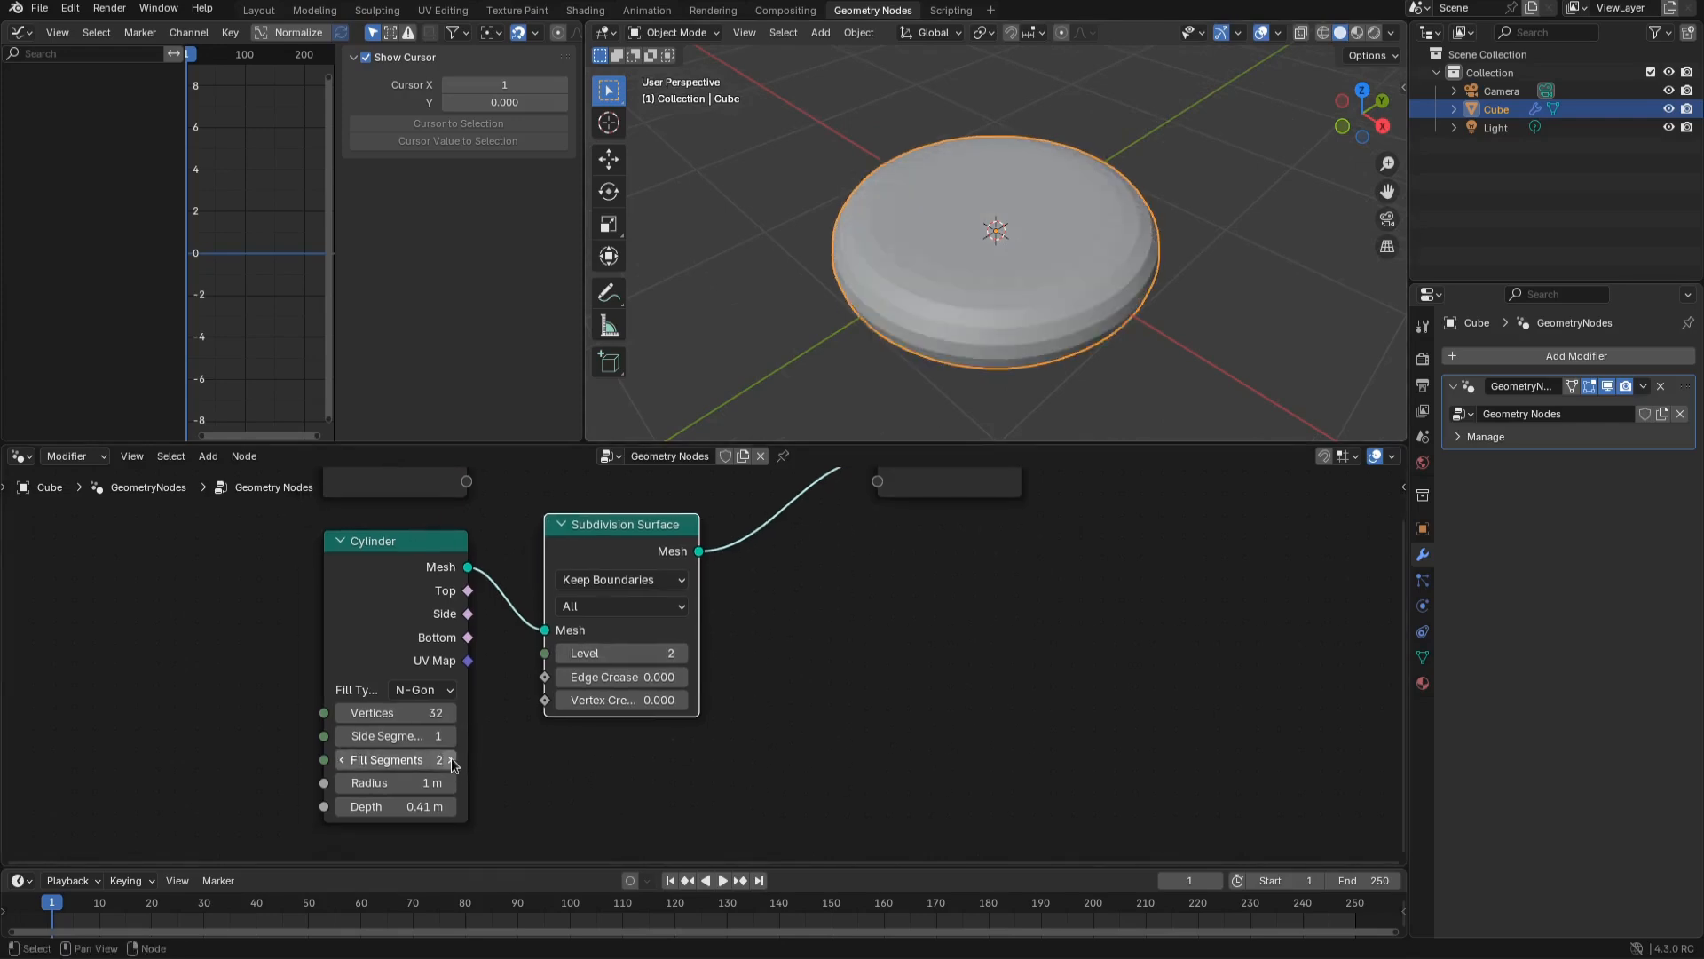
pyautogui.click(451, 759)
pyautogui.click(451, 759)
pyautogui.click(451, 759)
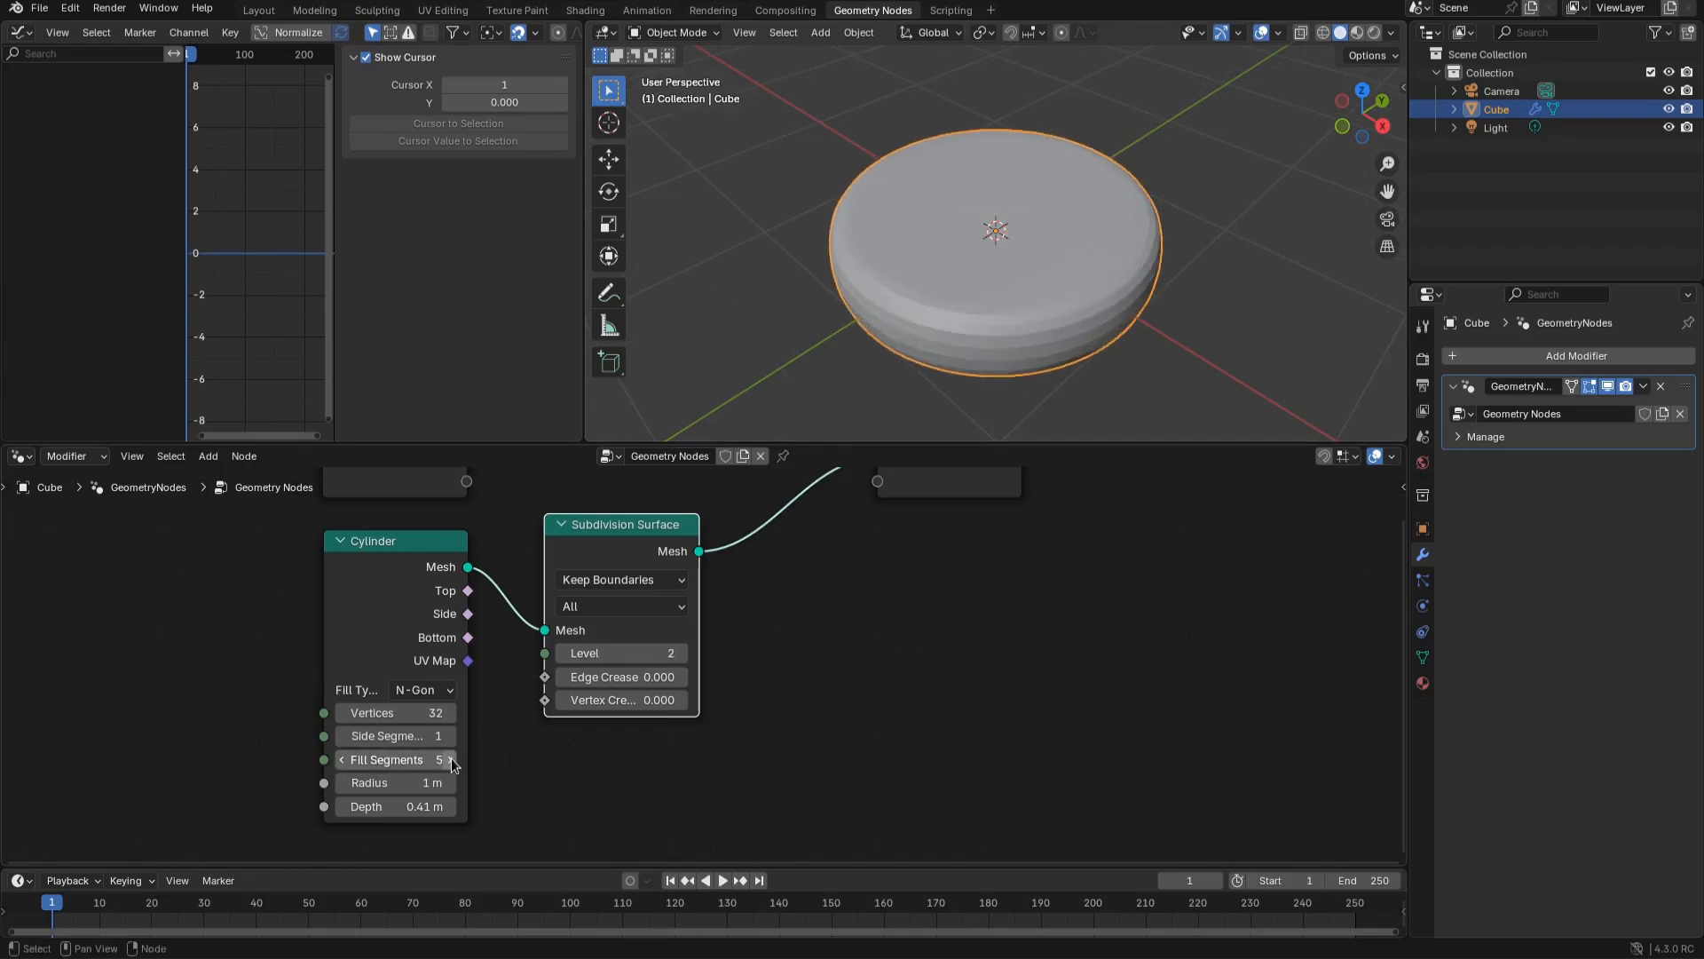
# Examine the disc's topology in wireframe while varying the fill segments, restoring them to 5 and returning to solid shading
pyautogui.press('z')
pyautogui.click(905, 369)
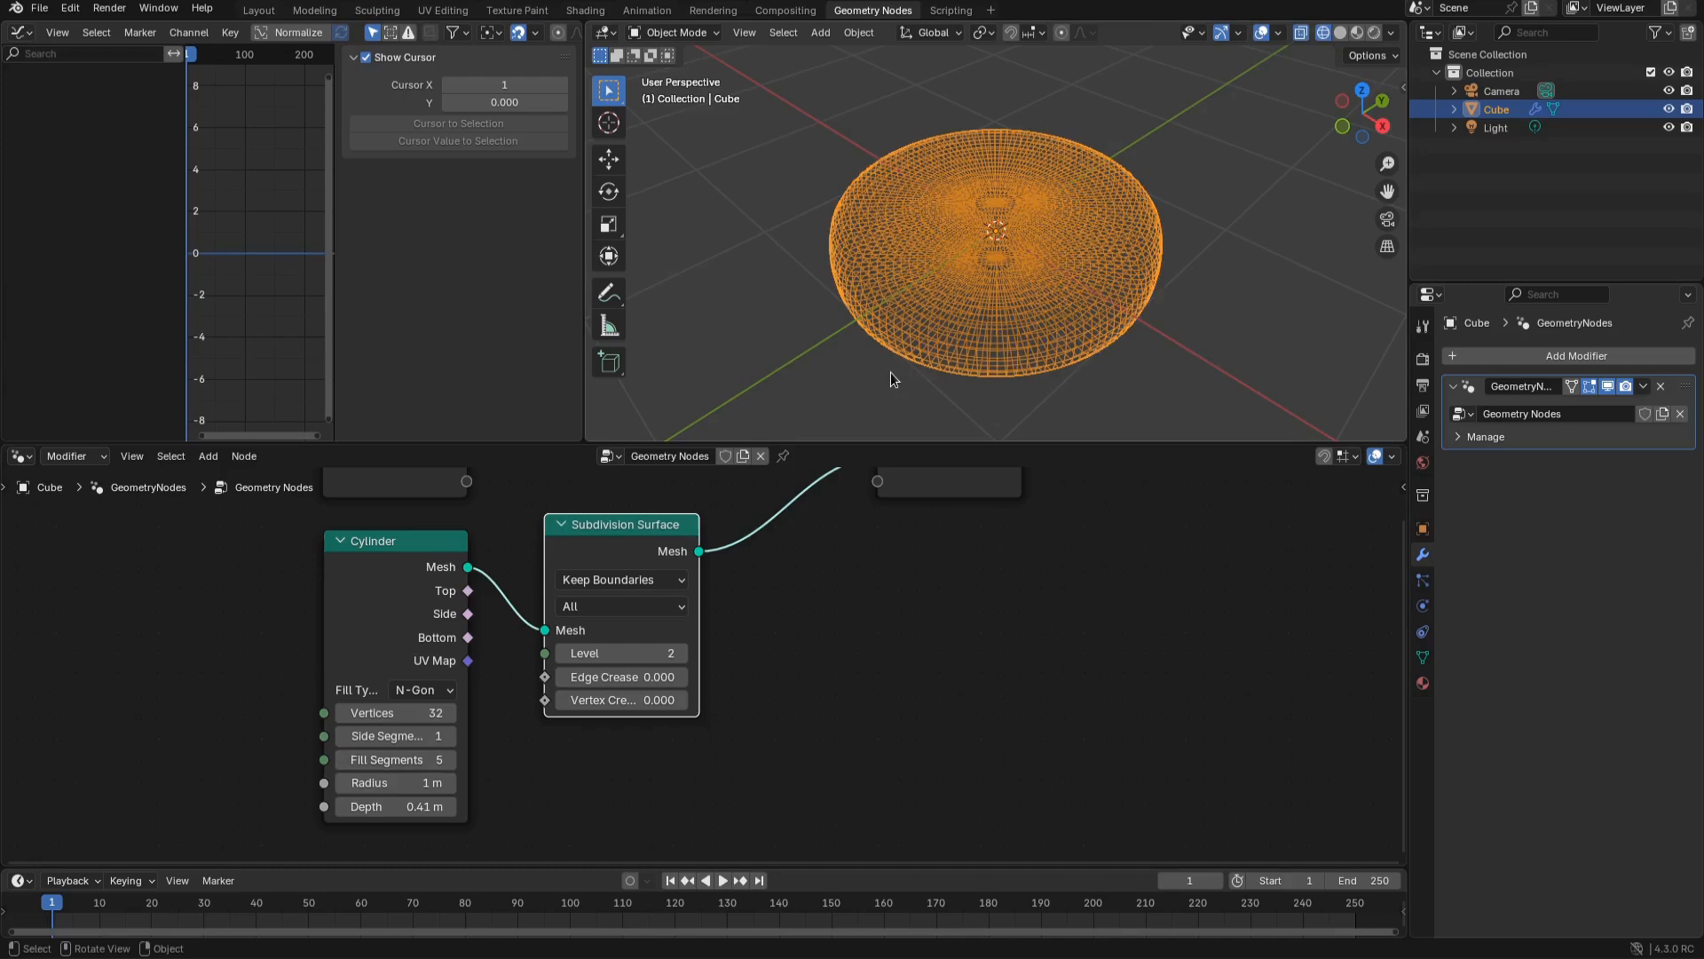
pyautogui.click(343, 760)
pyautogui.click(450, 762)
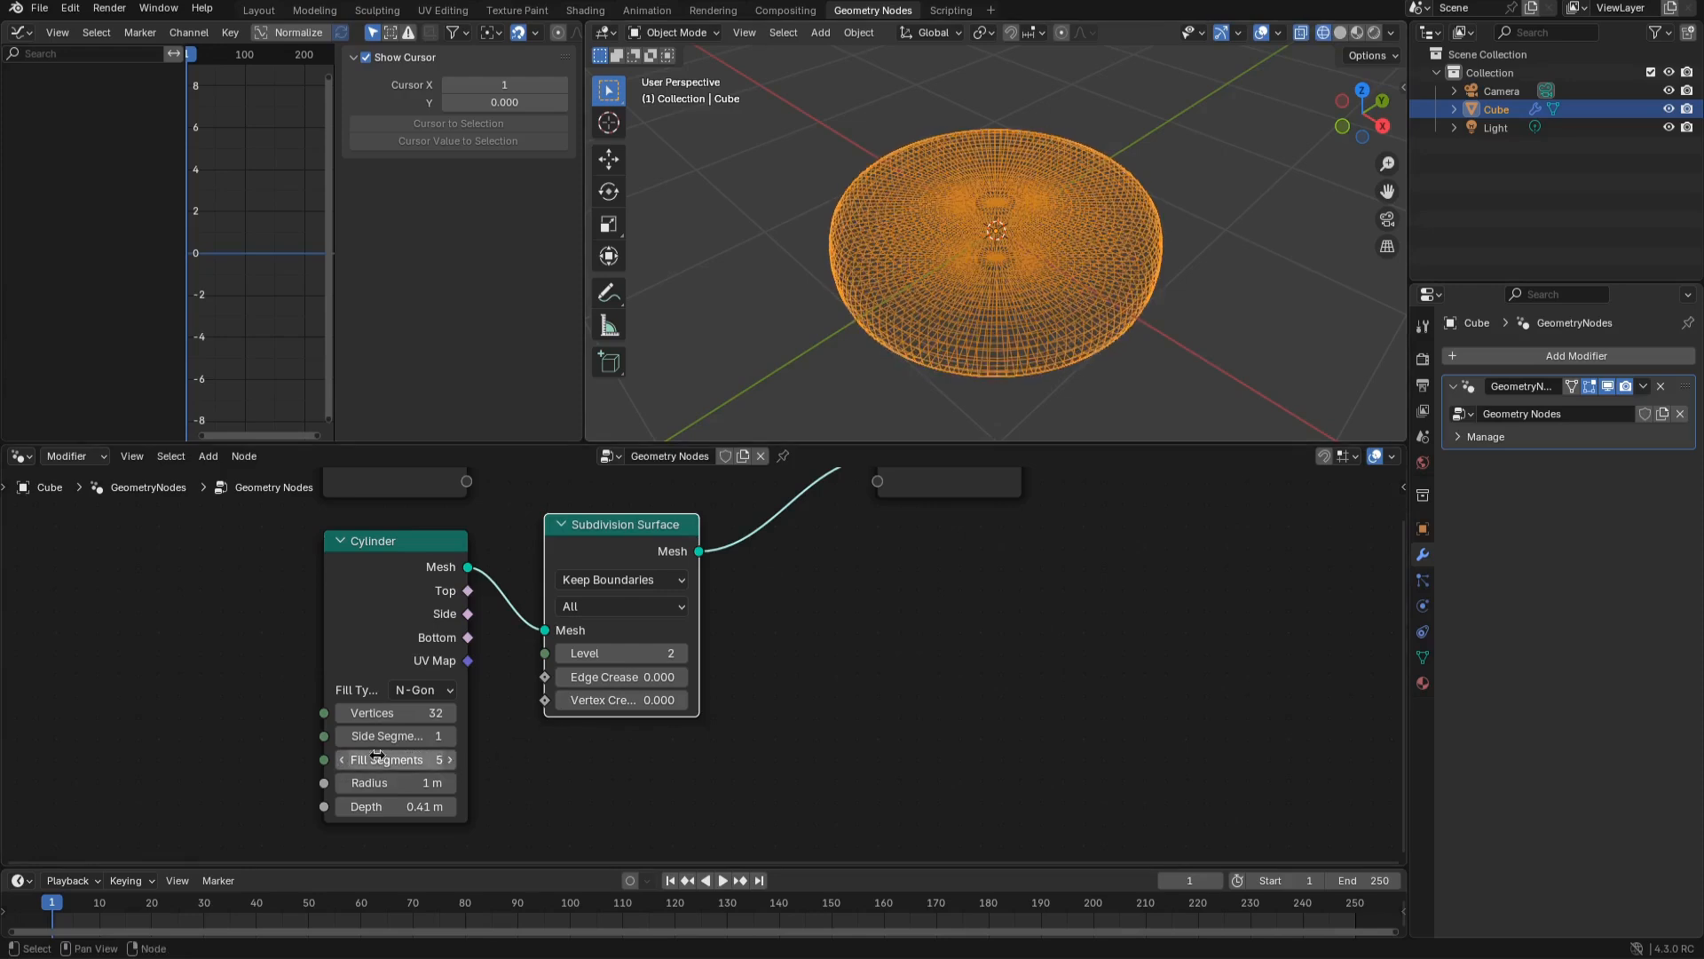
pyautogui.click(342, 759)
pyautogui.click(450, 760)
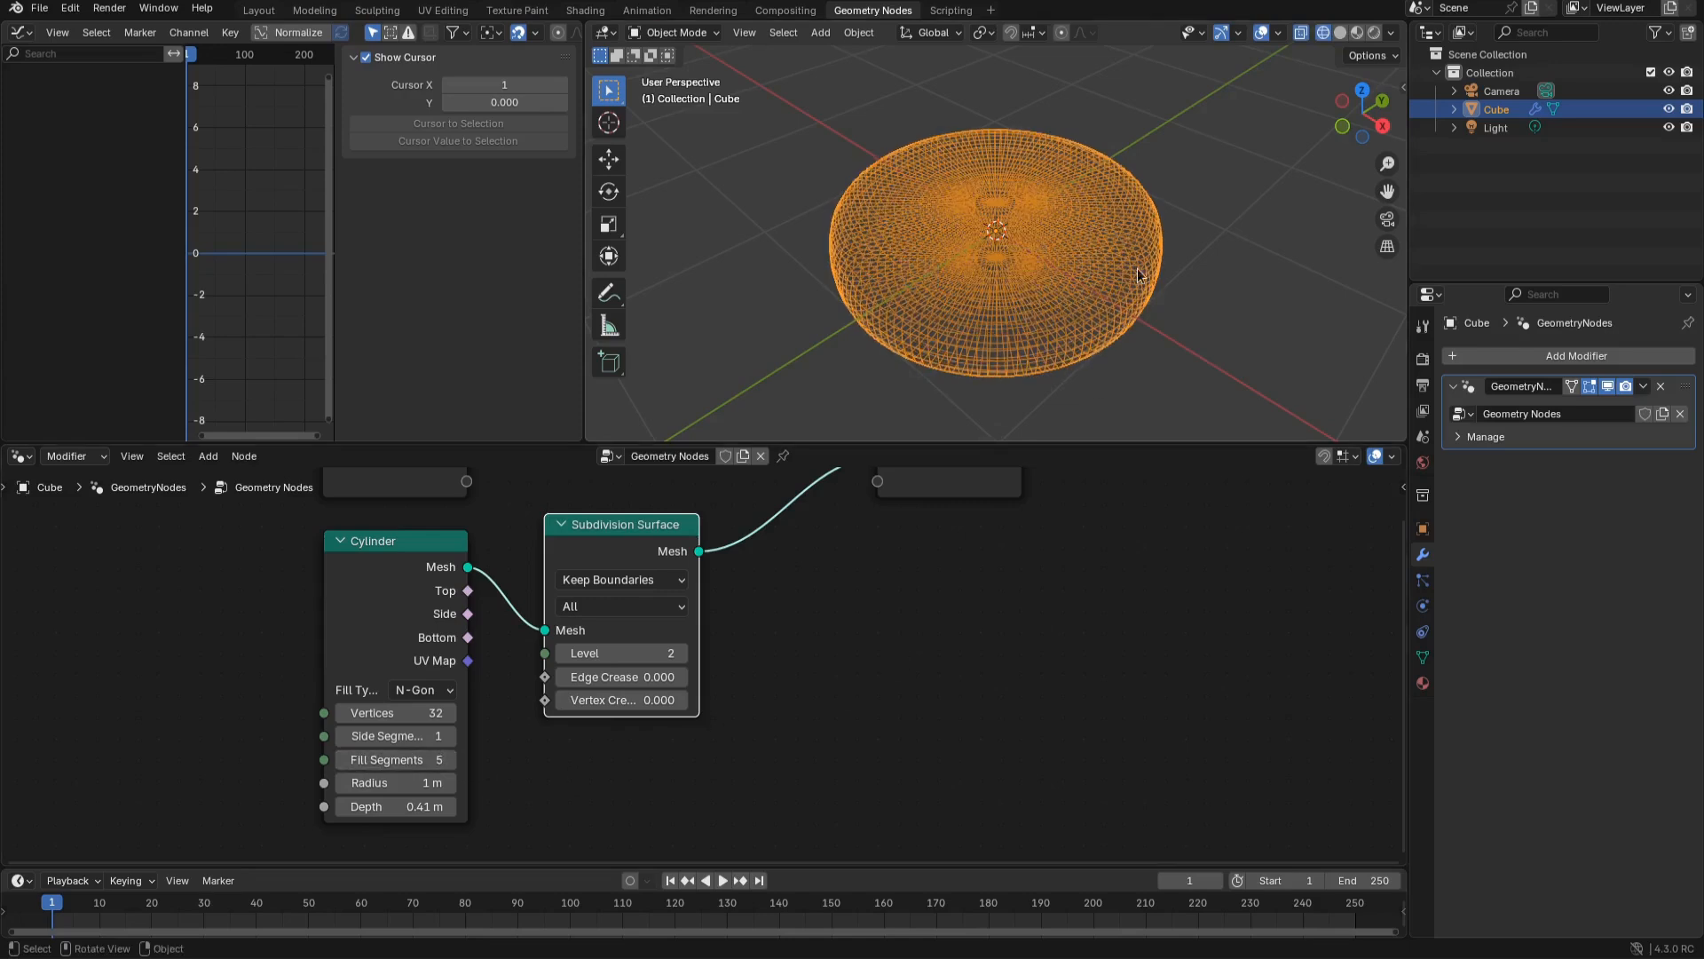
pyautogui.hotkey('shift', 'z')
# Turn on snapping in the node editor and position the Subdivision Surface node beside the Cylinder node
pyautogui.press('Home')
pyautogui.moveTo(546, 566); pyautogui.dragTo(500, 582)
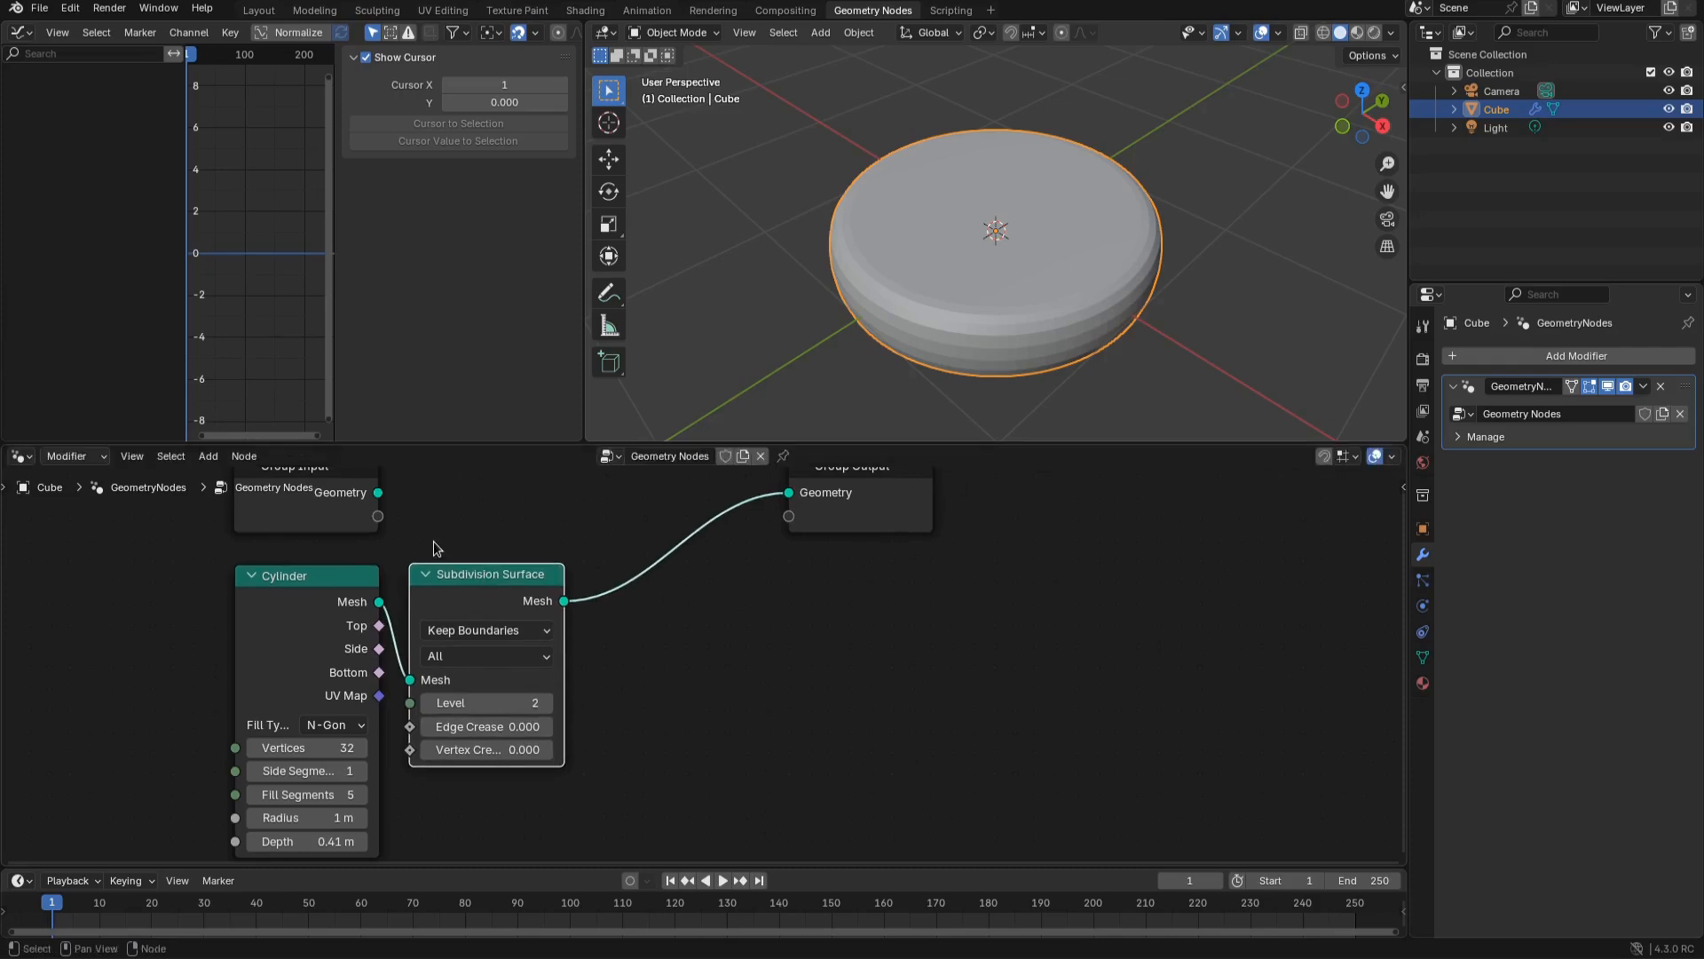
pyautogui.click(1346, 457)
pyautogui.click(1324, 455)
pyautogui.moveTo(472, 573); pyautogui.dragTo(490, 574)
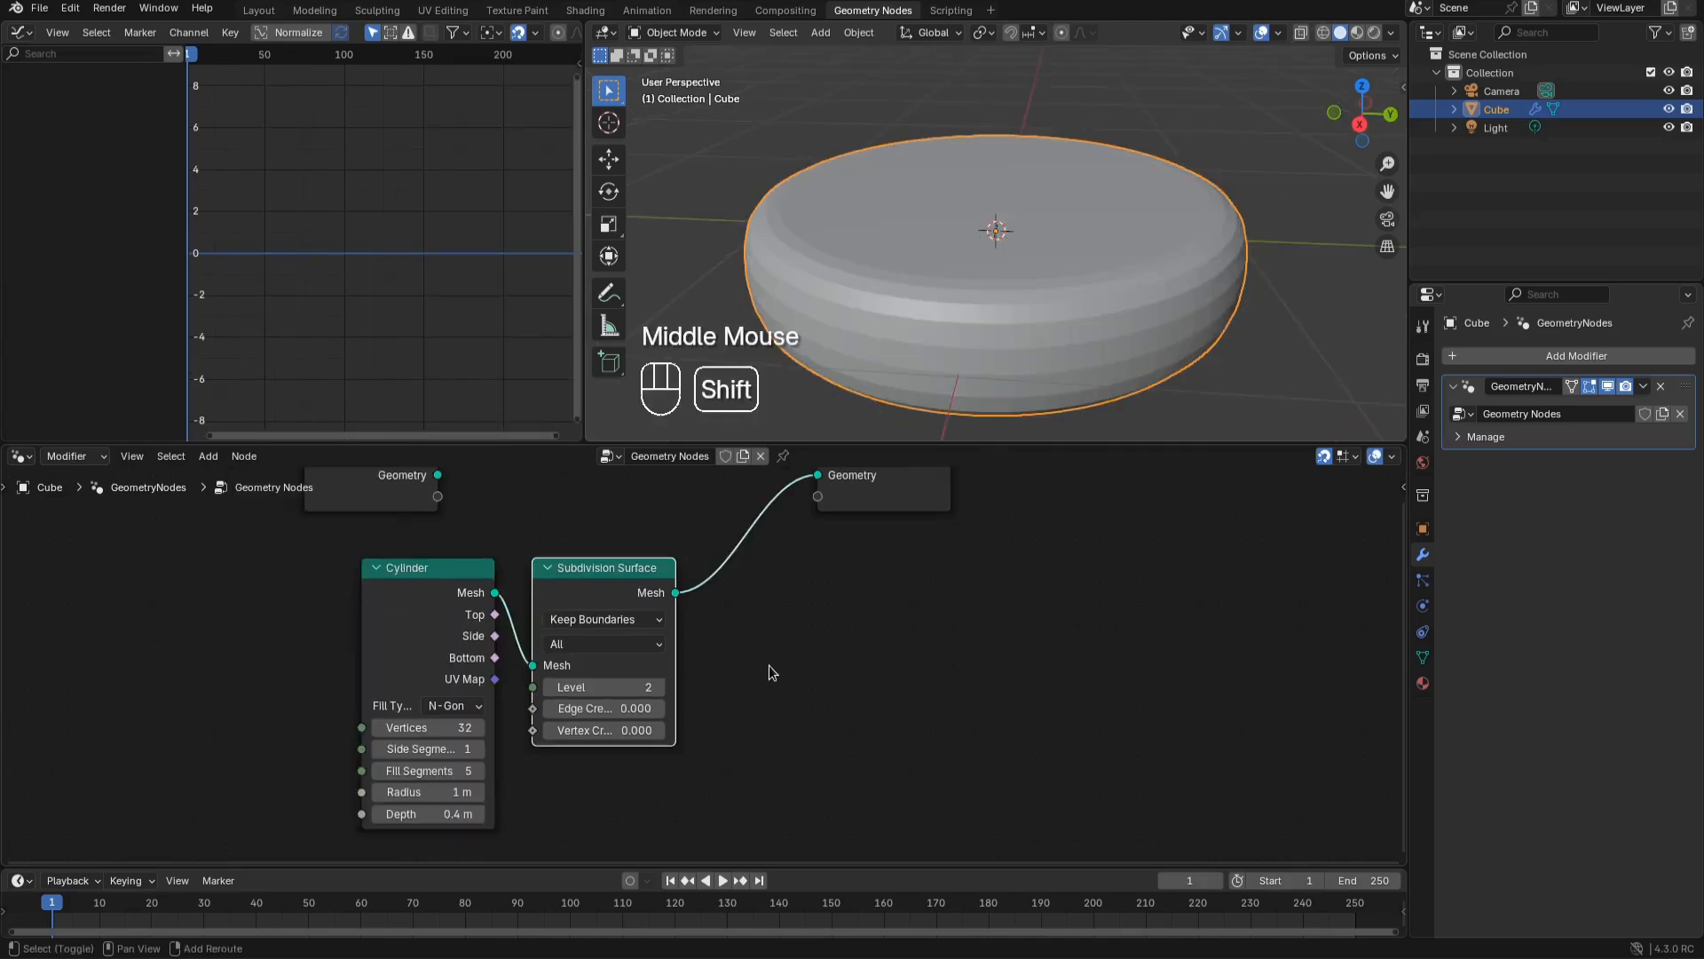
# Insert a Set Shade Smooth node after the Subdivision Surface node
pyautogui.hotkey('shift', 'a')
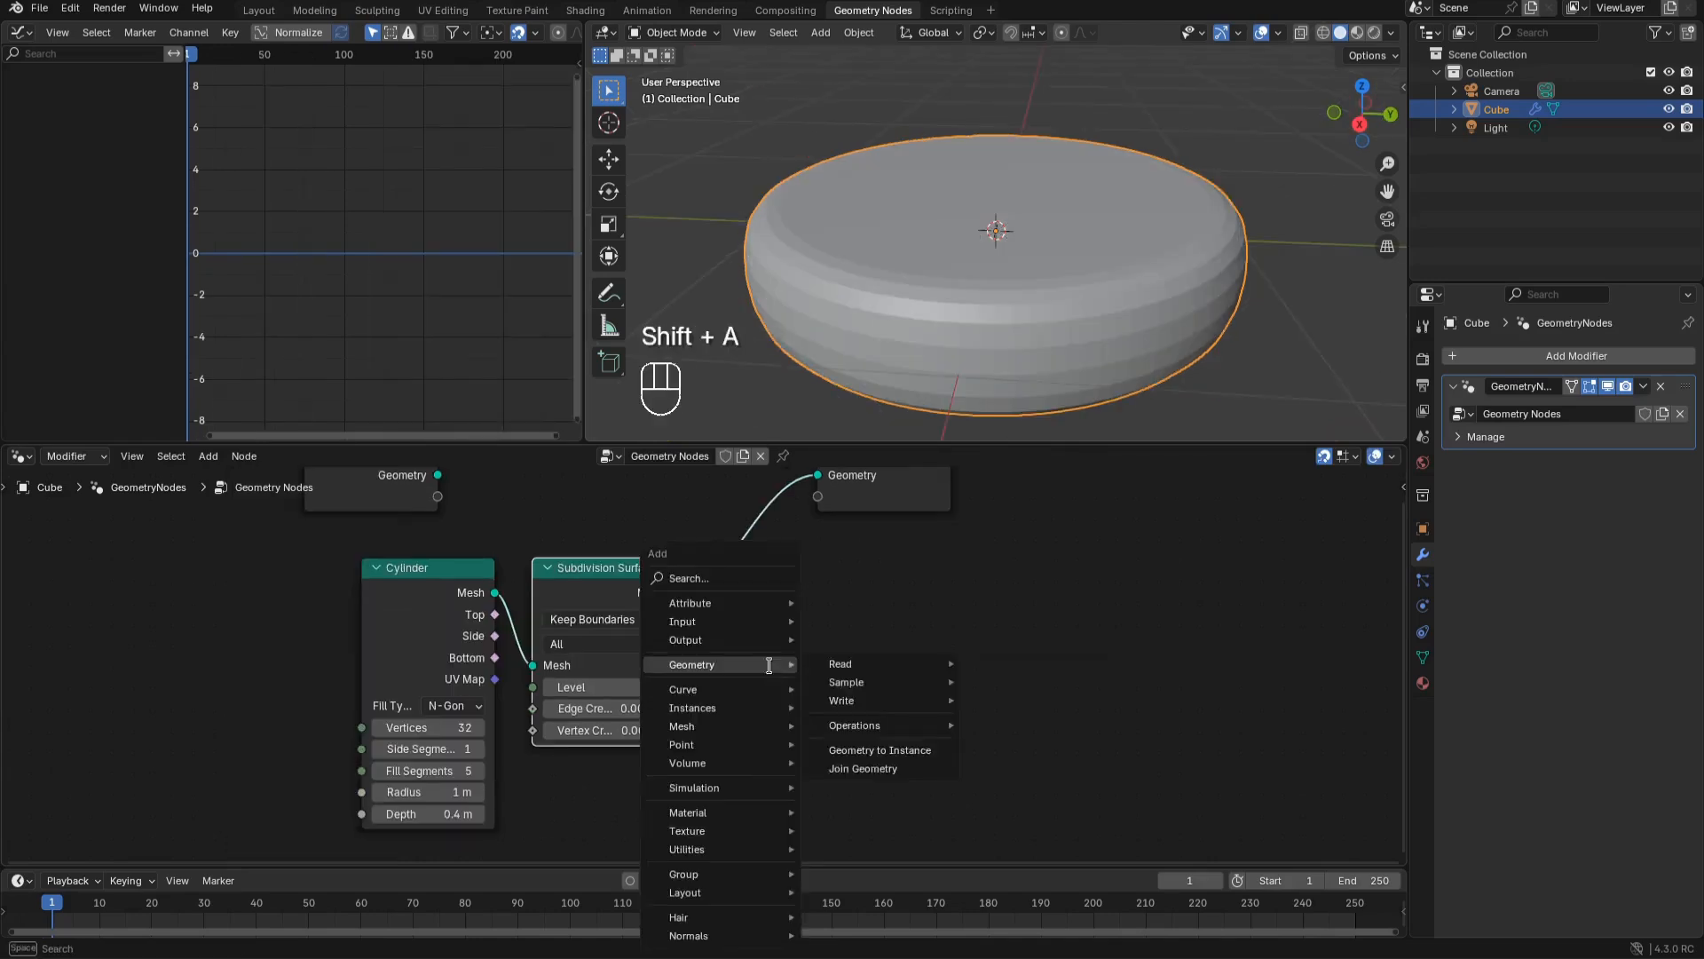
pyautogui.write('sha')
pyautogui.click(877, 701)
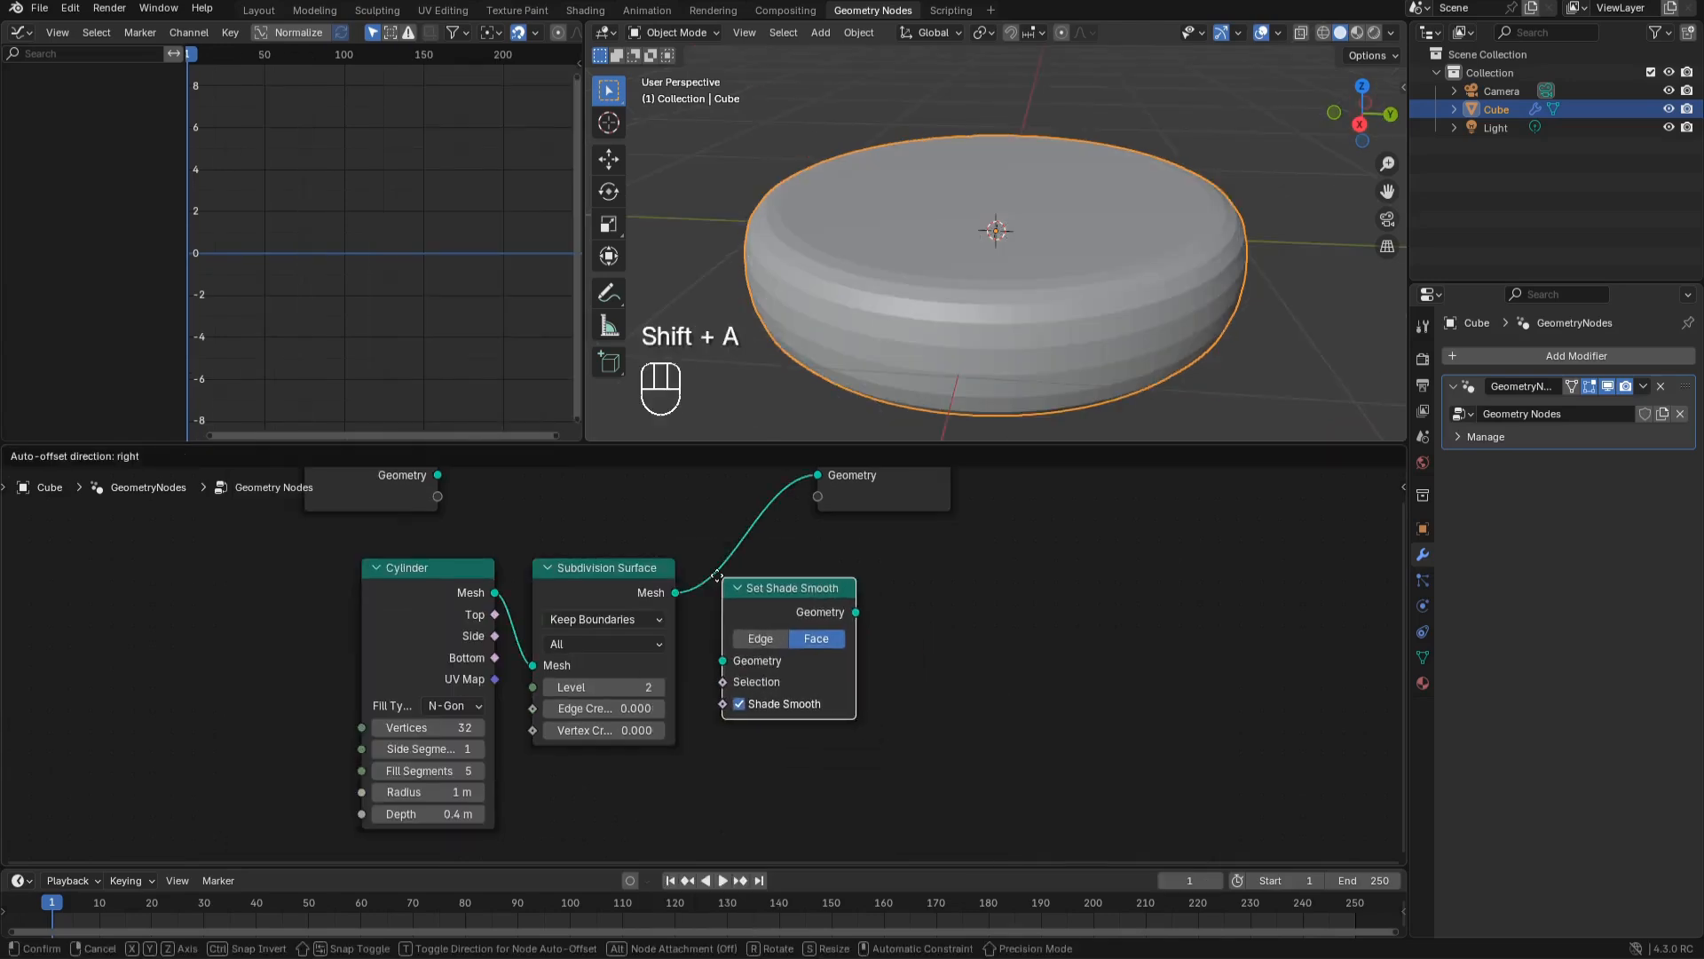
pyautogui.click(706, 575)
pyautogui.moveTo(903, 235)
pyautogui.mouseDown(button='middle')
pyautogui.moveTo(833, 289)
pyautogui.moveTo(876, 250)
pyautogui.mouseUp(button='middle')
pyautogui.scroll(-2, 946, 484)
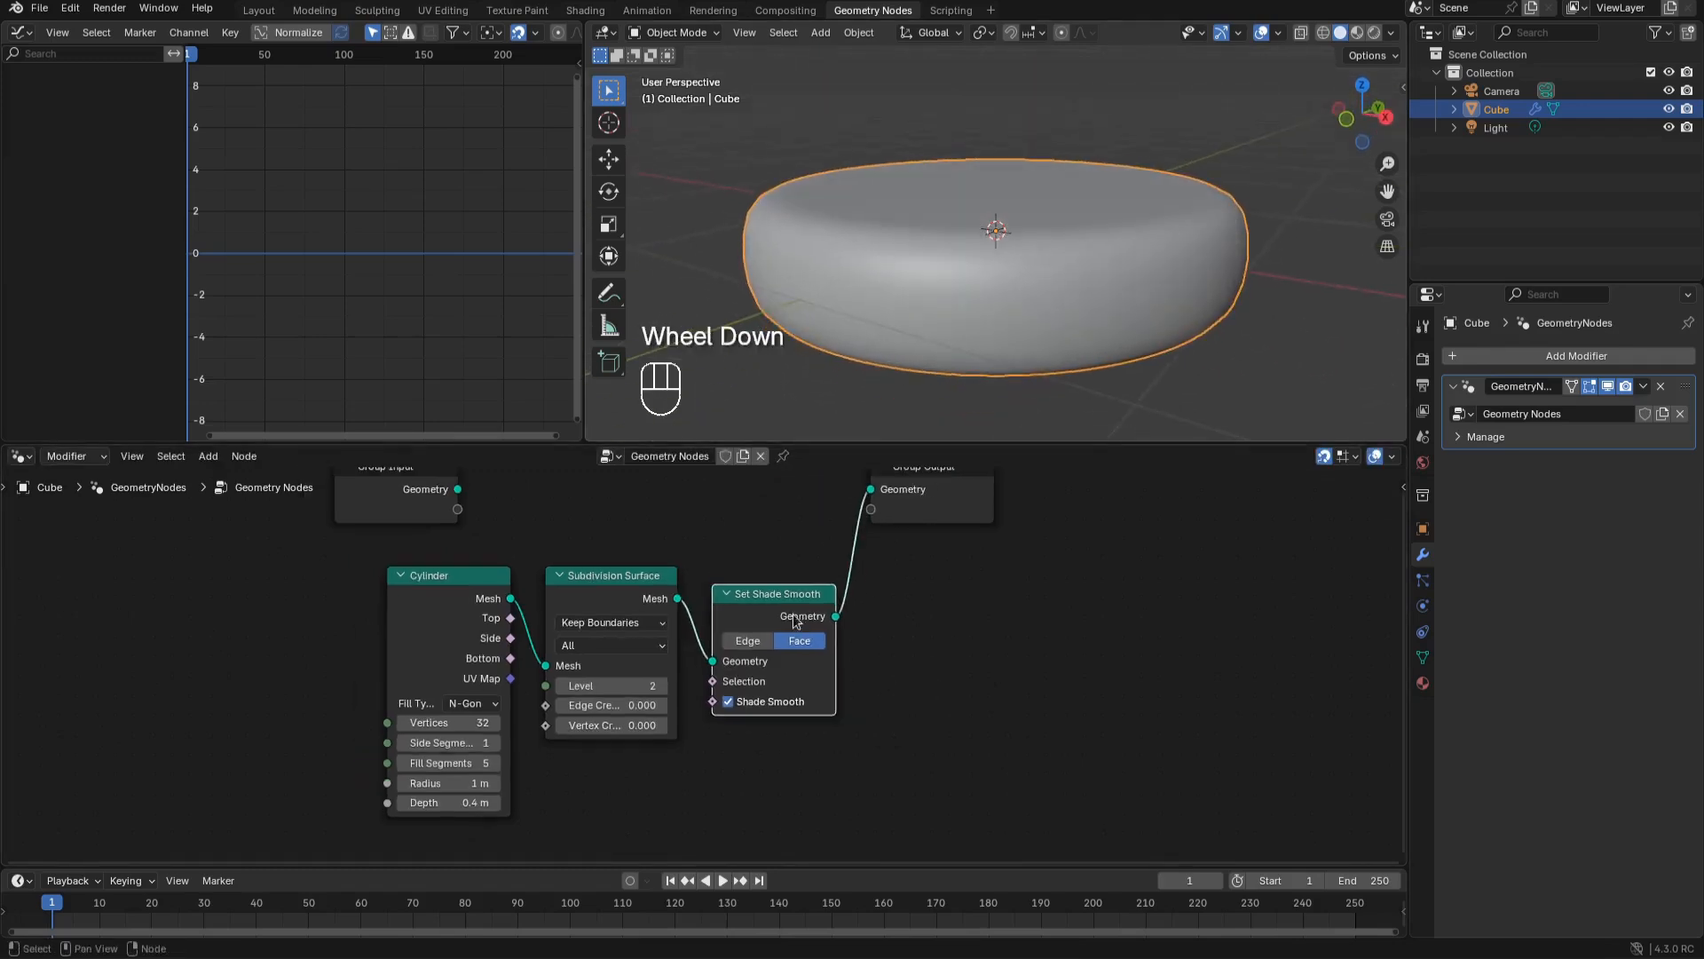
# Move Group Output aside and insert a Transform Geometry node after Set Shade Smooth
pyautogui.moveTo(947, 484); pyautogui.dragTo(994, 502)
pyautogui.hotkey('shift', 'a')
pyautogui.write('trans')
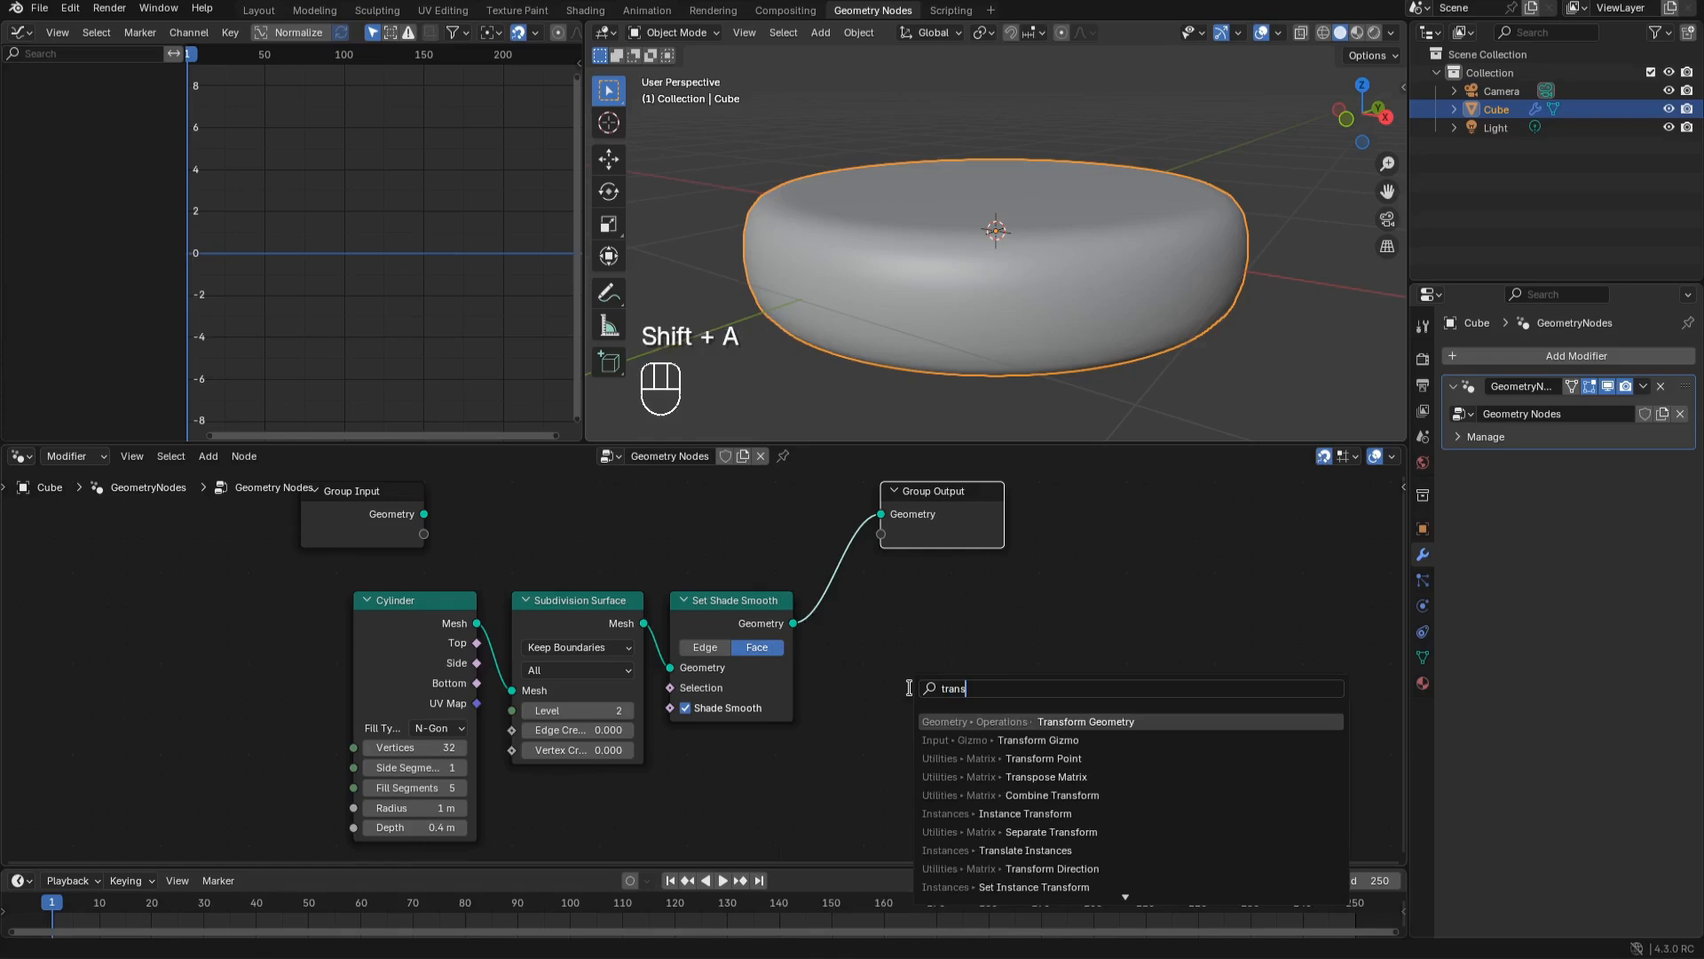
pyautogui.click(974, 721)
pyautogui.click(981, 667)
pyautogui.moveTo(1041, 723); pyautogui.dragTo(982, 670, button='middle')
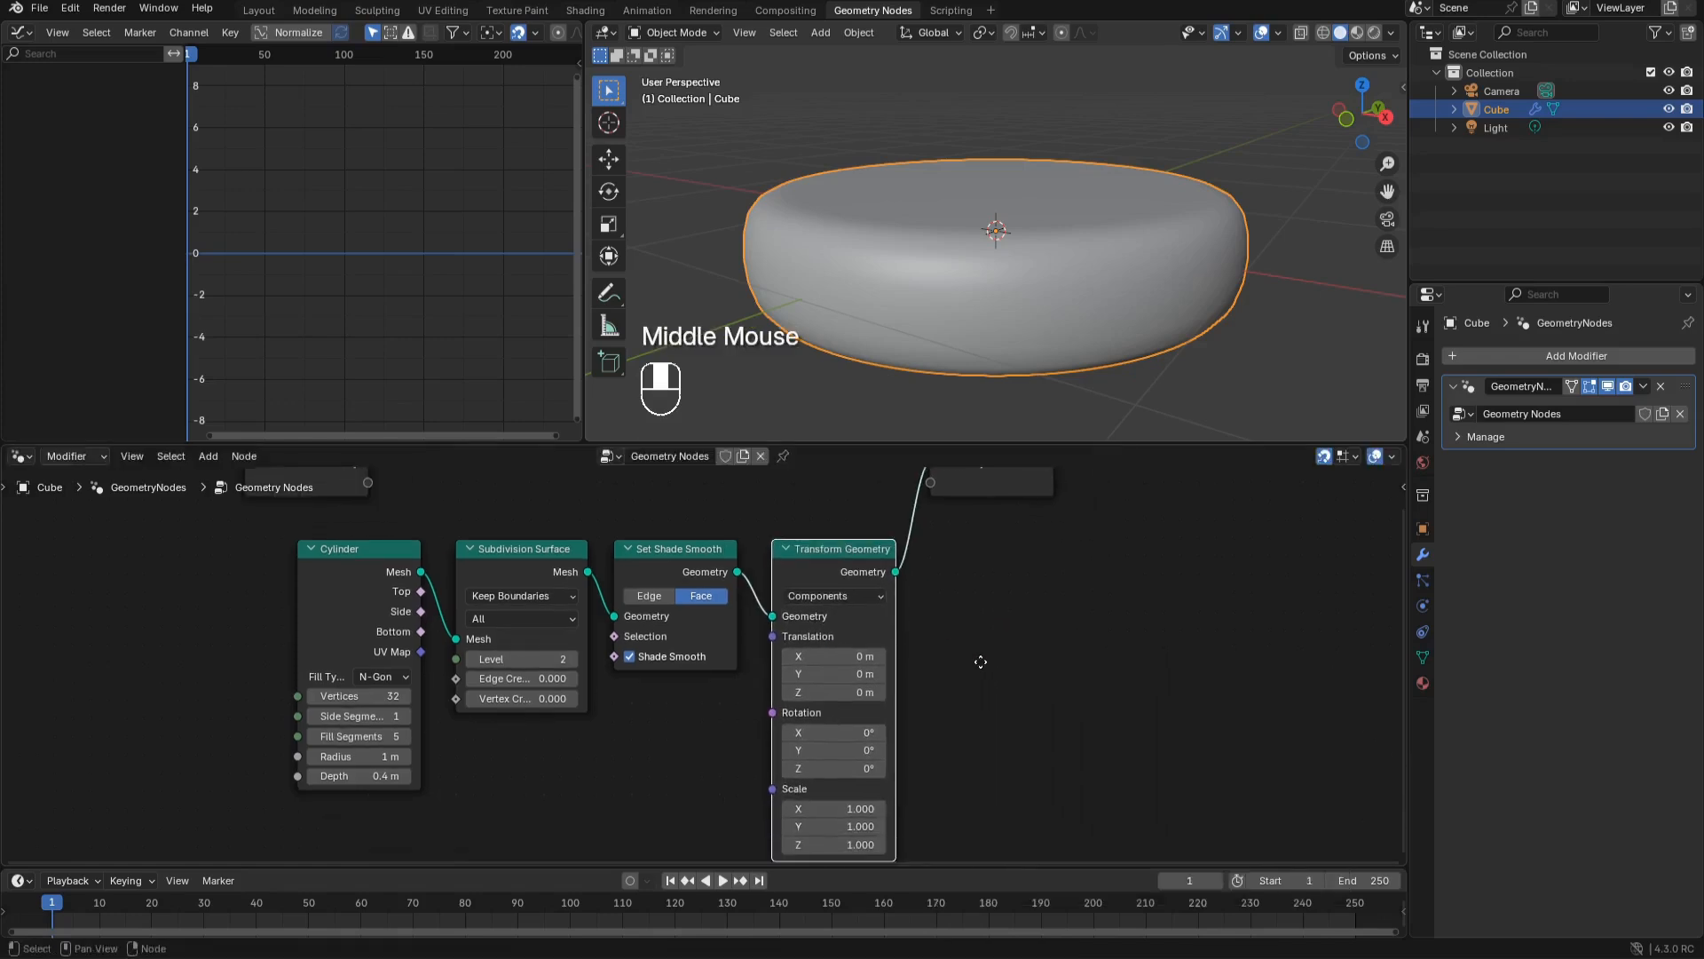
# Set the Transform Geometry node's Y rotation to 90° so the disc stands upright
pyautogui.click(839, 748)
pyautogui.write('90')
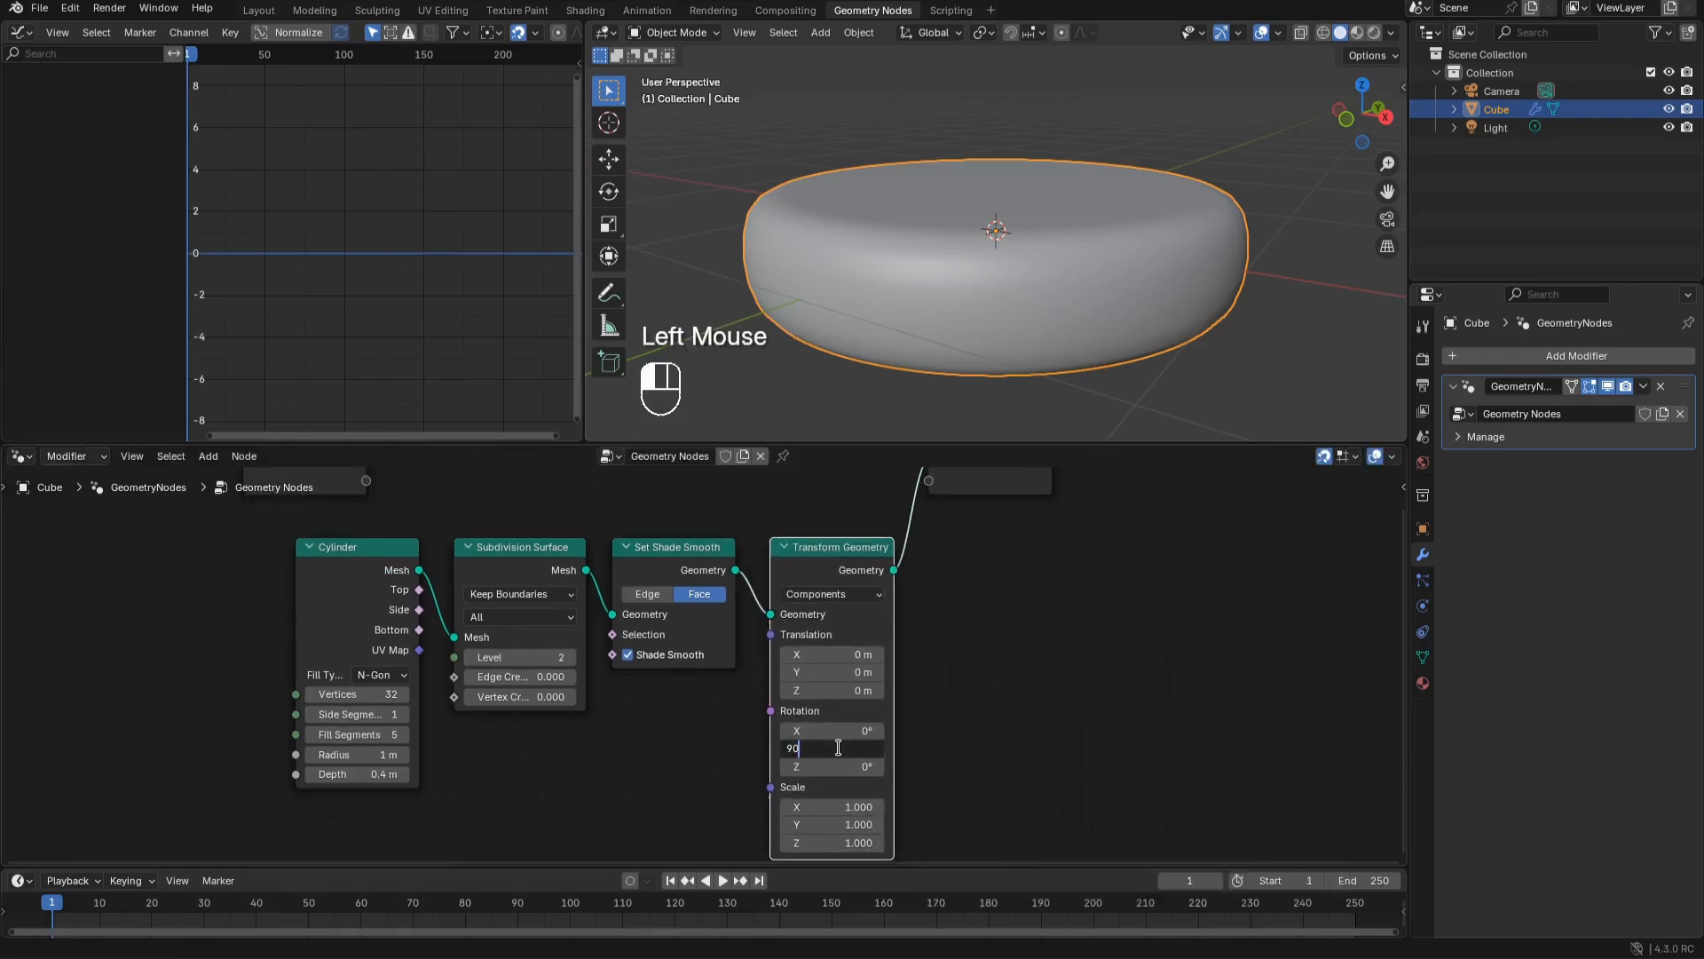
pyautogui.press('Return')
pyautogui.scroll(-3, 891, 202)
pyautogui.moveTo(890, 202); pyautogui.dragTo(853, 254, button='middle')
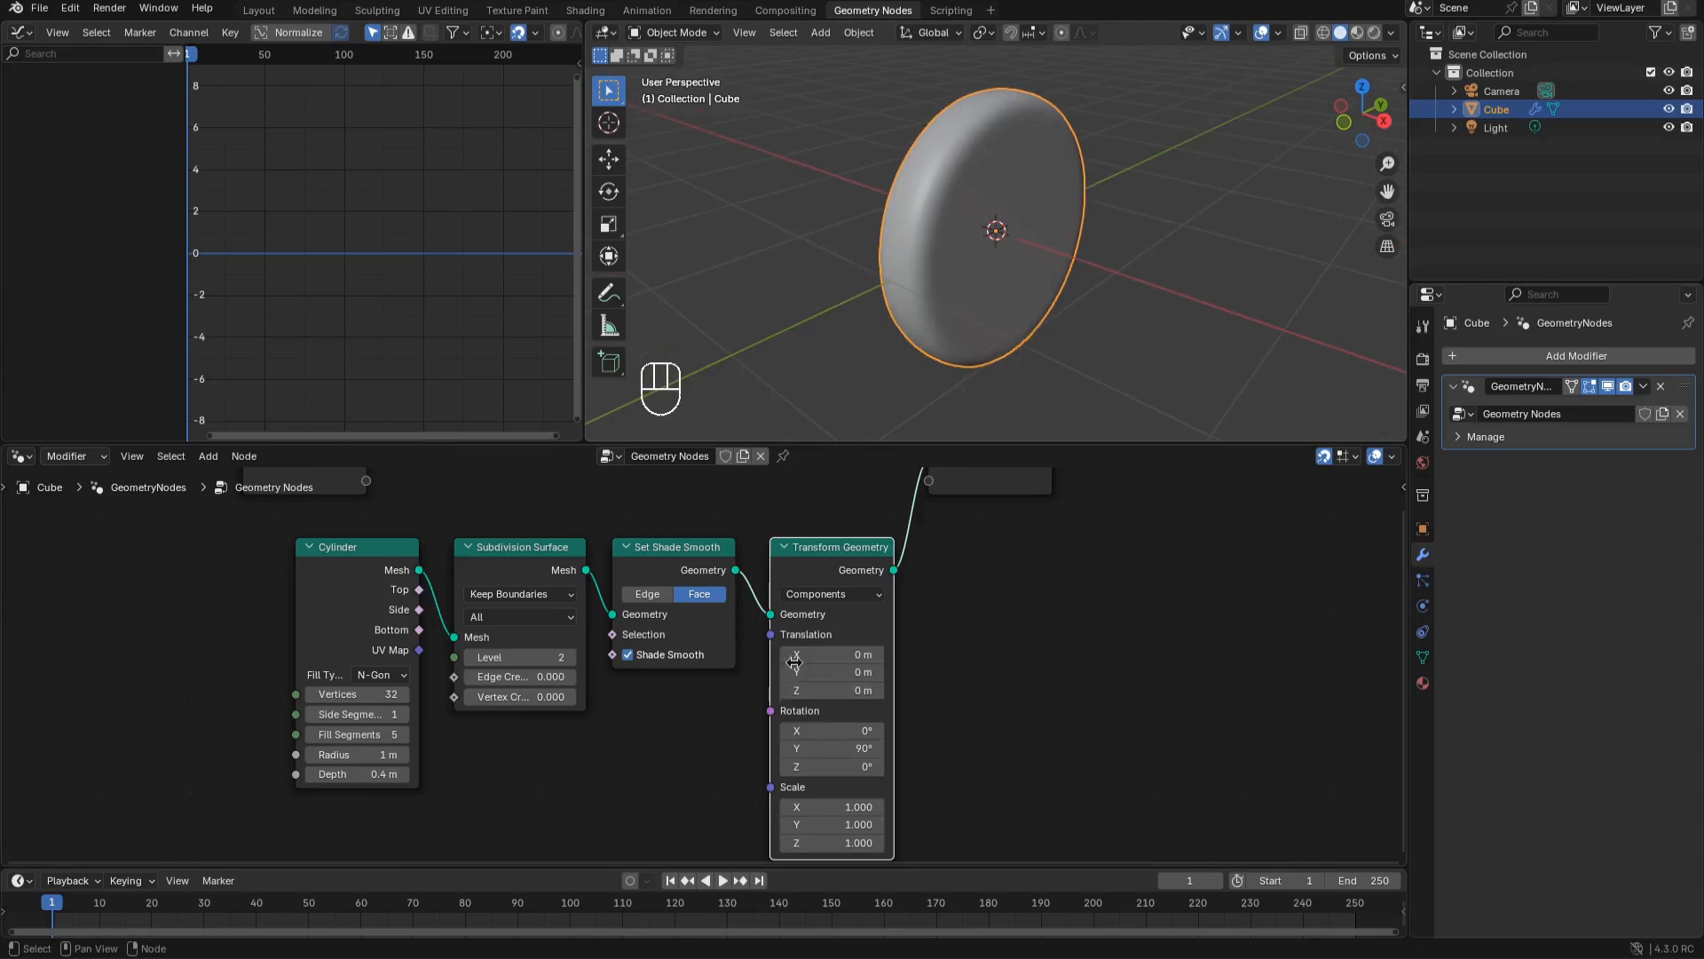
# Move Group Input away from the node chain and add a Mesh Line node above the Cylinder node
pyautogui.scroll(-2, 853, 646)
pyautogui.click(922, 661)
pyautogui.scroll(-2, 921, 661)
pyautogui.moveTo(921, 661); pyautogui.dragTo(1046, 759, button='middle')
pyautogui.moveTo(619, 656); pyautogui.dragTo(390, 519)
pyautogui.hotkey('shift', 'a')
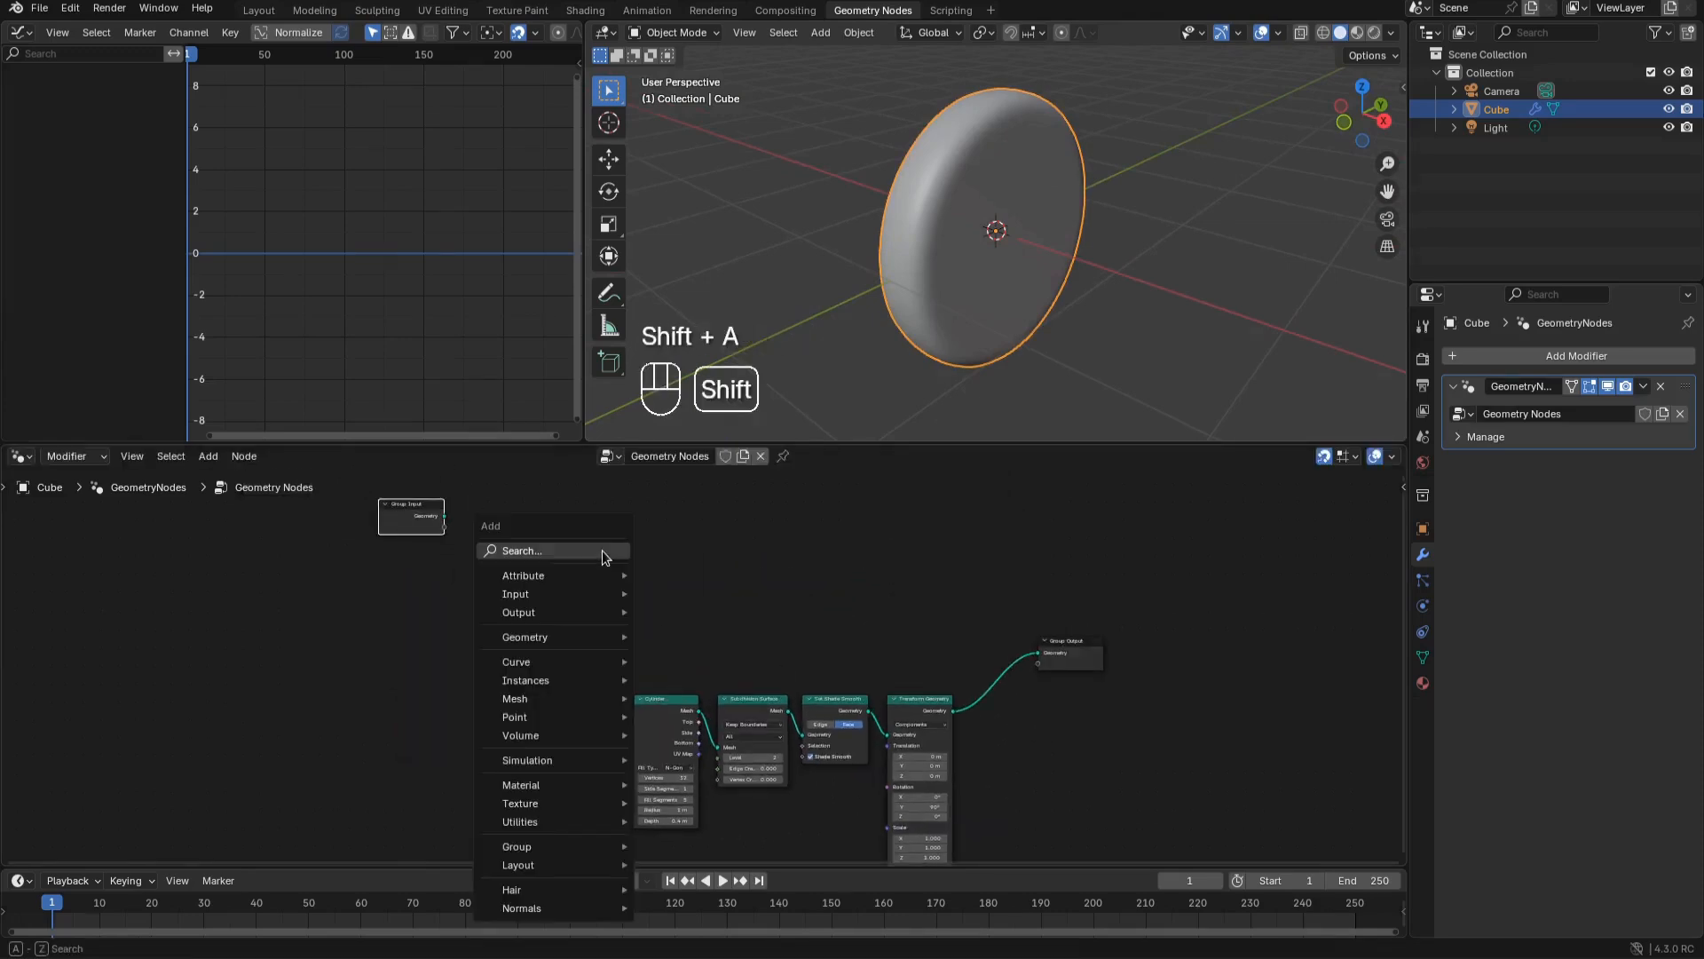
pyautogui.write('mesh')
pyautogui.click(667, 602)
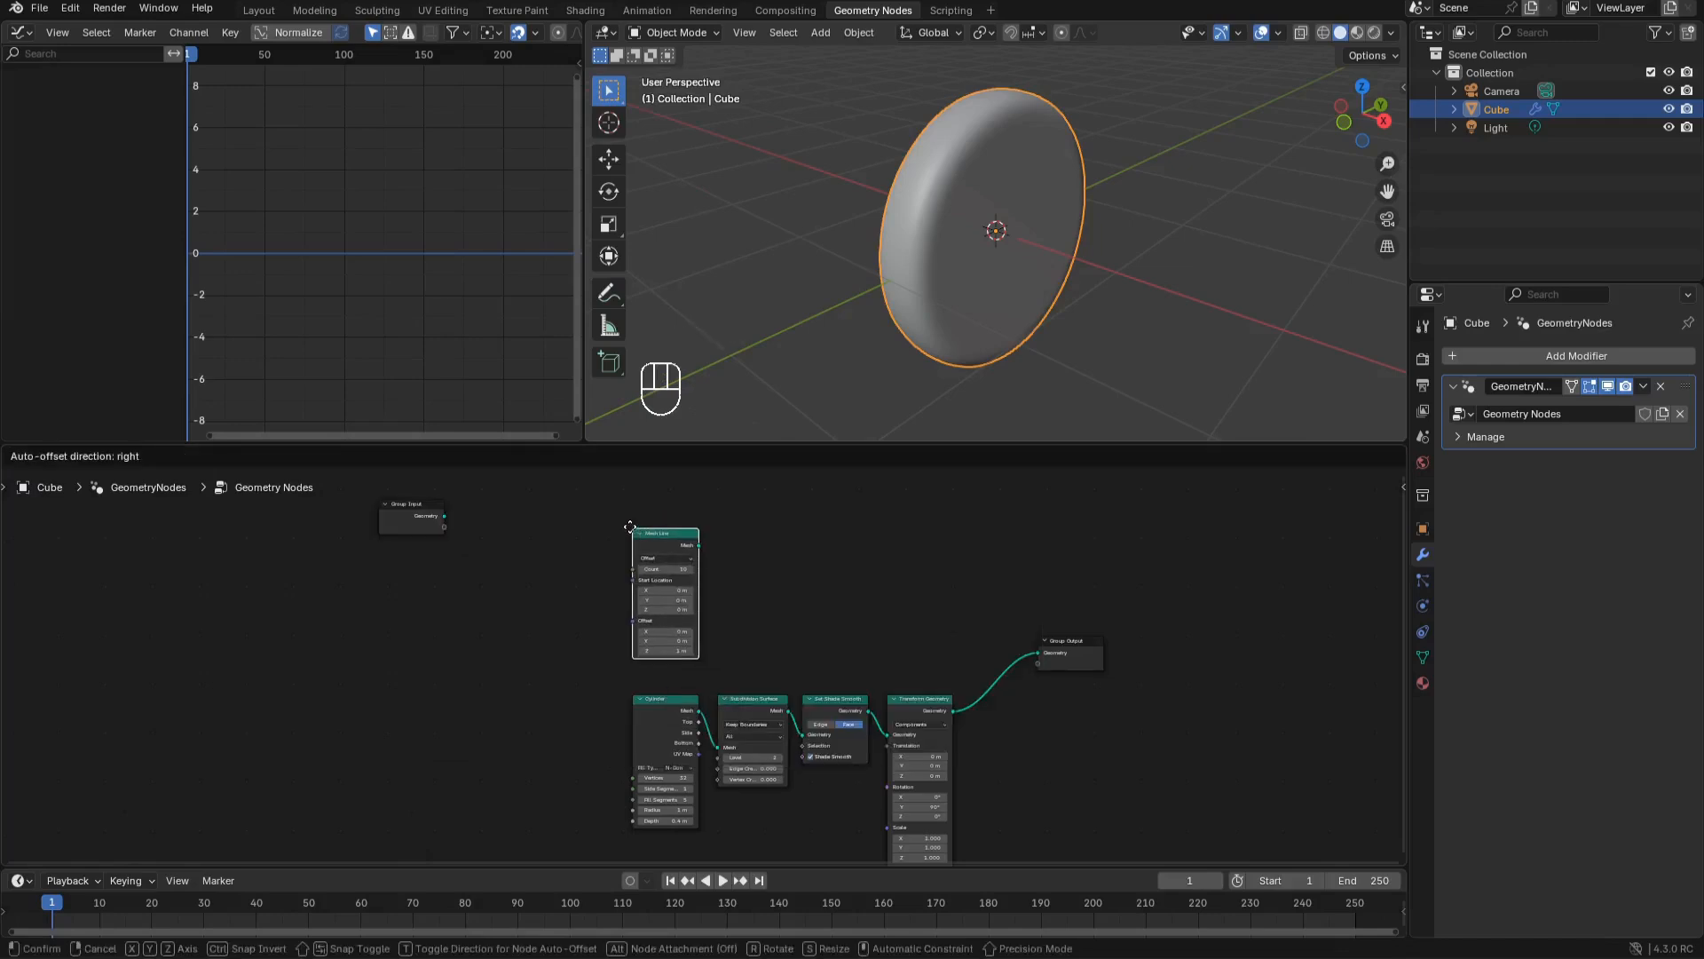
pyautogui.click(629, 520)
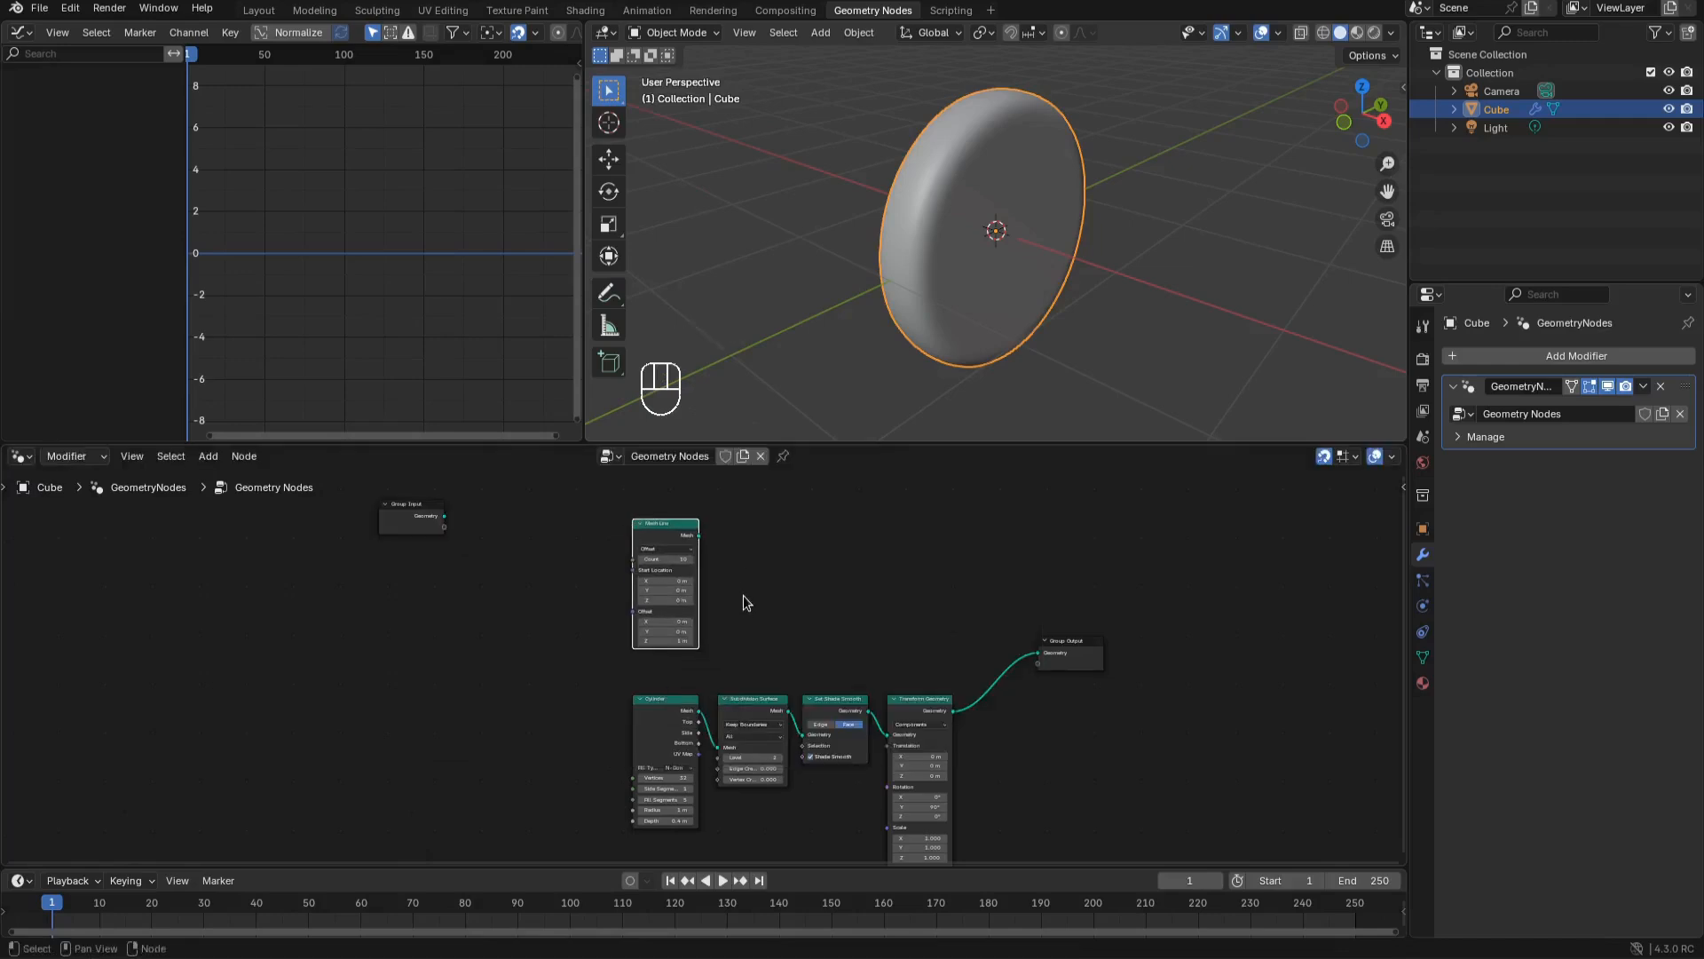
# Set the Mesh Line node's X offset to 0.2 m
pyautogui.scroll(2, 718, 604)
pyautogui.click(673, 609)
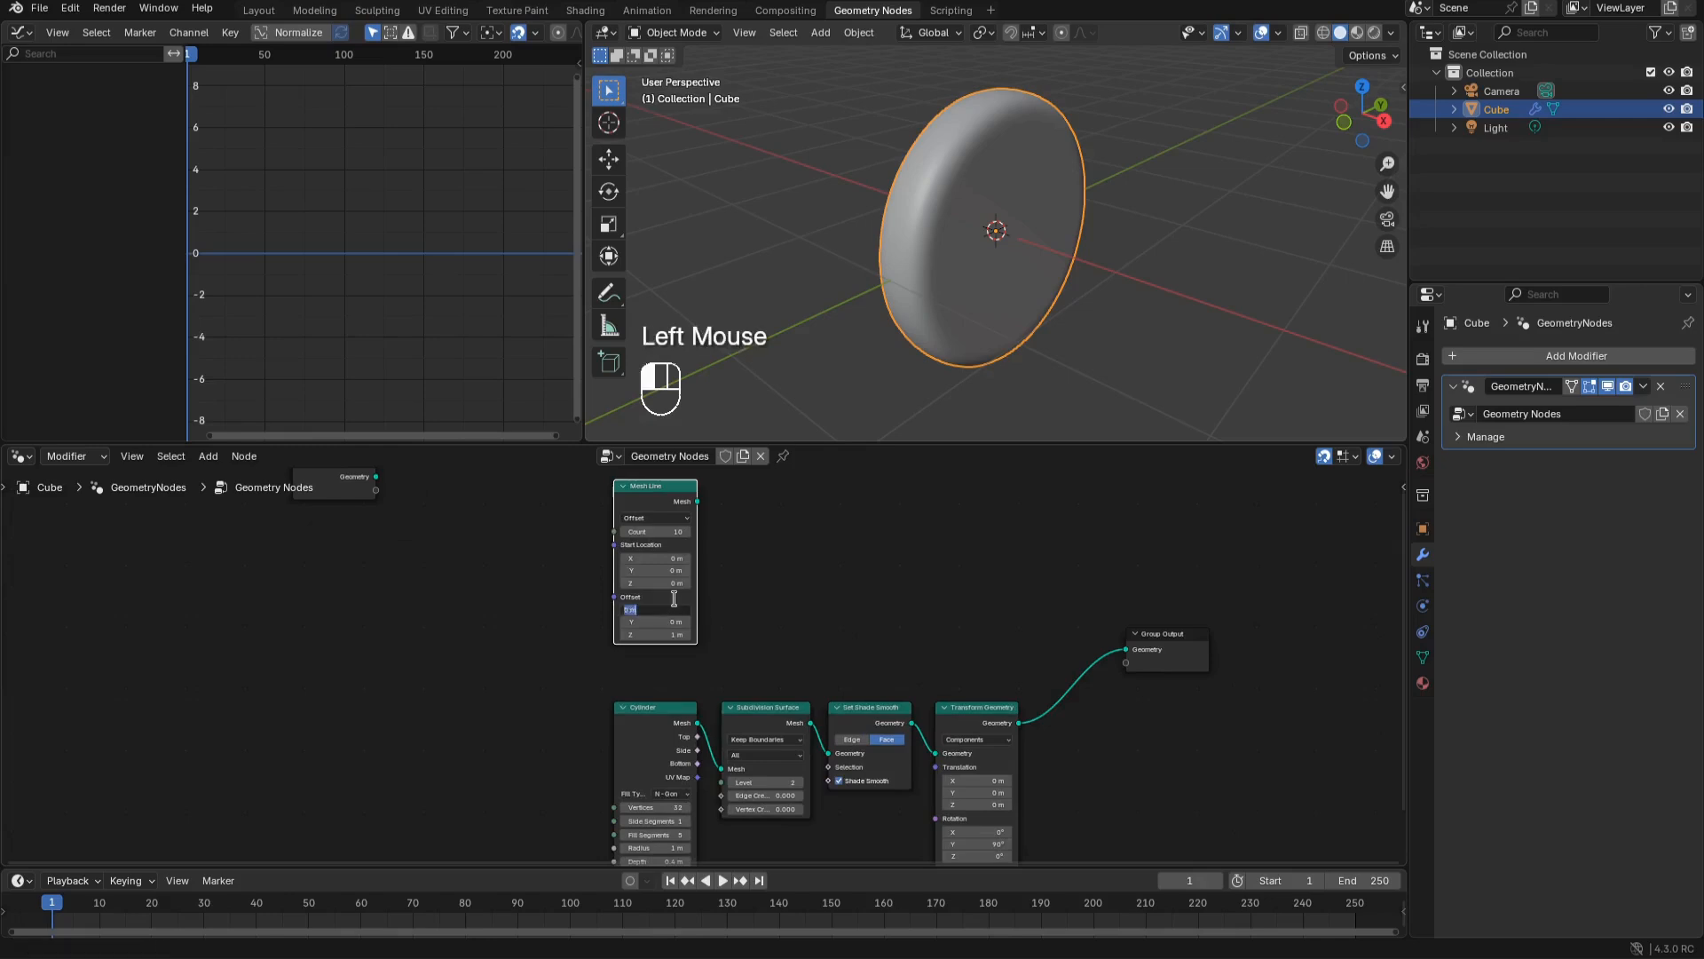
pyautogui.write('.2')
pyautogui.press('Tab')
pyautogui.press('Tab')
pyautogui.press('Return')
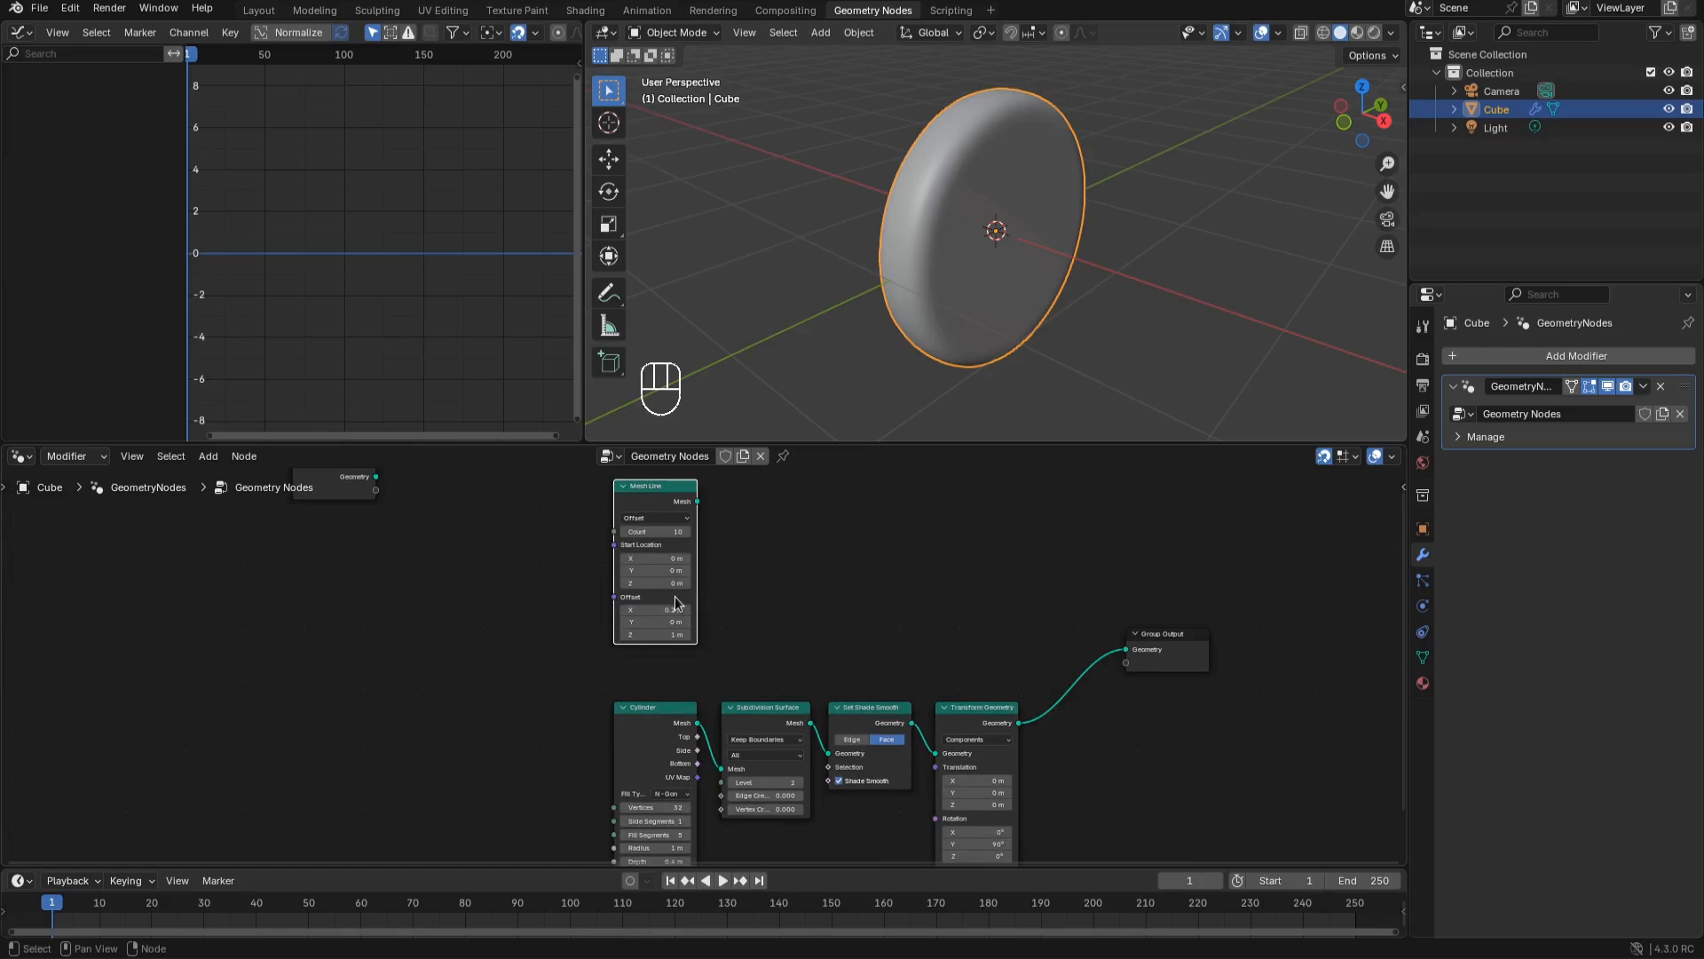
# Connect the Mesh Line node's output to Group Output to preview the line in the viewport
pyautogui.scroll(-1, 821, 551)
pyautogui.middleClick(775, 566)
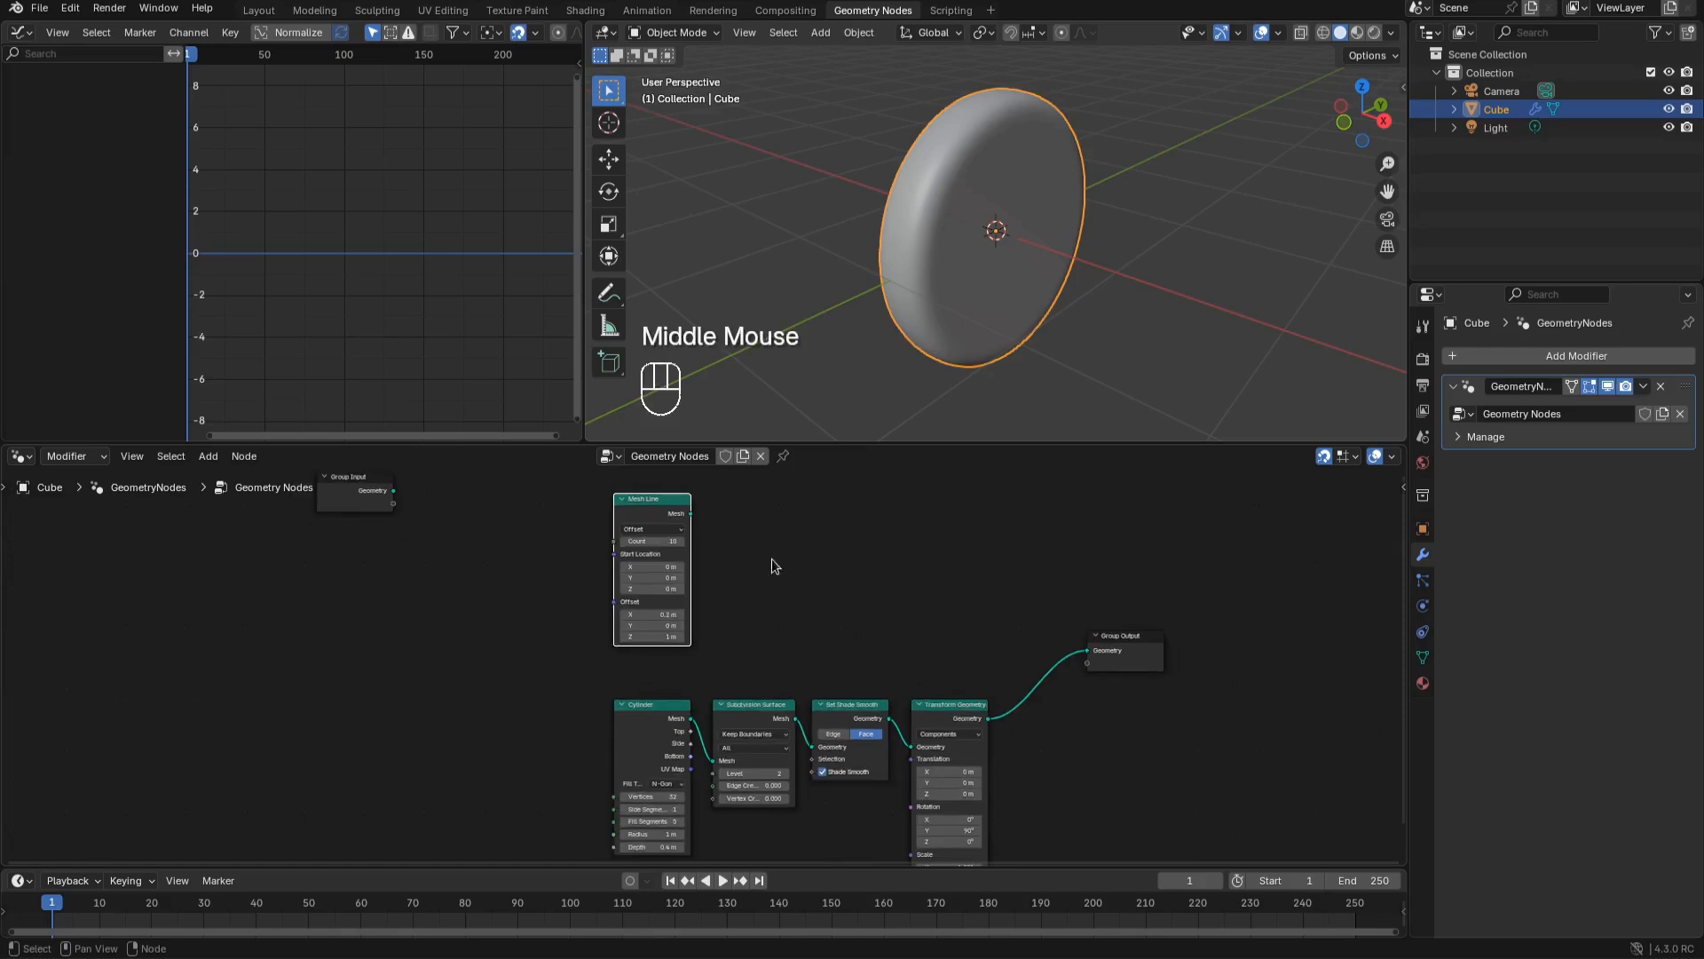
pyautogui.keyDown('alt'); pyautogui.keyDown('shift'); pyautogui.click(680, 519); pyautogui.keyUp('shift'); pyautogui.keyUp('alt')
pyautogui.scroll(-1, 1065, 239)
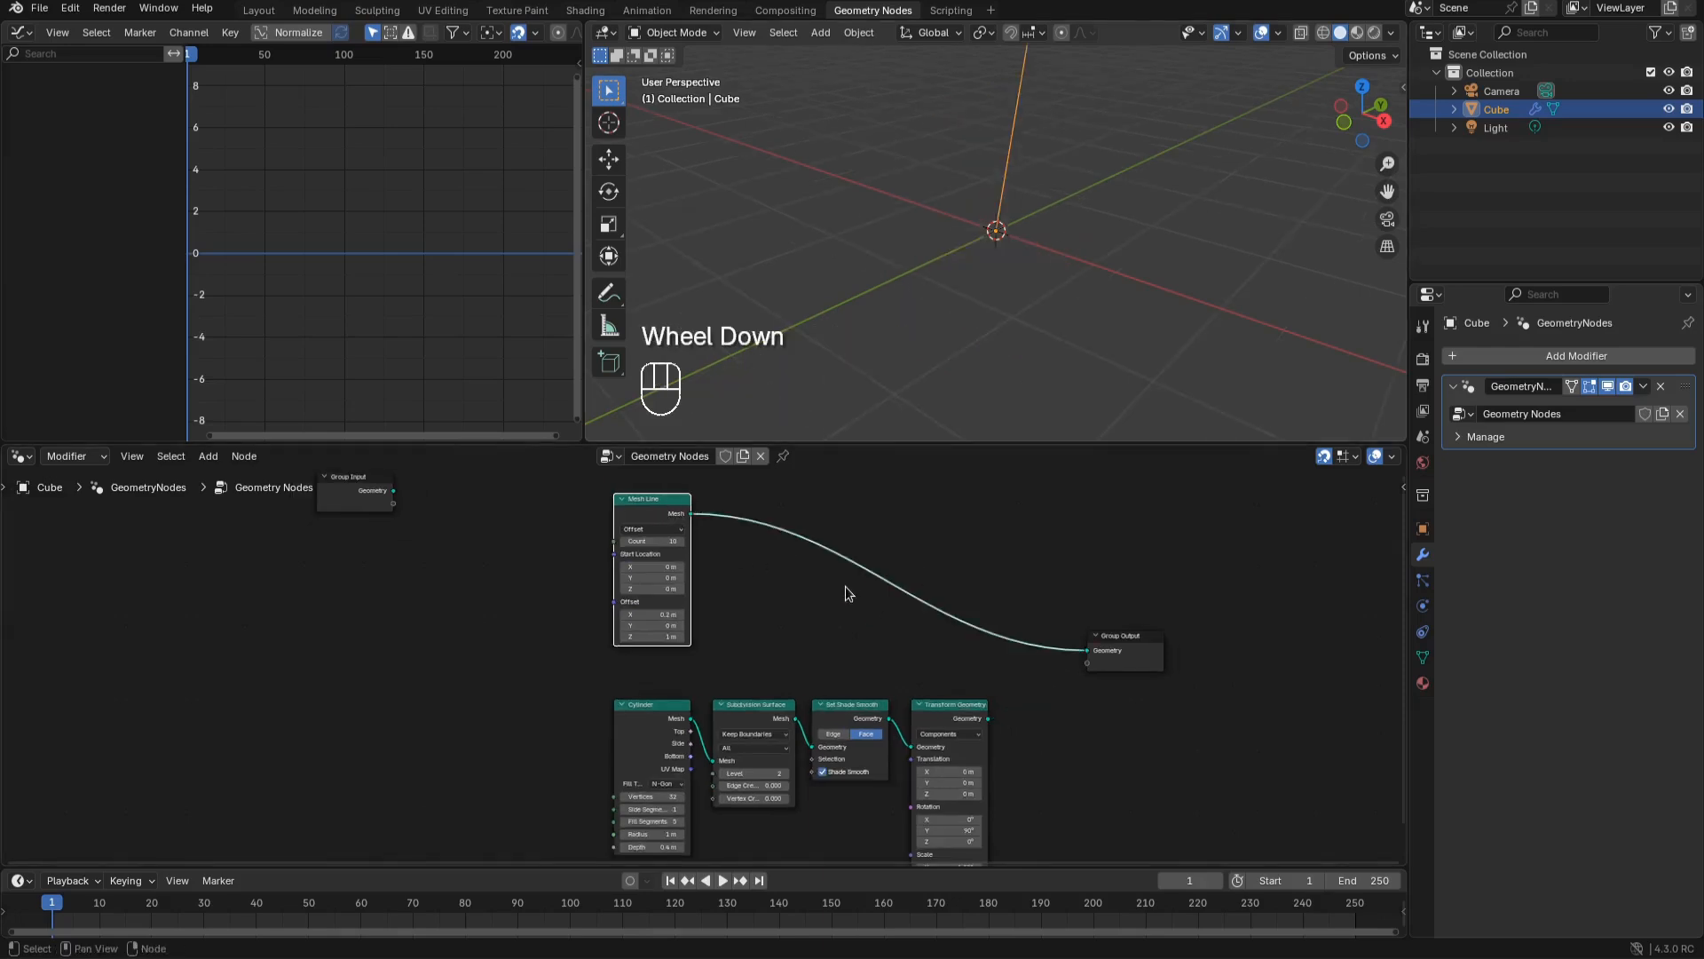
# Set the Mesh Line node's Z offset to 0 m
pyautogui.doubleClick(655, 637)
pyautogui.write('0')
pyautogui.press('Return')
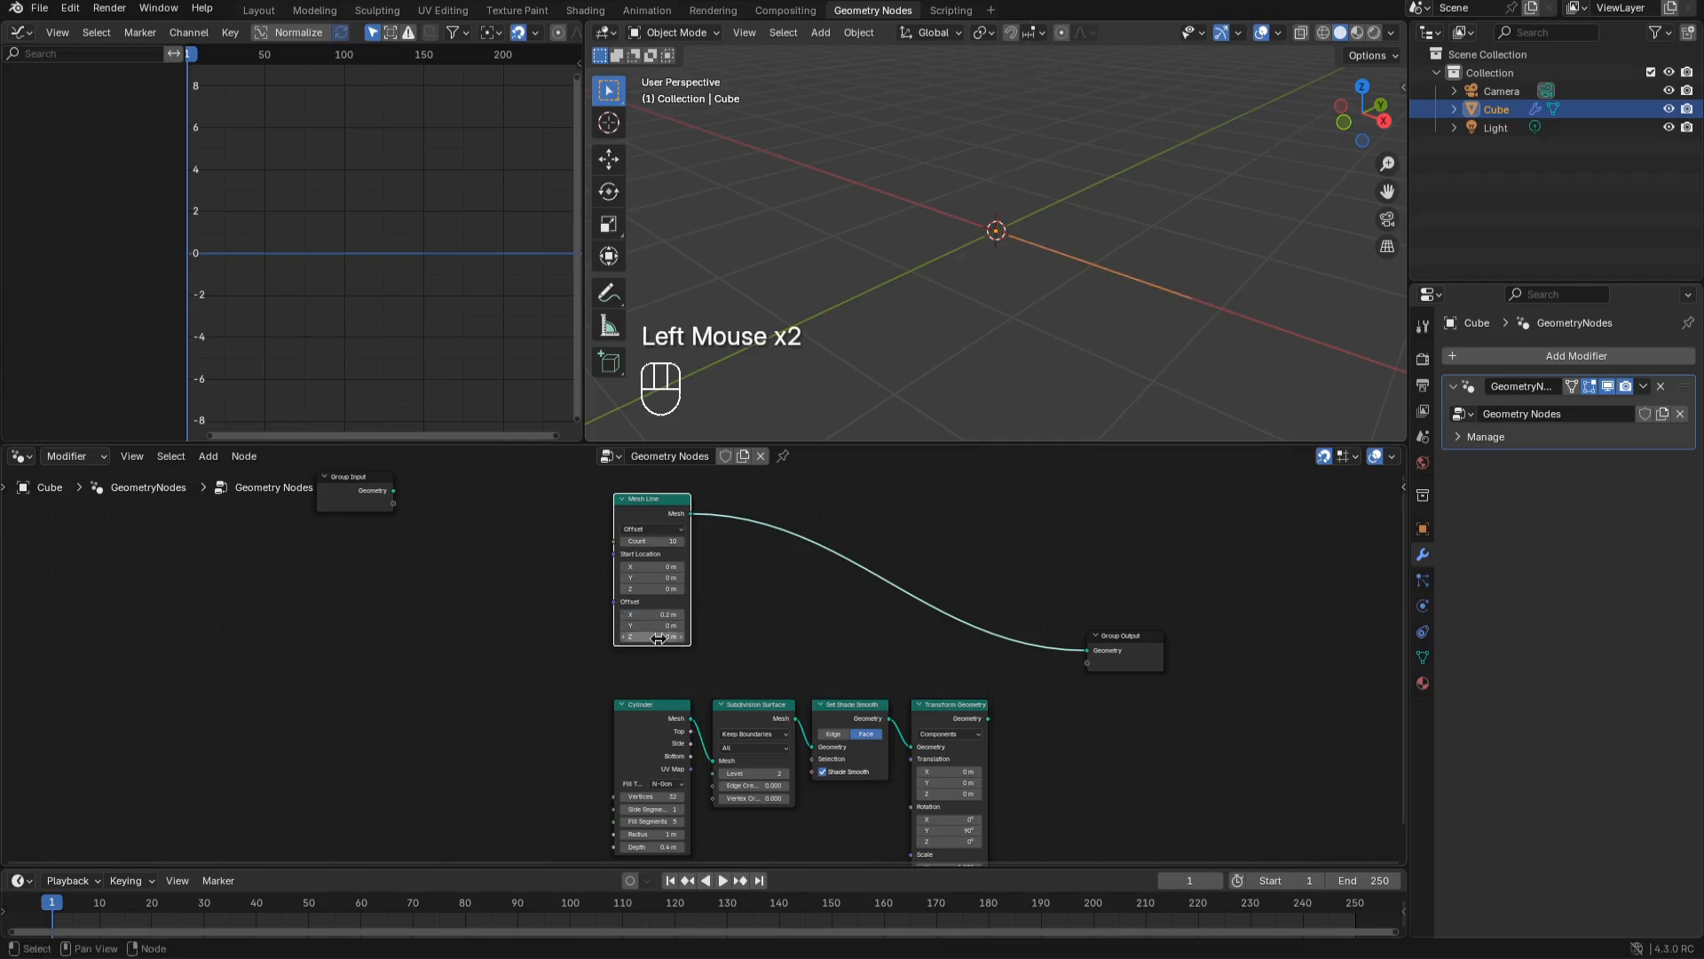
# Insert a Mesh to Points node directly after the Mesh Line node
pyautogui.moveTo(998, 284); pyautogui.dragTo(1034, 270, button='middle')
pyautogui.hotkey('shift', 'a')
pyautogui.write('to p')
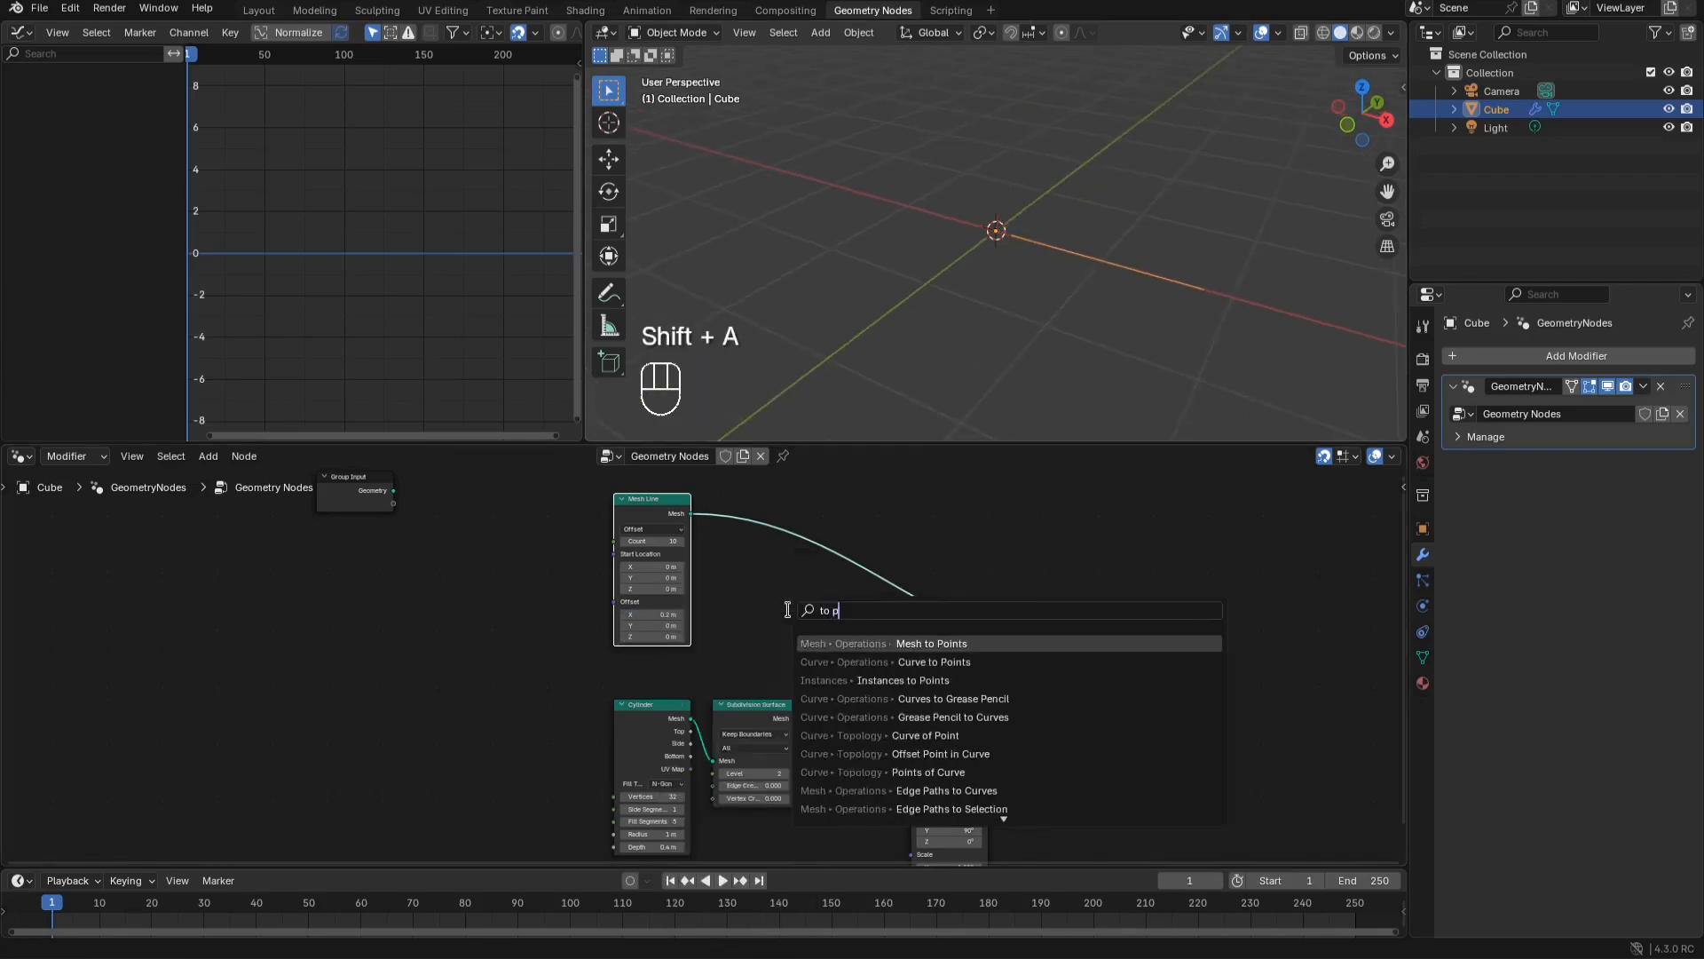
pyautogui.click(857, 641)
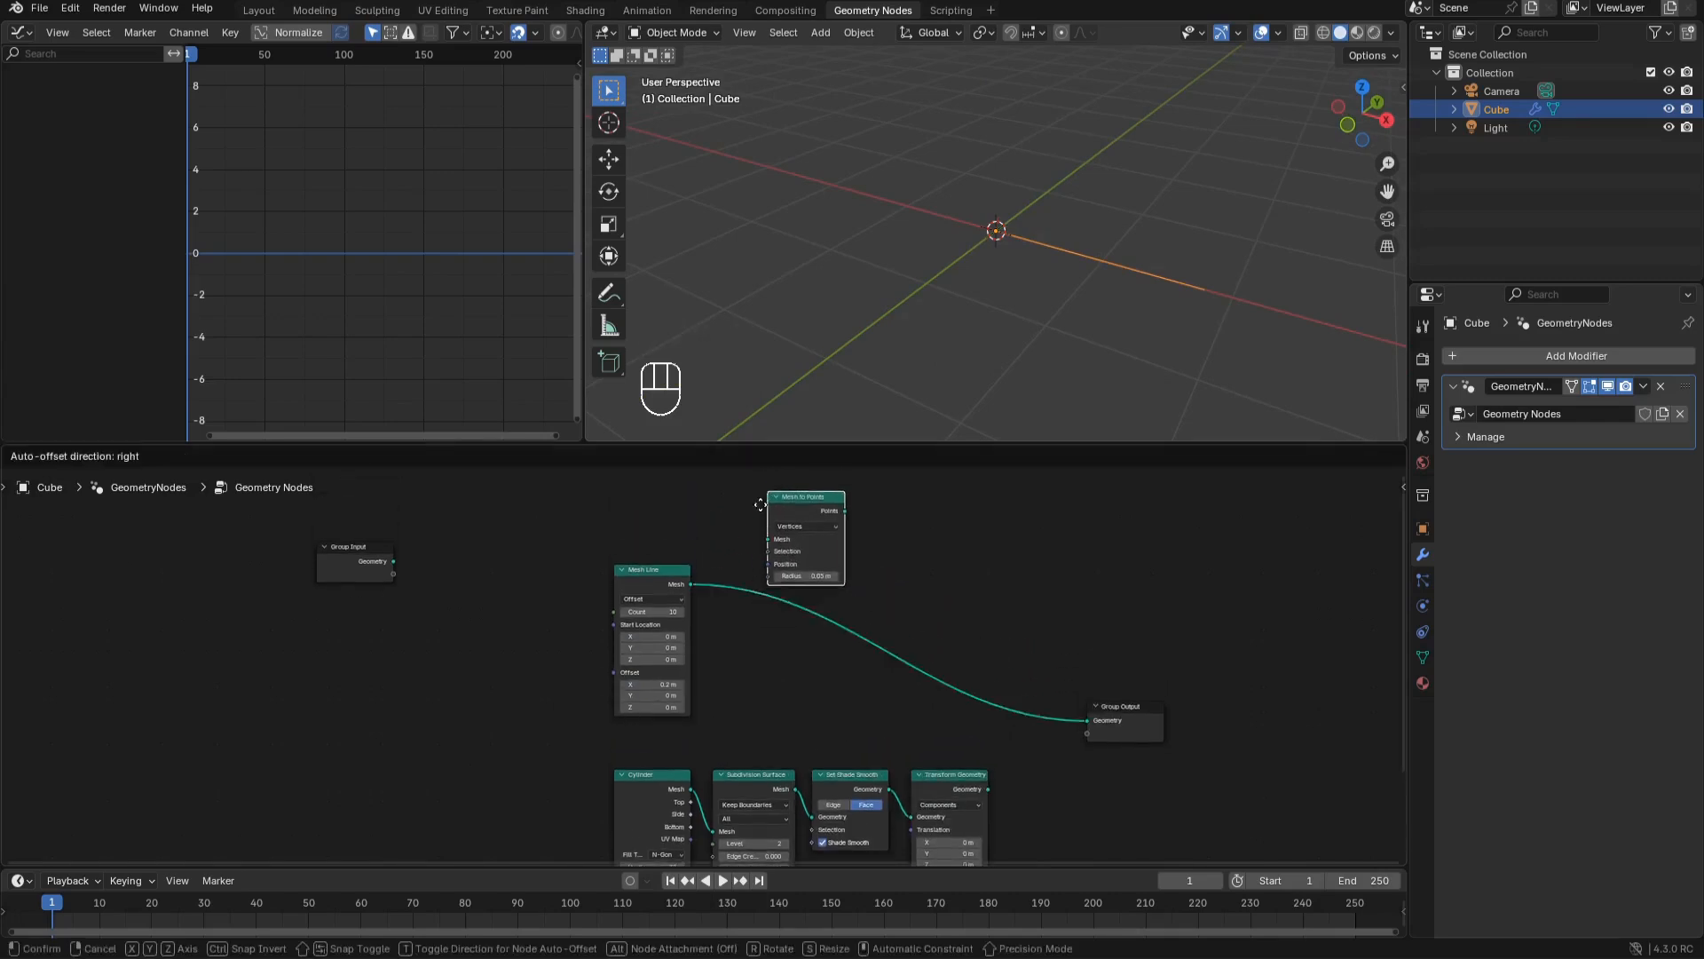
pyautogui.click(761, 566)
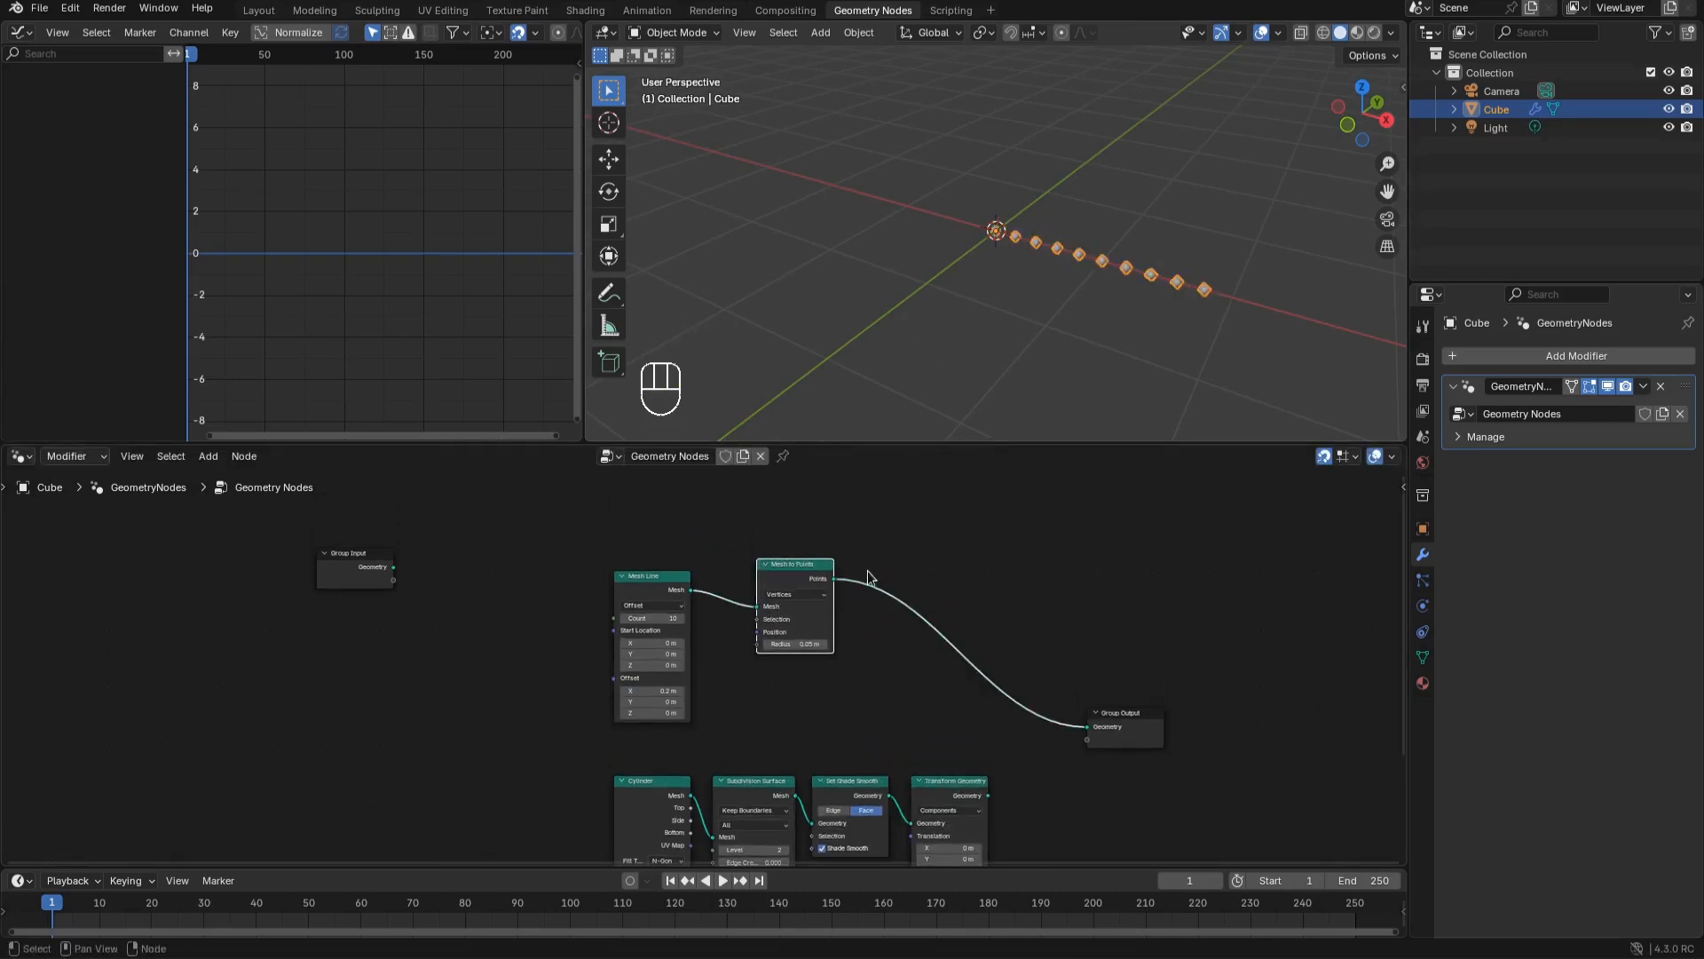
pyautogui.moveTo(786, 567)
pyautogui.mouseDown()
pyautogui.moveTo(754, 578)
pyautogui.moveTo(776, 578)
pyautogui.mouseUp()
# Move Group Output aside and insert an Instance on Points node between Mesh to Points and Group Output
pyautogui.moveTo(1139, 734); pyautogui.dragTo(1238, 665)
pyautogui.moveTo(1026, 695); pyautogui.dragTo(852, 626, button='middle')
pyautogui.hotkey('shift', 'a')
pyautogui.moveTo(1005, 701)
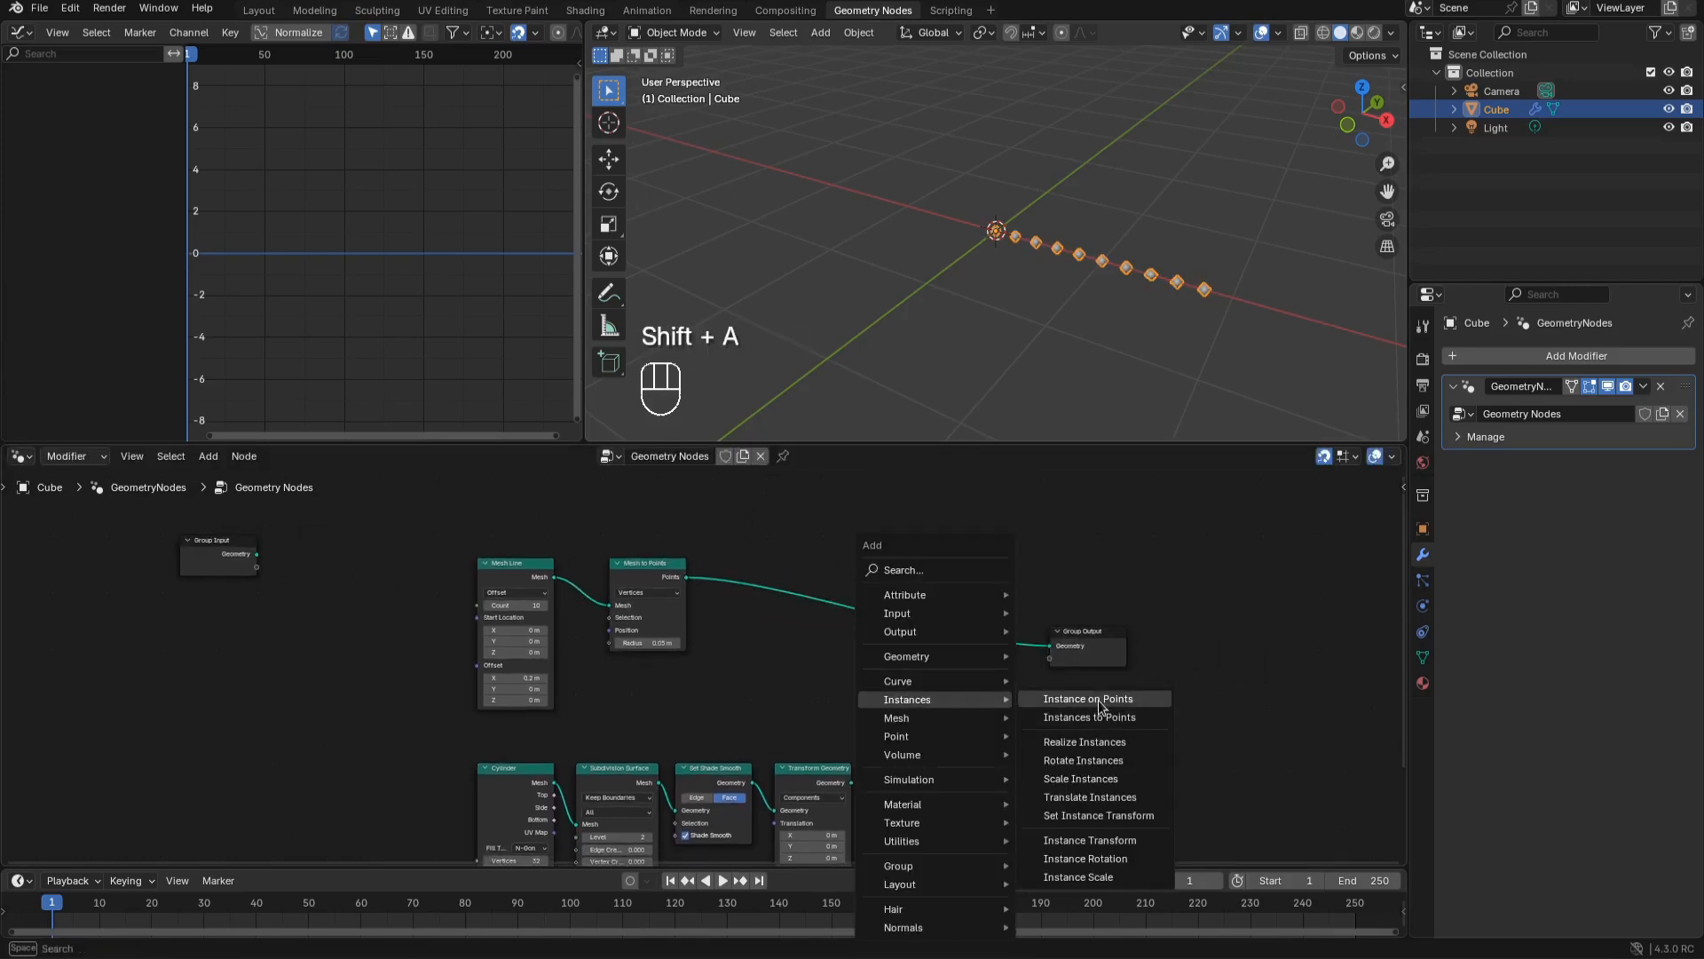
pyautogui.click(1100, 707)
pyautogui.click(928, 546)
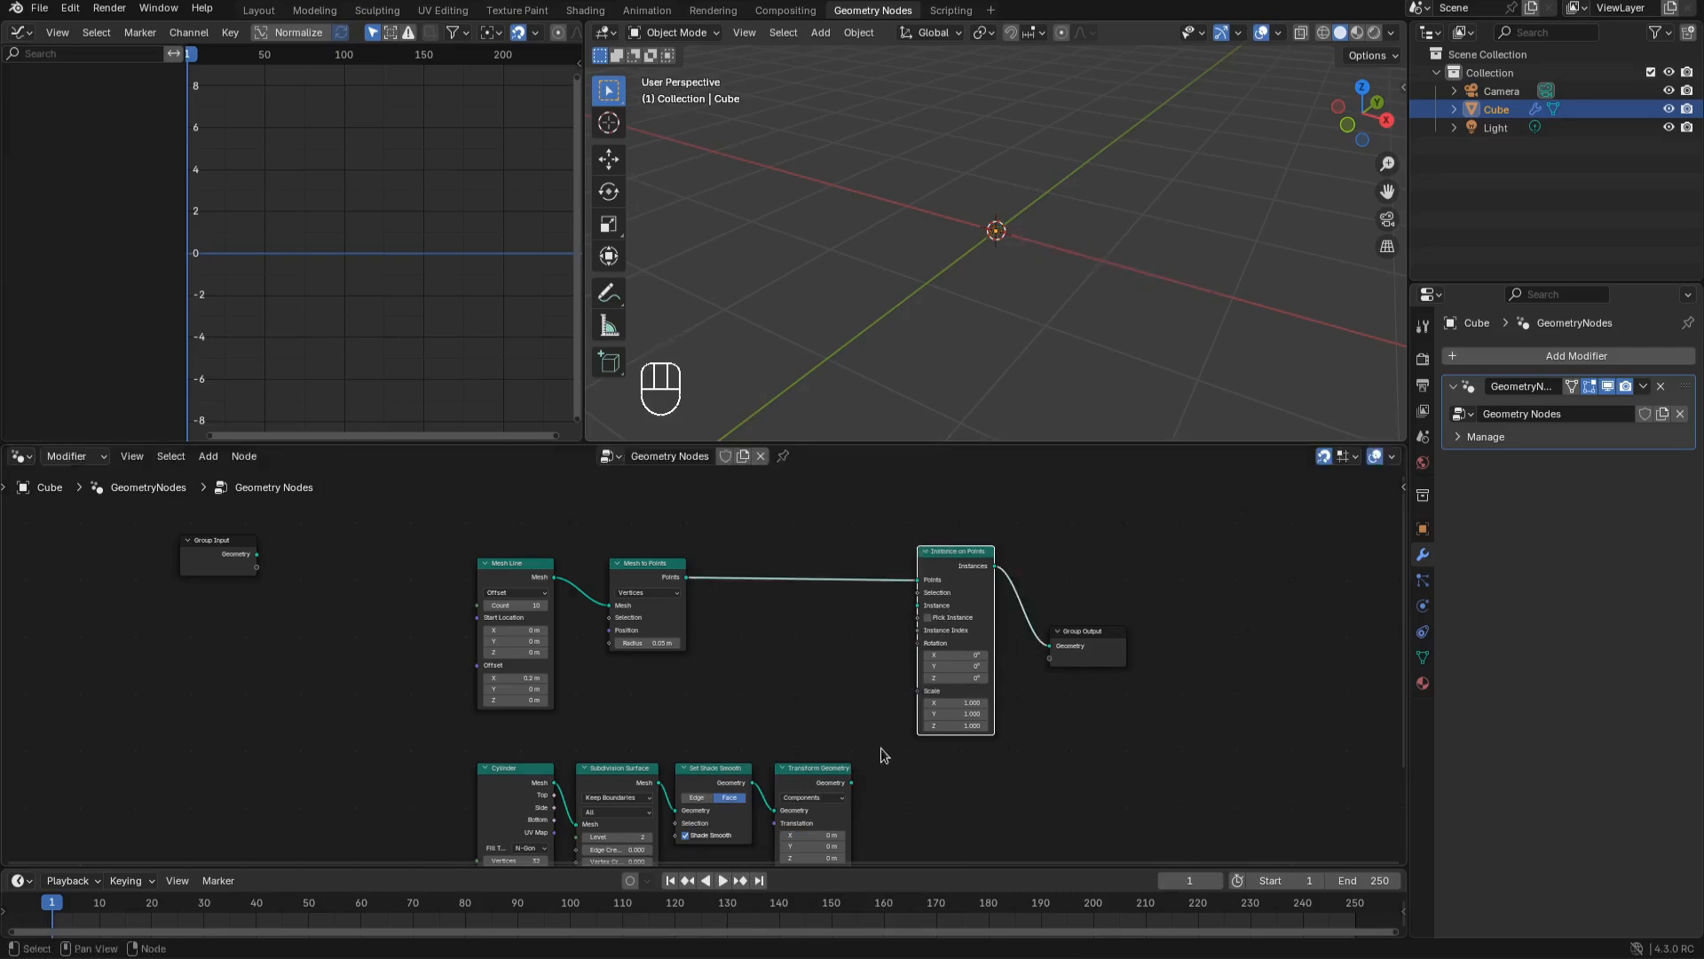
# Connect the Transform Geometry output to the Instance input of Instance on Points
pyautogui.moveTo(854, 782); pyautogui.dragTo(917, 606)
pyautogui.scroll(-2, 907, 264)
pyautogui.moveTo(914, 258); pyautogui.dragTo(983, 244, button='middle')
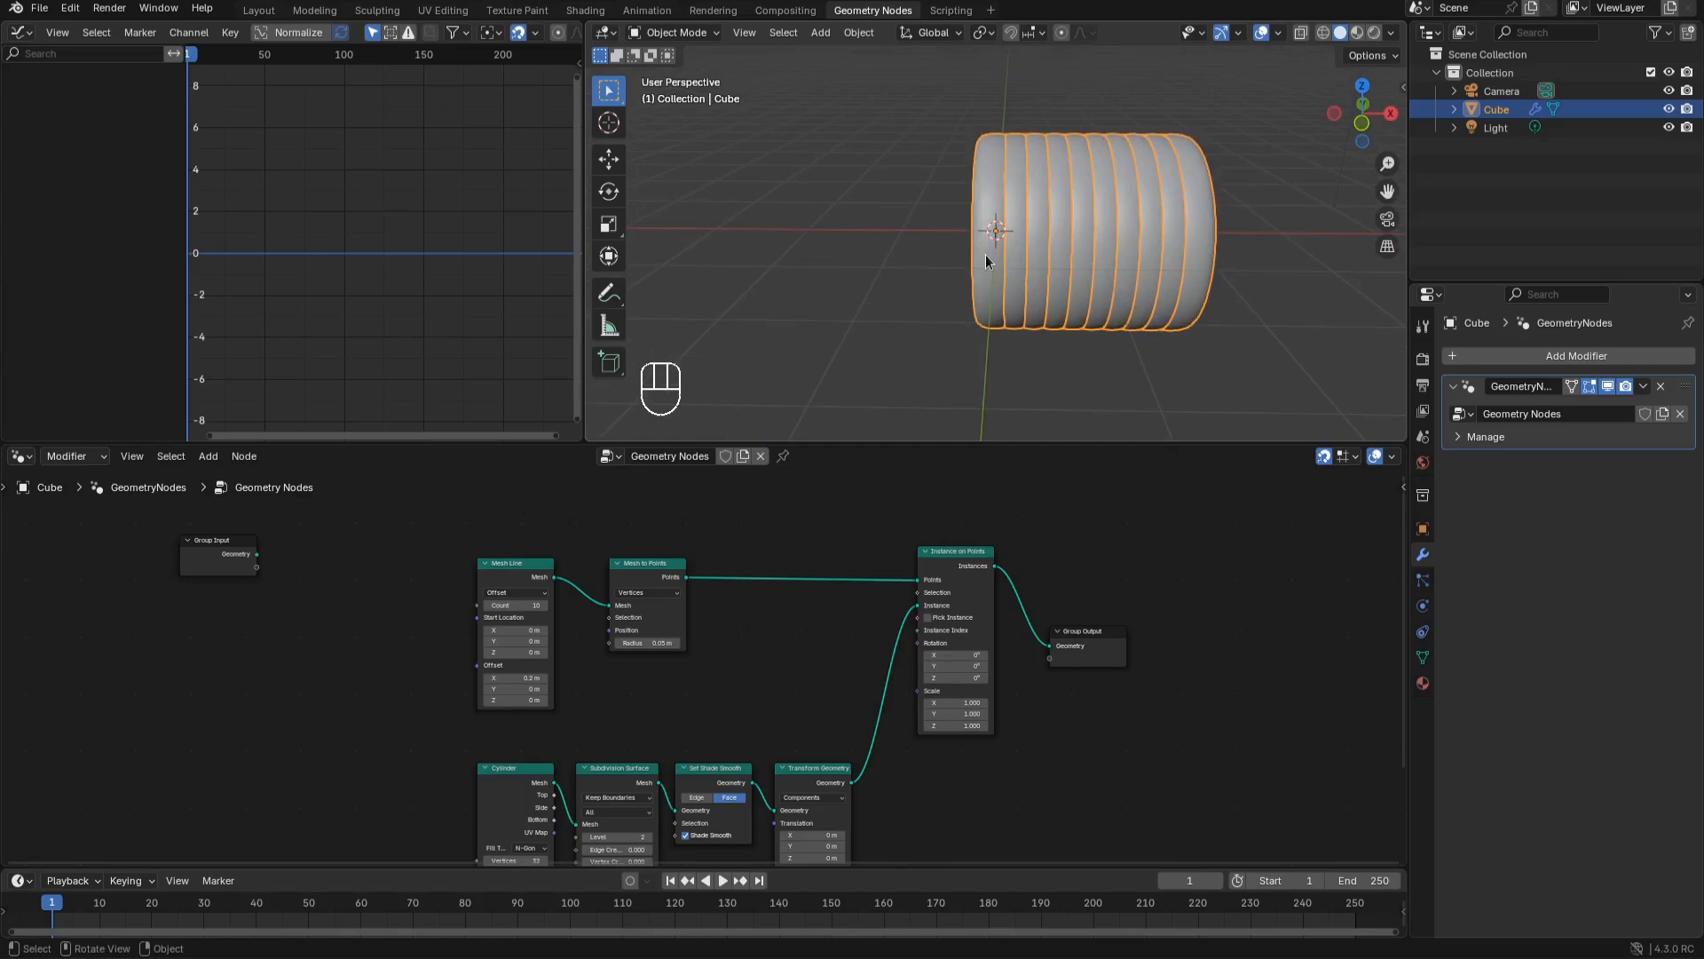
# Add an Integer node driving the Mesh Line's Count and place it well ahead of the chain
pyautogui.moveTo(411, 696); pyautogui.dragTo(513, 679, button='middle')
pyautogui.moveTo(588, 583); pyautogui.dragTo(277, 624)
pyautogui.write('in')
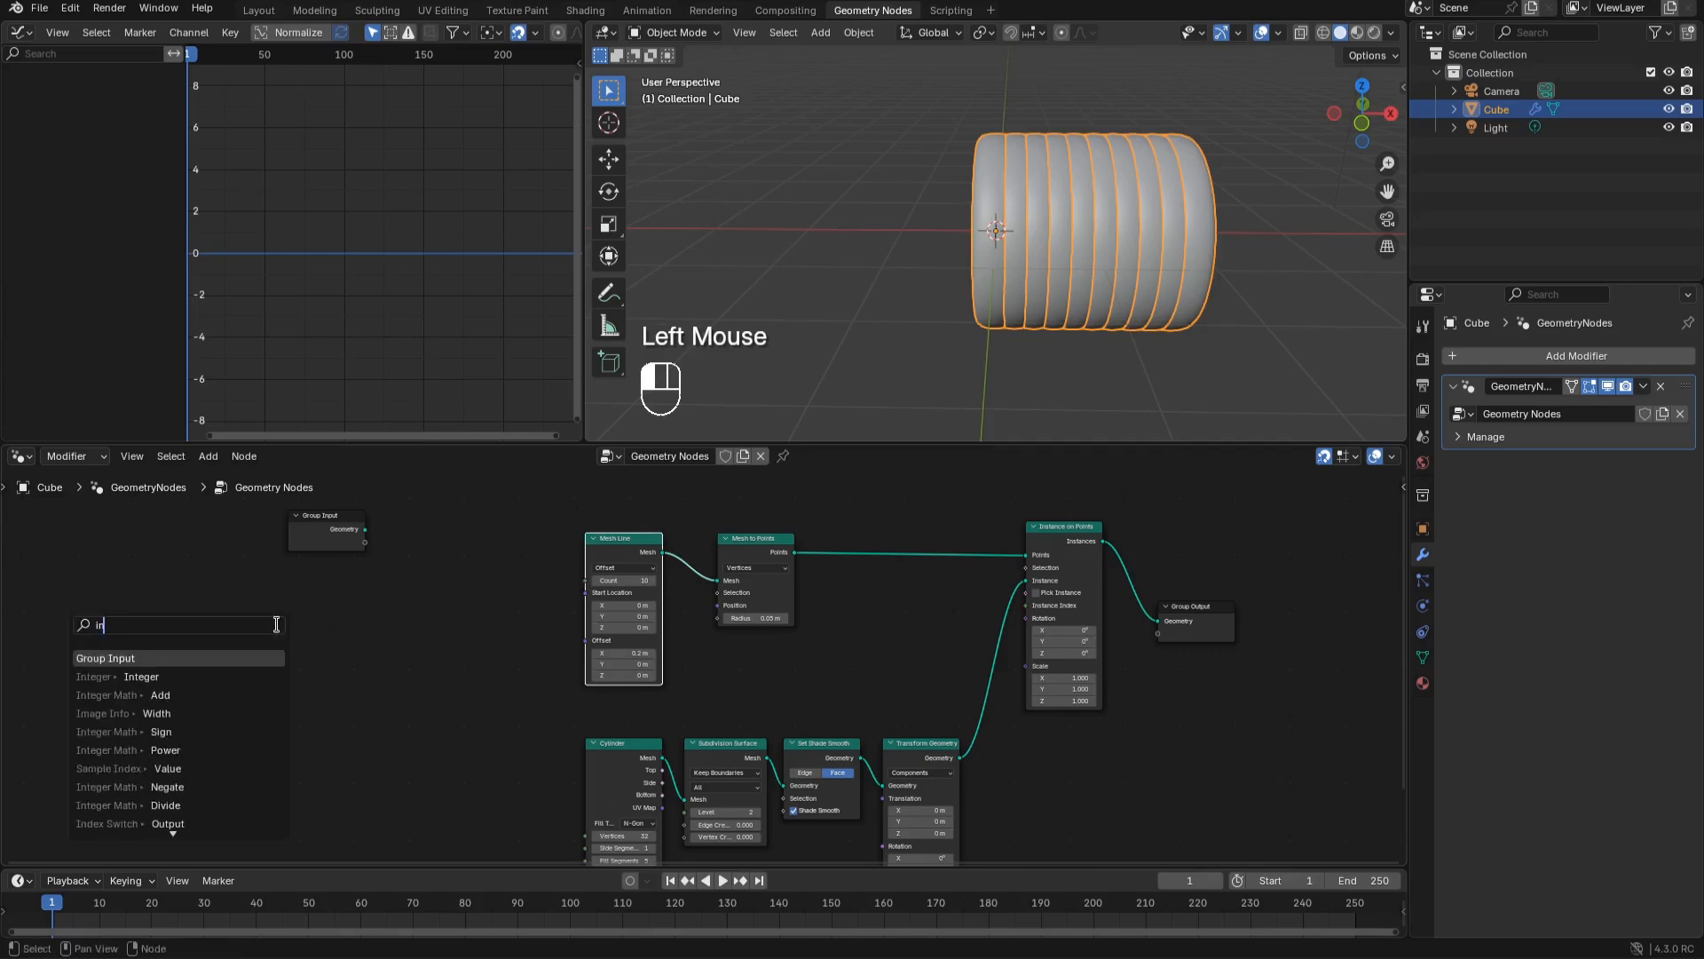
pyautogui.click(176, 674)
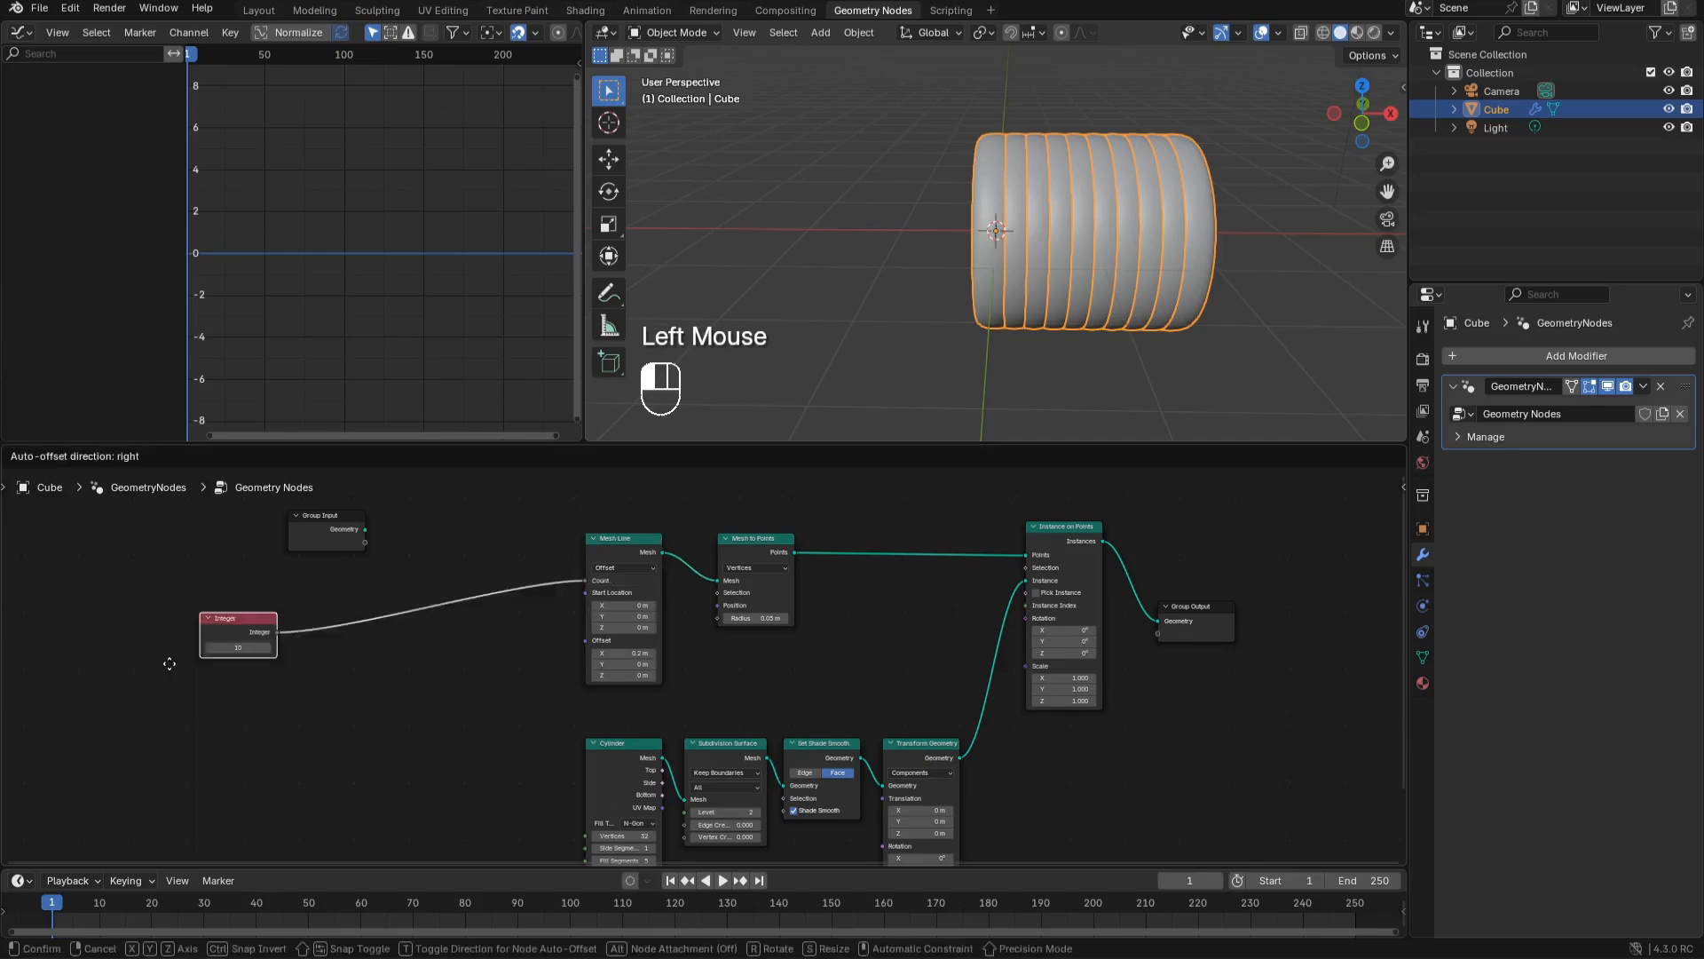
pyautogui.click(73, 625)
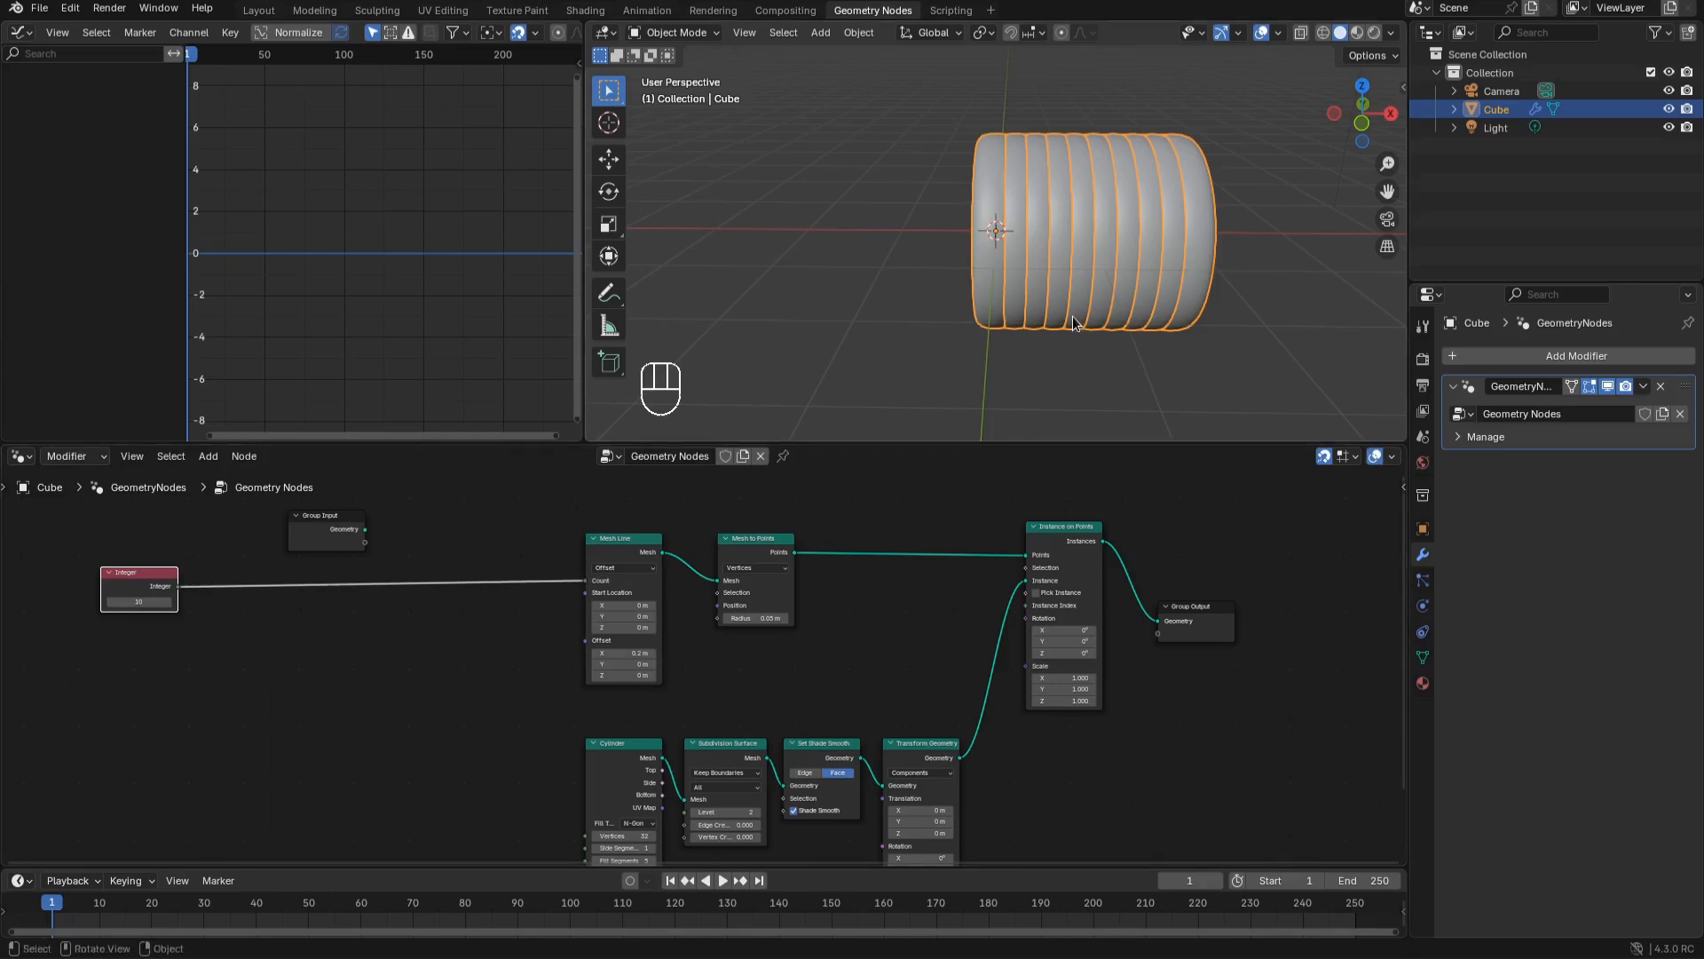
# Draw a freehand annotation curve across the stack of discs in the viewport and erase it
pyautogui.scroll(-2, 1069, 216)
pyautogui.moveTo(1068, 216); pyautogui.dragTo(1073, 323, button='middle')
pyautogui.press('d')
pyautogui.press('d')
pyautogui.press('d')
pyautogui.press('d')
pyautogui.press('d')
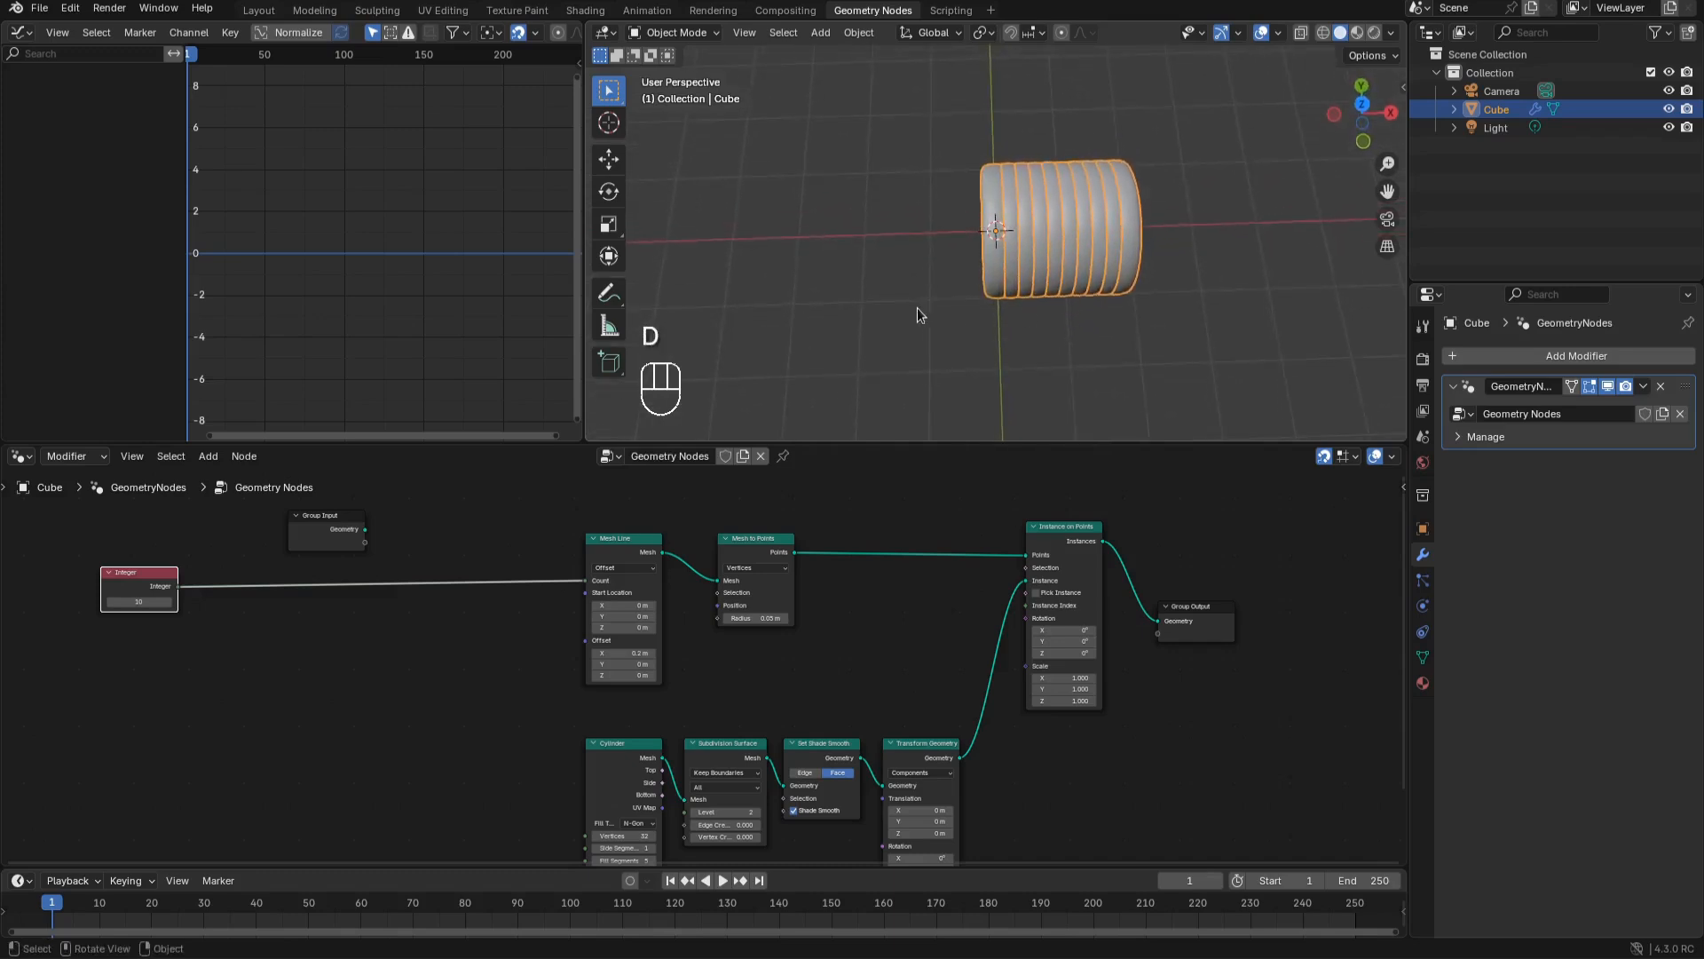
pyautogui.moveTo(898, 261)
pyautogui.mouseDown()
pyautogui.moveTo(924, 258)
pyautogui.moveTo(1008, 316)
pyautogui.moveTo(1138, 230)
pyautogui.mouseUp()
pyautogui.press('d')
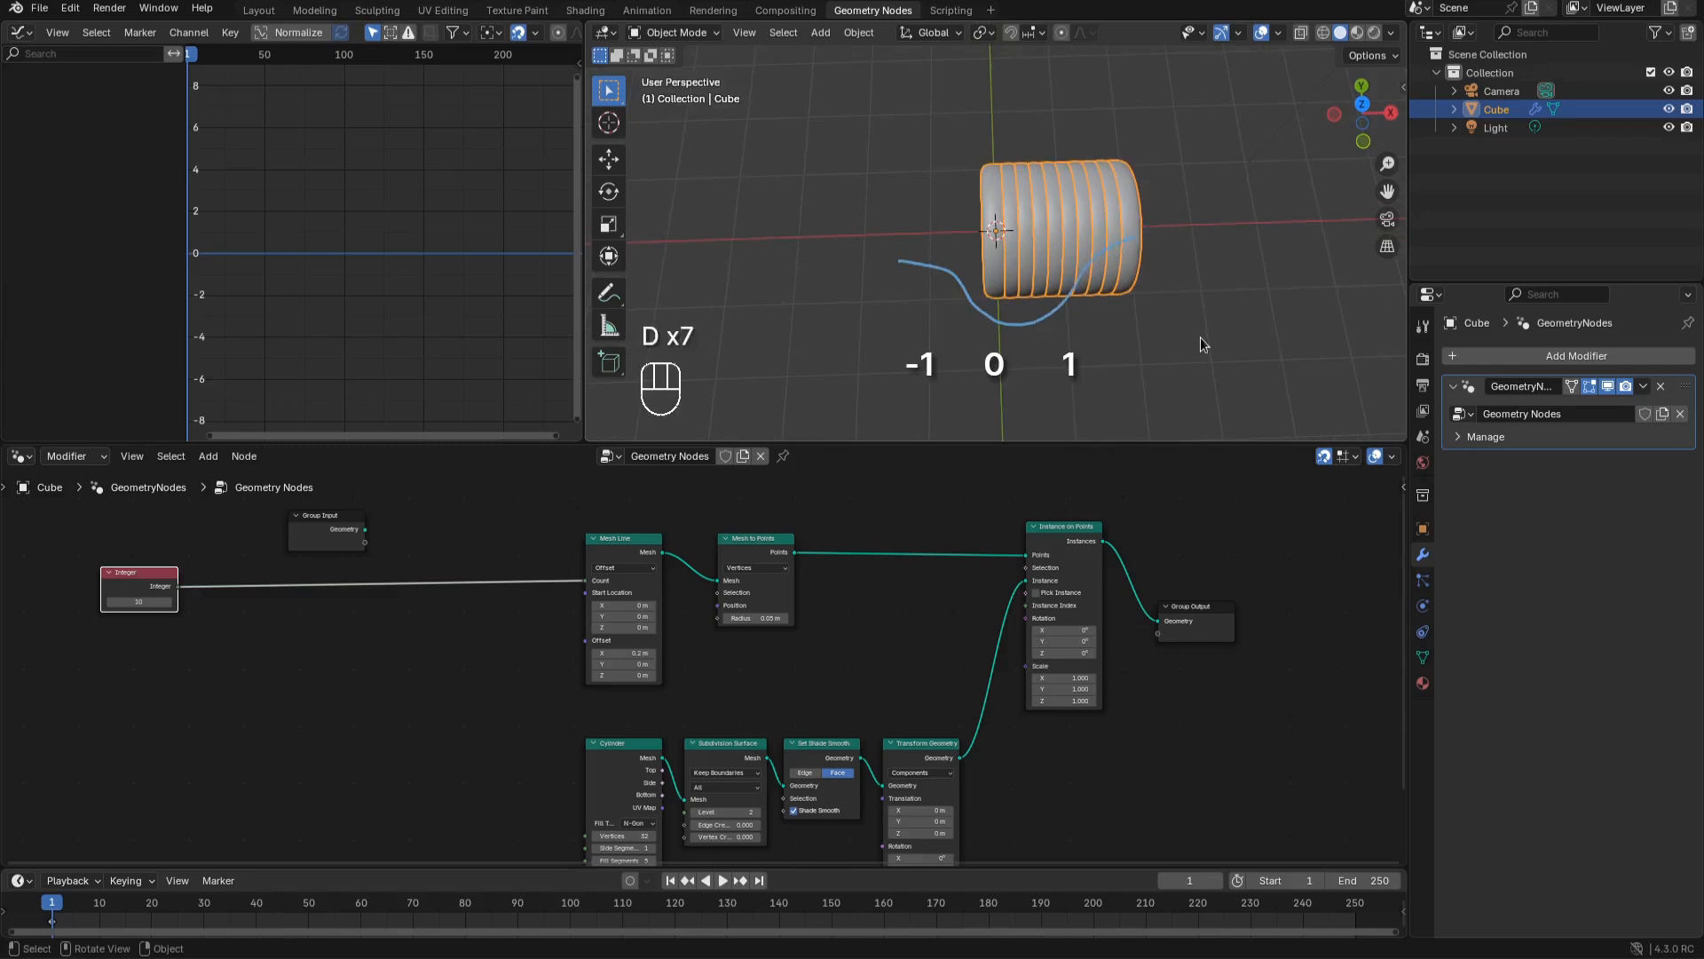
pyautogui.press('ctrl')
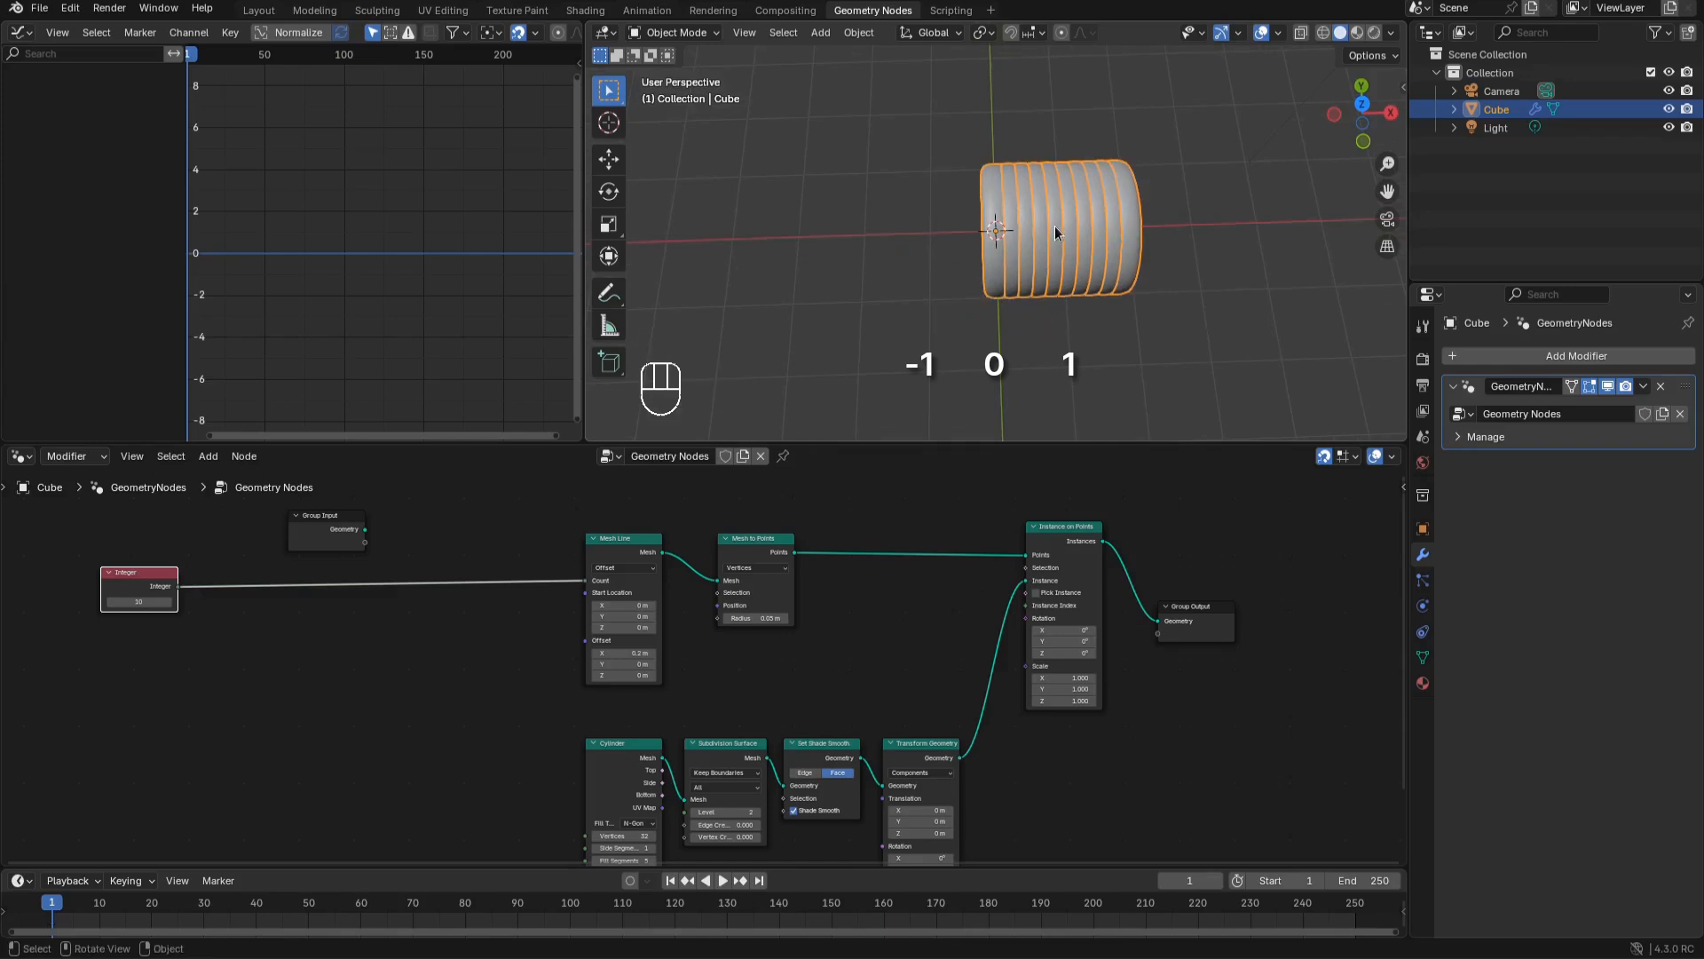
# Add a Math node with 2 as its first value and connect the Integer node to its second value
pyautogui.hotkey('shift', 'a')
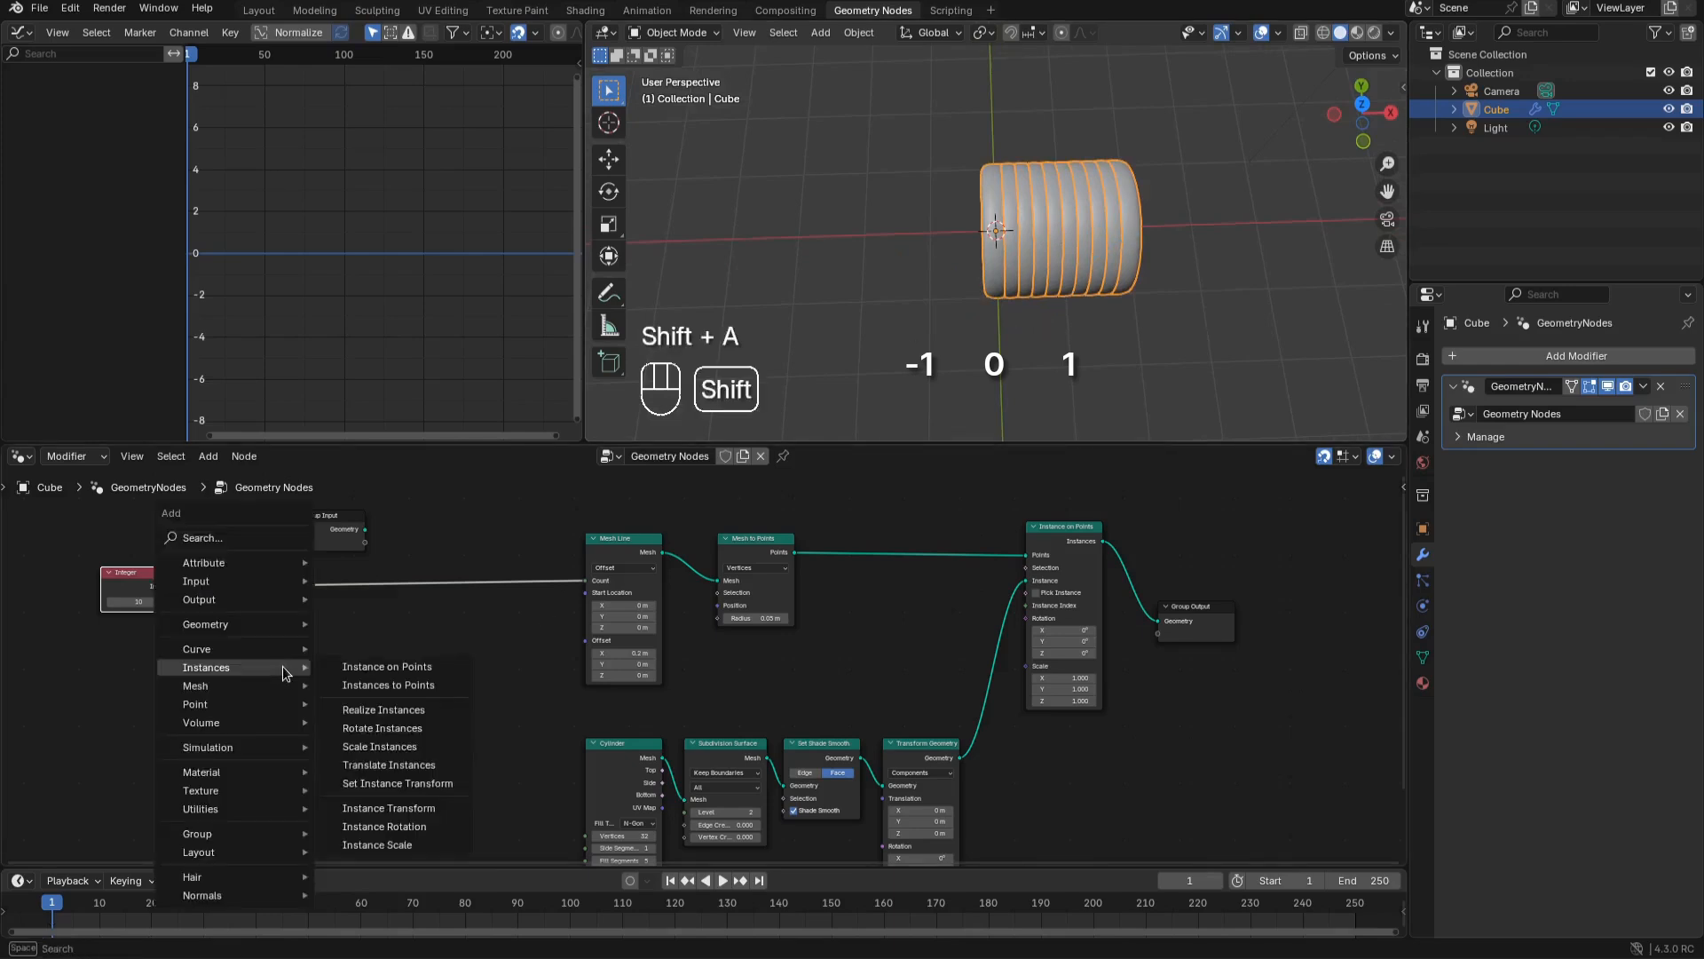
pyautogui.write('math')
pyautogui.press('Return')
pyautogui.click(240, 632)
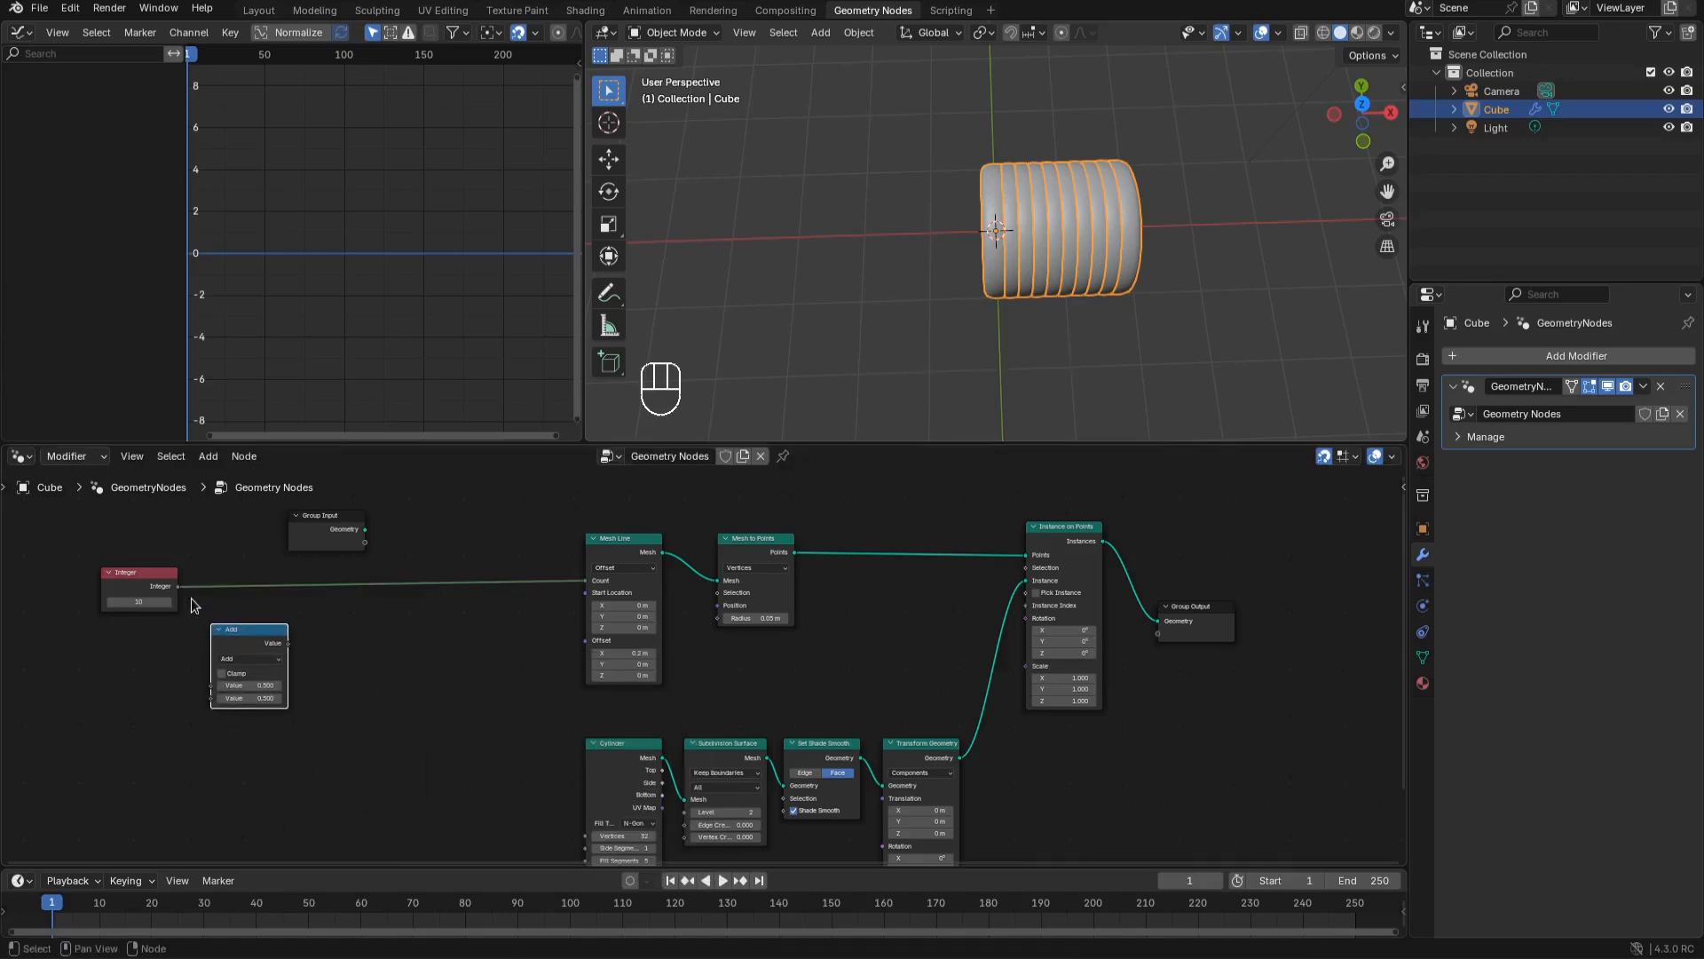
pyautogui.click(240, 682)
pyautogui.write('2')
pyautogui.click(357, 671)
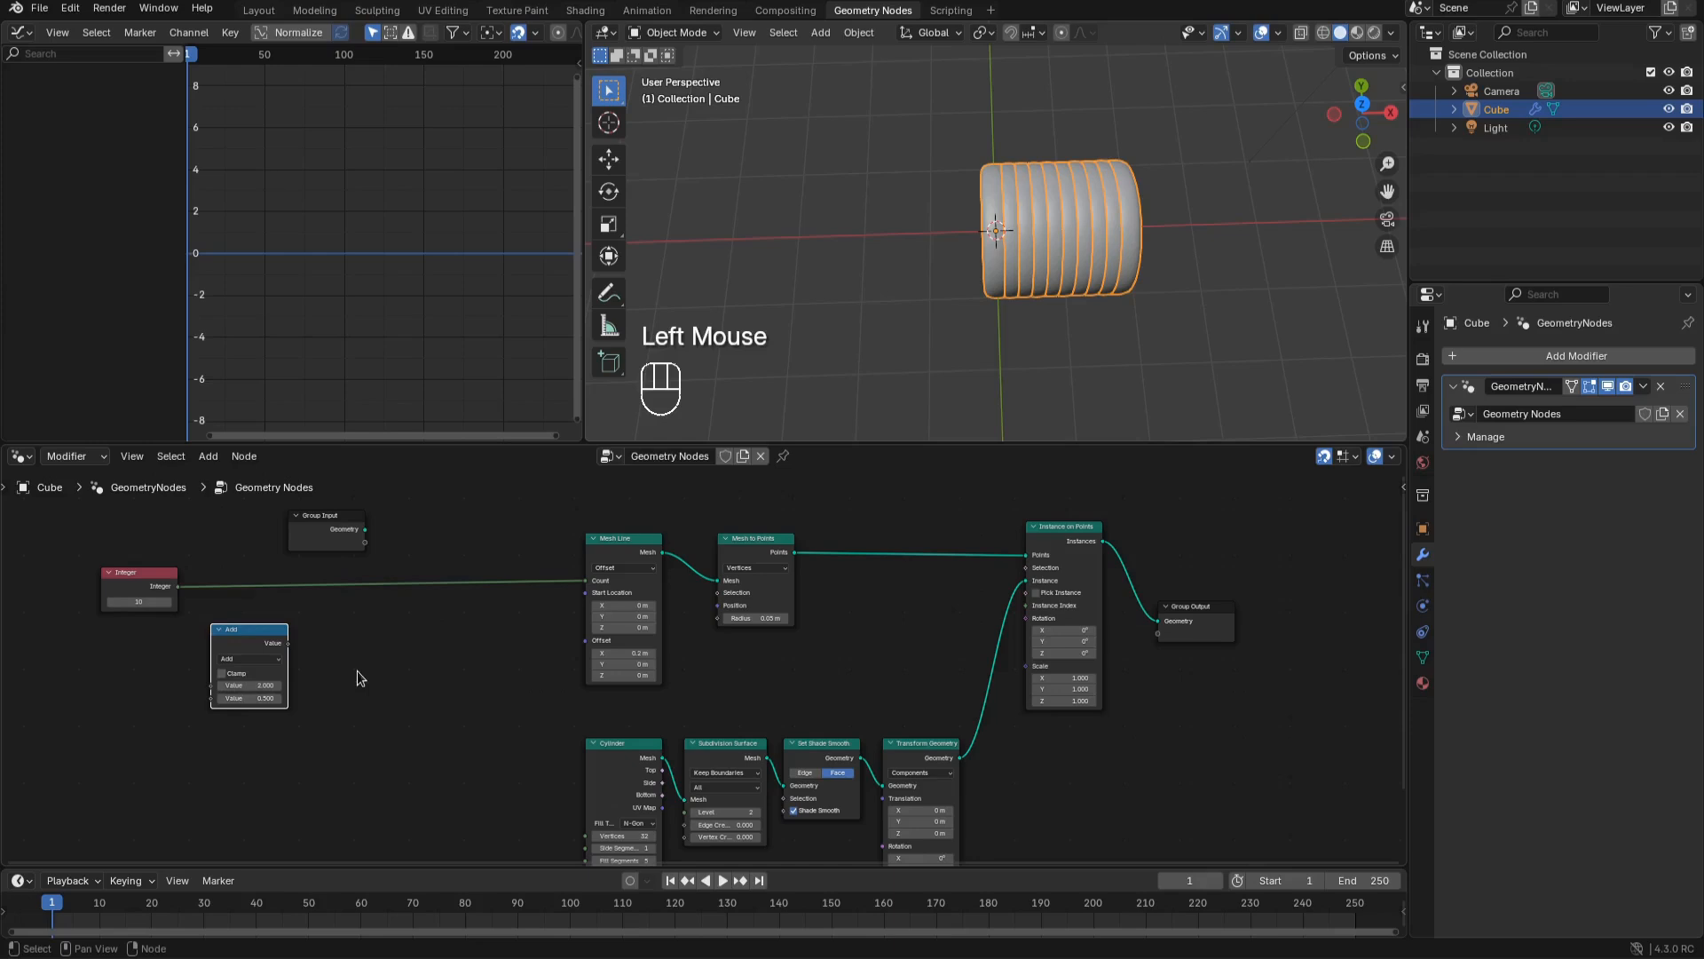
pyautogui.moveTo(179, 587); pyautogui.dragTo(212, 696)
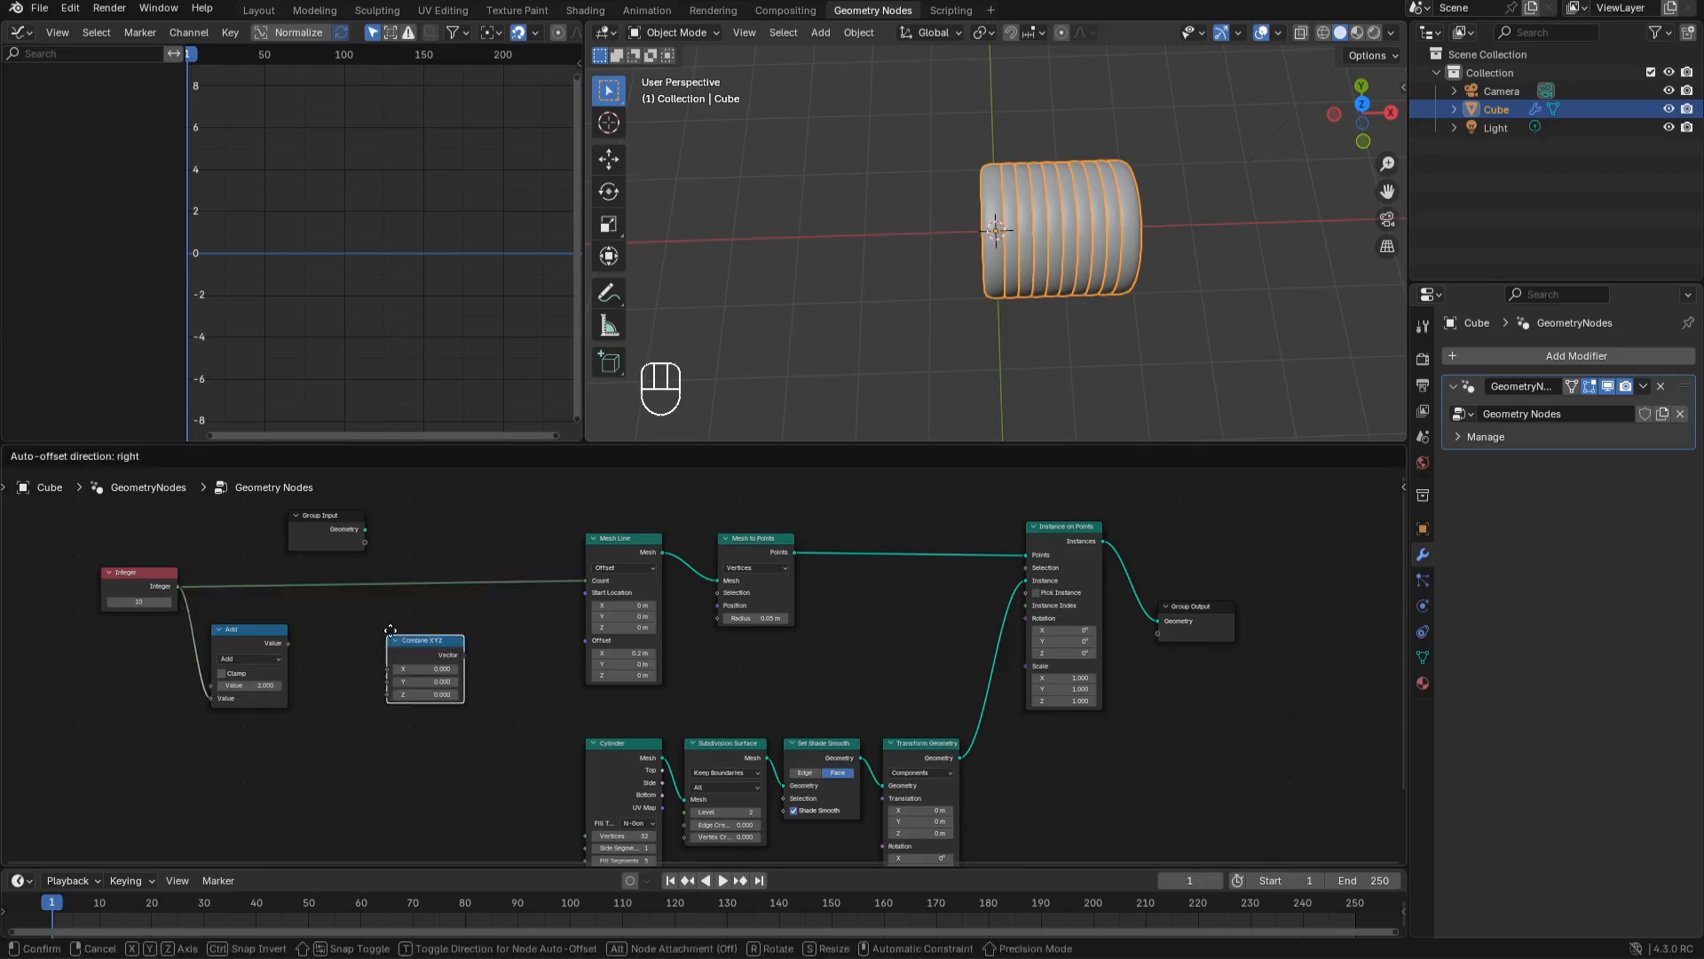
# Place a Combine XYZ node, feed the Math result into its X and connect its vector to the Mesh Line's Offset
pyautogui.click(388, 634)
pyautogui.moveTo(288, 642); pyautogui.dragTo(387, 658)
pyautogui.moveTo(464, 642); pyautogui.dragTo(567, 642)
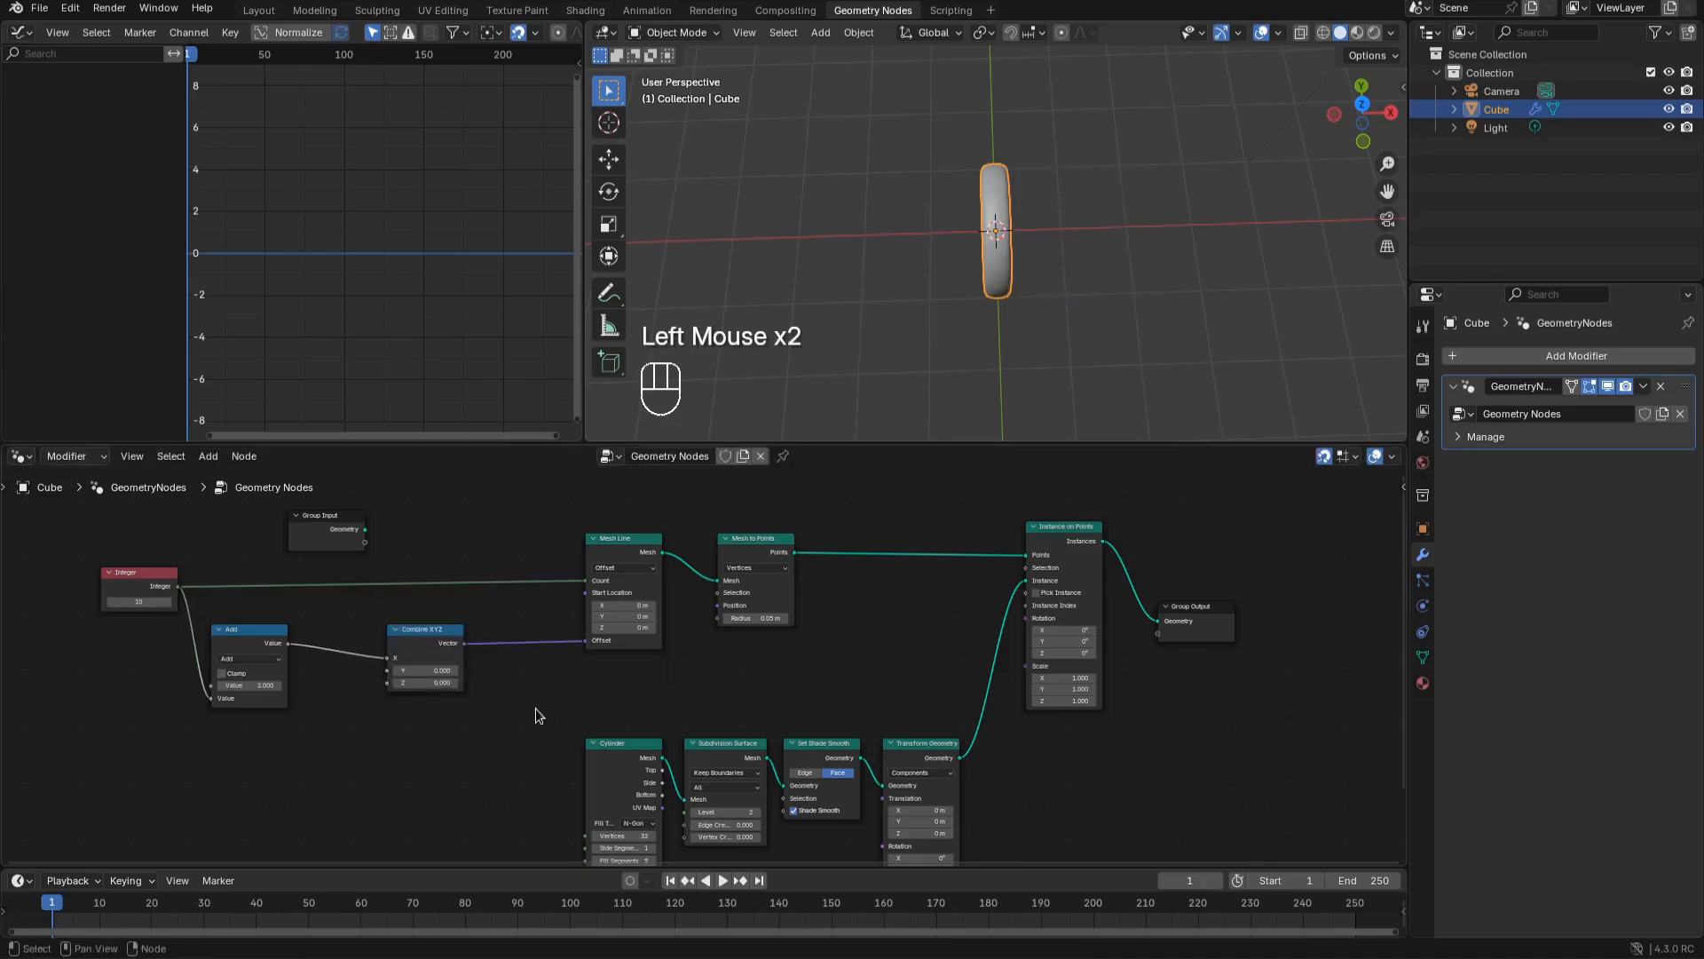
# Change the Math node's operation to Divide and connect its result to the Cylinder's Depth as well
pyautogui.click(253, 659)
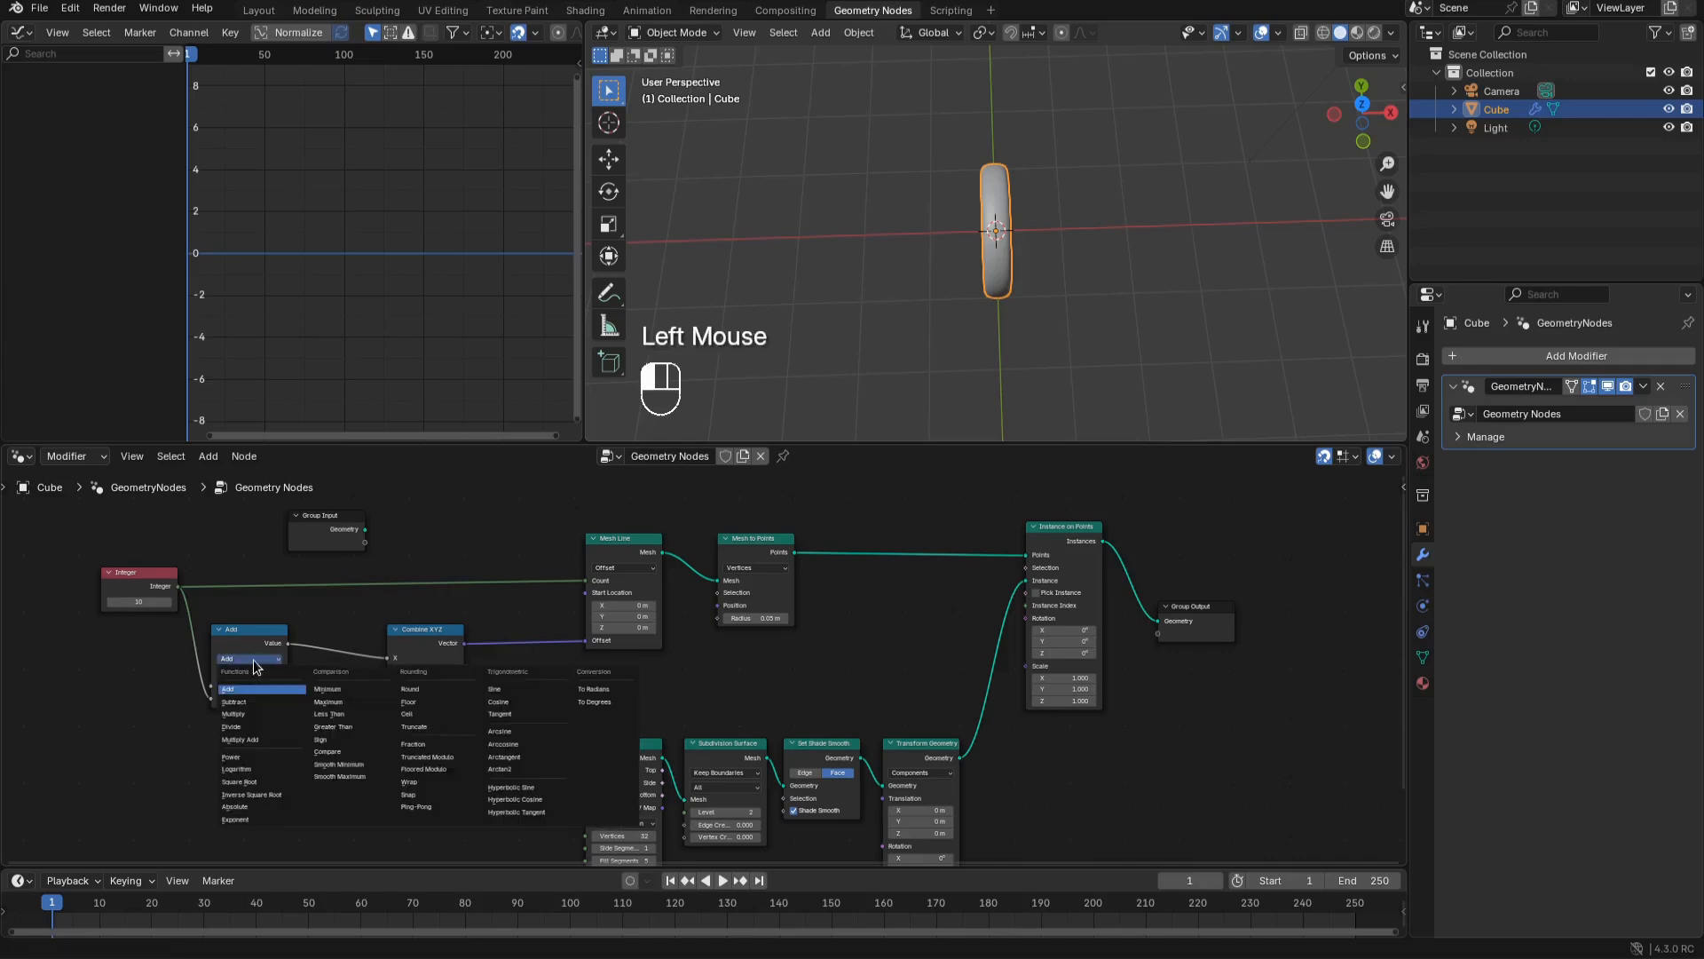
pyautogui.click(286, 721)
pyautogui.moveTo(419, 772); pyautogui.dragTo(439, 675, button='middle')
pyautogui.moveTo(307, 555); pyautogui.dragTo(603, 797)
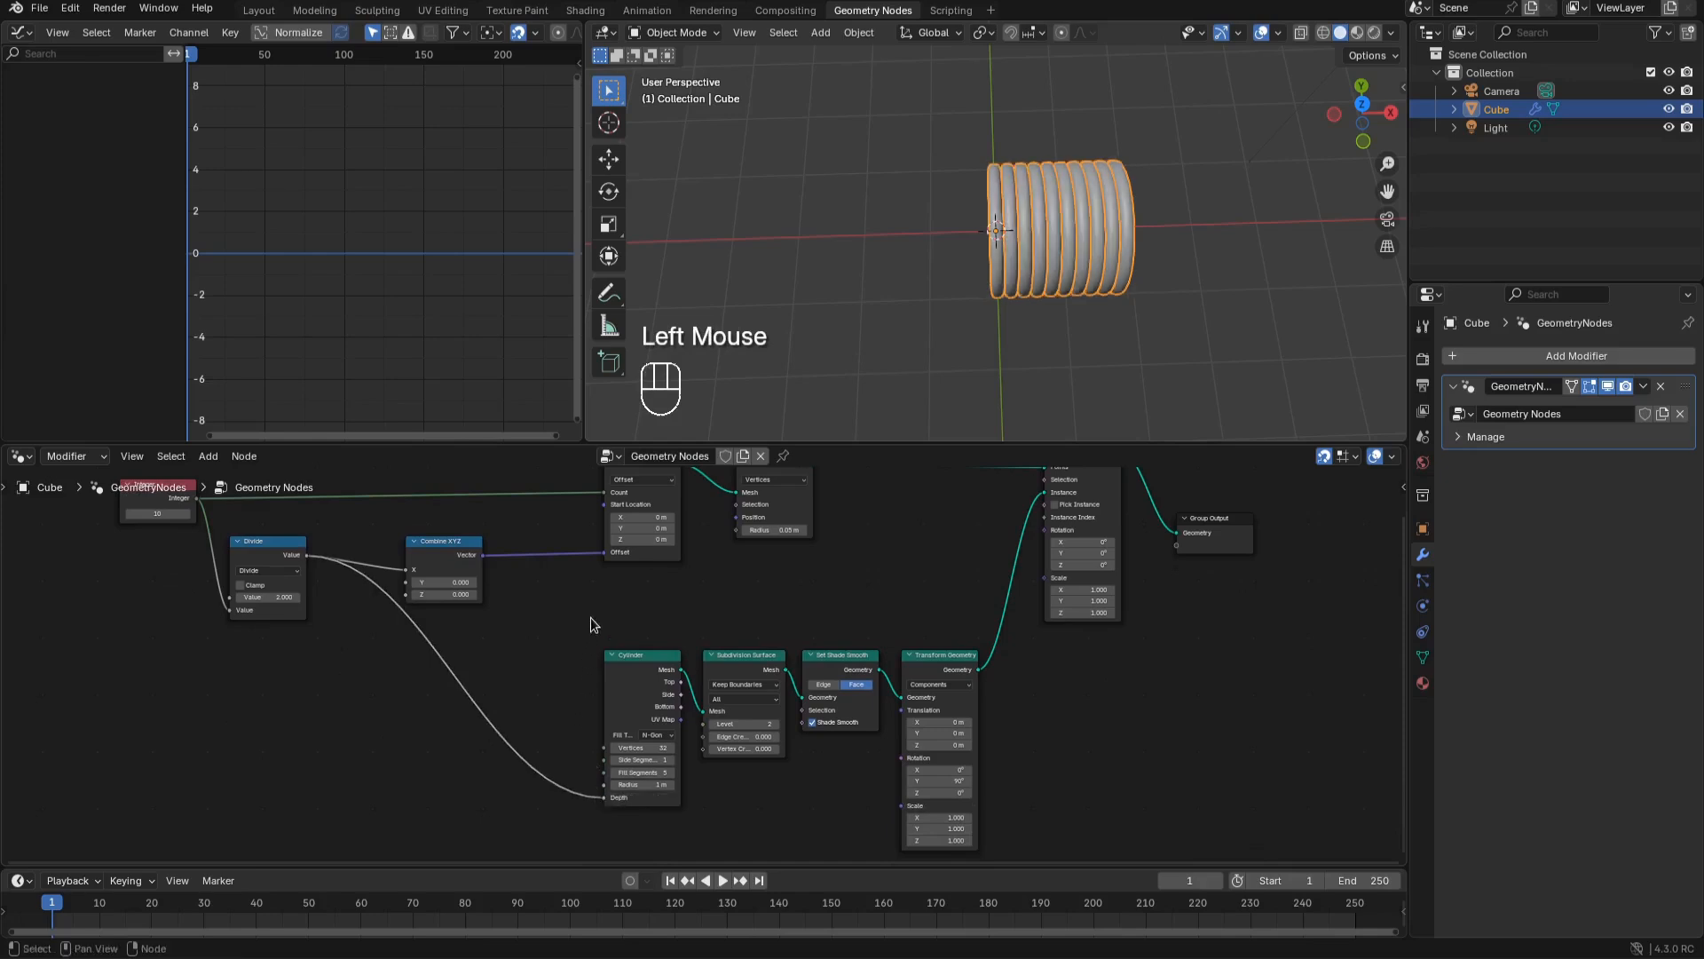
pyautogui.scroll(4, 1104, 285)
pyautogui.scroll(-2, 1103, 285)
pyautogui.keyDown('shift'); pyautogui.moveTo(1103, 285); pyautogui.dragTo(1015, 285, button='middle'); pyautogui.keyUp('shift')
pyautogui.moveTo(174, 516); pyautogui.dragTo(226, 548, button='middle')
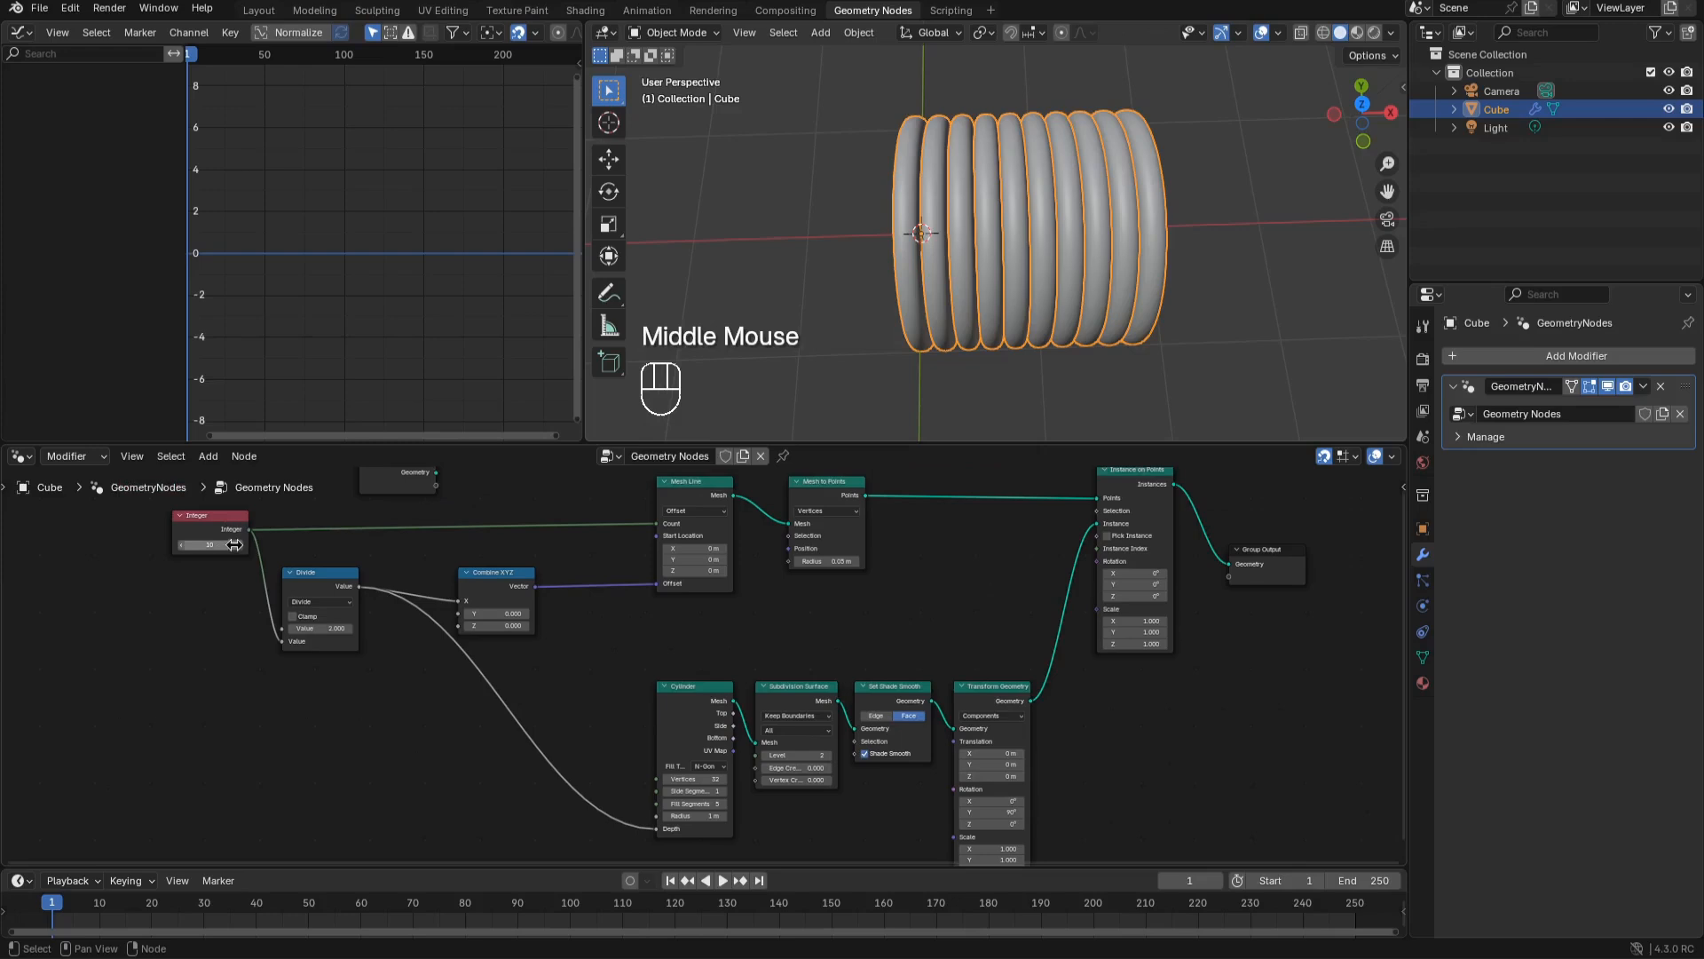
# Try out other disc counts in the Integer node and restore the value to 10
pyautogui.moveTo(213, 544); pyautogui.dragTo(286, 544)
pyautogui.click(212, 544)
pyautogui.write('10')
pyautogui.press('Return')
# Set the Integer node's value to 12
pyautogui.doubleClick(213, 544)
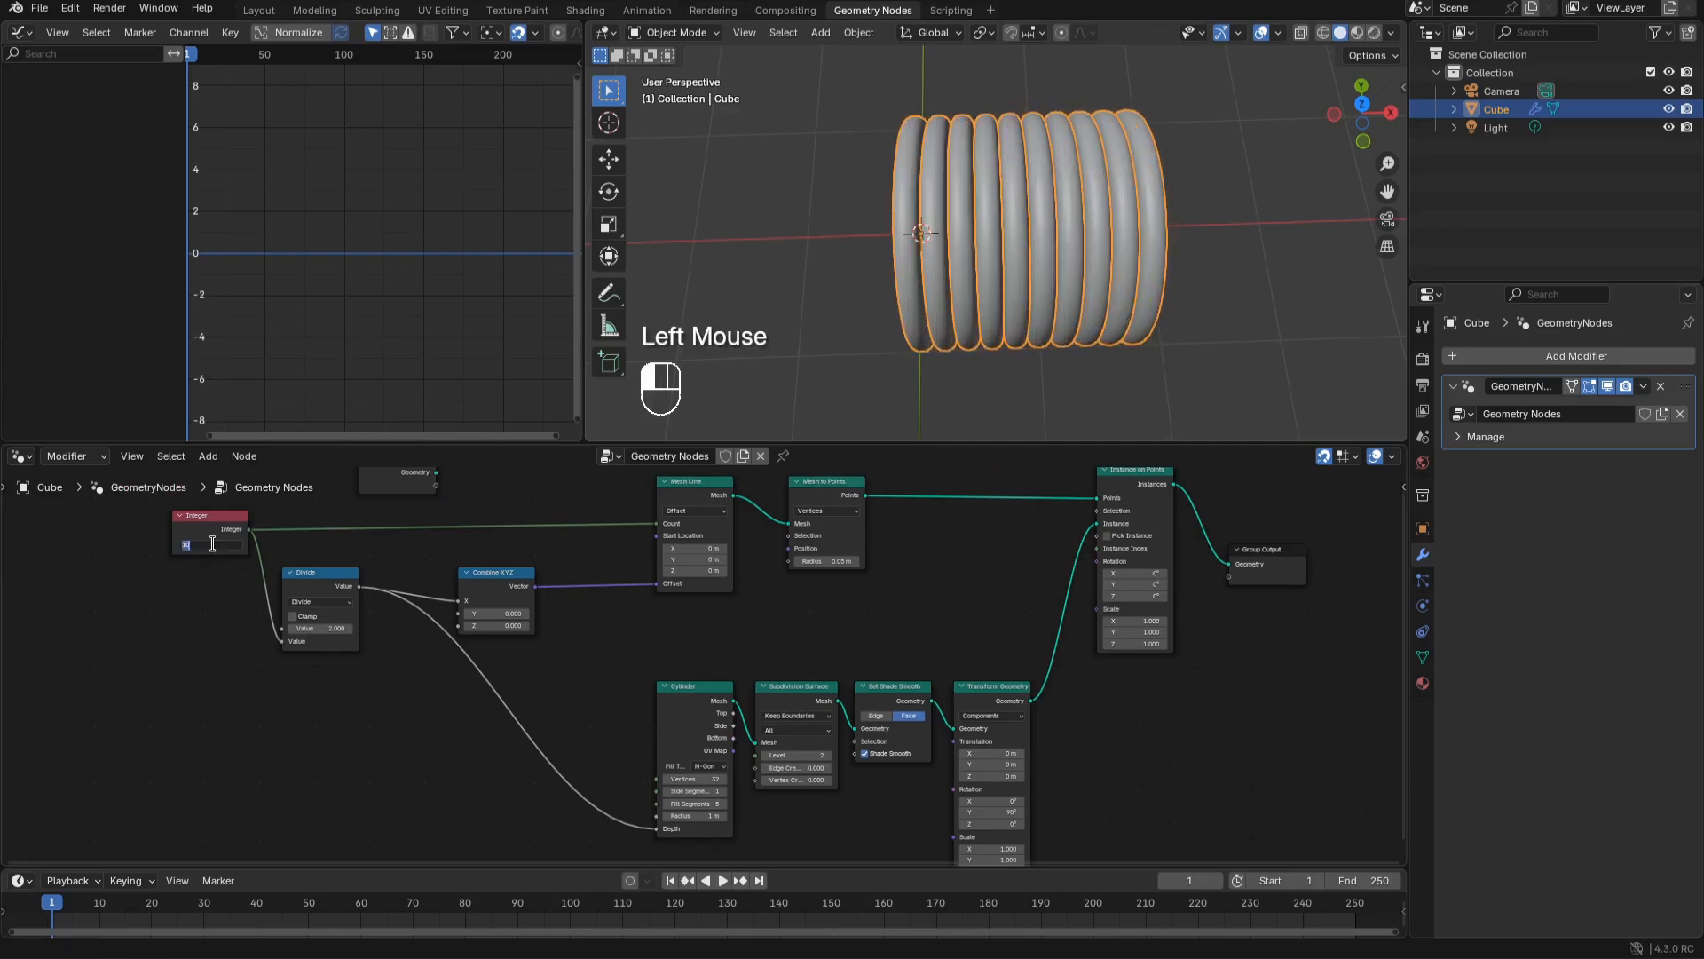
pyautogui.write('12')
pyautogui.press('Return')
# Duplicate the Divide node and insert the copy on the link into the Cylinder's Depth
pyautogui.moveTo(365, 772); pyautogui.dragTo(367, 765, button='middle')
pyautogui.click(313, 571)
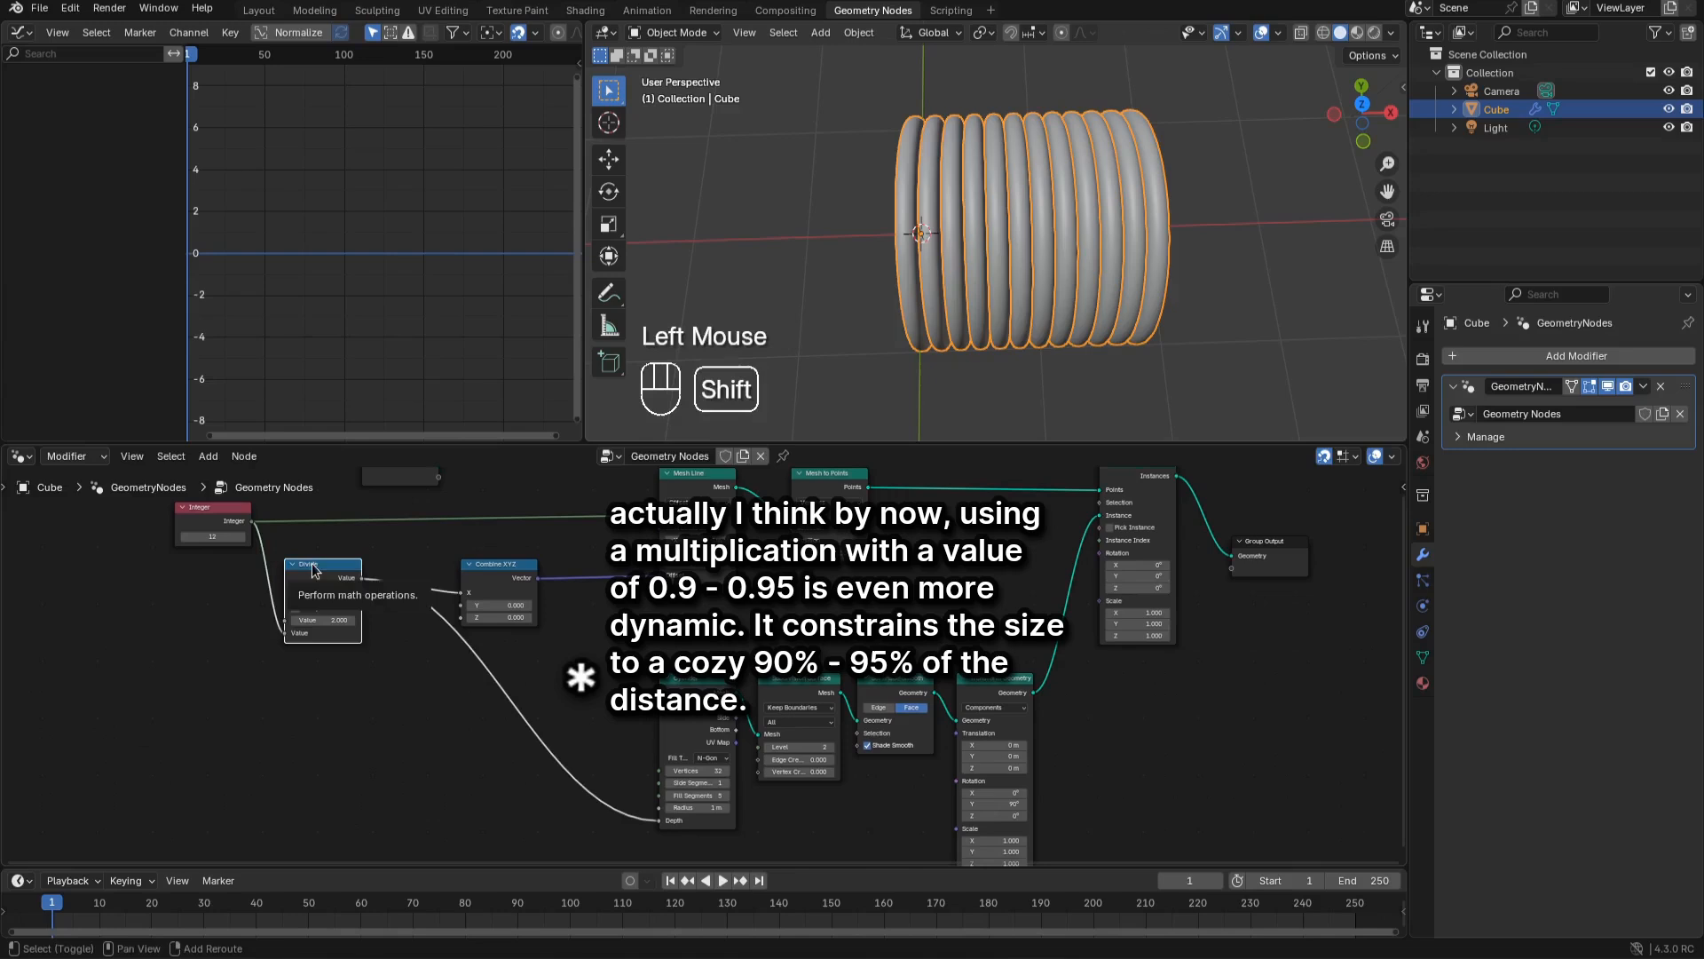
pyautogui.hotkey('shift', 'd')
pyautogui.click(542, 715)
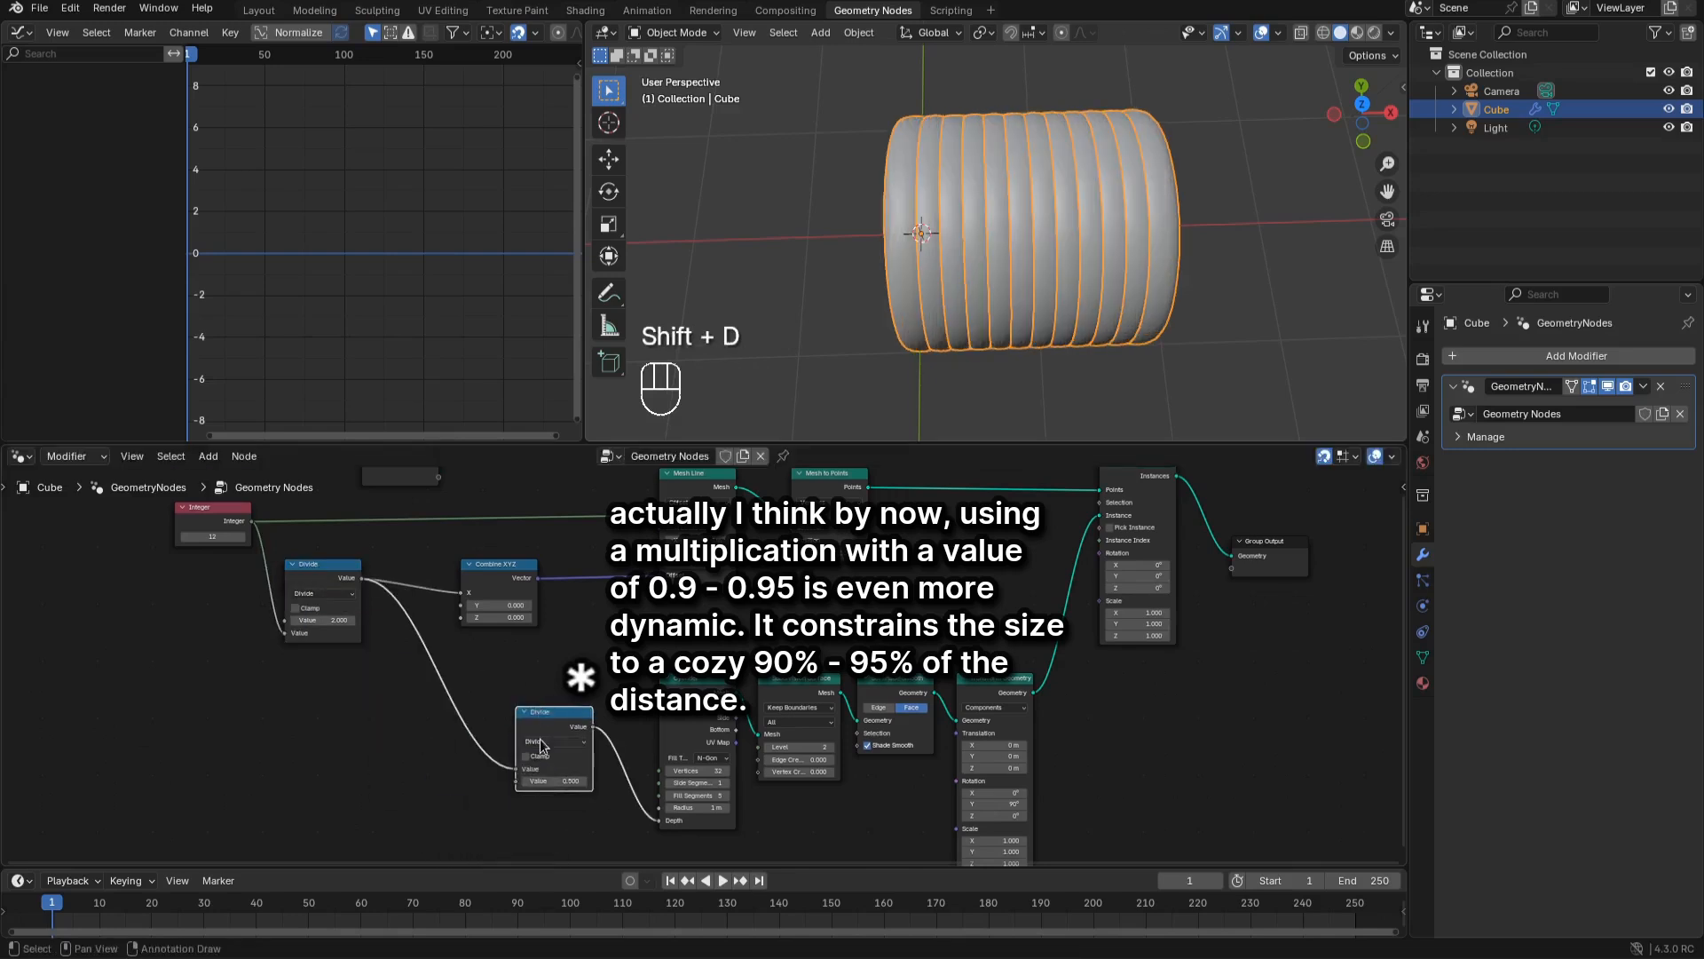
# Change the copied Math node to Subtract and fine-tune its second value to leave small gaps between the discs
pyautogui.click(543, 741)
pyautogui.click(562, 787)
pyautogui.keyDown('shift'); pyautogui.moveTo(562, 781); pyautogui.dragTo(585, 781); pyautogui.keyUp('shift')
pyautogui.moveTo(1101, 224); pyautogui.dragTo(1101, 167, button='middle')
pyautogui.click(565, 717)
pyautogui.moveTo(565, 717); pyautogui.dragTo(609, 752)
# Insert a copy of the Transform Geometry node between Instance on Points and Group Output and reset its Y rotation to 0°
pyautogui.click(1199, 751)
pyautogui.moveTo(1226, 664); pyautogui.dragTo(938, 767, button='middle')
pyautogui.moveTo(985, 668); pyautogui.dragTo(1094, 591)
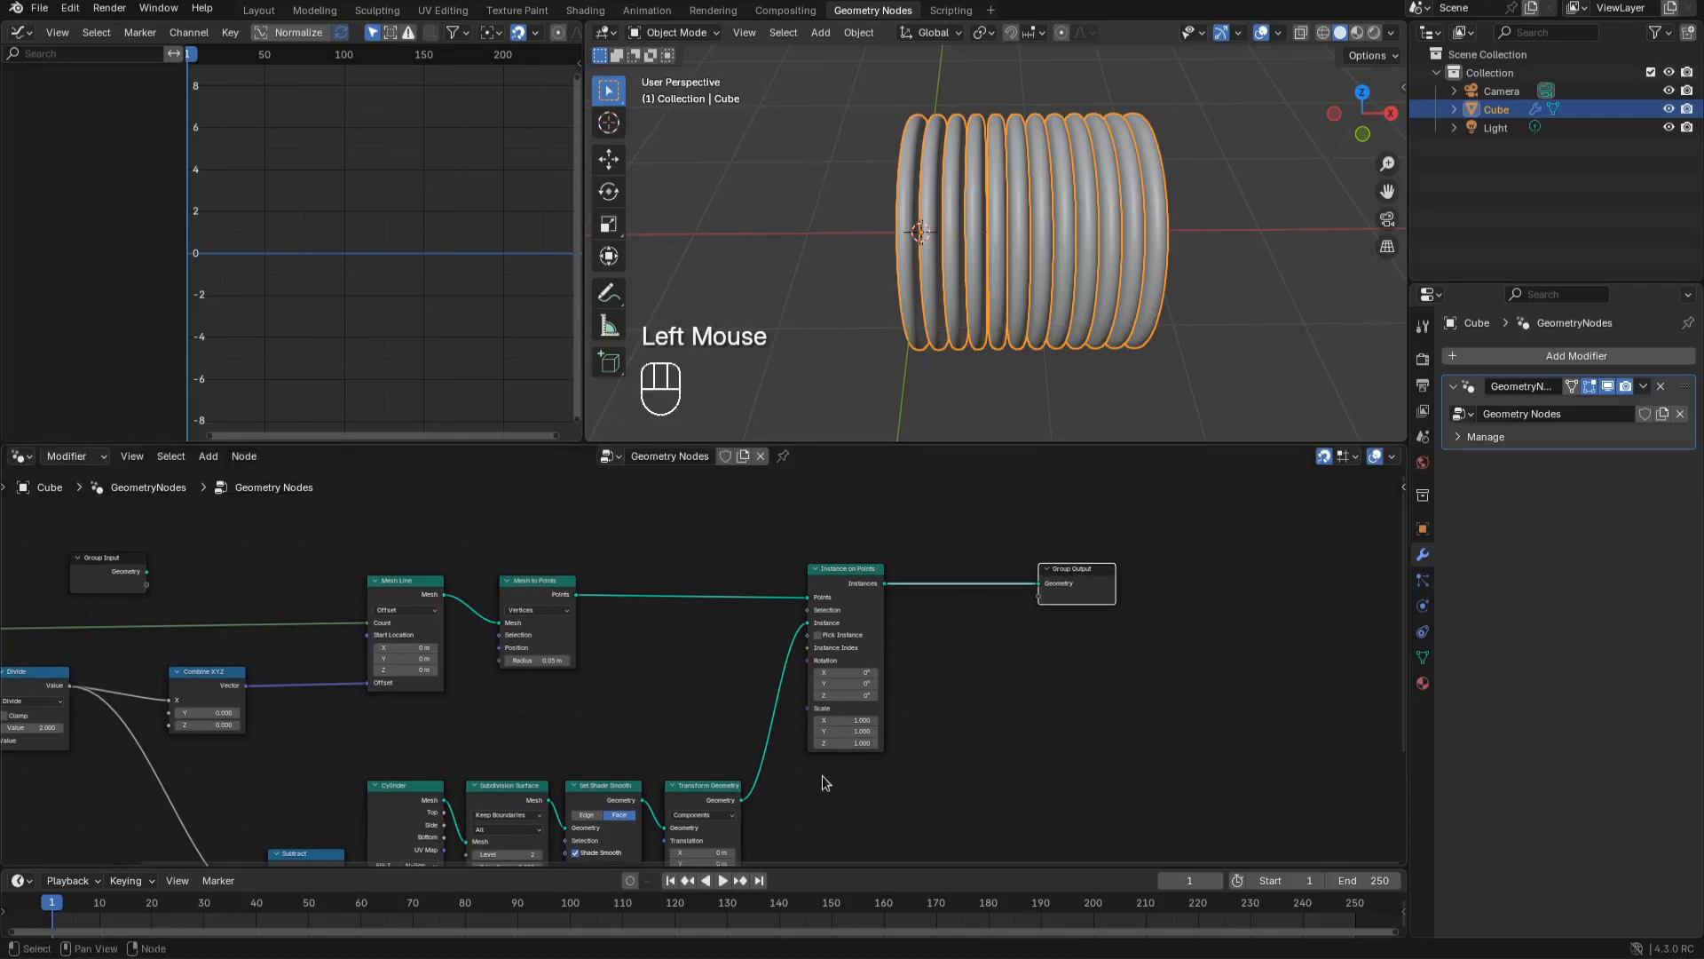
pyautogui.moveTo(828, 787); pyautogui.dragTo(697, 680, button='middle')
pyautogui.click(617, 692)
pyautogui.moveTo(903, 636); pyautogui.dragTo(667, 738, button='middle')
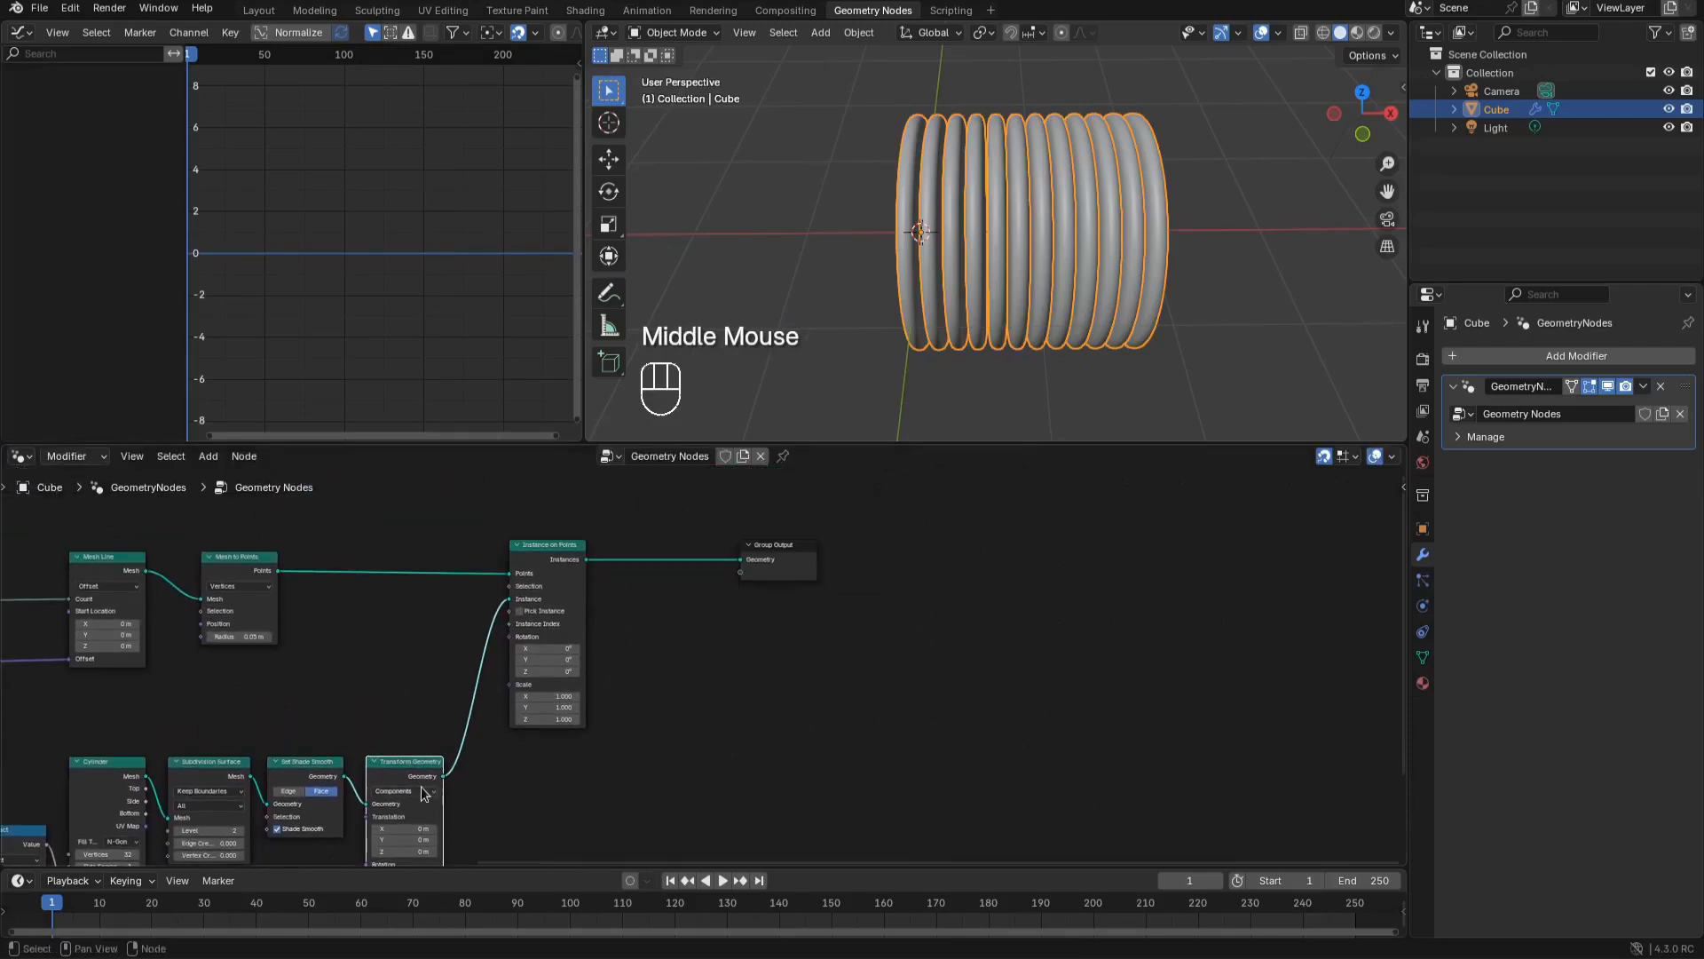
pyautogui.hotkey('shift', 'd')
pyautogui.click(693, 651)
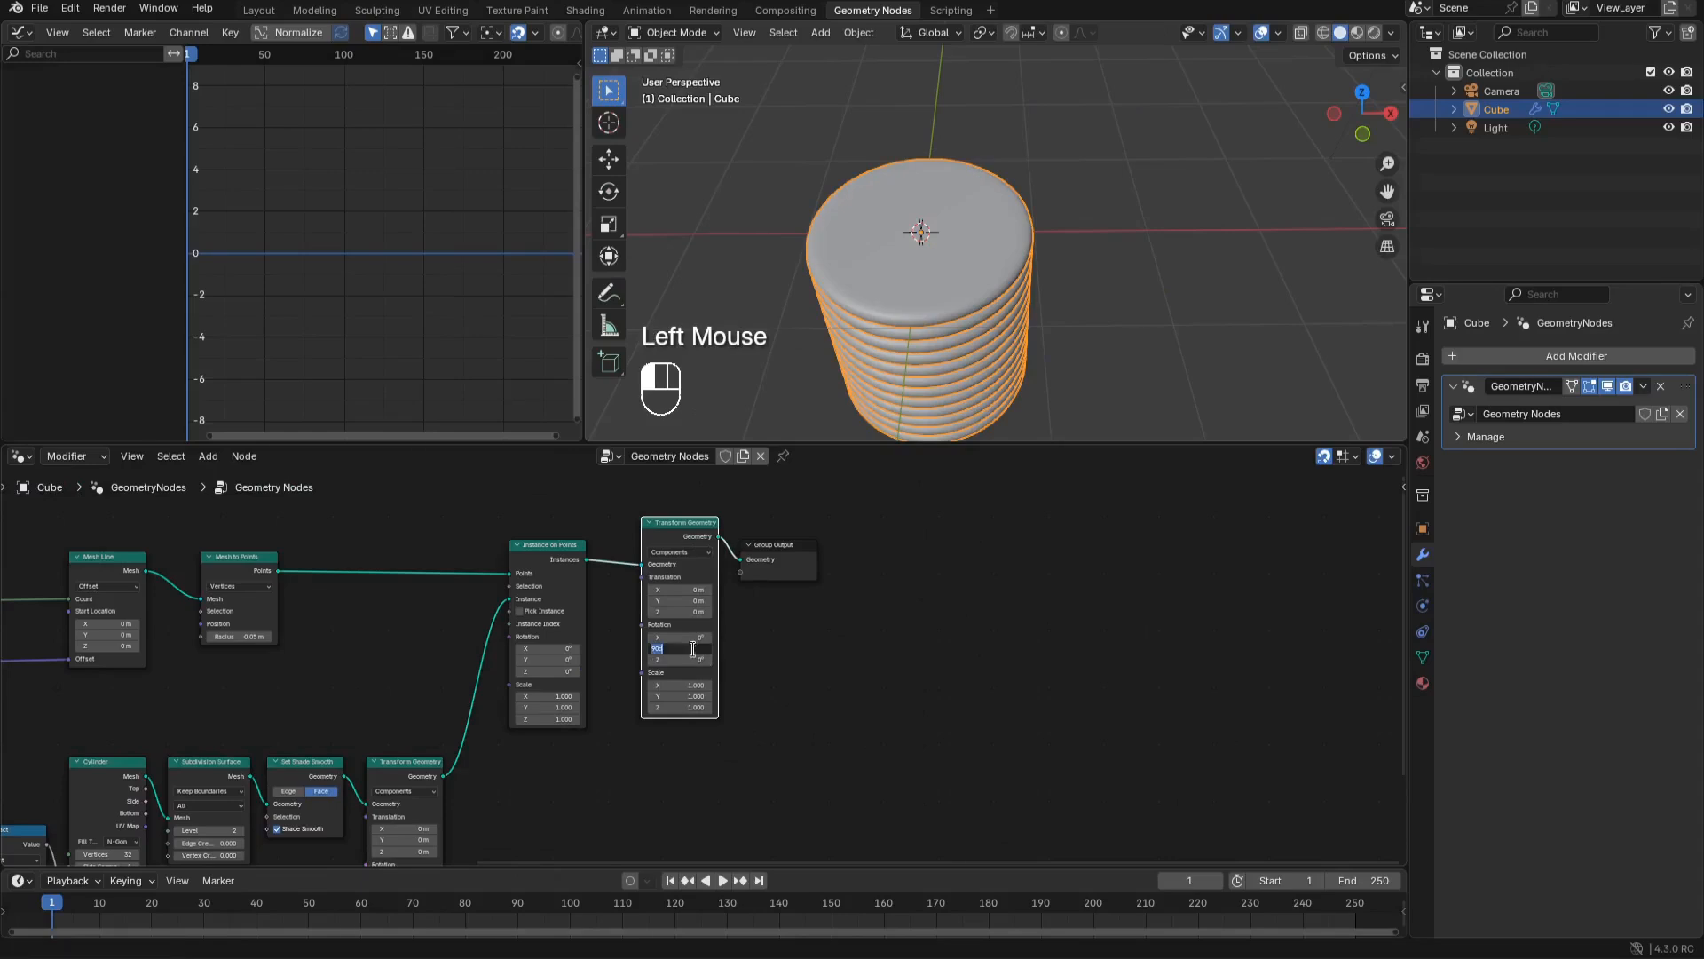
pyautogui.press('Return')
# Set the new Transform Geometry node's X translation to -1 m
pyautogui.scroll(2, 694, 637)
pyautogui.moveTo(713, 568); pyautogui.dragTo(712, 568)
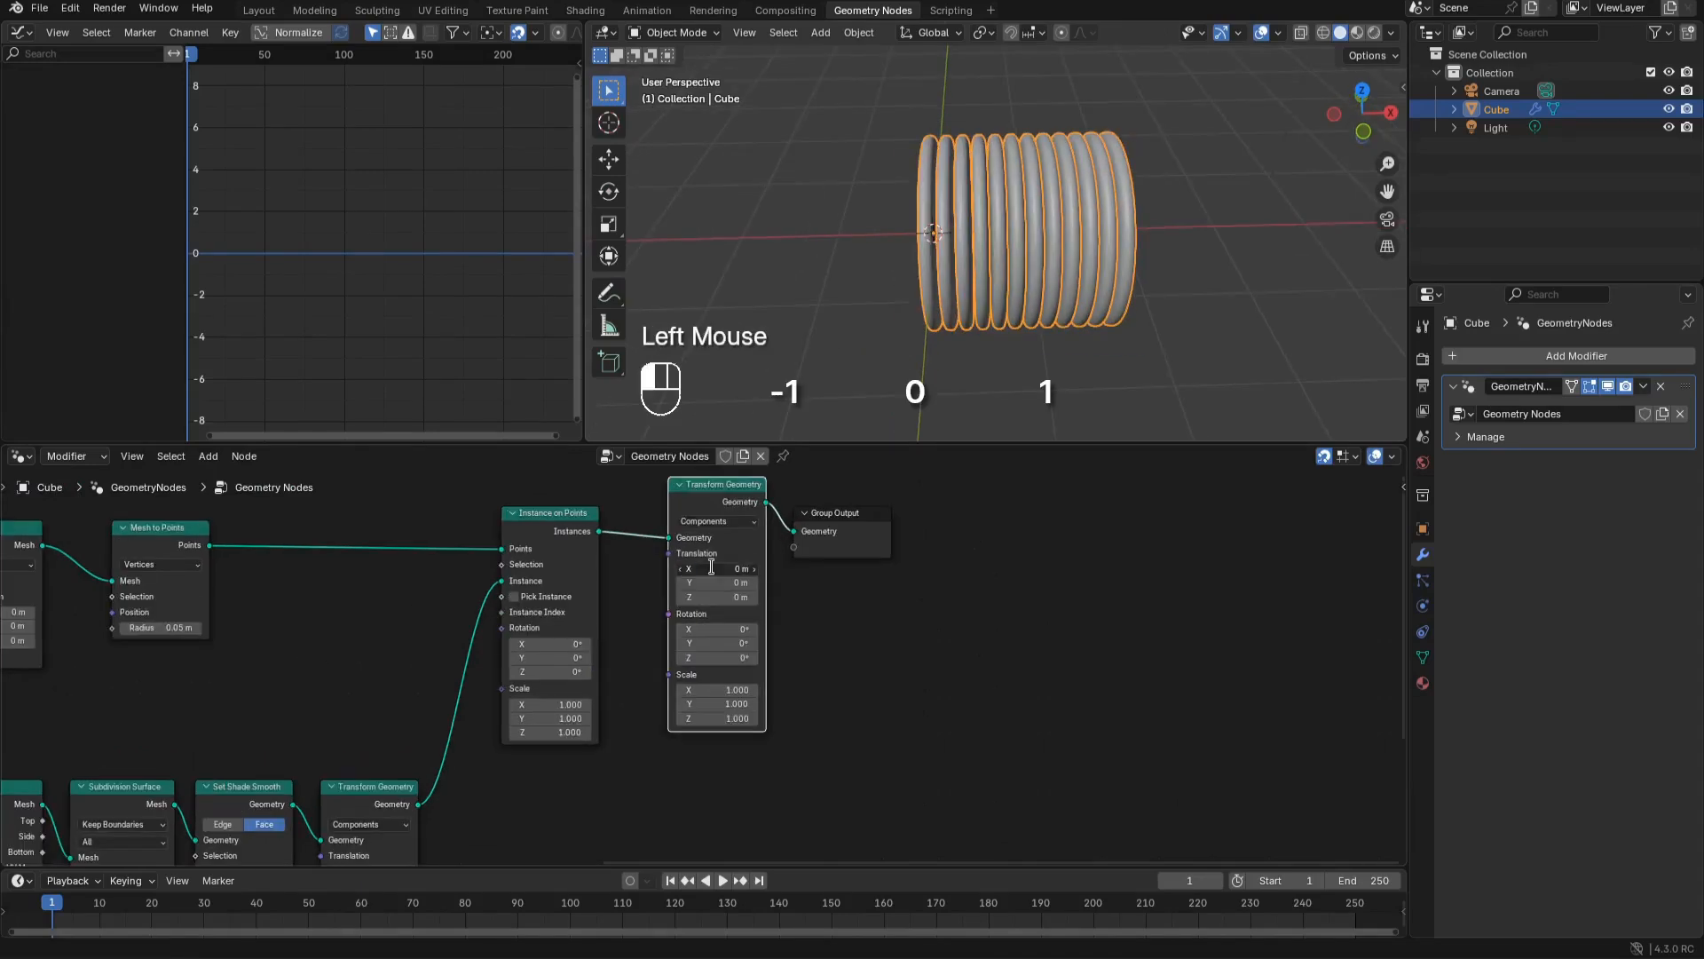
pyautogui.write('-1')
pyautogui.press('Return')
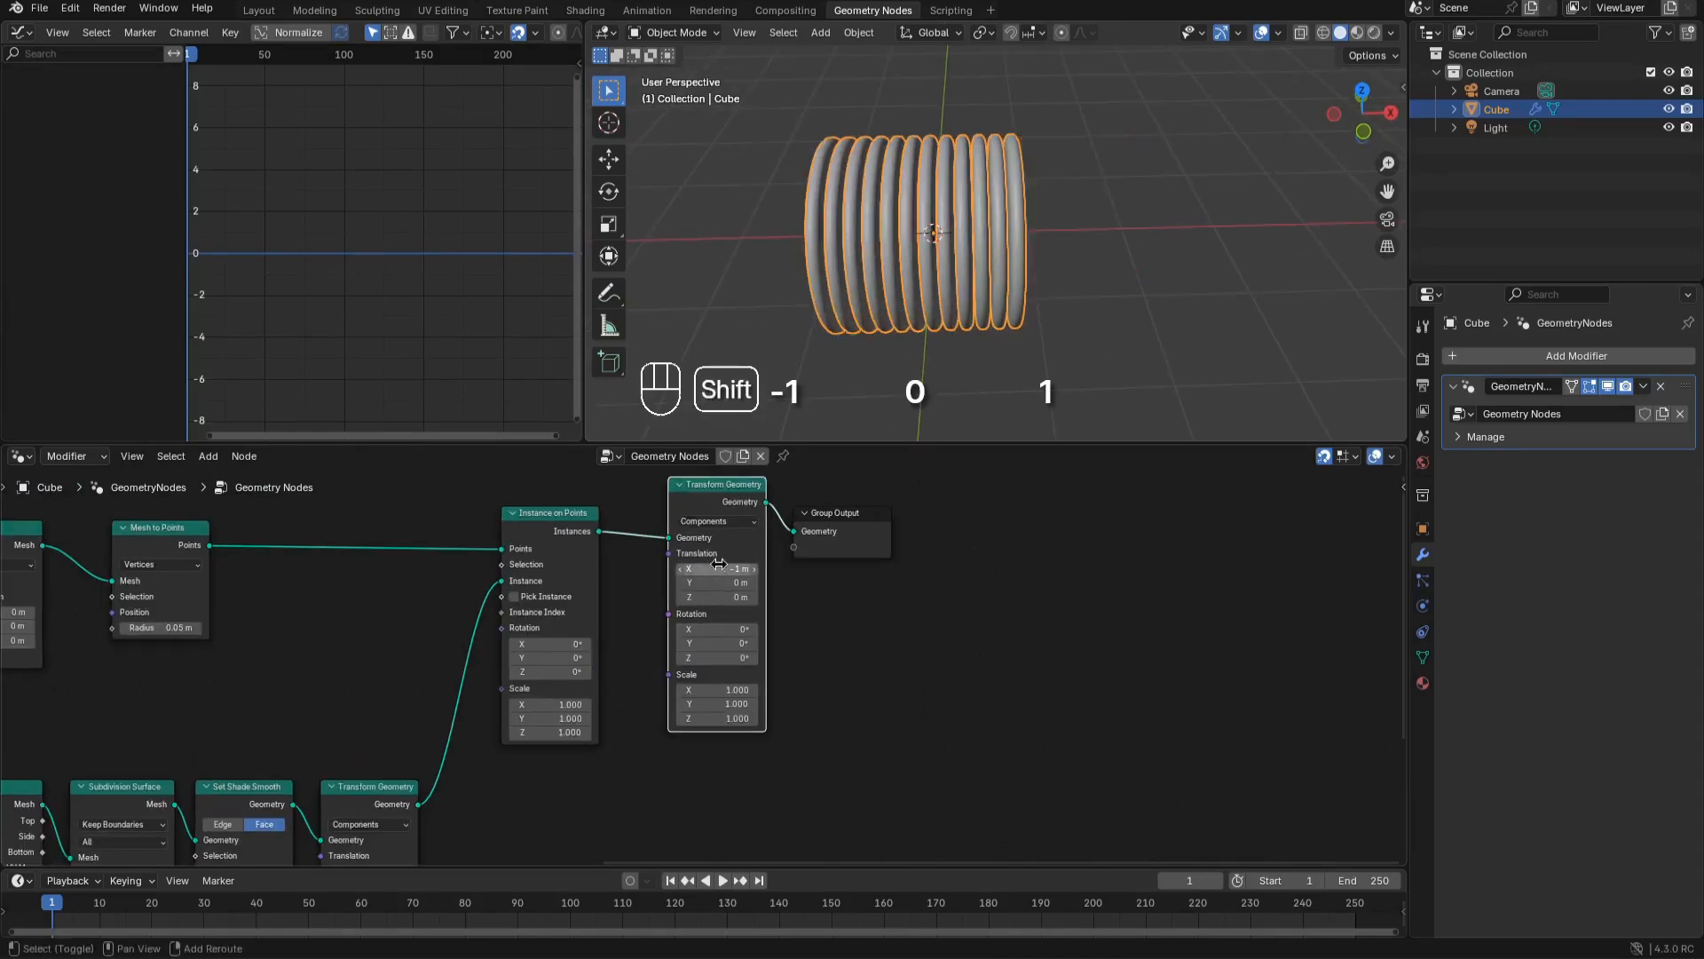
# Try adjusting the Transform Geometry node's X translation further and undo the changes
pyautogui.keyDown('shift'); pyautogui.moveTo(717, 568); pyautogui.dragTo(688, 569); pyautogui.keyUp('shift')
pyautogui.hotkey('ctrl', 'z')
pyautogui.hotkey('ctrl', 'z')
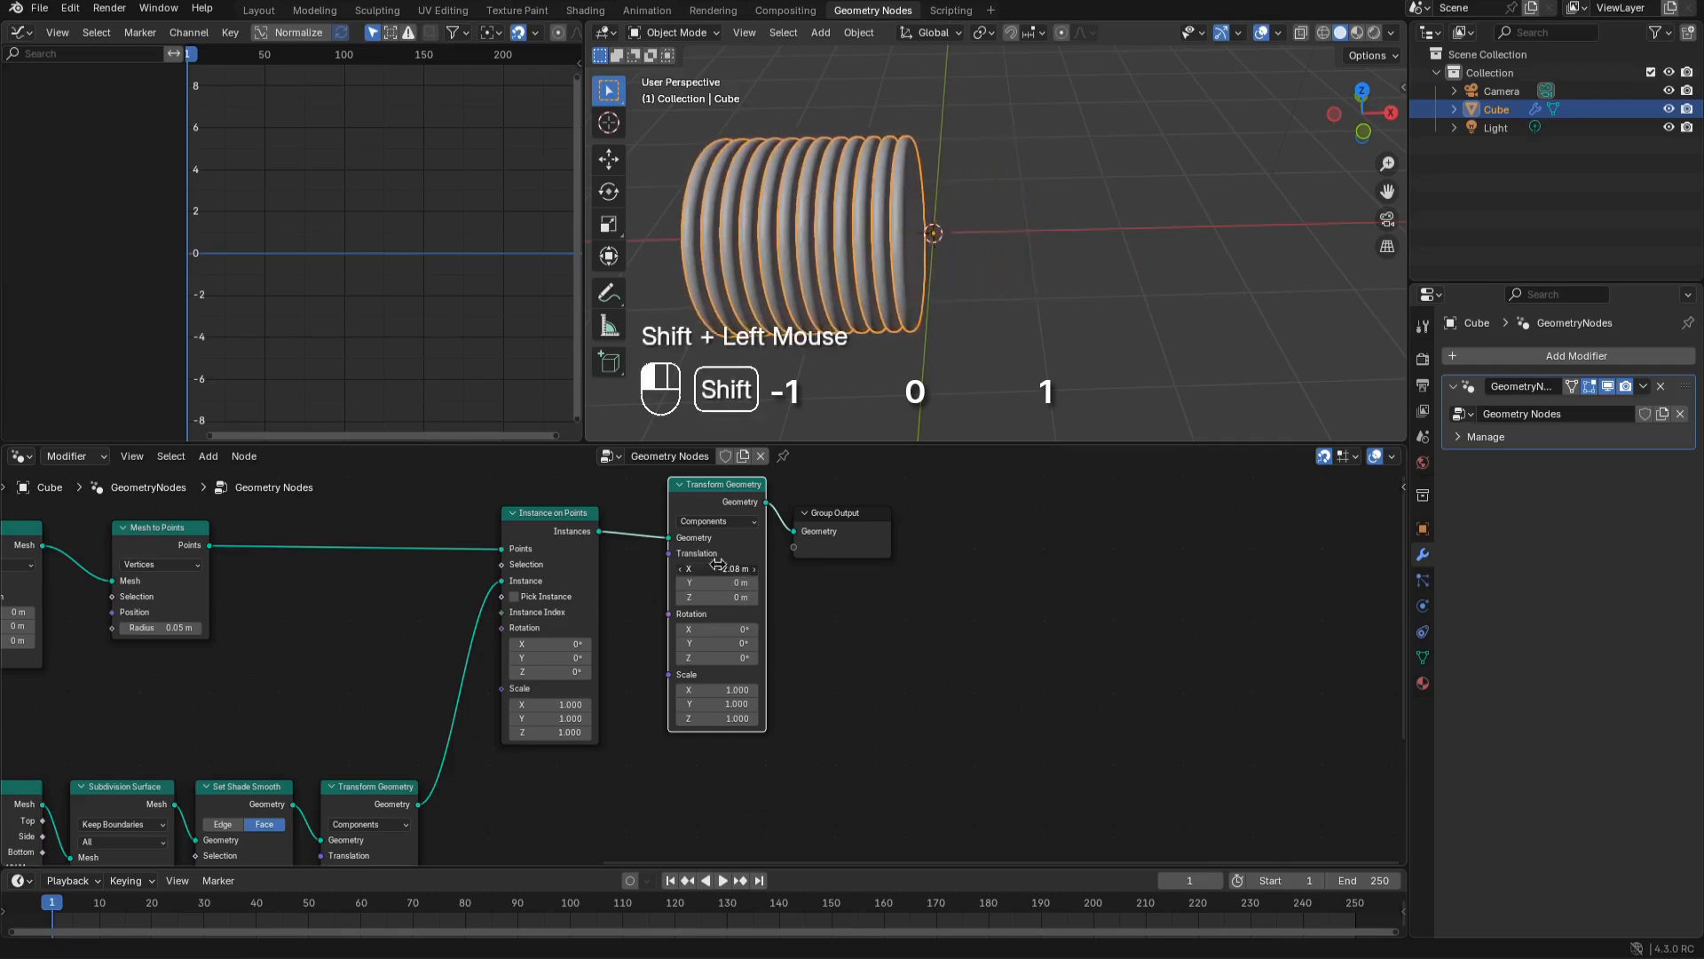
pyautogui.hotkey('ctrl', 'z')
# Move the Integer node farther back and route both of its output links through a shared reroute point near the Divide node
pyautogui.scroll(-7, 955, 611)
pyautogui.moveTo(866, 619); pyautogui.dragTo(1067, 704, button='middle')
pyautogui.scroll(2, 543, 645)
pyautogui.moveTo(483, 585); pyautogui.dragTo(327, 584)
pyautogui.keyDown('shift'); pyautogui.moveTo(391, 555); pyautogui.dragTo(359, 634, button='right'); pyautogui.keyUp('shift')
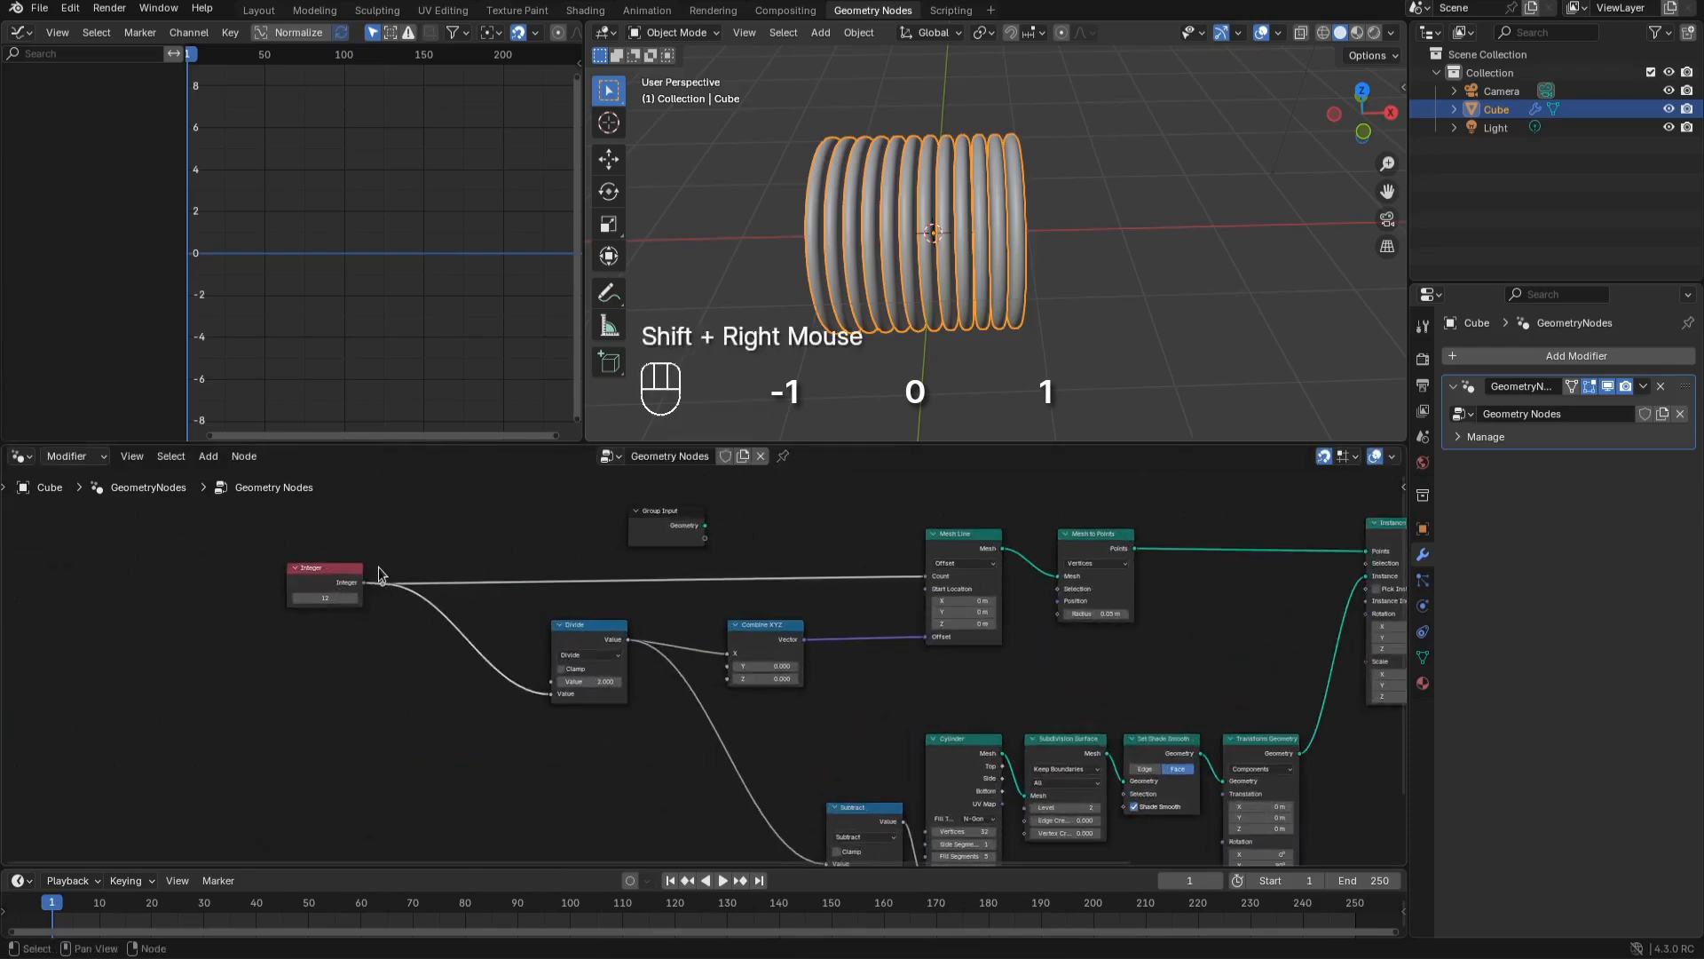
pyautogui.press('g')
pyautogui.click(524, 581)
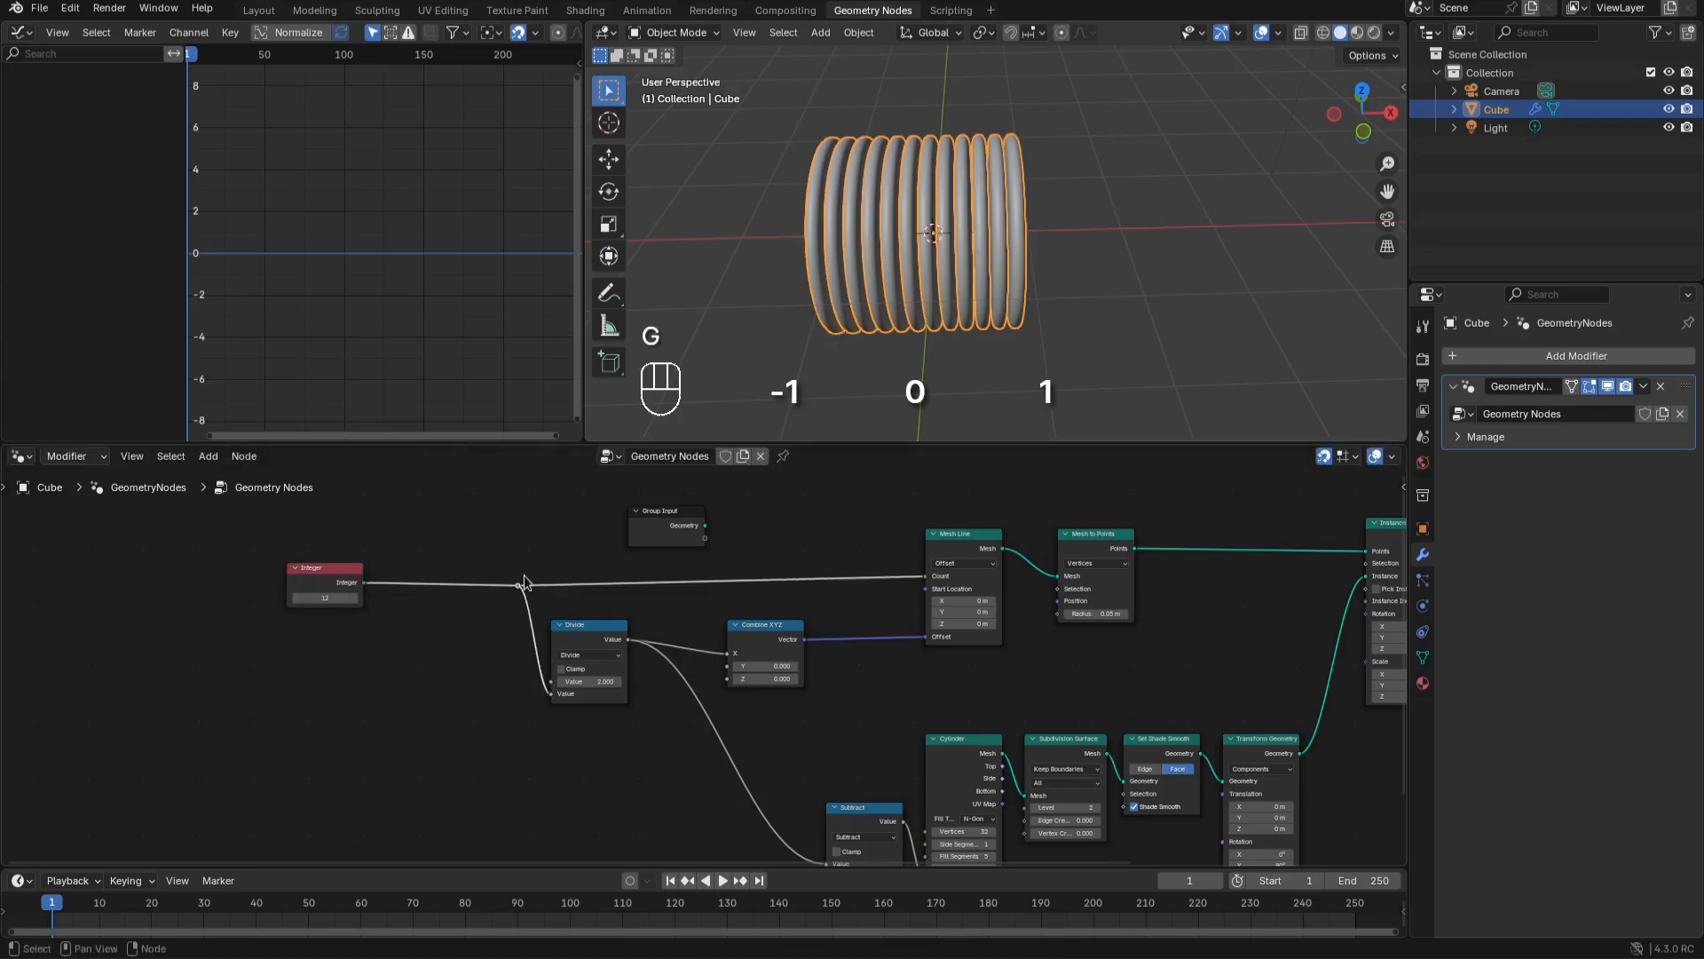
# Insert a copy of the Divide node right after the Integer node and change its operation to Multiply
pyautogui.click(604, 639)
pyautogui.hotkey('shift', 'd')
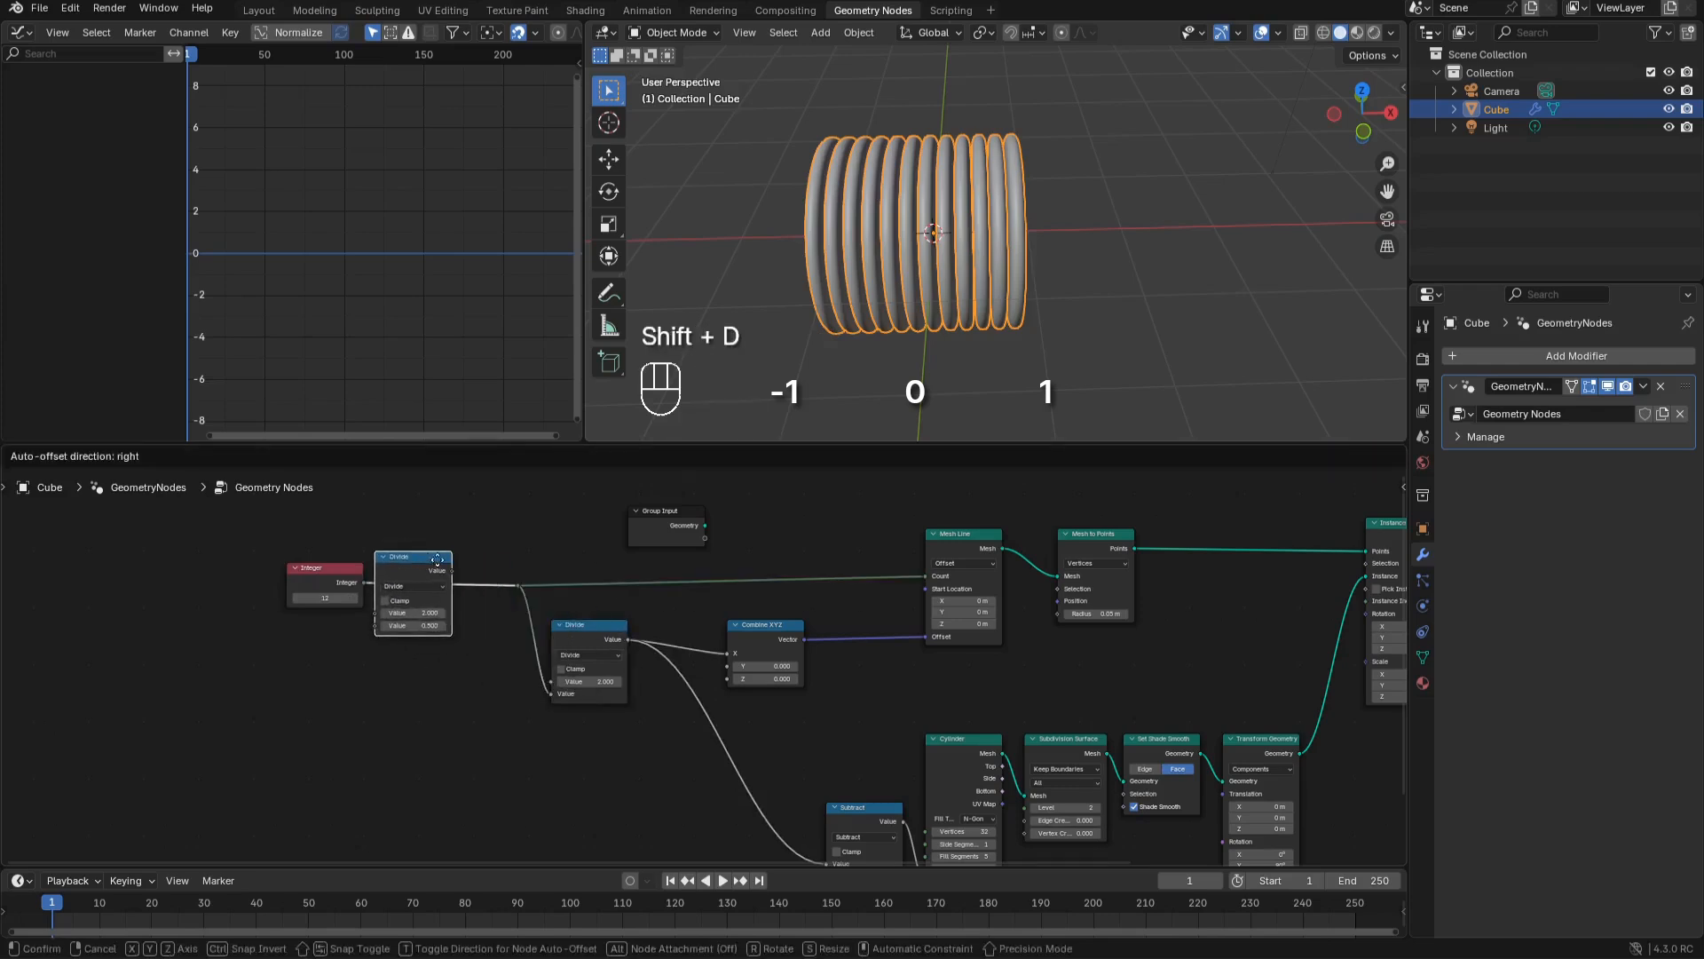
pyautogui.click(448, 595)
pyautogui.click(434, 576)
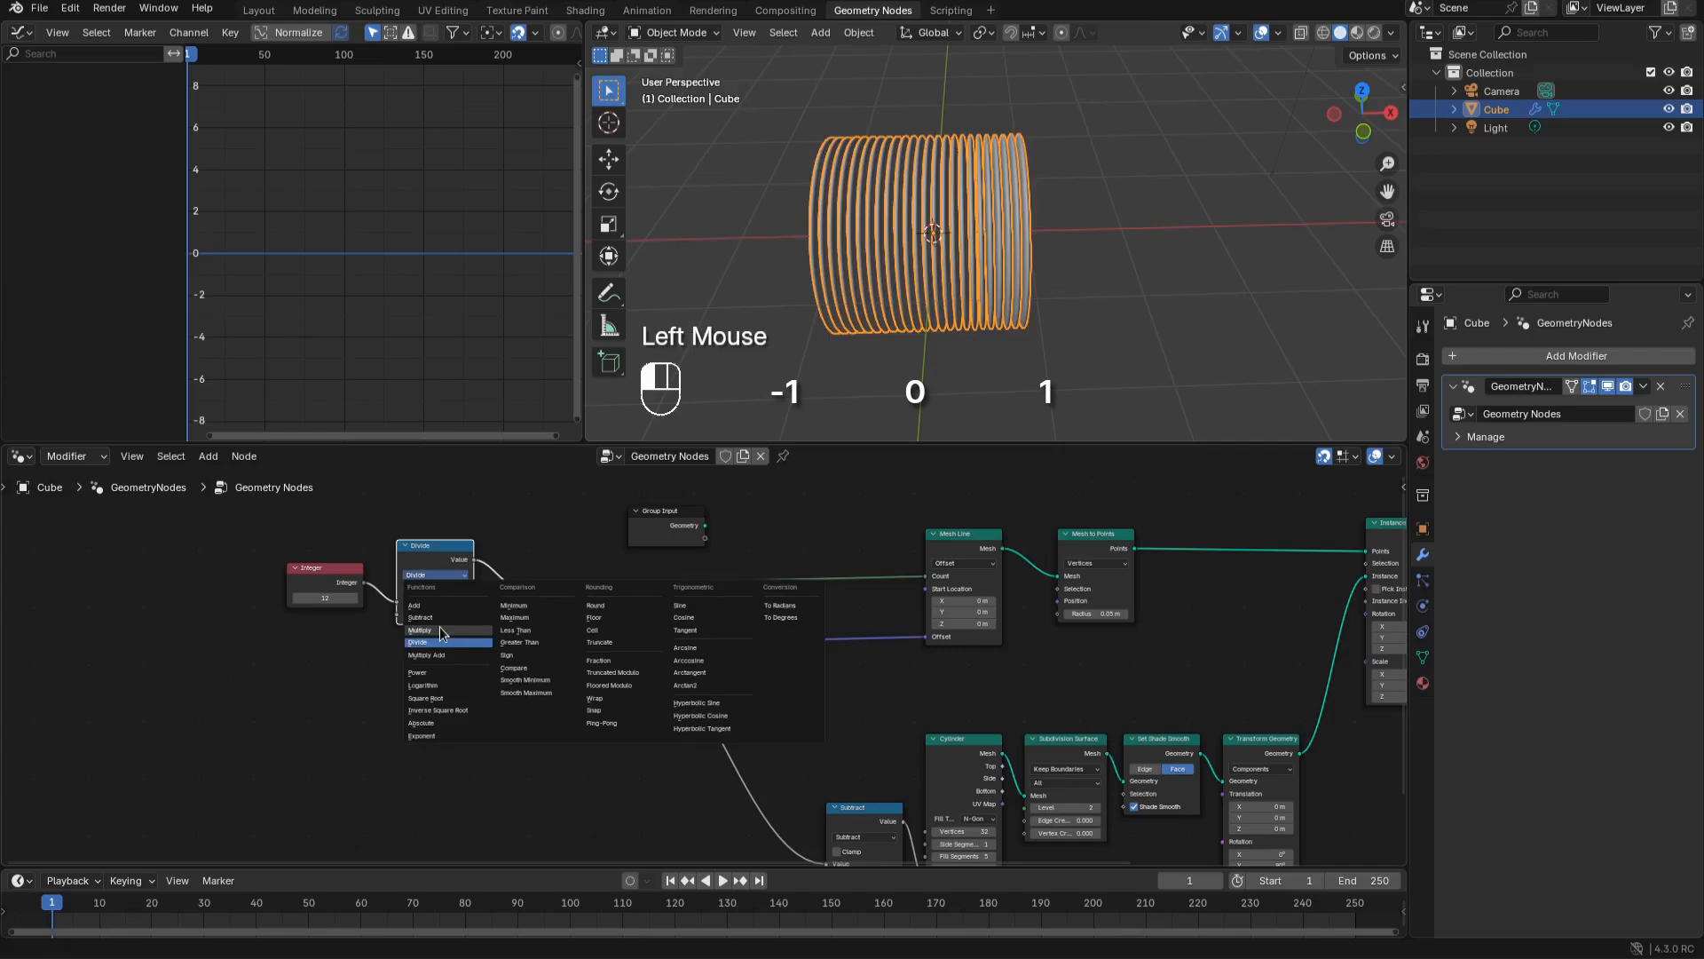
pyautogui.click(441, 630)
pyautogui.doubleClick(445, 614)
pyautogui.press('Return')
# Detach the Multiply node and place it on the link into the Mesh Line's Count, clearing Group Input out of the way
pyautogui.keyDown('alt'); pyautogui.moveTo(442, 543); pyautogui.dragTo(829, 545); pyautogui.keyUp('alt')
pyautogui.moveTo(677, 542); pyautogui.dragTo(568, 488)
pyautogui.moveTo(806, 557); pyautogui.dragTo(664, 535)
# Move Group Output farther from the last Transform Geometry node to make room between them
pyautogui.moveTo(1110, 639); pyautogui.dragTo(666, 639, button='middle')
pyautogui.moveTo(1190, 648); pyautogui.dragTo(834, 651, button='middle')
pyautogui.scroll(2, 783, 648)
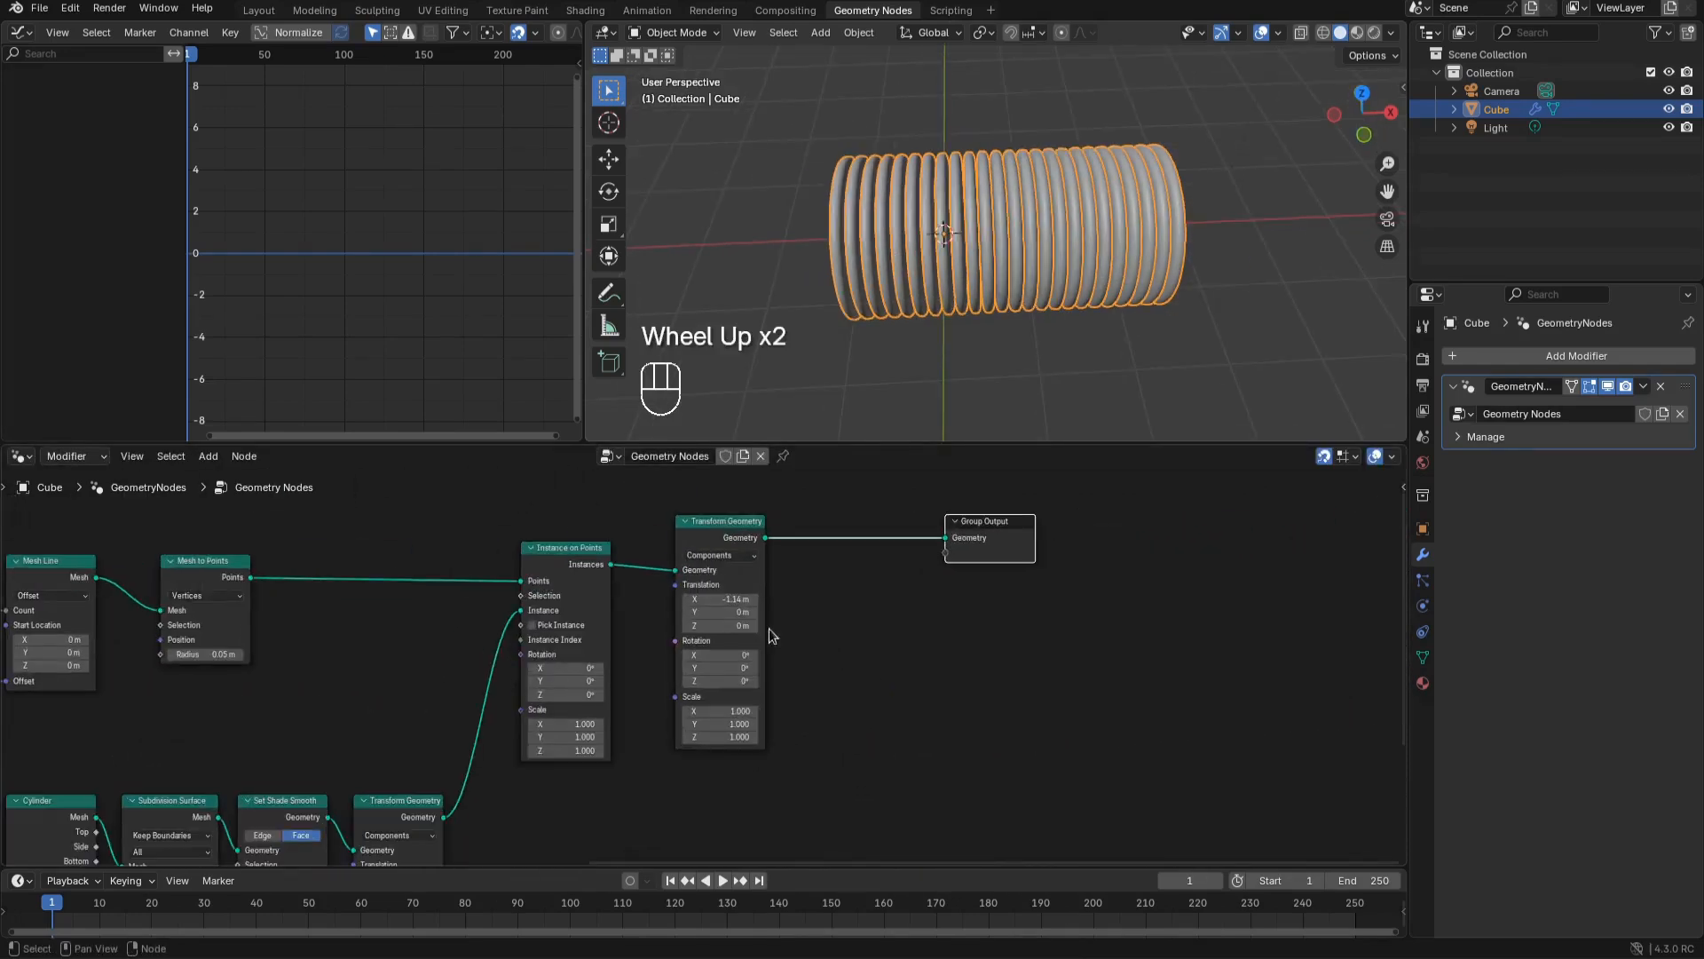
# Set the last Transform Geometry node's Translation X to -1 m and keyframe the translation at frame 1
pyautogui.click(723, 601)
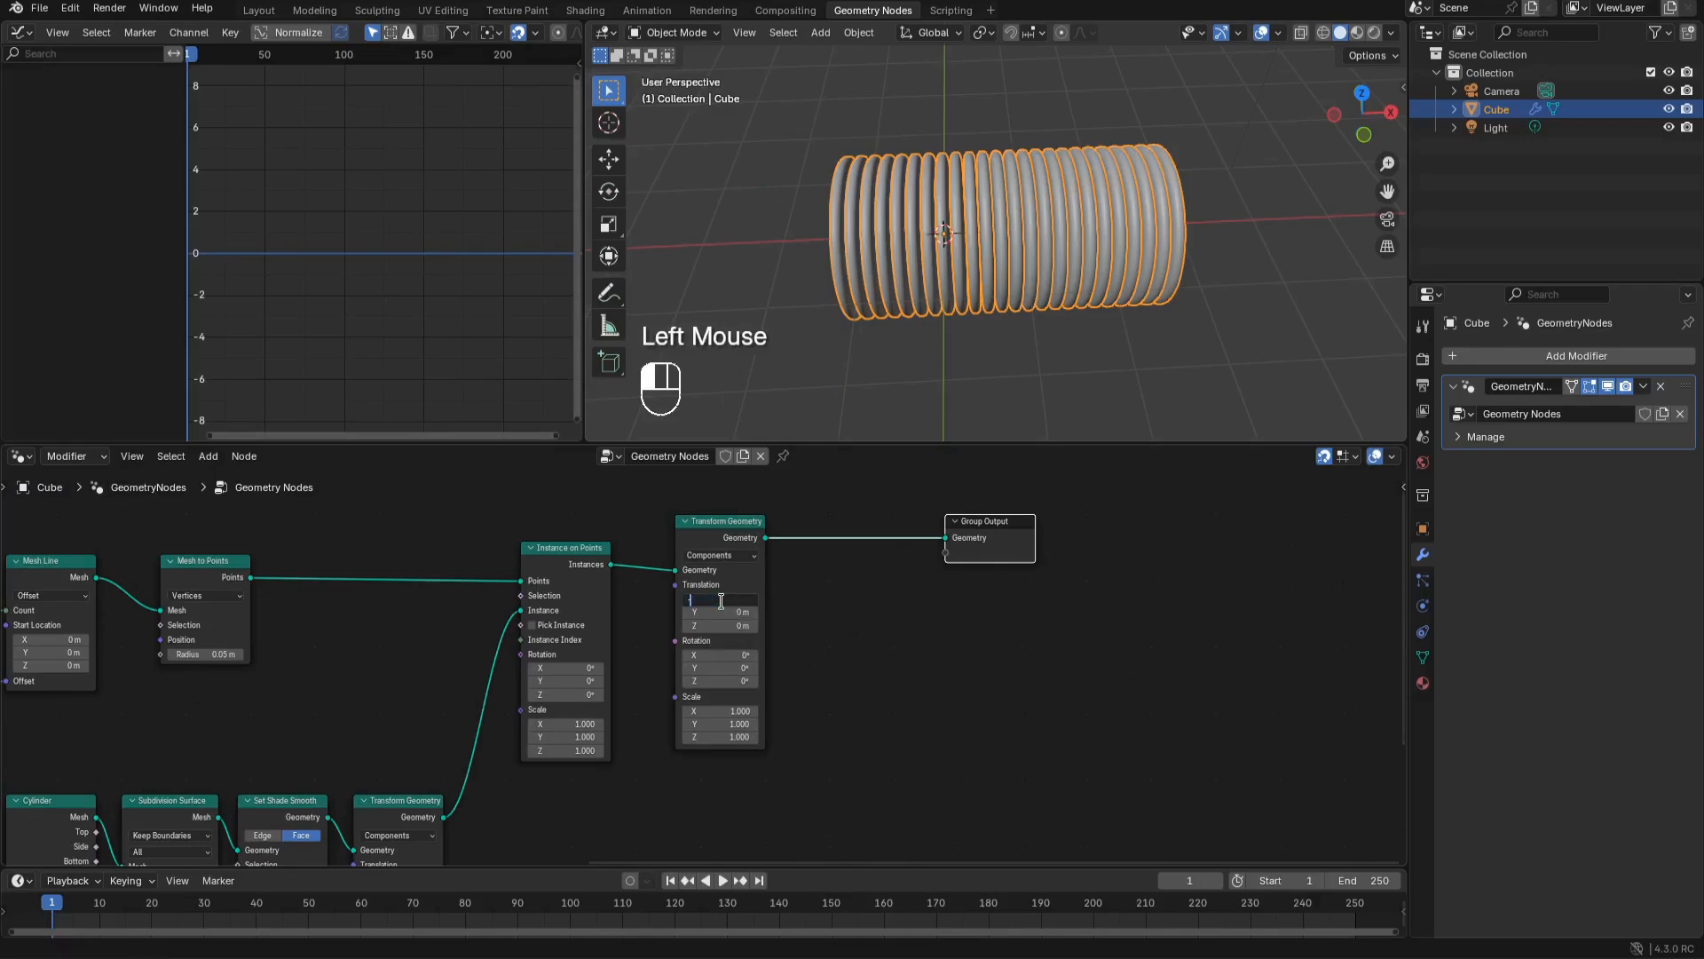
pyautogui.write('-1')
pyautogui.press('Return')
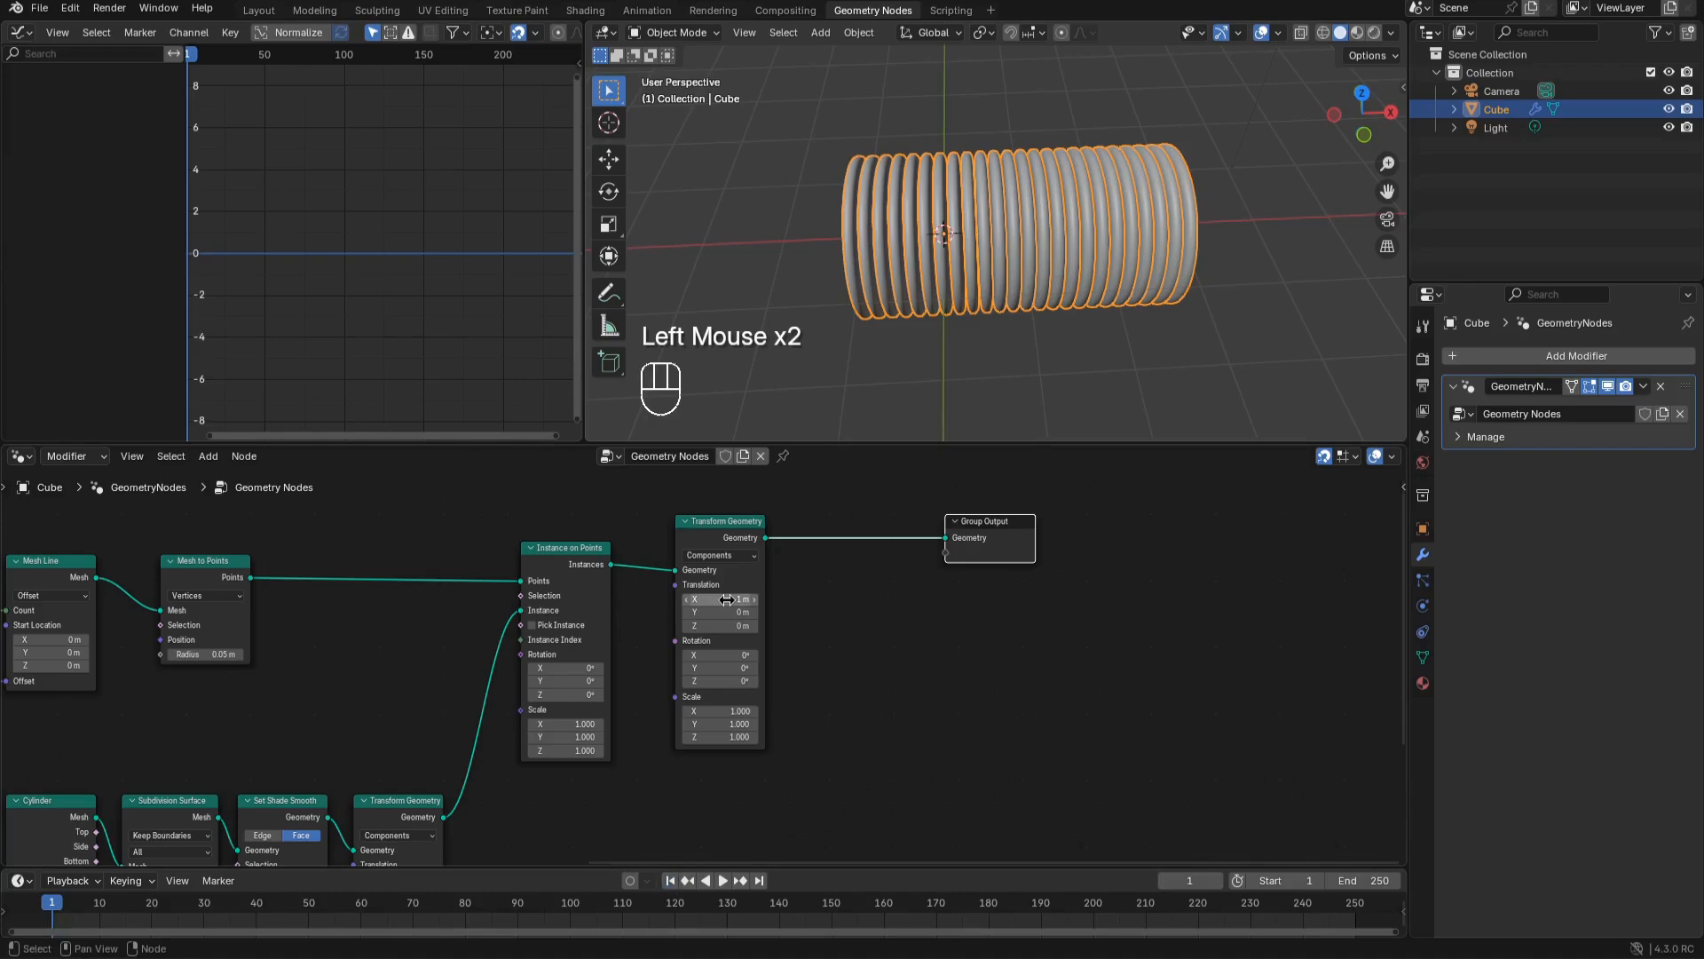
pyautogui.press('i')
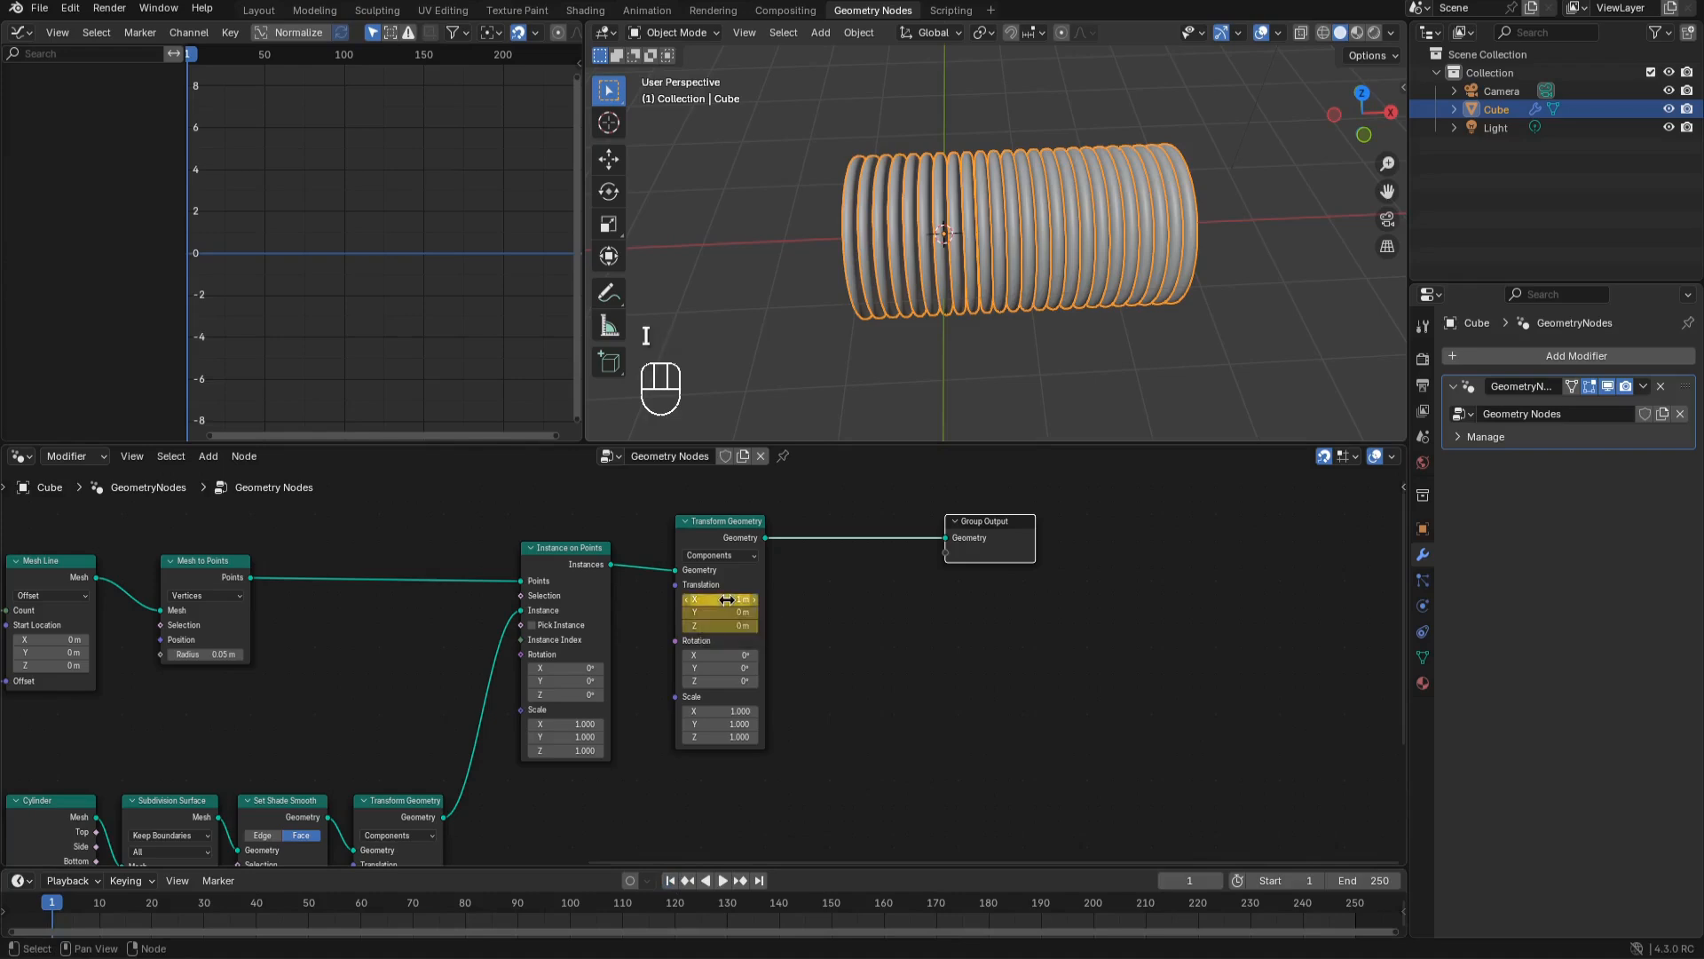
# Set the scene's end frame to 96
pyautogui.click(1356, 880)
pyautogui.write('96')
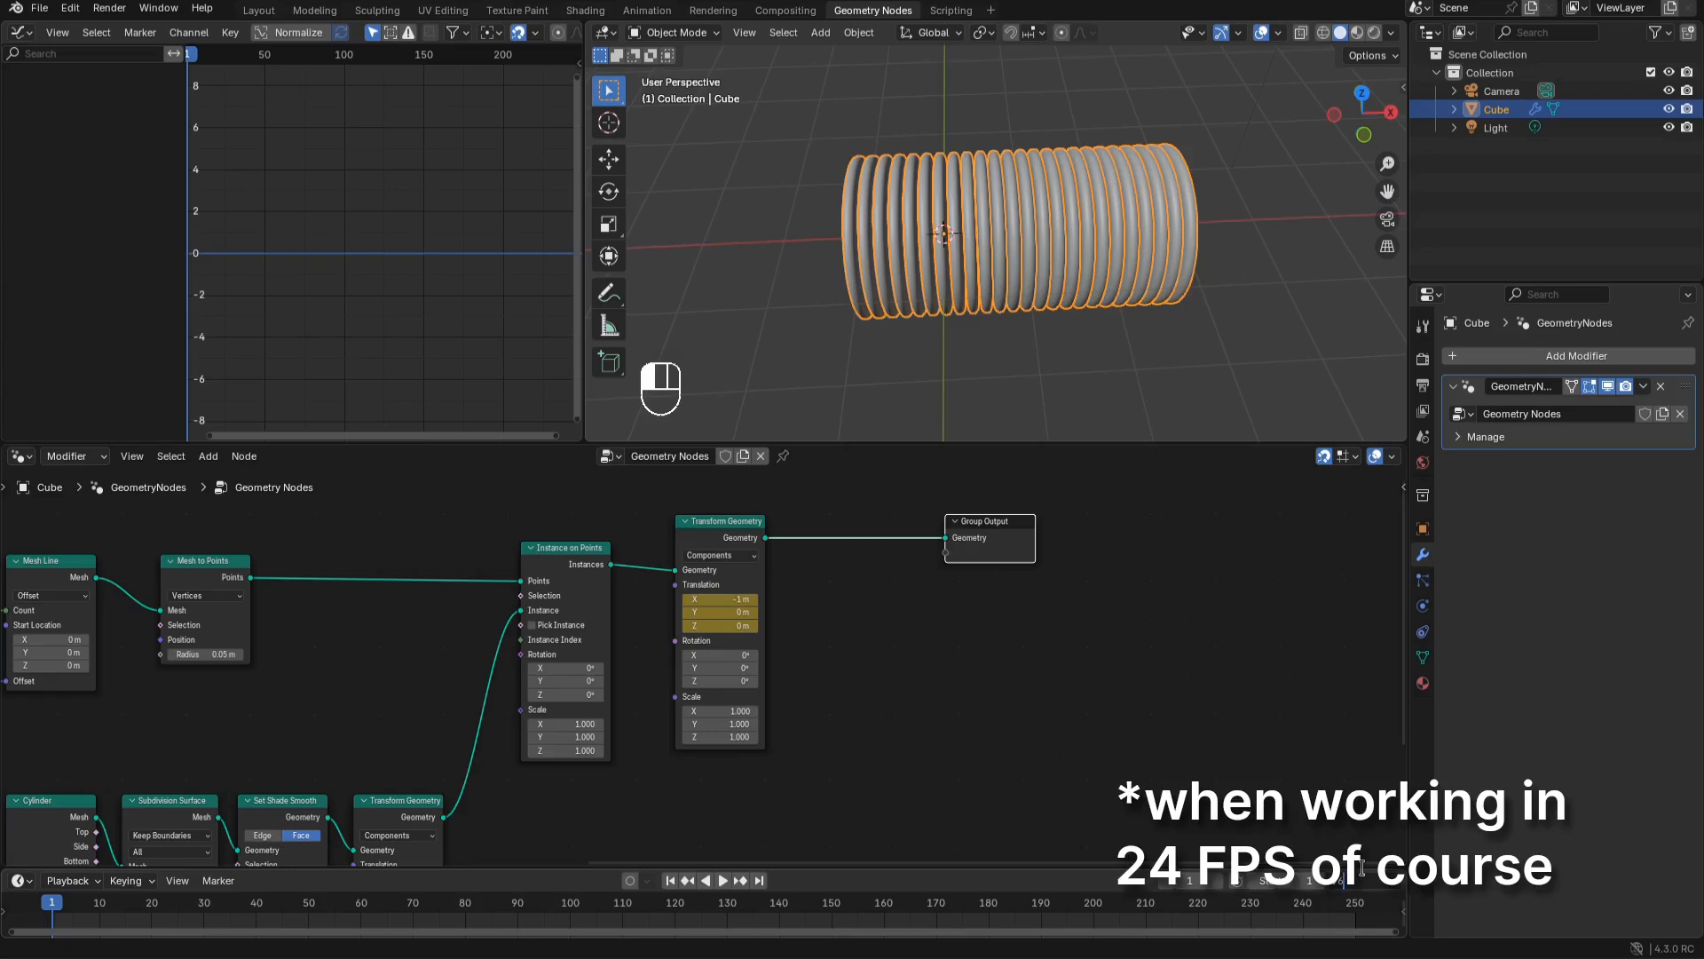
pyautogui.press('Return')
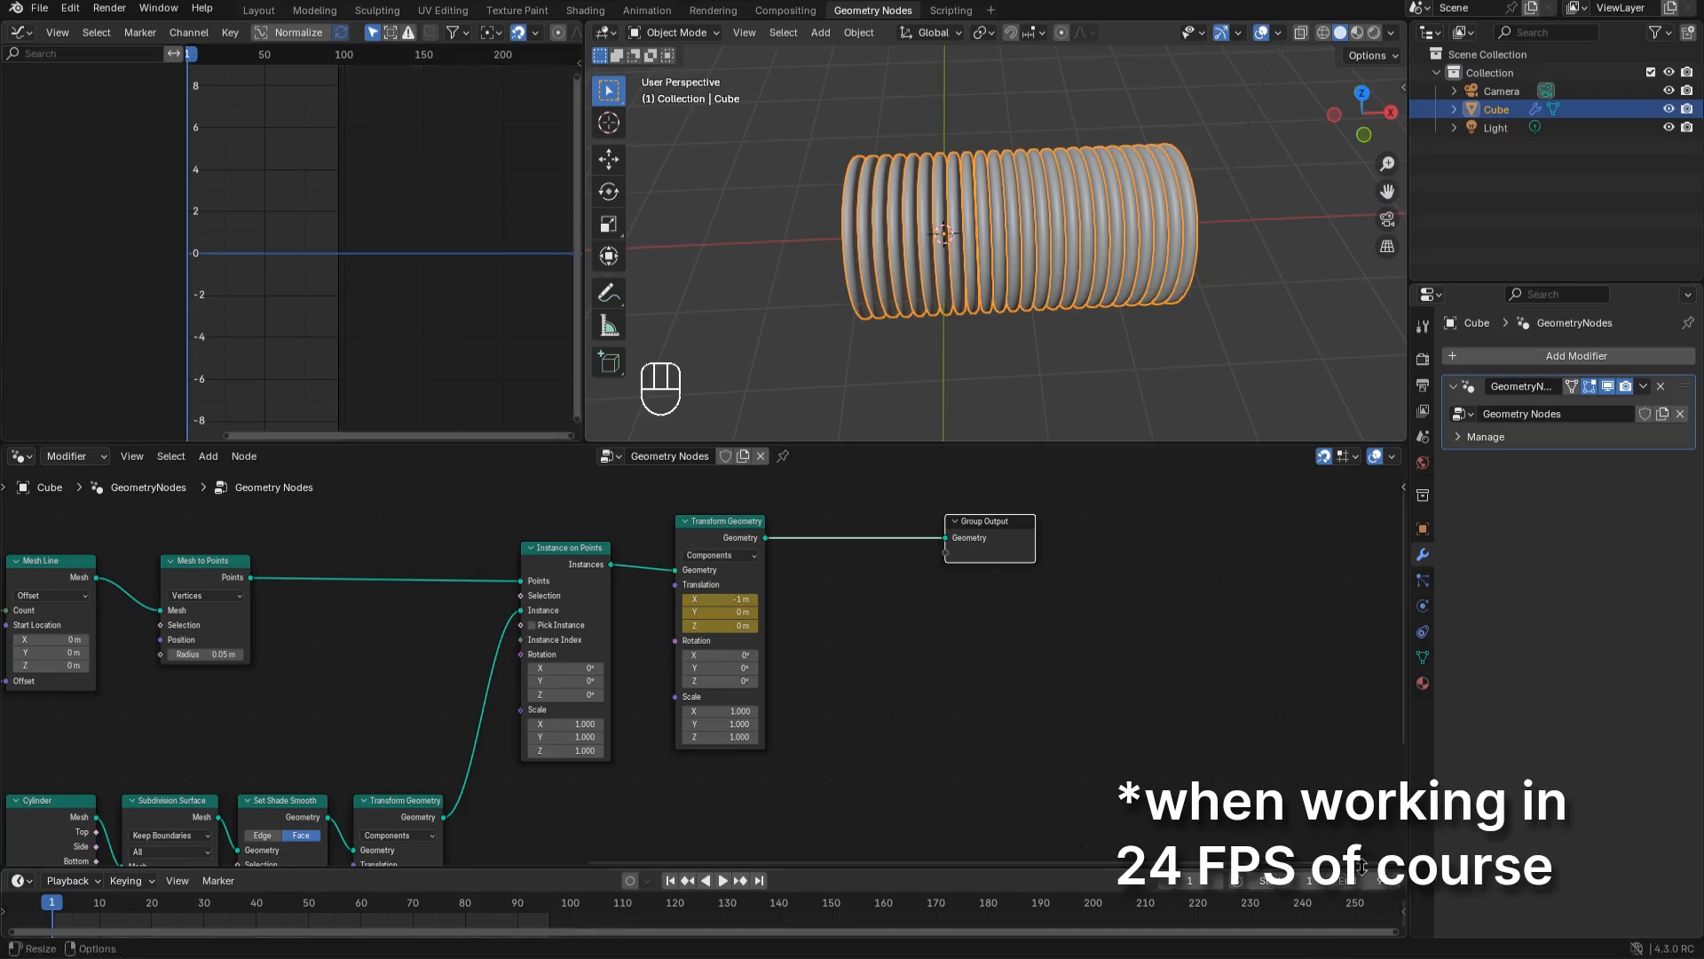
# At frame 97, set the last Transform Geometry node's Translation X to -3 m and keyframe it
pyautogui.click(760, 880)
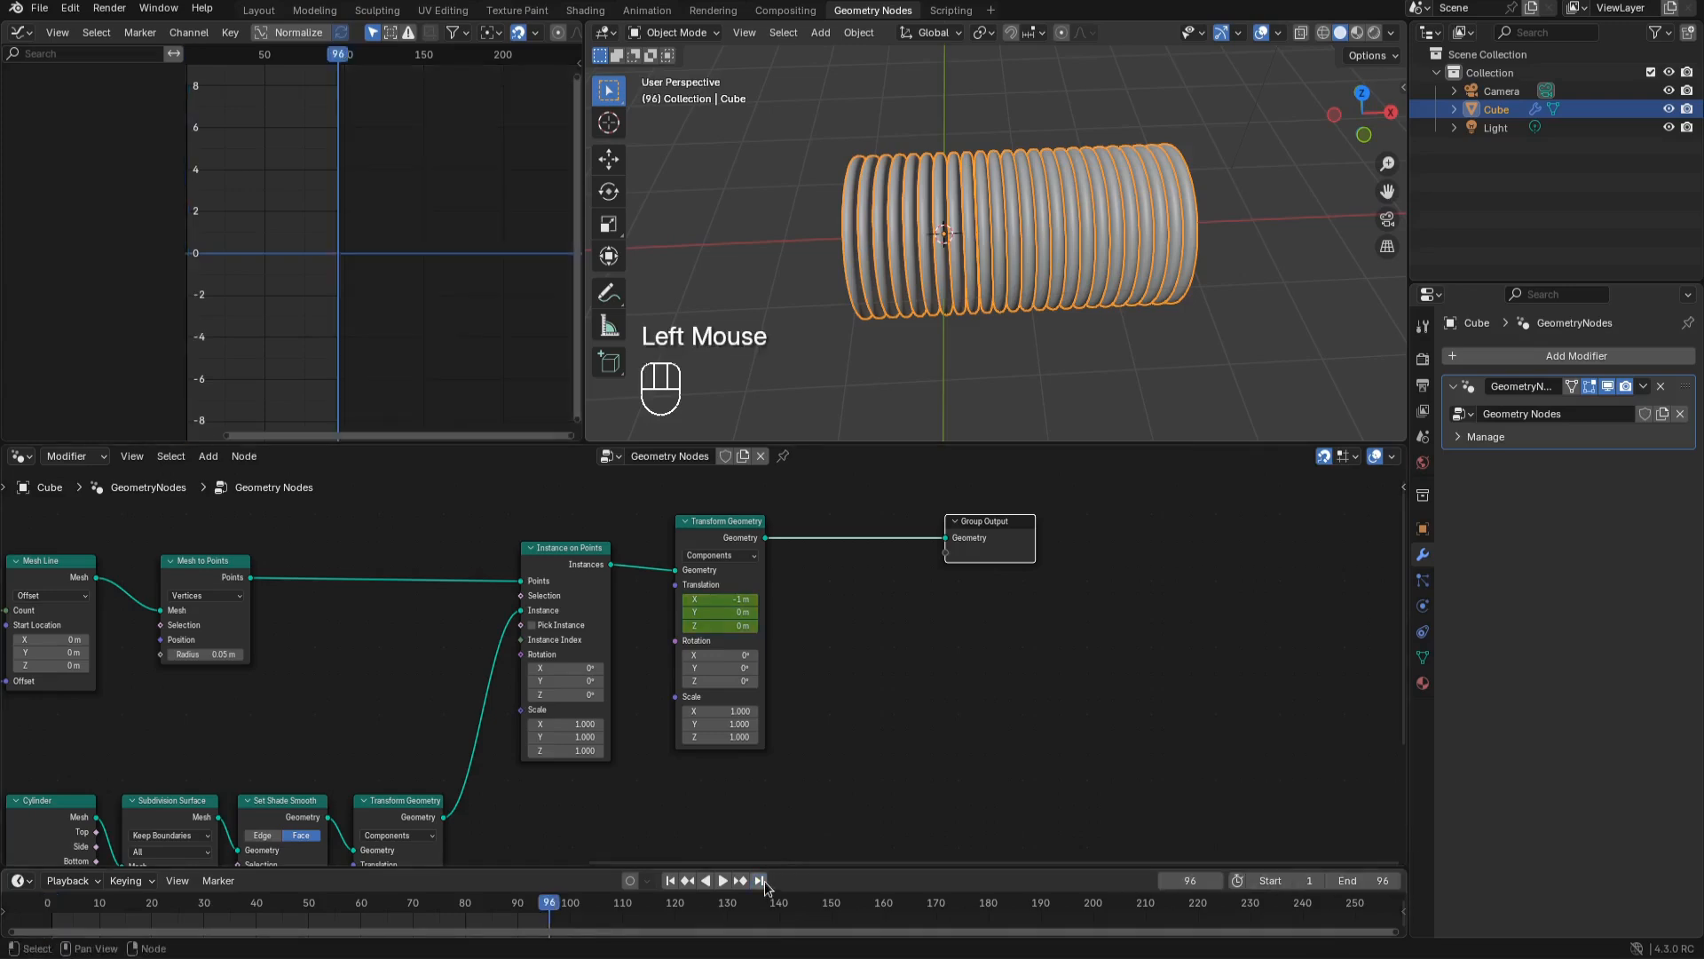
pyautogui.click(1217, 880)
pyautogui.click(724, 604)
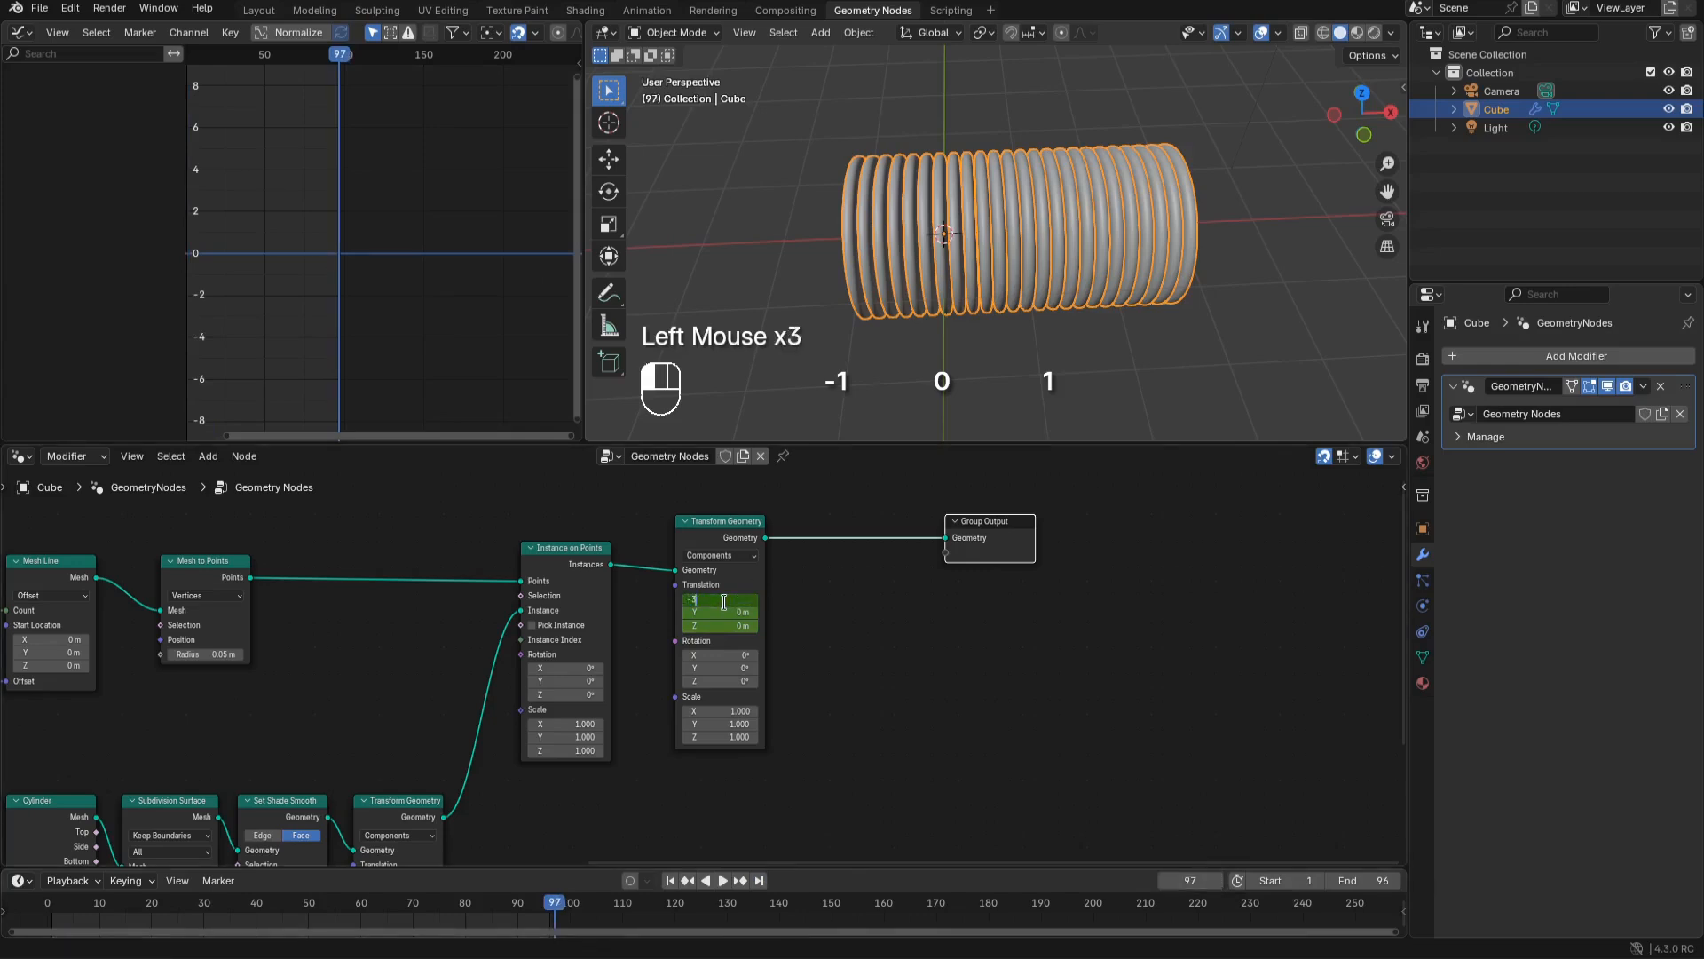
pyautogui.write('-3')
pyautogui.press('Return')
# Set the translation keyframes' interpolation to Linear and play the animation to check the motion
pyautogui.click(719, 536)
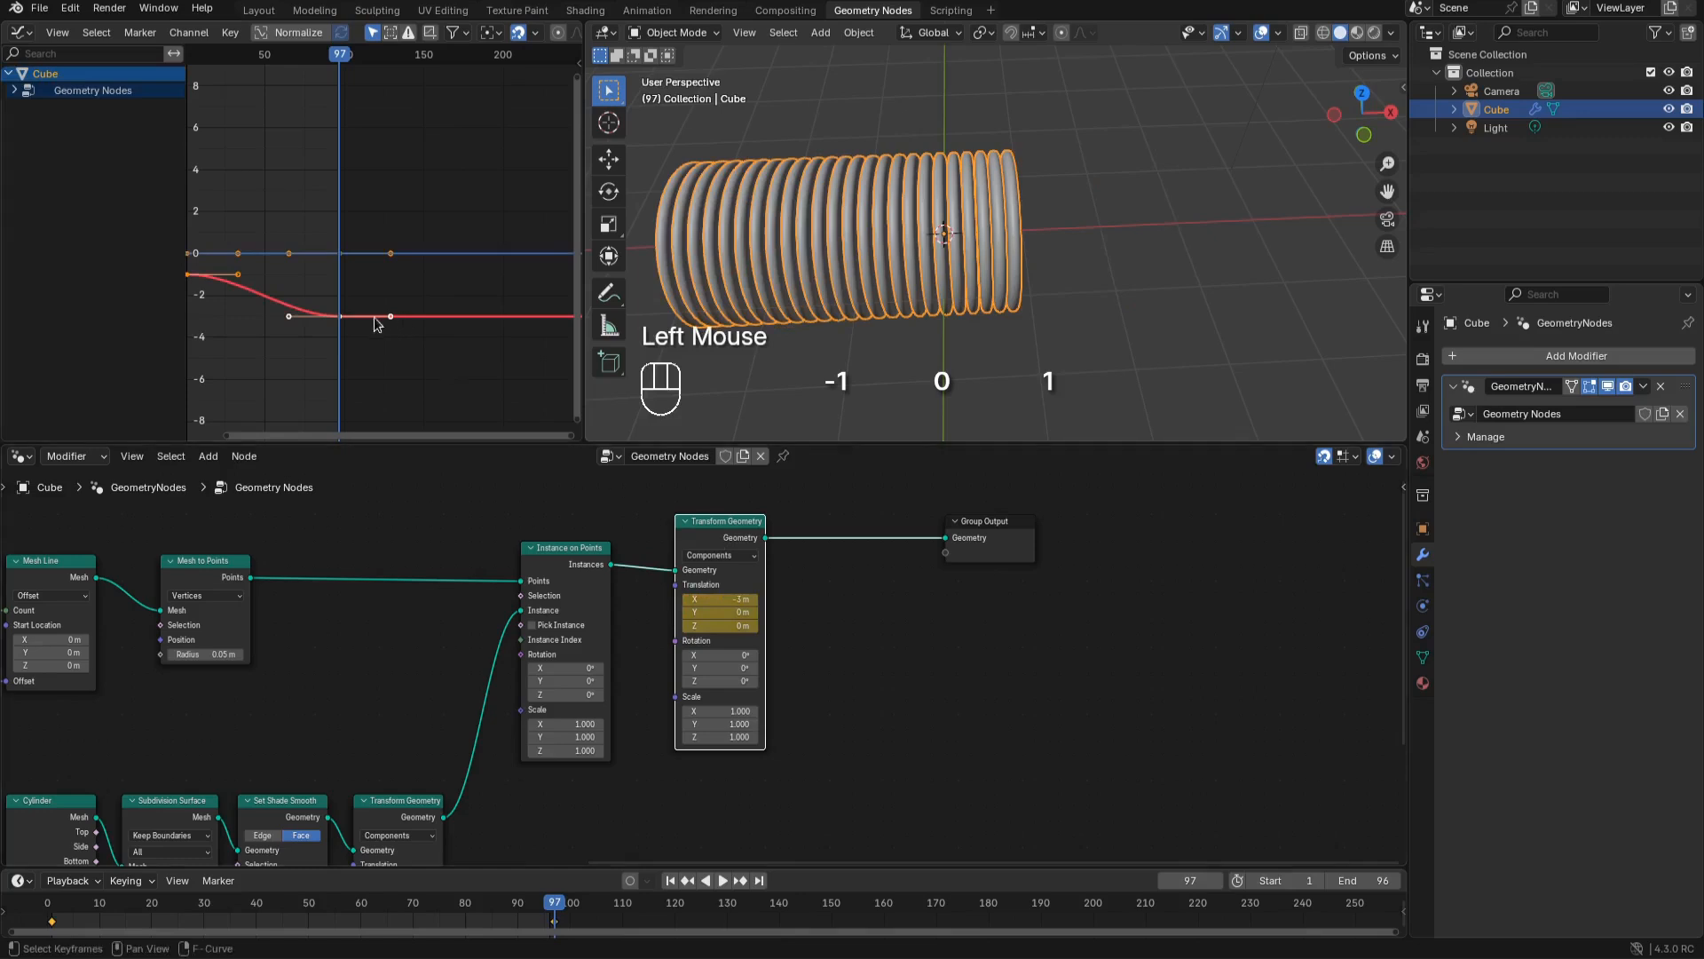
pyautogui.moveTo(318, 301); pyautogui.dragTo(351, 289, button='middle')
pyautogui.press('t')
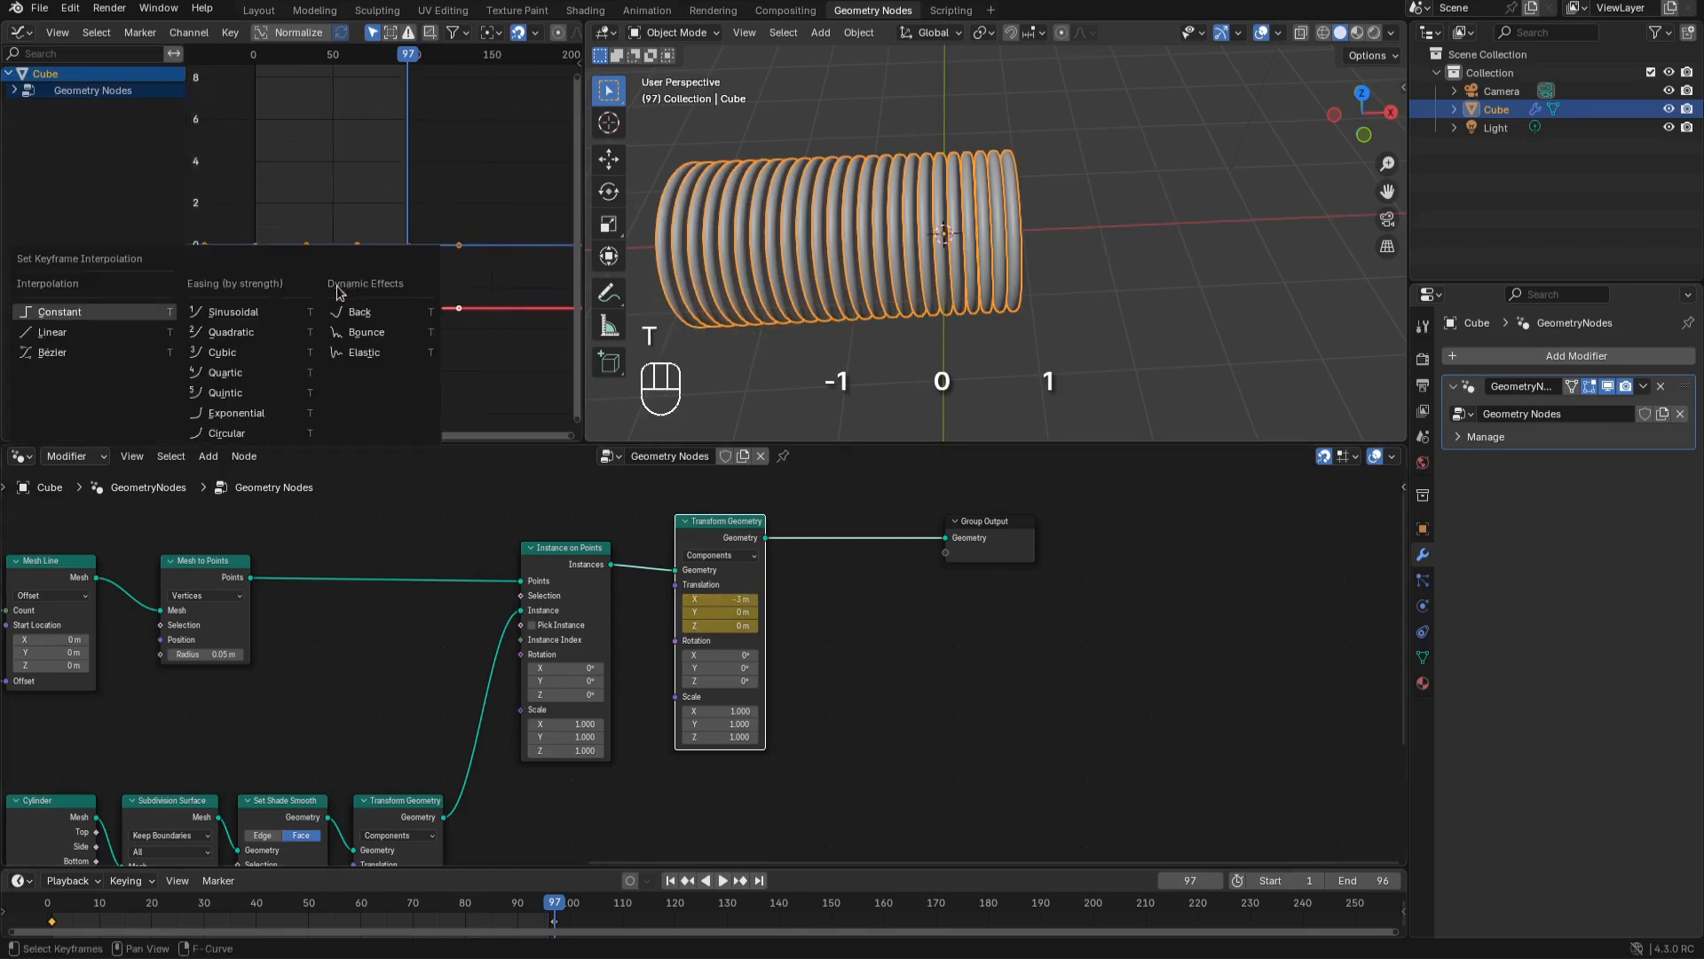
pyautogui.click(53, 332)
pyautogui.press('space')
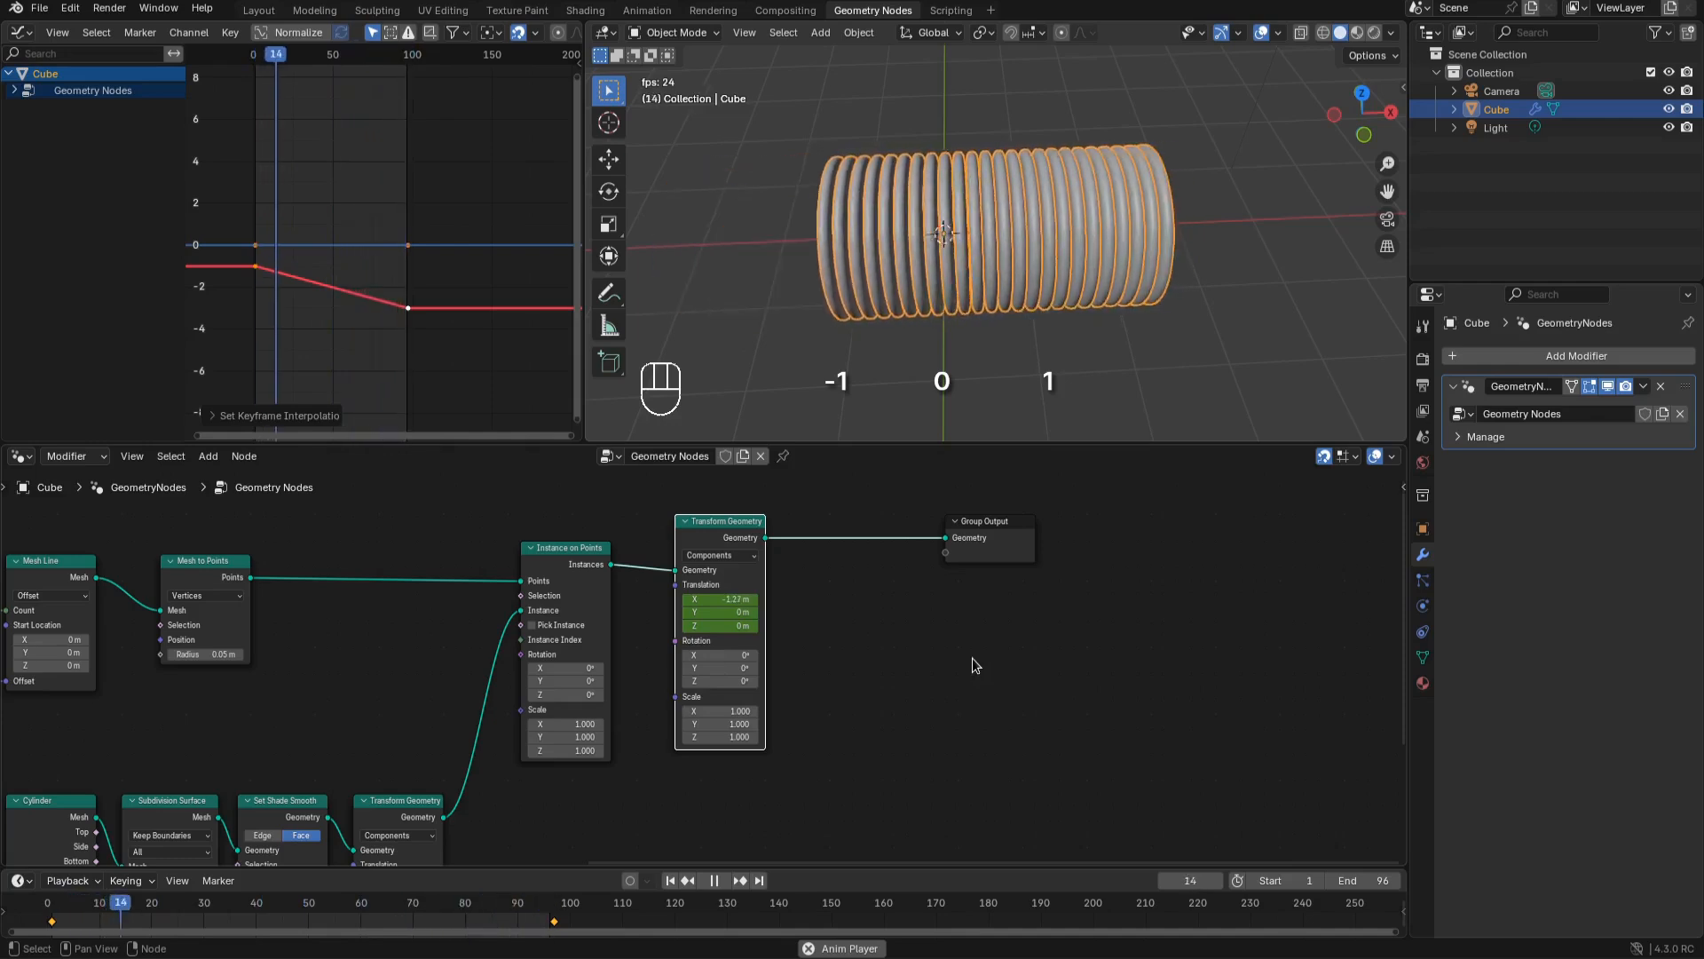
pyautogui.press('space')
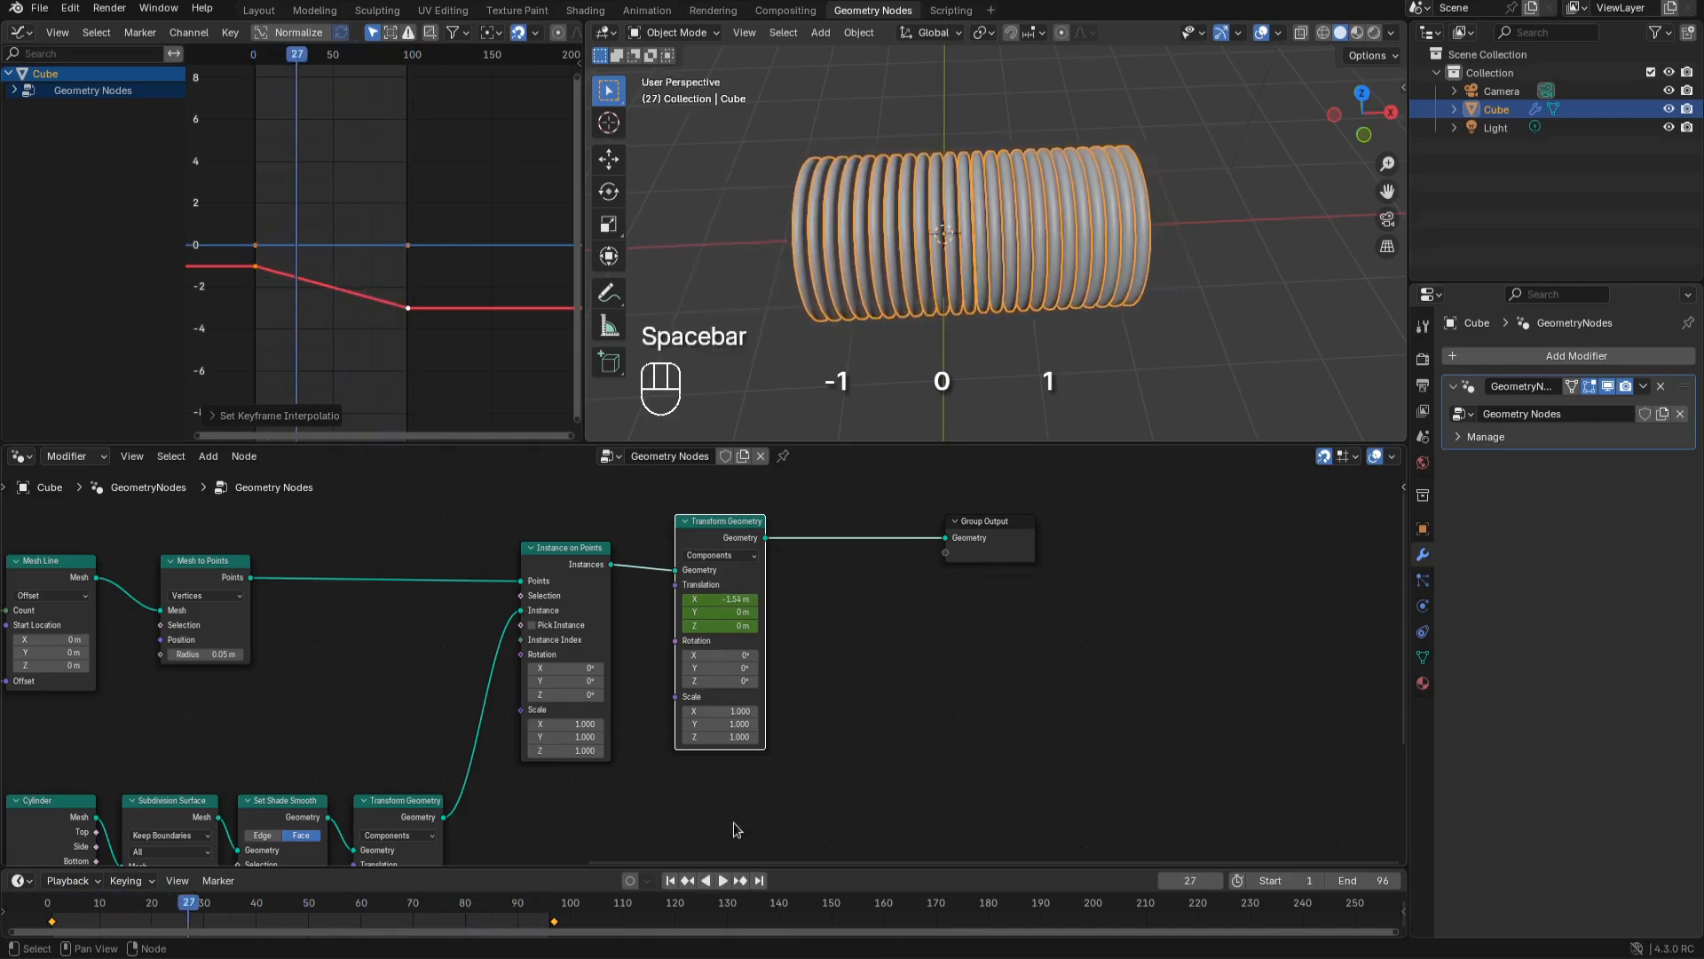
# Move Group Output farther away and place the animated Transform Geometry node right beside Instance on Points
pyautogui.moveTo(522, 902); pyautogui.dragTo(940, 904, button='middle')
pyautogui.moveTo(1015, 550); pyautogui.dragTo(1087, 575)
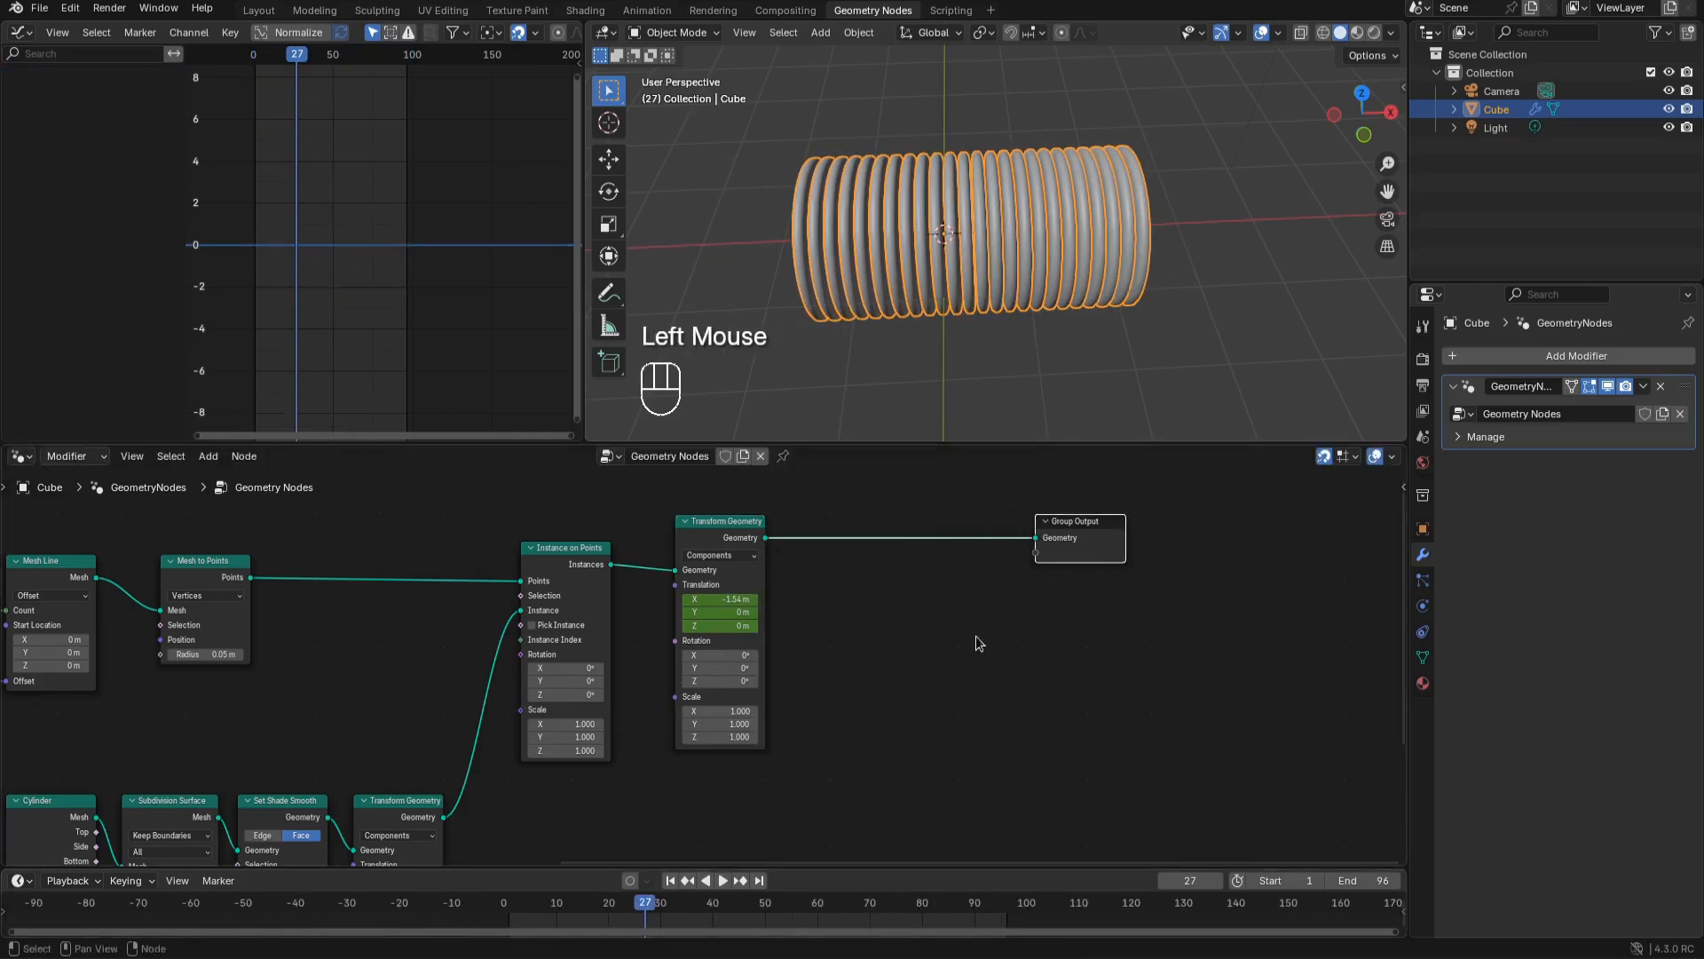
pyautogui.moveTo(702, 537); pyautogui.dragTo(652, 565)
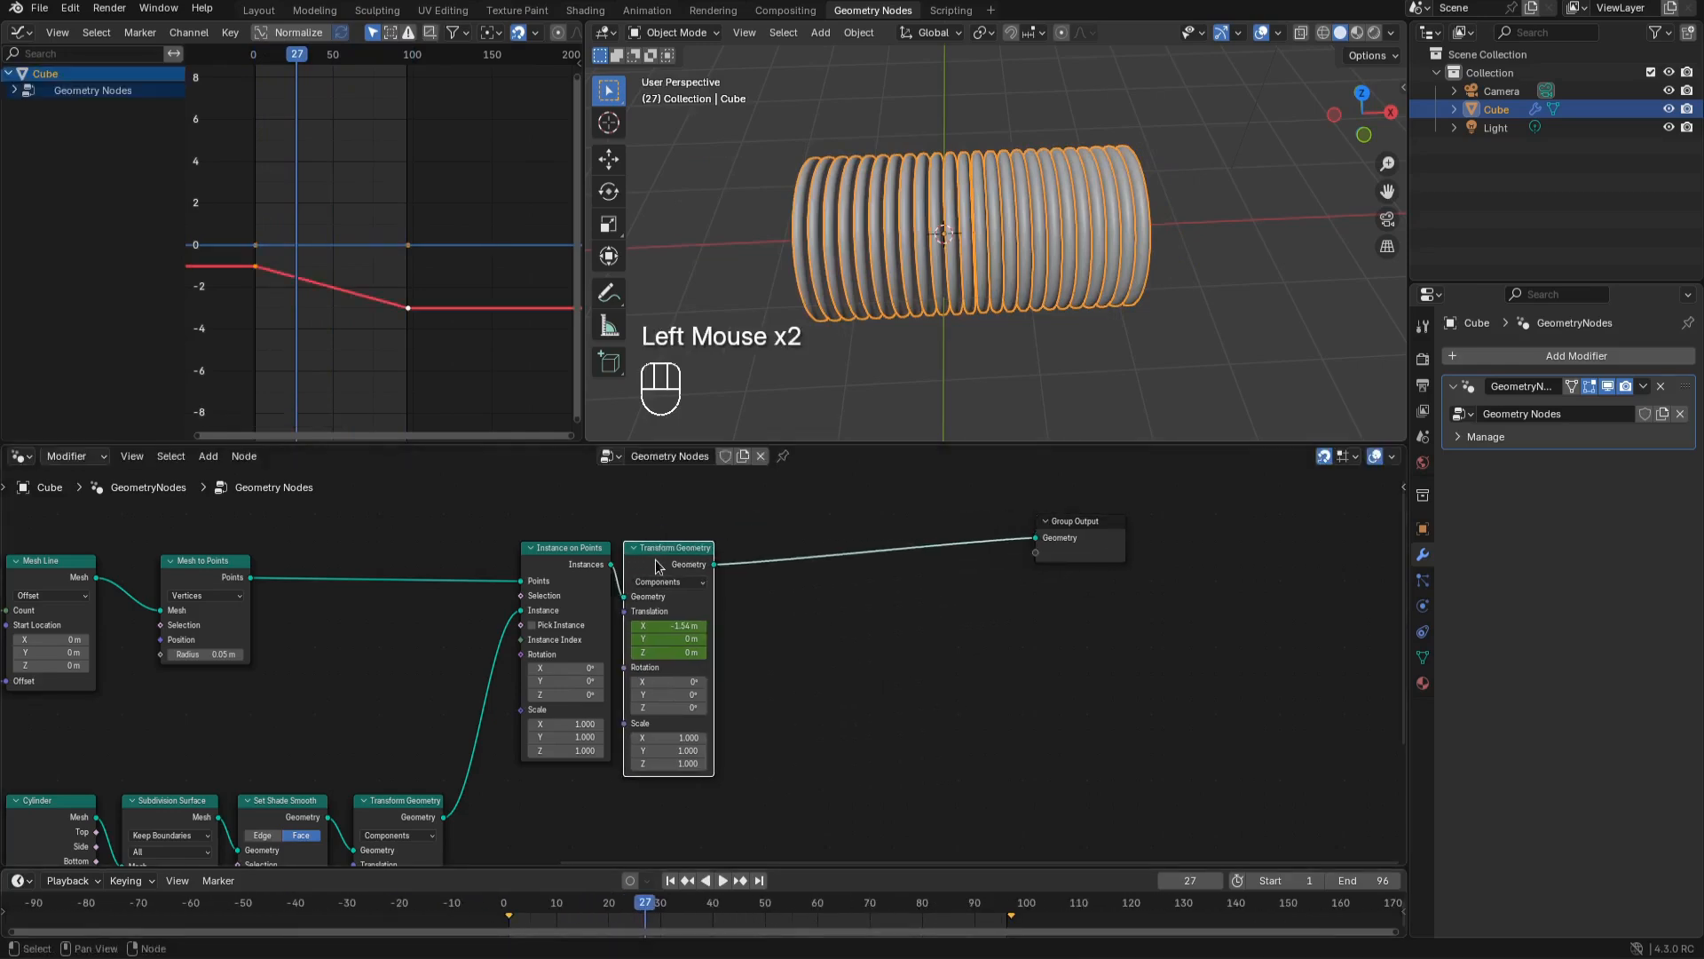
# Insert a Scale Instances node on the link between the animated Transform Geometry node and Group Output
pyautogui.keyDown('shift'); pyautogui.moveTo(971, 646); pyautogui.dragTo(750, 643, button='middle'); pyautogui.keyUp('shift')
pyautogui.hotkey('shift', 'a')
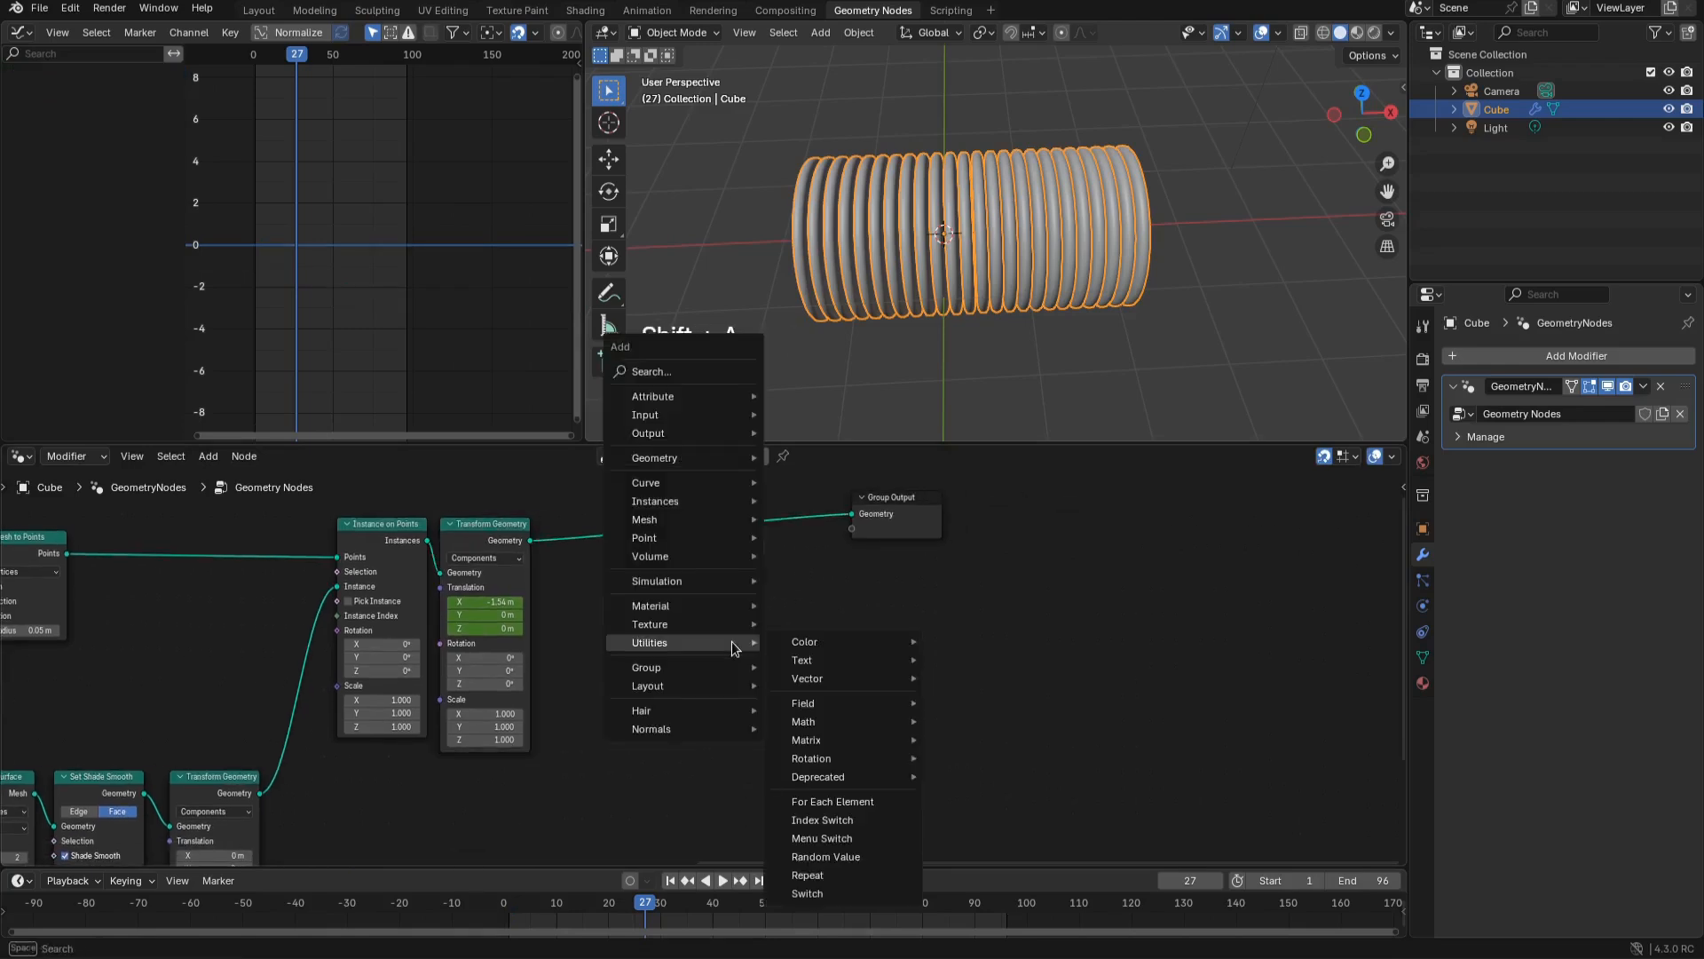
pyautogui.write('sca')
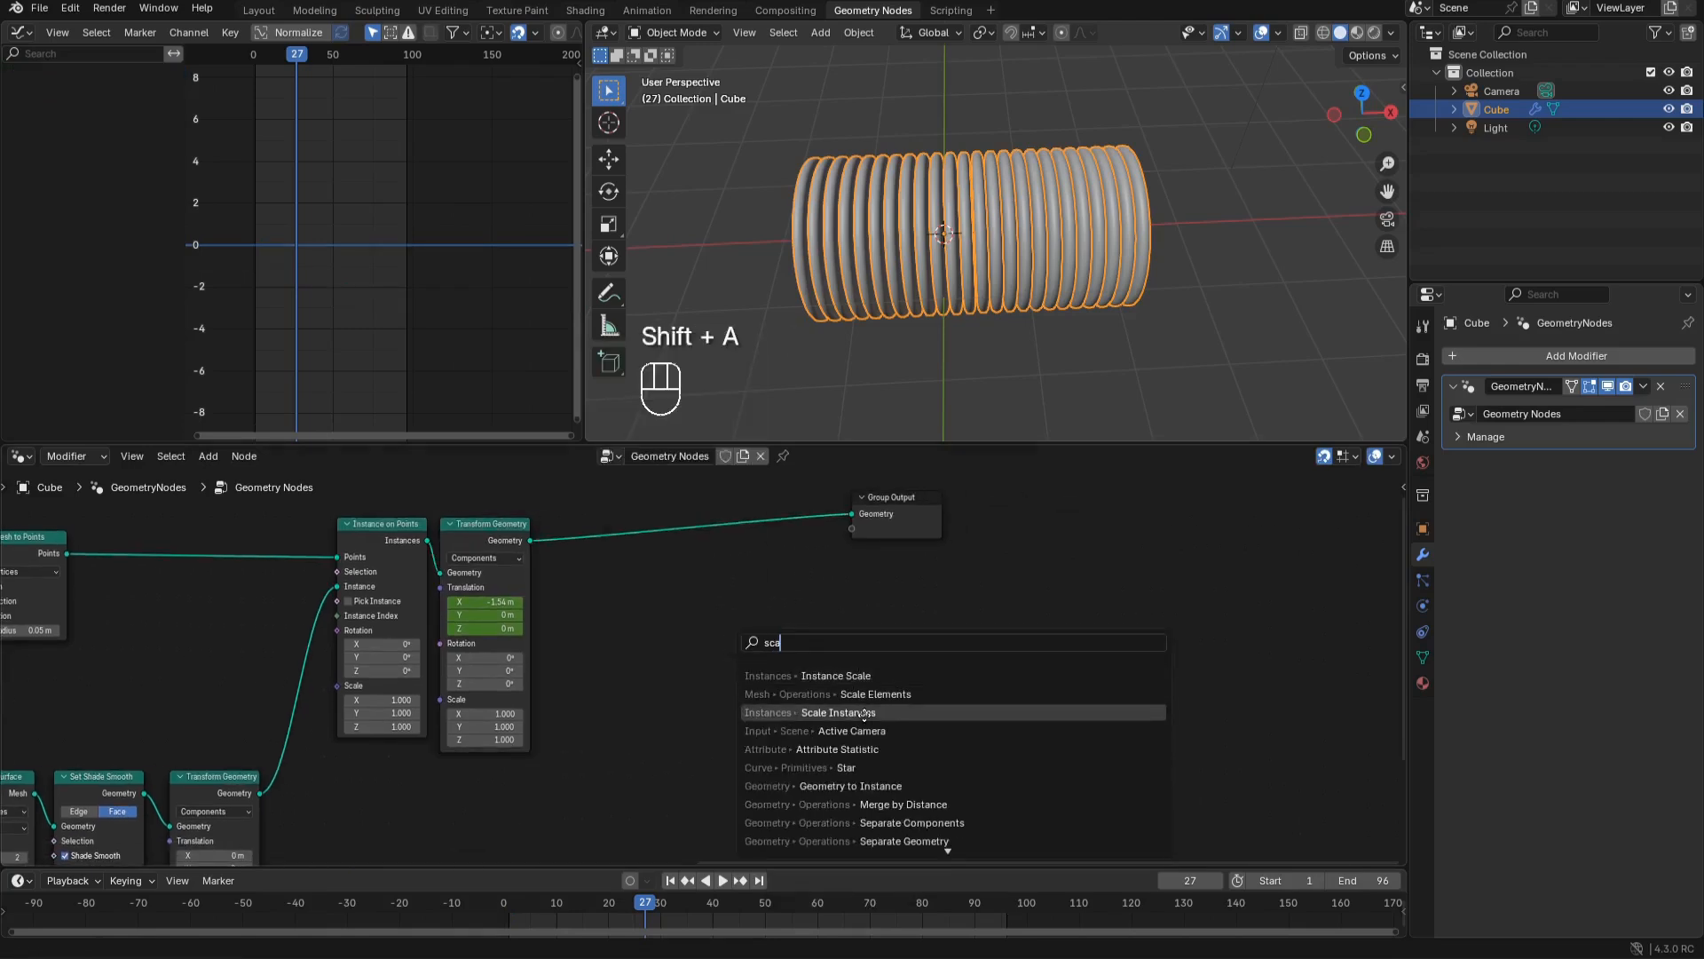
pyautogui.click(868, 712)
pyautogui.click(712, 507)
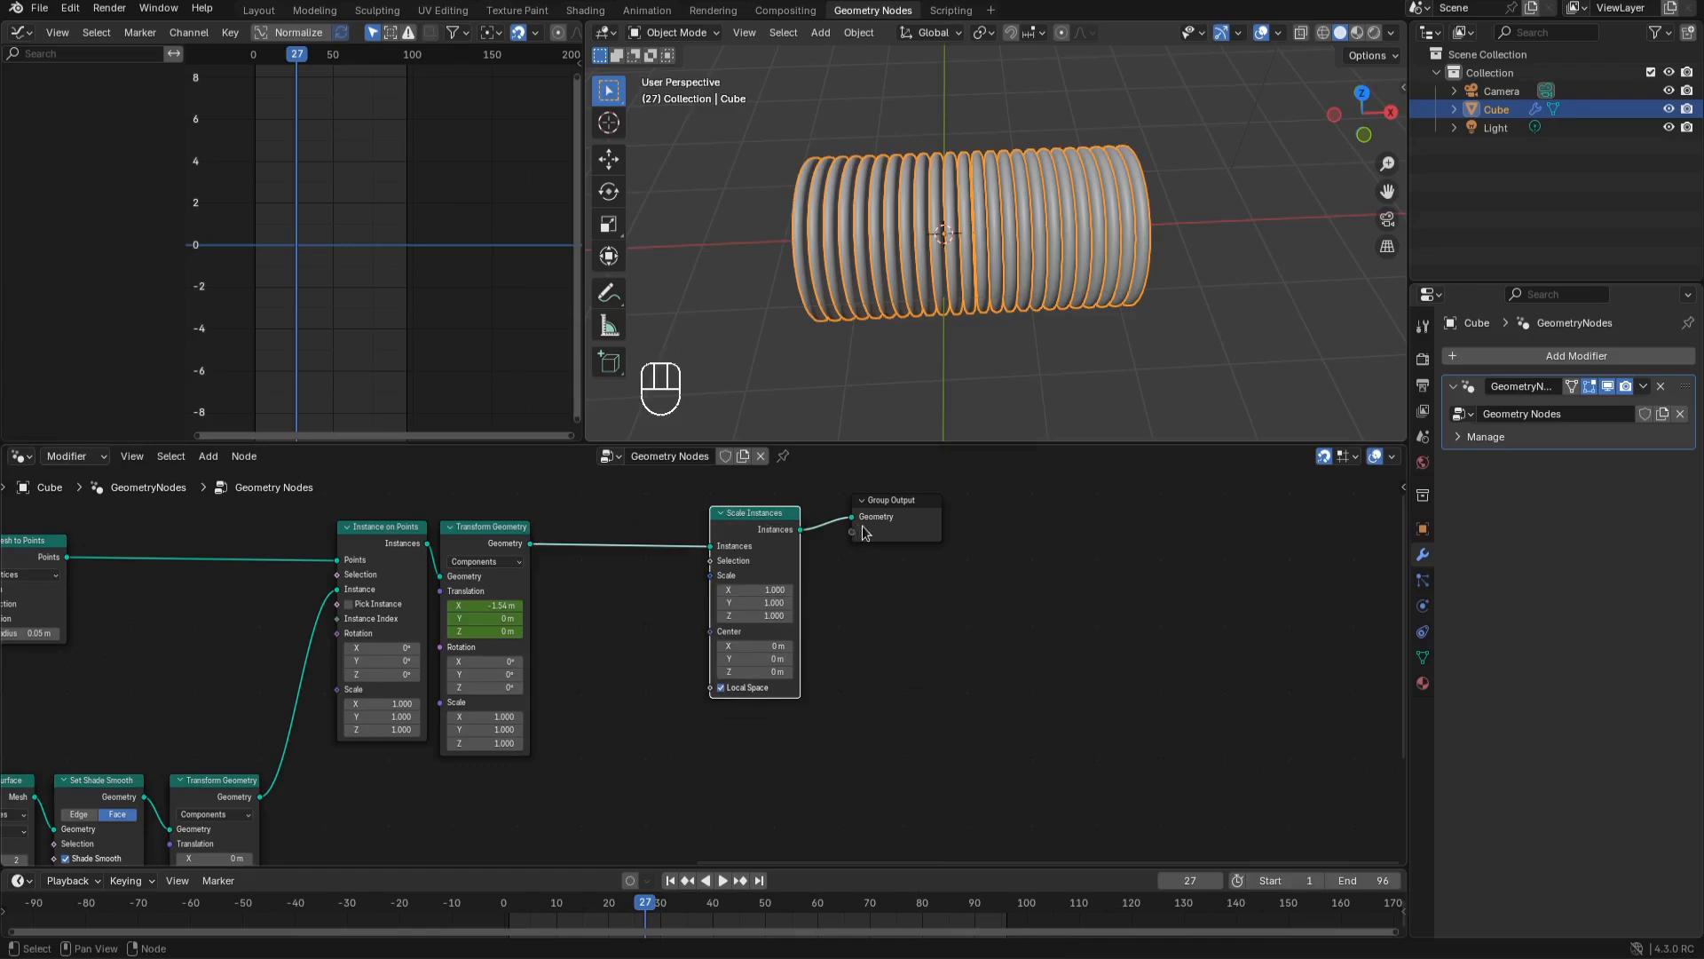
# Arrange the Scale Instances and Group Output nodes with more room between them and the Transform Geometry node
pyautogui.moveTo(857, 525); pyautogui.dragTo(935, 526)
pyautogui.moveTo(754, 529); pyautogui.dragTo(793, 556)
pyautogui.moveTo(912, 671); pyautogui.dragTo(1039, 658, button='middle')
pyautogui.moveTo(921, 540); pyautogui.dragTo(869, 527)
pyautogui.scroll(-5, 524, 648)
# Duplicate the Combine XYZ node below Scale Instances, set its X, Y and Z to 1, and connect its Vector to Scale
pyautogui.moveTo(512, 651); pyautogui.dragTo(648, 621, button='middle')
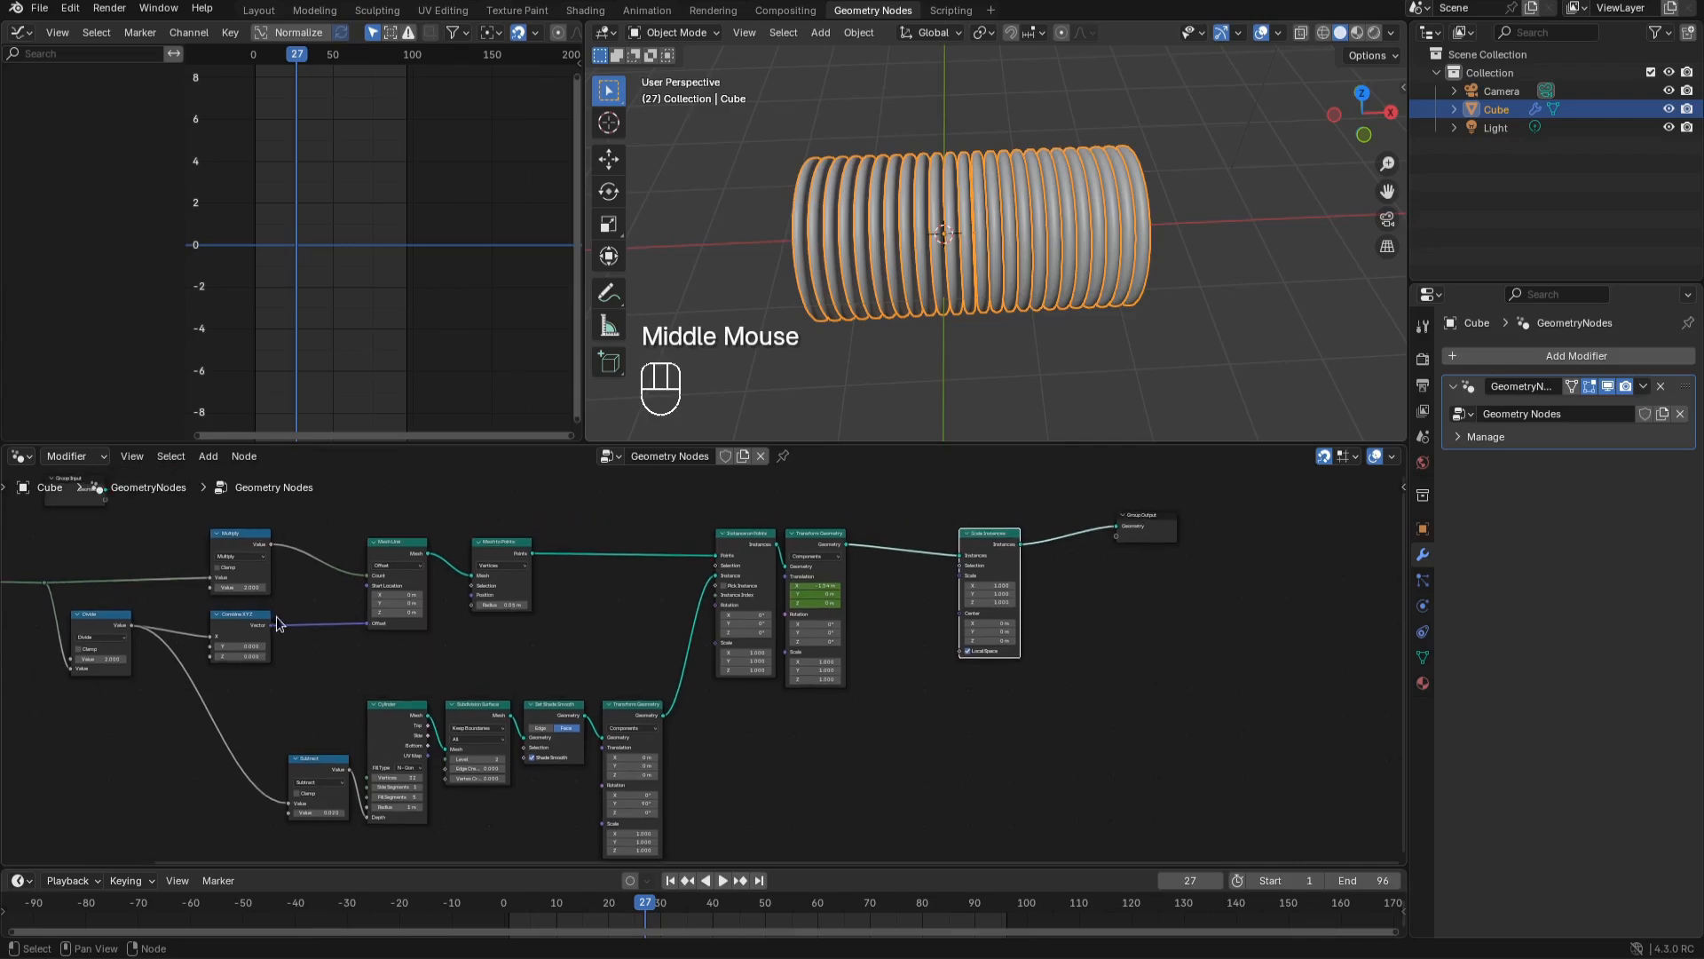
pyautogui.click(238, 628)
pyautogui.hotkey('shift', 'd')
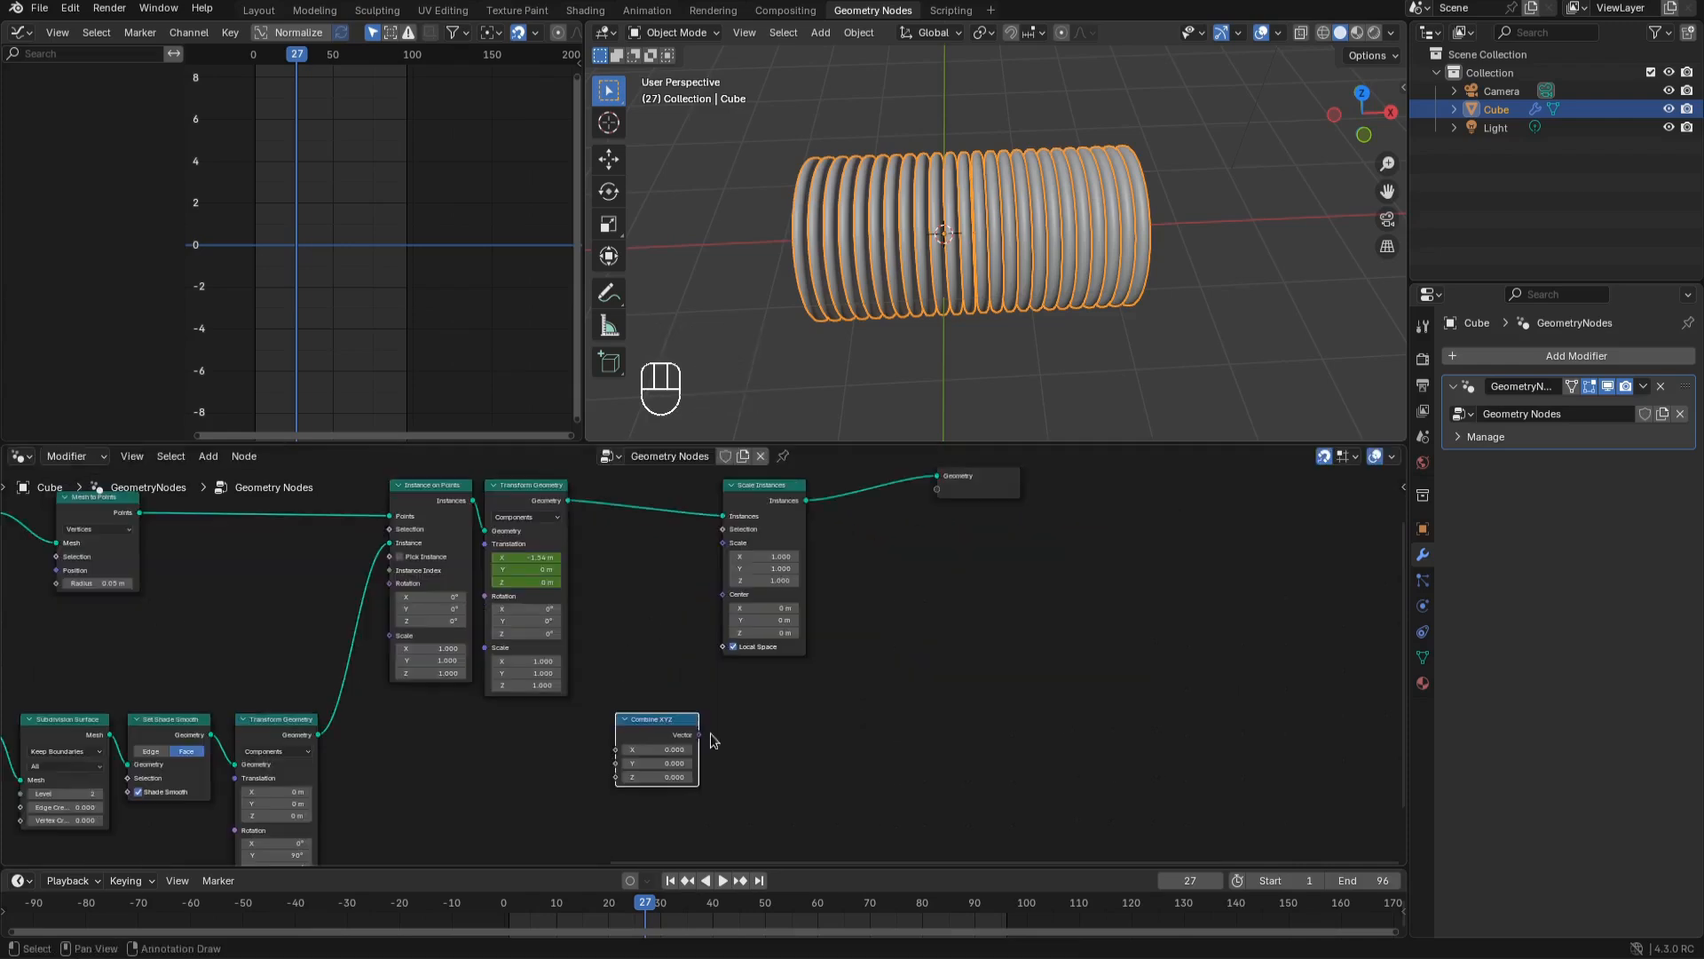
pyautogui.click(667, 746)
pyautogui.click(893, 744)
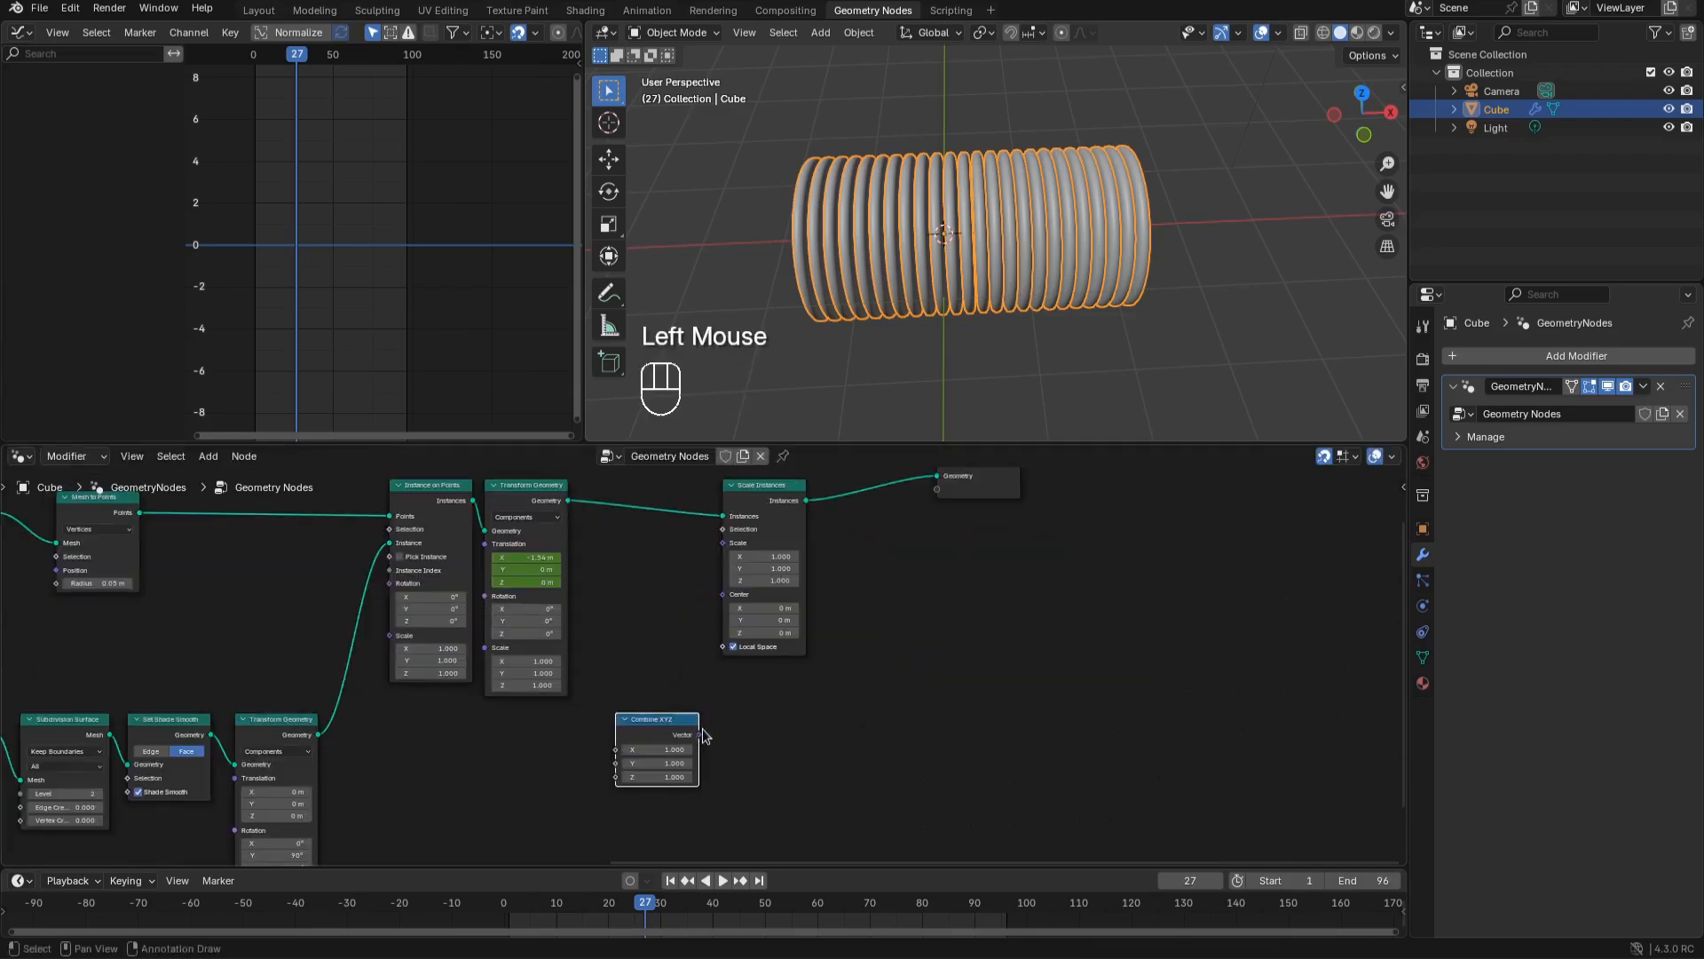
pyautogui.moveTo(699, 734); pyautogui.dragTo(723, 543)
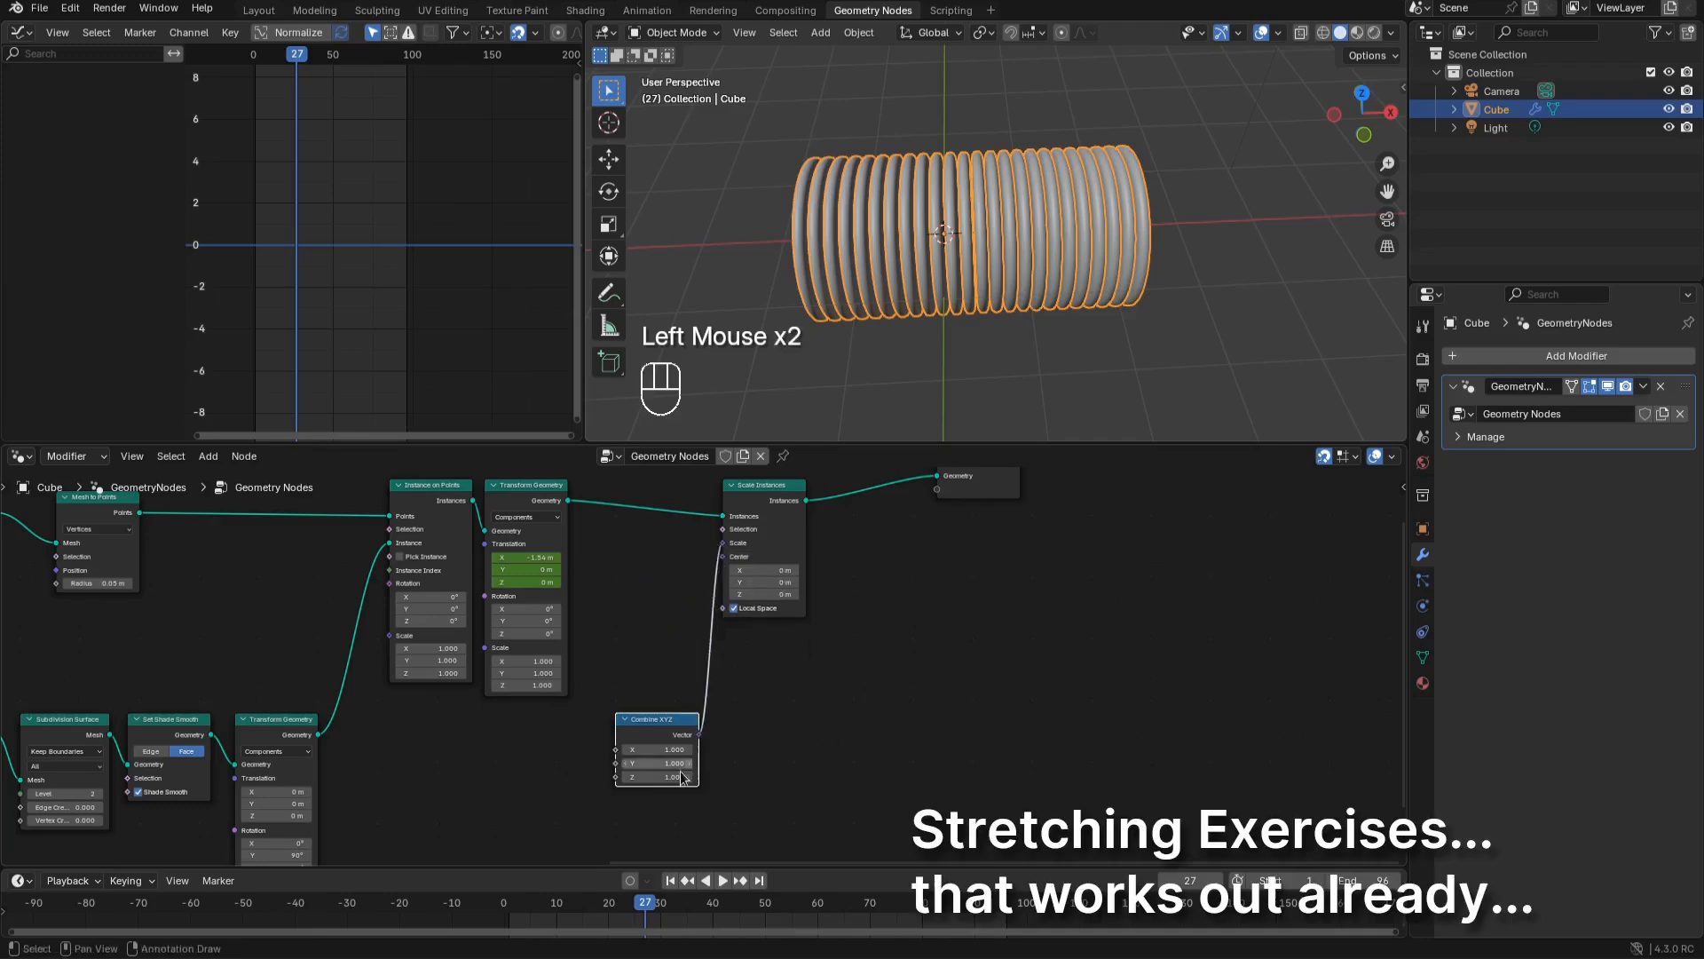
# Try a different Y value on the new Combine XYZ node to stretch the discs, and undo it
pyautogui.moveTo(661, 763); pyautogui.dragTo(952, 764)
pyautogui.hotkey('ctrl', 'z')
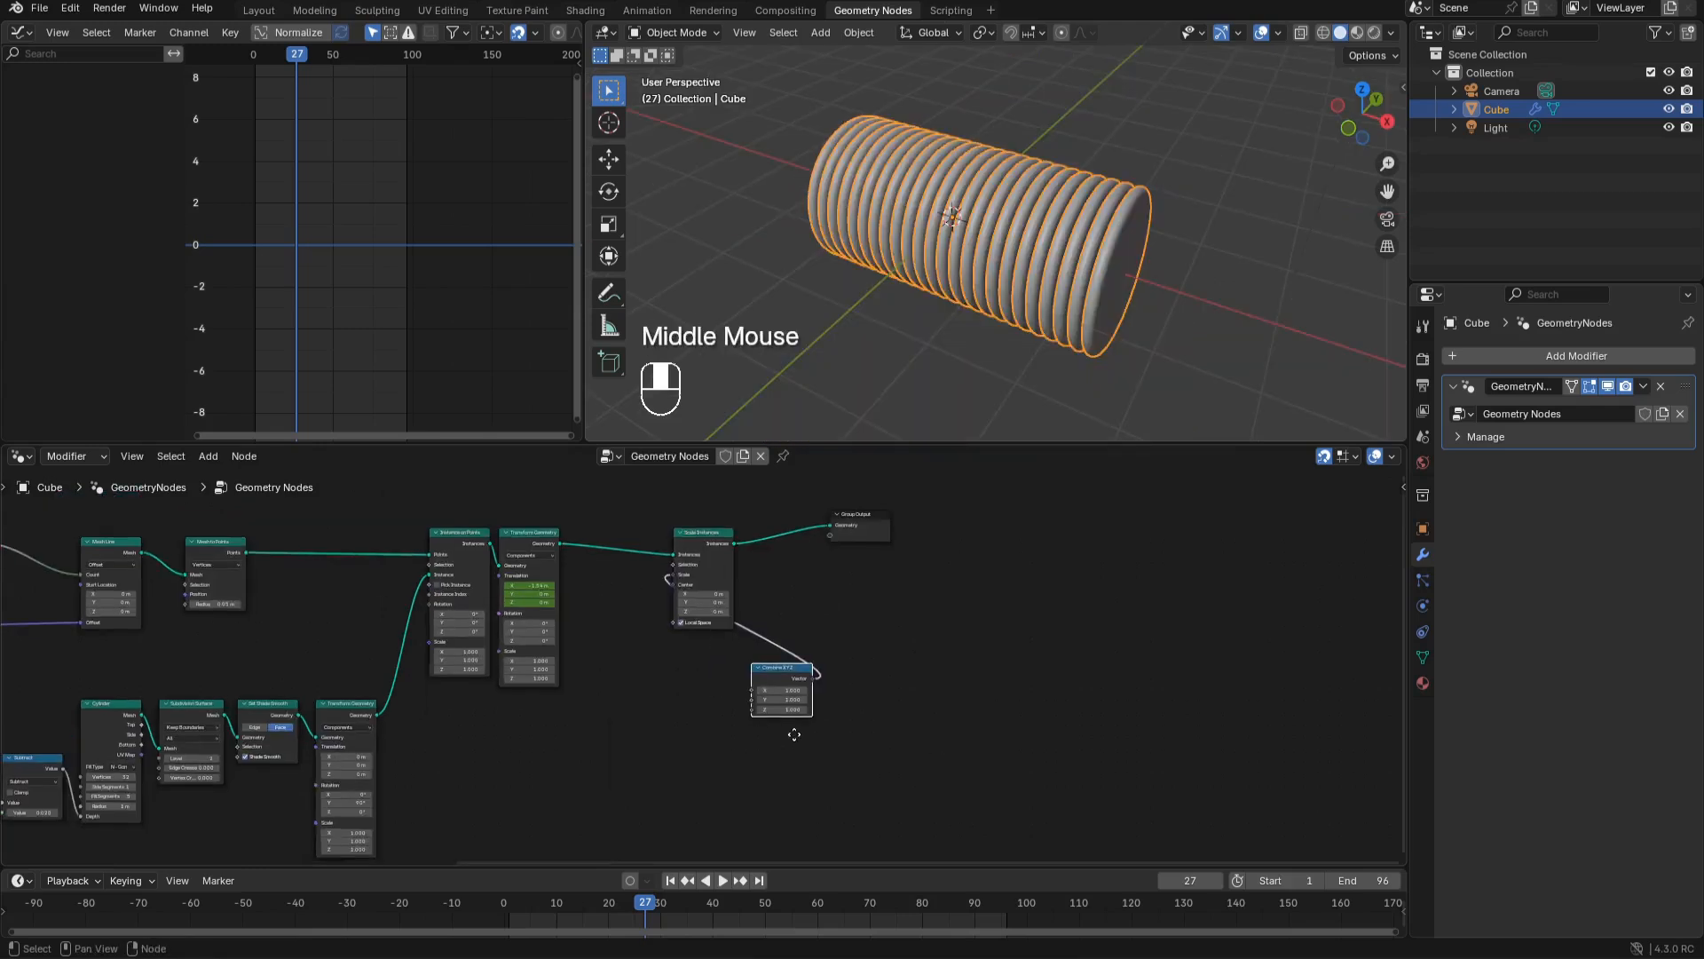
# Add a Position node in the free space below the animated Transform Geometry node
pyautogui.moveTo(626, 790); pyautogui.dragTo(498, 719, button='middle')
pyautogui.scroll(2, 639, 689)
pyautogui.hotkey('shift', 'a')
pyautogui.click(515, 734)
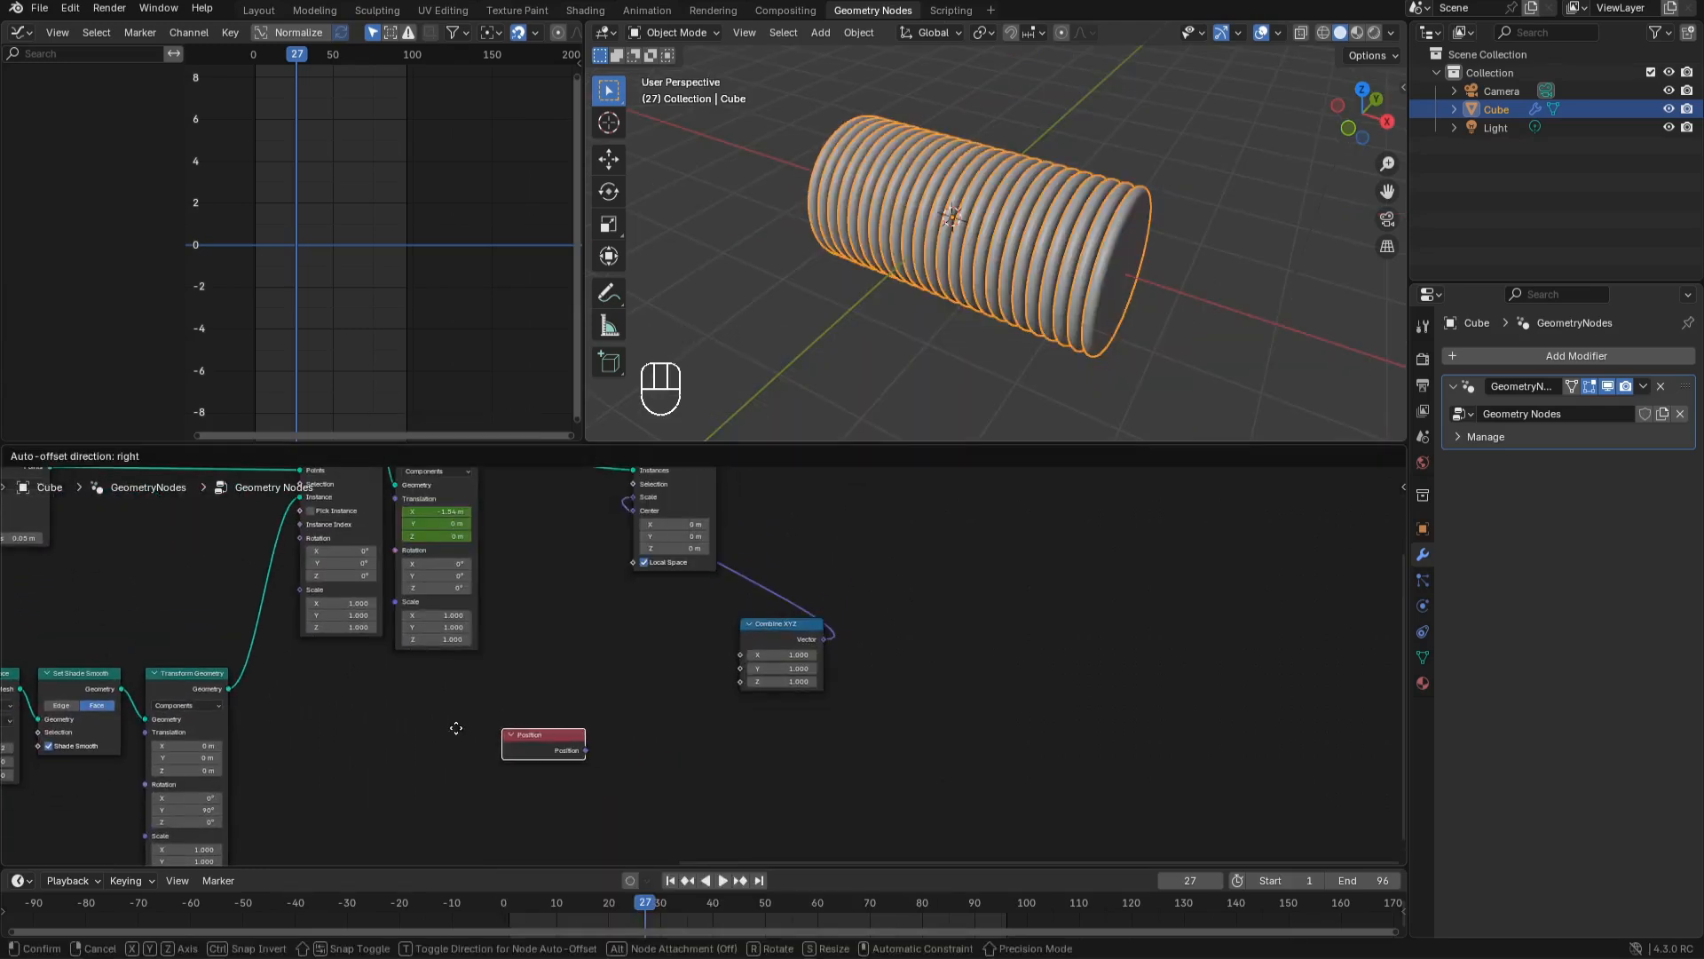
pyautogui.click(473, 729)
# Preview the Position values on the Scale Instances geometry with a Viewer node, and place the Viewer near Group Output
pyautogui.keyDown('ctrl'); pyautogui.keyDown('shift'); pyautogui.click(494, 738); pyautogui.keyUp('shift'); pyautogui.keyUp('ctrl')
pyautogui.scroll(-2, 678, 693)
pyautogui.keyDown('ctrl'); pyautogui.keyDown('shift'); pyautogui.click(676, 555); pyautogui.keyUp('shift'); pyautogui.keyUp('ctrl')
pyautogui.moveTo(611, 672); pyautogui.dragTo(869, 569)
pyautogui.moveTo(525, 732); pyautogui.dragTo(492, 732)
pyautogui.moveTo(781, 266); pyautogui.dragTo(827, 217, button='middle')
# Insert a Realize Instances node after Scale Instances so it feeds both Group Output and the Viewer
pyautogui.hotkey('shift', 'a')
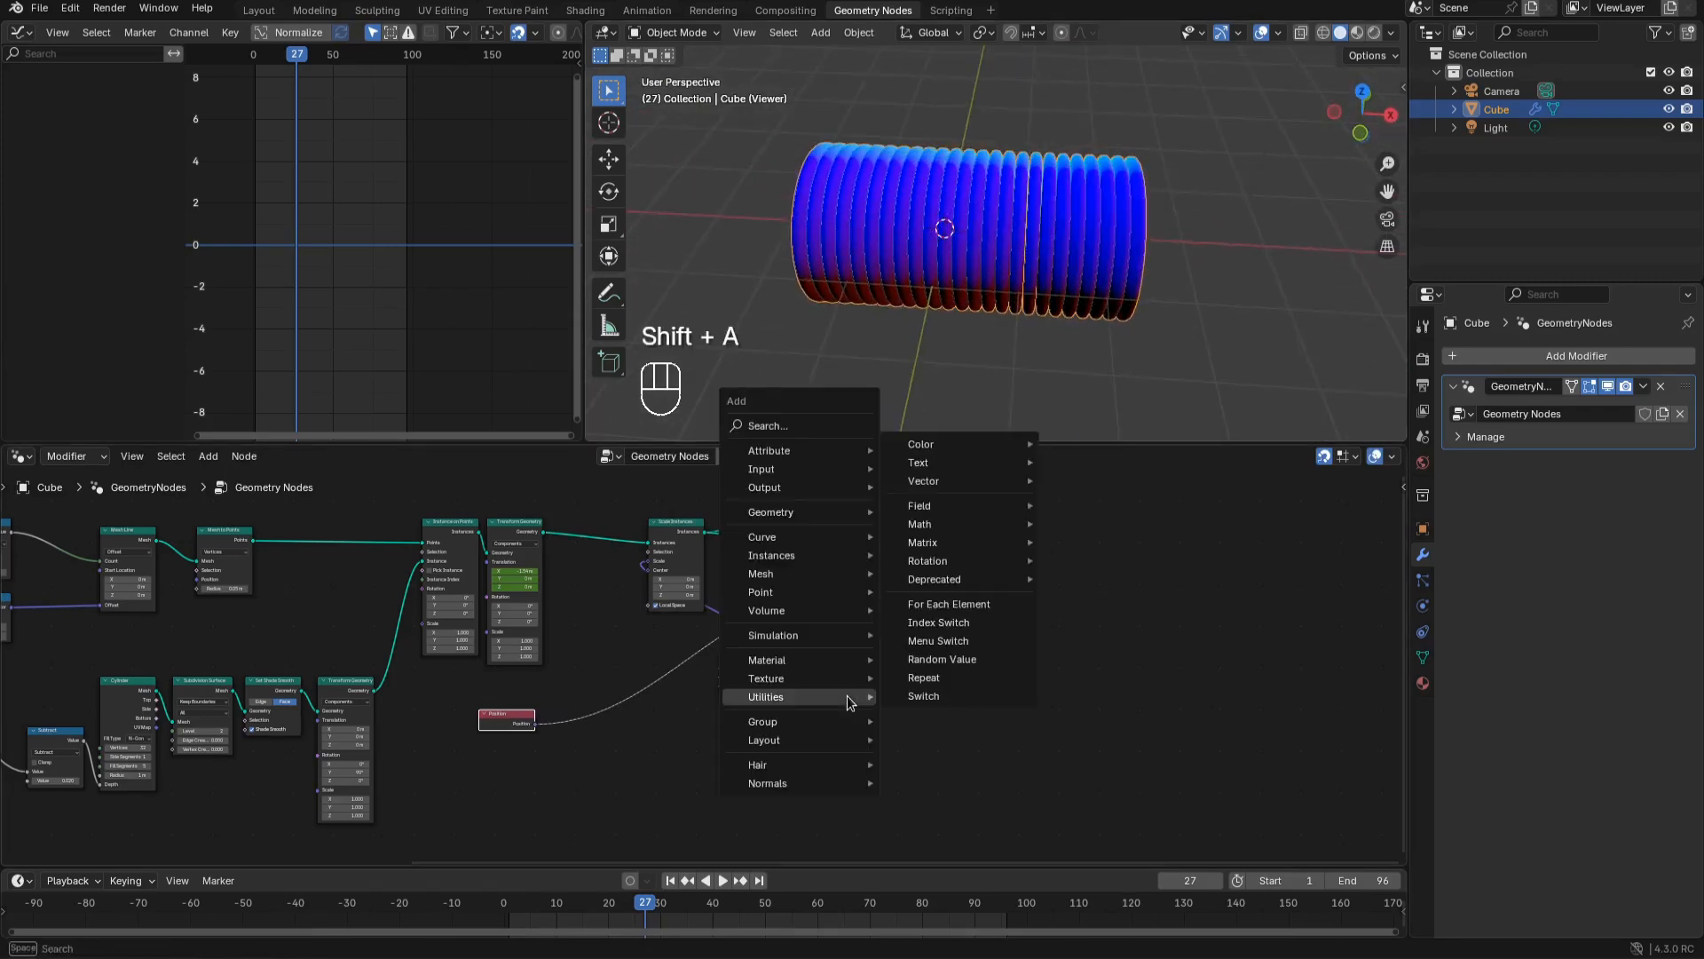
pyautogui.write('rea')
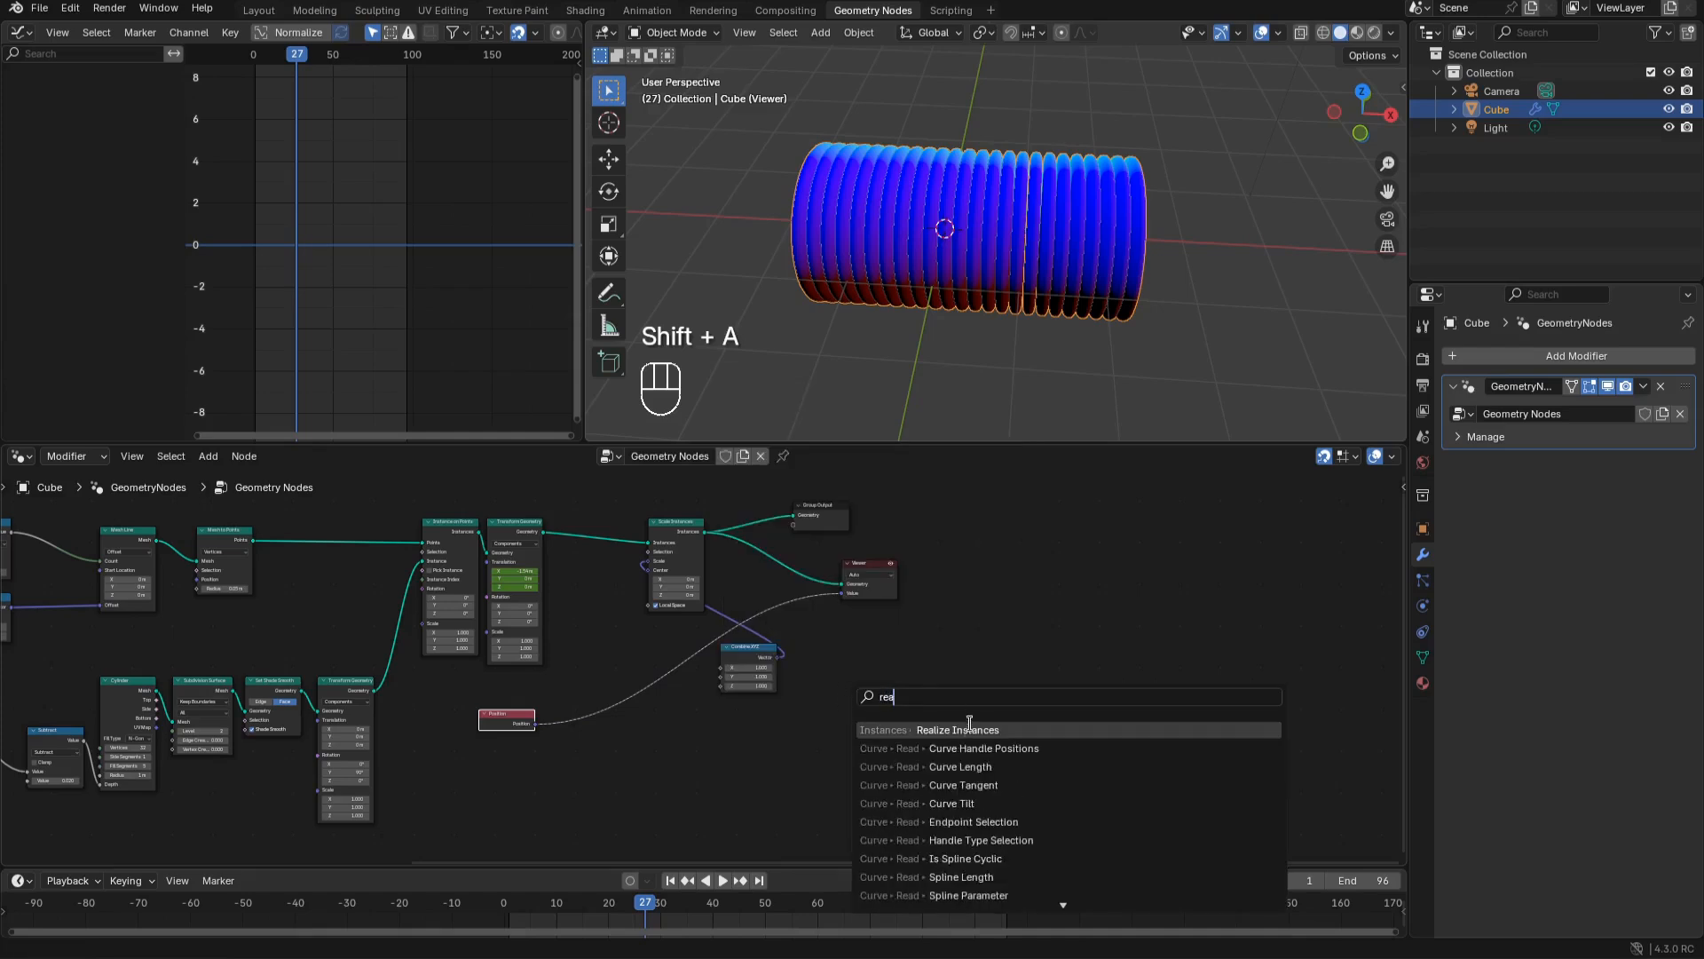
pyautogui.click(964, 726)
pyautogui.click(765, 545)
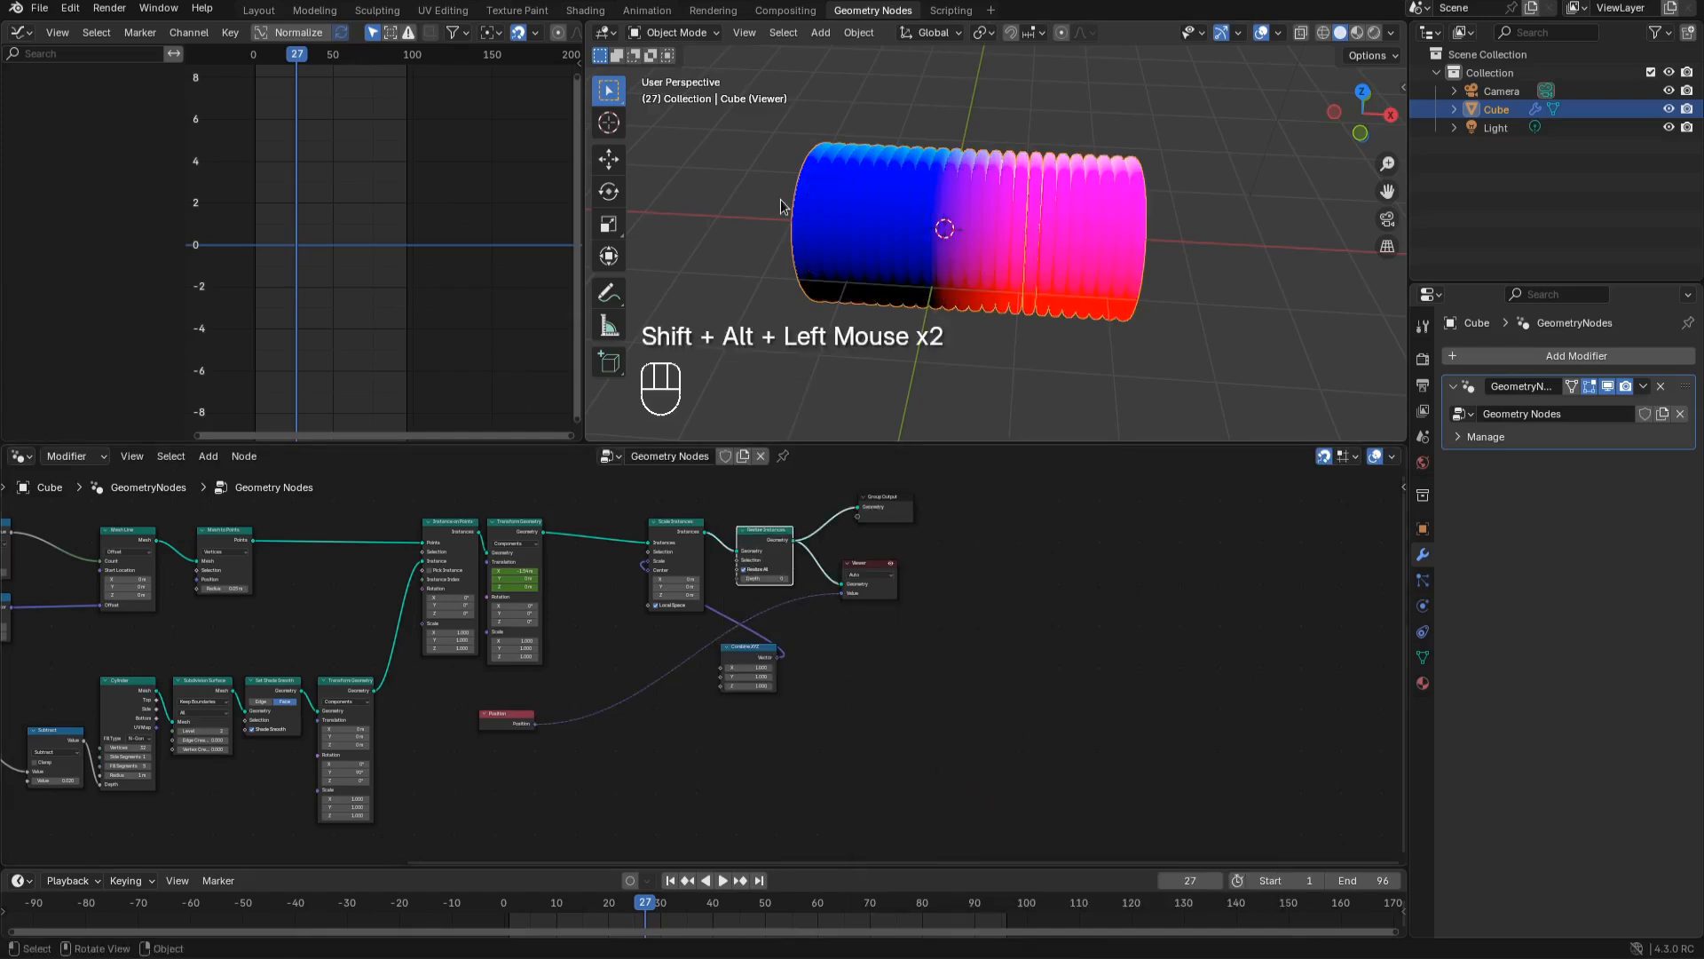
# Try shifting the discs through the animated Transform Geometry node's Translation X while watching the position colors, and undo it
pyautogui.moveTo(781, 206)
pyautogui.mouseDown(button='middle')
pyautogui.moveTo(858, 192)
pyautogui.moveTo(923, 136)
pyautogui.moveTo(884, 142)
pyautogui.moveTo(789, 225)
pyautogui.moveTo(767, 201)
pyautogui.mouseUp(button='middle')
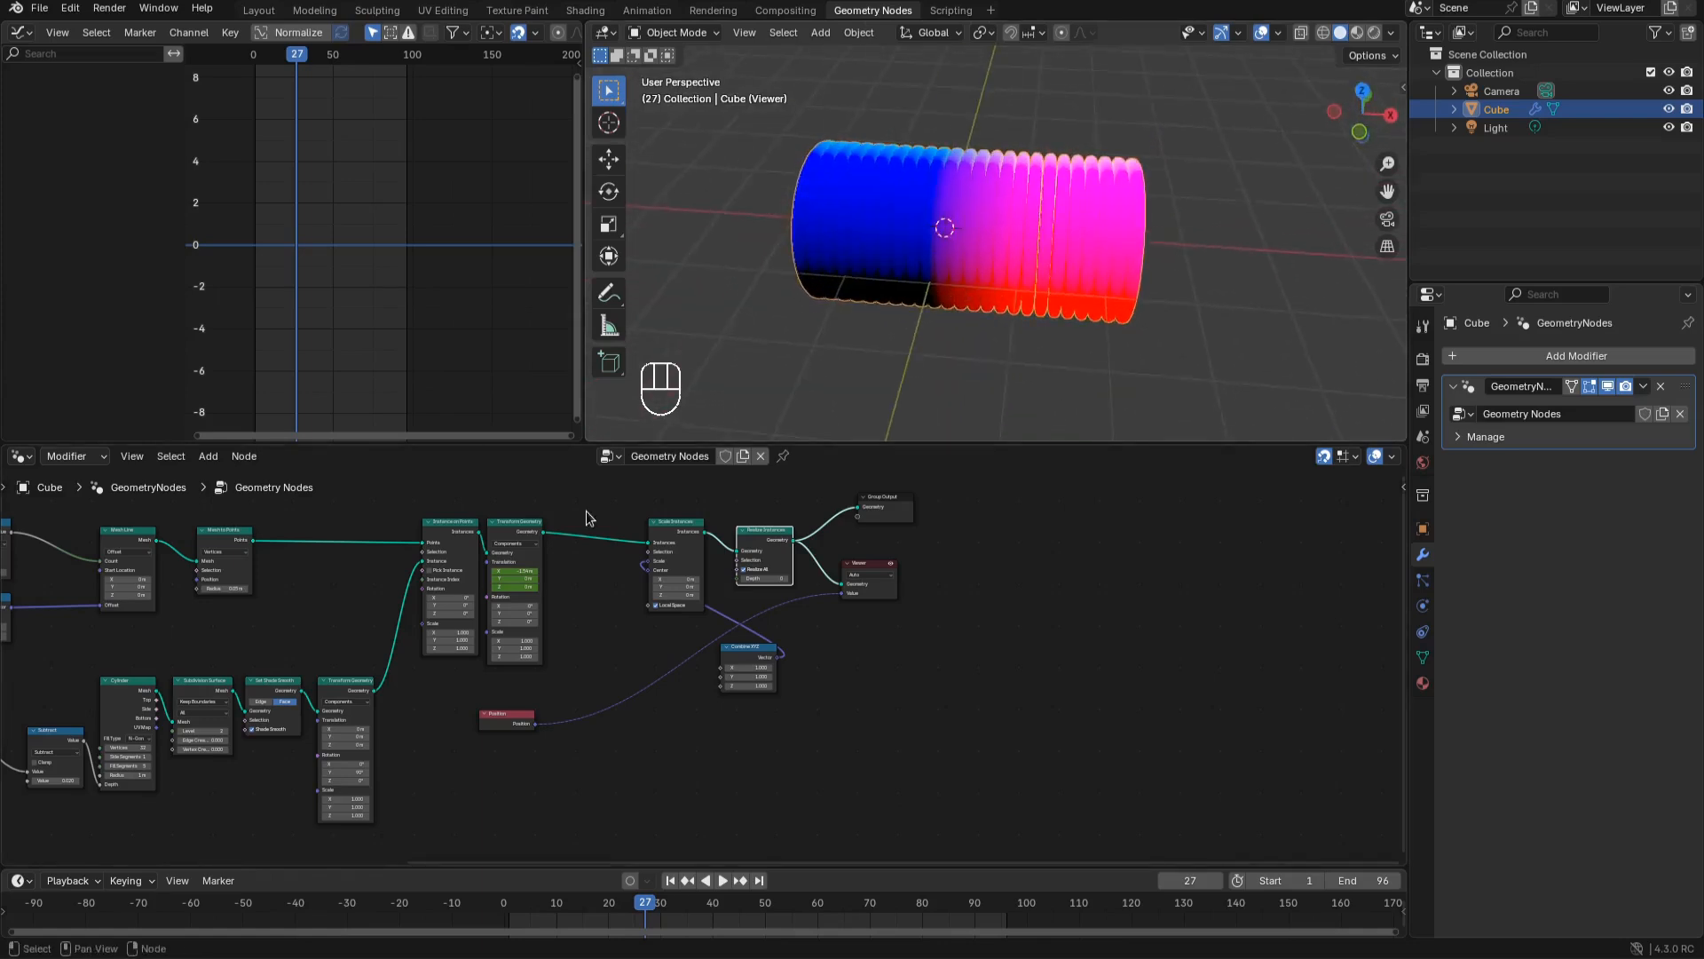
pyautogui.moveTo(521, 571)
pyautogui.mouseDown()
pyautogui.moveTo(568, 570)
pyautogui.moveTo(510, 571)
pyautogui.mouseUp()
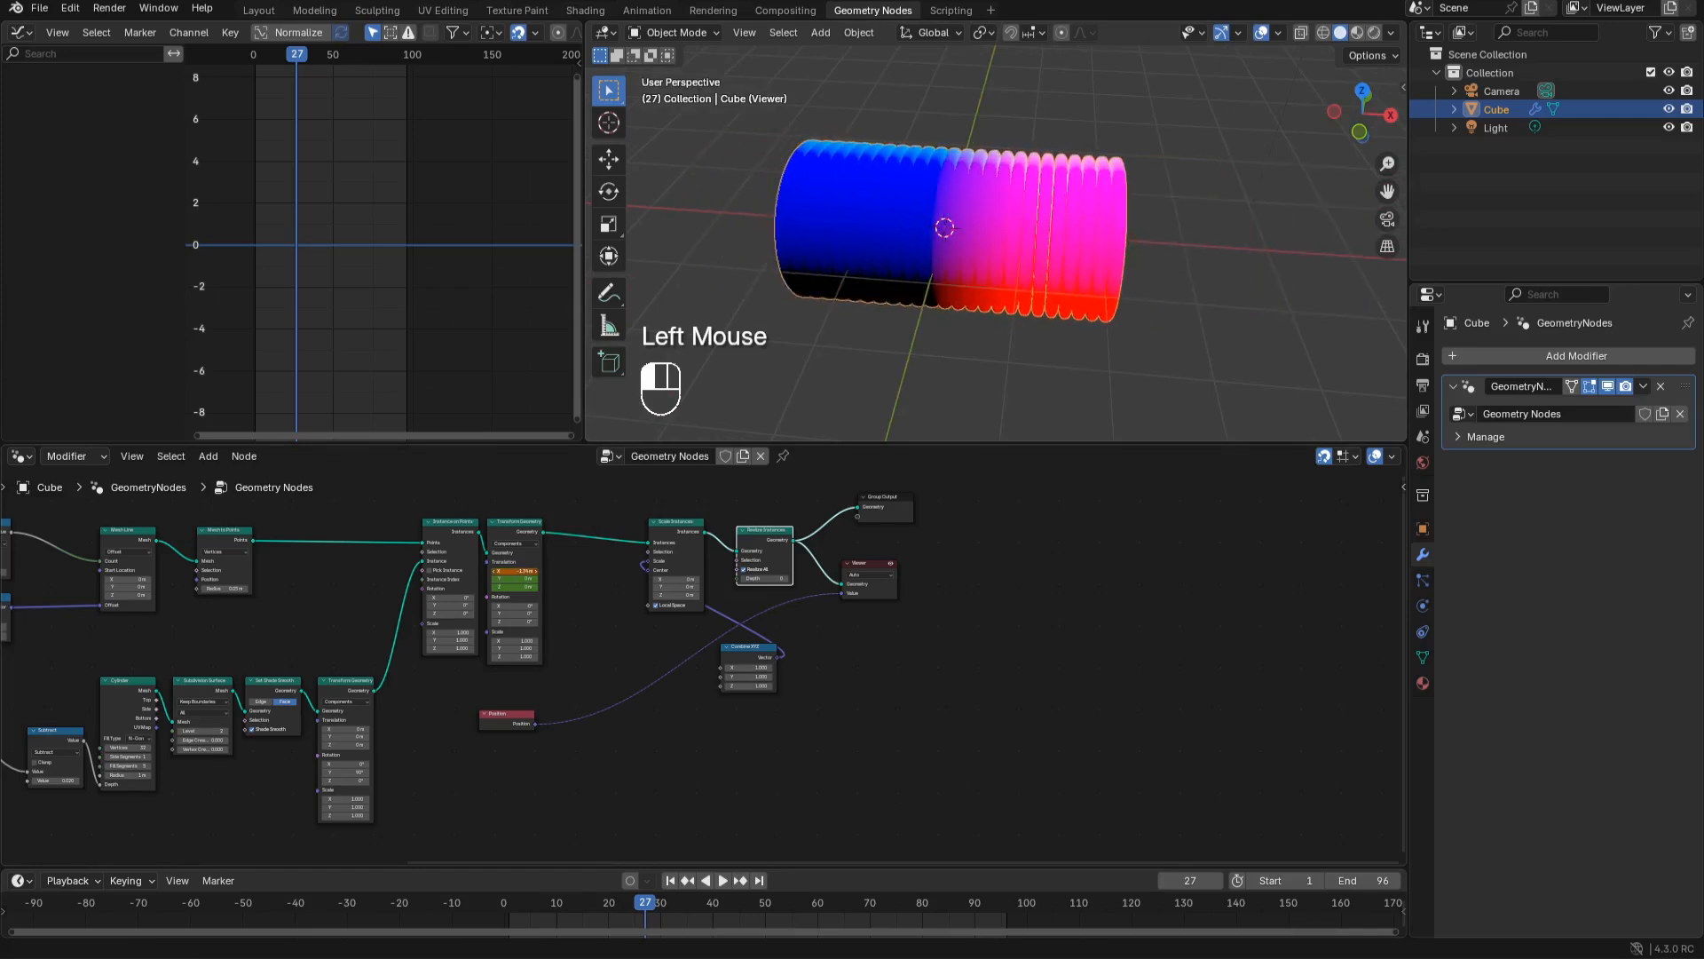
pyautogui.hotkey('ctrl', 'z')
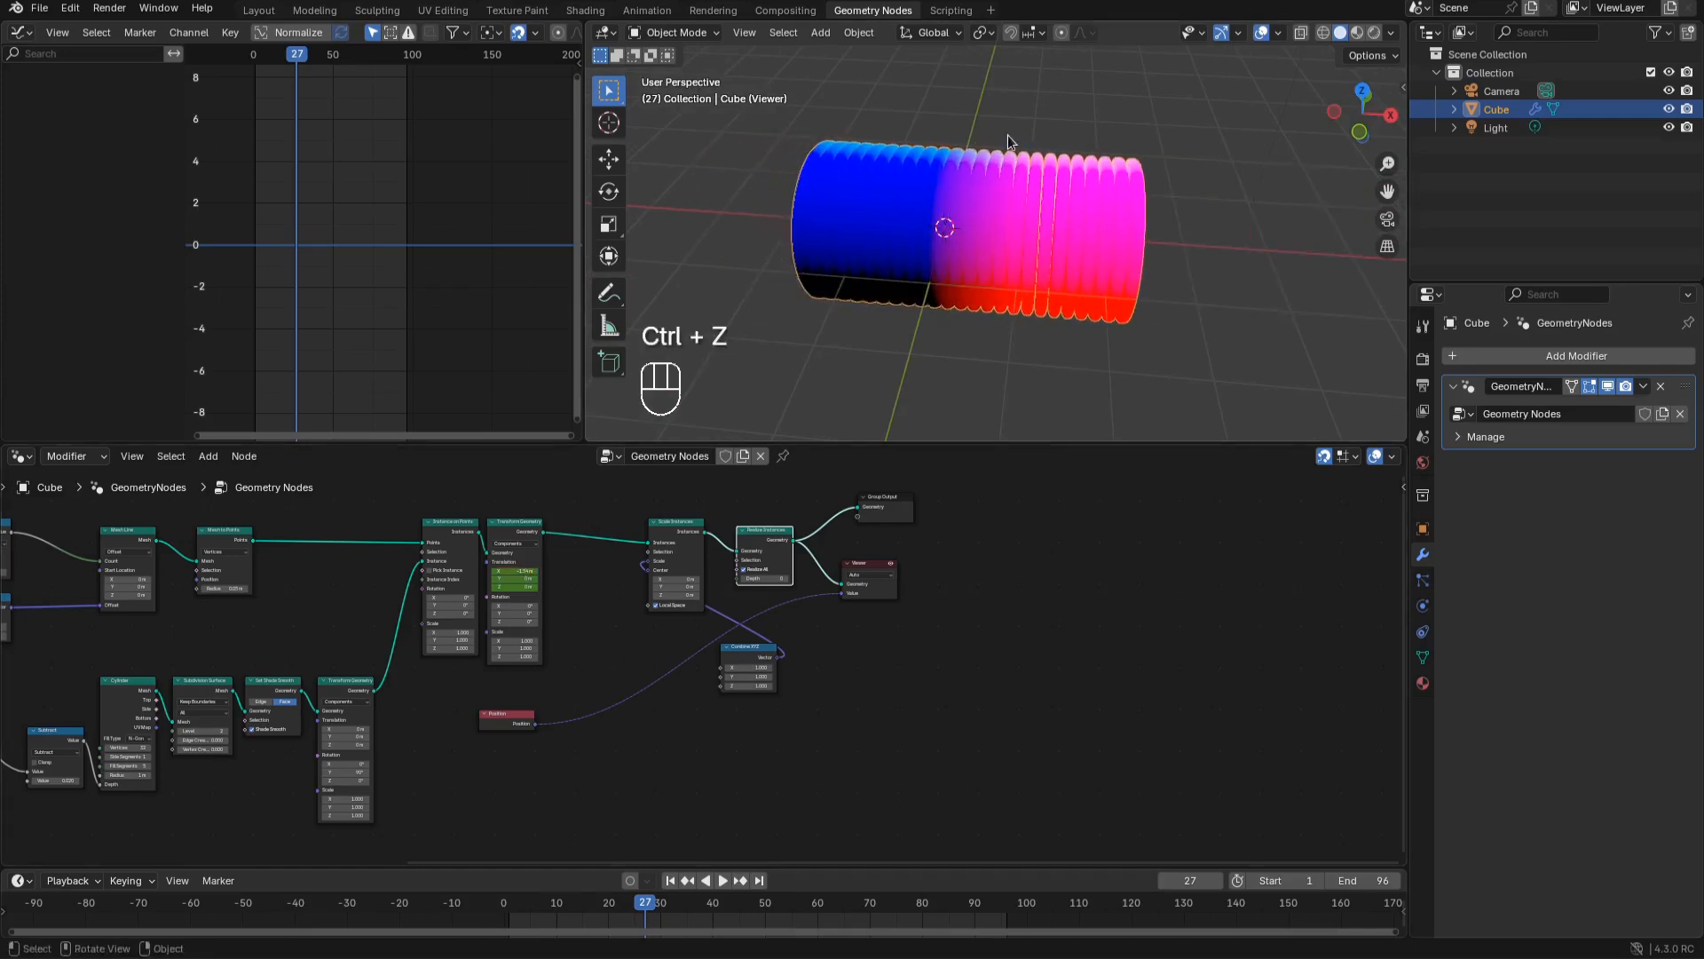
# Insert a Separate XYZ node on the link between the Position node and the Viewer
pyautogui.scroll(2, 927, 226)
pyautogui.moveTo(928, 227); pyautogui.dragTo(934, 200, button='middle')
pyautogui.scroll(2, 674, 631)
pyautogui.hotkey('shift', 'a')
pyautogui.moveTo(538, 786)
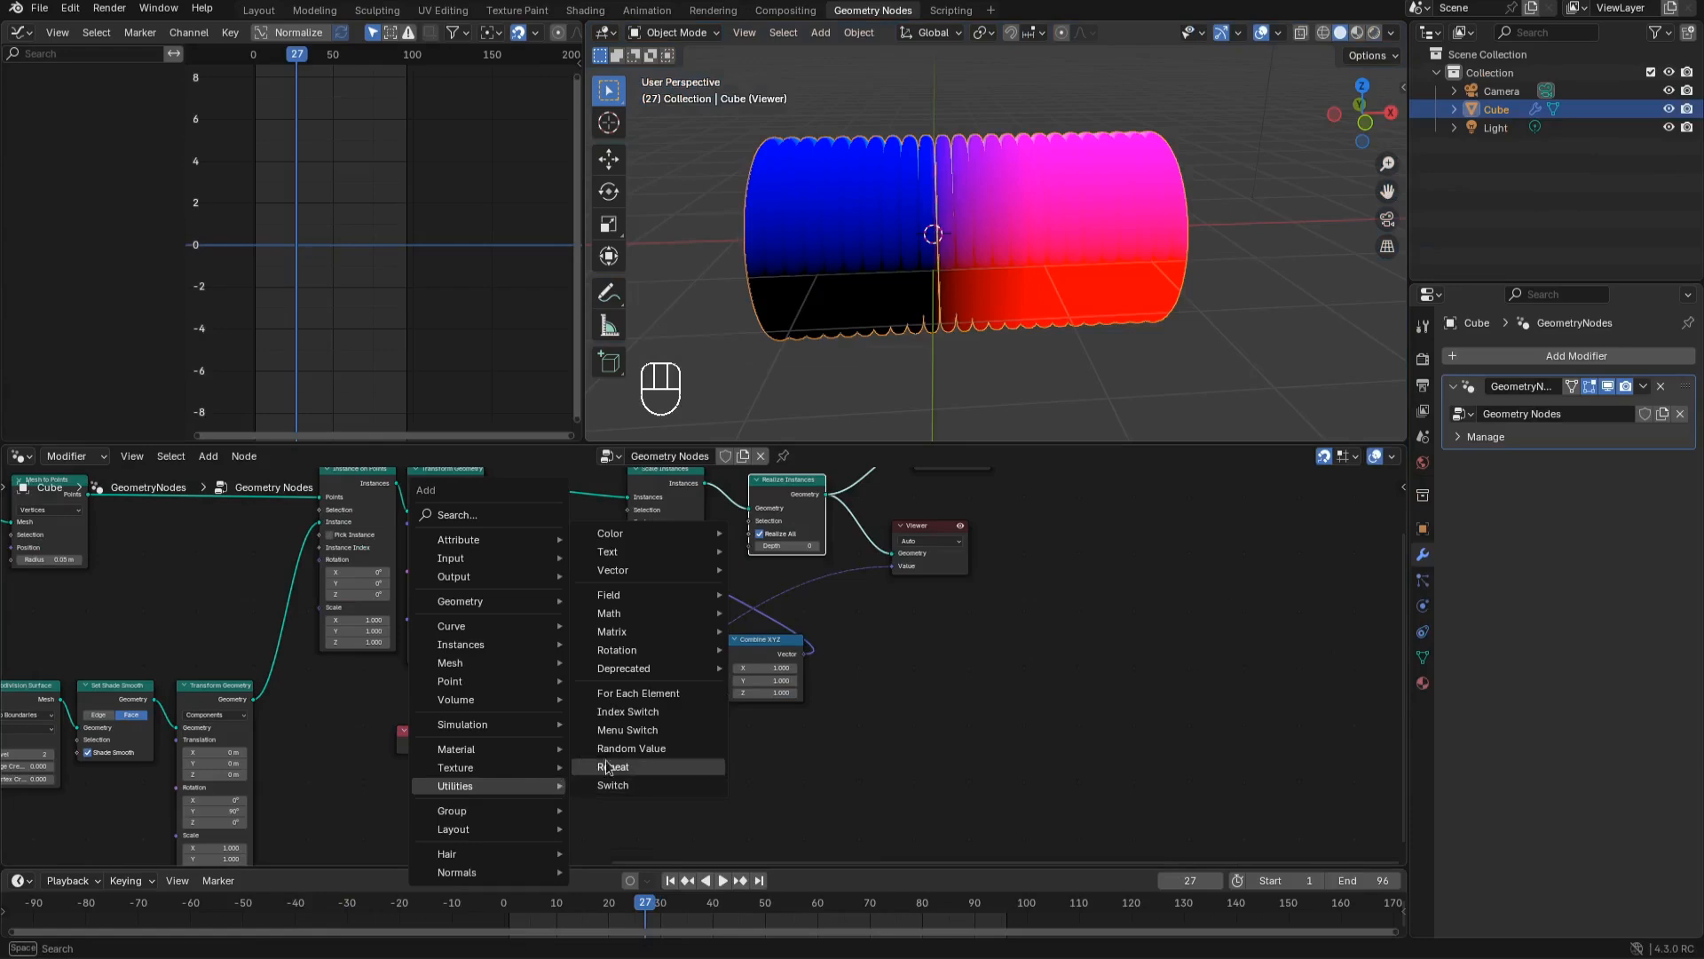
pyautogui.moveTo(674, 573)
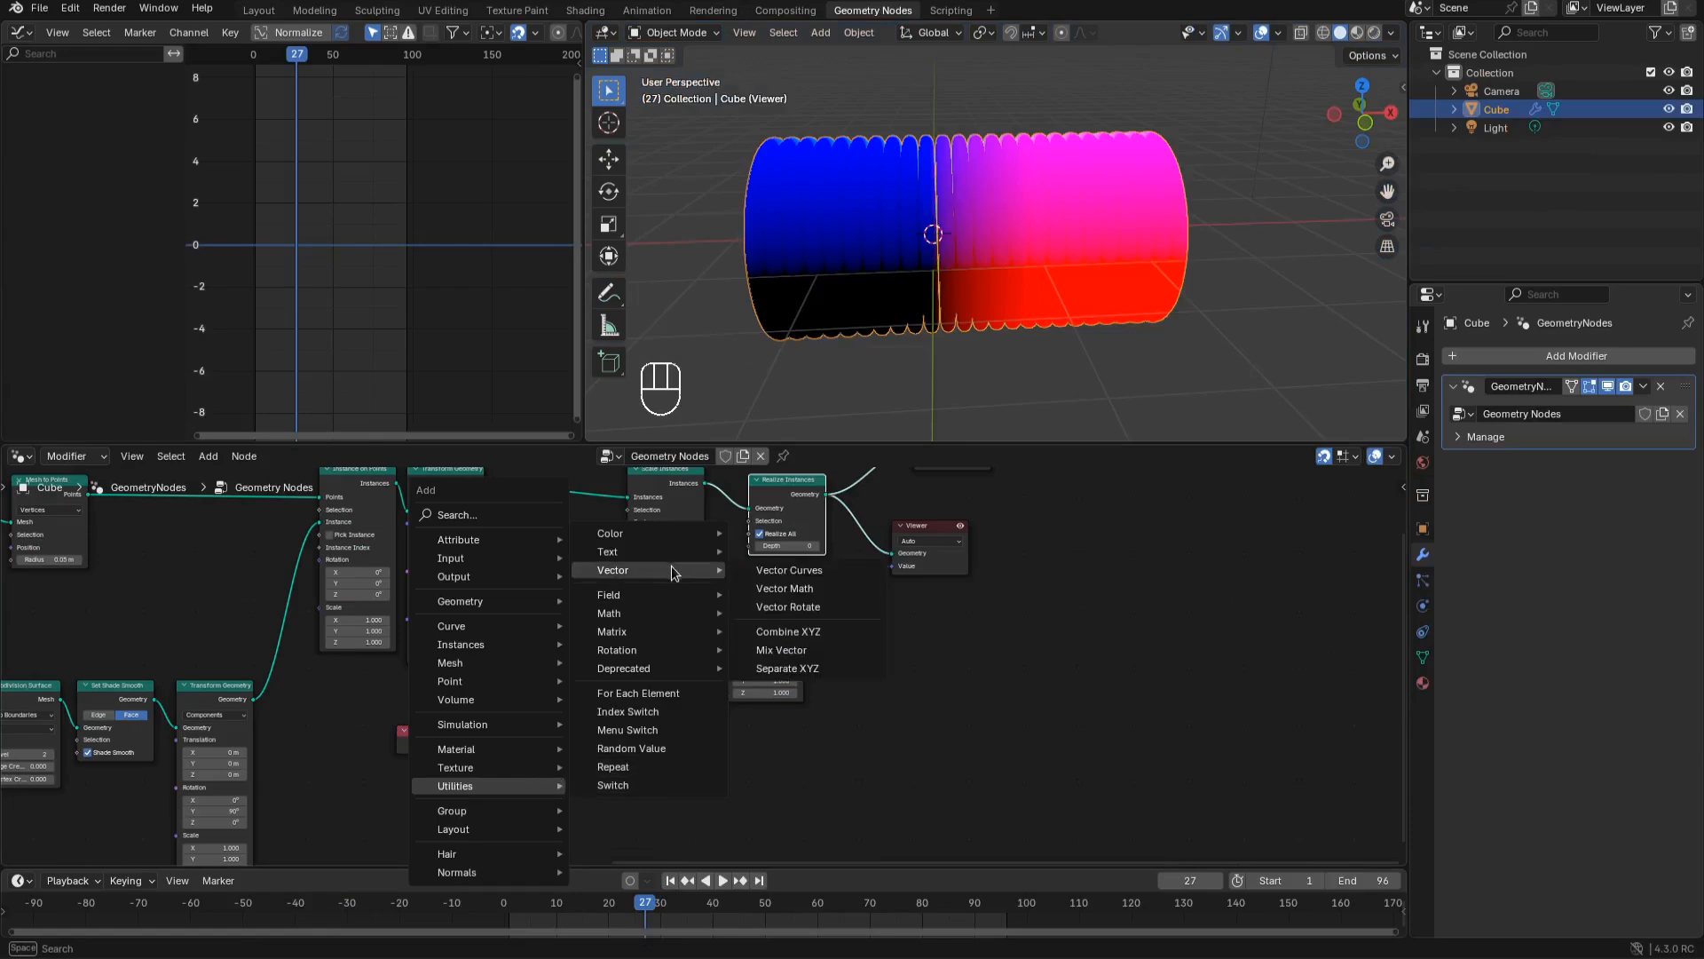
pyautogui.click(803, 668)
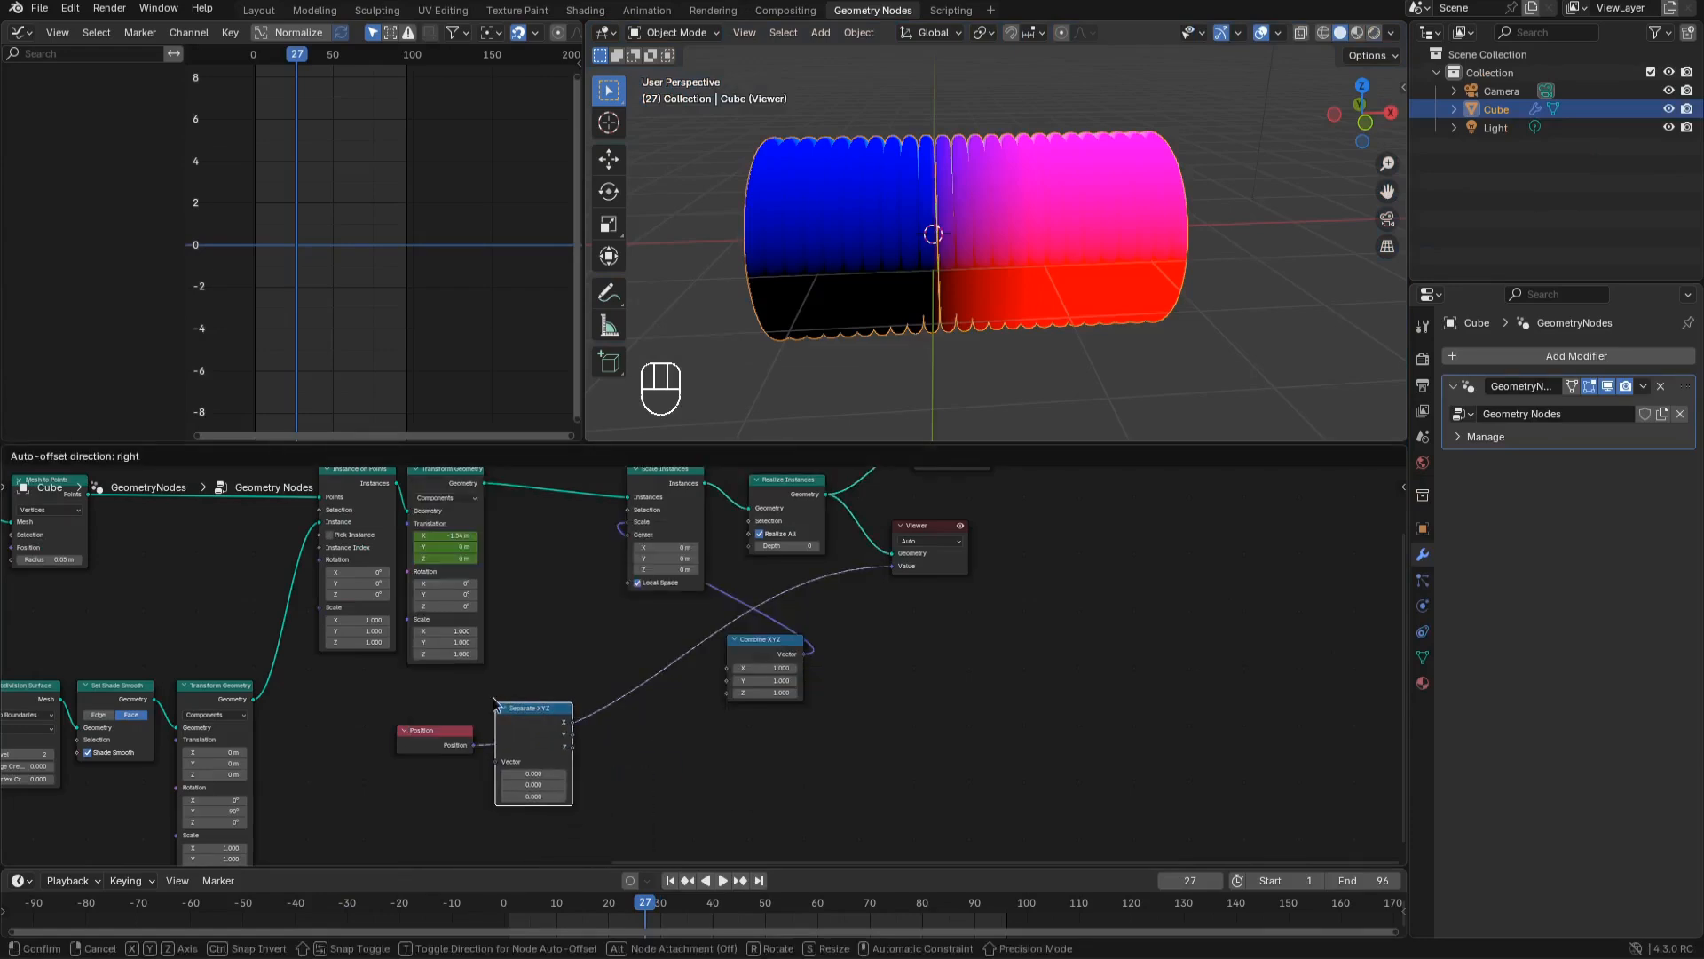
pyautogui.click(494, 702)
# Cycle the Viewer through the Separate XYZ node's Y, Z and X outputs and examine each gradient across the discs
pyautogui.moveTo(951, 219); pyautogui.dragTo(928, 274, button='middle')
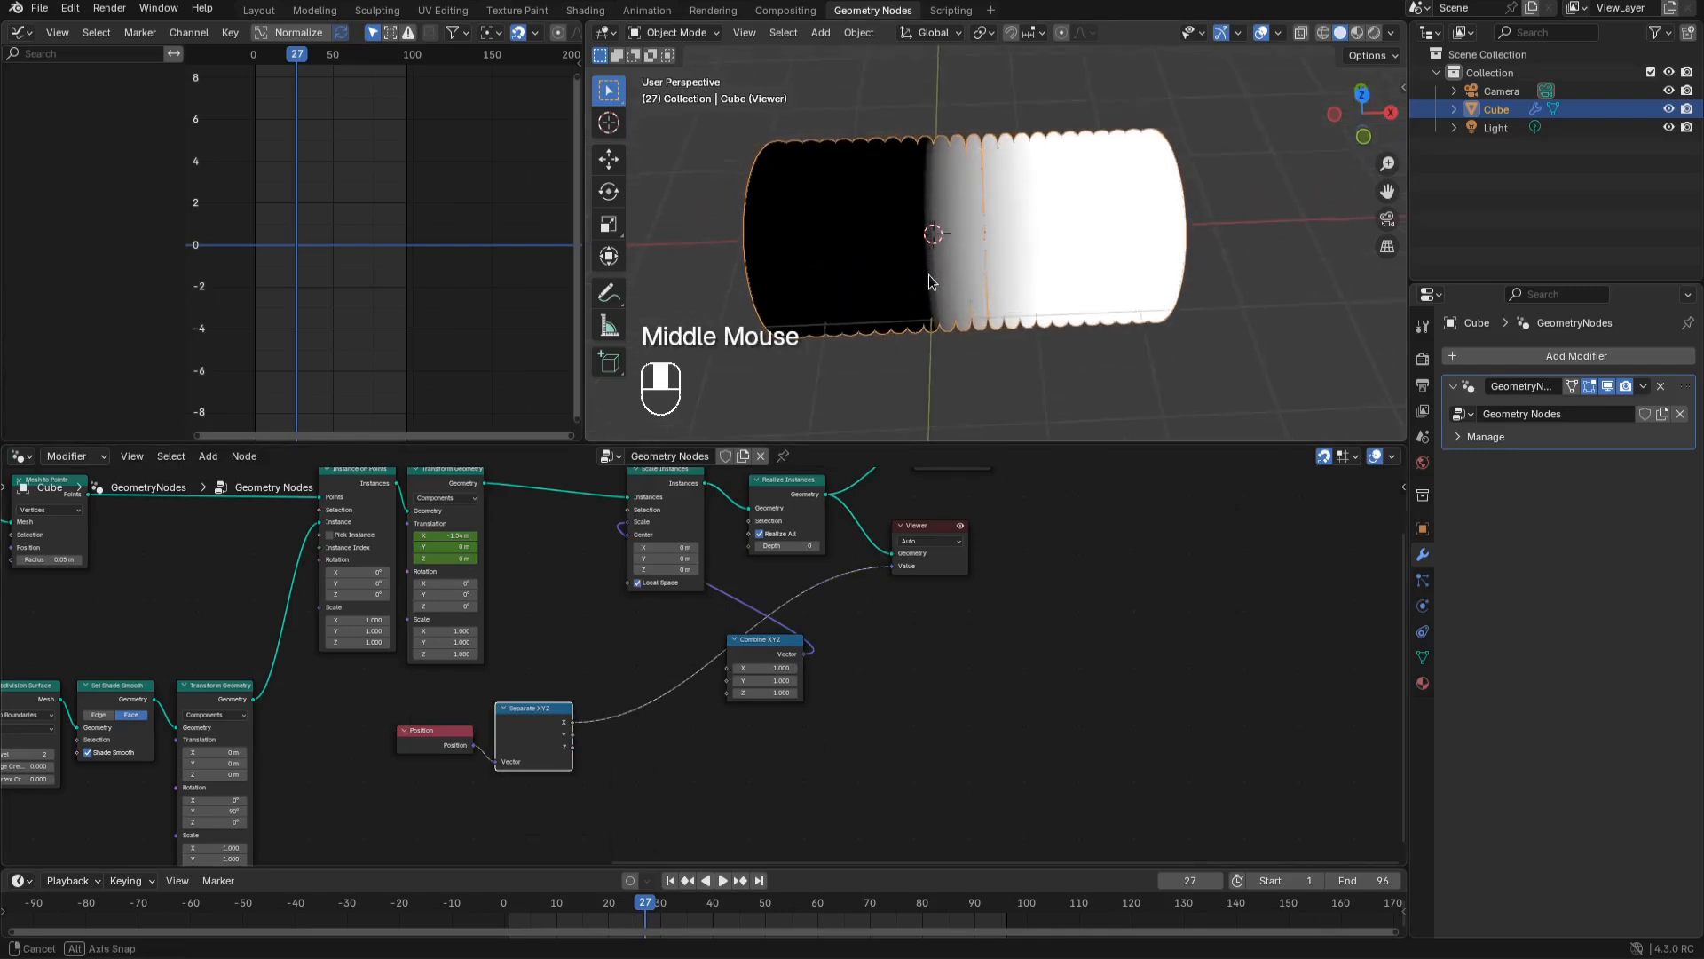
pyautogui.keyDown('ctrl'); pyautogui.keyDown('shift'); pyautogui.click(548, 744); pyautogui.keyUp('shift'); pyautogui.keyUp('ctrl')
pyautogui.moveTo(744, 305)
pyautogui.mouseDown(button='middle')
pyautogui.moveTo(858, 262)
pyautogui.moveTo(855, 307)
pyautogui.mouseUp(button='middle')
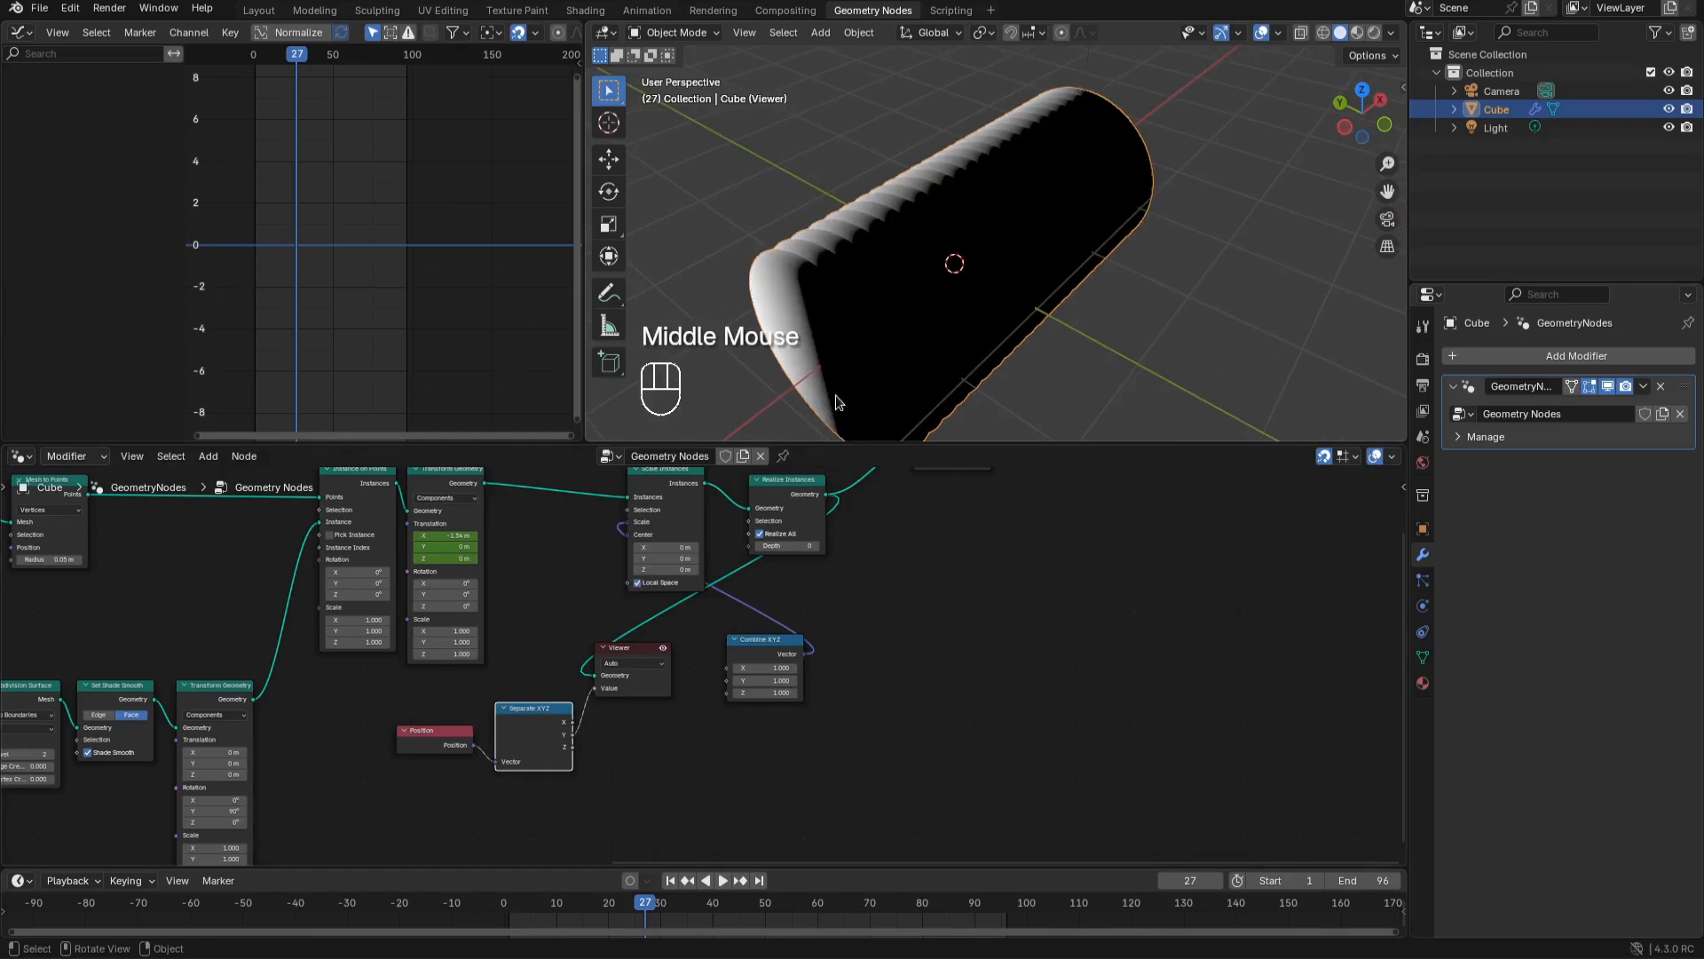
pyautogui.keyDown('ctrl'); pyautogui.keyDown('shift'); pyautogui.click(539, 740); pyautogui.keyUp('shift'); pyautogui.keyUp('ctrl')
pyautogui.keyDown('ctrl'); pyautogui.keyDown('shift'); pyautogui.click(537, 742); pyautogui.keyUp('shift'); pyautogui.keyUp('ctrl')
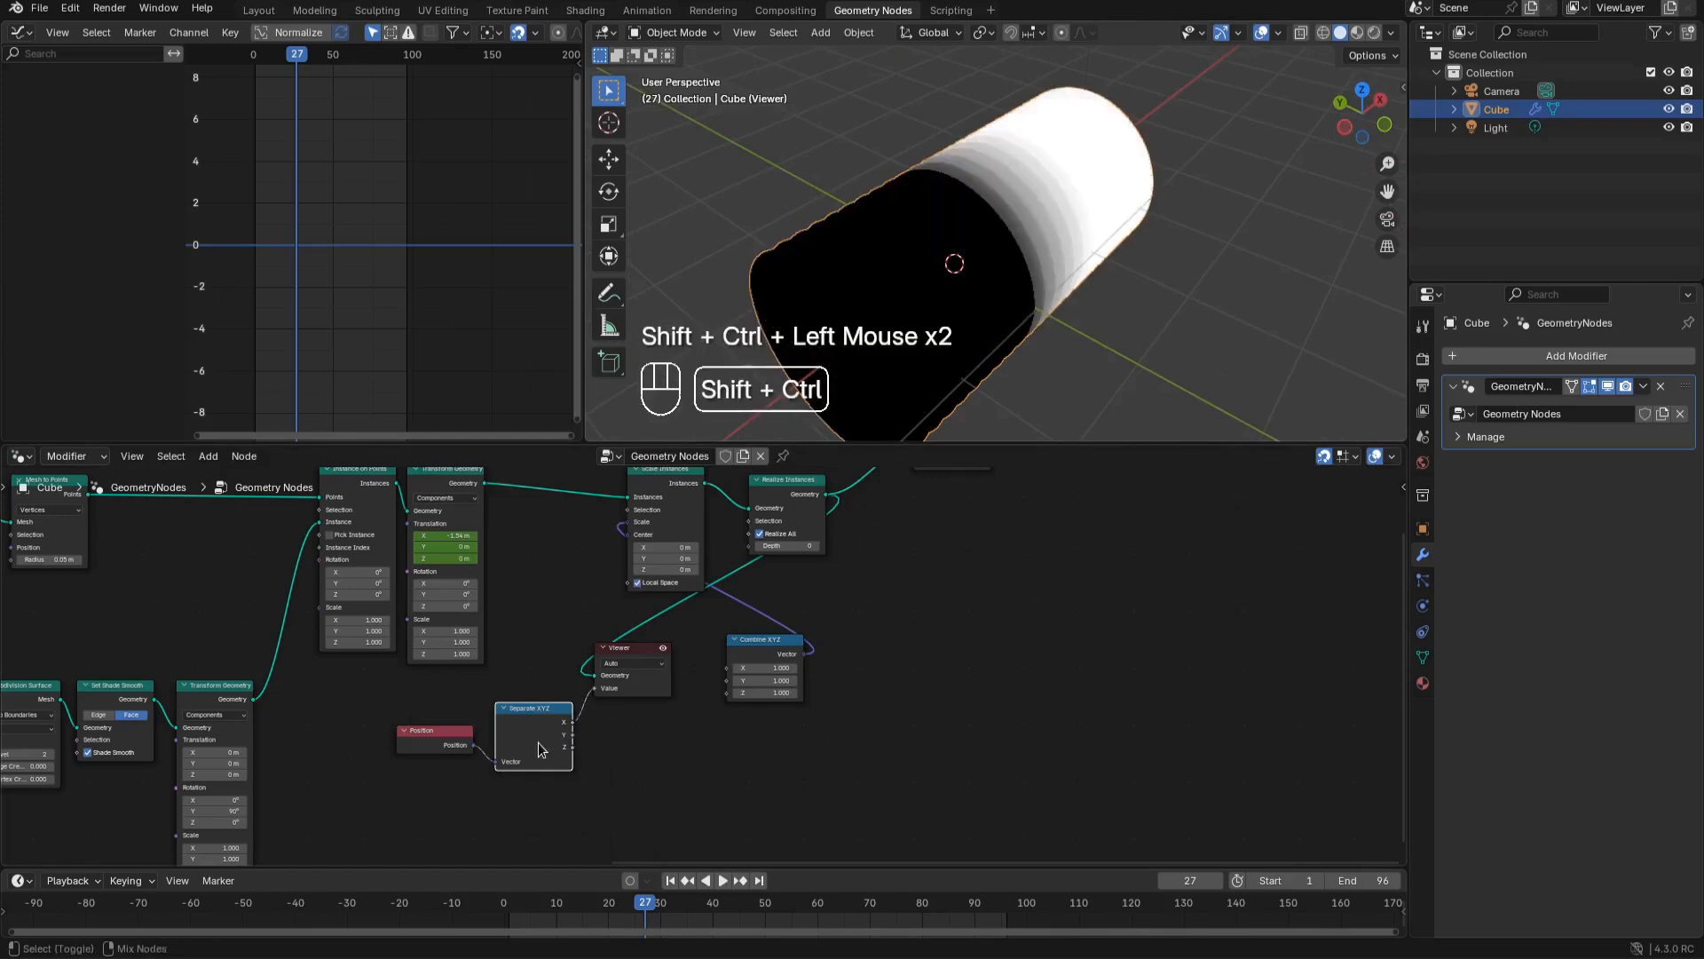
pyautogui.moveTo(1119, 284); pyautogui.dragTo(1005, 263, button='middle')
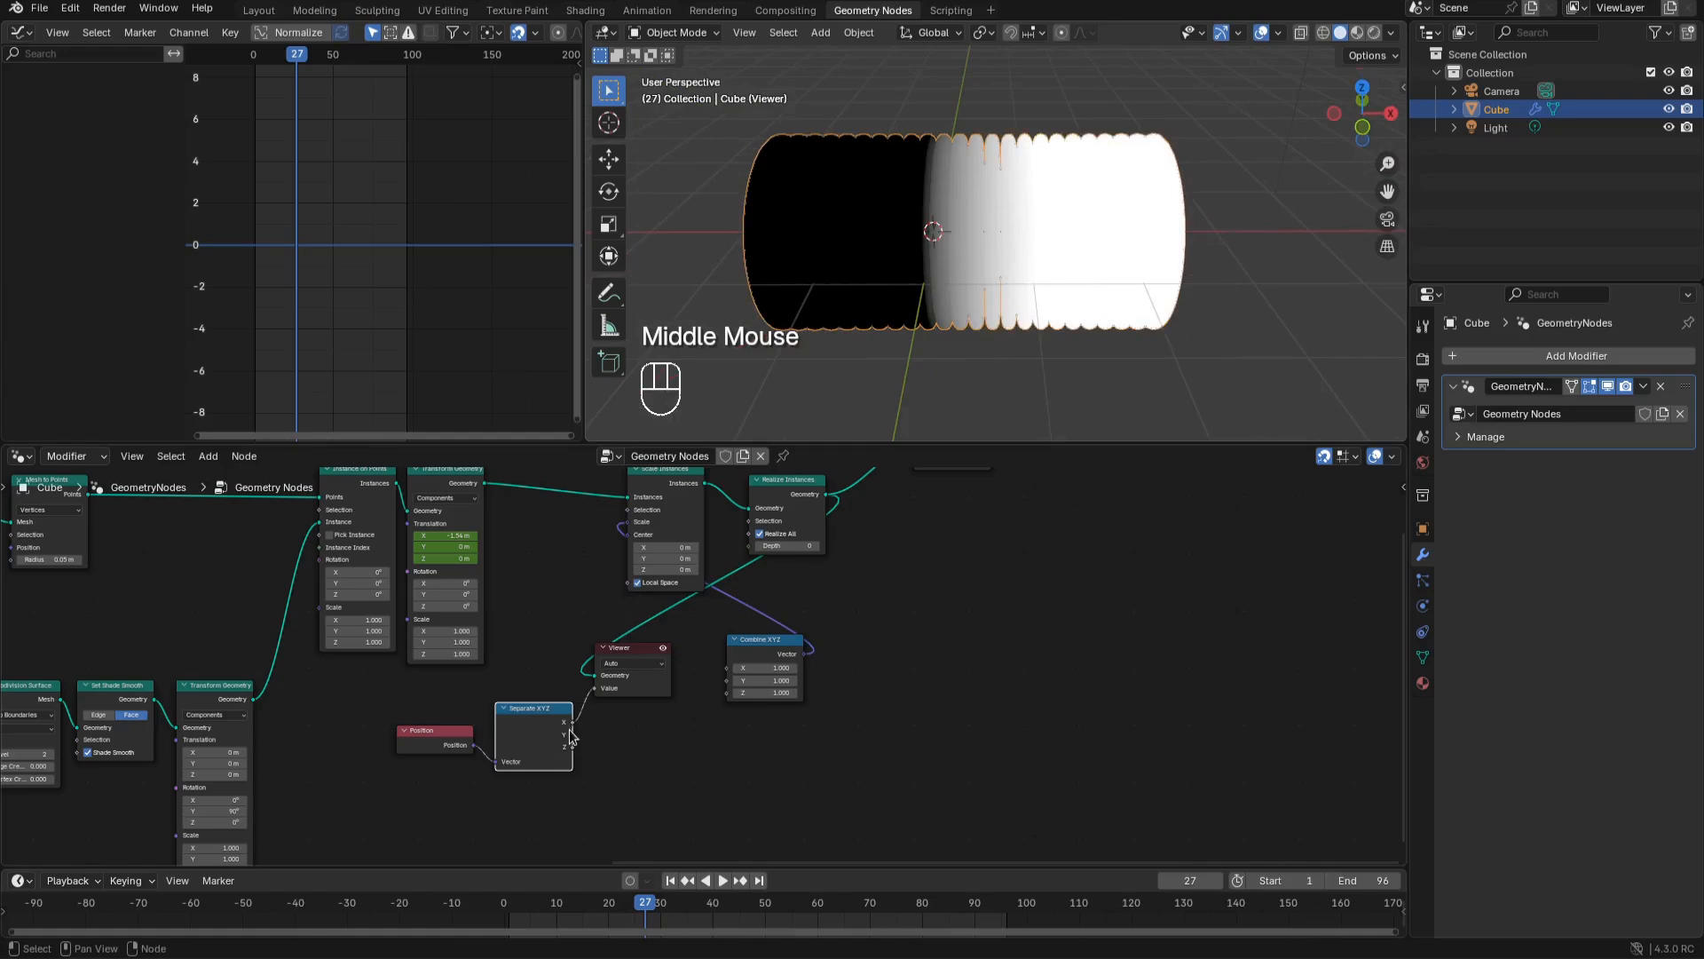
# Feed the Separate XYZ node's X output into the Combine XYZ node's Y and Z inputs, and move Separate XYZ closer to Position
pyautogui.moveTo(722, 687); pyautogui.dragTo(721, 693)
pyautogui.moveTo(636, 699); pyautogui.dragTo(618, 698)
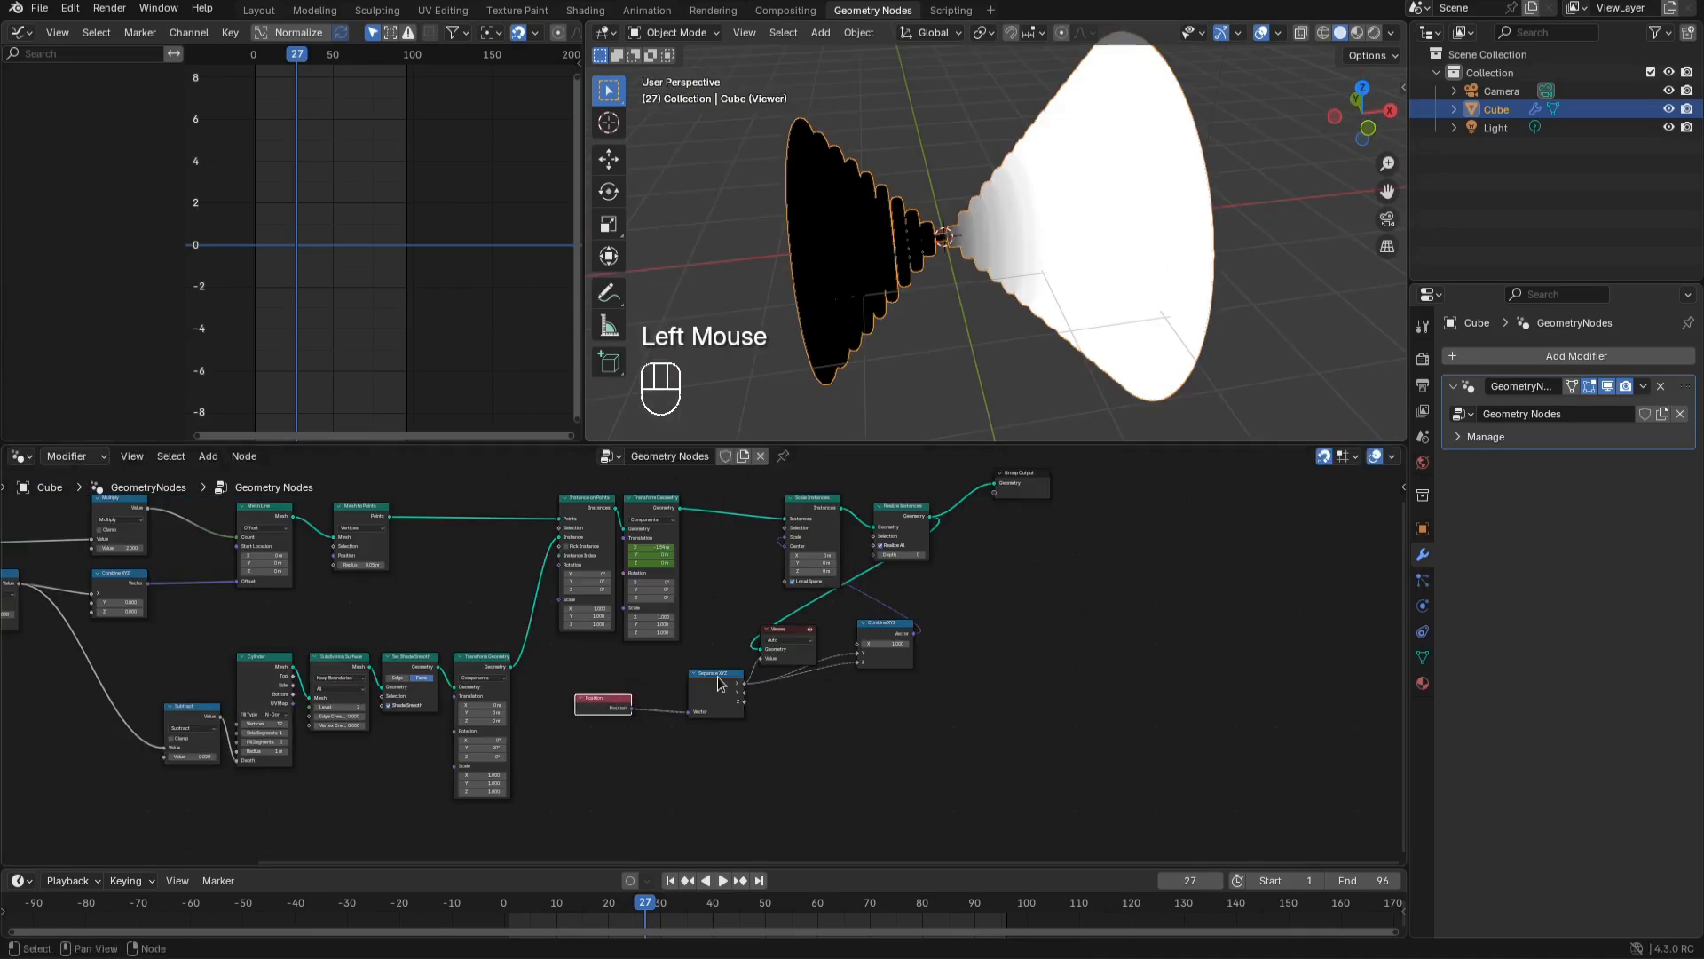
pyautogui.click(719, 683)
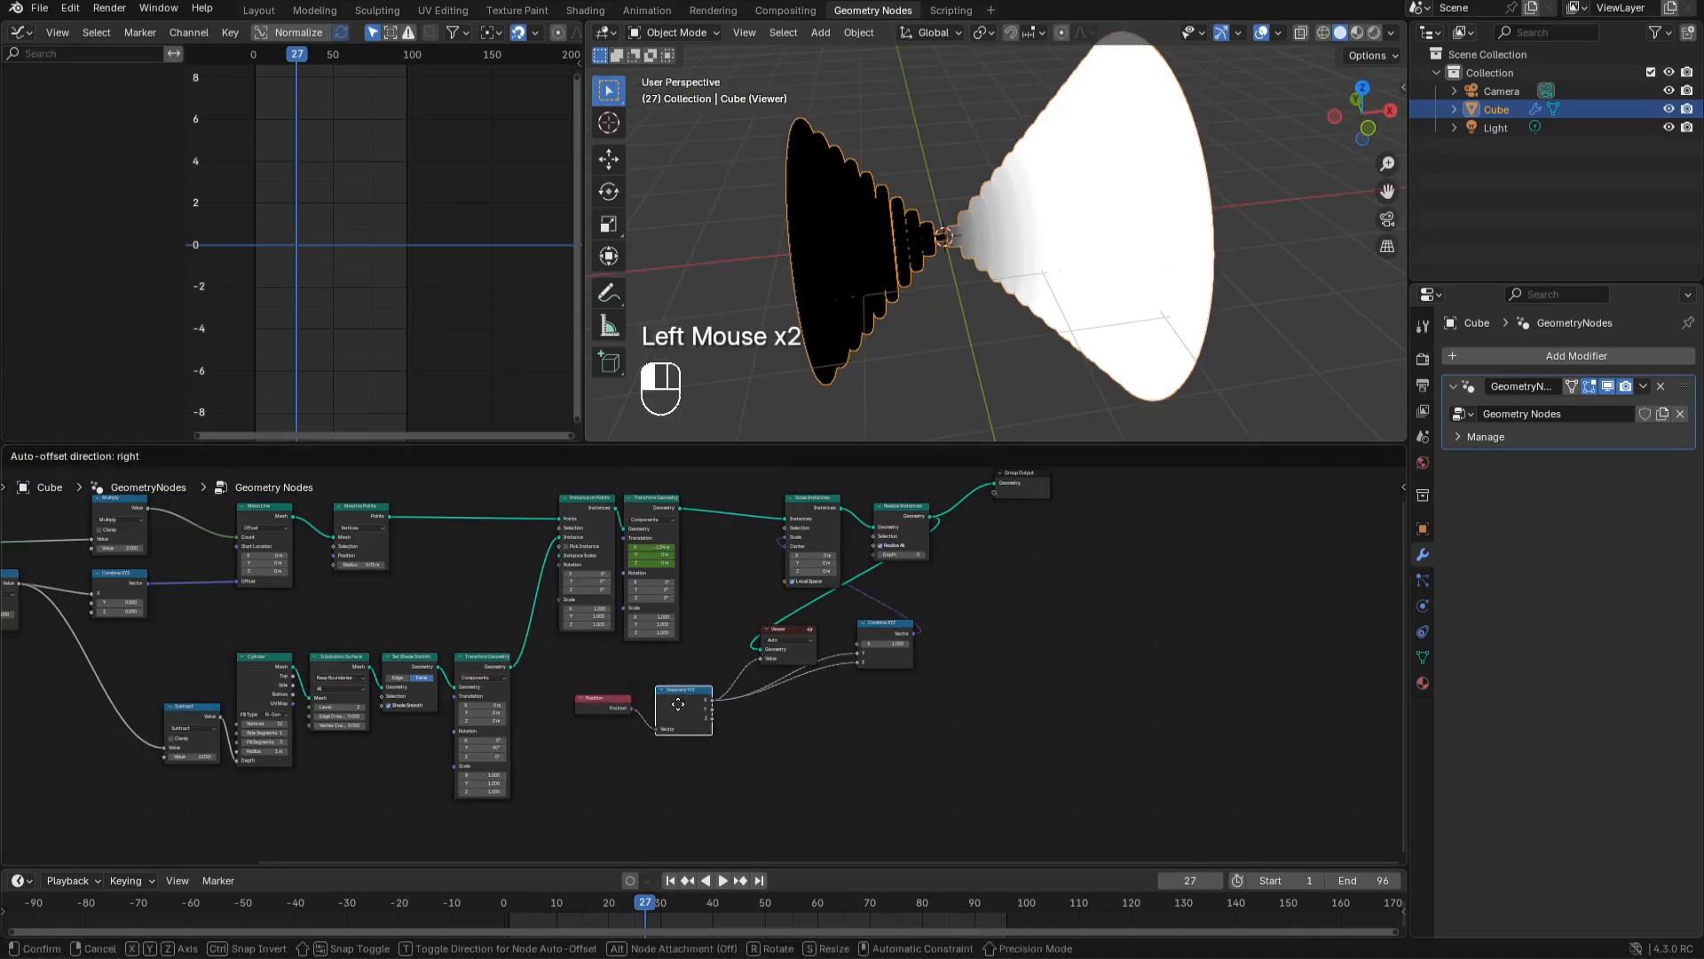
pyautogui.moveTo(719, 683); pyautogui.dragTo(637, 668, button='middle')
# Add a Map Range node and insert it between the Separate XYZ node's X output and the Viewer
pyautogui.scroll(2, 676, 715)
pyautogui.hotkey('shift', 'a')
pyautogui.moveTo(676, 716)
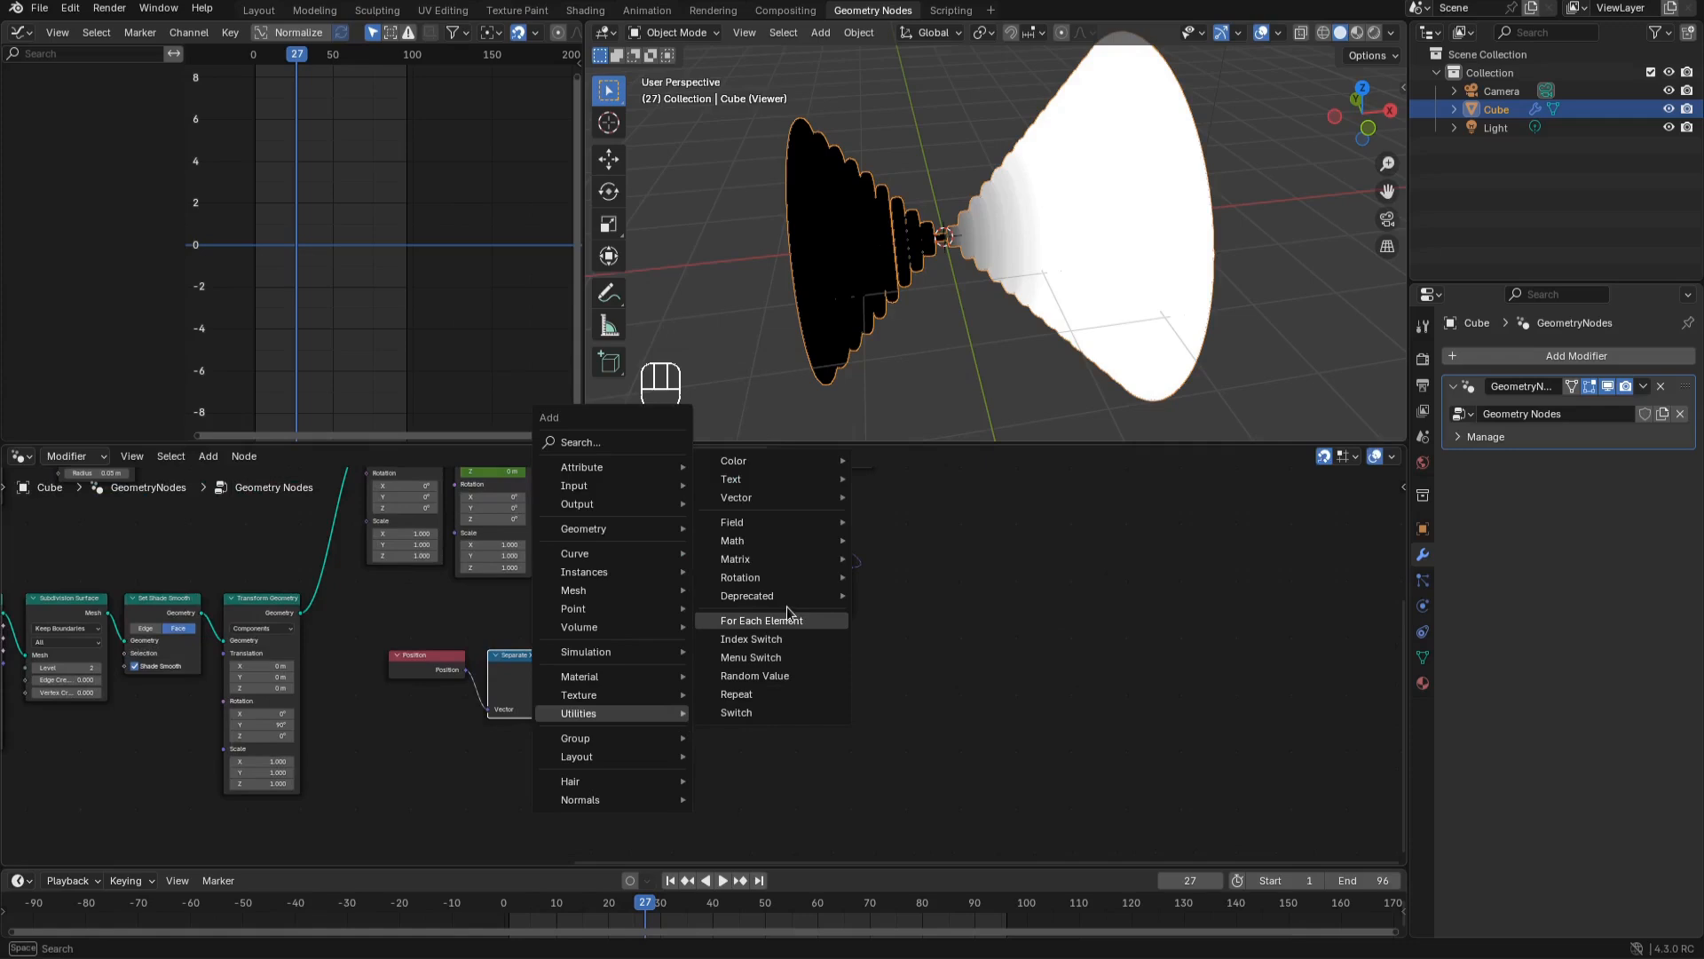
pyautogui.moveTo(732, 541)
pyautogui.click(940, 669)
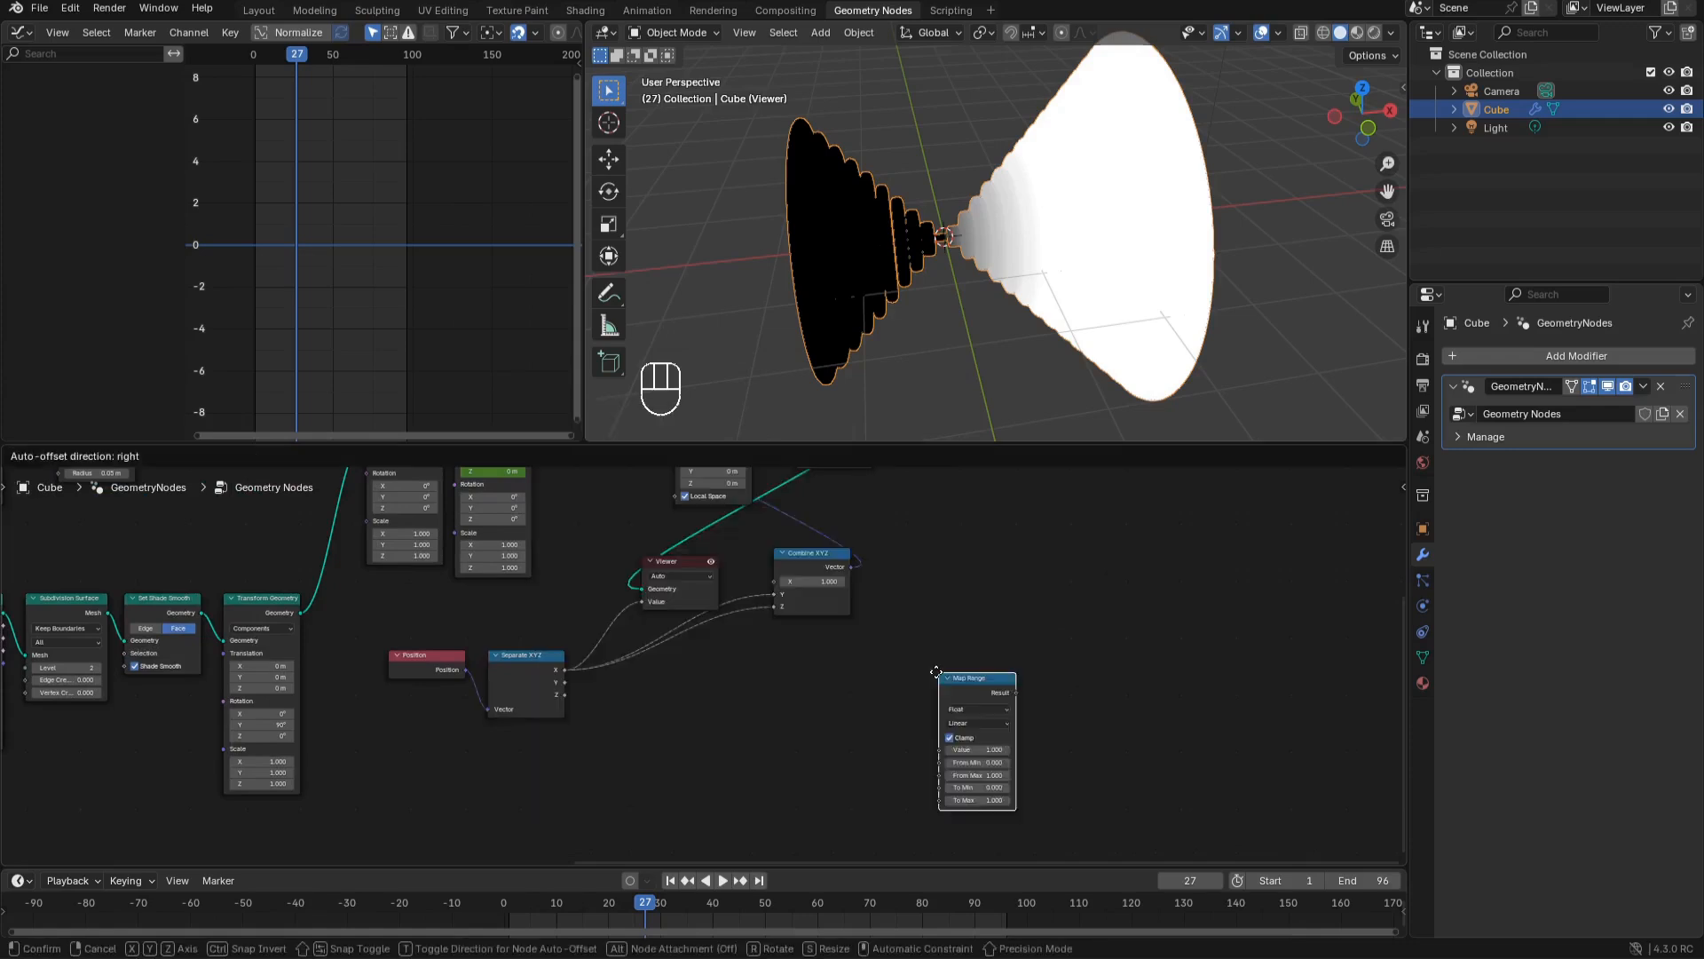
pyautogui.click(589, 646)
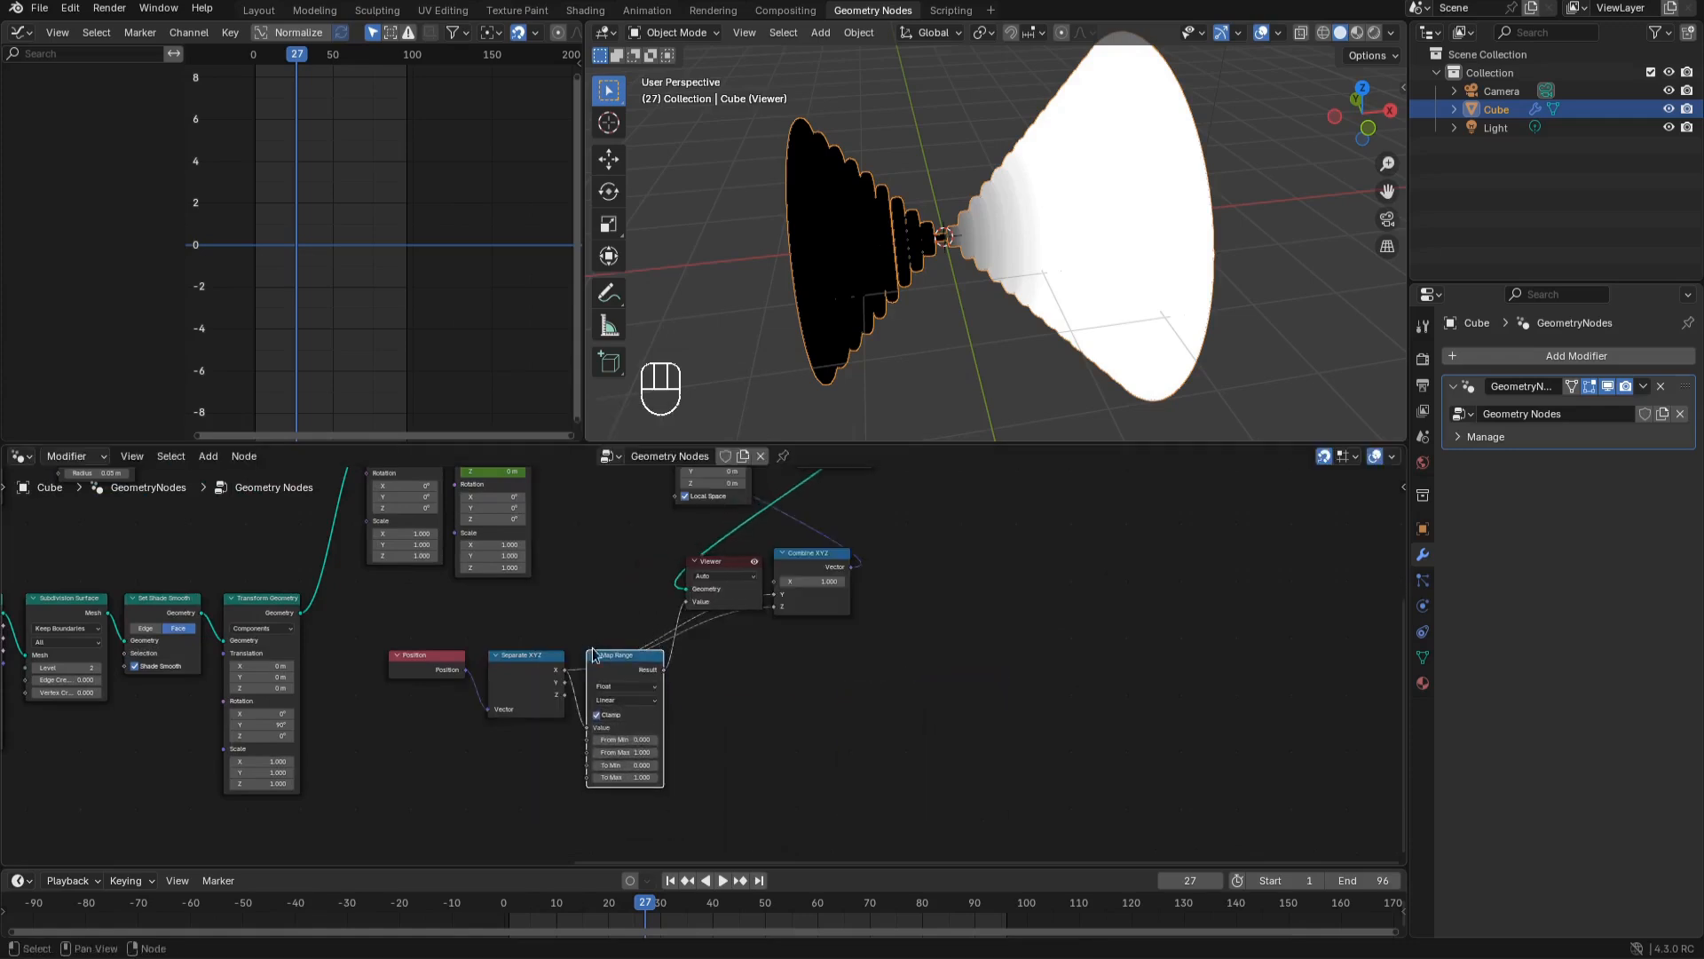
# Set the Map Range node's To Min to 1 and To Max to 0, and feed its result into Combine XYZ's Y and Z
pyautogui.click(627, 765)
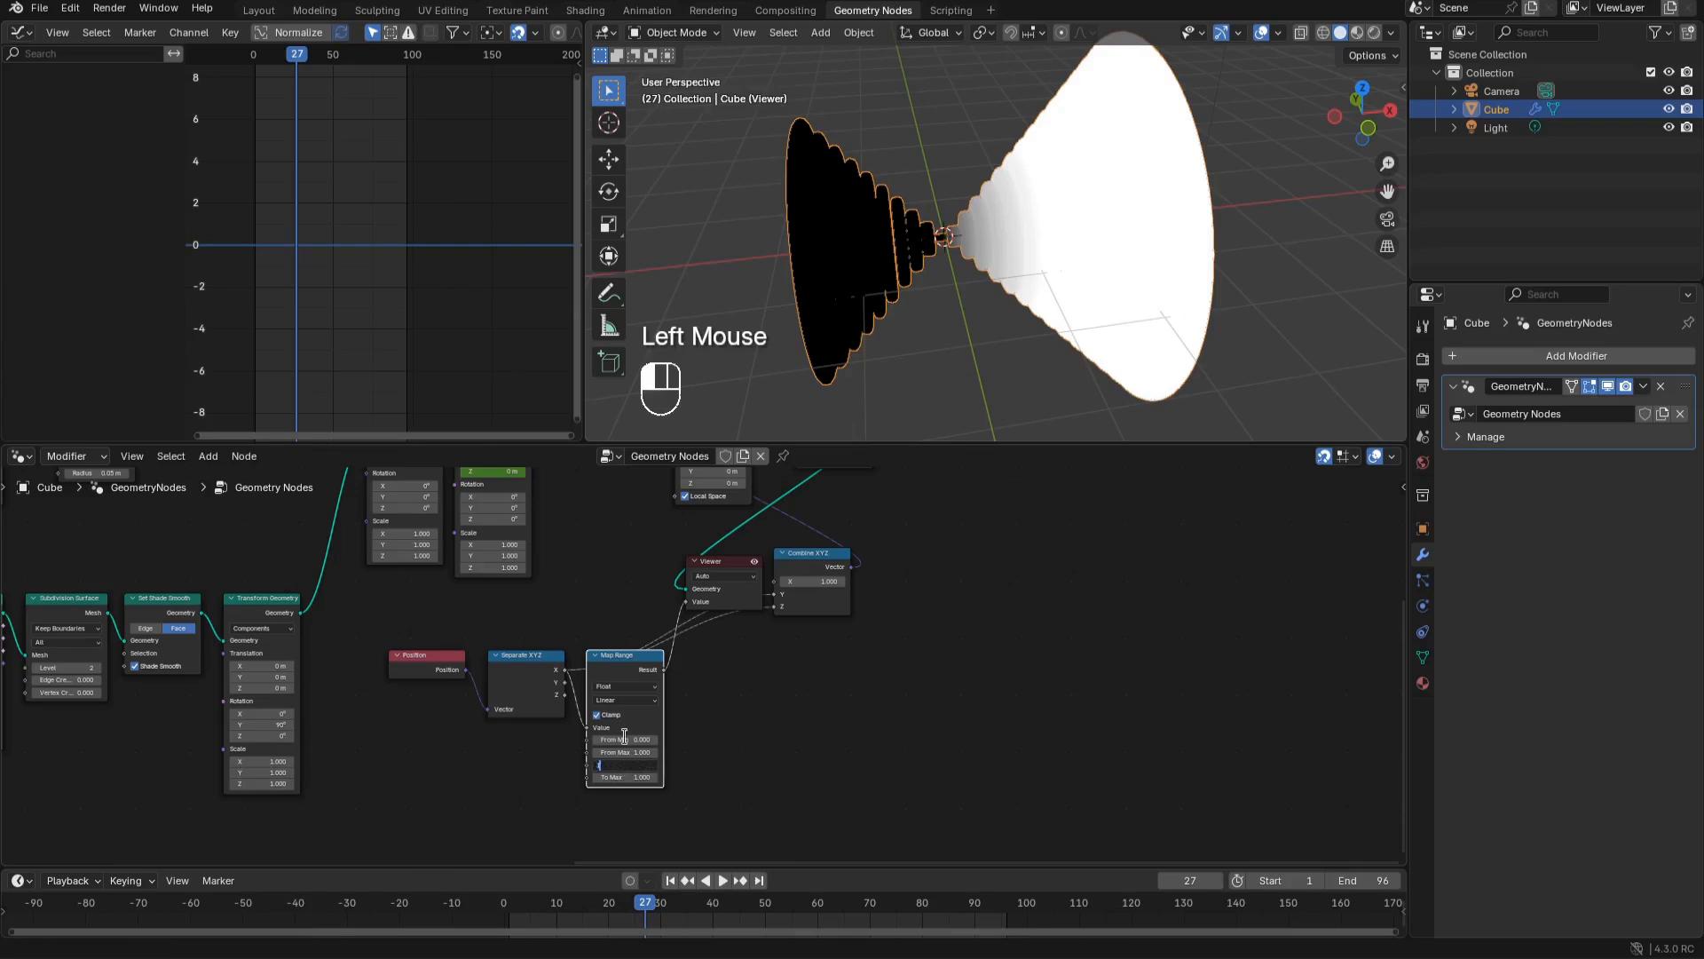
pyautogui.write('1')
pyautogui.press('Tab')
pyautogui.write('0')
pyautogui.press('Return')
pyautogui.moveTo(664, 669); pyautogui.dragTo(775, 607)
# Tuck Separate XYZ under Position, then insert a duplicate of the Subtract node before Map Range and set it to Absolute
pyautogui.moveTo(525, 688); pyautogui.dragTo(426, 723)
pyautogui.moveTo(351, 681); pyautogui.dragTo(608, 662, button='middle')
pyautogui.click(184, 668)
pyautogui.hotkey('shift', 'd')
pyautogui.click(840, 673)
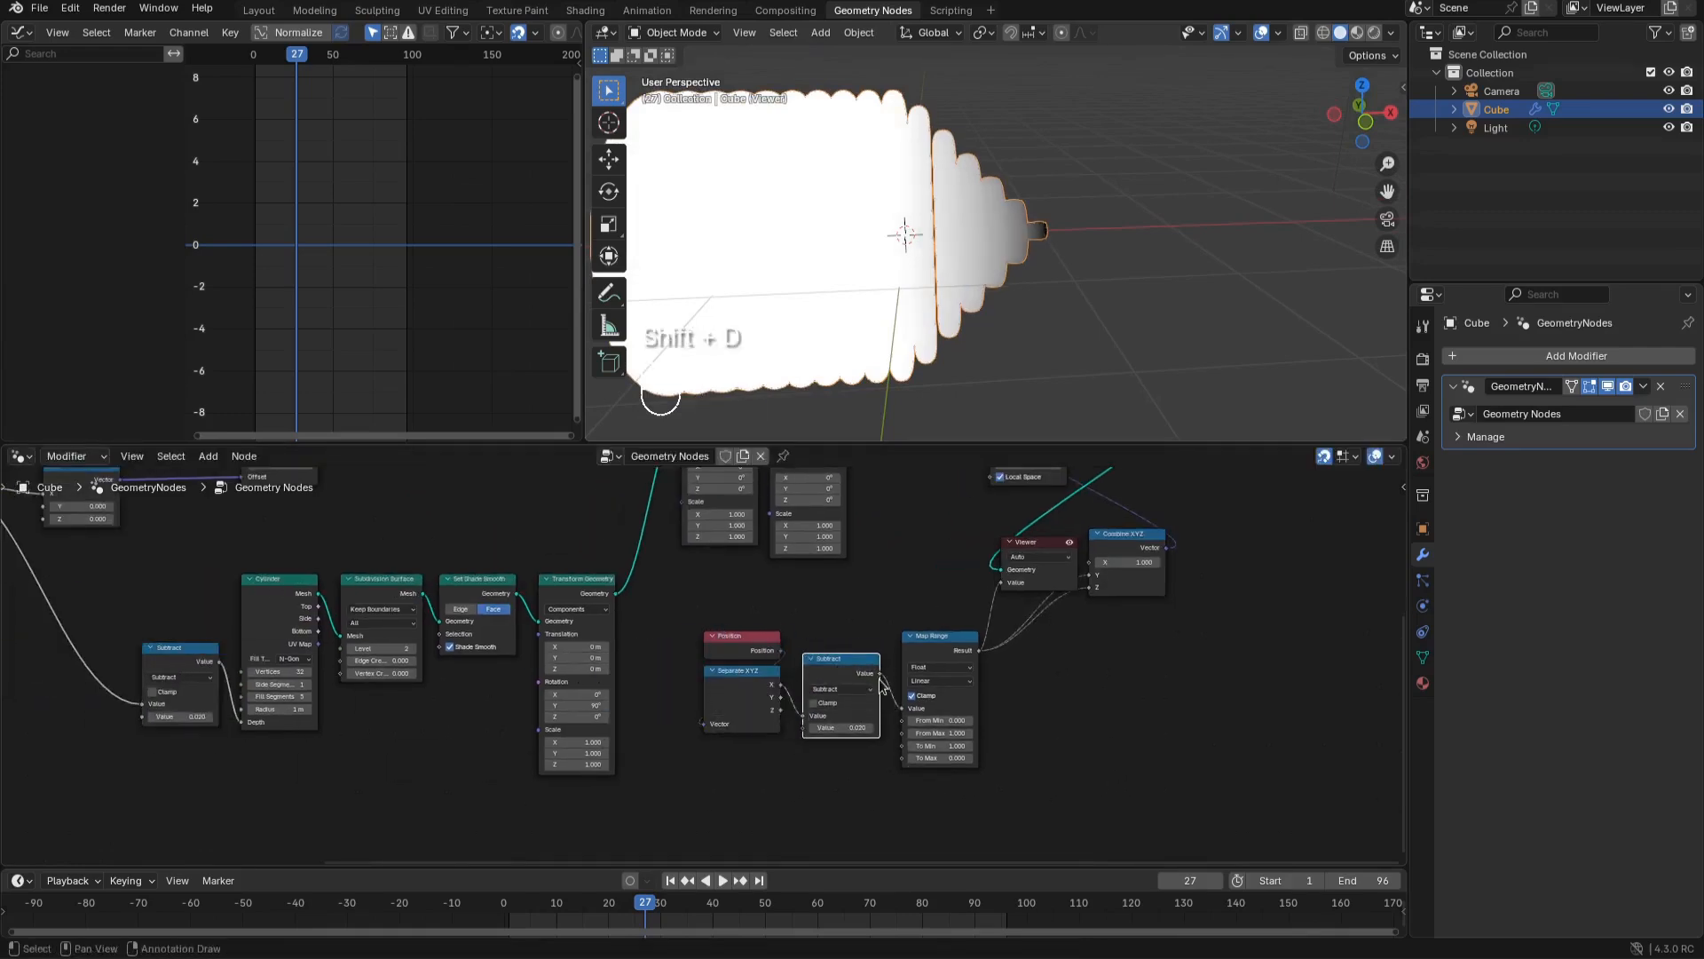
pyautogui.scroll(1, 705, 665)
pyautogui.click(877, 694)
pyautogui.click(893, 879)
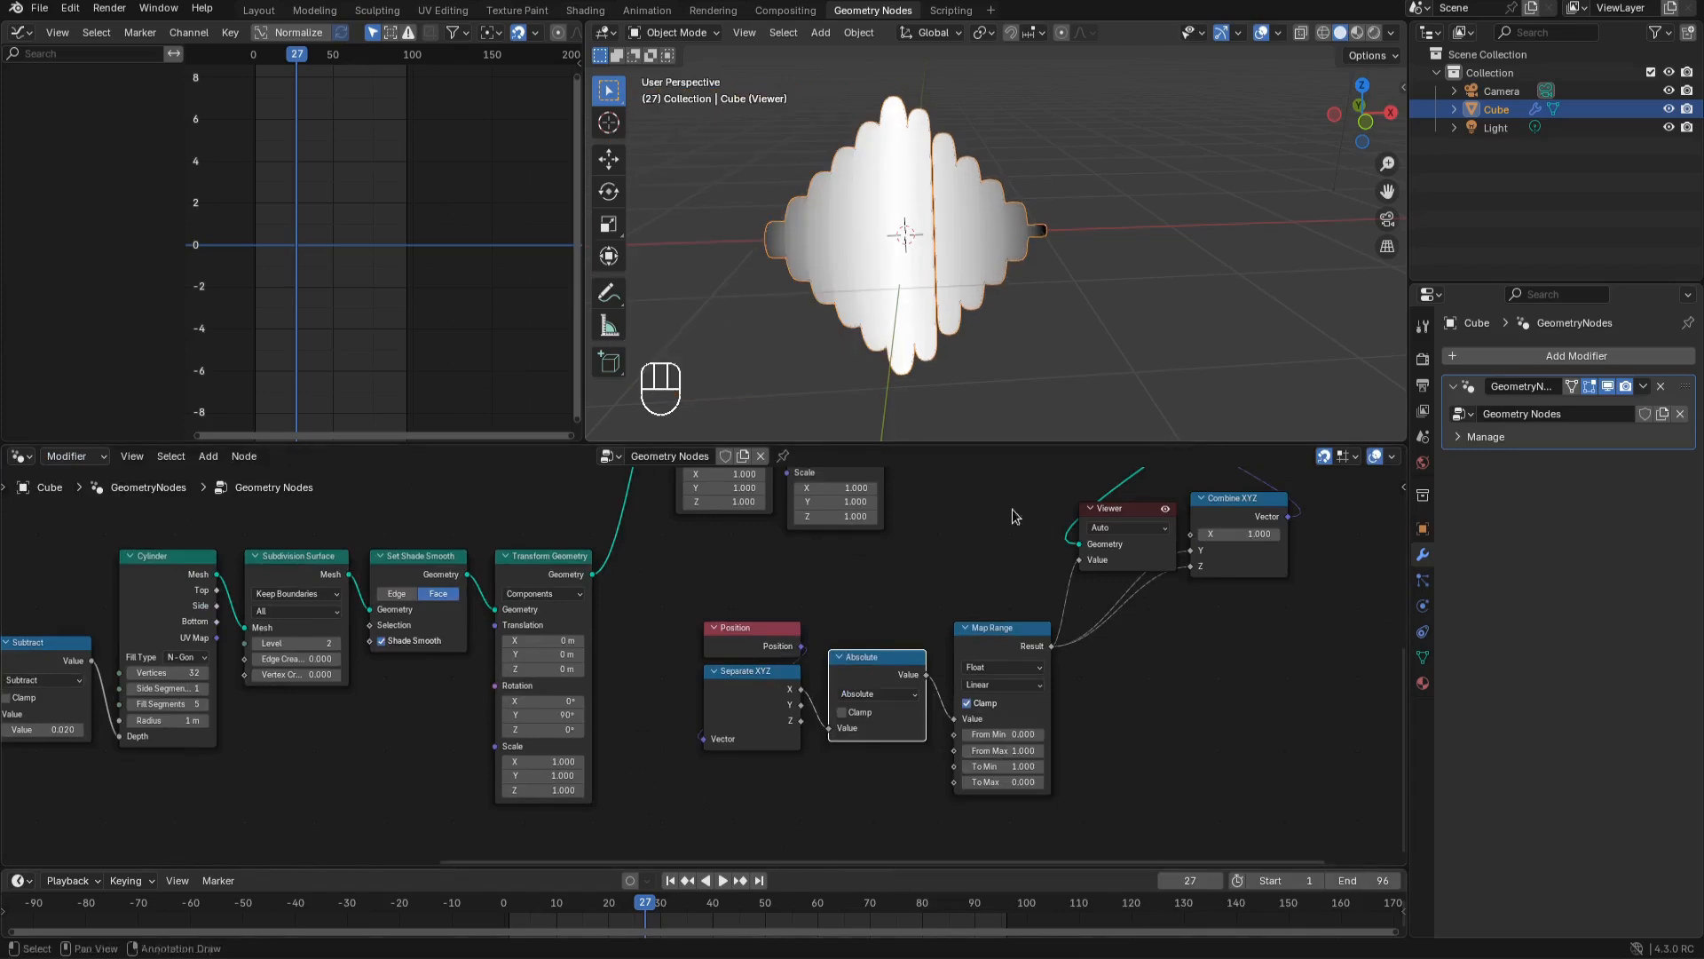
# Try shifting the discs through the Transform Geometry node's Translation X to check the mirrored scaling
pyautogui.scroll(-2, 1005, 314)
pyautogui.moveTo(1005, 314); pyautogui.dragTo(972, 294, button='middle')
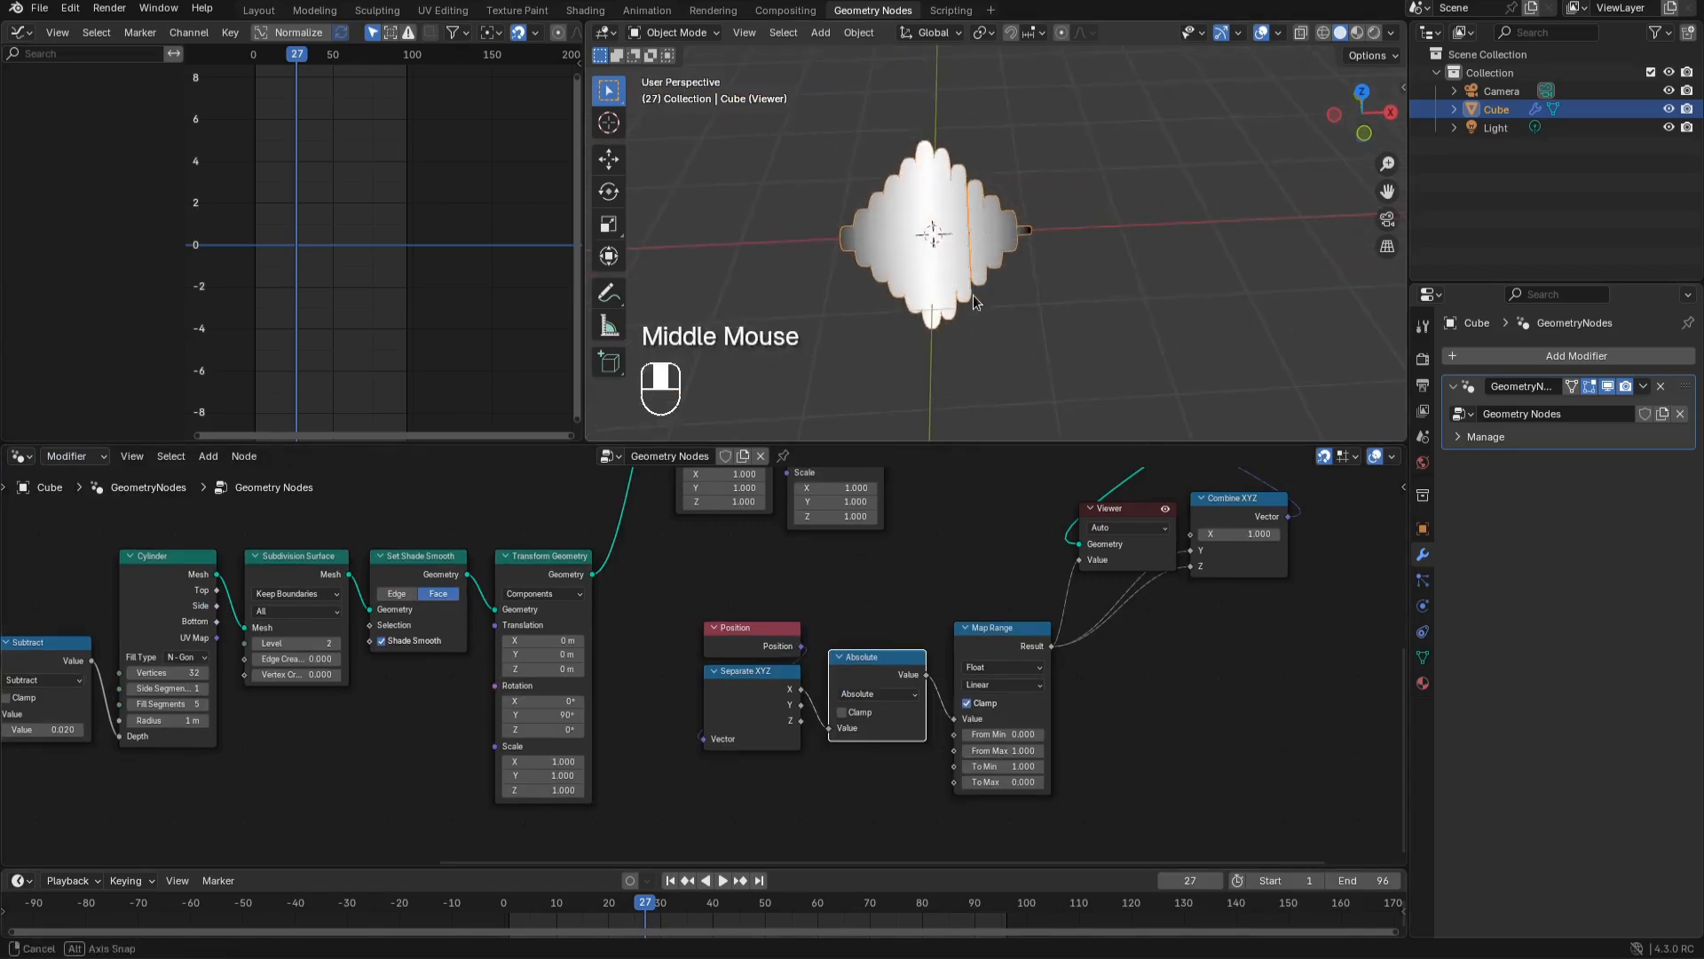
pyautogui.scroll(-1, 578, 647)
pyautogui.moveTo(577, 647); pyautogui.dragTo(597, 774, button='middle')
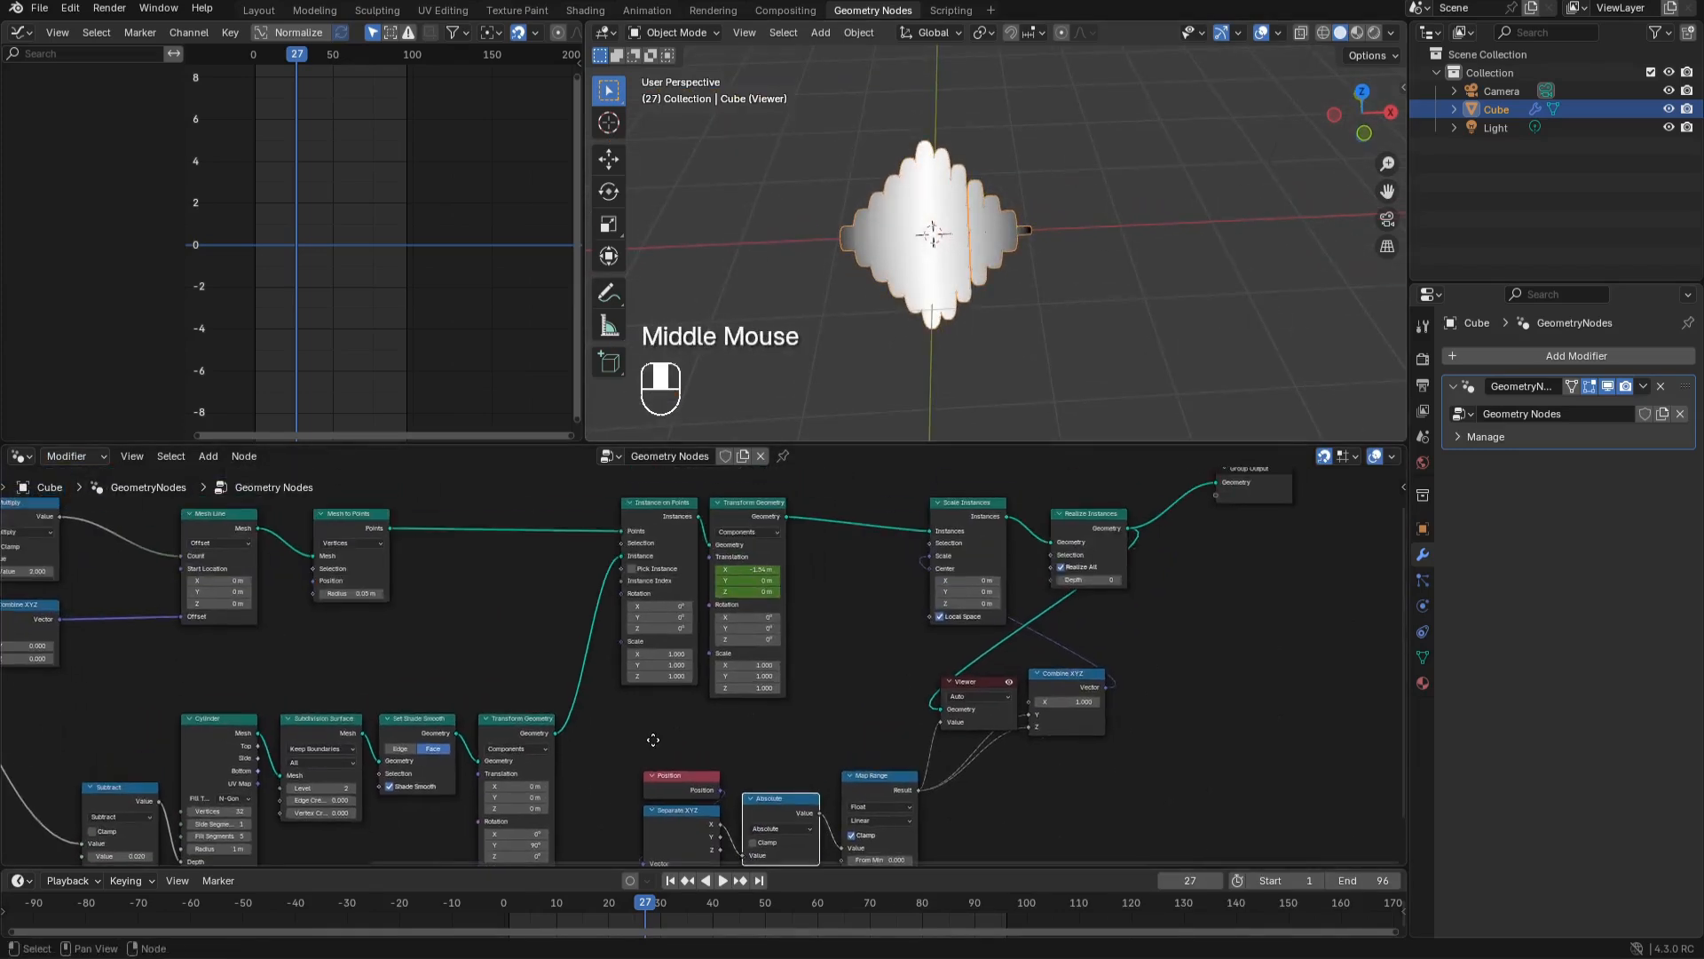
pyautogui.click(750, 569)
pyautogui.moveTo(750, 569); pyautogui.dragTo(672, 569)
# Set the Map Range node's interpolation to Smoother Step and play the animation
pyautogui.scroll(4, 882, 821)
pyautogui.moveTo(882, 822); pyautogui.dragTo(813, 687, button='middle')
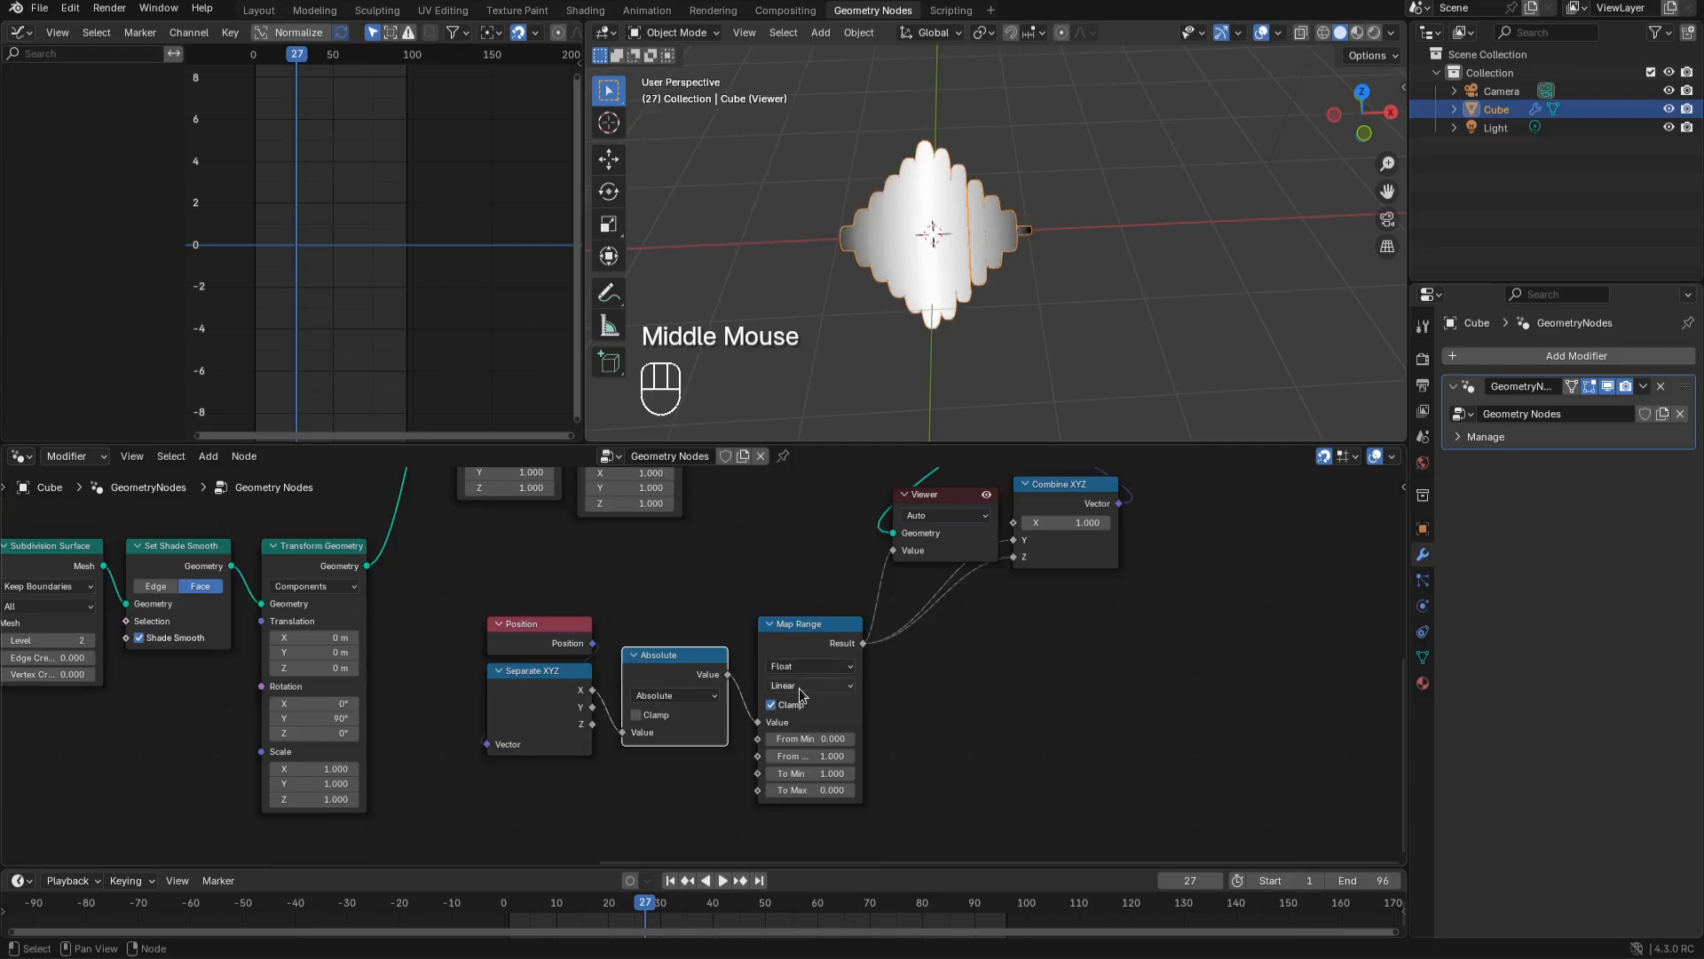
pyautogui.click(802, 687)
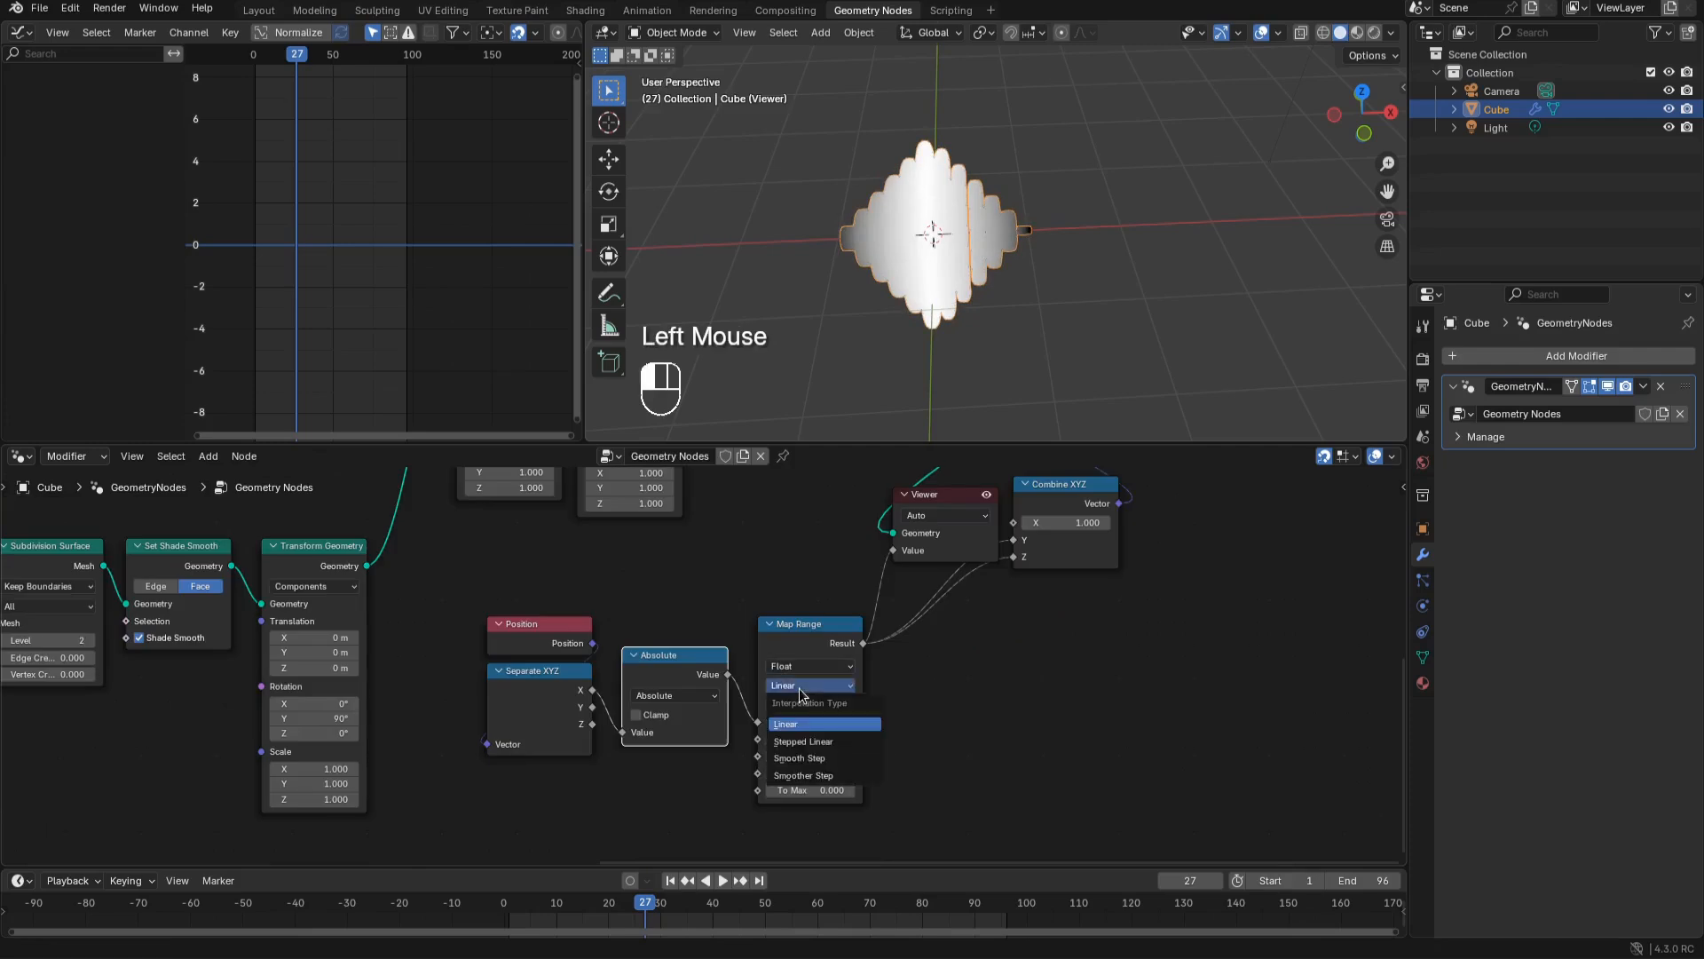
pyautogui.click(808, 775)
pyautogui.moveTo(992, 271)
pyautogui.mouseDown(button='middle')
pyautogui.moveTo(1020, 238)
pyautogui.moveTo(905, 263)
pyautogui.moveTo(1015, 252)
pyautogui.moveTo(1000, 278)
pyautogui.mouseUp(button='middle')
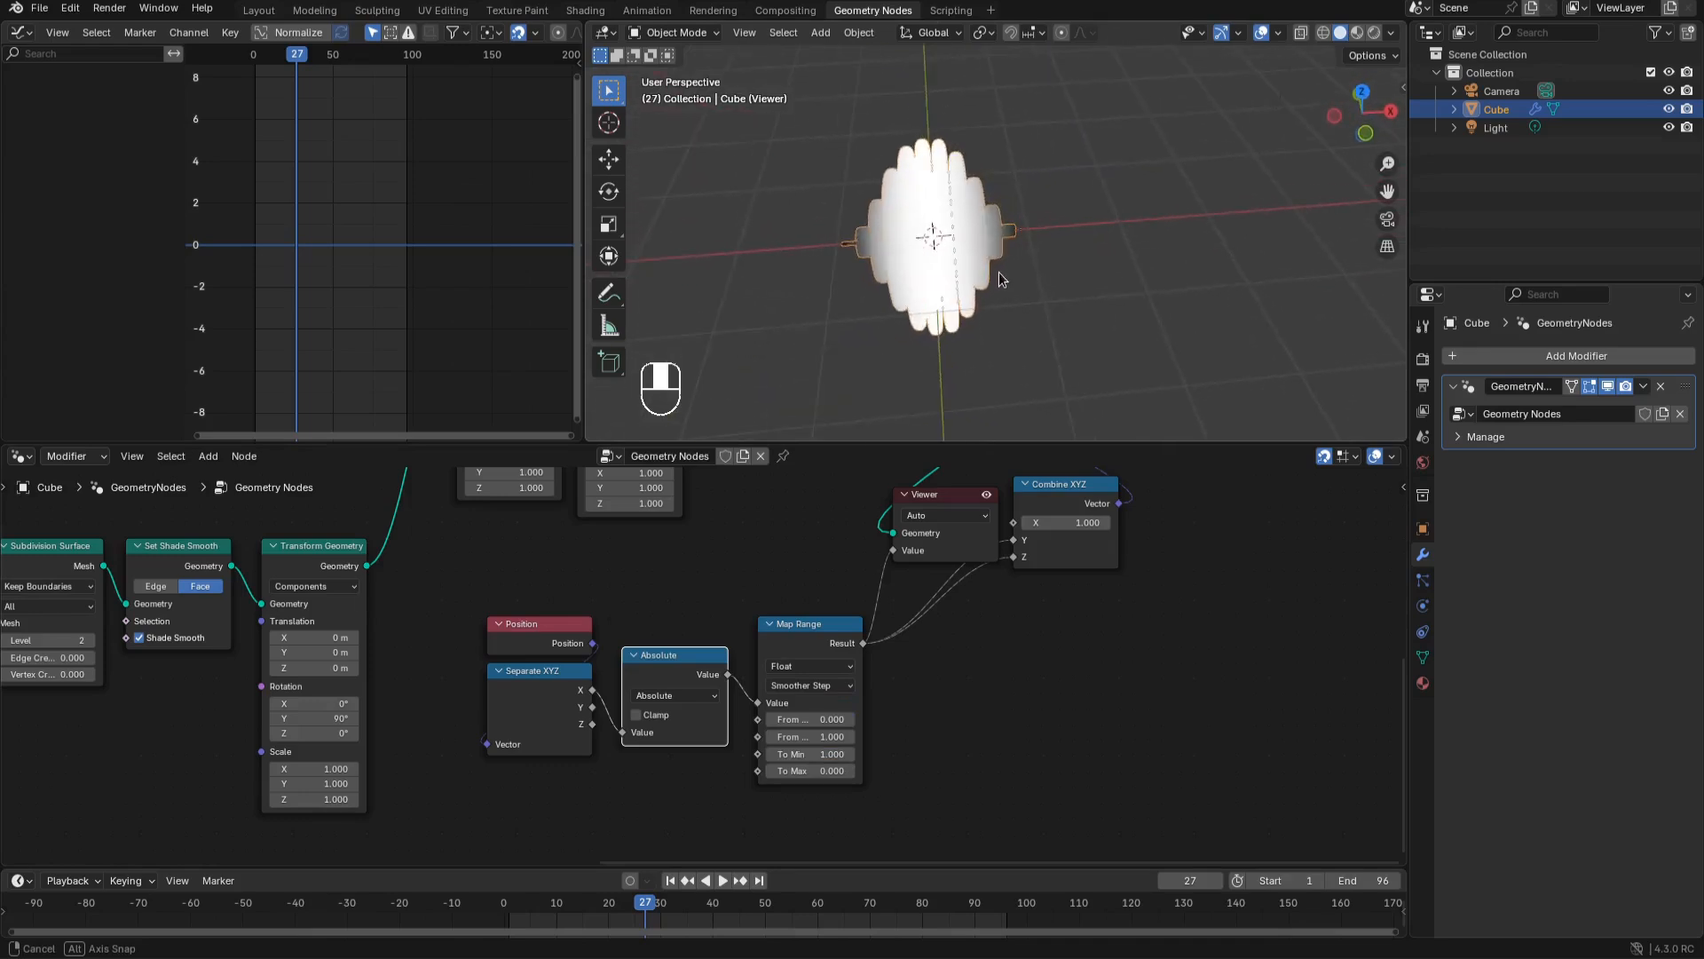
pyautogui.press('space')
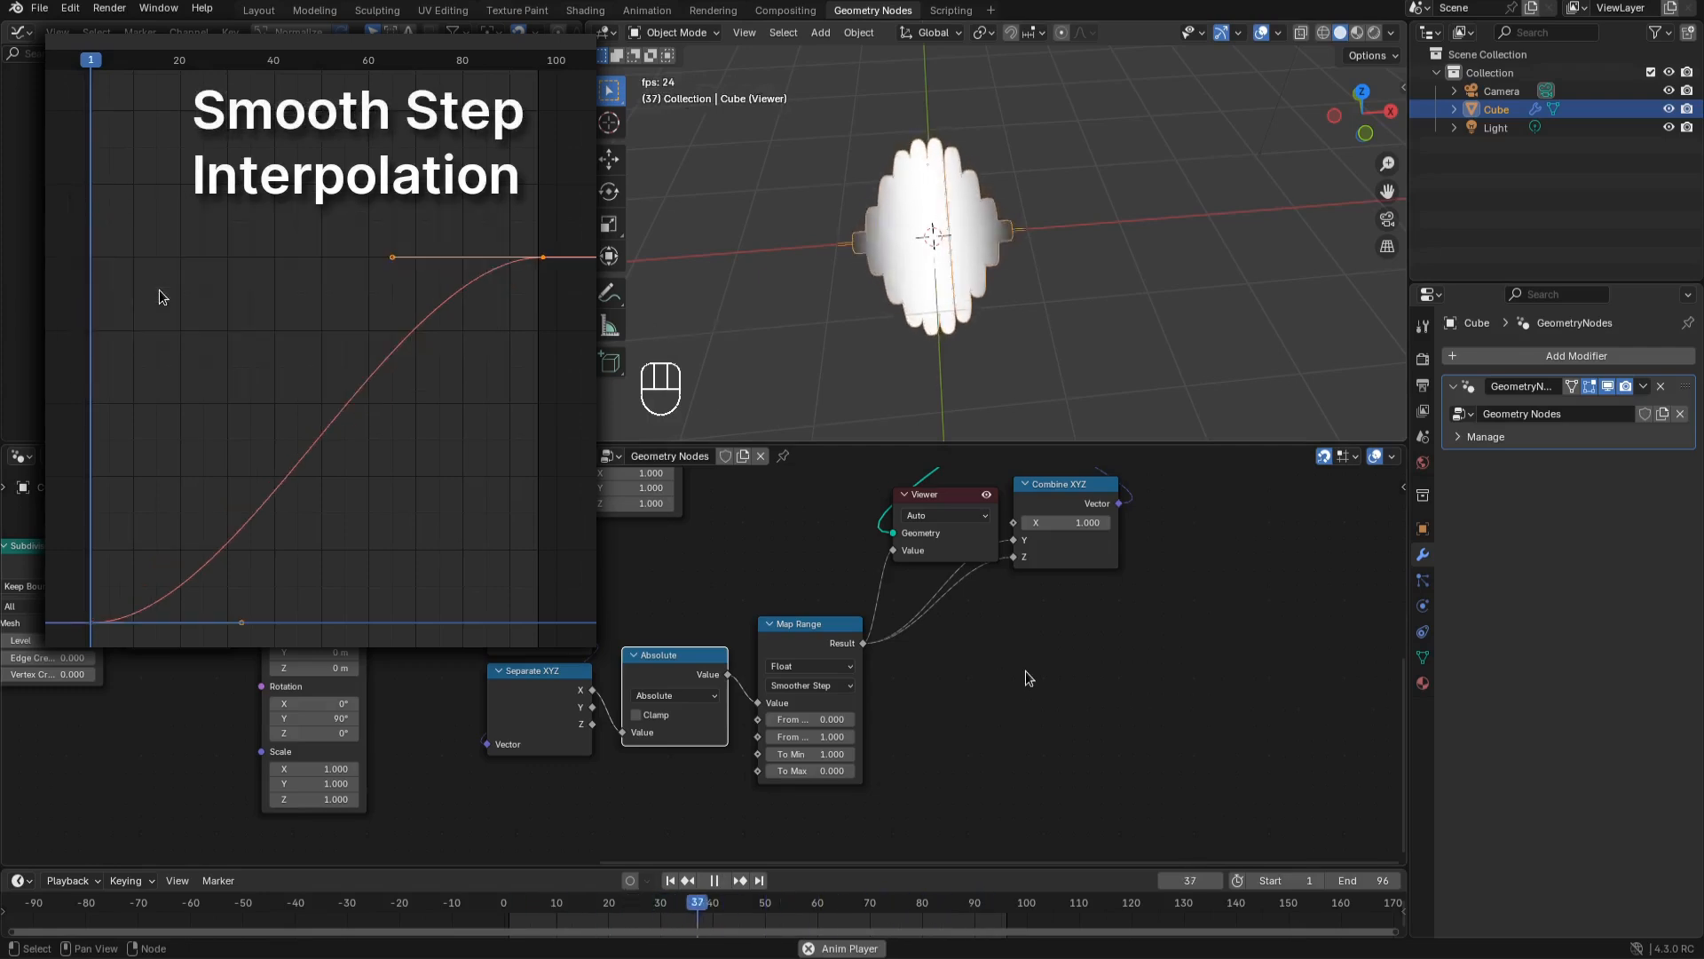
# Rearrange the nodes, placing Combine XYZ just before Scale Instances and the Viewer after Realize Instances
pyautogui.scroll(-2, 1012, 665)
pyautogui.moveTo(1008, 662); pyautogui.dragTo(820, 637, button='middle')
pyautogui.moveTo(831, 621); pyautogui.dragTo(610, 566)
pyautogui.moveTo(742, 661); pyautogui.dragTo(1046, 568)
pyautogui.scroll(-1, 845, 647)
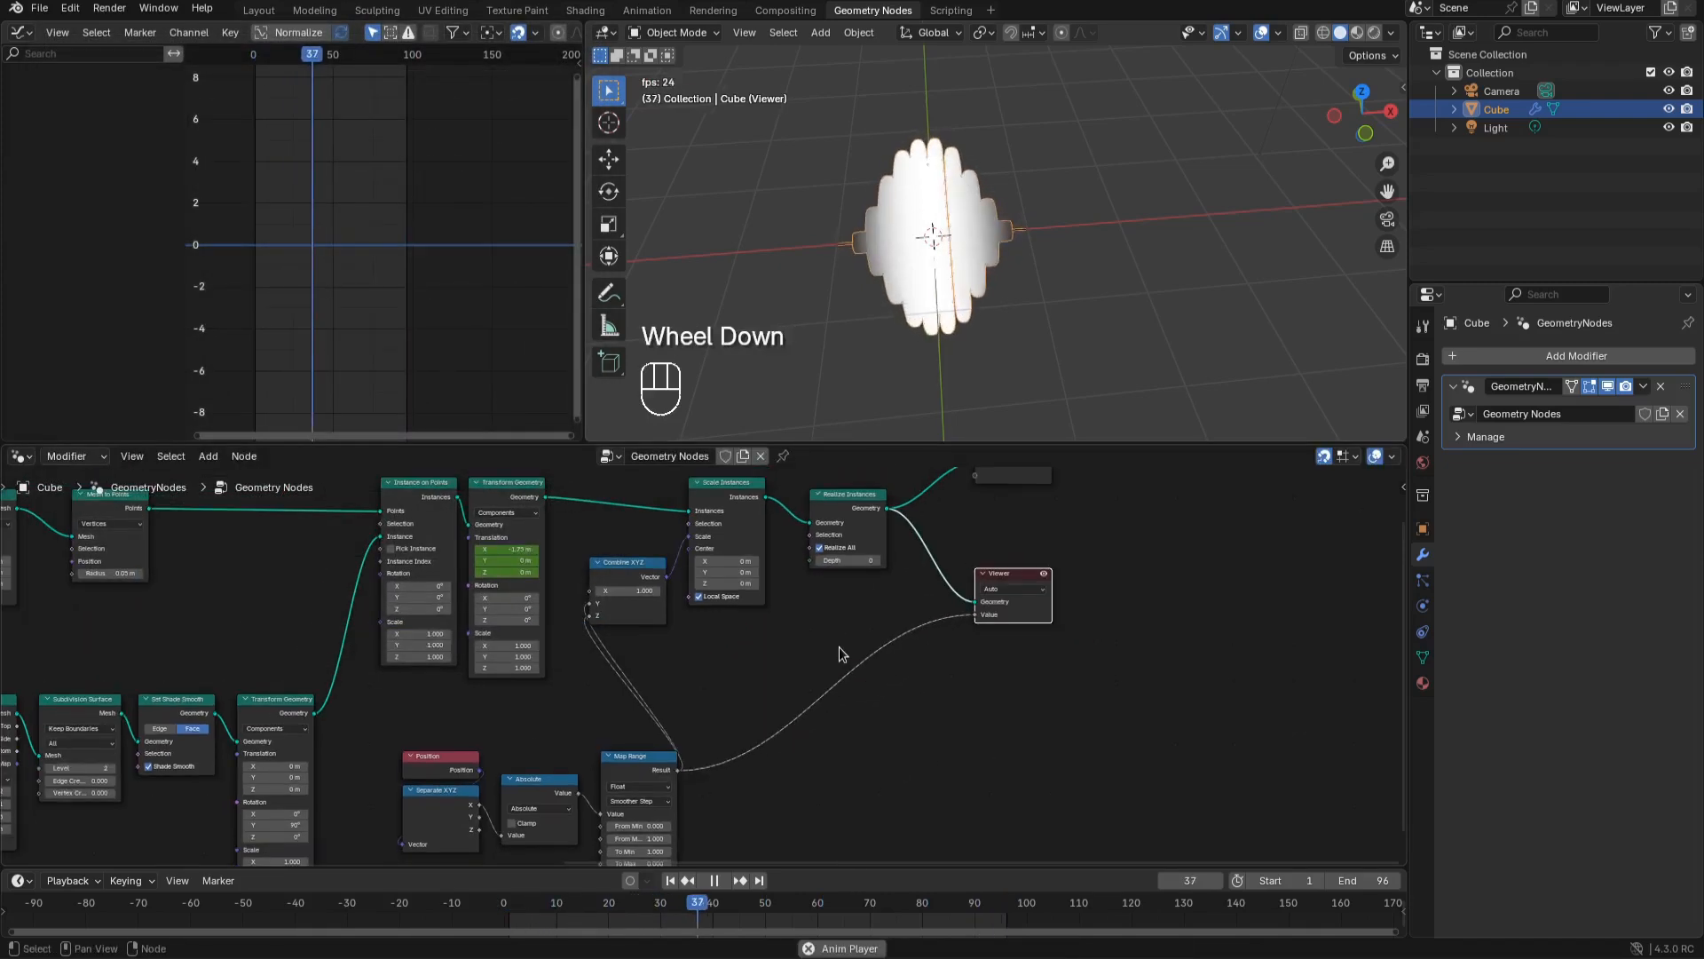
pyautogui.click(1090, 737)
# Add a Grid mesh primitive node in the empty area above the disc node chain
pyautogui.scroll(-3, 1084, 723)
pyautogui.moveTo(1053, 633); pyautogui.dragTo(997, 753, button='middle')
pyautogui.moveTo(703, 570); pyautogui.dragTo(715, 584, button='middle')
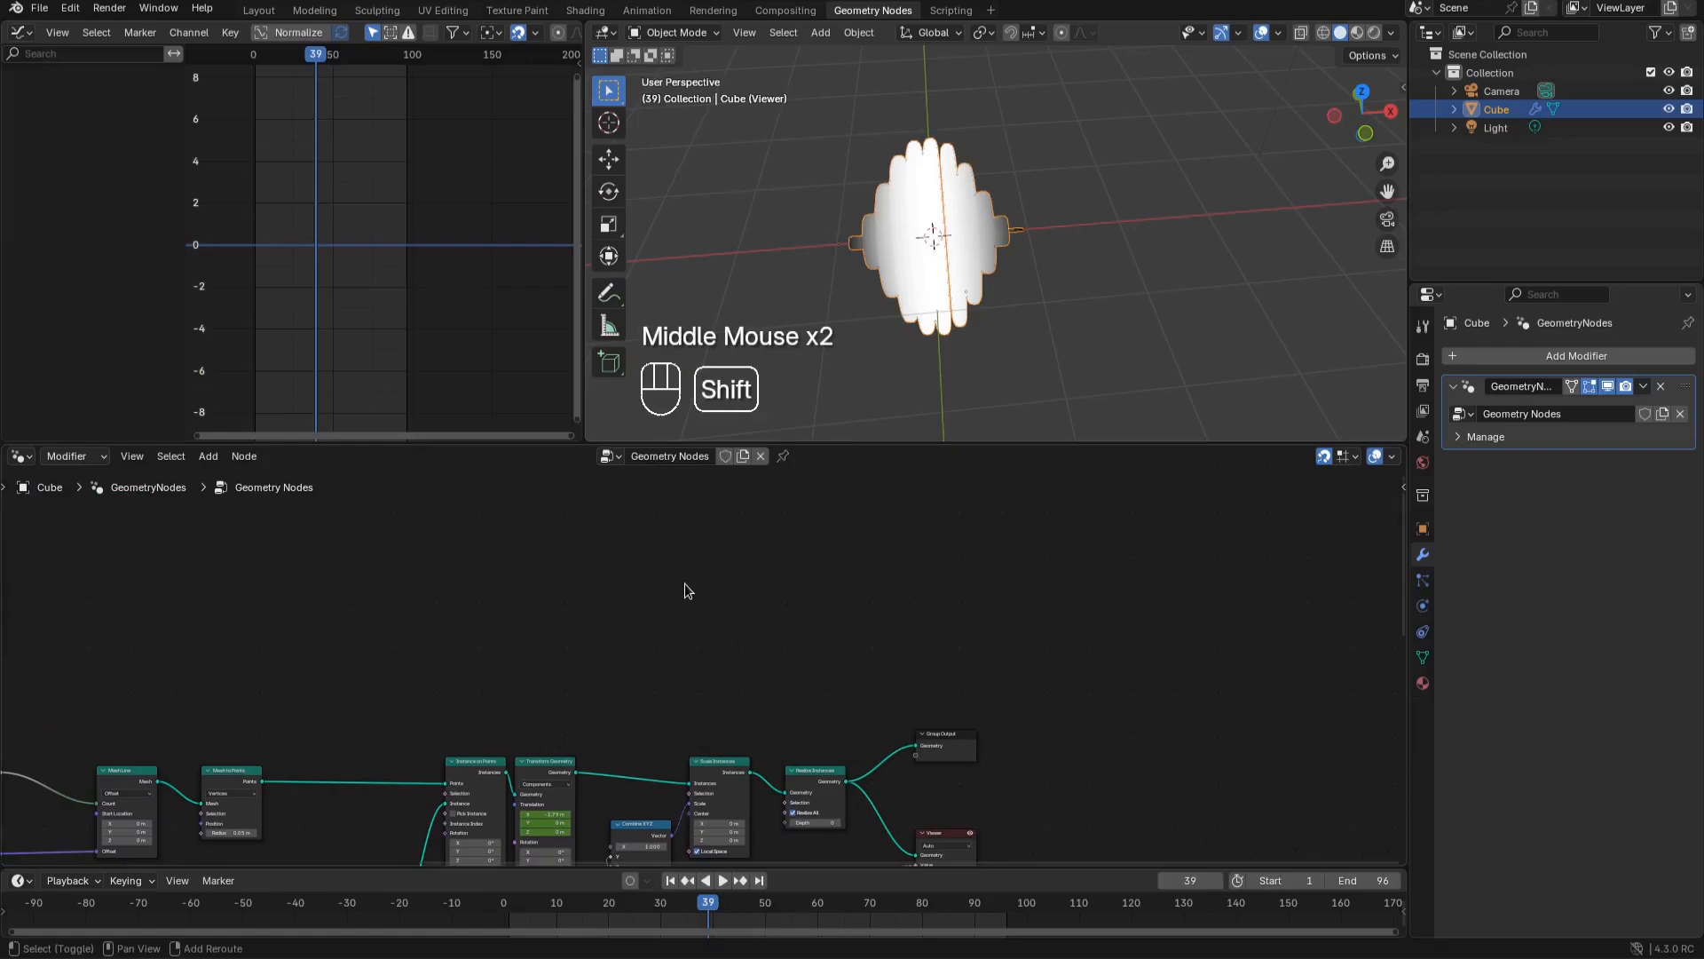
pyautogui.hotkey('shift', 'a')
pyautogui.write('gr')
pyautogui.click(786, 617)
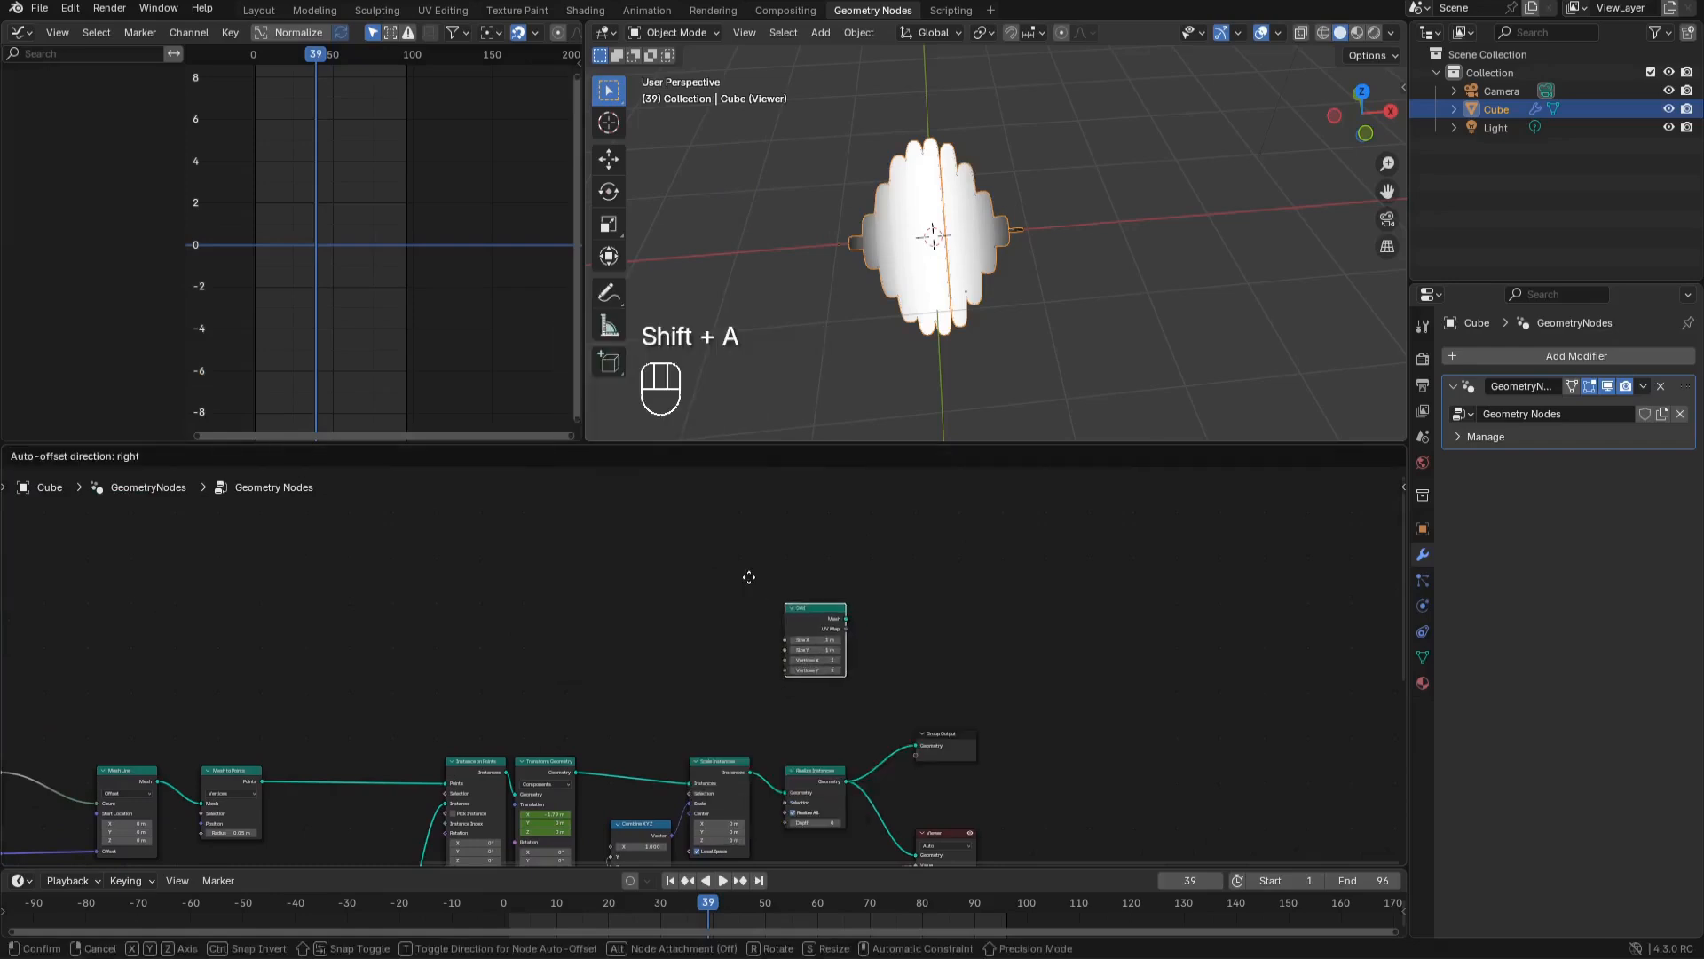
pyautogui.click(652, 568)
# Create an Integer node linked to the Grid node's Vertices Y input and set it to 10
pyautogui.scroll(2, 651, 565)
pyautogui.moveTo(650, 565); pyautogui.dragTo(517, 602)
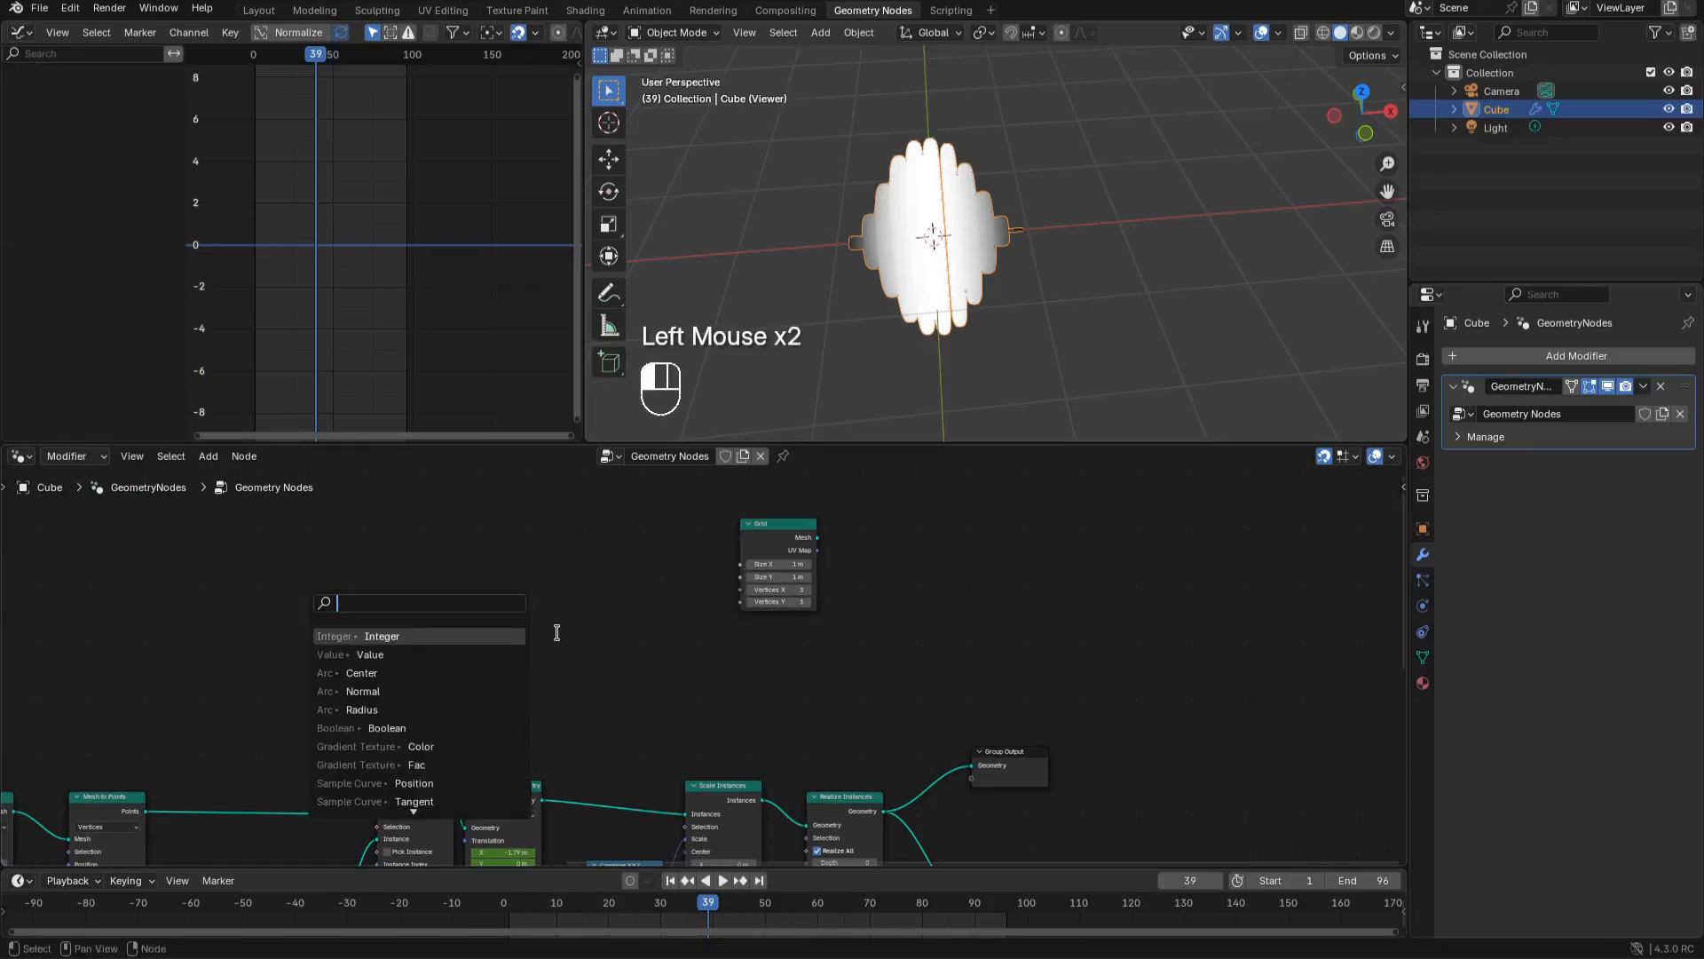
pyautogui.click(408, 635)
pyautogui.click(402, 610)
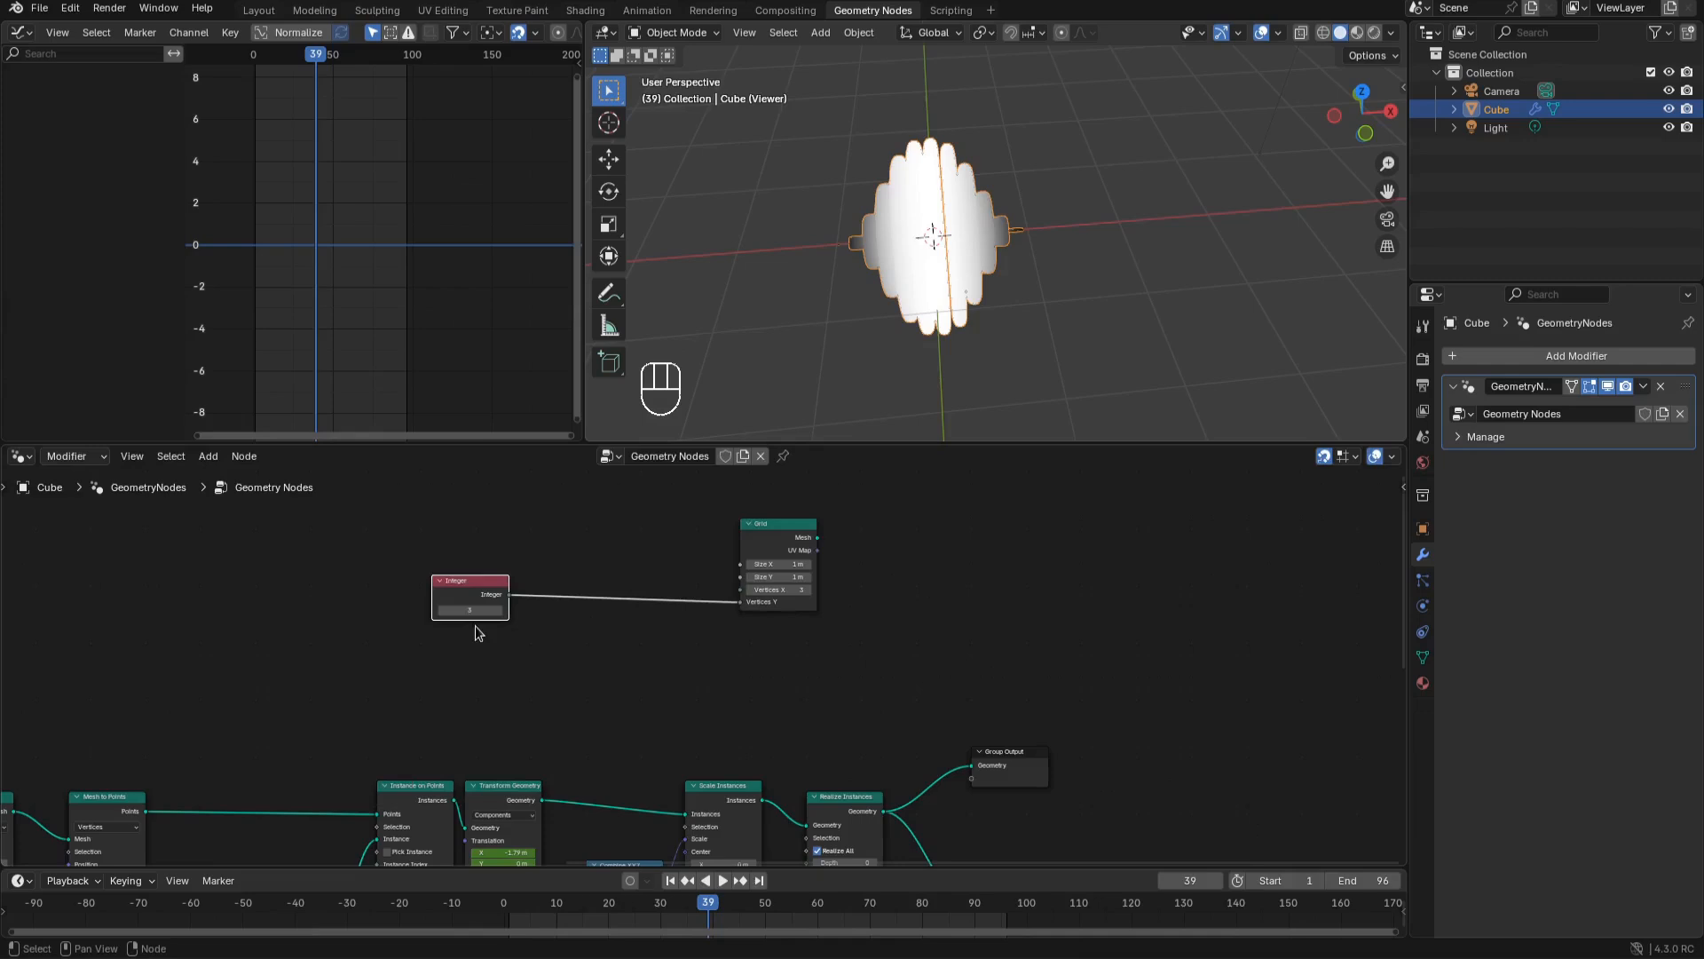
pyautogui.scroll(1, 475, 610)
pyautogui.click(429, 600)
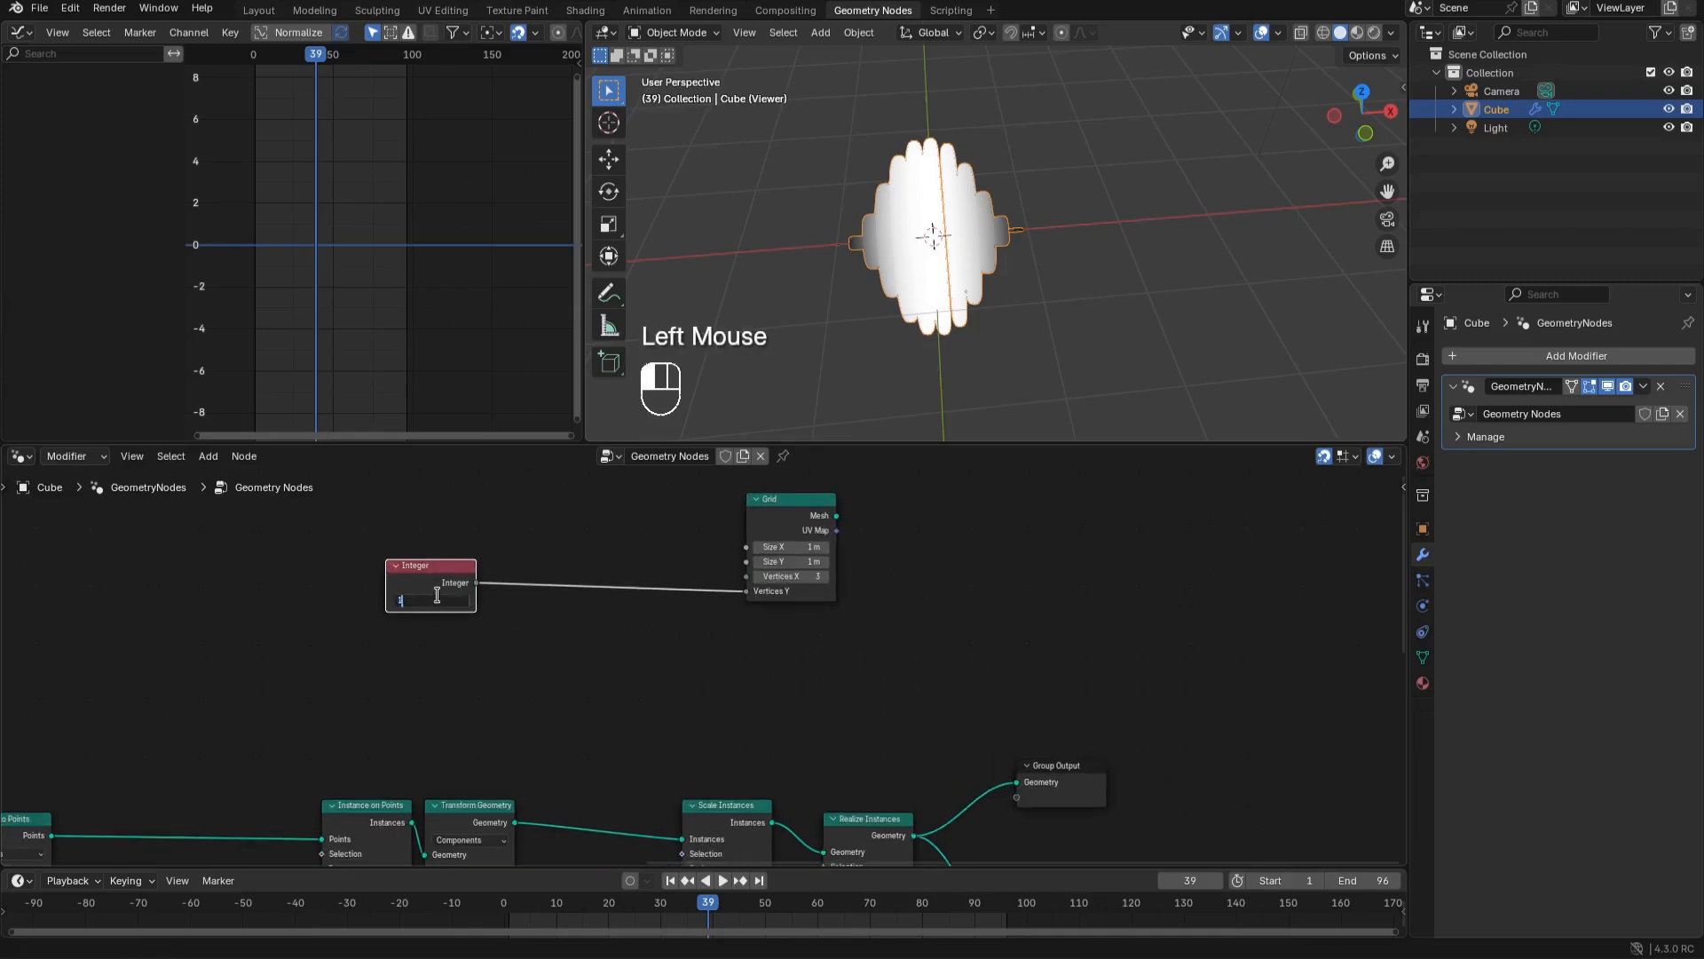
# Link the Integer node to the Grid's Vertices X as well and merge both links through a reroute
pyautogui.moveTo(477, 583); pyautogui.dragTo(746, 576)
pyautogui.keyDown('shift'); pyautogui.moveTo(710, 567); pyautogui.dragTo(696, 603, button='right'); pyautogui.keyUp('shift')
pyautogui.moveTo(537, 628); pyautogui.dragTo(549, 667, button='middle')
pyautogui.moveTo(466, 632); pyautogui.dragTo(453, 619)
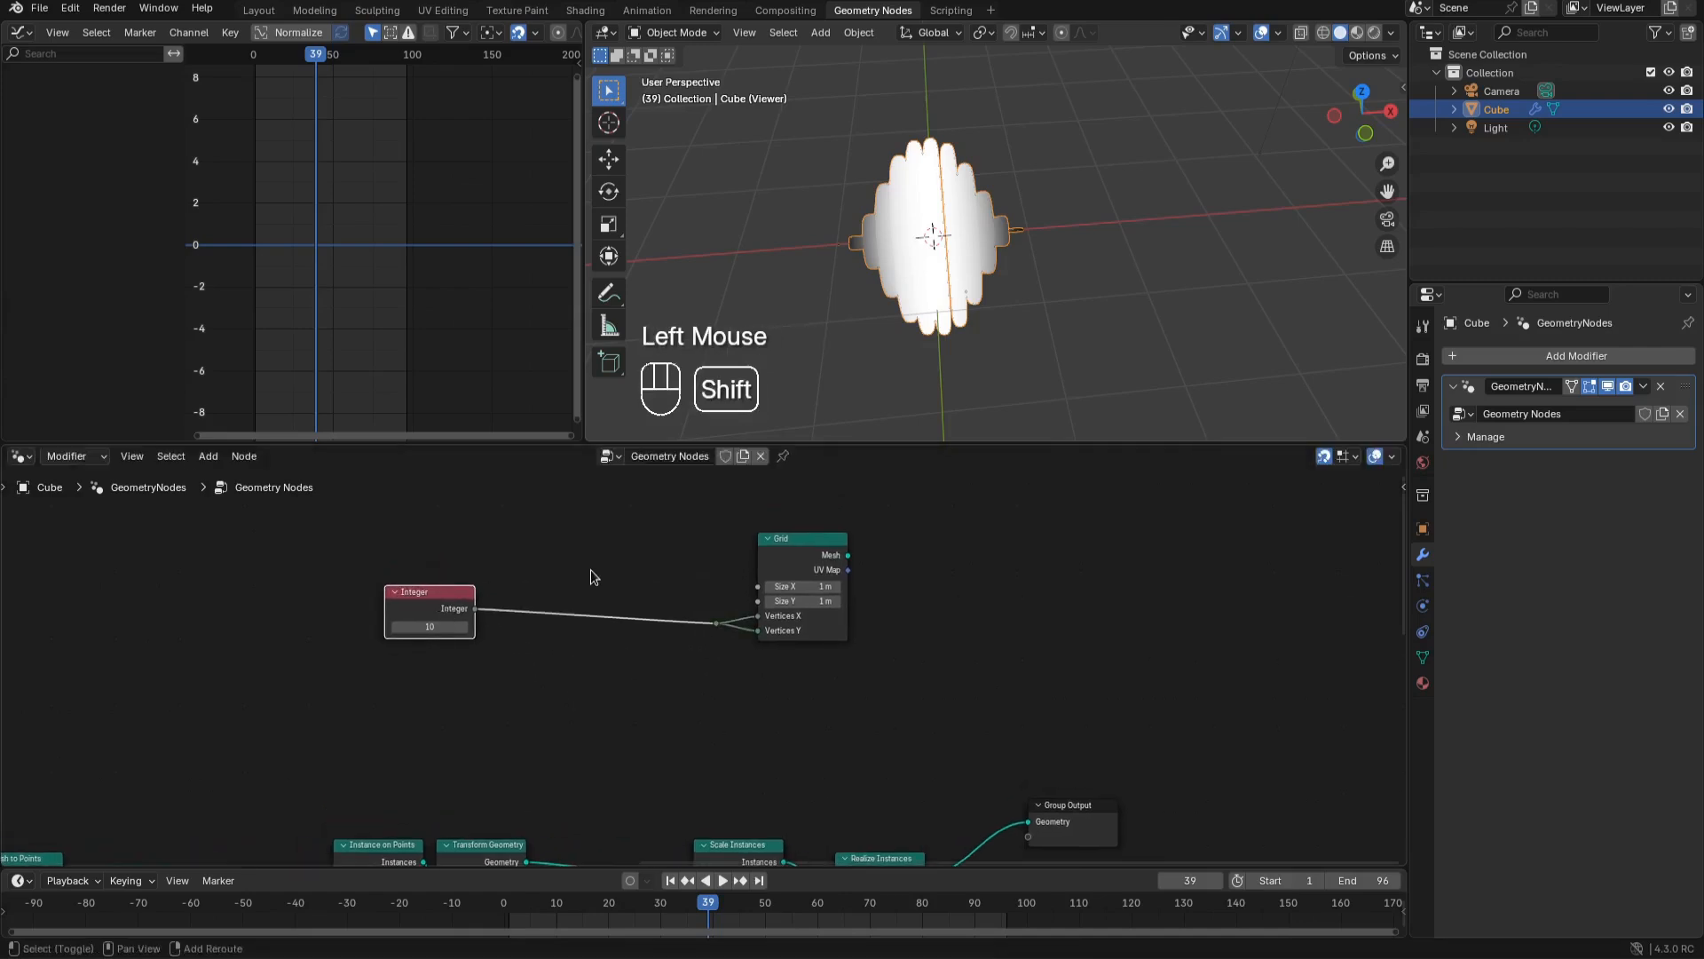
# Add a Math node and place it above and beside the Integer node
pyautogui.hotkey('shift', 'a')
pyautogui.moveTo(661, 650)
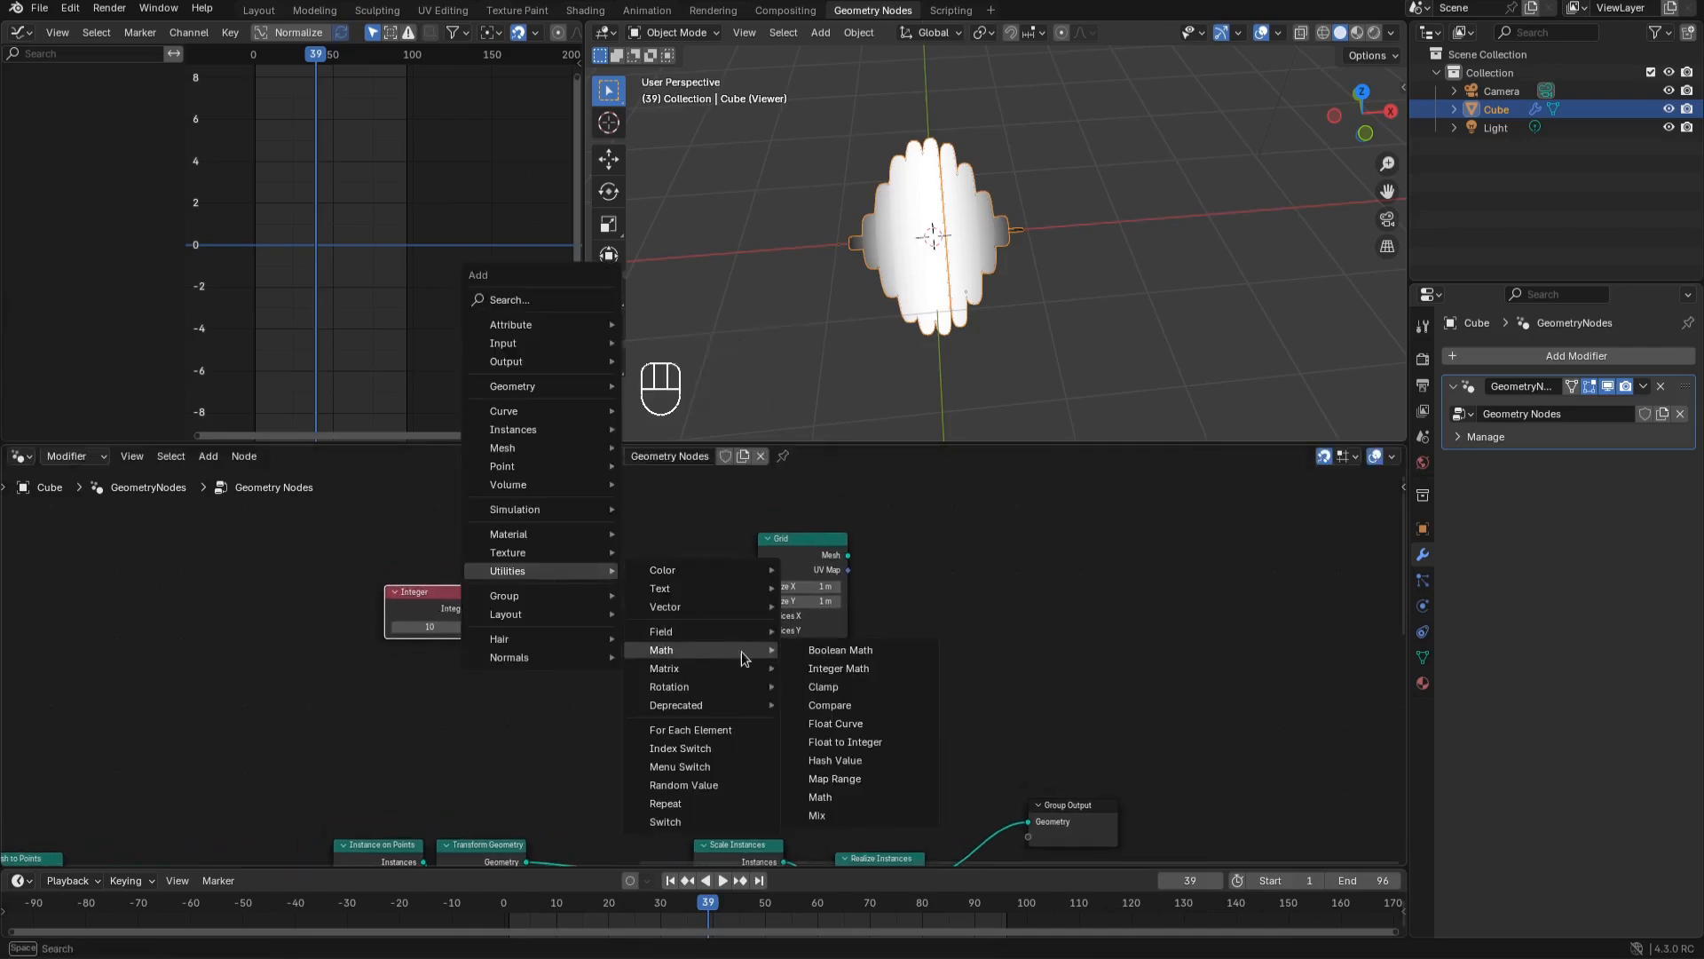
pyautogui.click(832, 803)
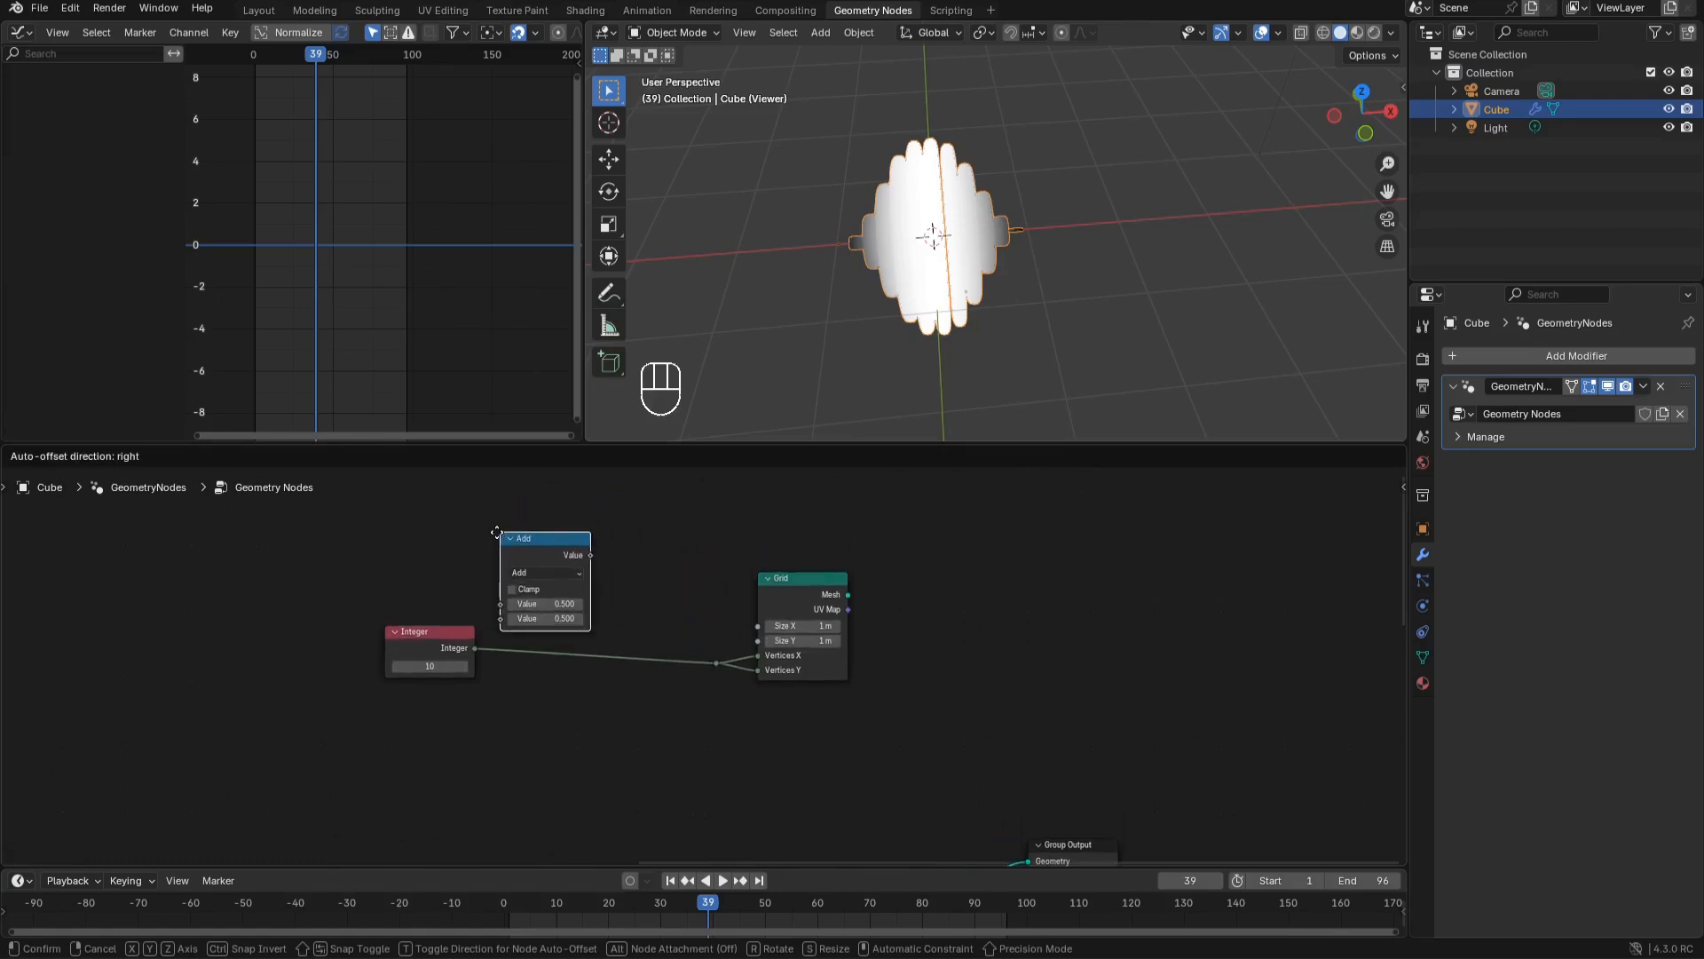
pyautogui.click(498, 529)
# Duplicate the Integer node, place the copy above the original and set it to 2
pyautogui.click(425, 646)
pyautogui.hotkey('shift', 'd')
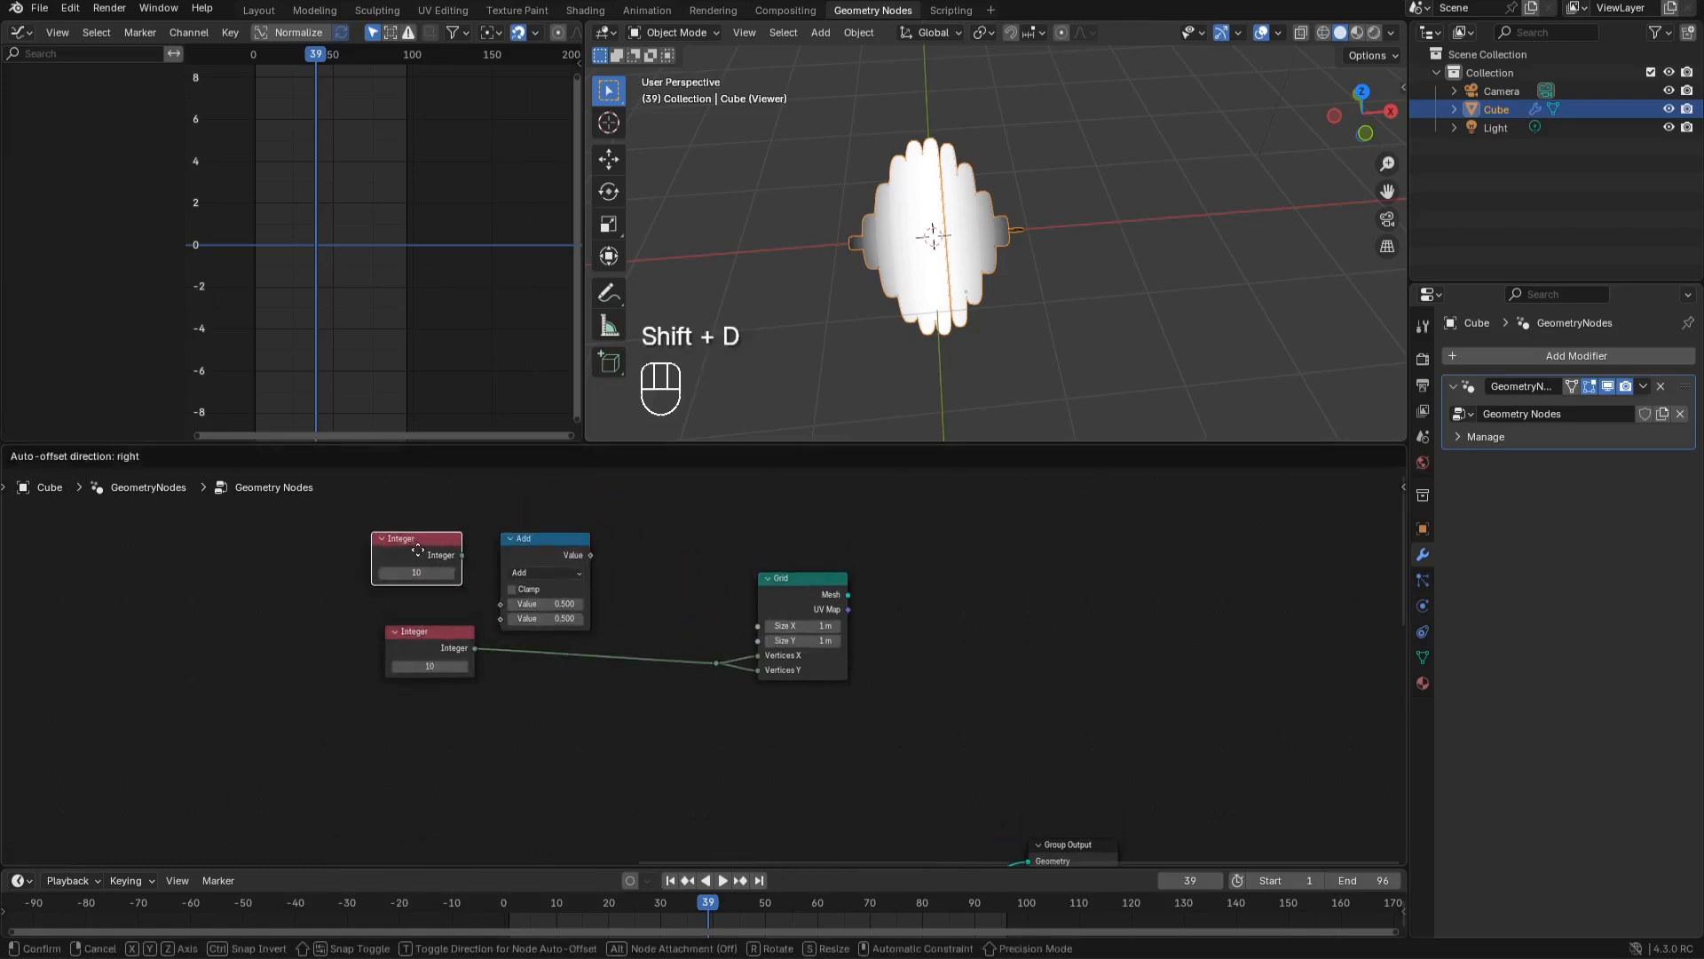
pyautogui.click(424, 569)
pyautogui.doubleClick(423, 587)
pyautogui.write('2')
pyautogui.press('Return')
# Feed both Integer nodes into the Math node and change its operation to Multiply
pyautogui.moveTo(491, 610); pyautogui.dragTo(501, 619)
pyautogui.click(536, 572)
pyautogui.click(528, 638)
# Connect the Multiply result to the Grid's Size X and Size Y through a shared reroute
pyautogui.moveTo(590, 555); pyautogui.dragTo(757, 625)
pyautogui.keyDown('shift'); pyautogui.moveTo(715, 634); pyautogui.dragTo(703, 609, button='right'); pyautogui.keyUp('shift')
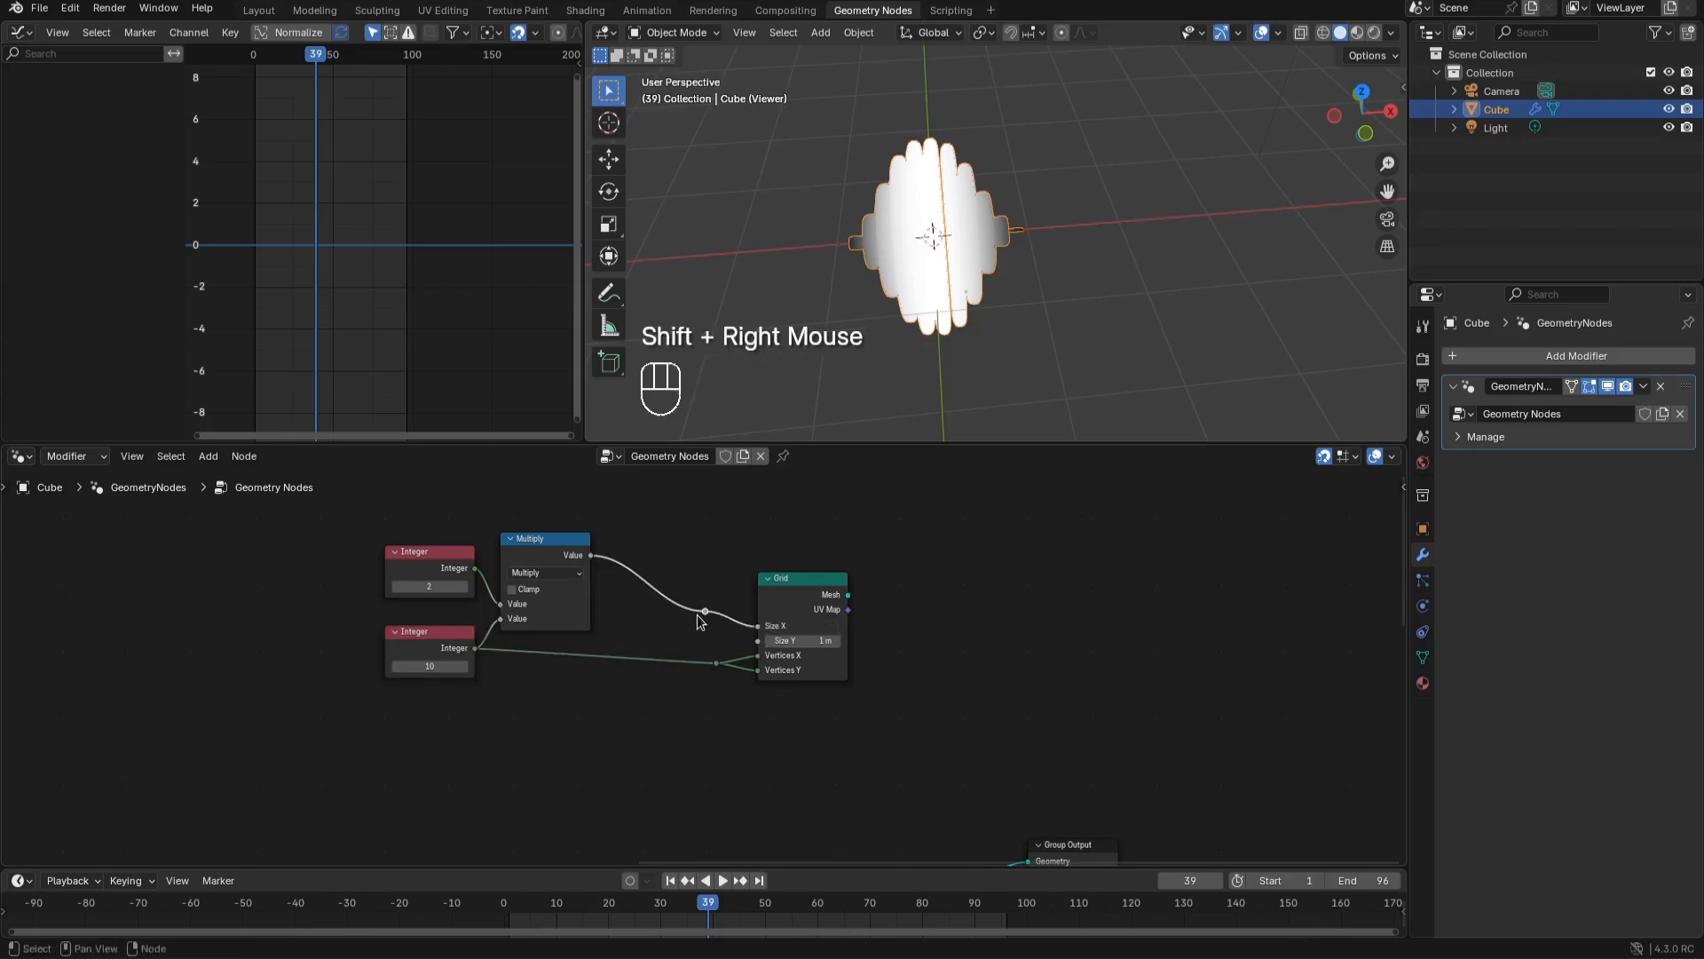
pyautogui.click(711, 613)
pyautogui.moveTo(760, 642); pyautogui.dragTo(775, 646)
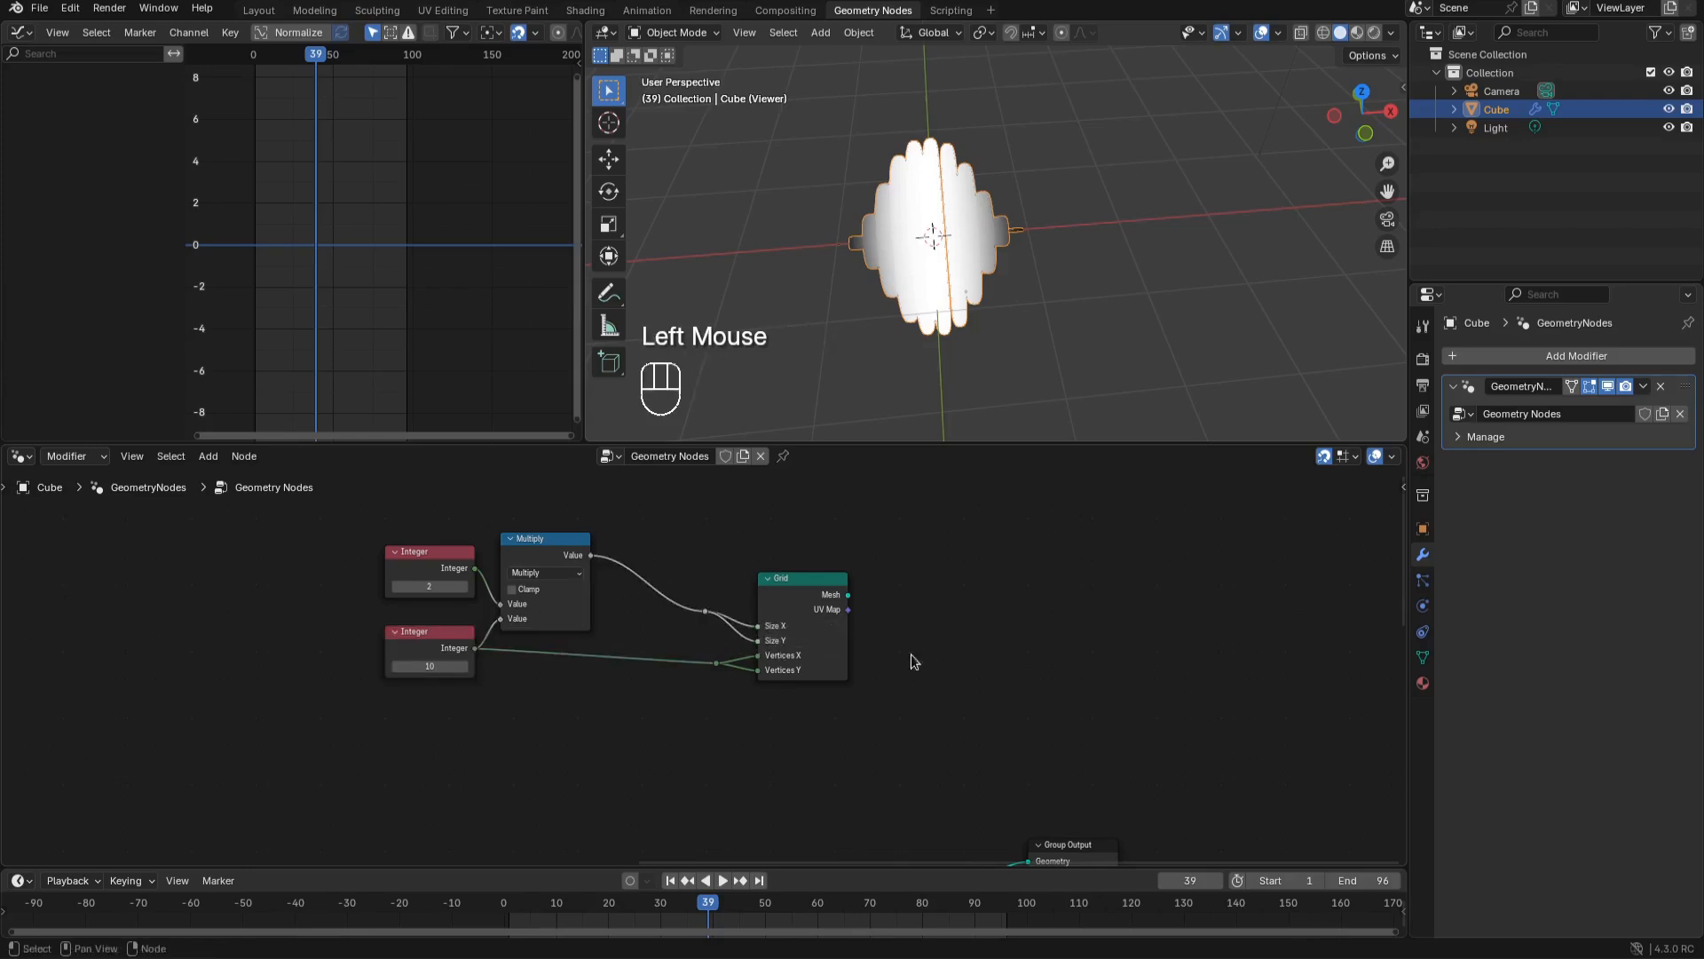
# Preview the Grid mesh through the Viewer and Group Output, and move the Viewer clear of the Grid node
pyautogui.keyDown('ctrl'); pyautogui.keyDown('shift'); pyautogui.click(831, 622); pyautogui.keyUp('shift'); pyautogui.keyUp('ctrl')
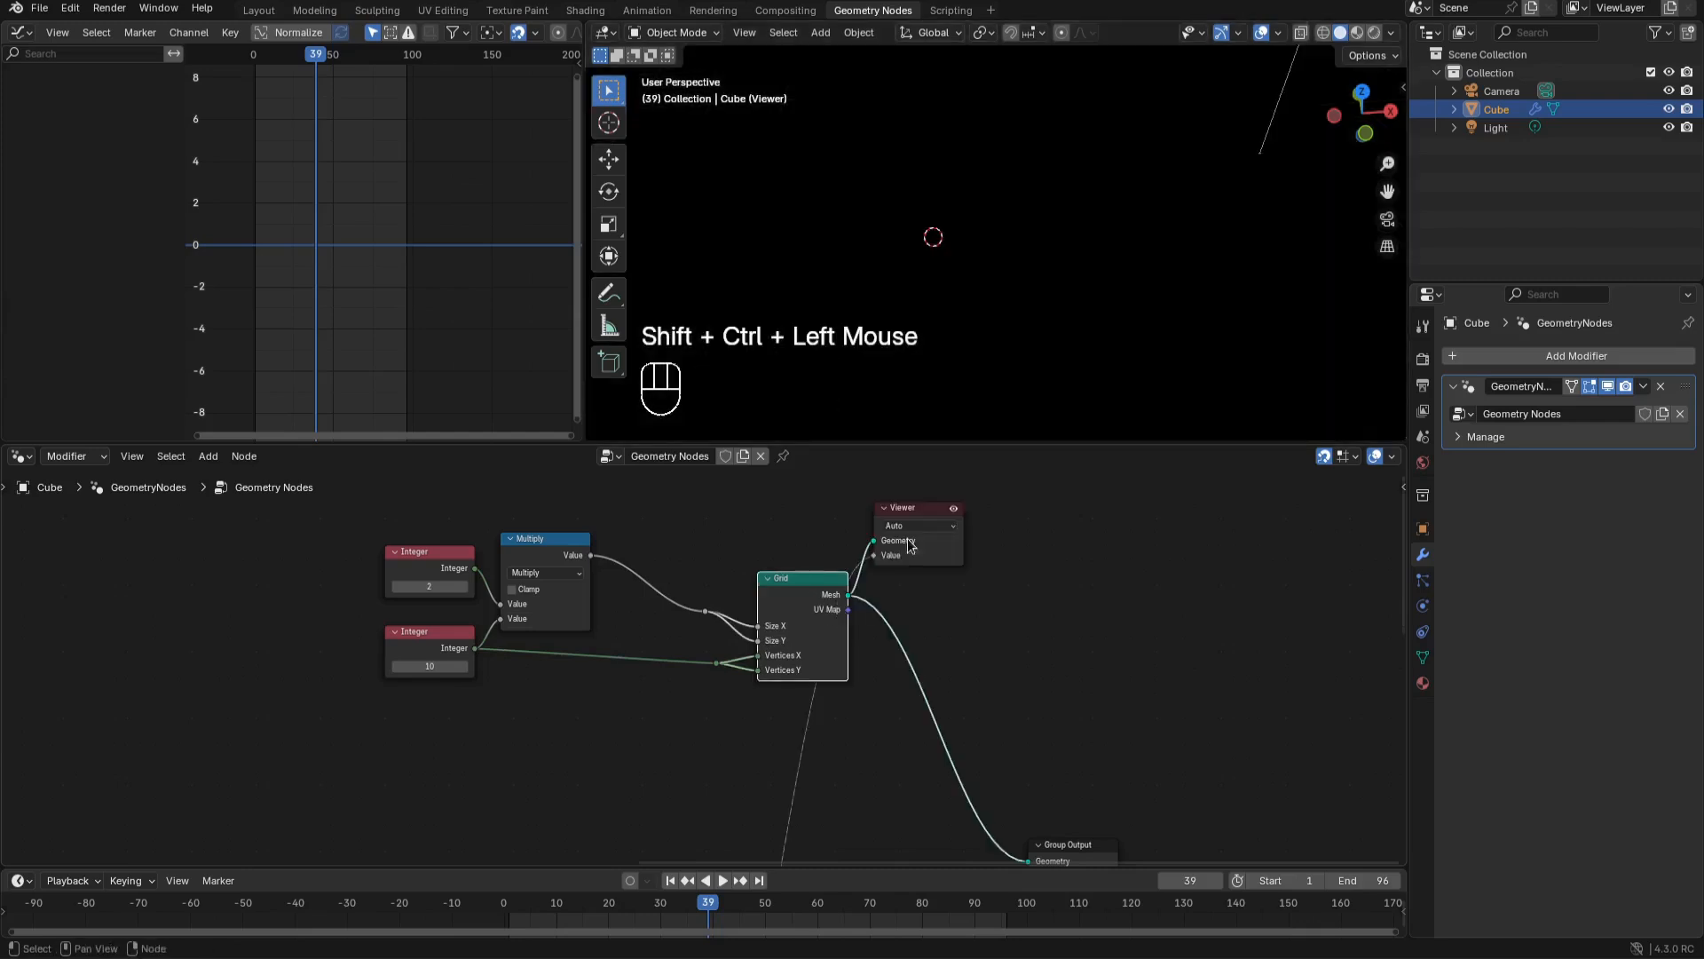
pyautogui.scroll(-3, 1009, 359)
pyautogui.scroll(-2, 1008, 353)
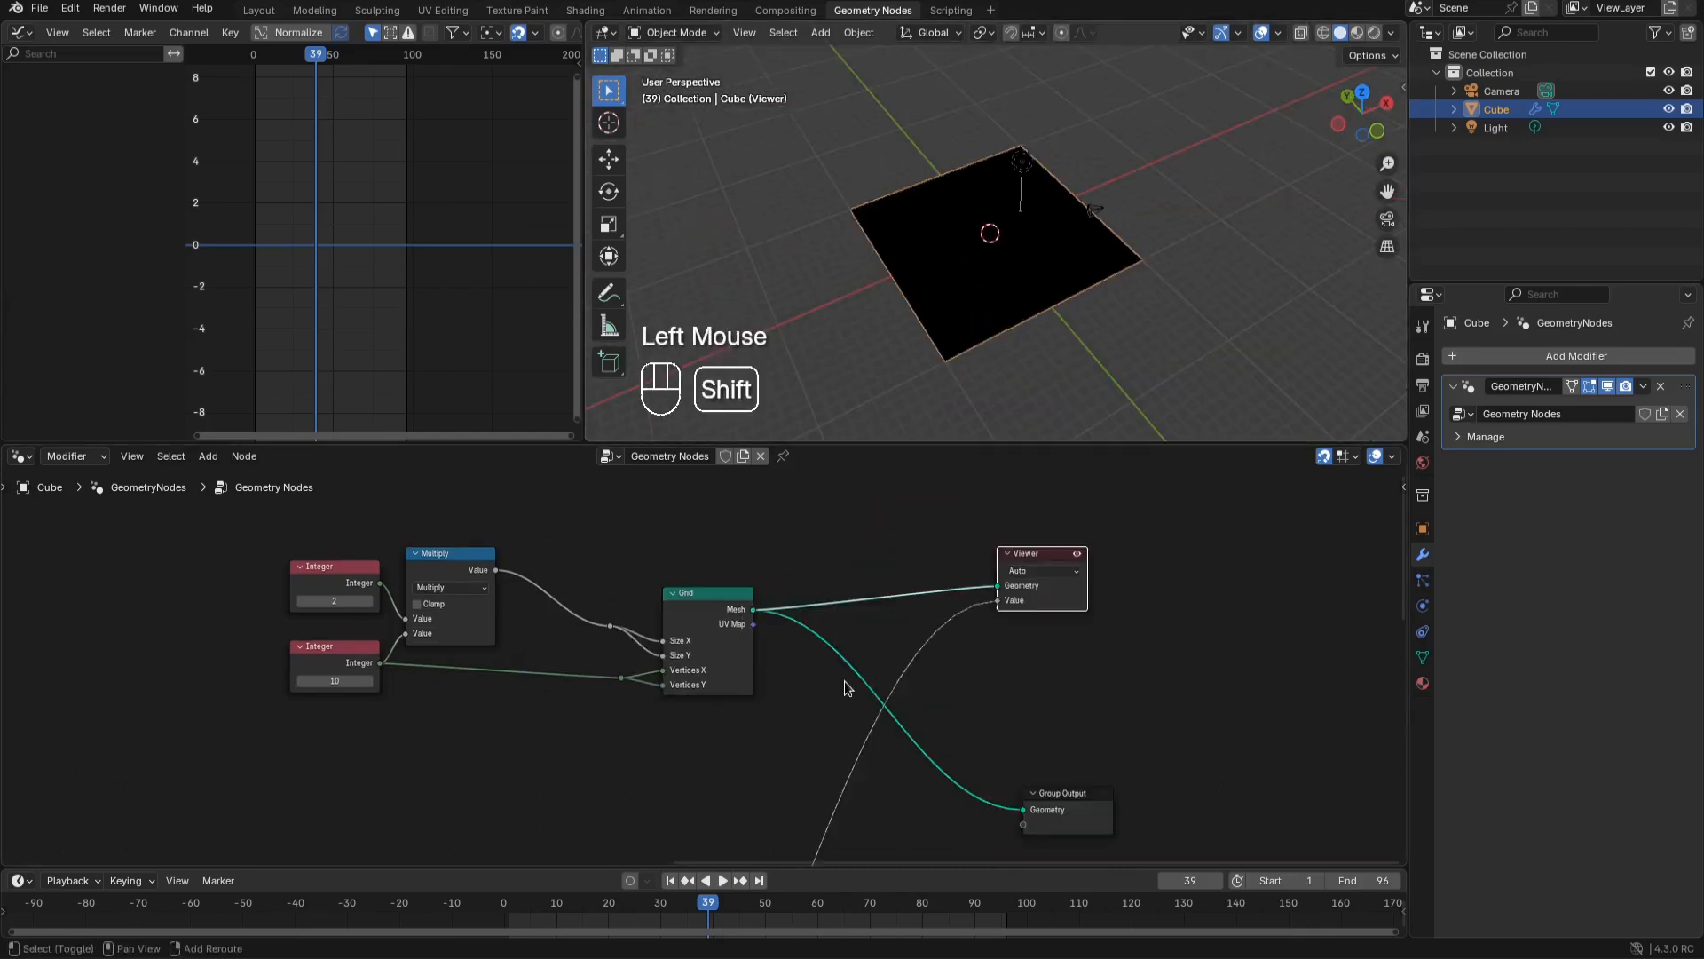
# Insert an Instance on Points node after the Grid node
pyautogui.hotkey('shift', 'a')
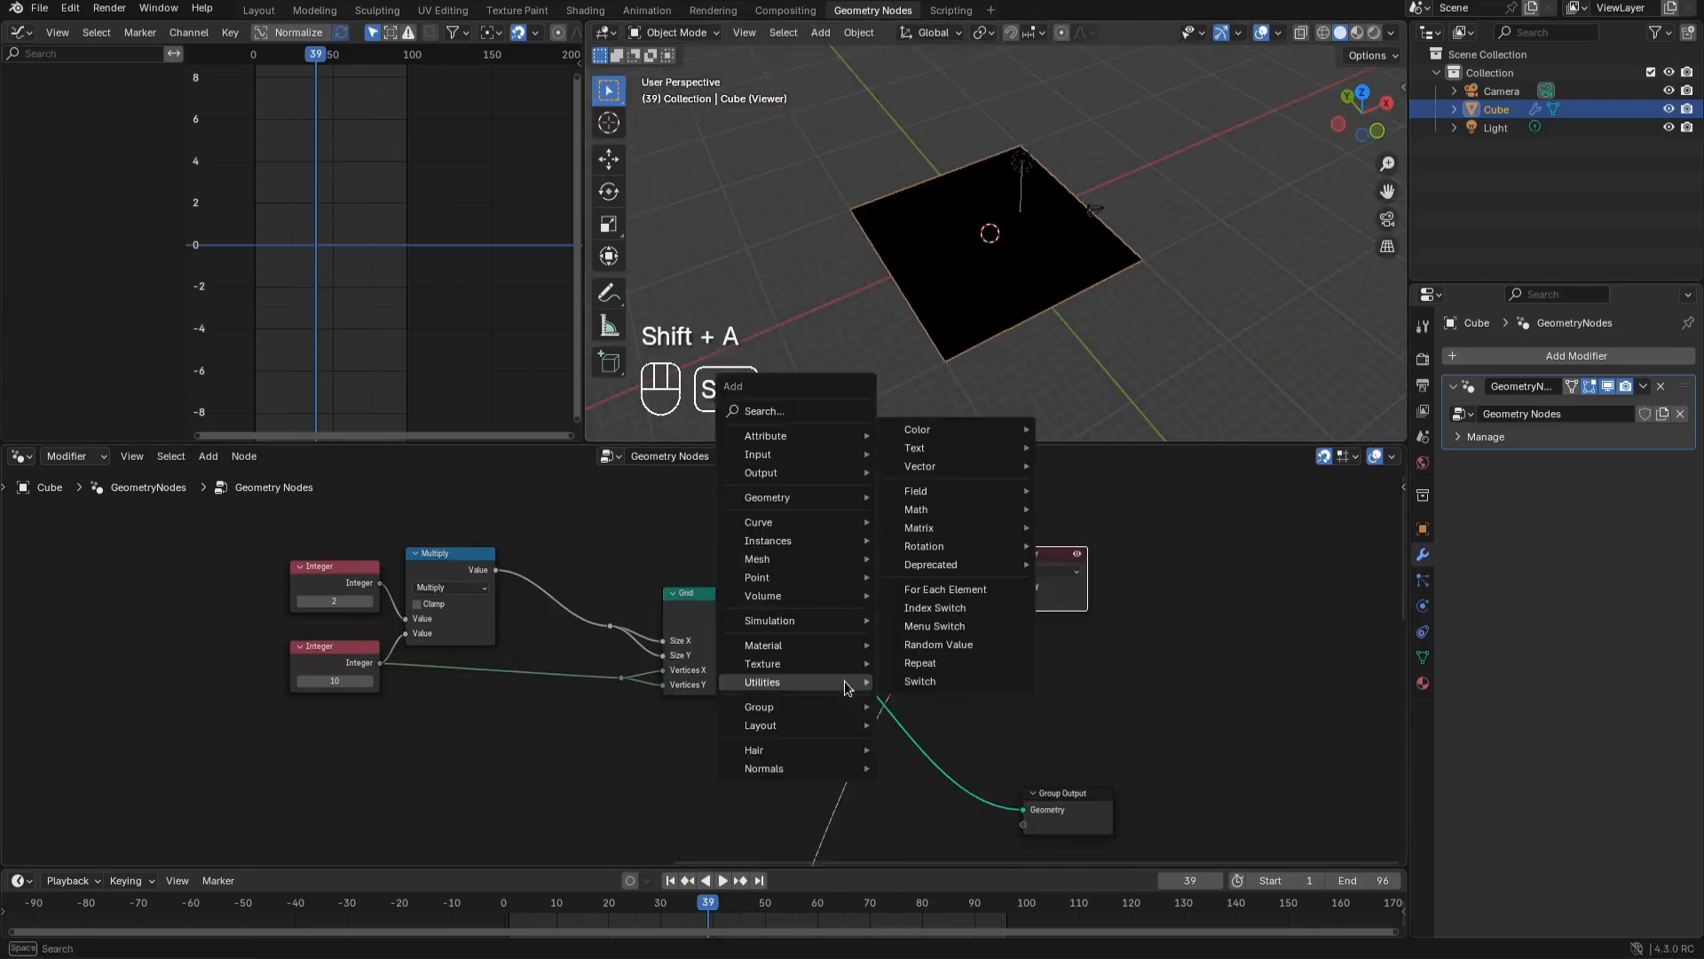
pyautogui.moveTo(799, 539)
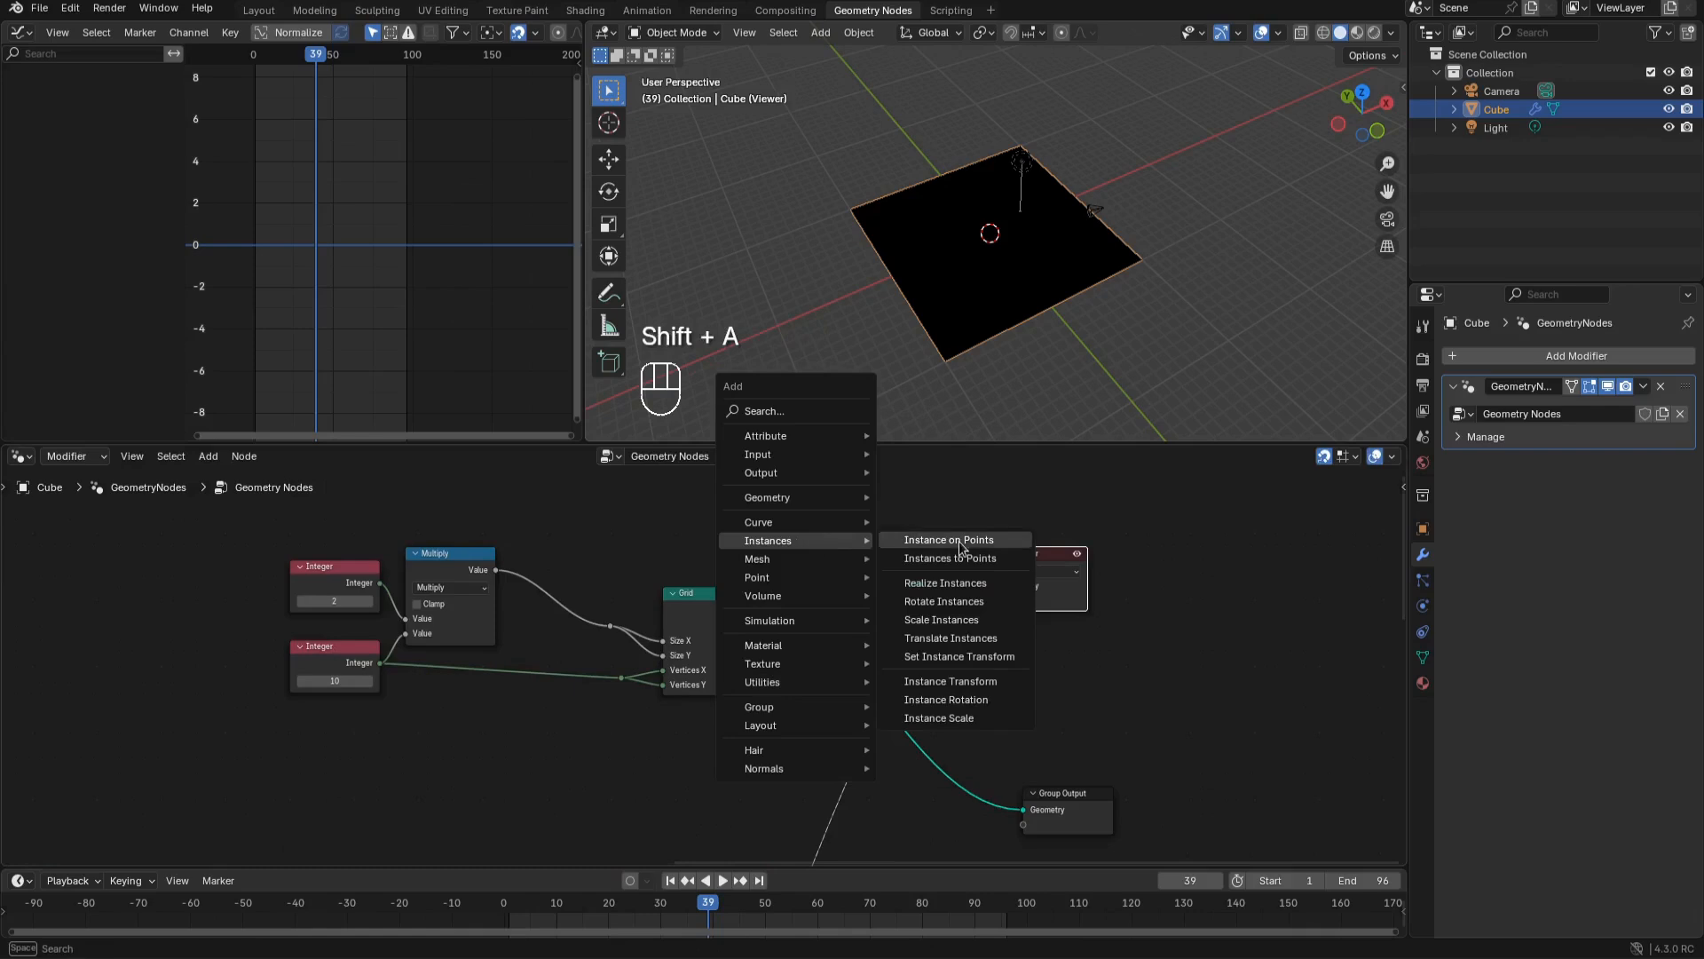
pyautogui.click(923, 540)
pyautogui.click(831, 633)
# Preview the new Instance on Points node and connect the Realize Instances output to its Instance input
pyautogui.keyDown('ctrl'); pyautogui.keyDown('shift'); pyautogui.click(914, 646); pyautogui.keyUp('shift'); pyautogui.keyUp('ctrl')
pyautogui.moveTo(943, 714); pyautogui.dragTo(905, 643, button='middle')
pyautogui.moveTo(840, 758); pyautogui.dragTo(851, 756)
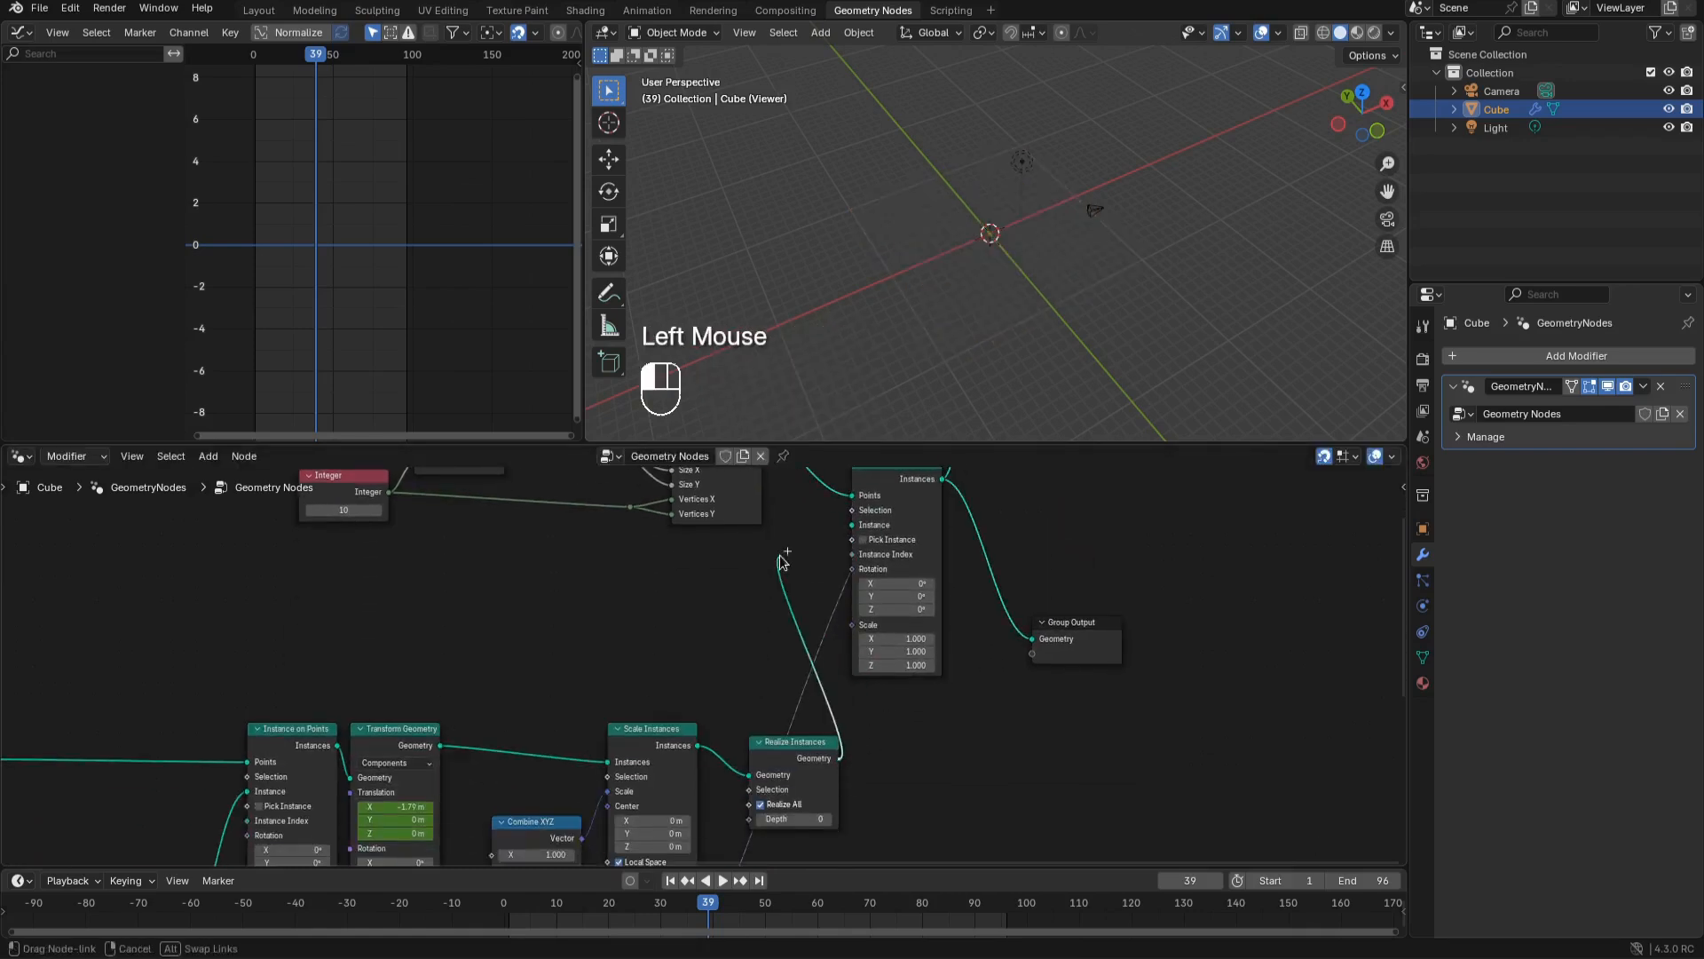
pyautogui.moveTo(855, 530); pyautogui.dragTo(853, 525)
# Set the new Instance on Points node's Z rotation to 45 degrees
pyautogui.scroll(5, 955, 263)
pyautogui.moveTo(955, 263); pyautogui.dragTo(1061, 373, button='middle')
pyautogui.click(896, 609)
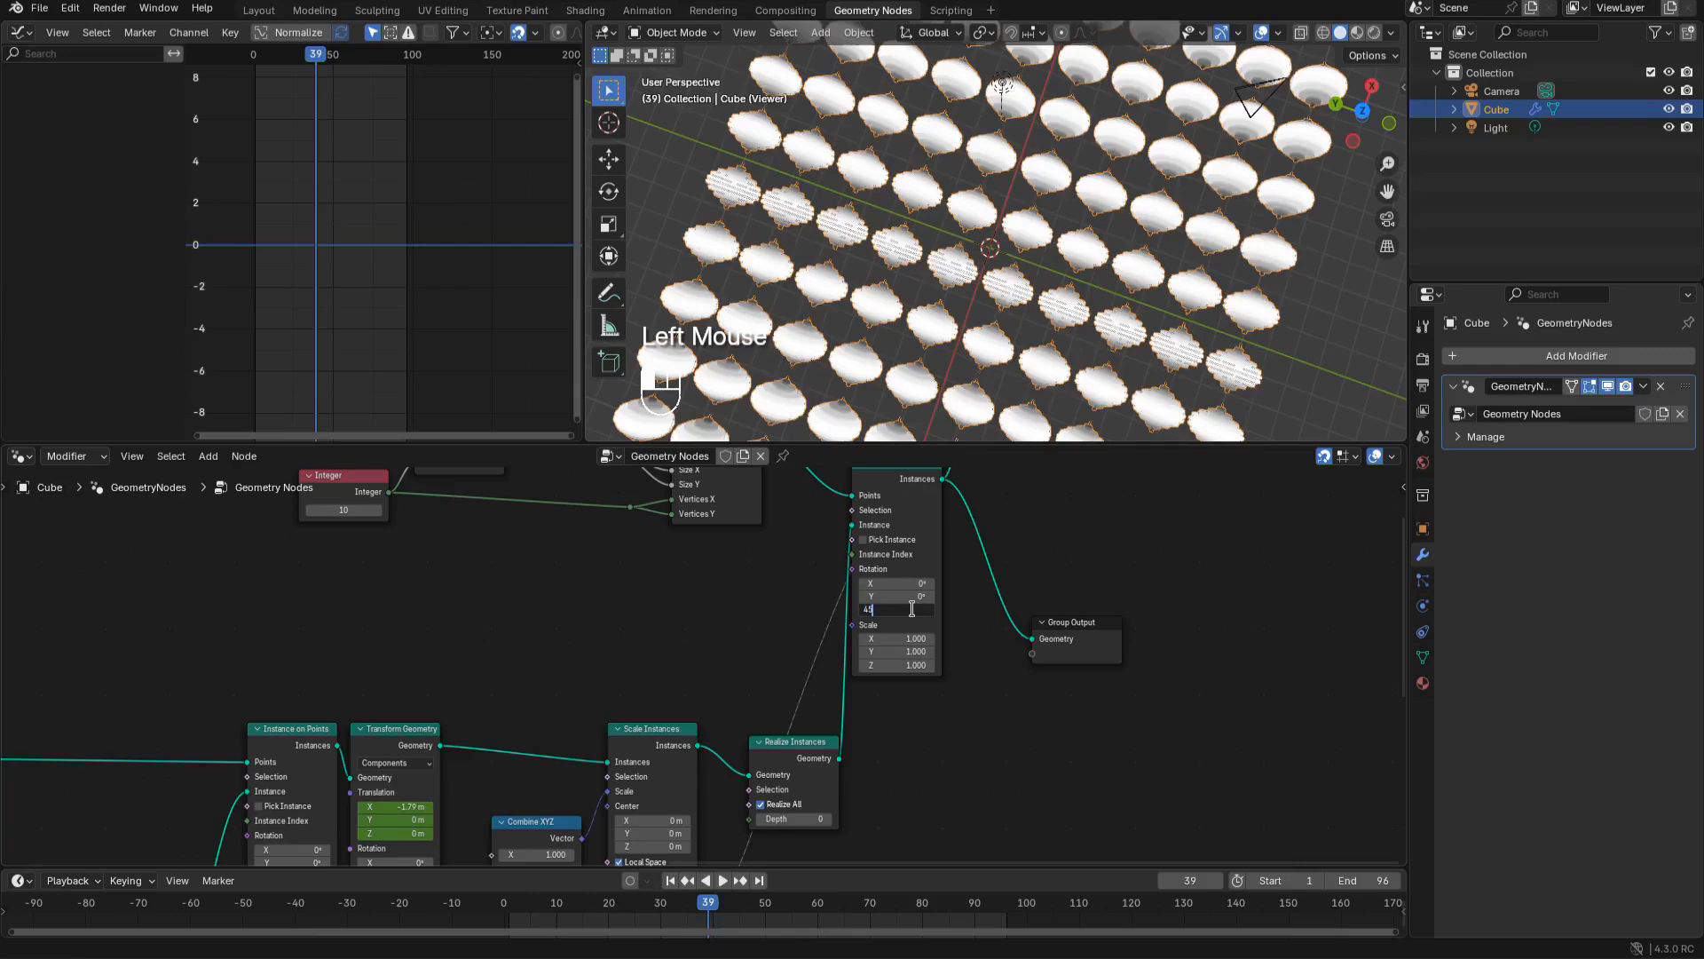
pyautogui.press('Return')
# Try muting the Integer node set to 2 to check its effect on the grid spacing, and unmute it
pyautogui.scroll(3, 983, 313)
pyautogui.moveTo(985, 302); pyautogui.dragTo(1032, 299, button='middle')
pyautogui.moveTo(509, 590); pyautogui.dragTo(469, 684, button='middle')
pyautogui.click(330, 527)
pyautogui.press('m')
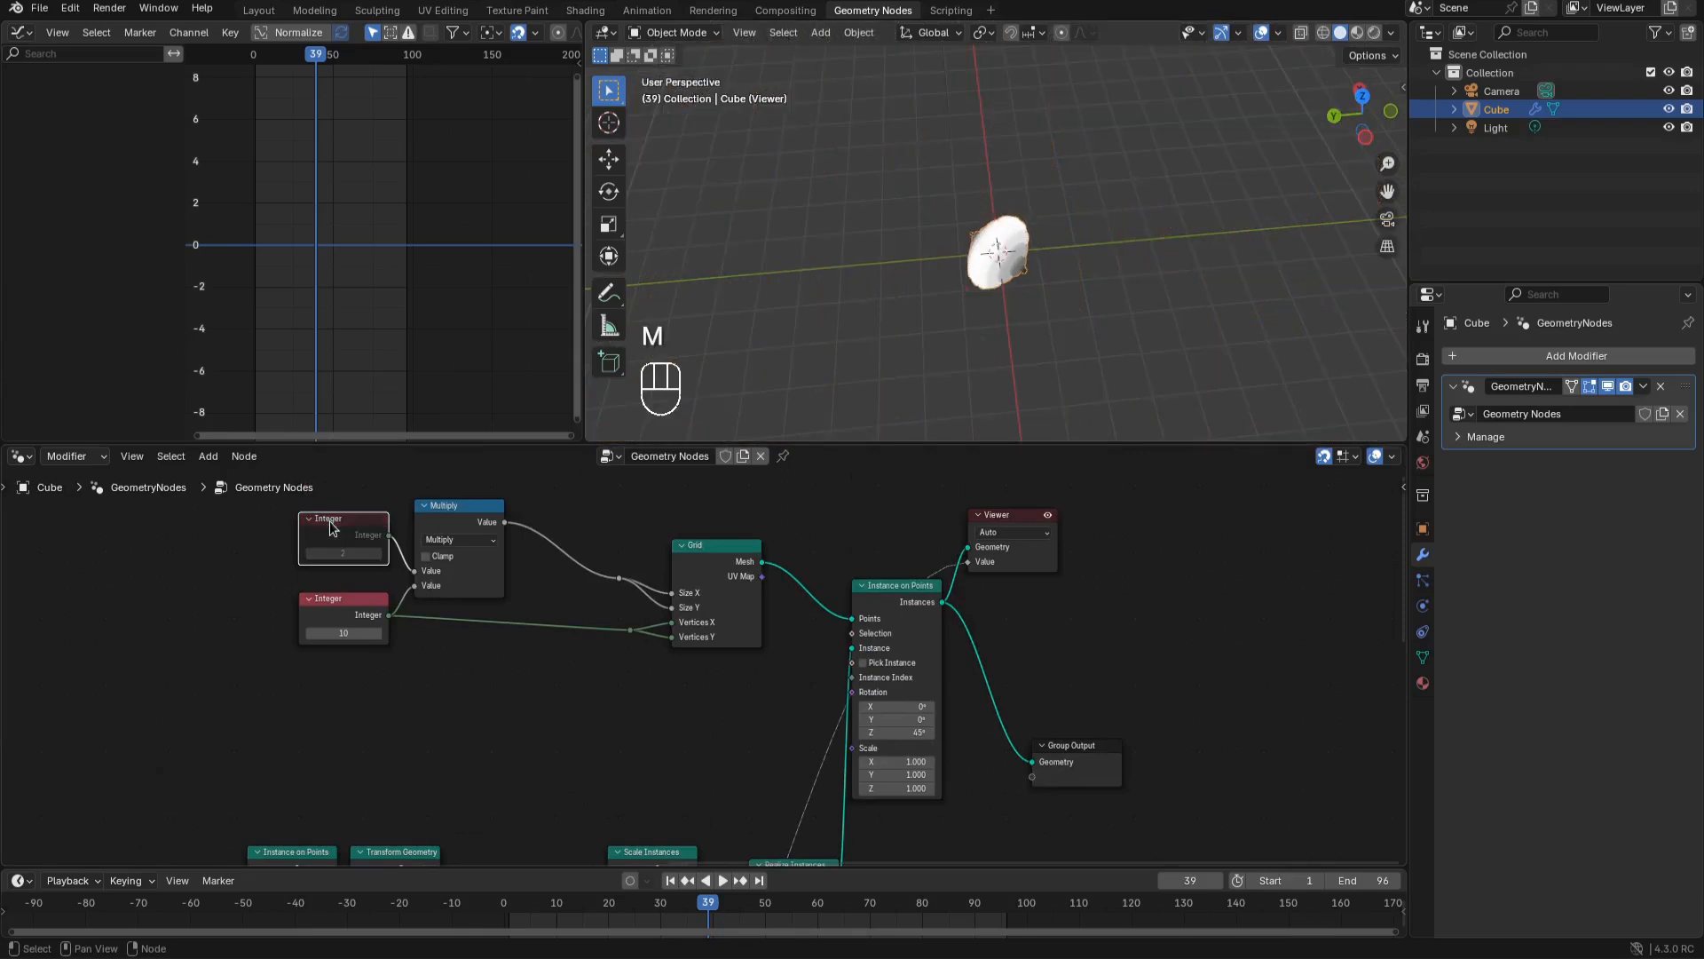
pyautogui.press('m')
# Cut the link between the Integer node set to 2 and Multiply, and set the freed Multiply value to 1
pyautogui.keyDown('ctrl'); pyautogui.moveTo(410, 554); pyautogui.dragTo(397, 580, button='right'); pyautogui.keyUp('ctrl')
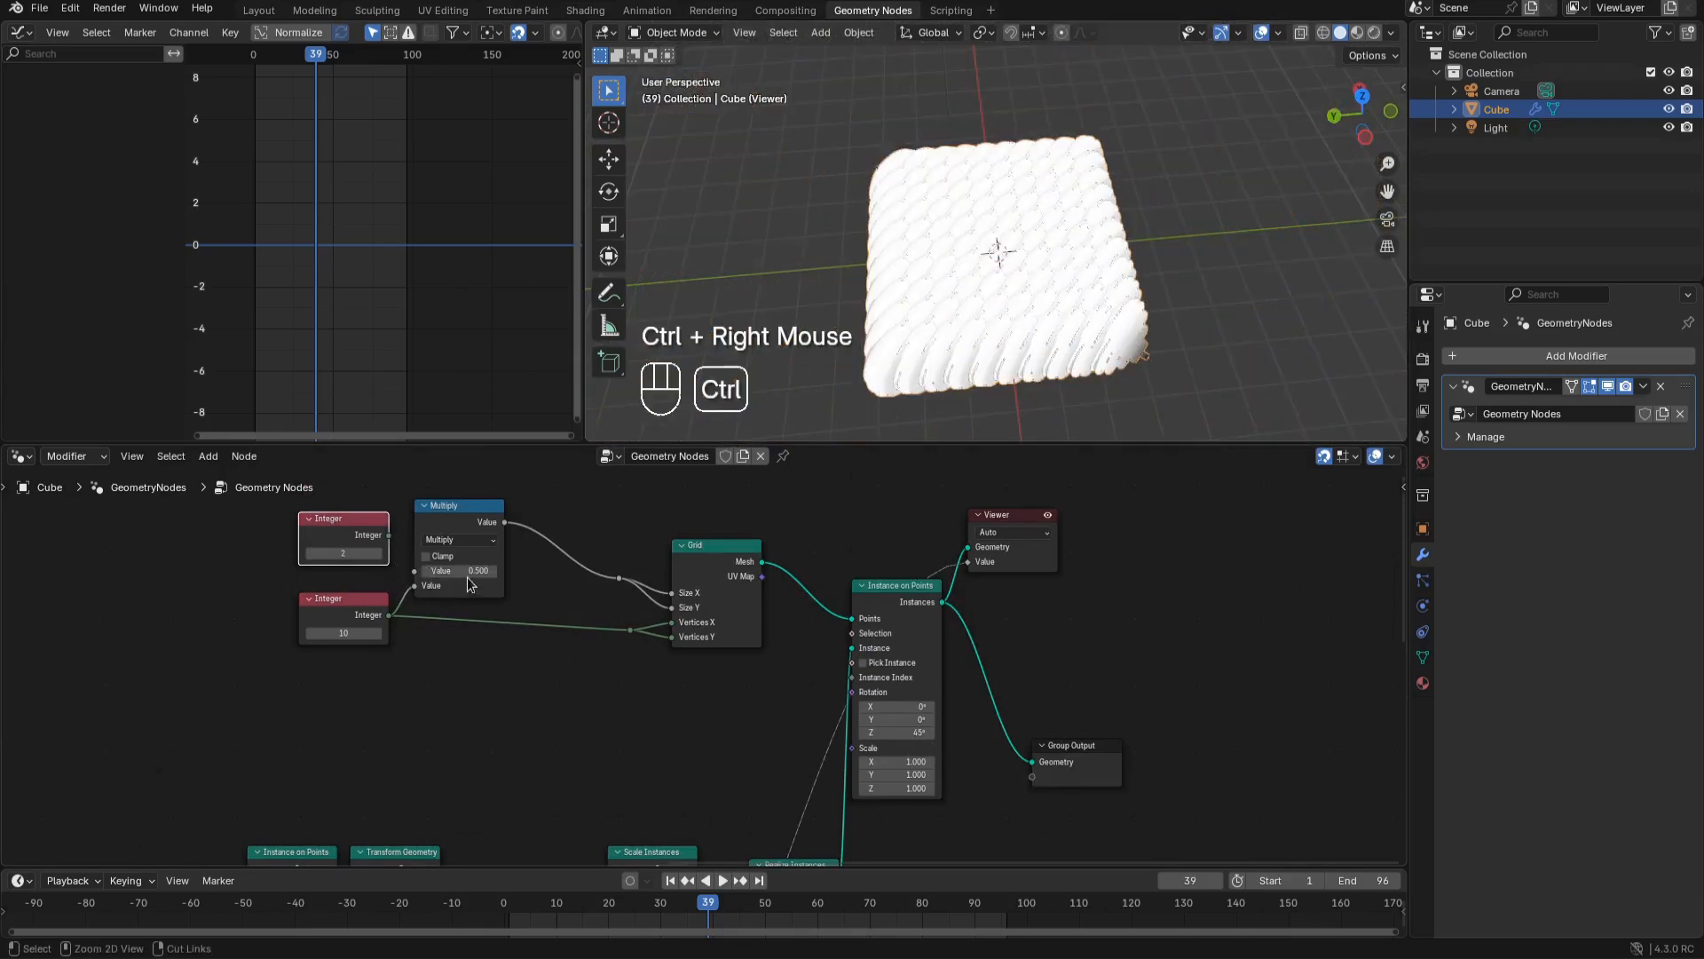
pyautogui.click(462, 570)
pyautogui.write('1')
pyautogui.press('Return')
pyautogui.scroll(3, 1078, 275)
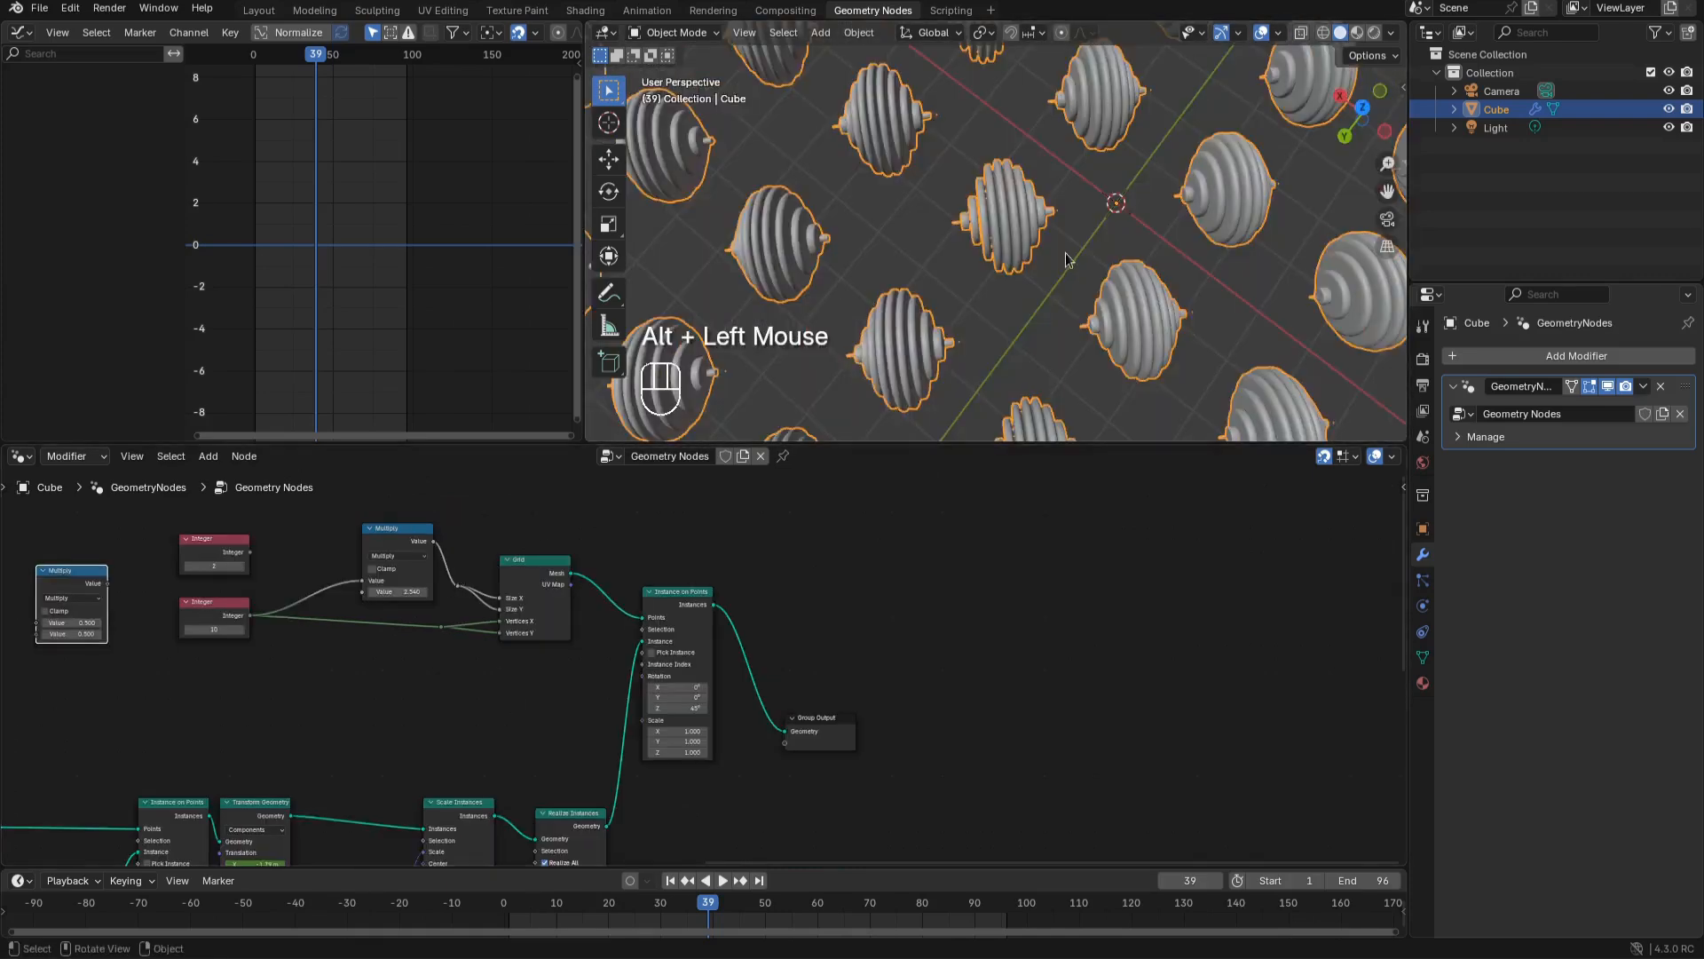
# Lower the value of the Multiply node that sizes the grid until the instances overlap closely
pyautogui.scroll(-2, 1068, 259)
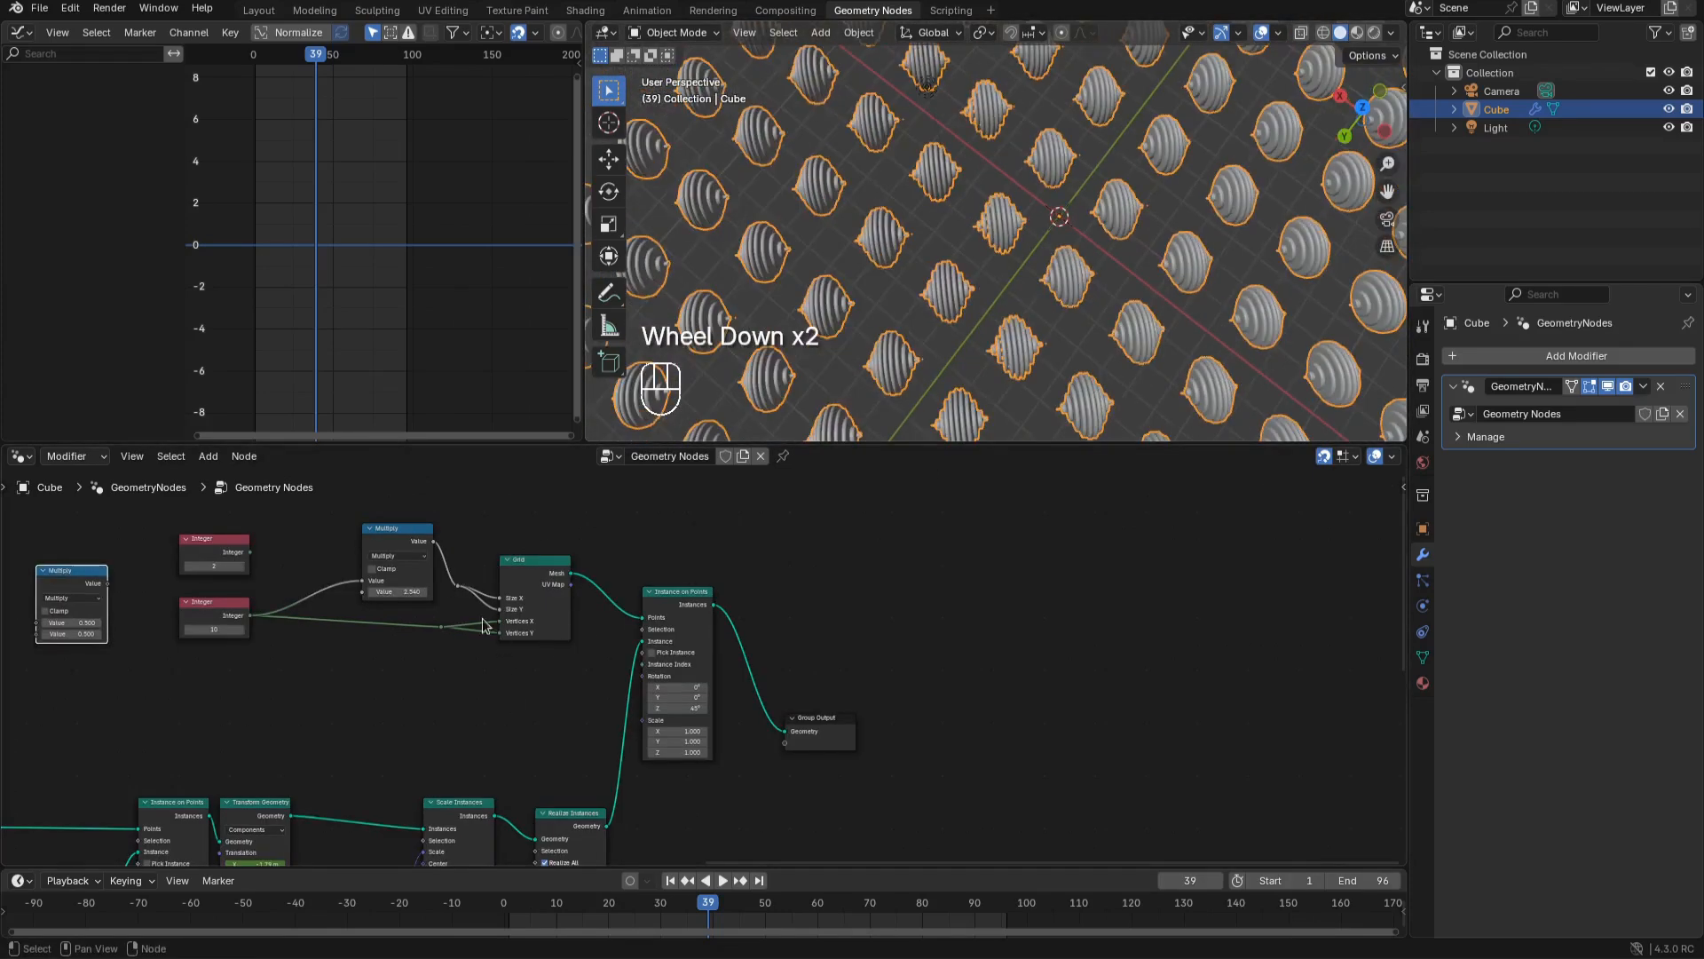
pyautogui.keyDown('shift'); pyautogui.moveTo(399, 591); pyautogui.dragTo(332, 591); pyautogui.keyUp('shift')
pyautogui.scroll(3, 1063, 297)
pyautogui.moveTo(1062, 297); pyautogui.dragTo(1065, 213, button='middle')
# Duplicate the Absolute node into the empty area, switch the copy to Multiply and set its second value to 1
pyautogui.moveTo(622, 737); pyautogui.dragTo(795, 486, button='middle')
pyautogui.scroll(4, 622, 711)
pyautogui.click(522, 769)
pyautogui.hotkey('shift', 'd')
pyautogui.click(843, 685)
pyautogui.click(838, 685)
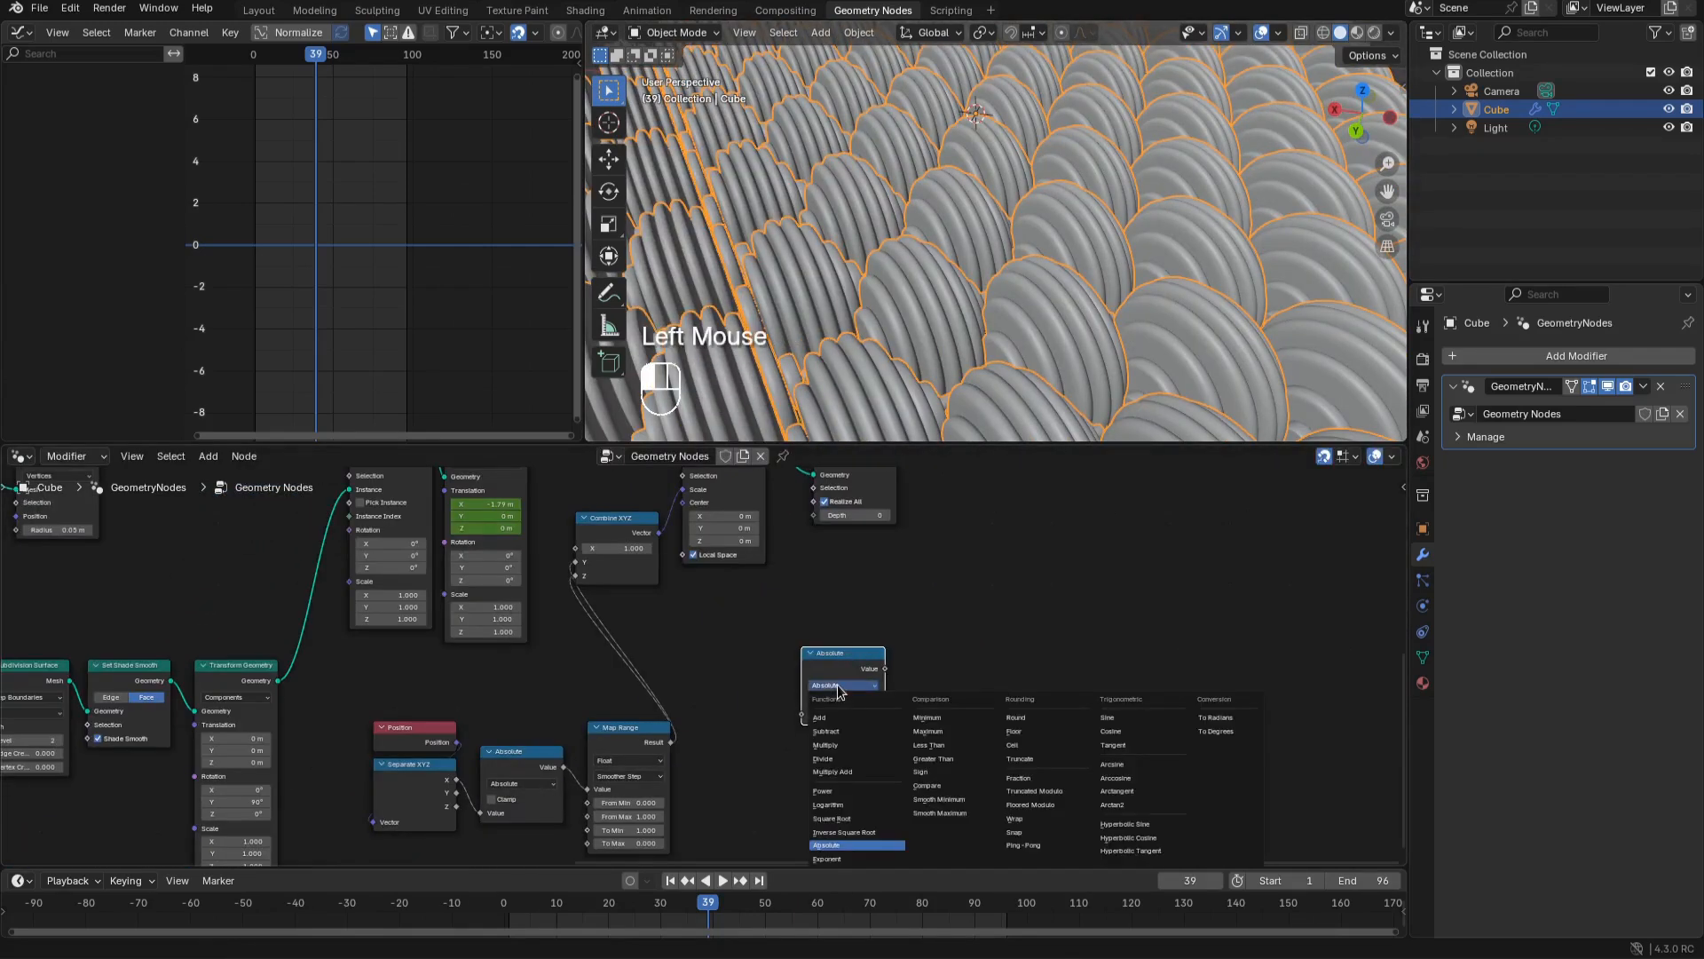
pyautogui.click(839, 745)
pyautogui.doubleClick(850, 728)
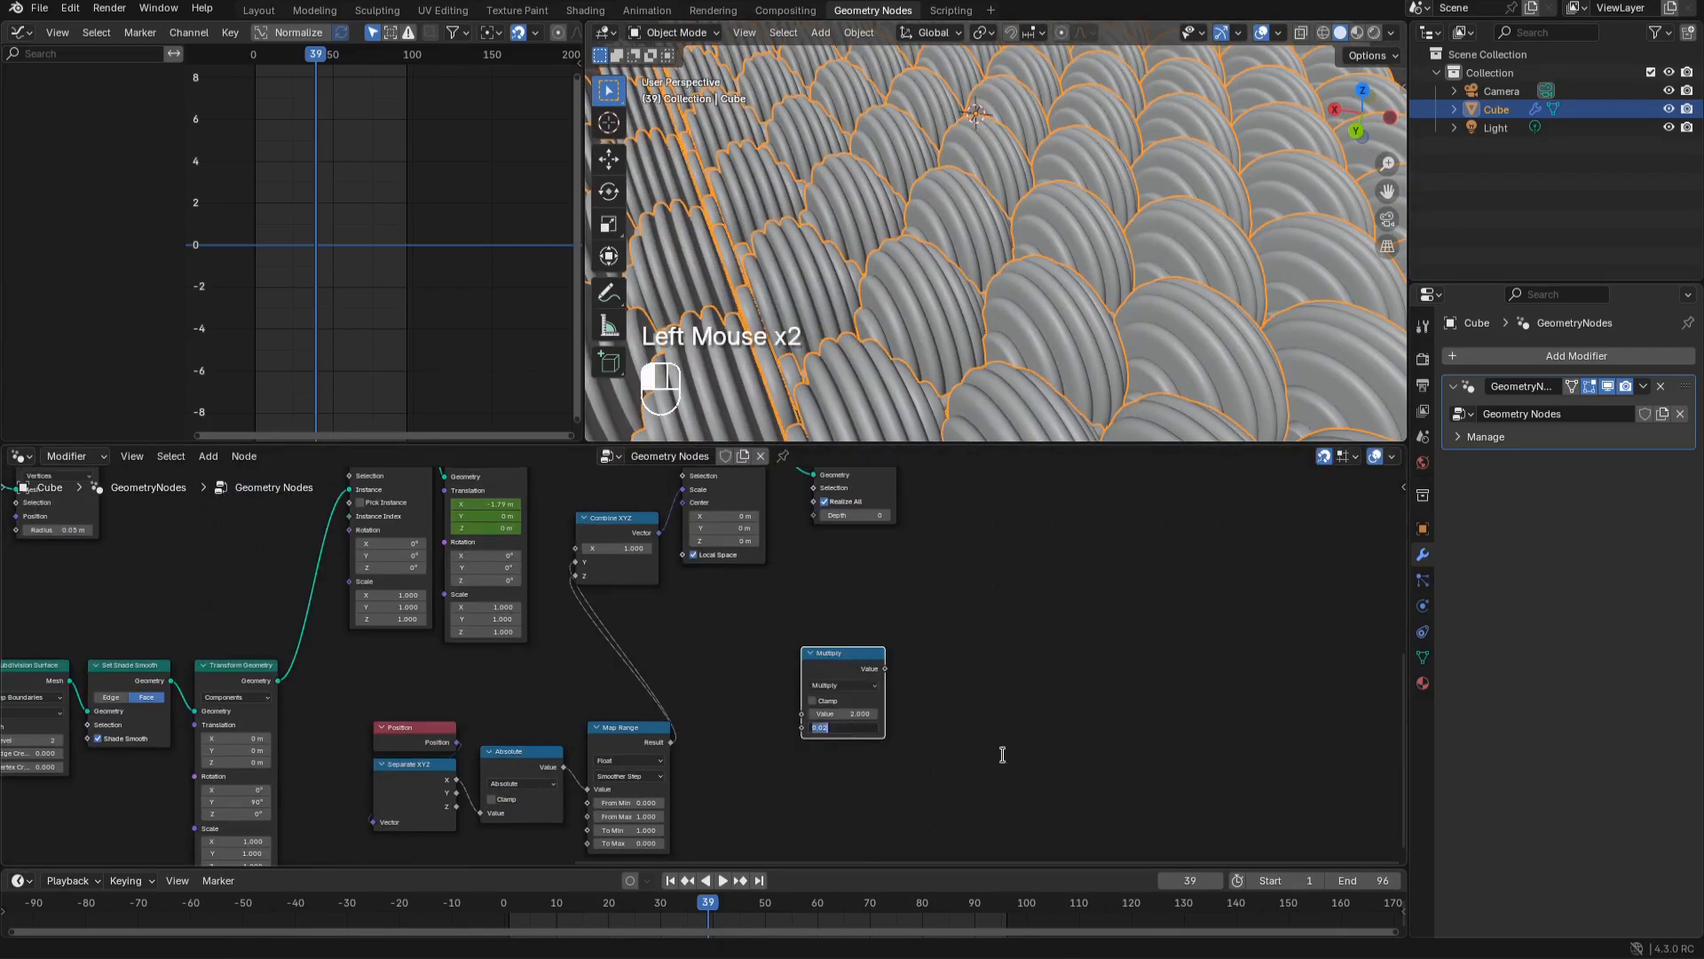
pyautogui.write('1')
pyautogui.press('Return')
# Route the Map Range result through the new Multiply node into Combine XYZ, lower its factor to about 0.77 and play the animation
pyautogui.click(671, 749)
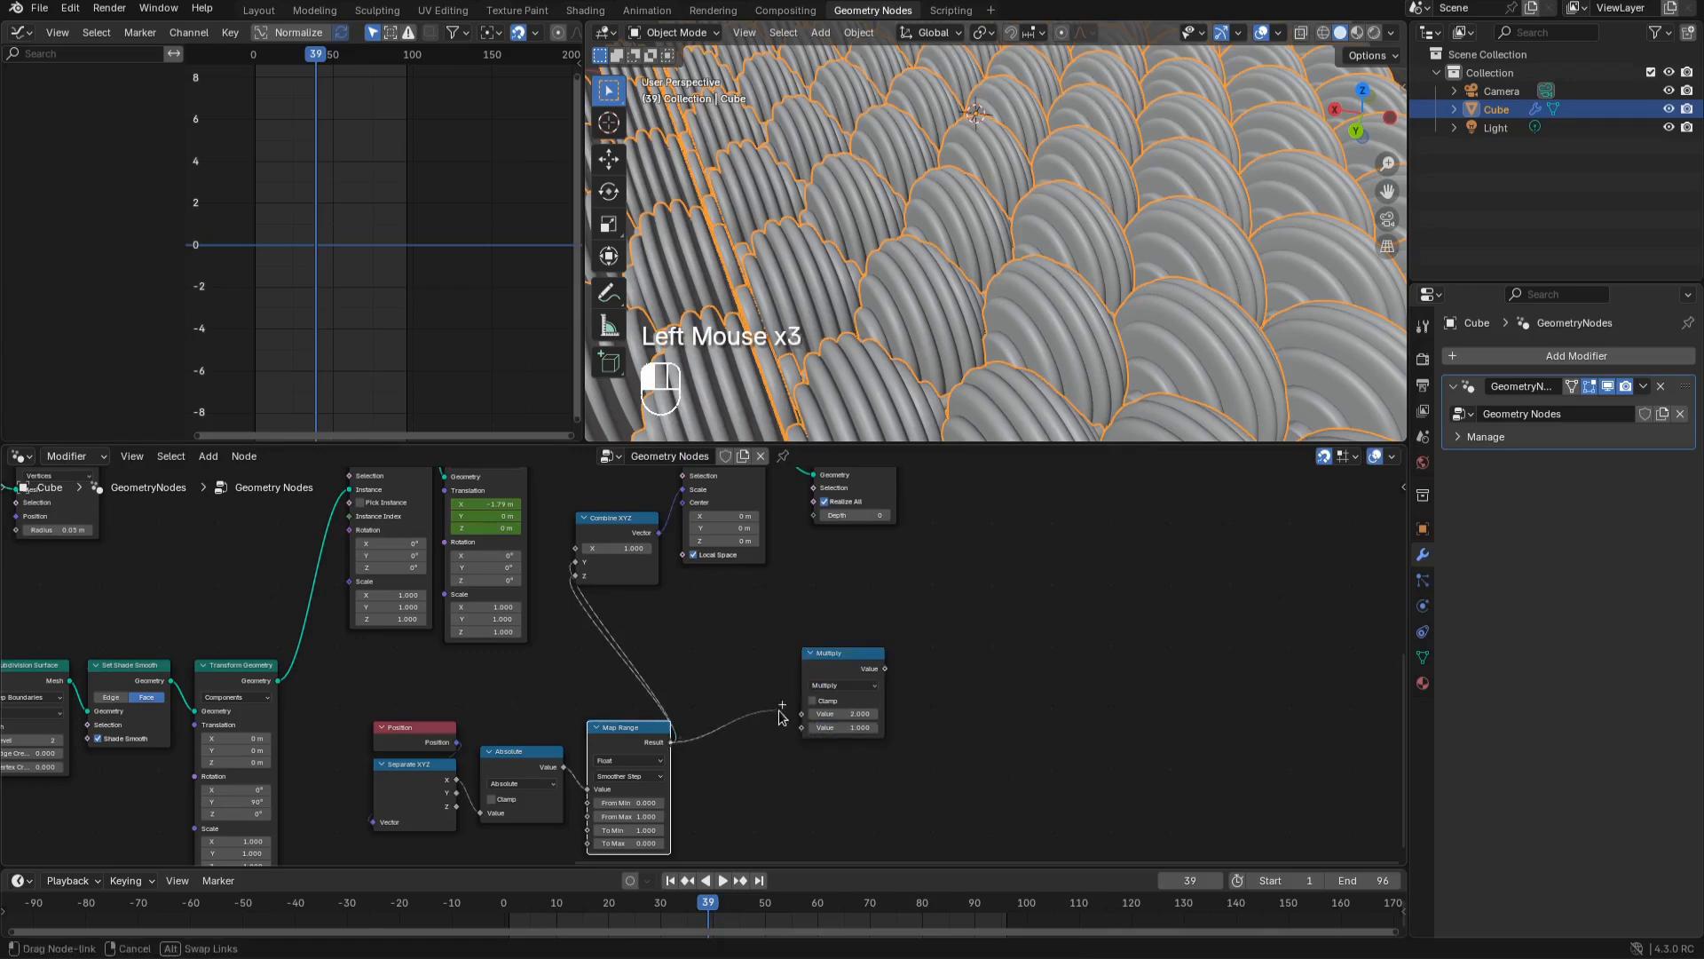
pyautogui.moveTo(791, 715); pyautogui.dragTo(795, 716)
pyautogui.moveTo(886, 670); pyautogui.dragTo(576, 576)
pyautogui.keyDown('shift'); pyautogui.moveTo(848, 728); pyautogui.dragTo(728, 728); pyautogui.keyUp('shift')
pyautogui.press('space')
pyautogui.click(843, 667)
# Gather the grid's Multiply and Integer nodes near the Grid node, and delete the unconnected Integer and Multiply nodes
pyautogui.scroll(2, 441, 537)
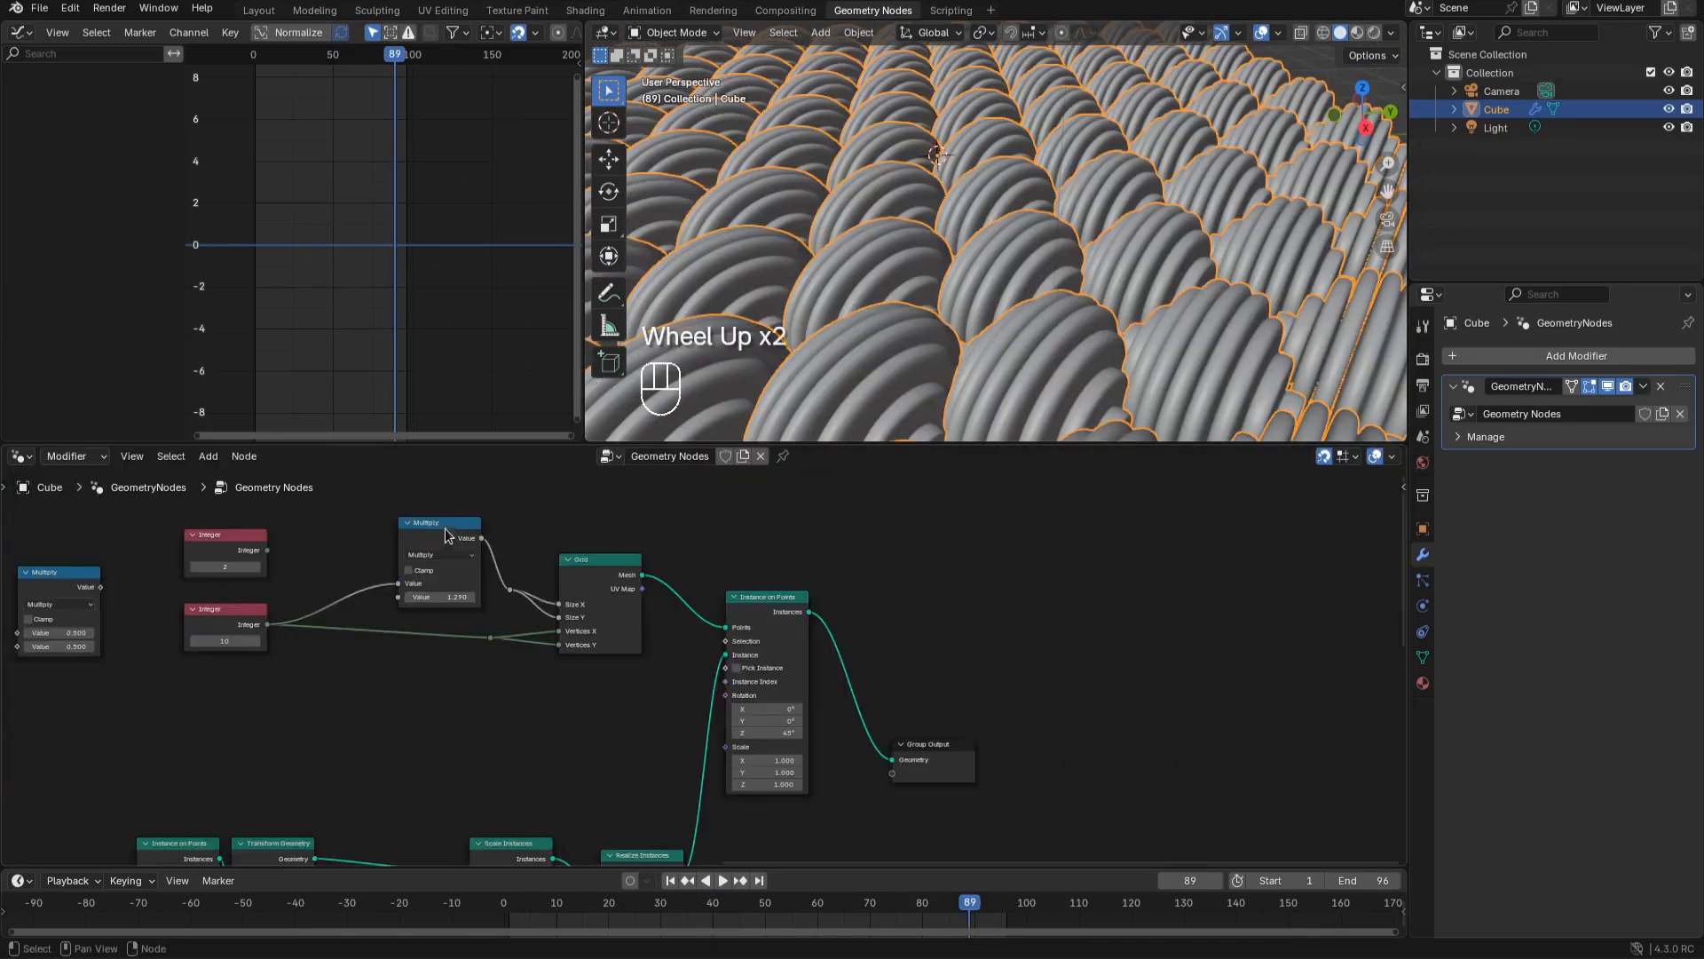
pyautogui.moveTo(443, 529); pyautogui.dragTo(611, 593)
pyautogui.moveTo(246, 748); pyautogui.dragTo(411, 665)
pyautogui.click(224, 691)
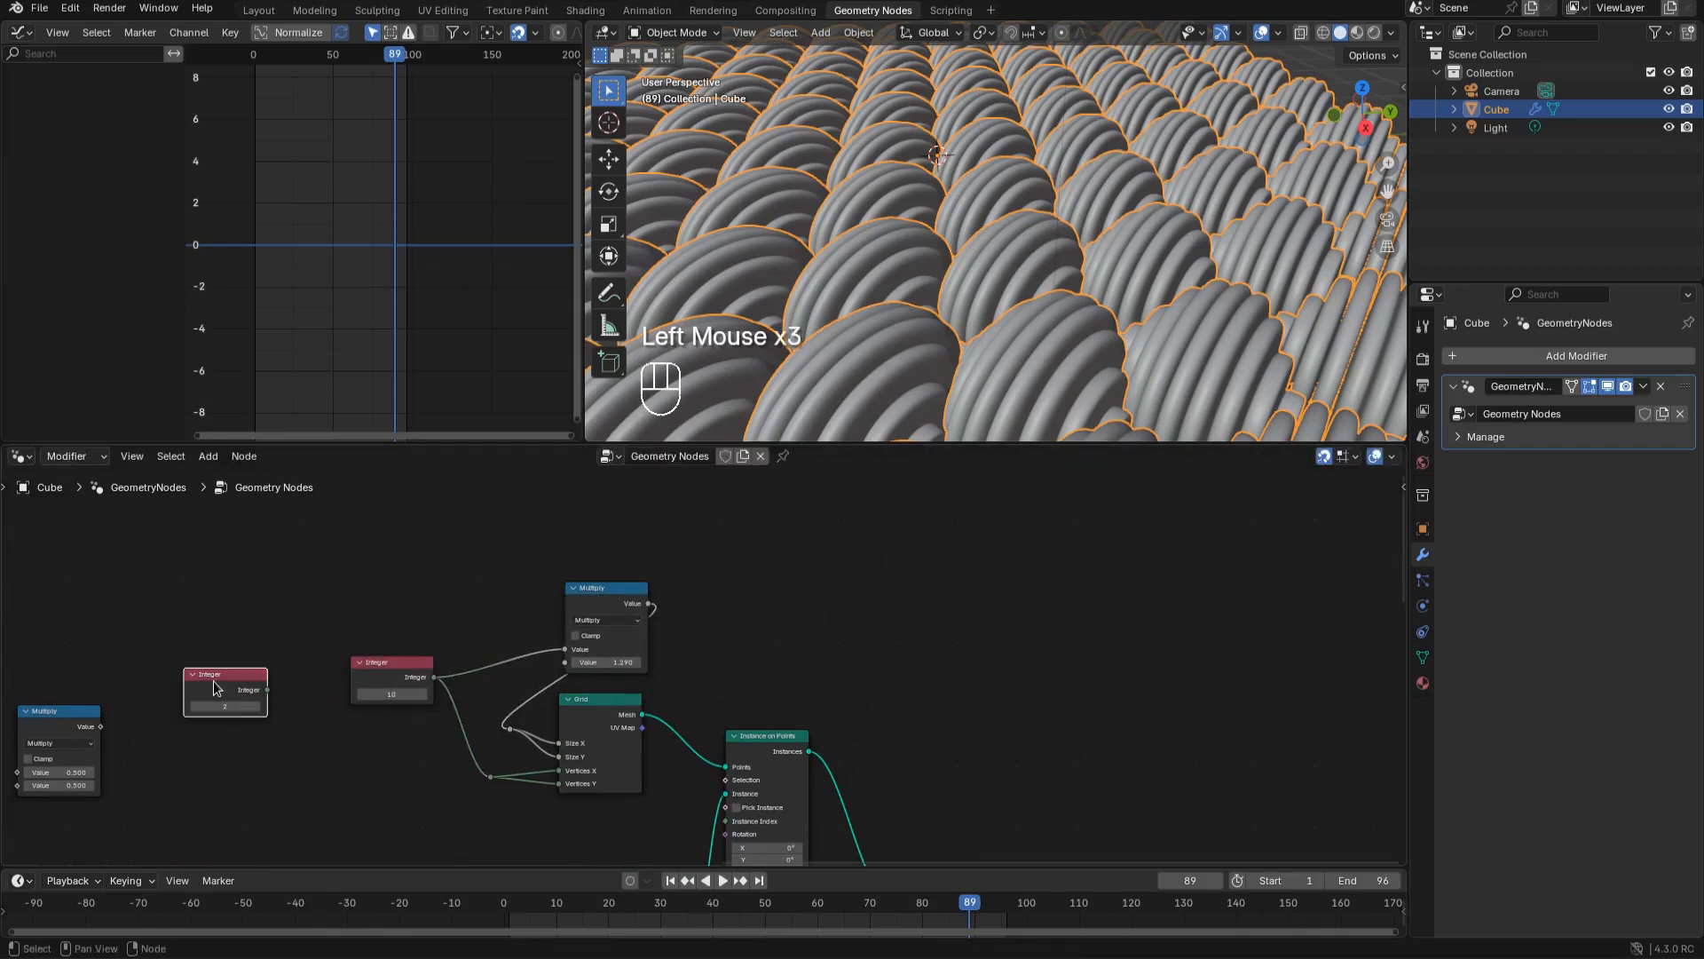
pyautogui.press('x')
pyautogui.click(87, 713)
pyautogui.press('x')
# Enclose the grid-building nodes in a frame labelled GRID and move it away from the Instance on Points node
pyautogui.moveTo(307, 584); pyautogui.dragTo(641, 799)
pyautogui.hotkey('ctrl', 'j')
pyautogui.press('F2')
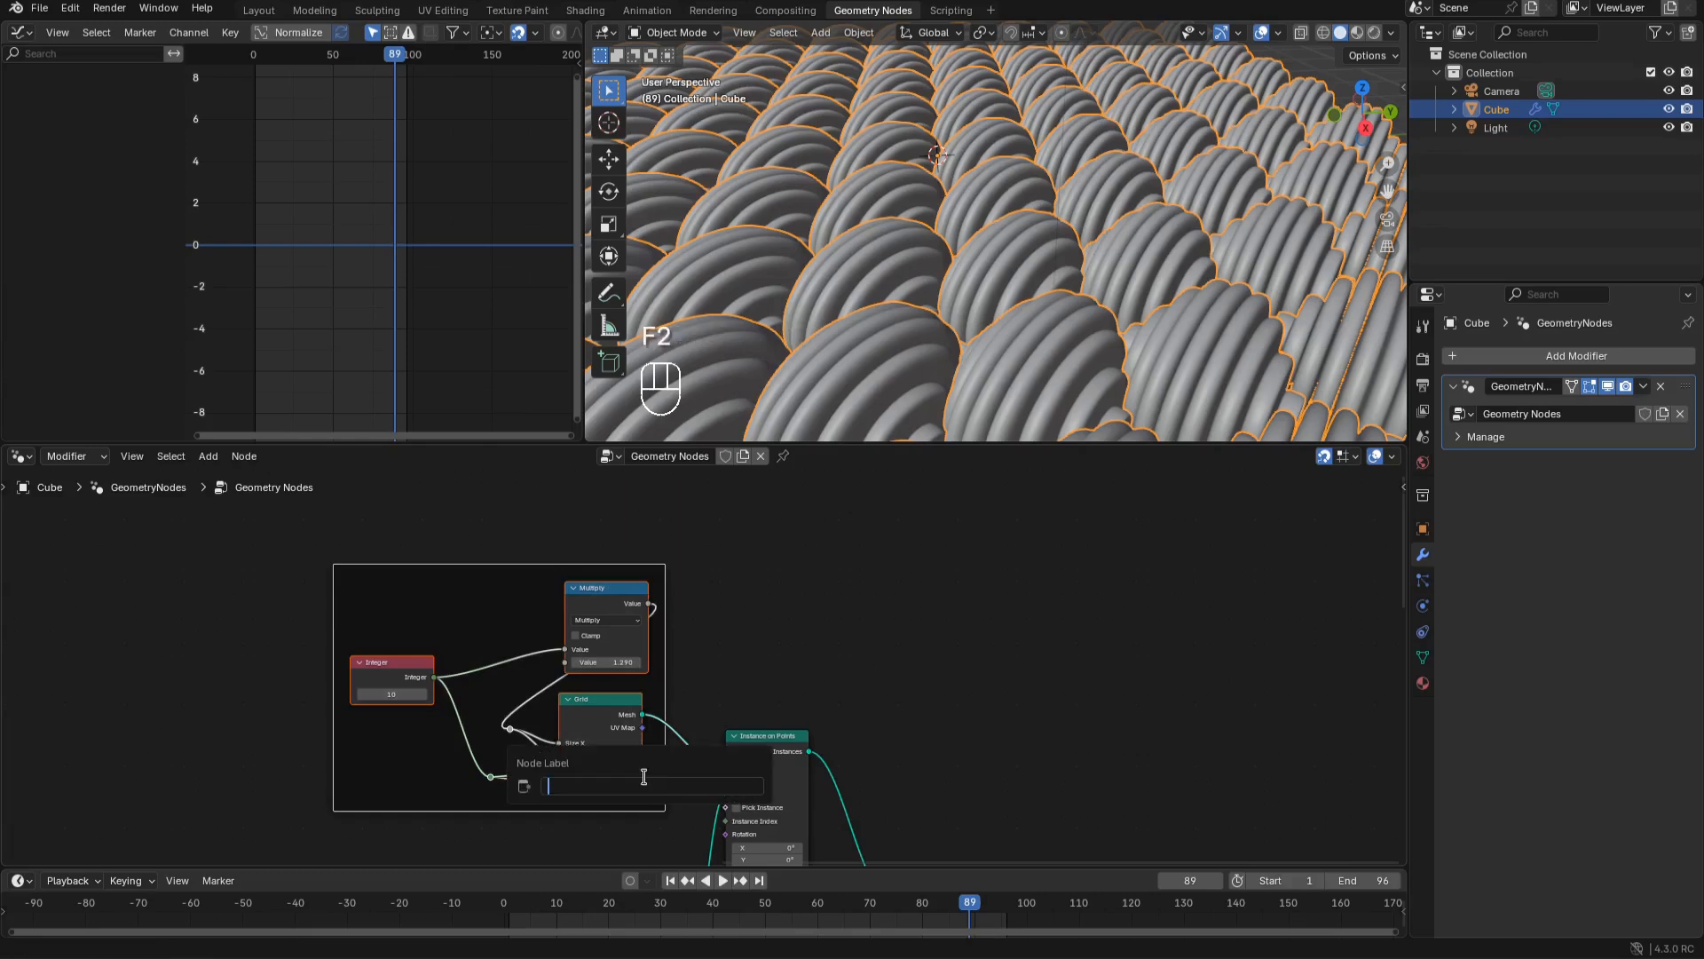
pyautogui.write('GRID')
pyautogui.press('Return')
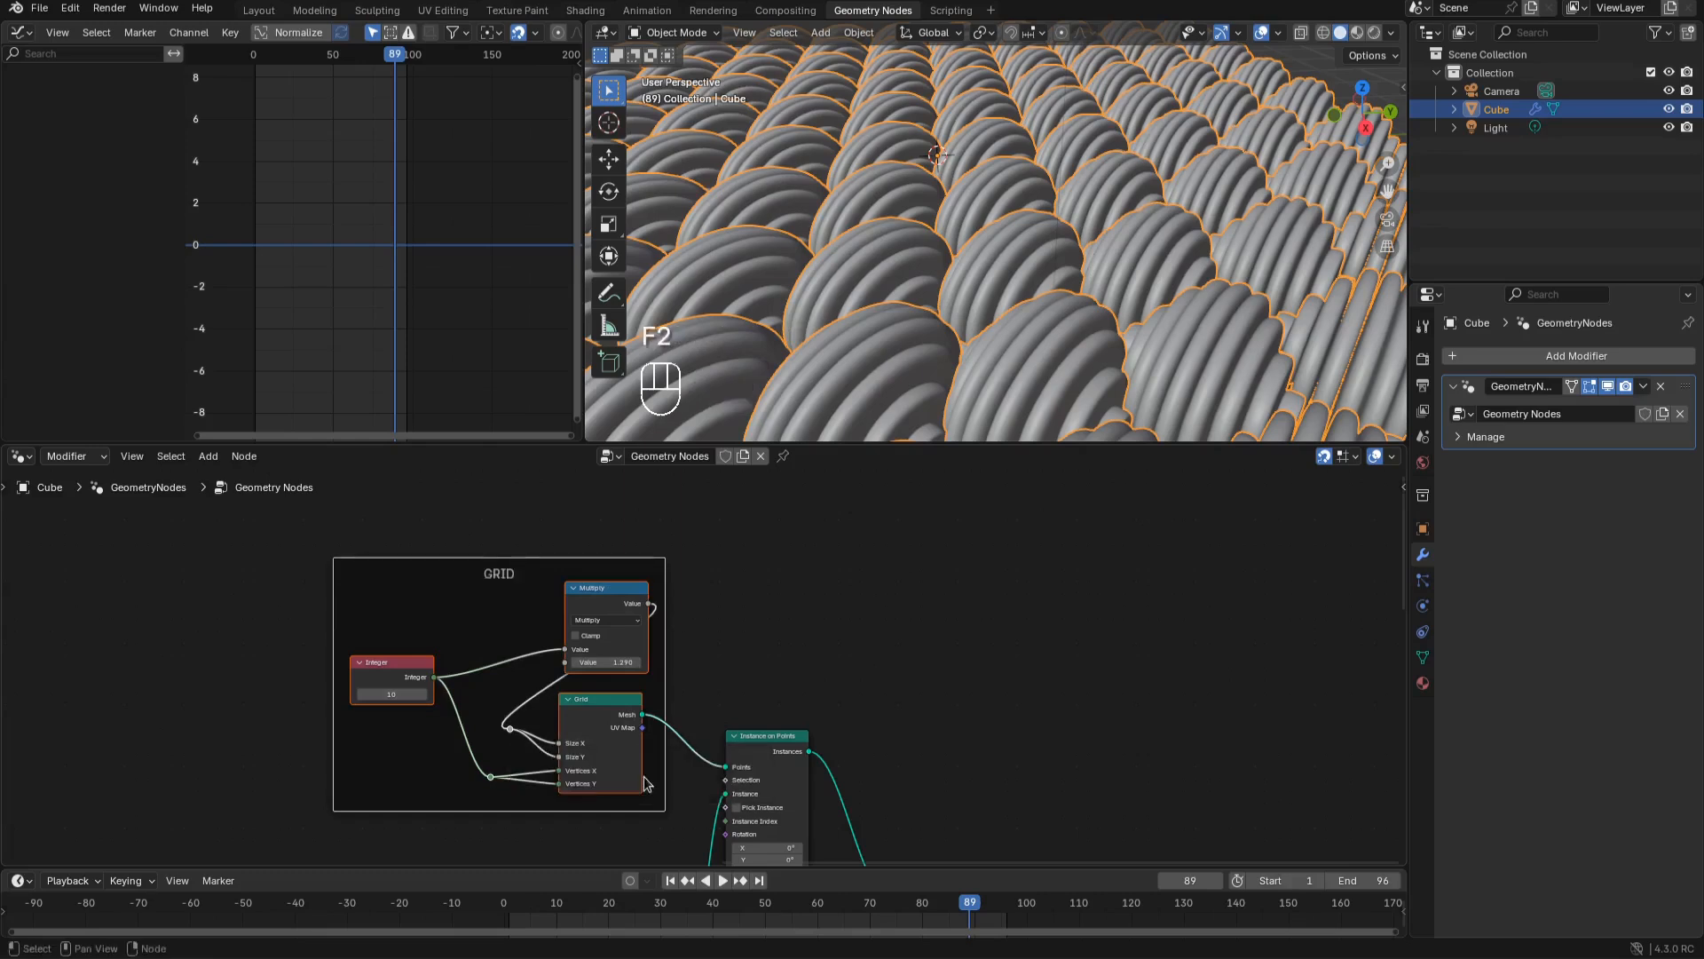
pyautogui.moveTo(647, 783); pyautogui.dragTo(510, 745)
# Set the scene's render engine to Cycles
pyautogui.moveTo(1083, 180); pyautogui.dragTo(1083, 266, button='middle')
pyautogui.click(1095, 732)
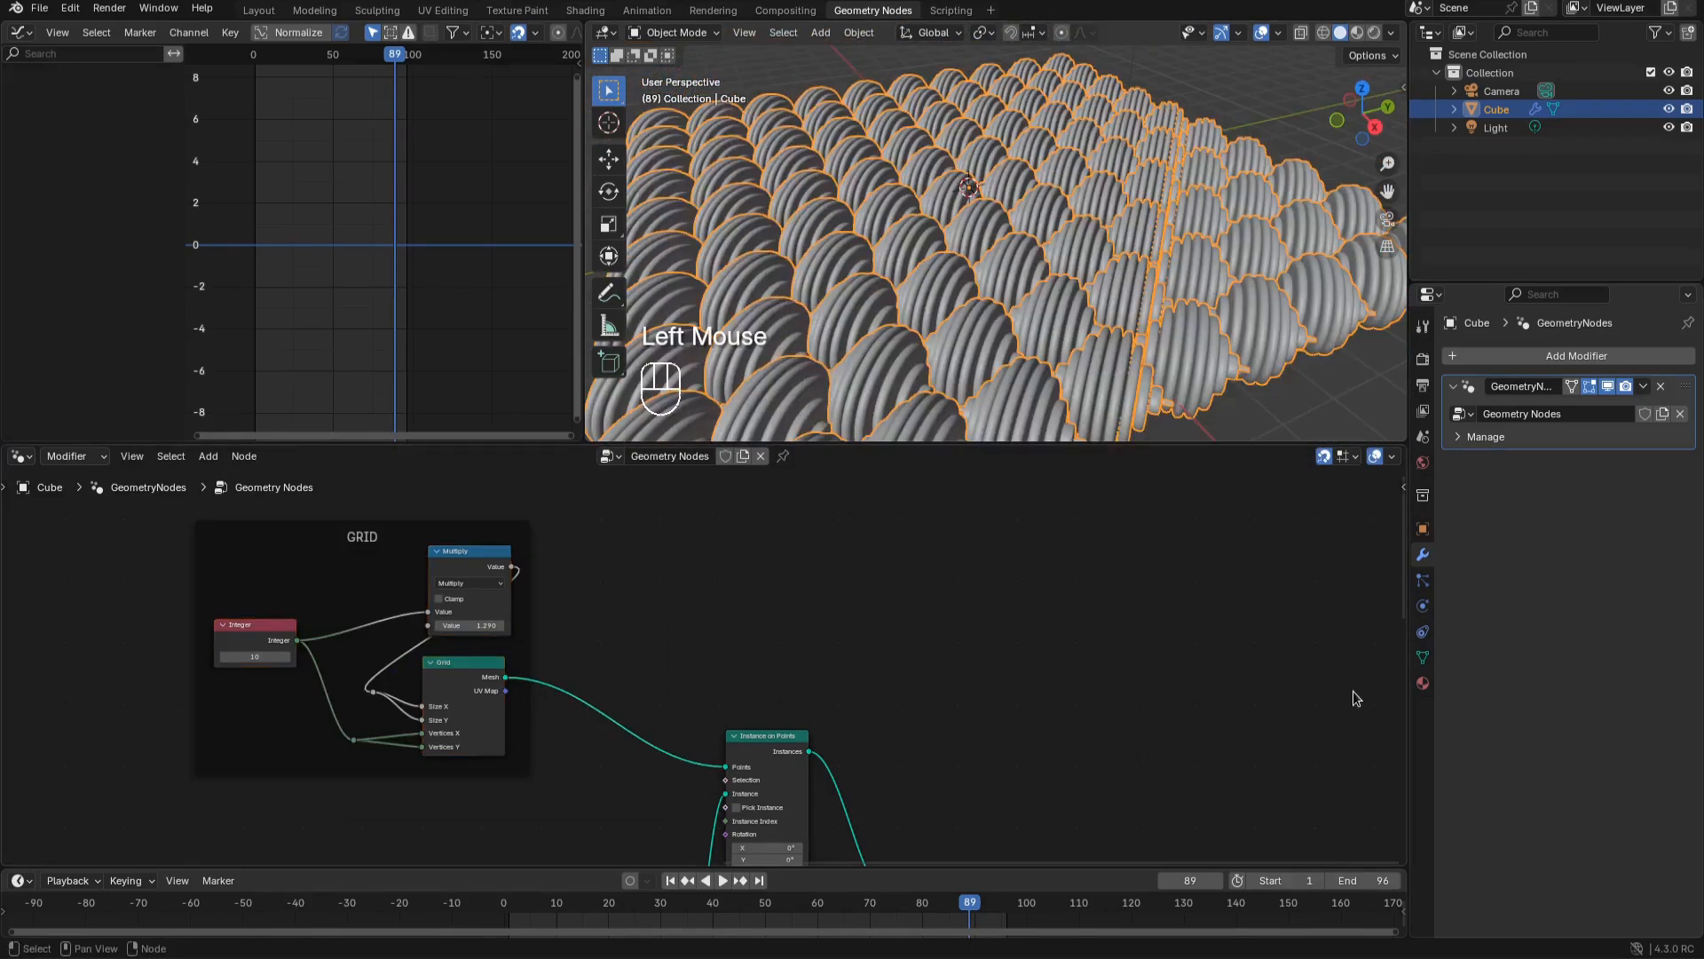
pyautogui.click(1423, 362)
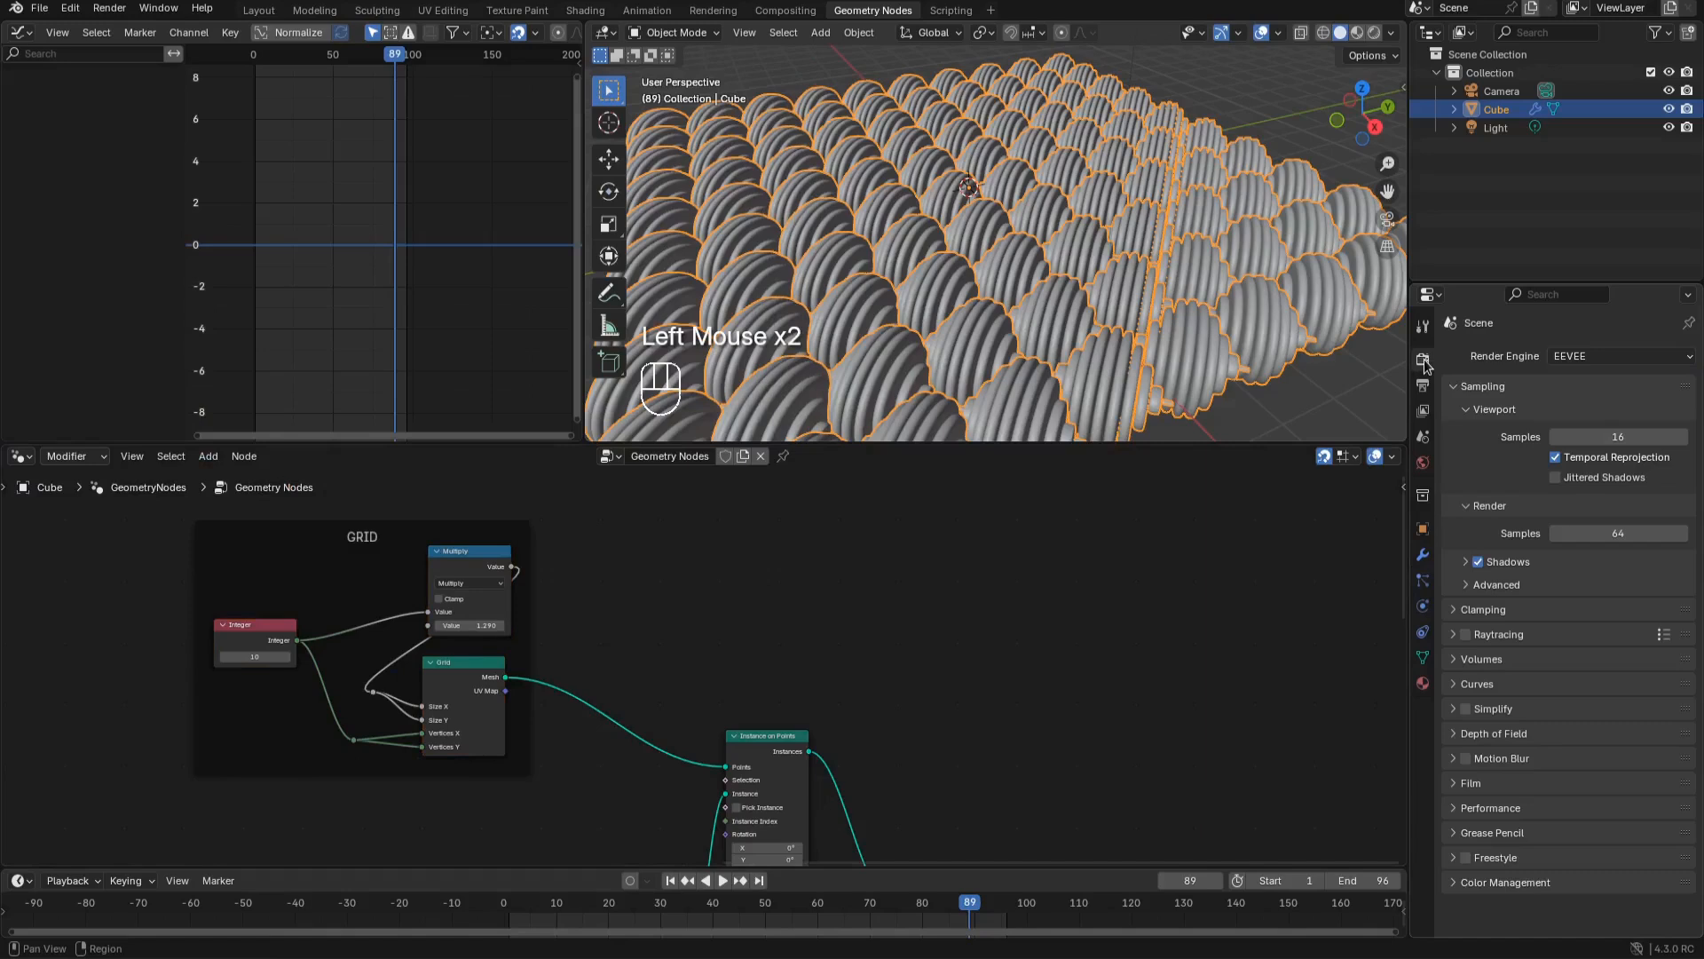
pyautogui.click(1588, 364)
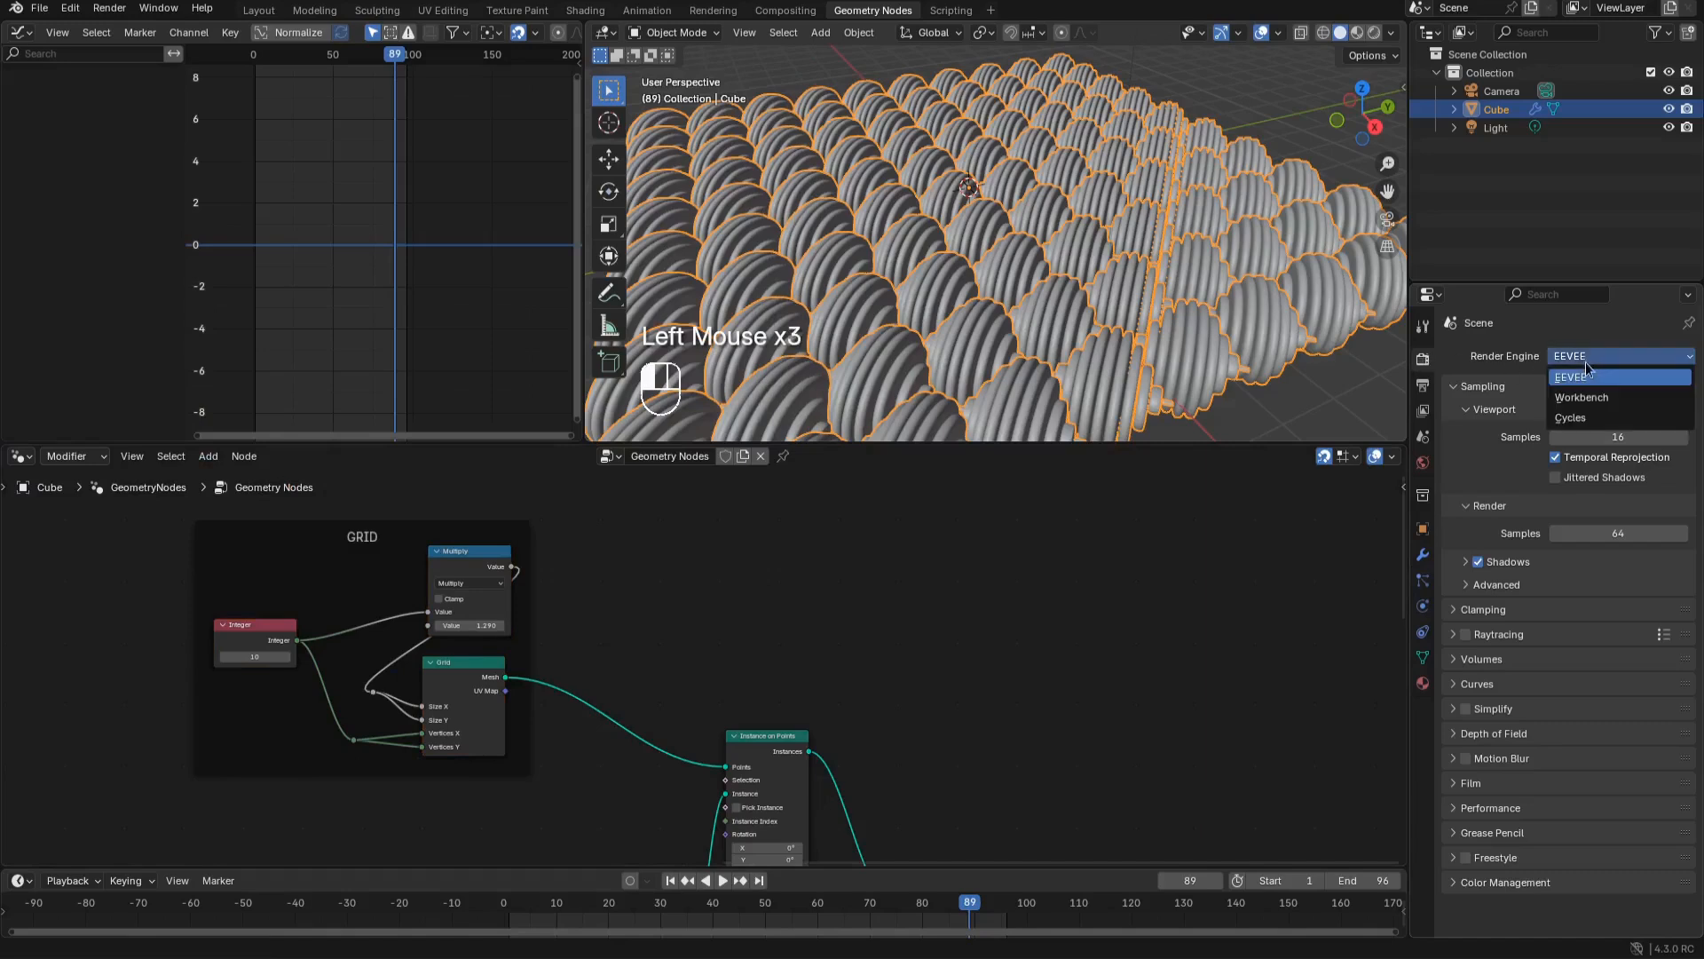
pyautogui.click(1584, 415)
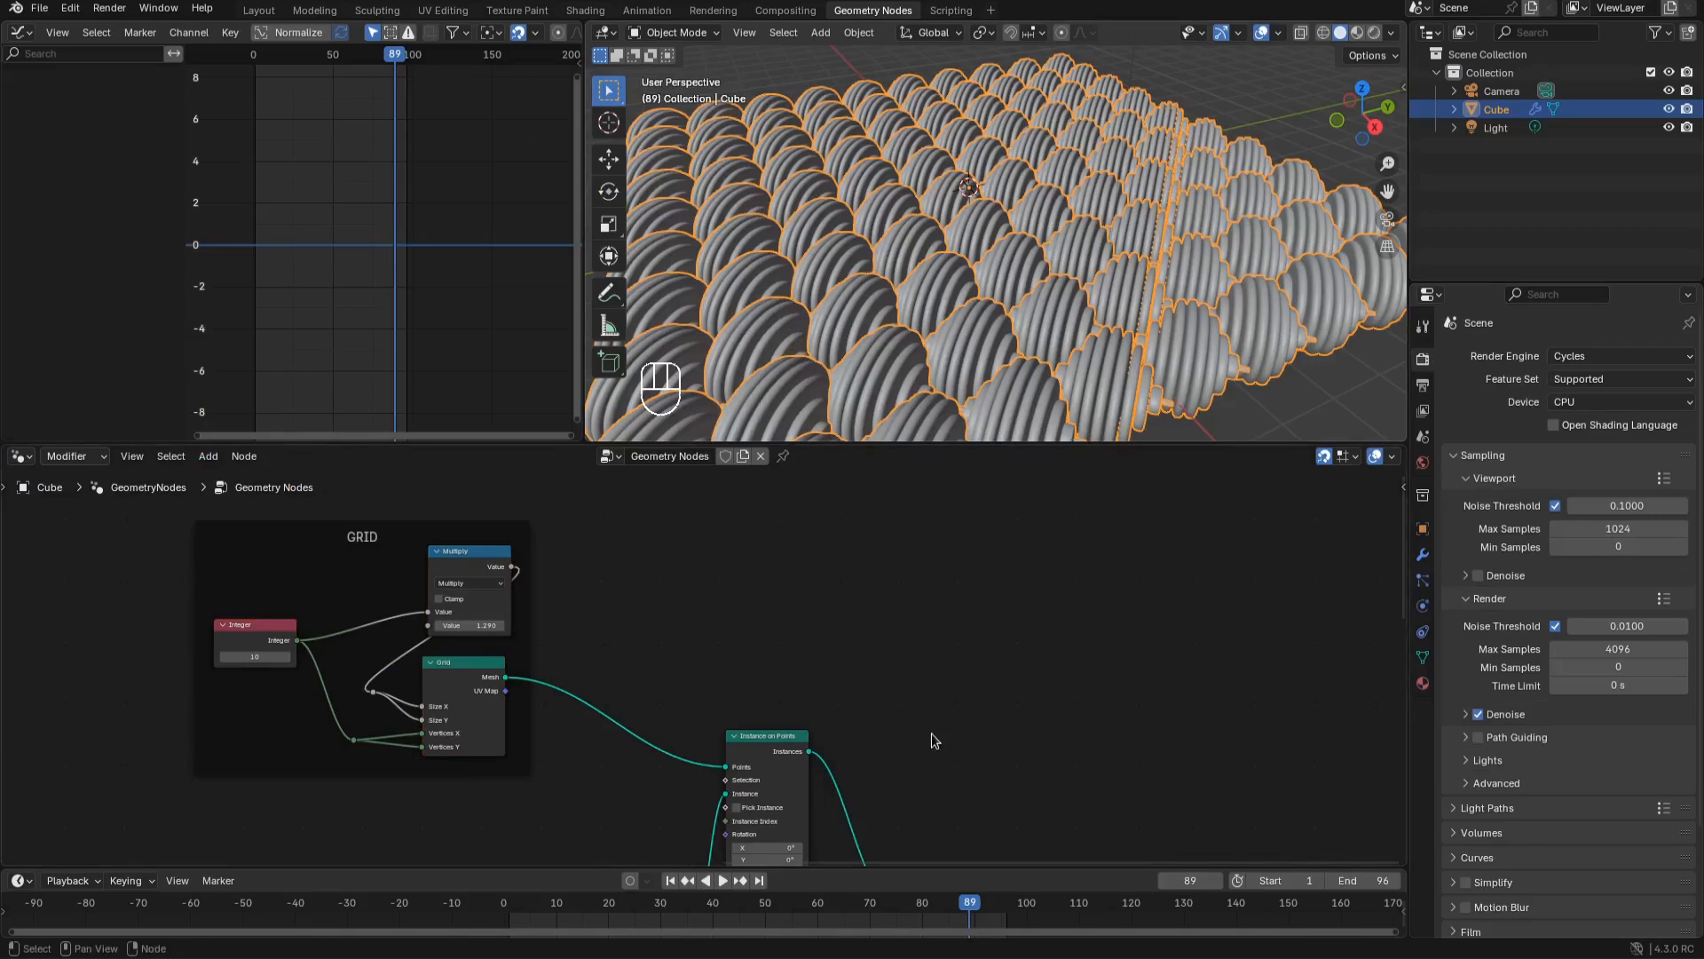
# Insert a Set Material node between Instance on Points and Group Output, and assign Material to it
pyautogui.moveTo(938, 690); pyautogui.dragTo(965, 444, button='middle')
pyautogui.hotkey('shift', 'a')
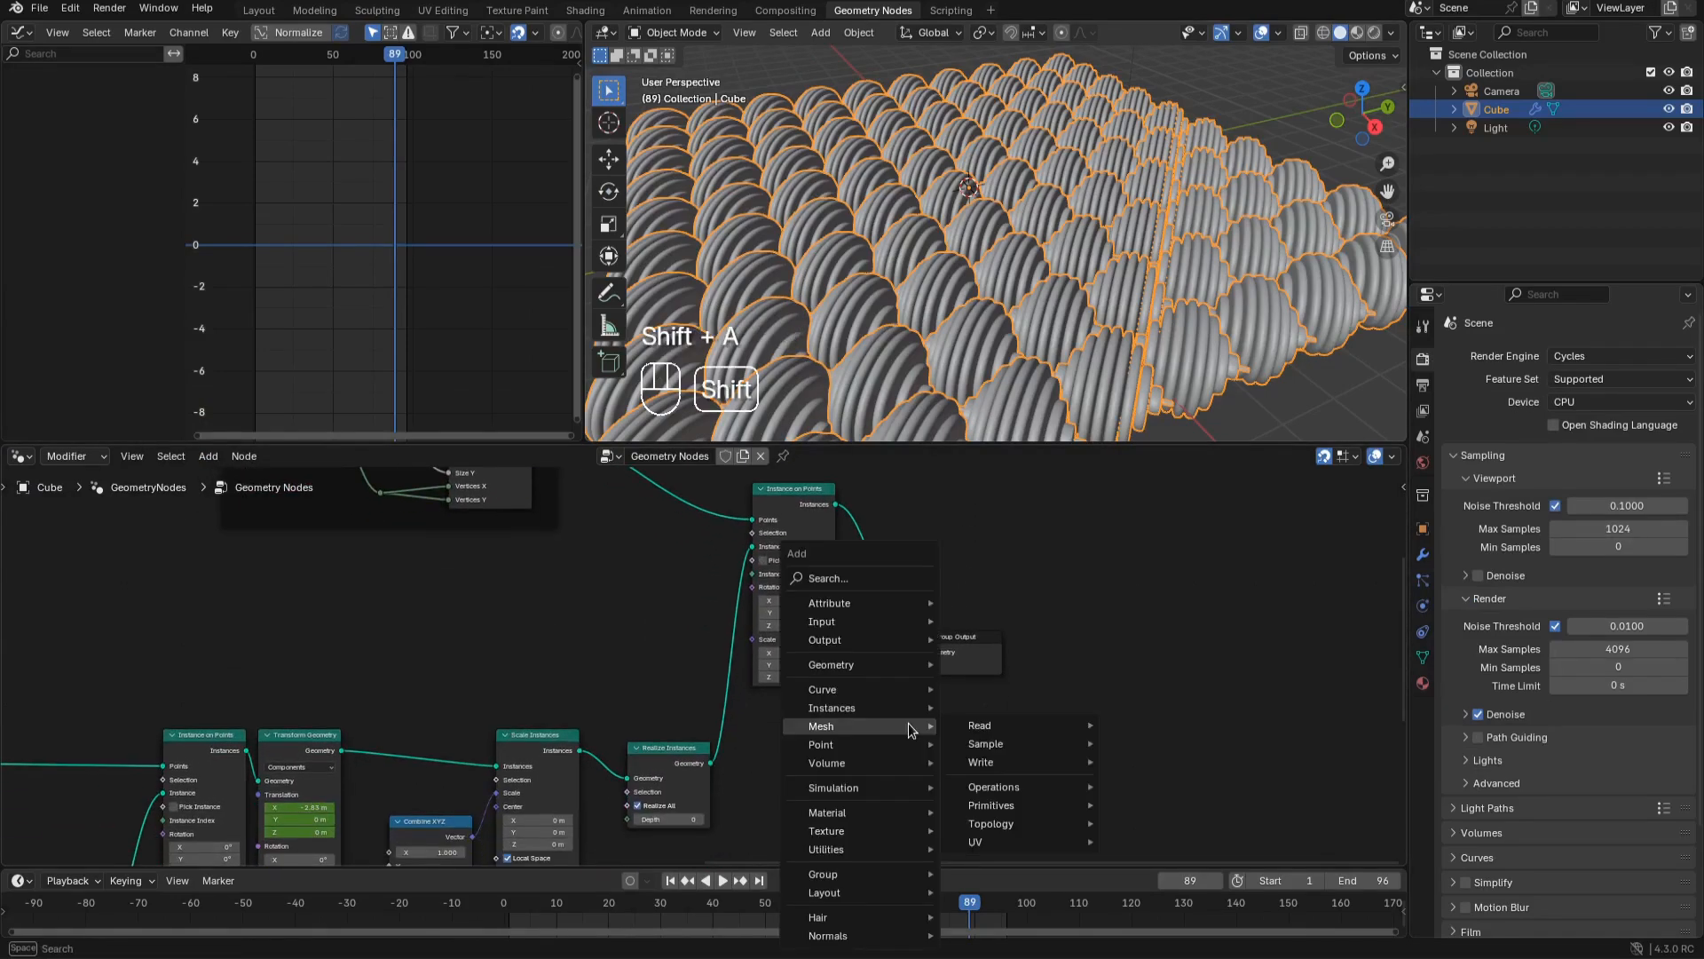
pyautogui.moveTo(912, 653)
pyautogui.write('mate')
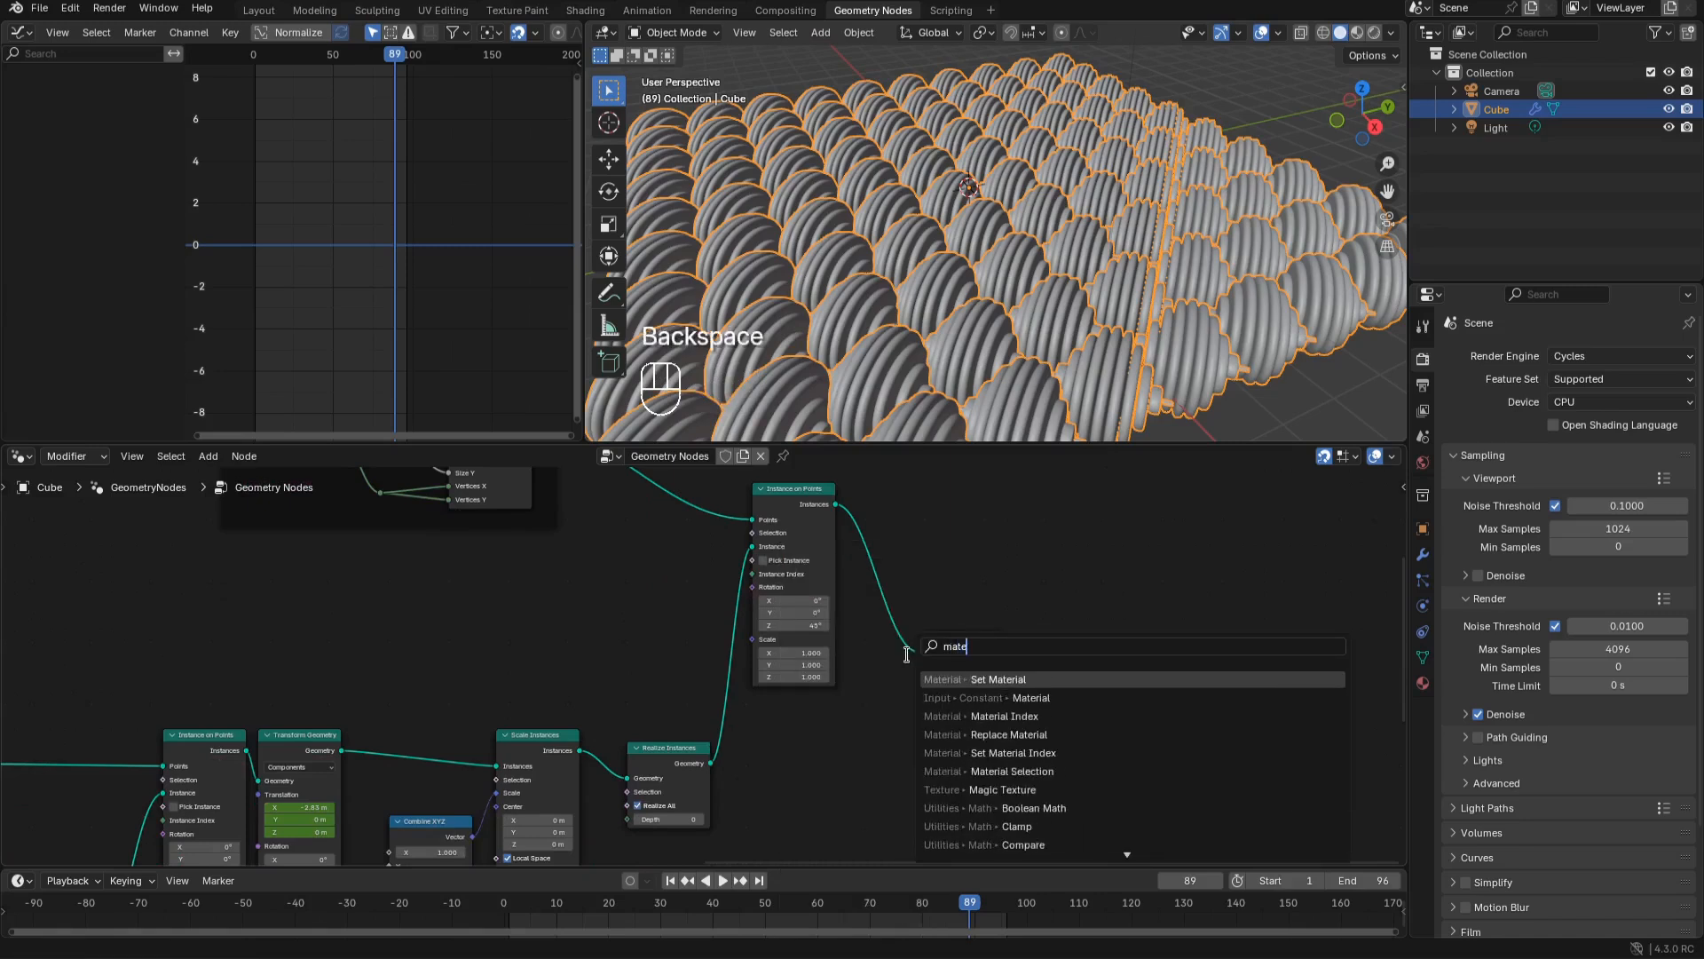
pyautogui.click(936, 679)
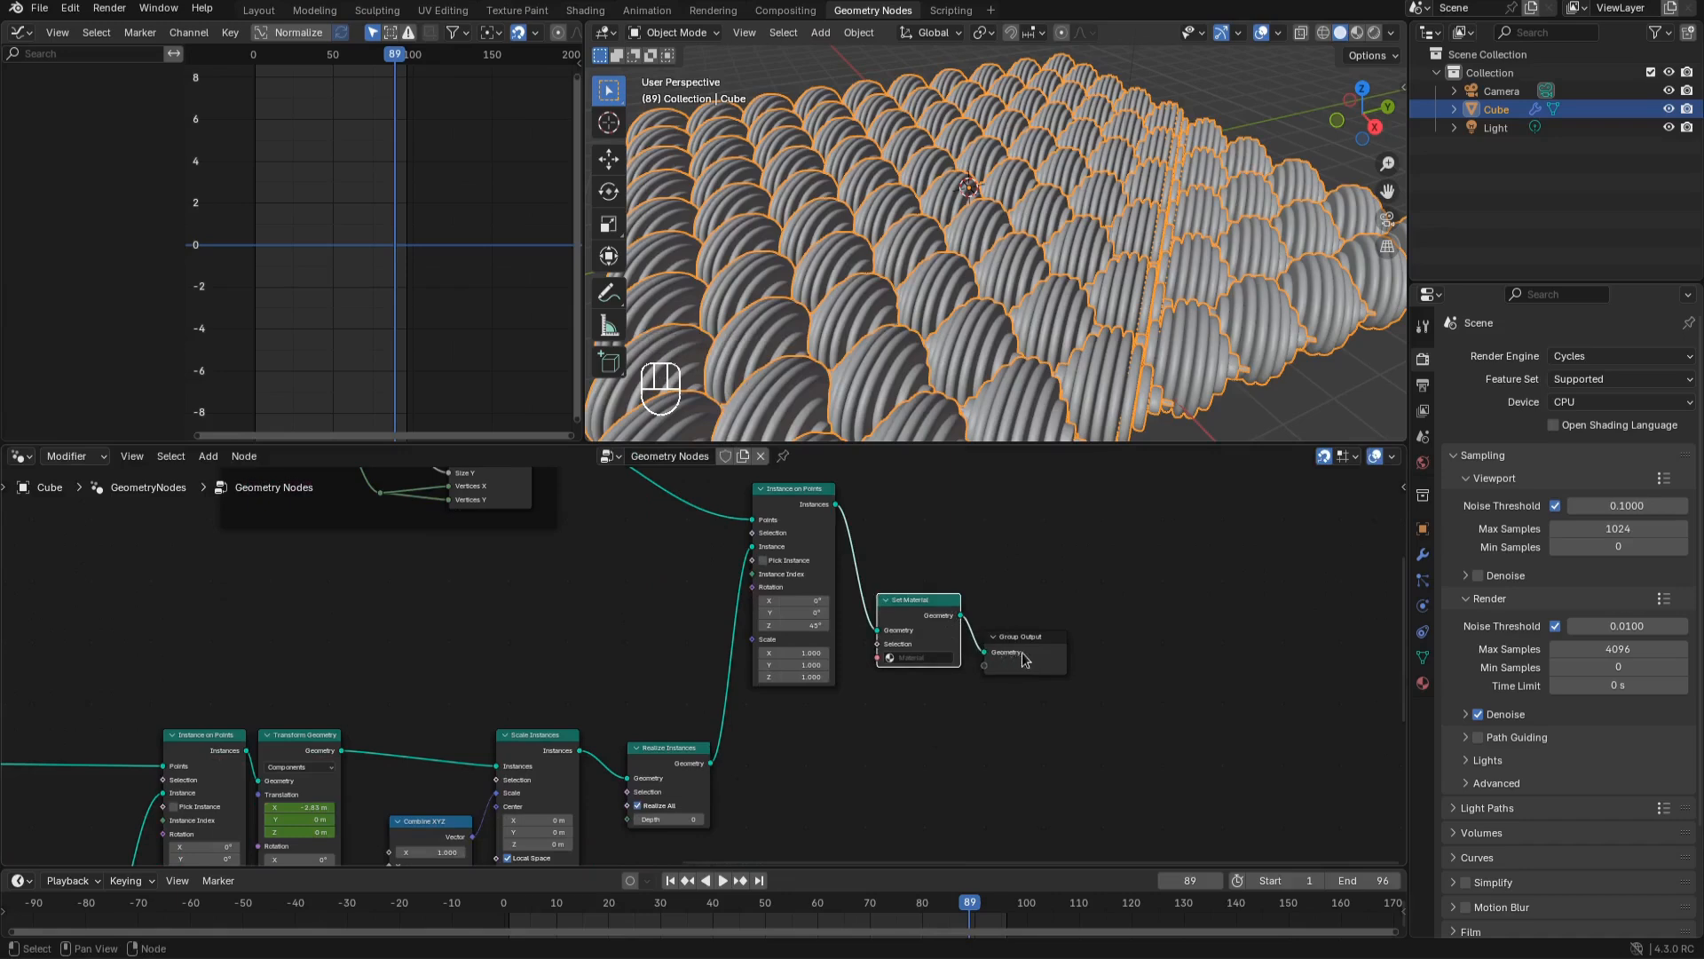
pyautogui.click(1080, 650)
pyautogui.click(910, 637)
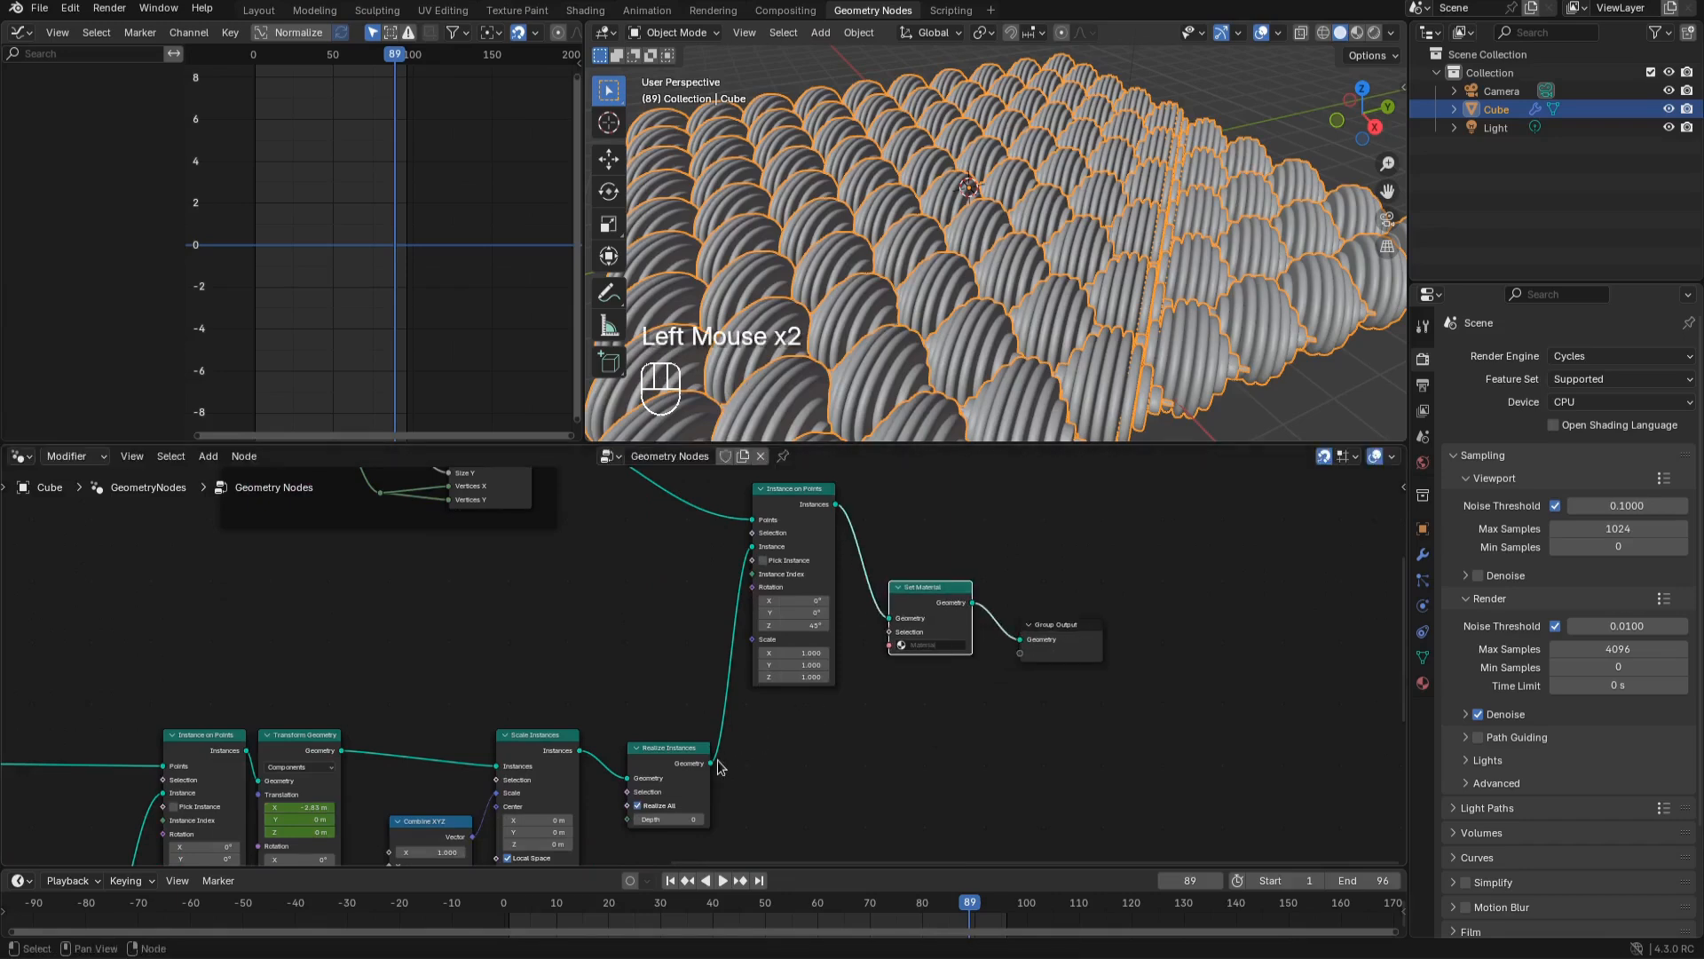
pyautogui.click(920, 639)
pyautogui.click(932, 665)
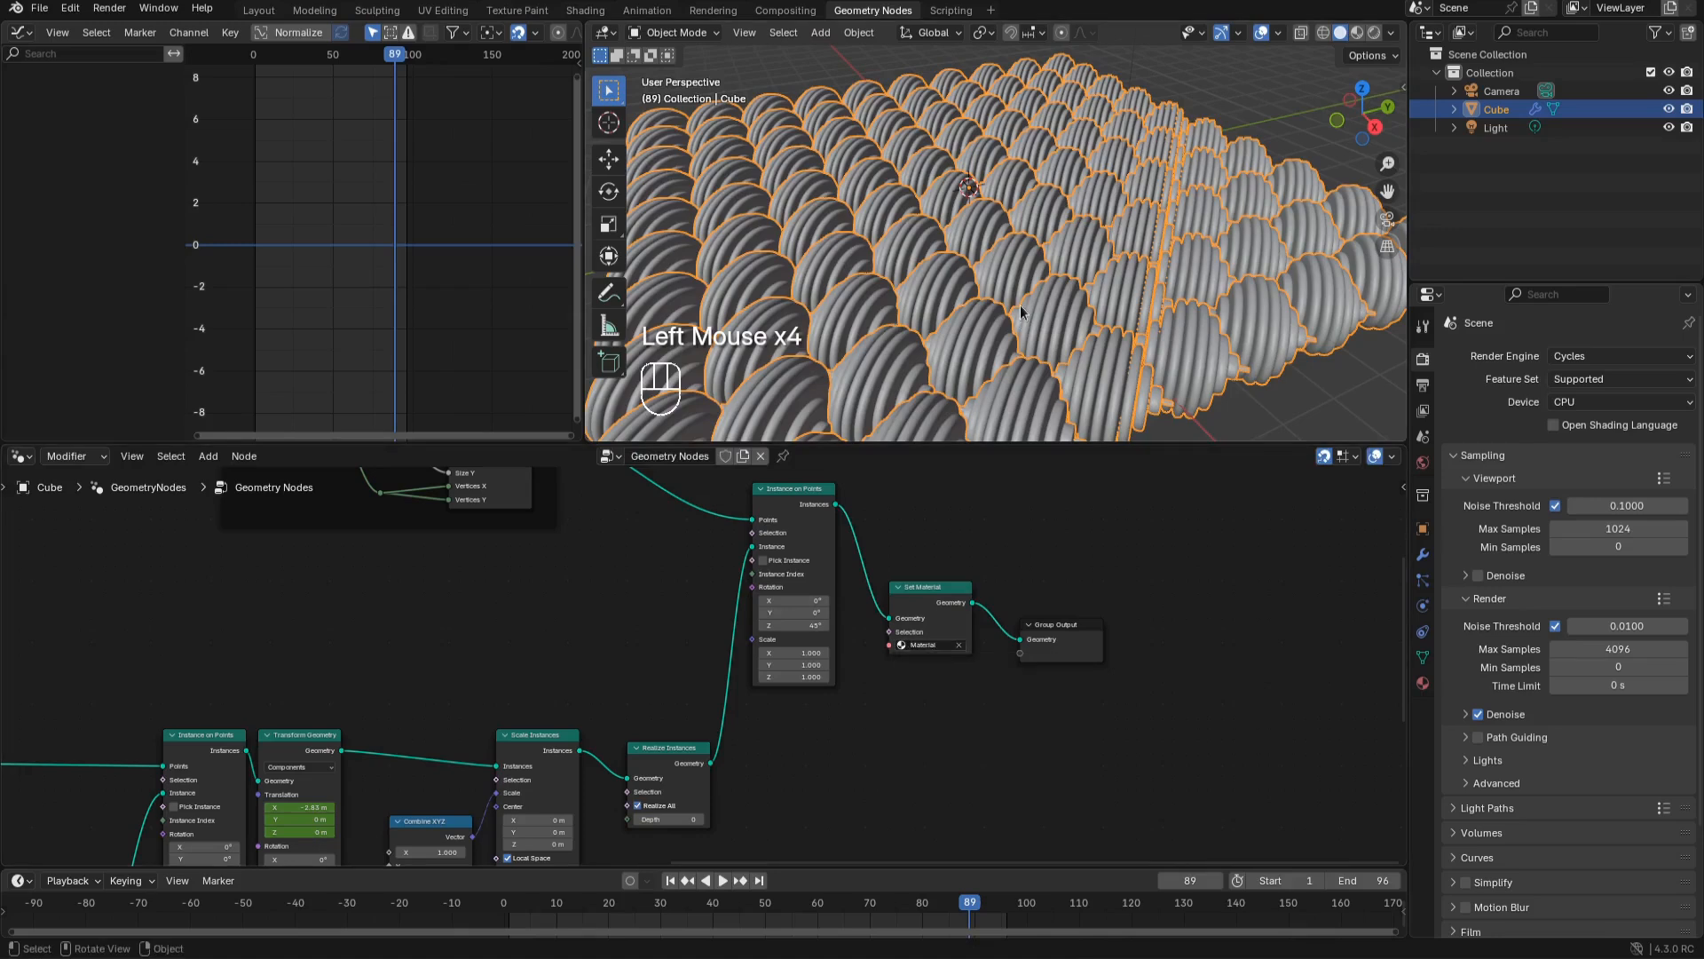
# Show the viewport in rendered shading, open the material's shader nodes and set the Principled BSDF base color to light orange
pyautogui.press('z')
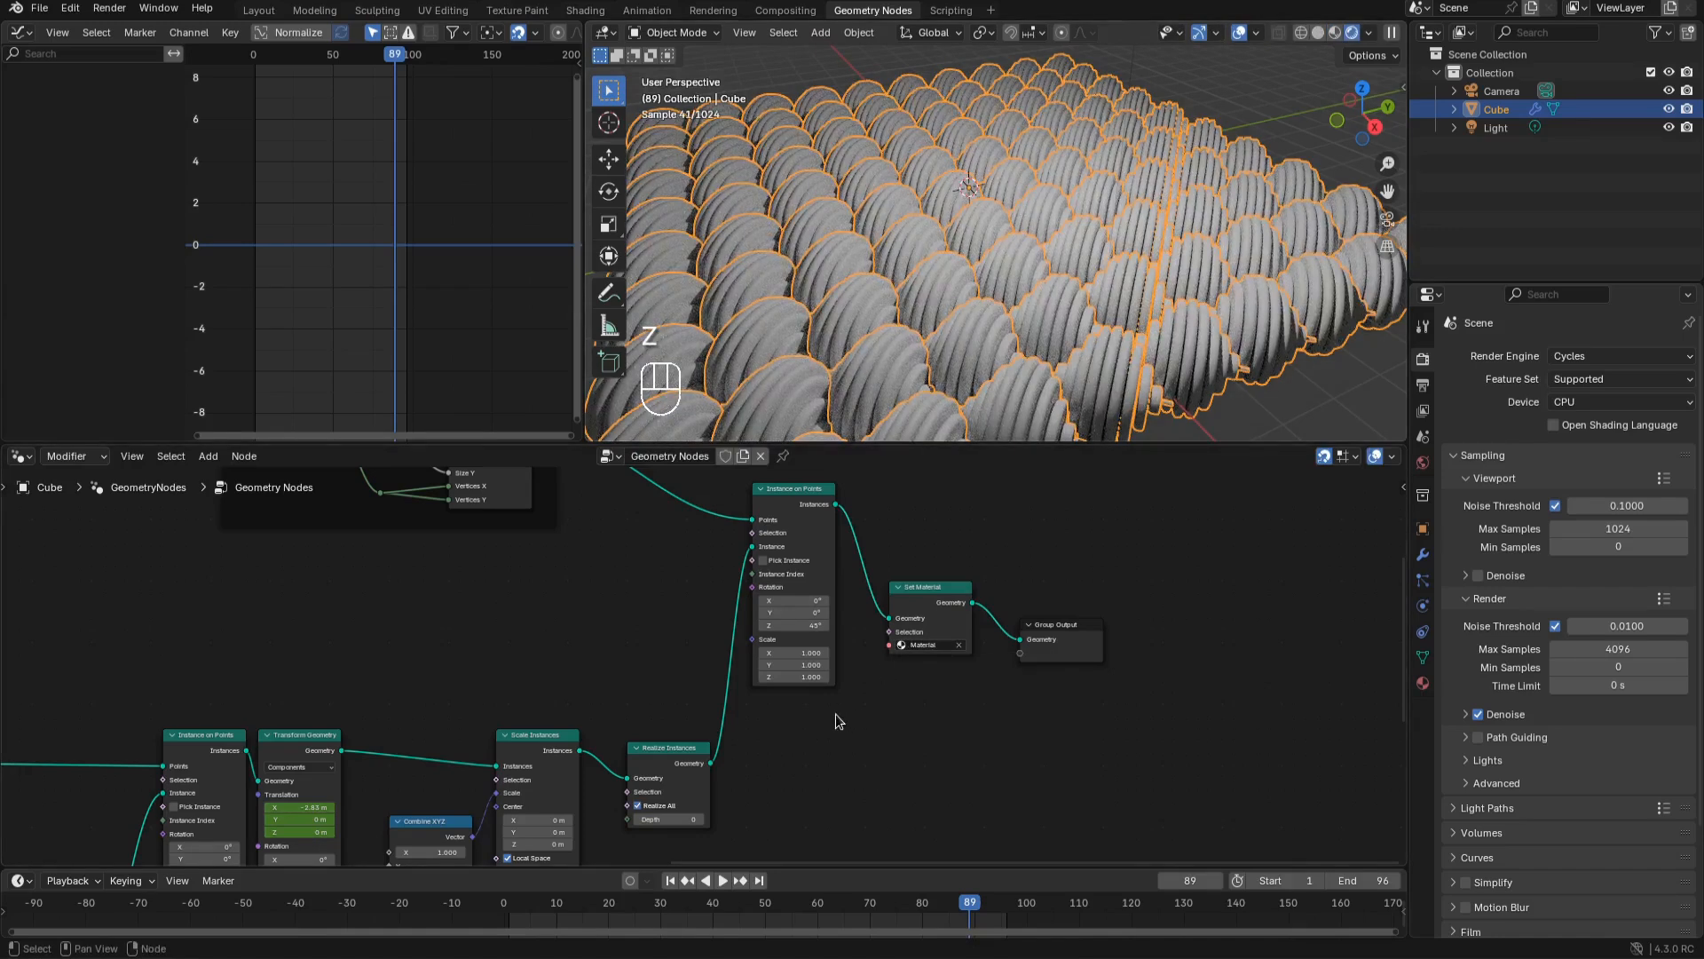
pyautogui.click(19, 37)
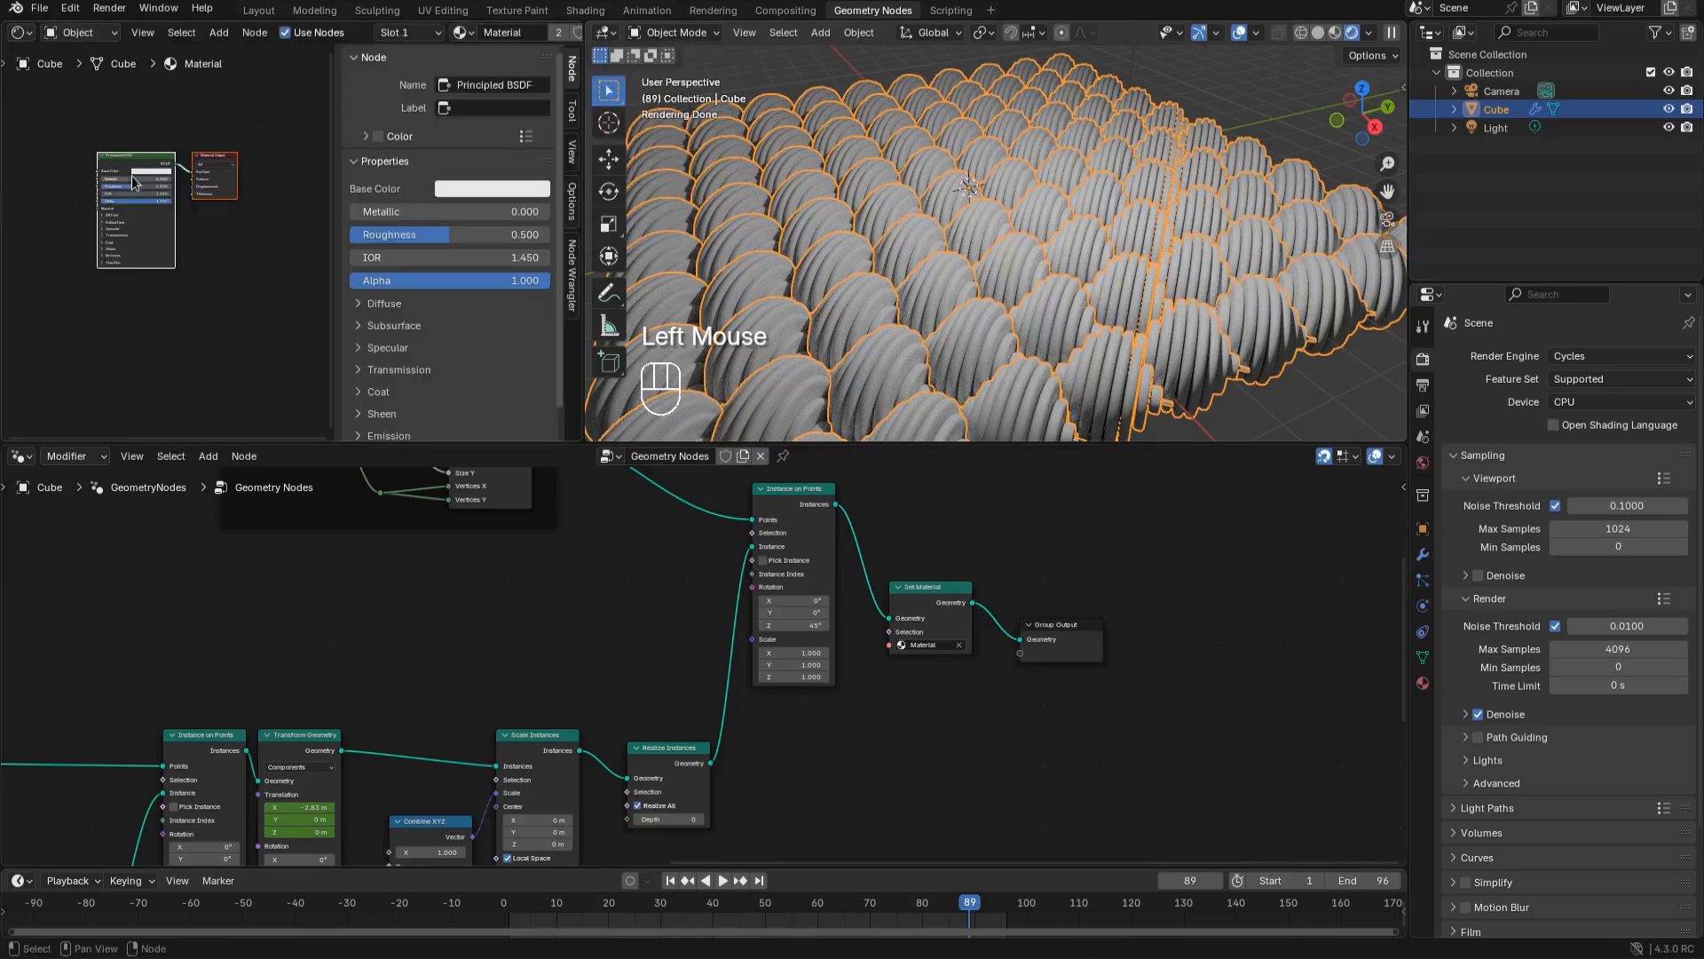
pyautogui.click(167, 173)
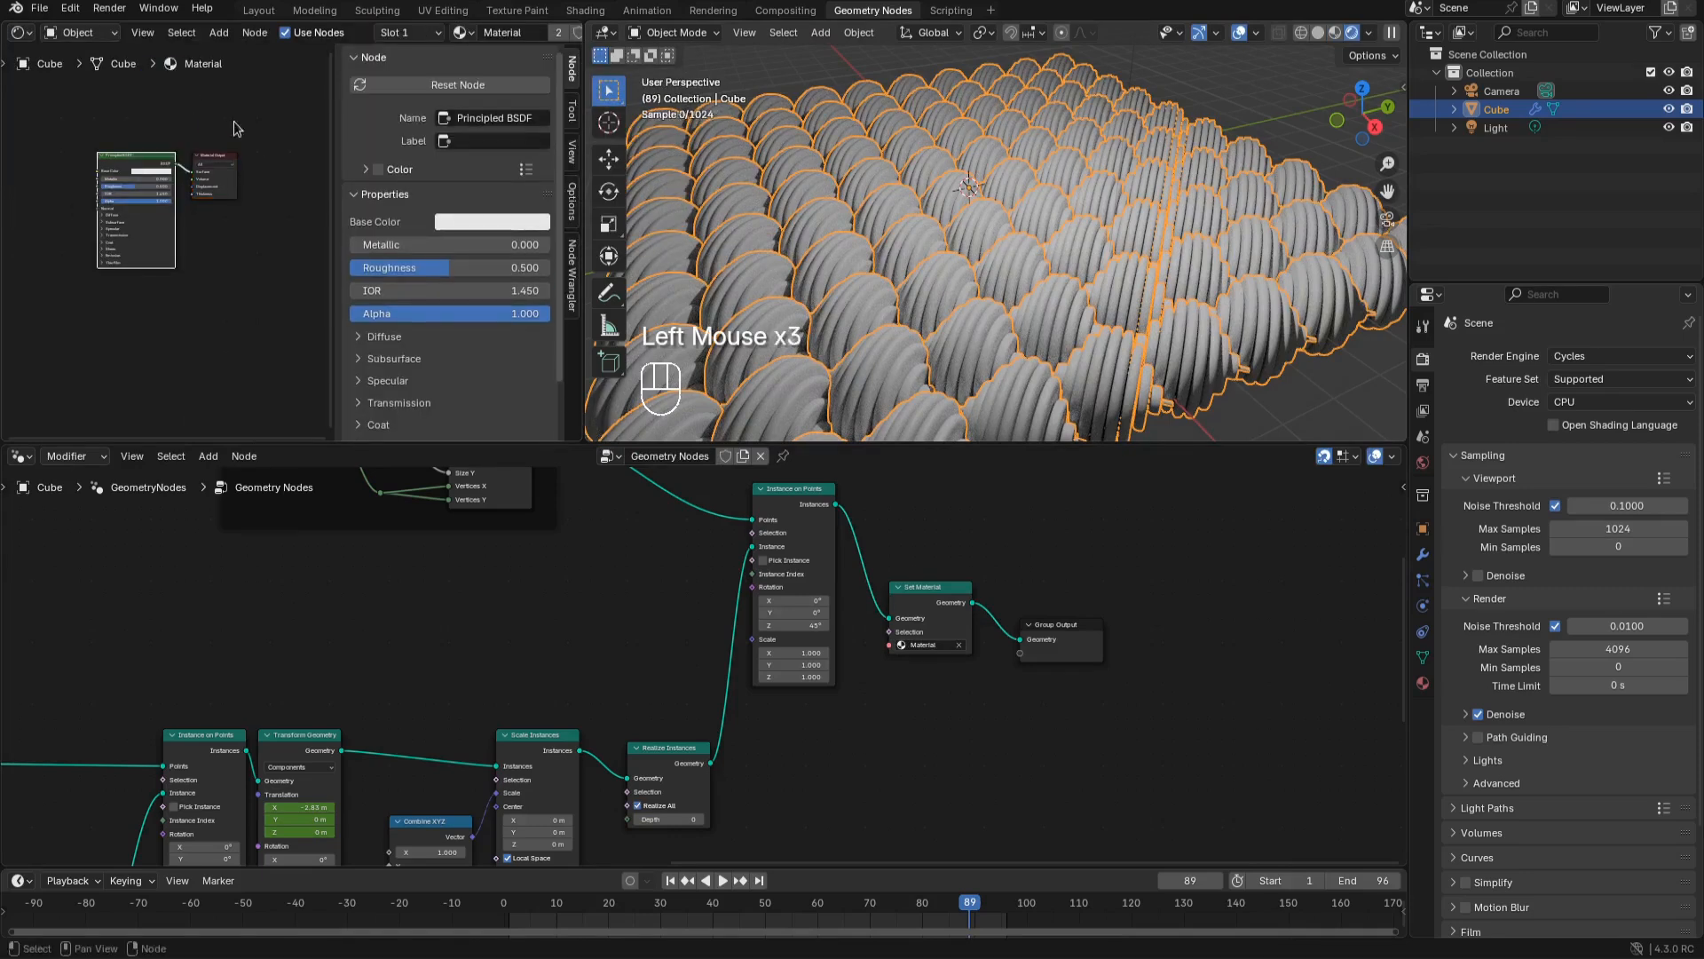
pyautogui.click(147, 173)
pyautogui.click(155, 95)
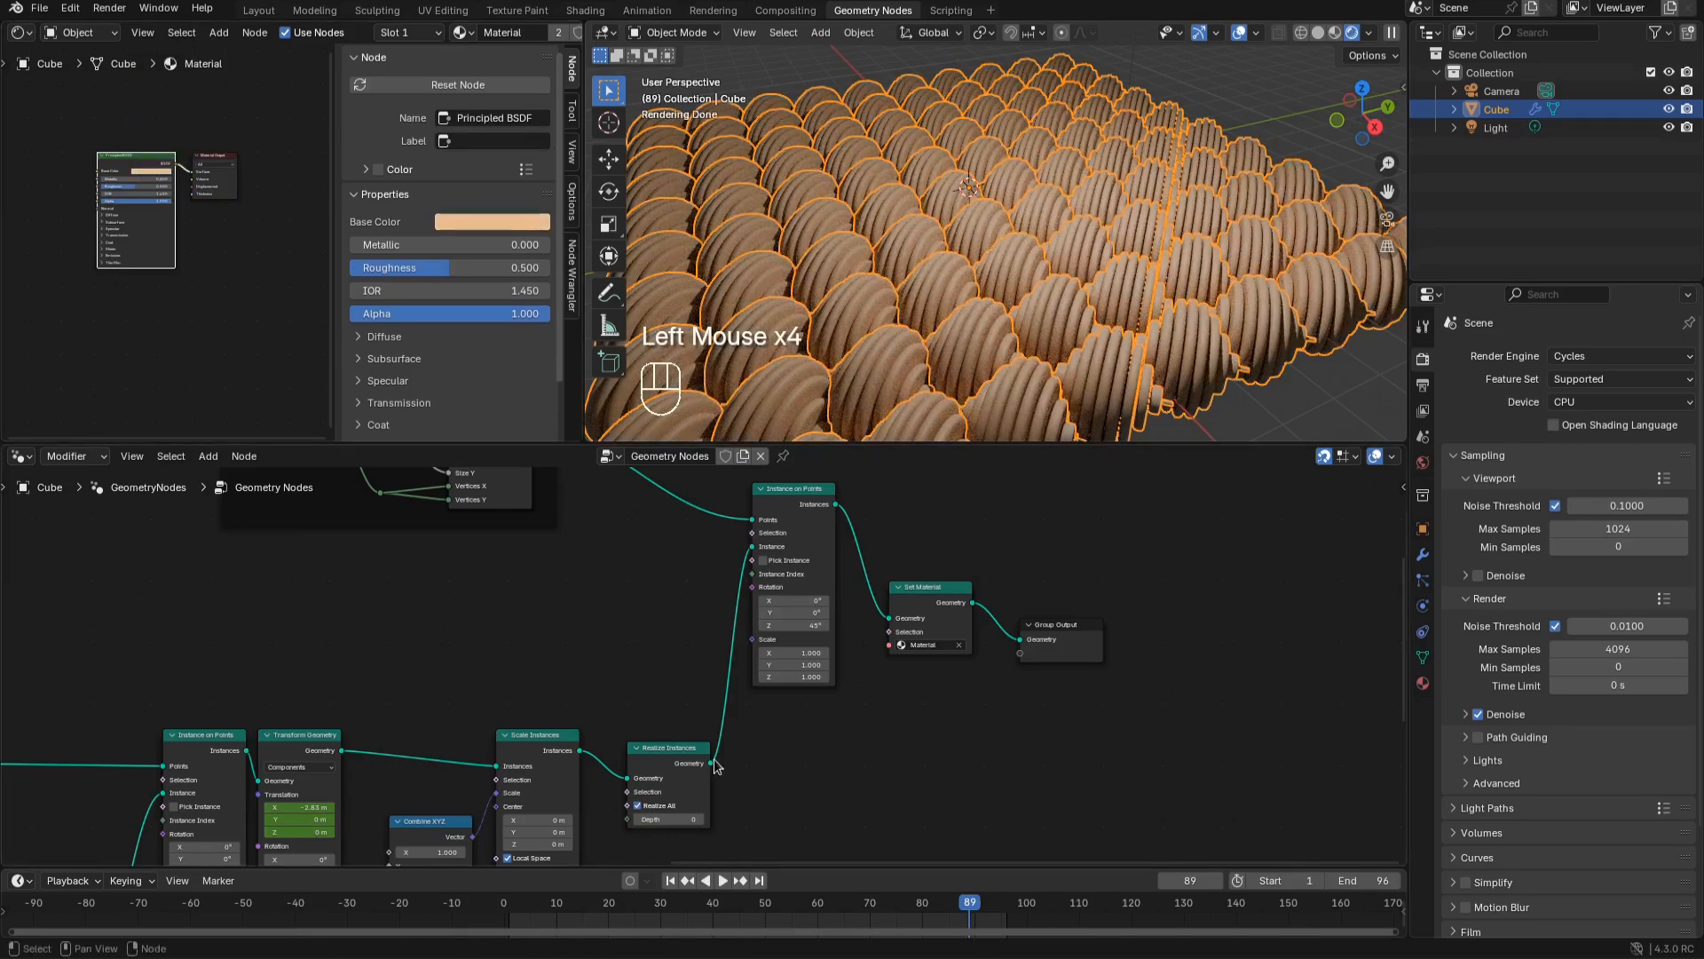
# Connect Realize Instances straight to Set Material to isolate a single shape, frame it in the viewport and hide the shader sidebar
pyautogui.moveTo(892, 622); pyautogui.dragTo(891, 618)
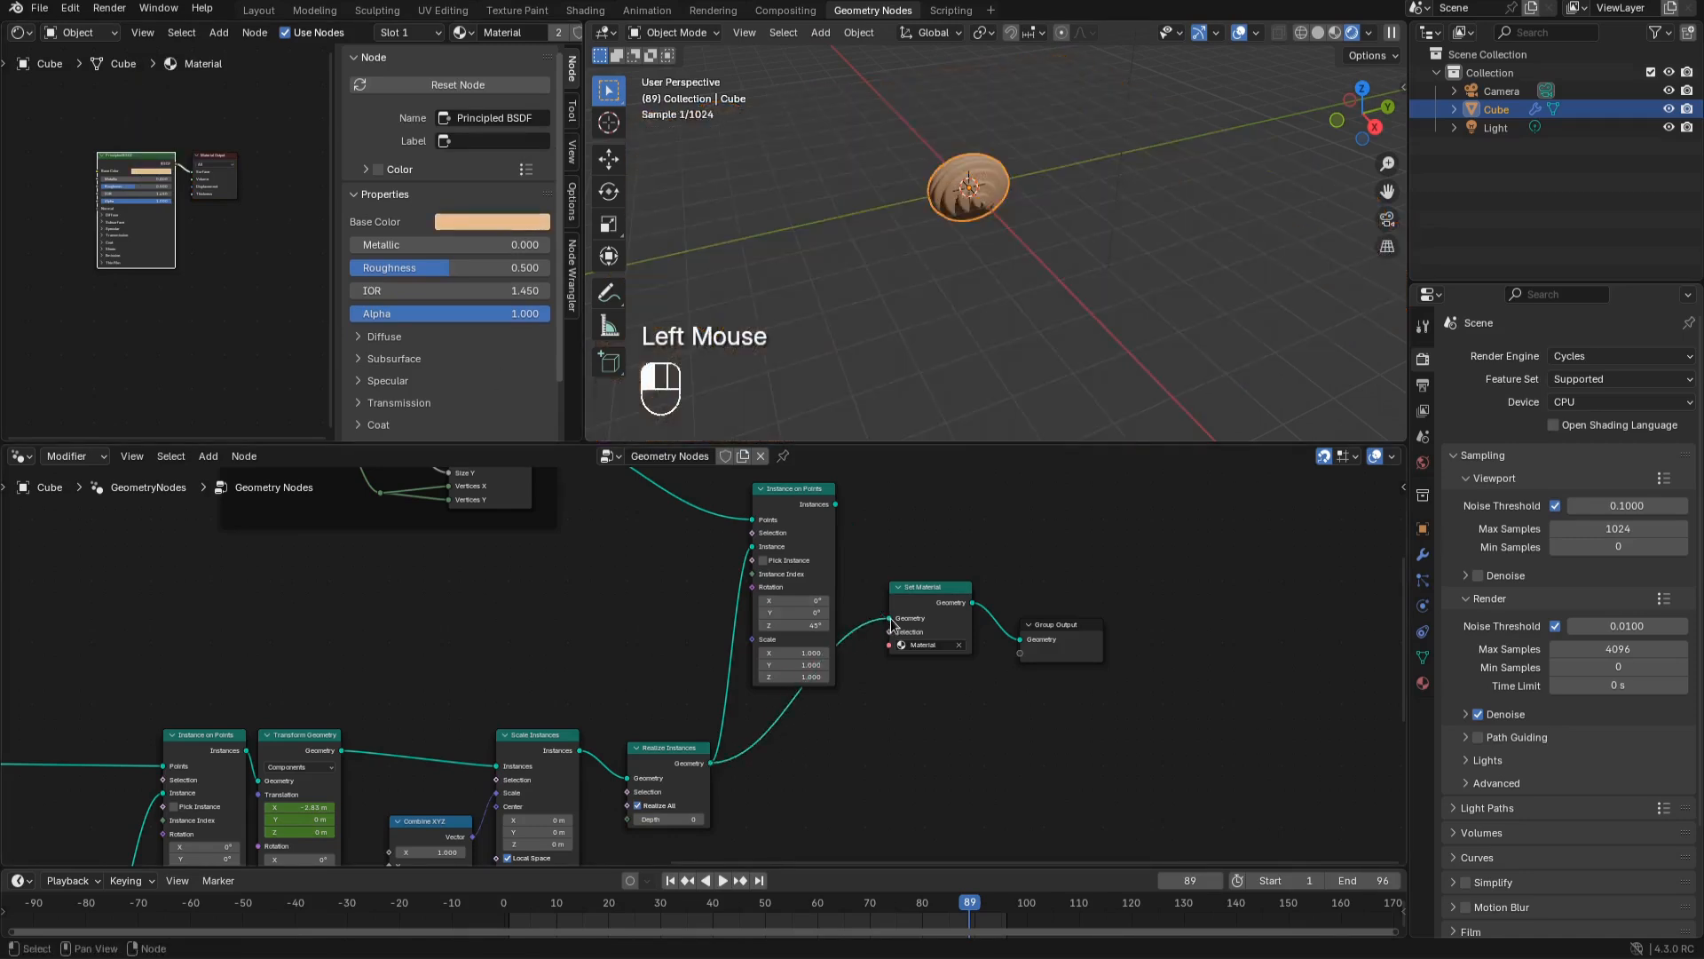
pyautogui.press('KP_Decimal')
pyautogui.moveTo(1036, 339); pyautogui.dragTo(1133, 240, button='middle')
pyautogui.scroll(2, 1101, 266)
pyautogui.press('n')
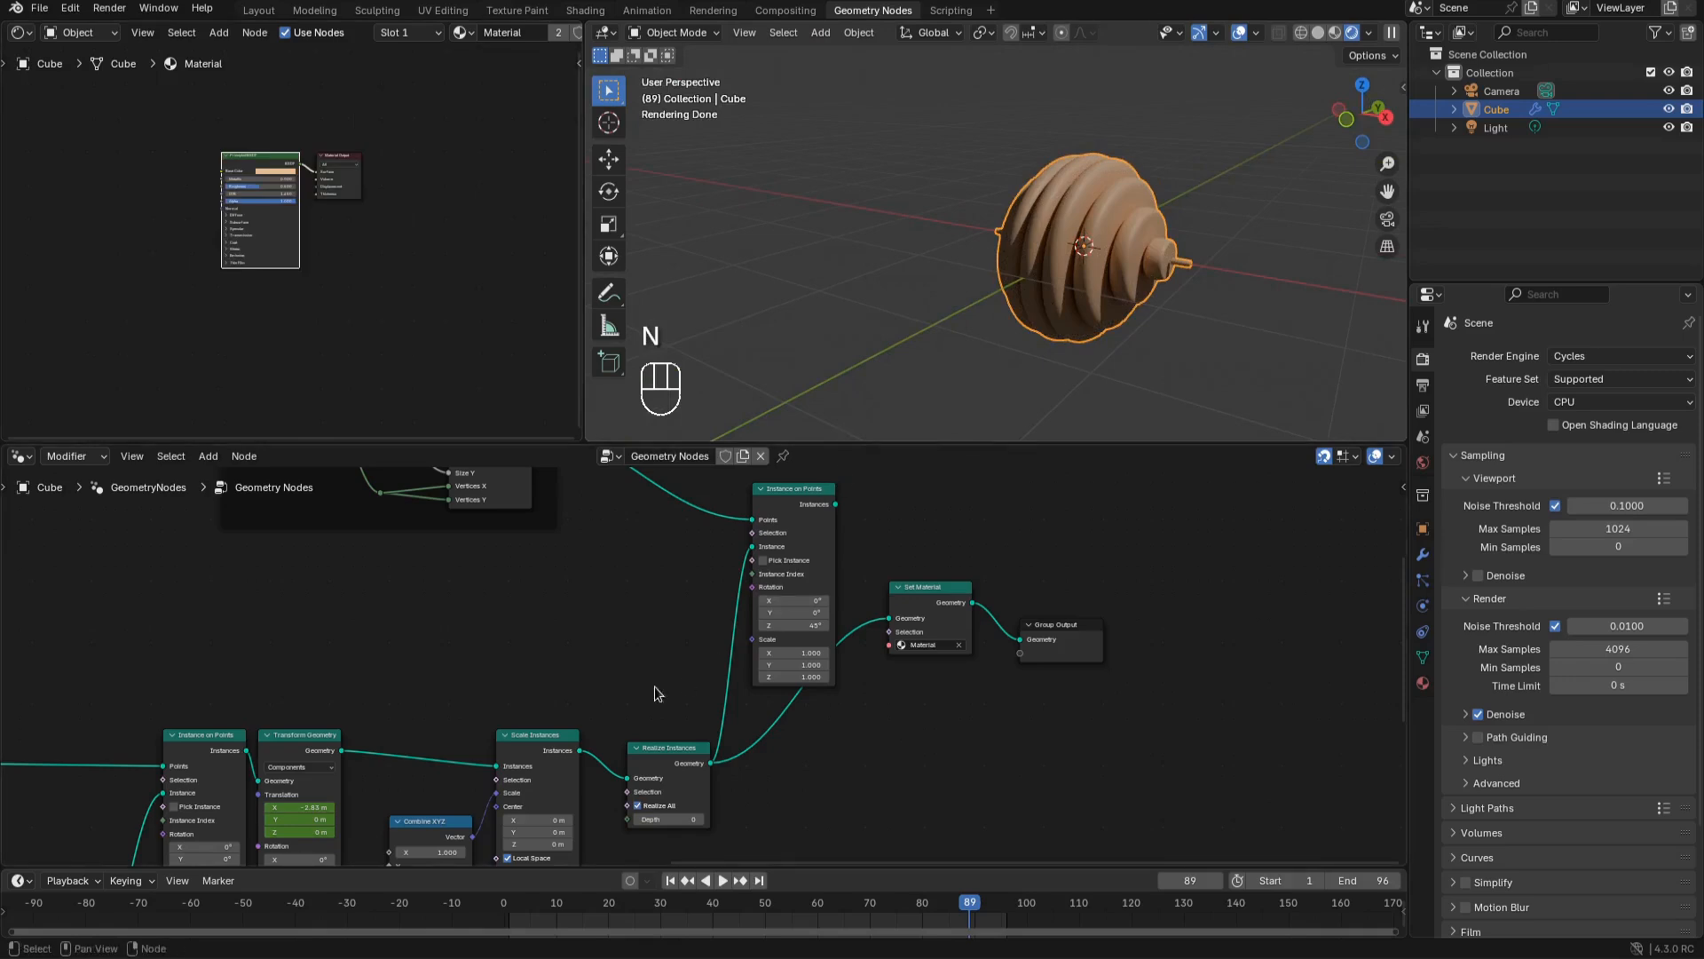
# Mute the Multiply node after Map Range, raise Map Range's To Max slightly above zero and play the animation
pyautogui.moveTo(477, 716); pyautogui.dragTo(678, 476, button='middle')
pyautogui.moveTo(688, 843); pyautogui.dragTo(698, 748, button='middle')
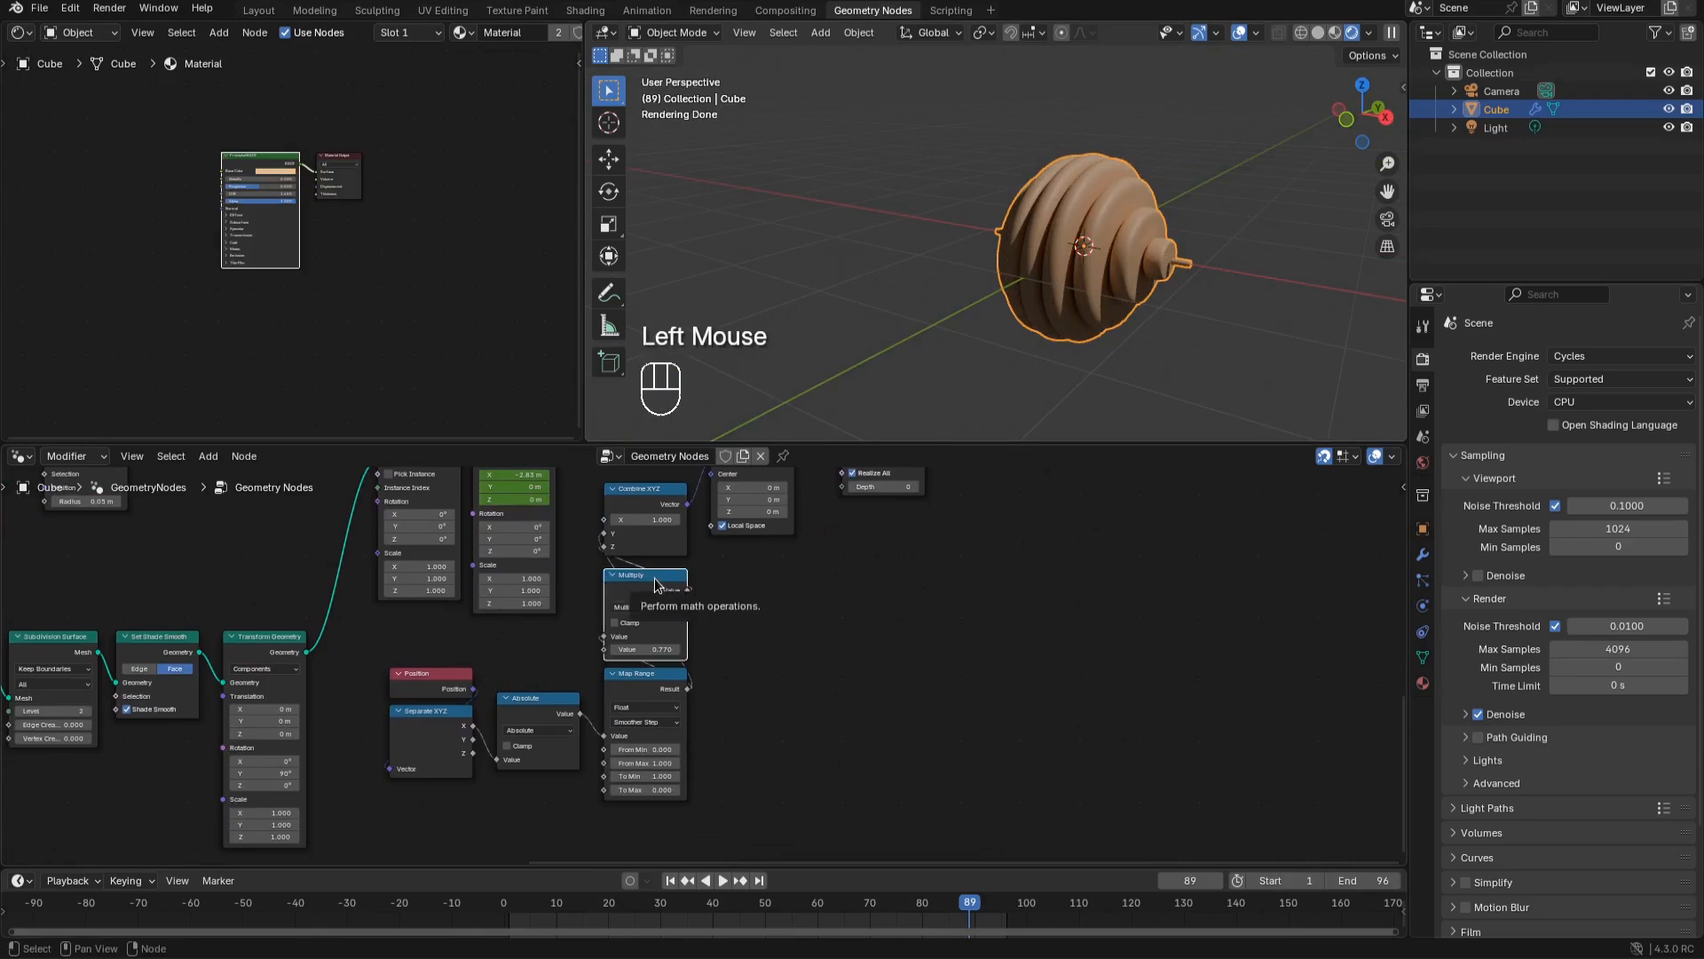
pyautogui.press('m')
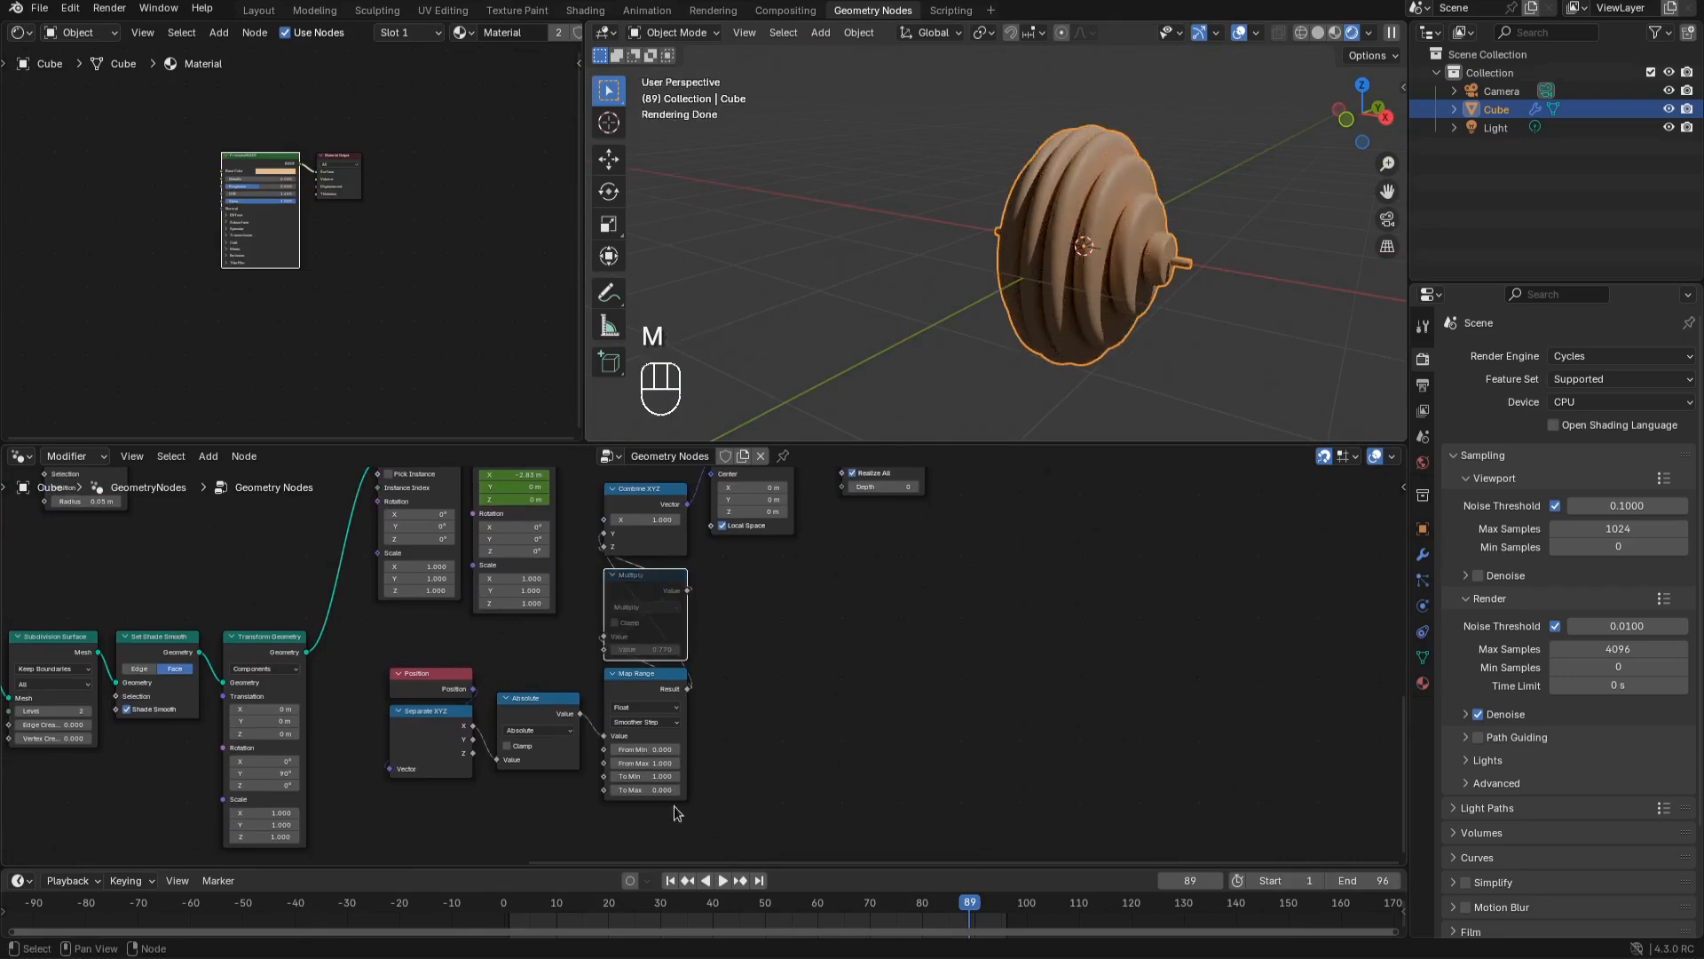
pyautogui.keyDown('shift'); pyautogui.moveTo(654, 790); pyautogui.dragTo(628, 790); pyautogui.keyUp('shift')
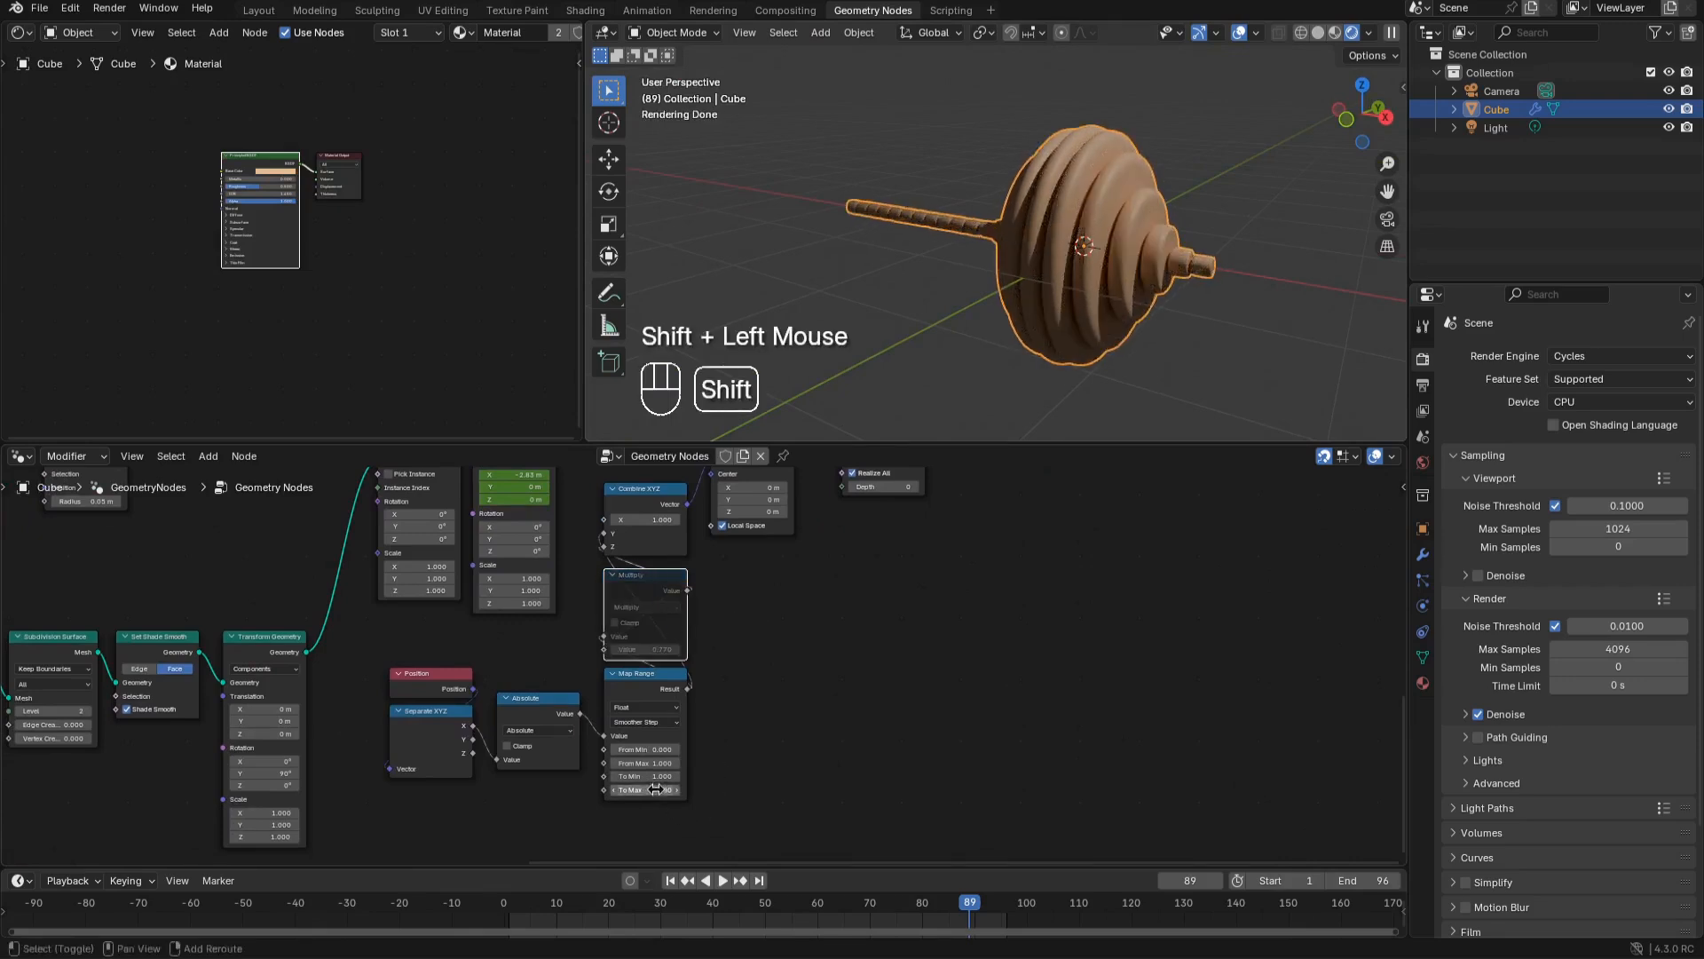
pyautogui.moveTo(1177, 221); pyautogui.dragTo(1072, 286, button='middle')
pyautogui.press('space')
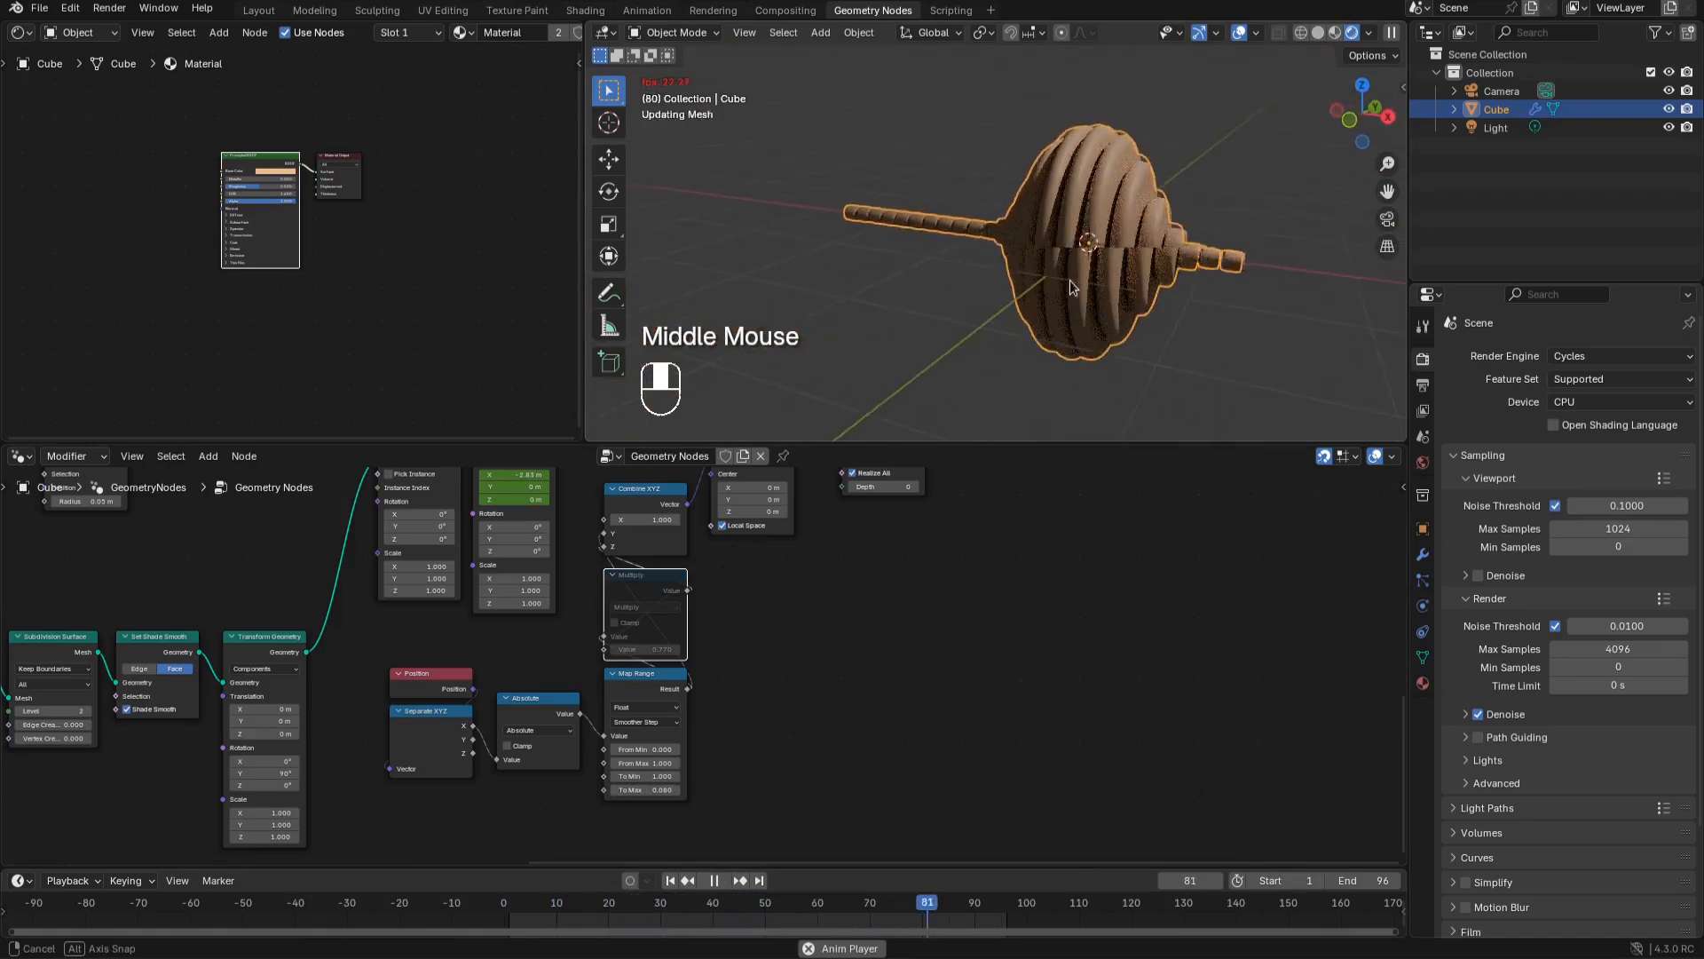
# Add a texture setup to the Principled BSDF, keep only its Texture Coordinate node and preview that node's Generated output
pyautogui.hotkey('ctrl', 't')
pyautogui.moveTo(107, 145); pyautogui.dragTo(213, 235)
pyautogui.press('x')
pyautogui.keyDown('ctrl'); pyautogui.keyDown('shift'); pyautogui.click(44, 184); pyautogui.keyUp('shift'); pyautogui.keyUp('ctrl')
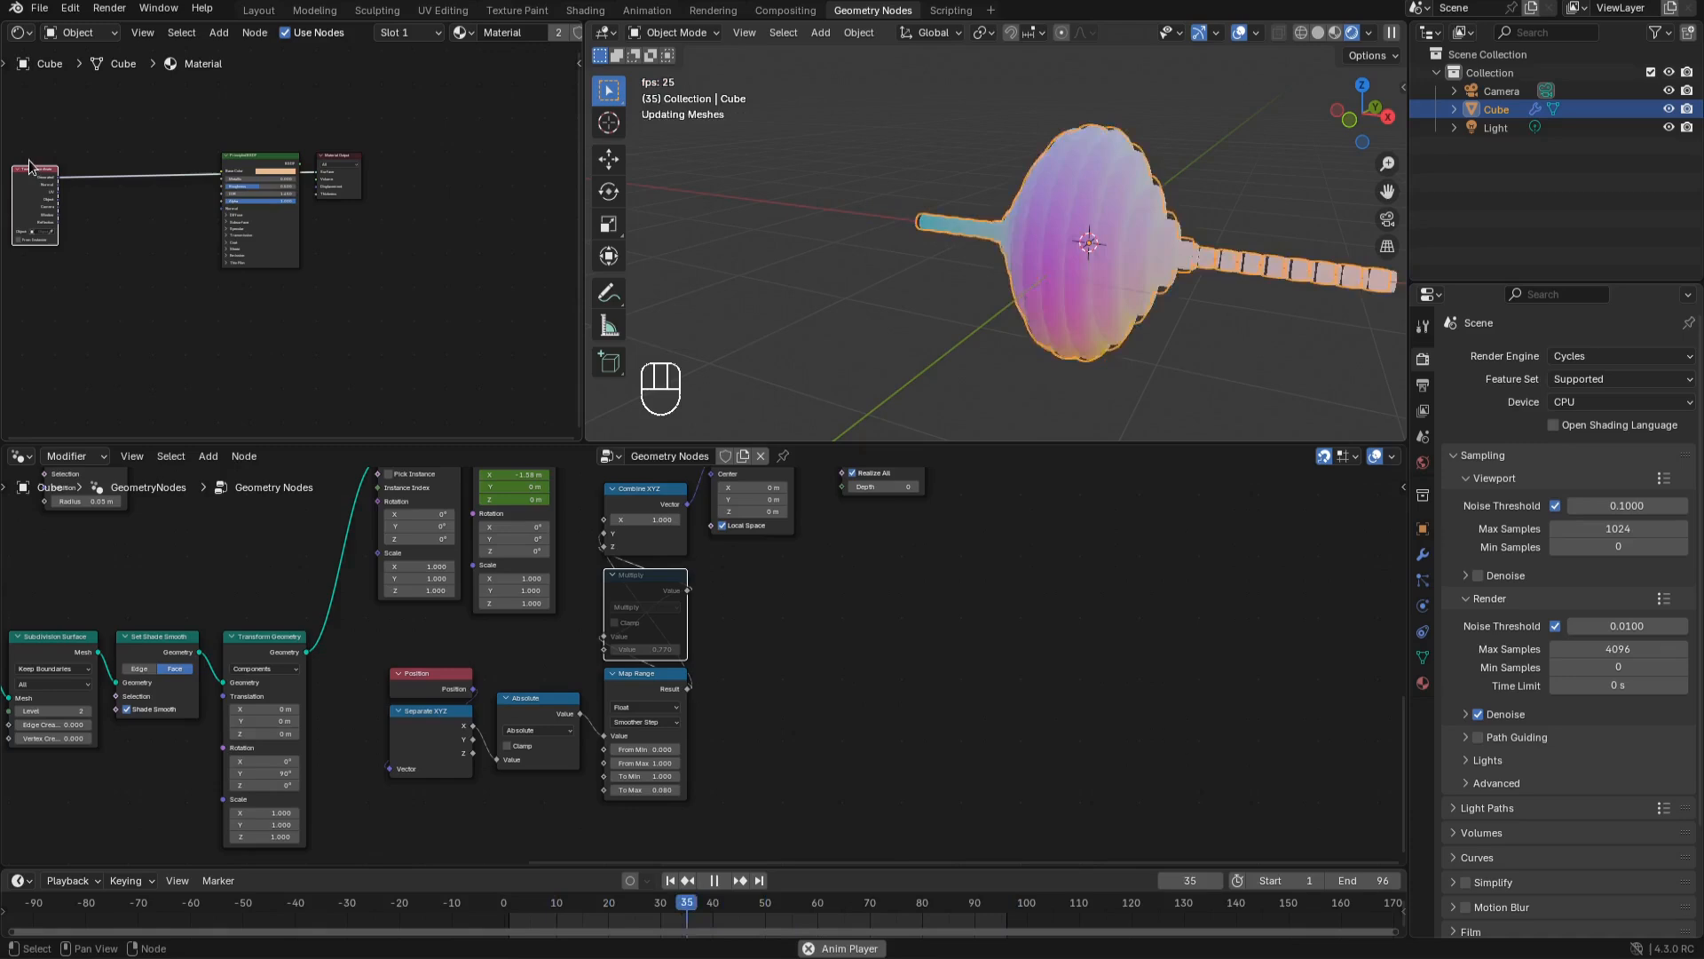
pyautogui.press('space')
# Insert a Voronoi Texture after the Texture Coordinate node and check its color output on the animated shape
pyautogui.scroll(2, 145, 236)
pyautogui.moveTo(152, 240); pyautogui.dragTo(248, 263, button='middle')
pyautogui.hotkey('shift', 'a')
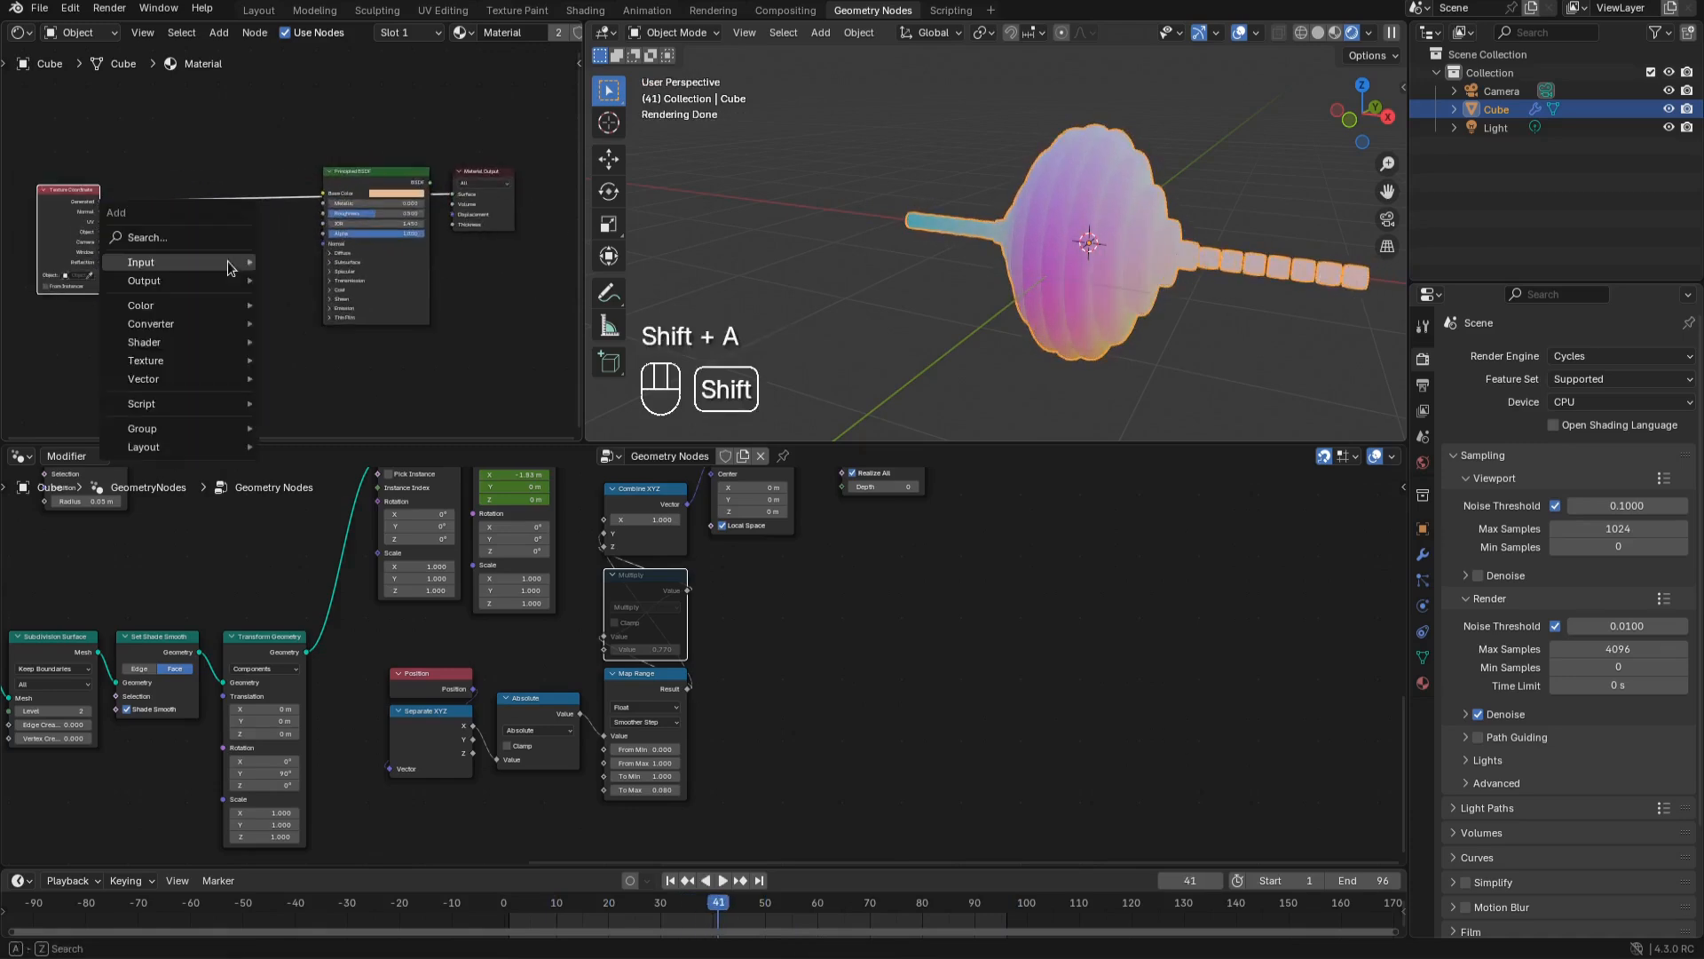
pyautogui.moveTo(174, 361)
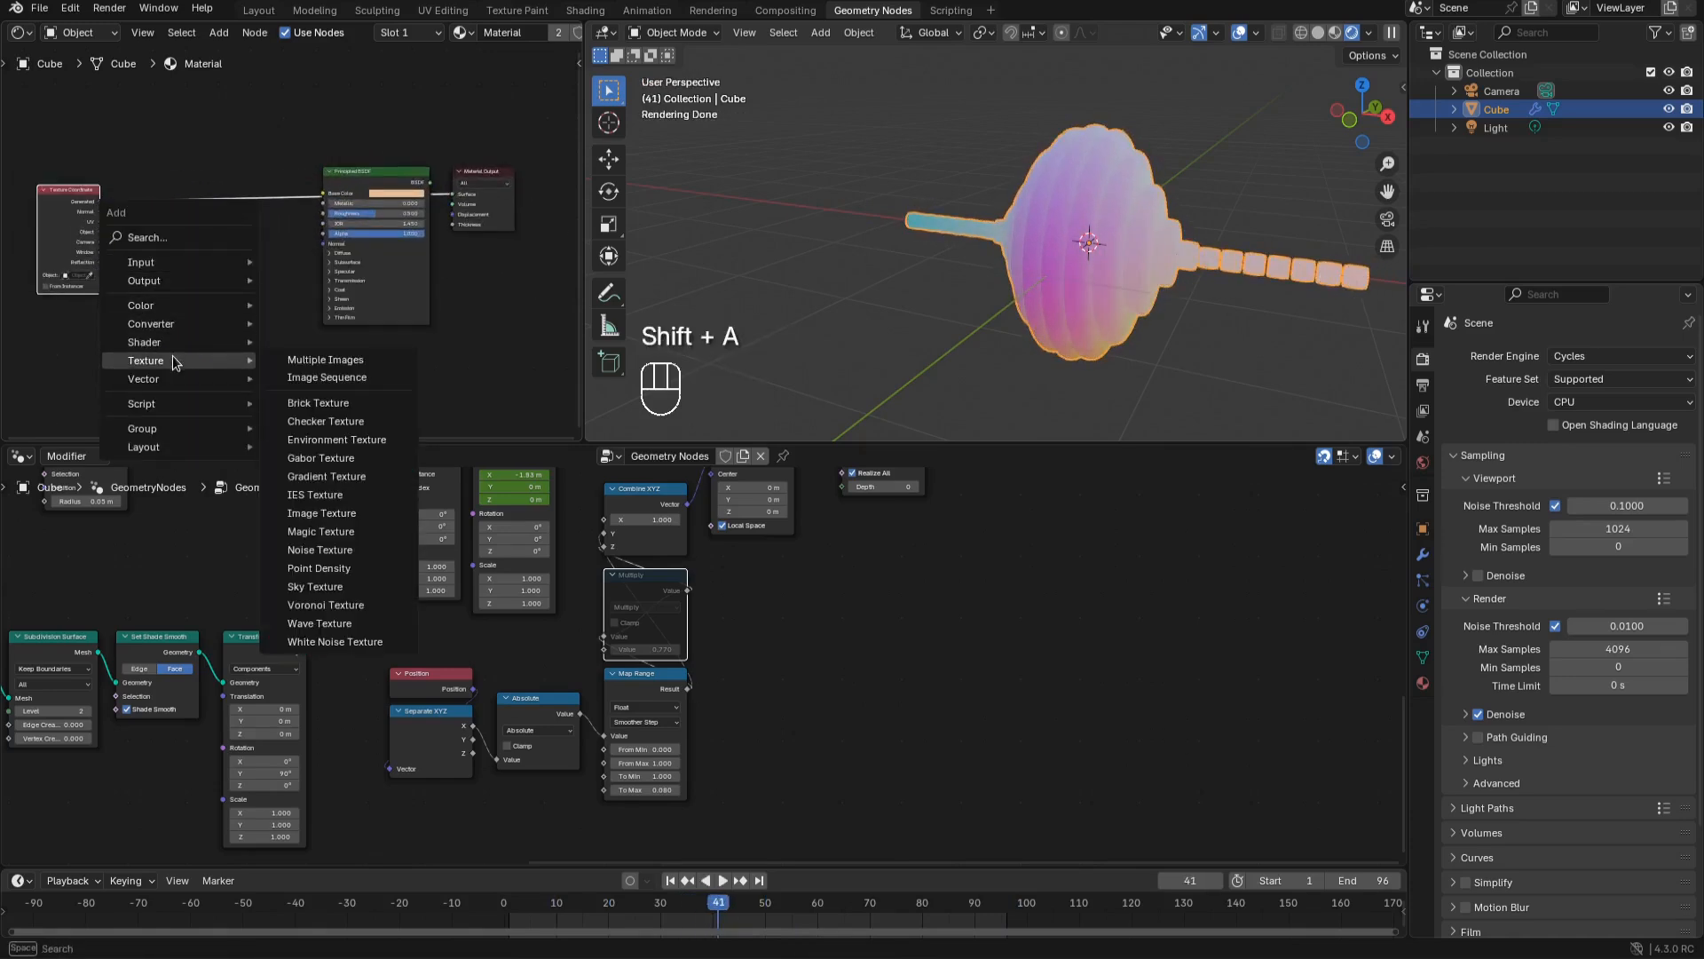
pyautogui.click(310, 604)
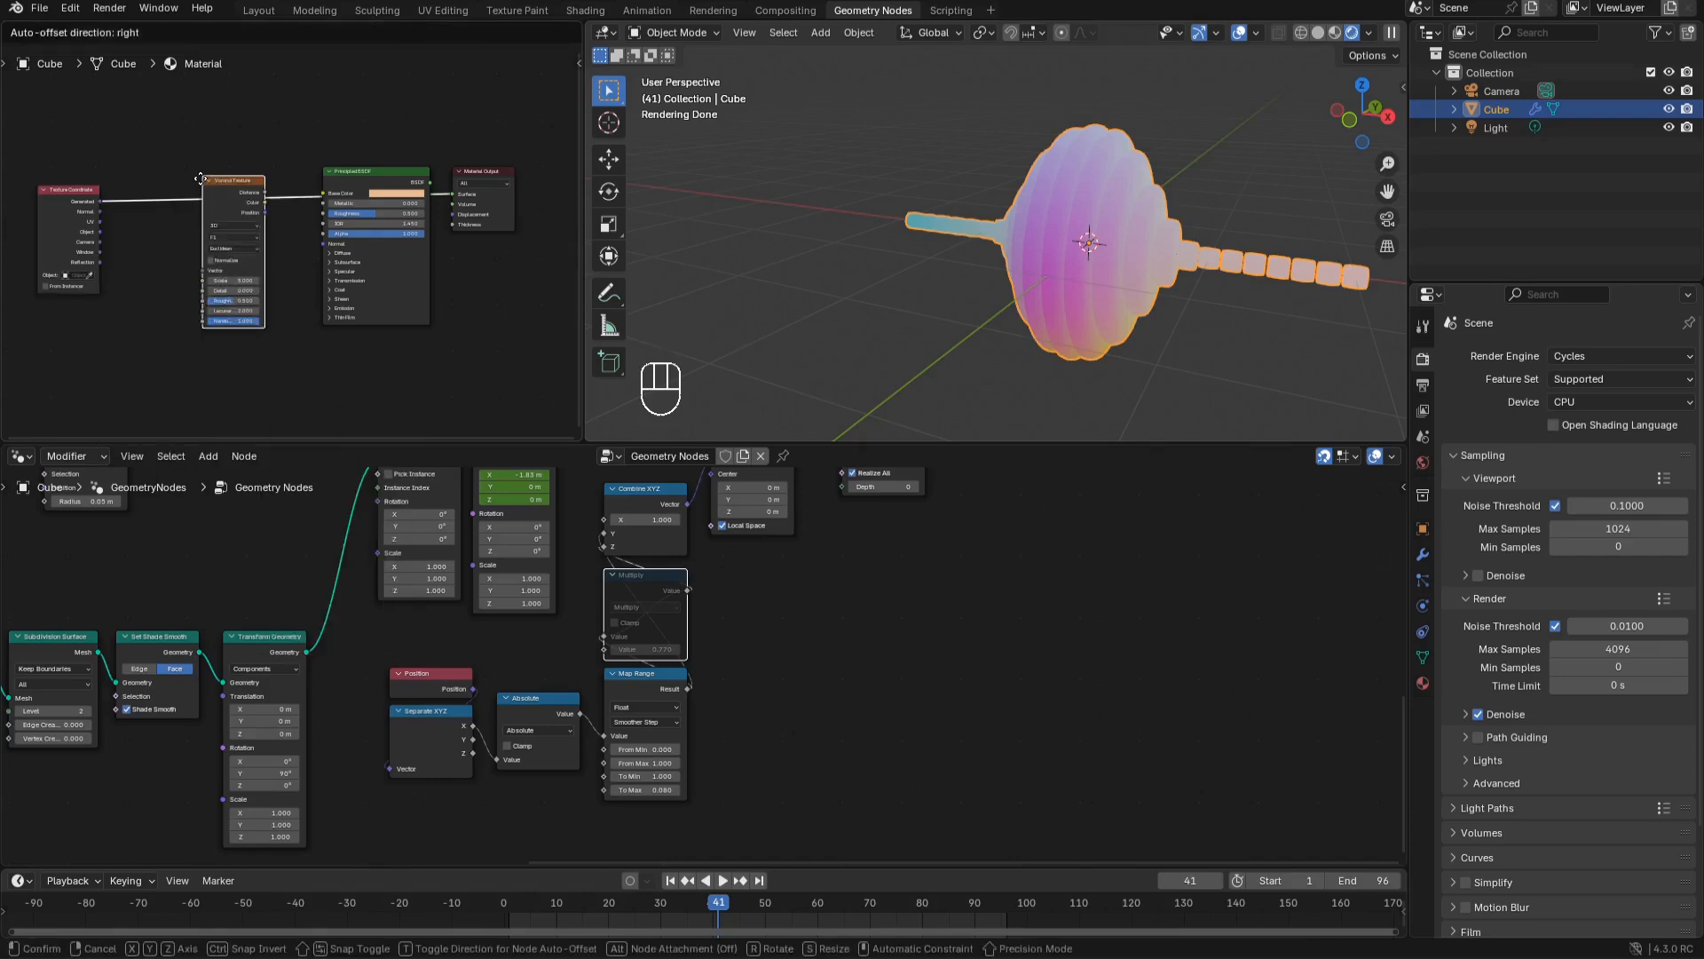
pyautogui.click(214, 157)
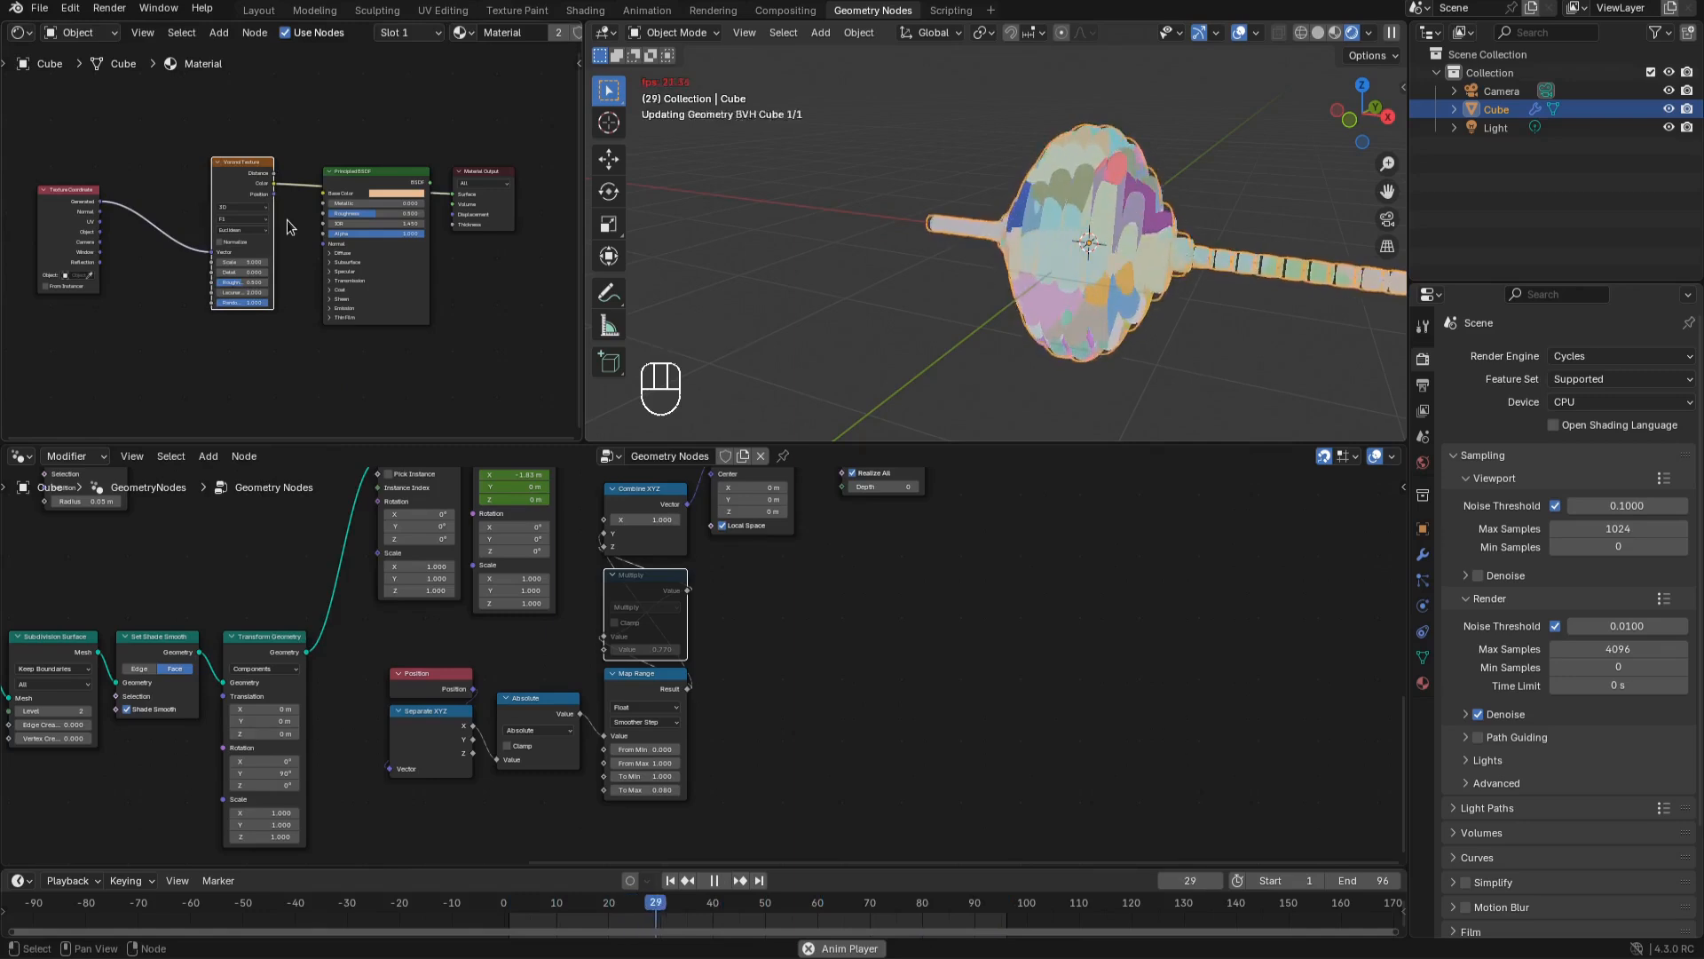
pyautogui.press('space')
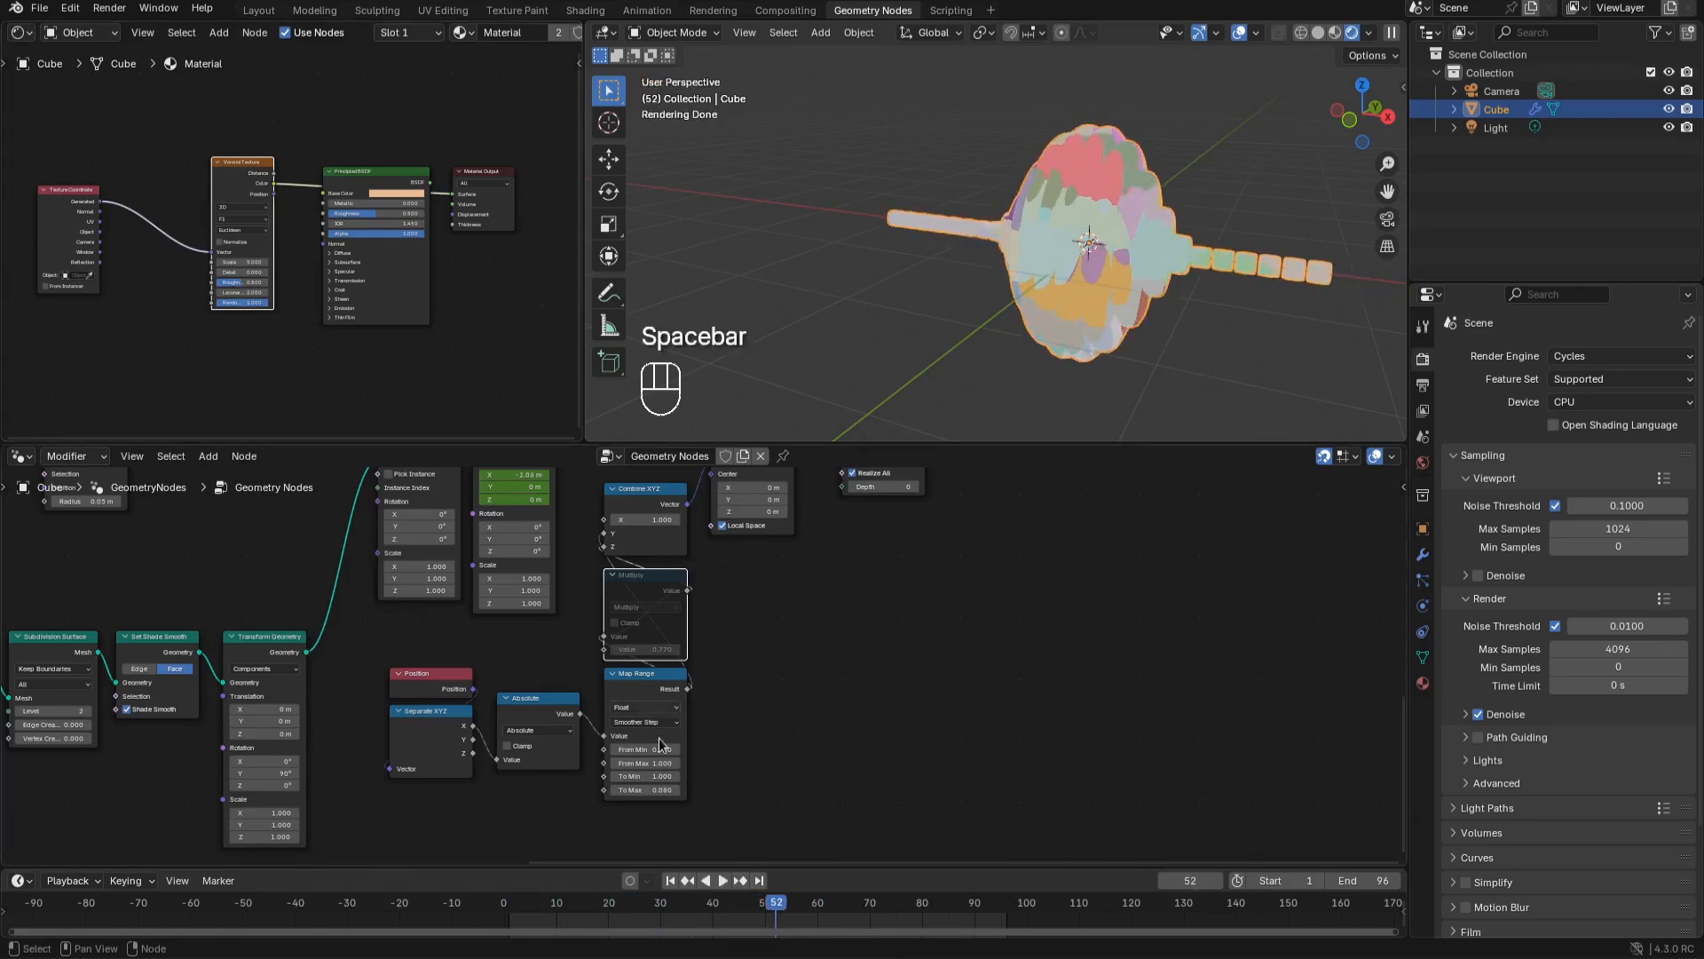
# Return the animation to frame 1, enlarge the shader editor and move the Texture Coordinate node farther from the Voronoi Texture
pyautogui.click(670, 880)
pyautogui.moveTo(813, 444); pyautogui.dragTo(813, 786)
pyautogui.moveTo(585, 488); pyautogui.dragTo(895, 487)
pyautogui.moveTo(280, 366); pyautogui.dragTo(82, 306)
# Insert a Separate XYZ node between the Texture Coordinate and Voronoi Texture nodes
pyautogui.hotkey('shift', 'a')
pyautogui.moveTo(100, 428)
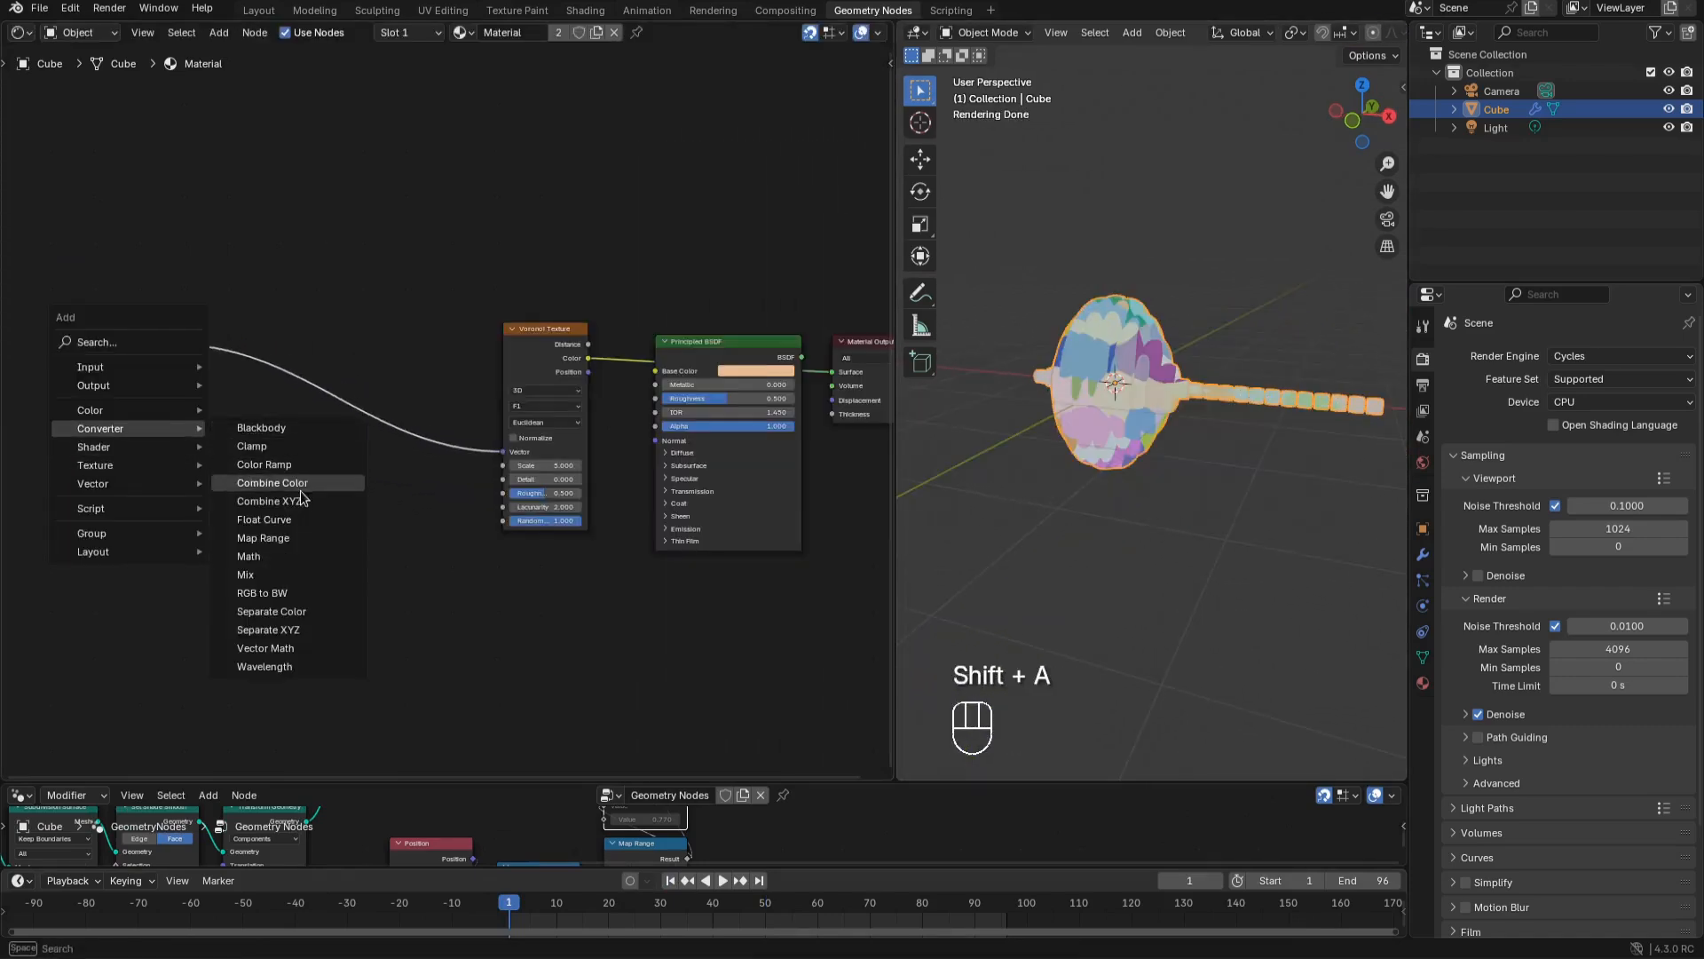
pyautogui.click(297, 629)
pyautogui.click(202, 341)
# Insert a Combine XYZ node before the Voronoi Texture and link its X, Y and Z inputs to the Separate XYZ outputs
pyautogui.hotkey('shift', 'a')
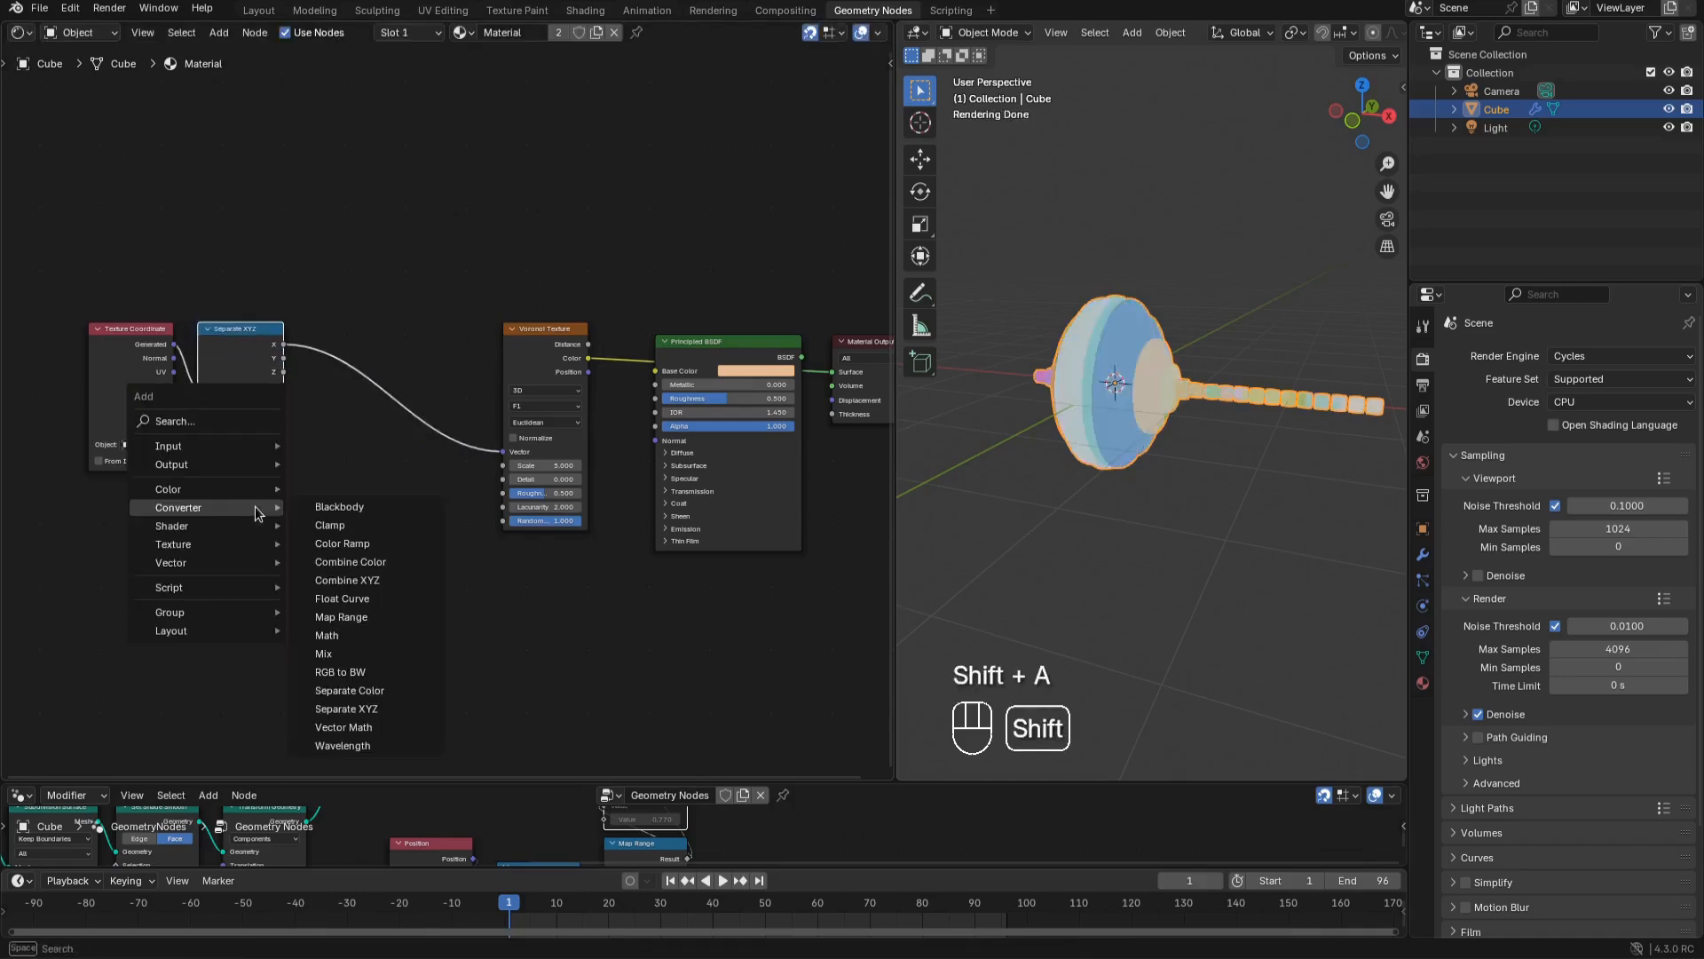
pyautogui.click(347, 579)
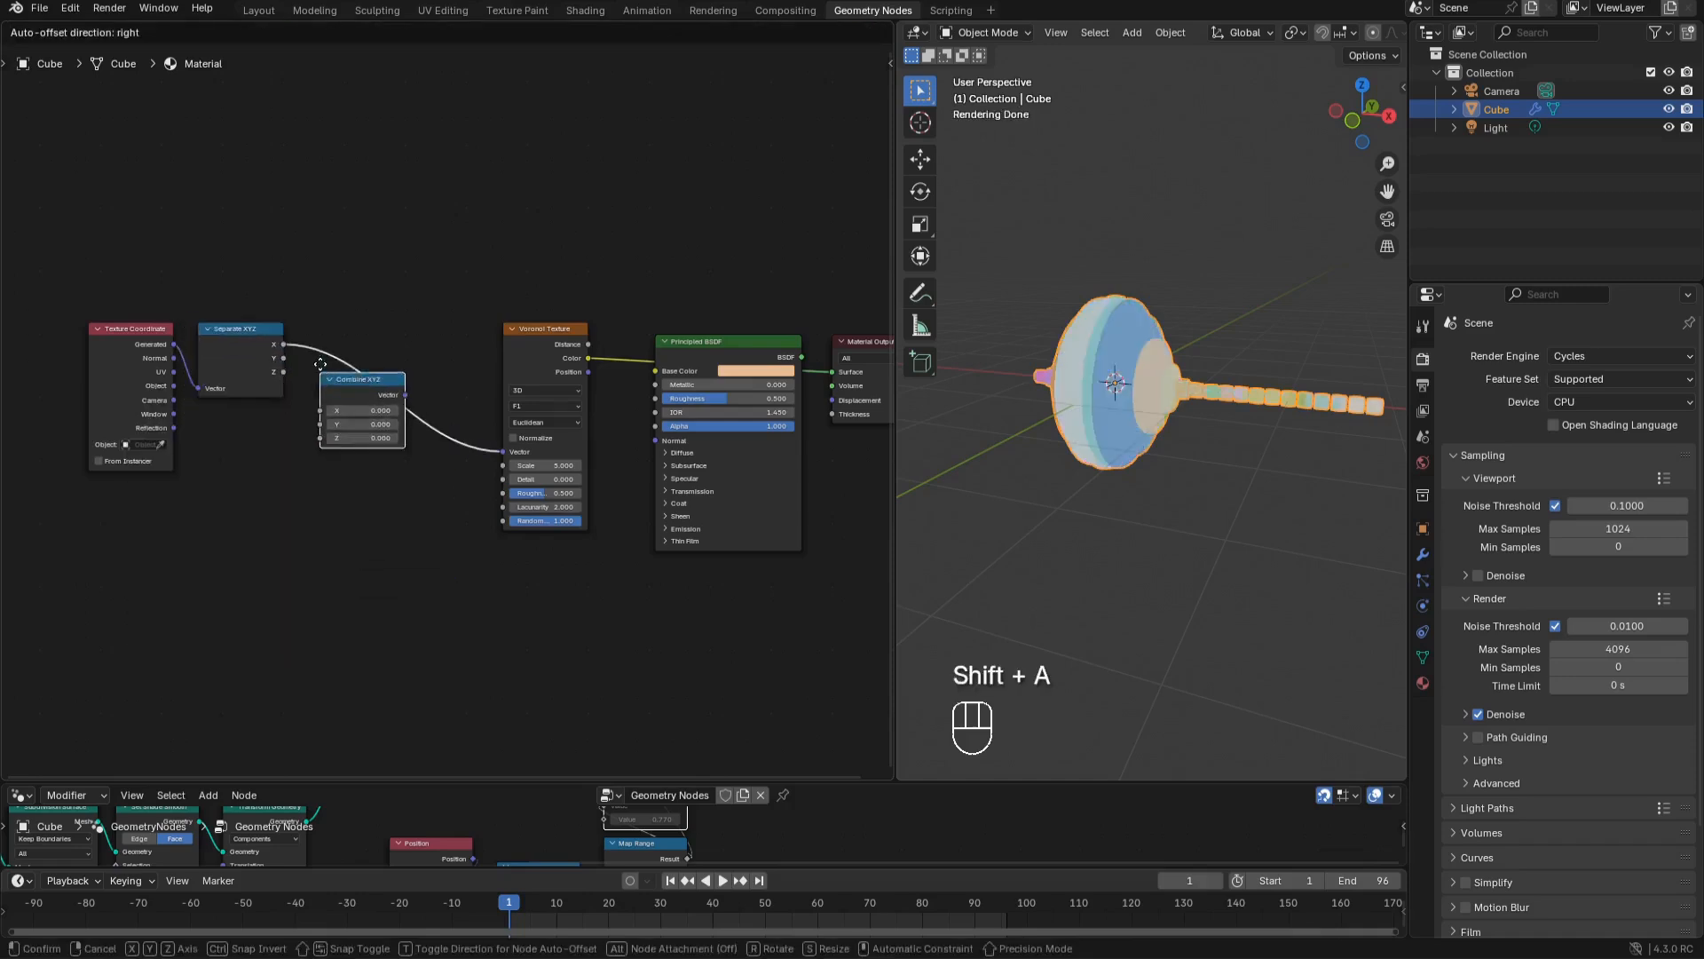
pyautogui.click(320, 330)
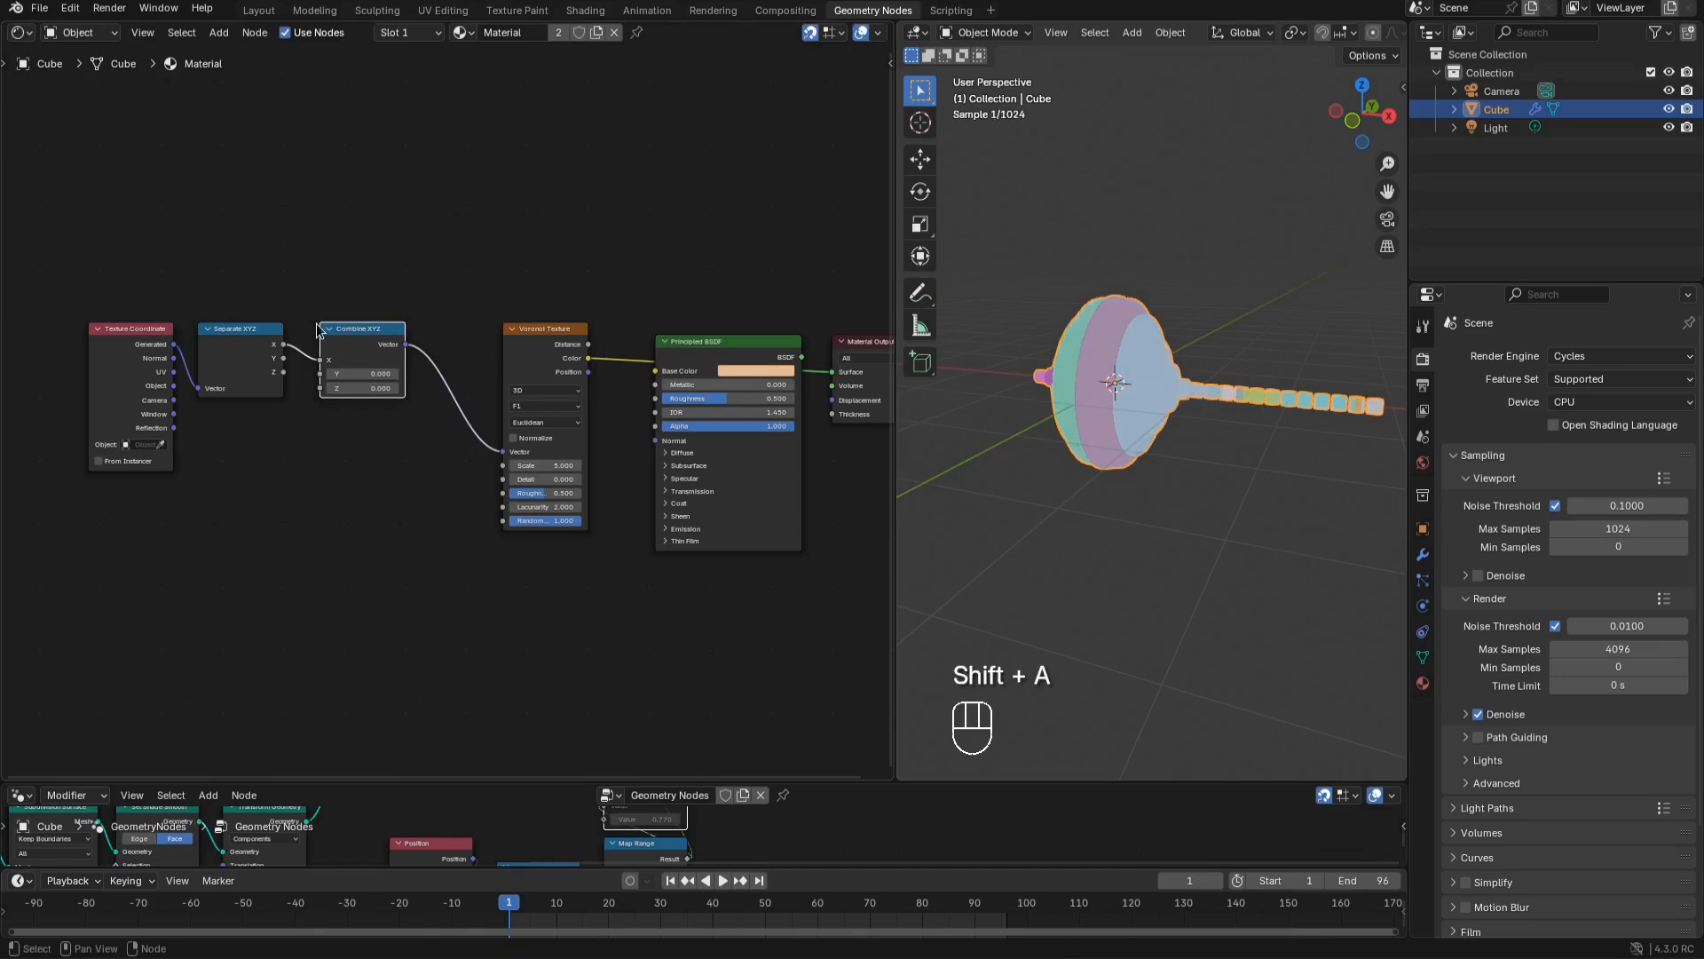
pyautogui.keyDown('alt'); pyautogui.moveTo(320, 330); pyautogui.dragTo(335, 378, button='right'); pyautogui.keyUp('alt')
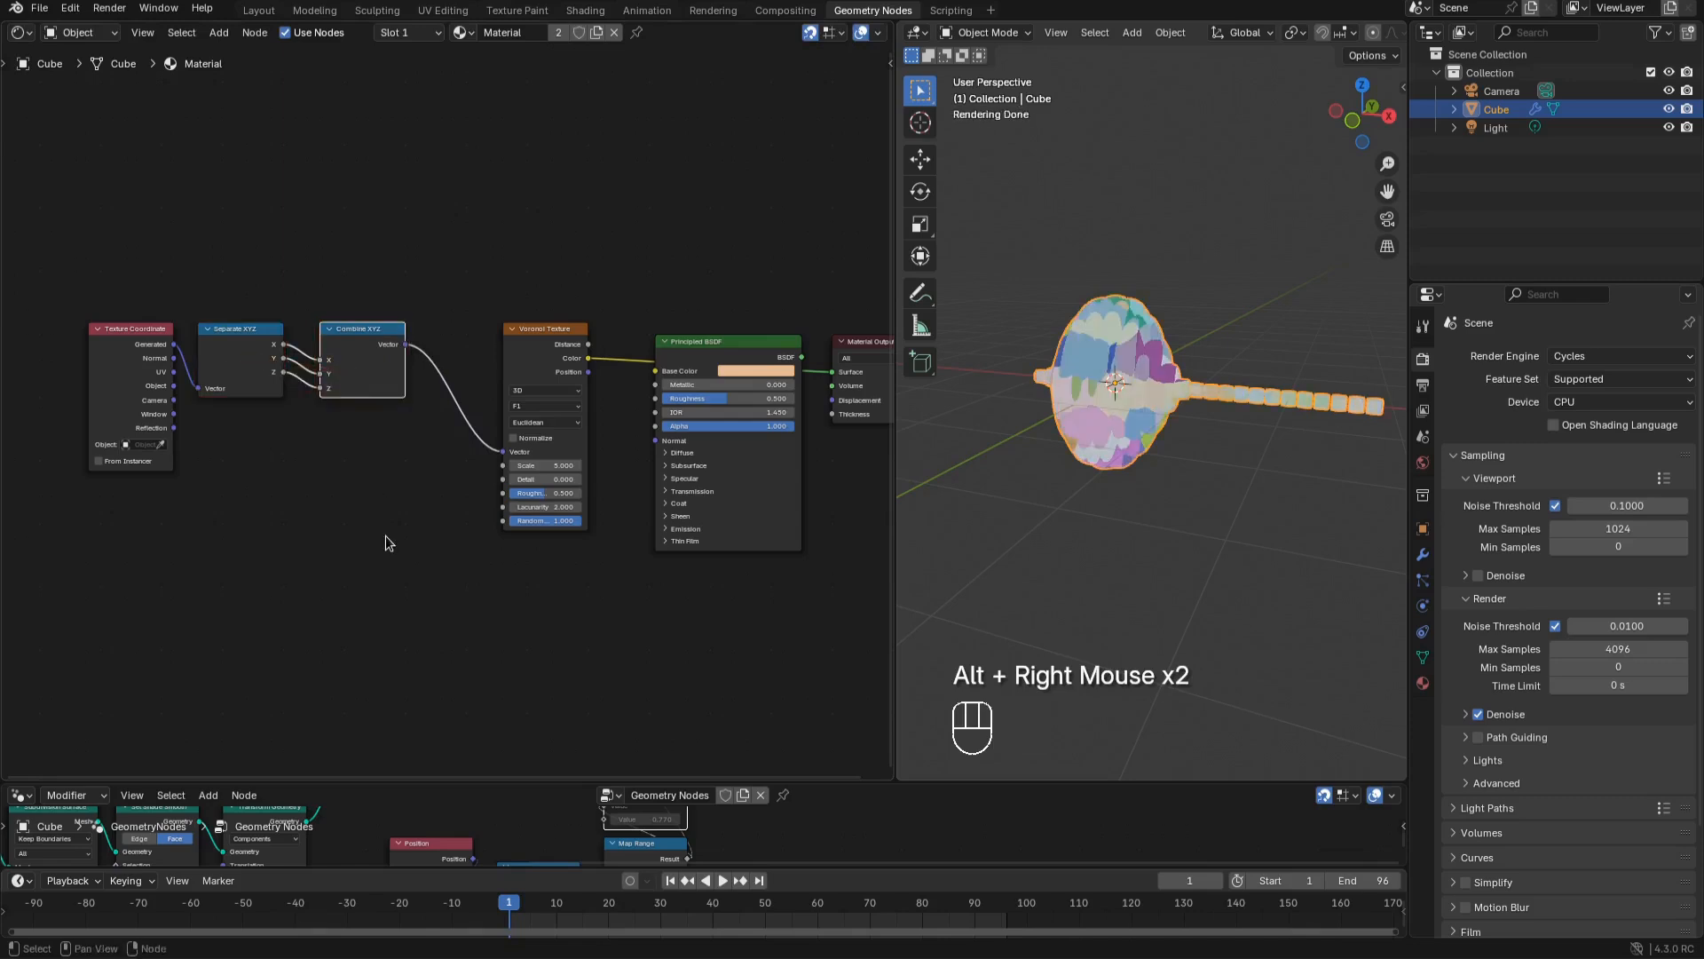
# Play the animation, preview the Combine XYZ vector on the shape and return to frame 1
pyautogui.press('space')
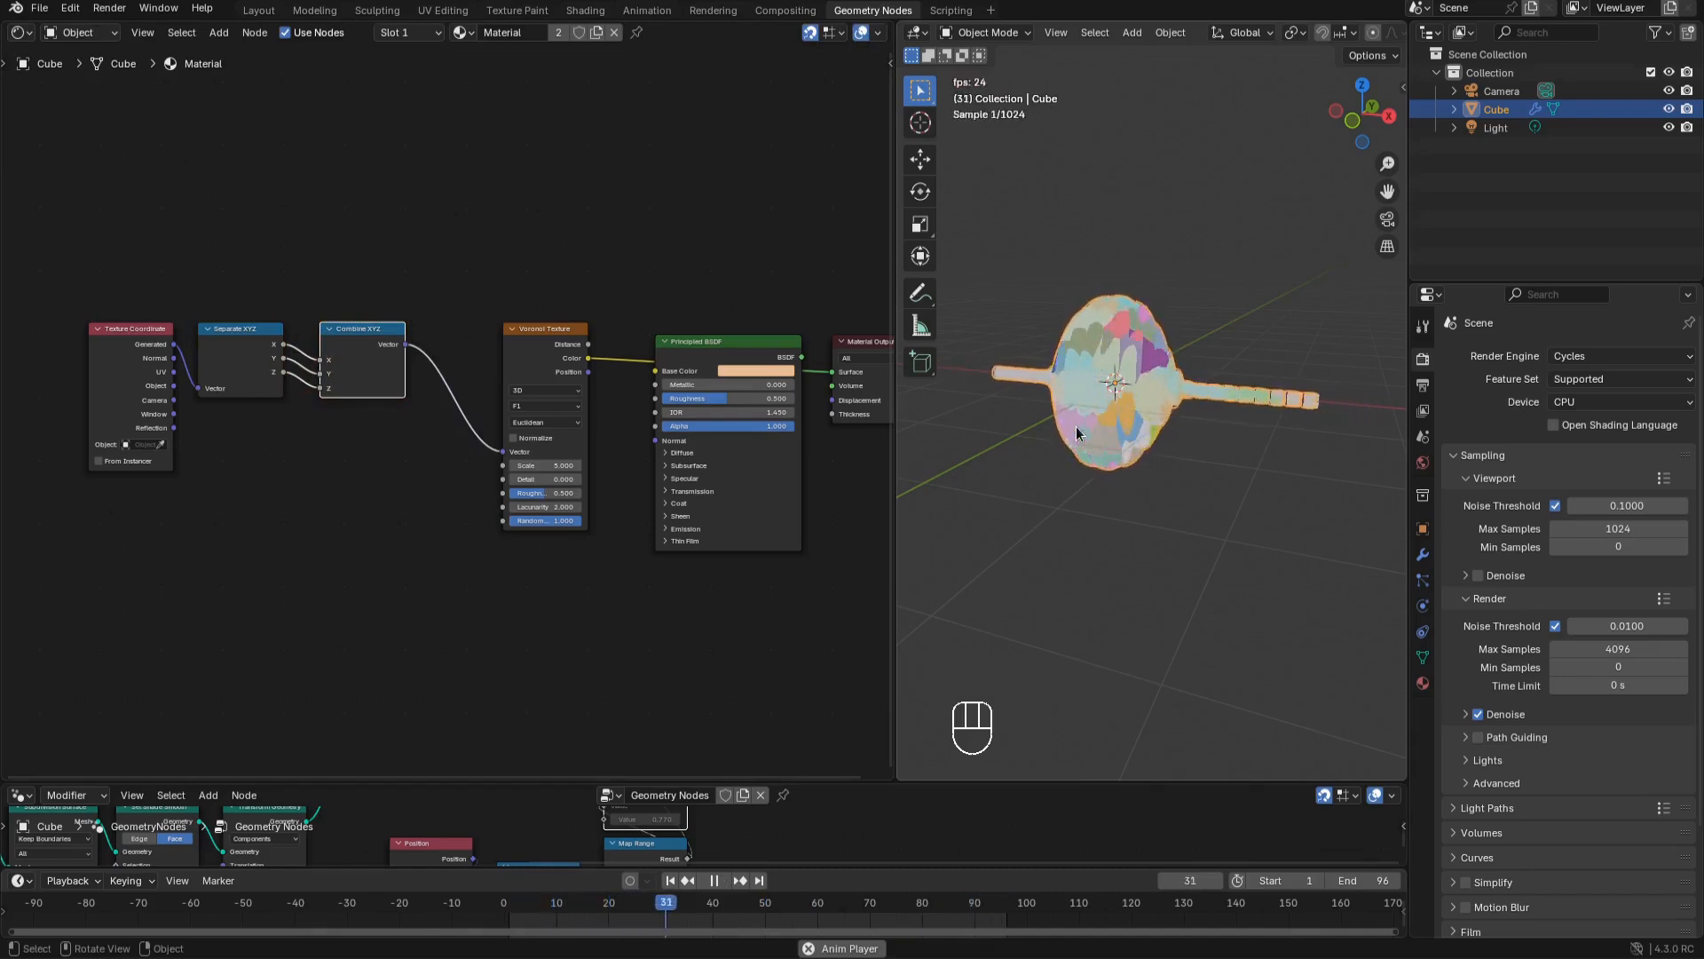
pyautogui.press('space')
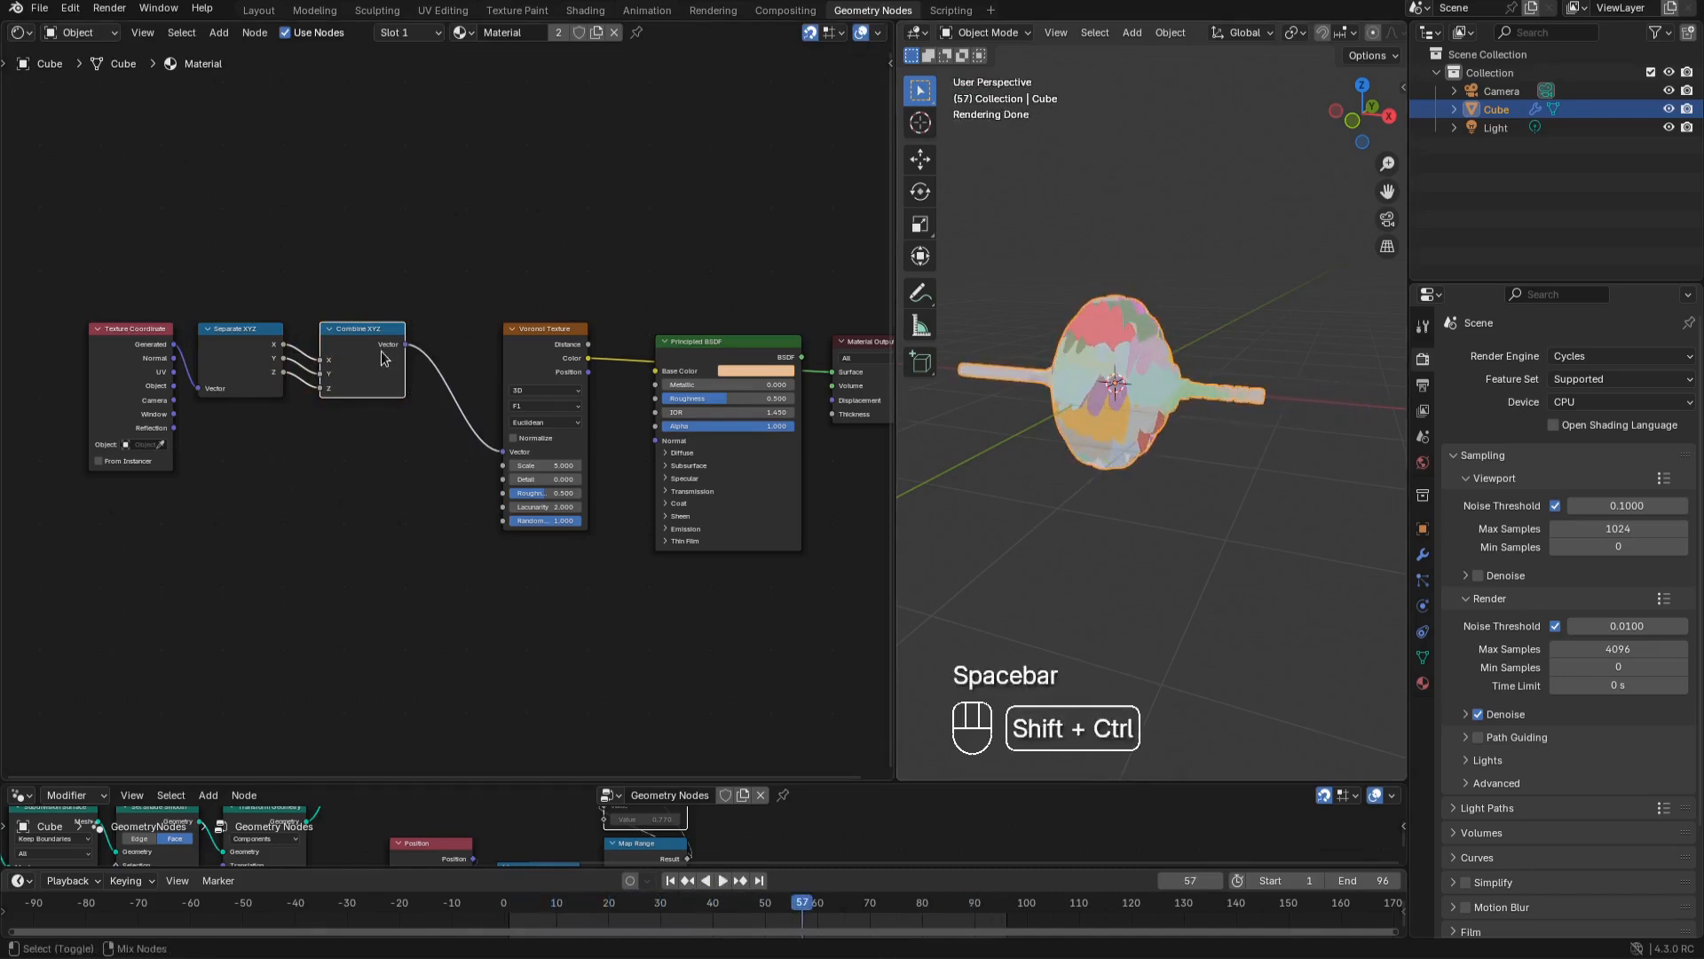
pyautogui.keyDown('ctrl'); pyautogui.keyDown('shift'); pyautogui.click(383, 358); pyautogui.keyUp('shift'); pyautogui.keyUp('ctrl')
pyautogui.click(670, 880)
# Widen the gap between the Separate XYZ and Combine XYZ nodes
pyautogui.moveTo(220, 414); pyautogui.dragTo(401, 546, button='middle')
pyautogui.moveTo(333, 491); pyautogui.dragTo(218, 491)
pyautogui.keyDown('shift'); pyautogui.moveTo(386, 428); pyautogui.dragTo(361, 418, button='middle'); pyautogui.keyUp('shift')
# Insert a Multiply Math node with value 2 on the X connection and toggle its muting to compare the effect
pyautogui.hotkey('shift', 'a')
pyautogui.moveTo(360, 419)
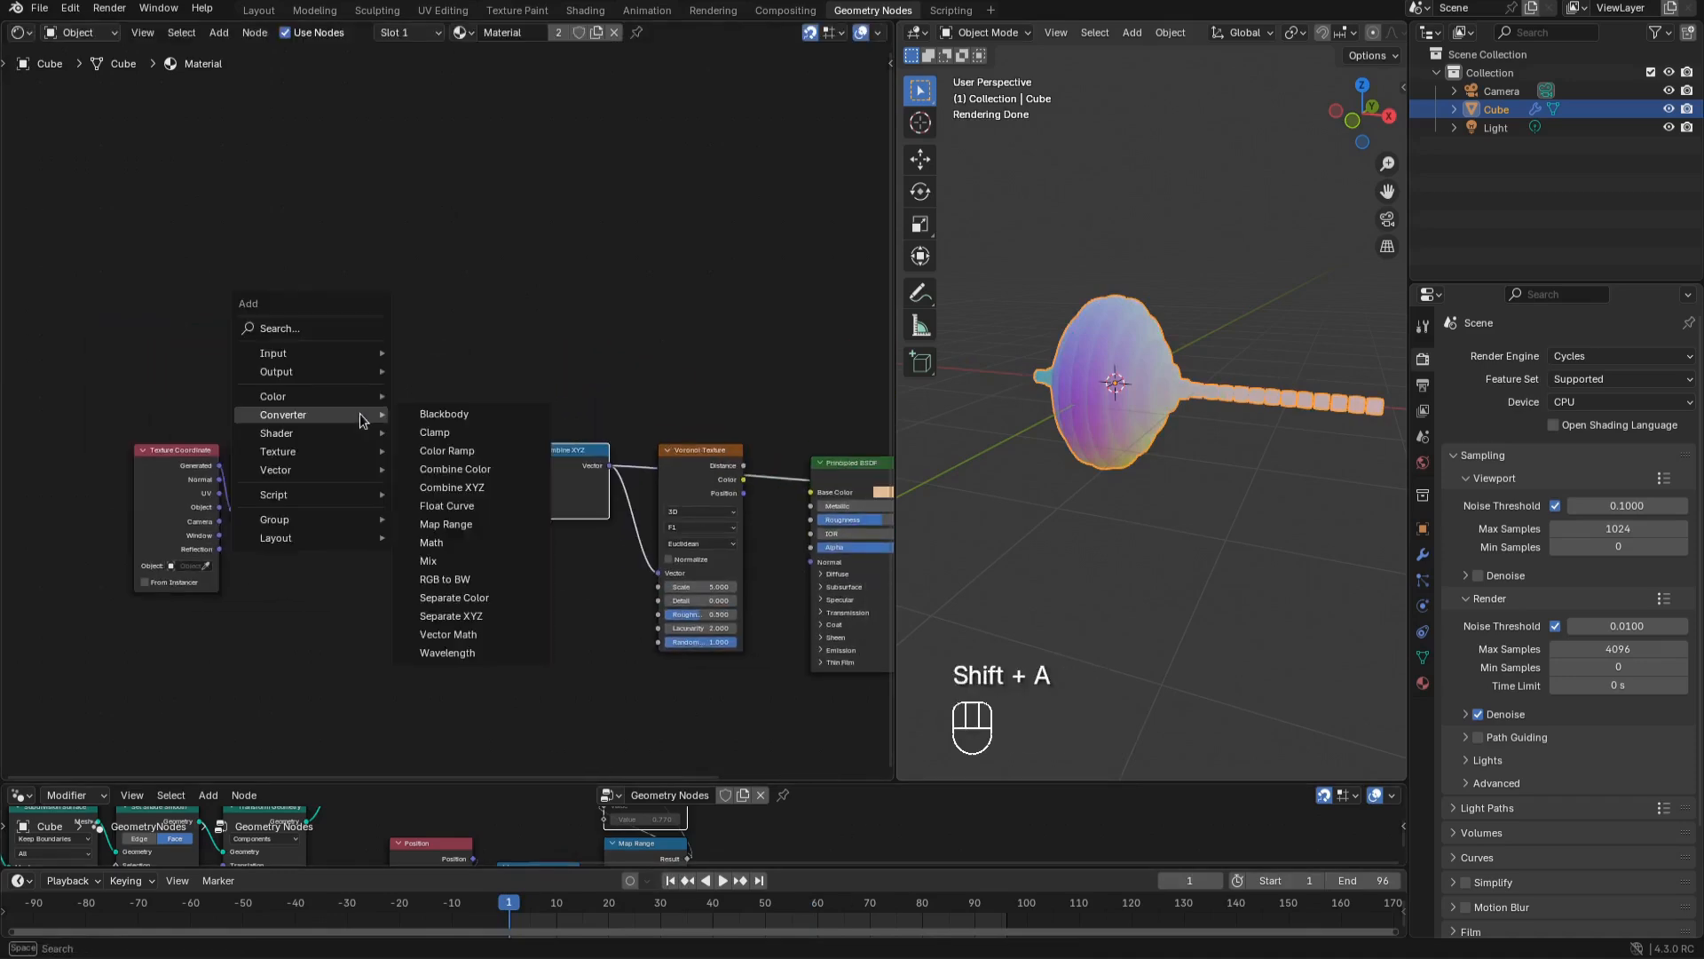
pyautogui.click(432, 542)
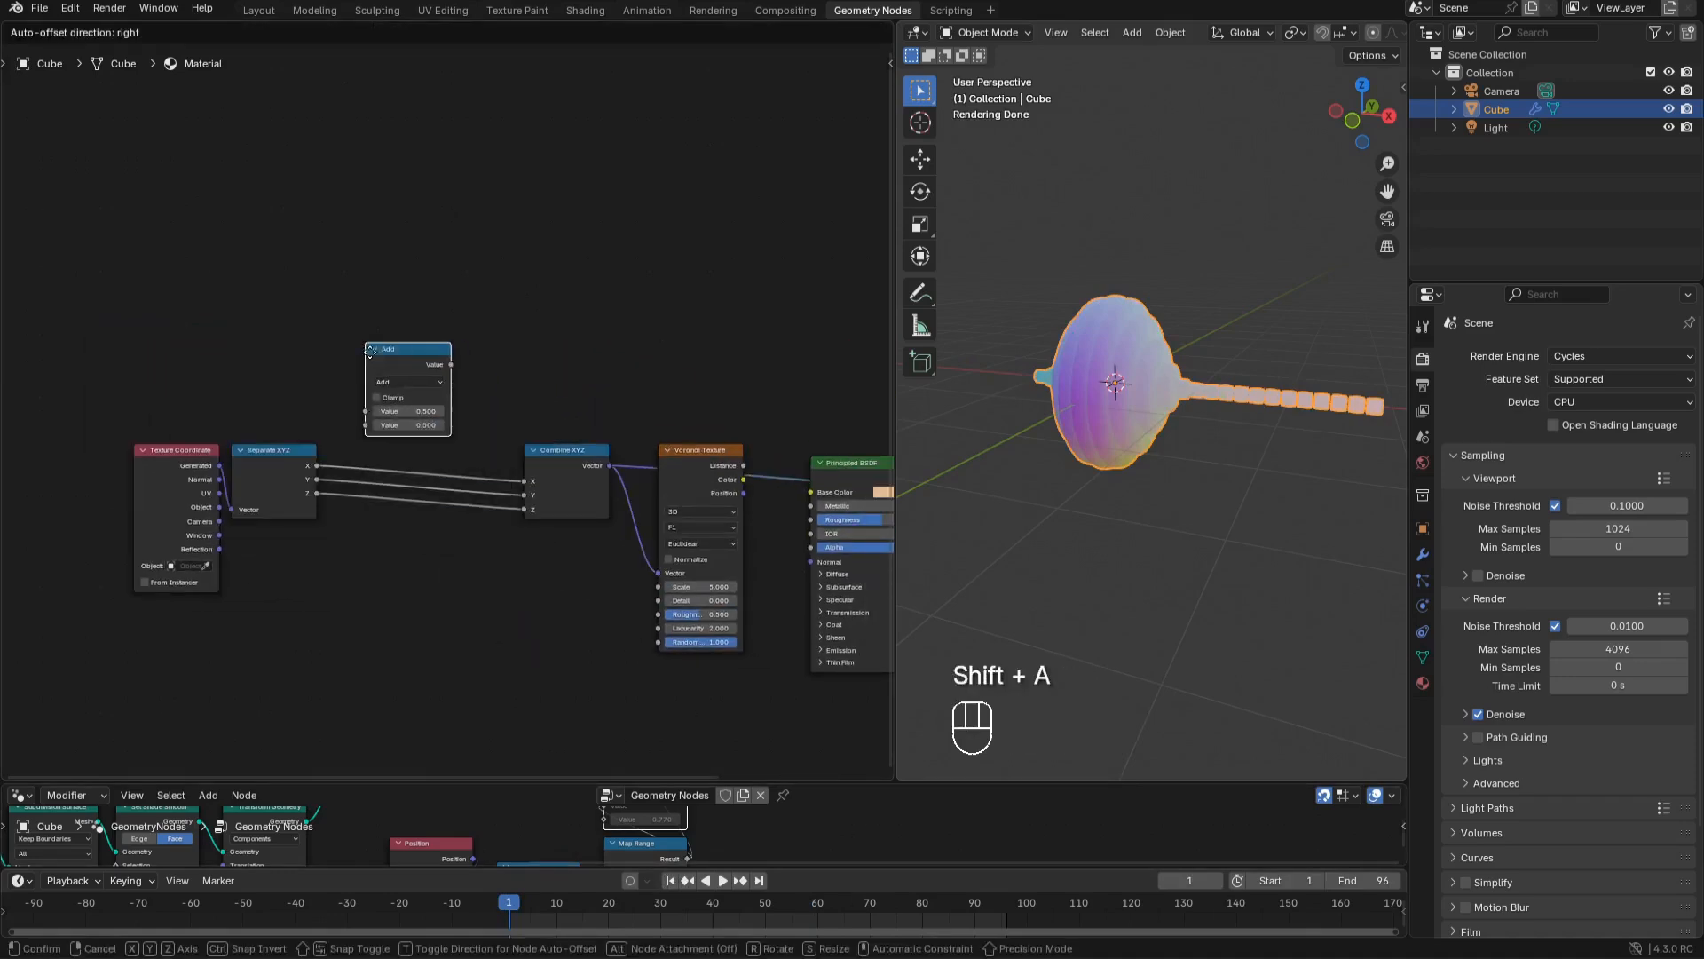
pyautogui.click(323, 319)
pyautogui.click(349, 366)
pyautogui.click(355, 418)
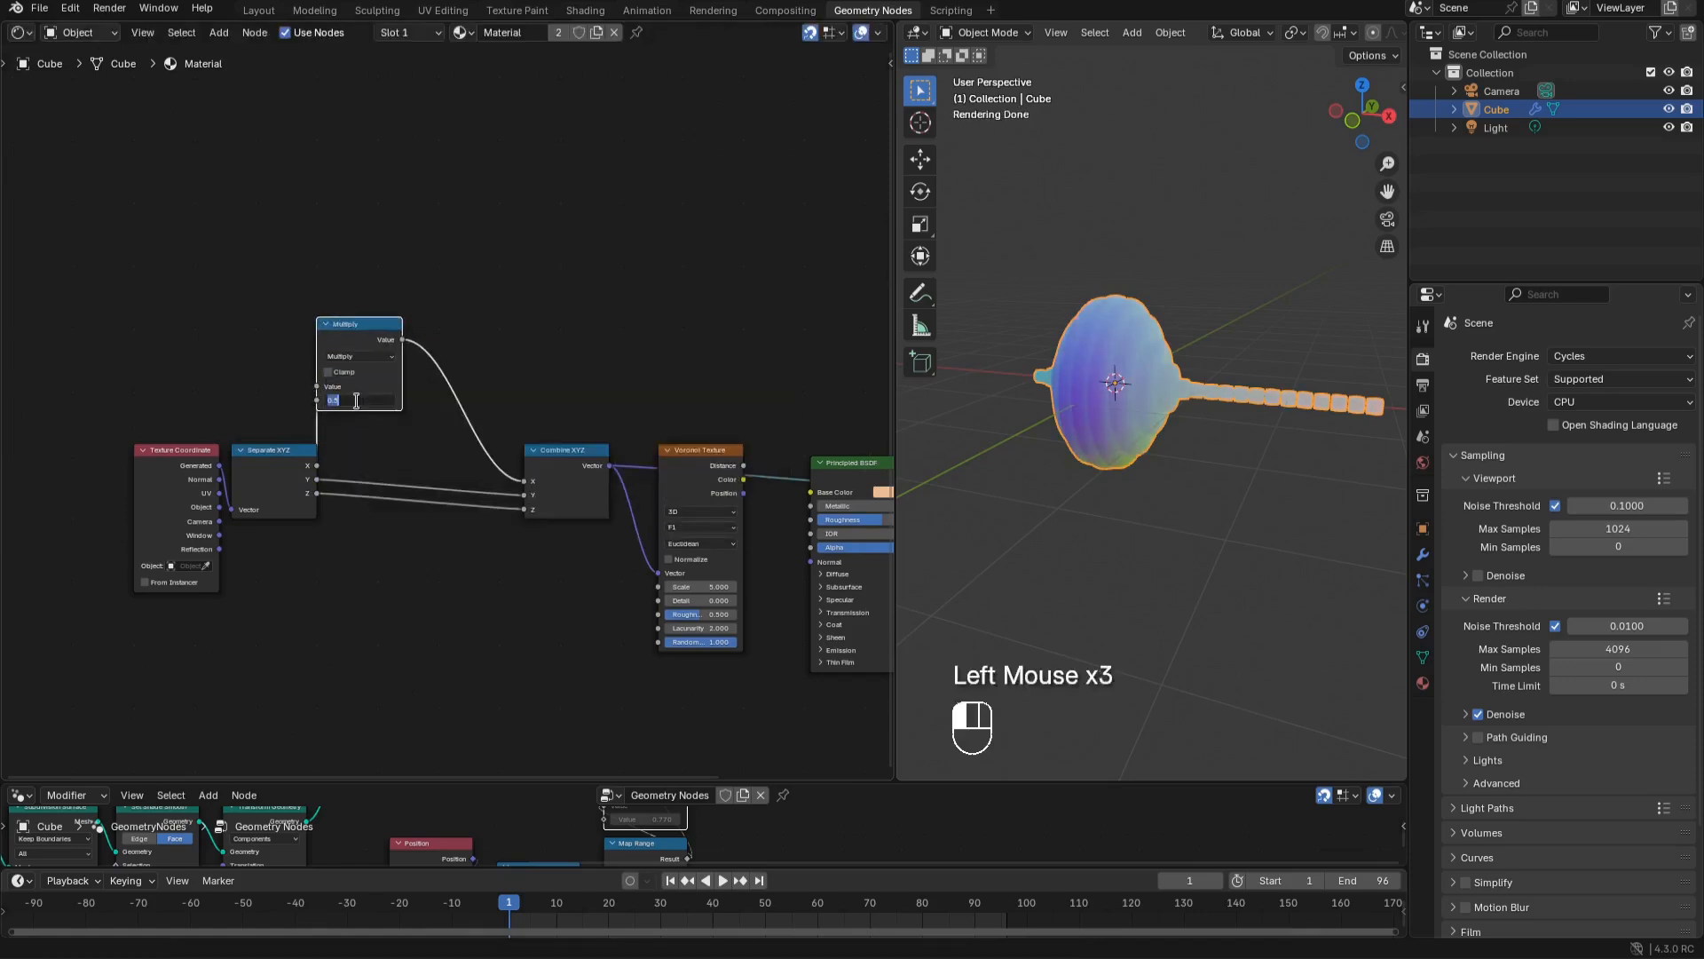
pyautogui.write('2')
pyautogui.press('Return')
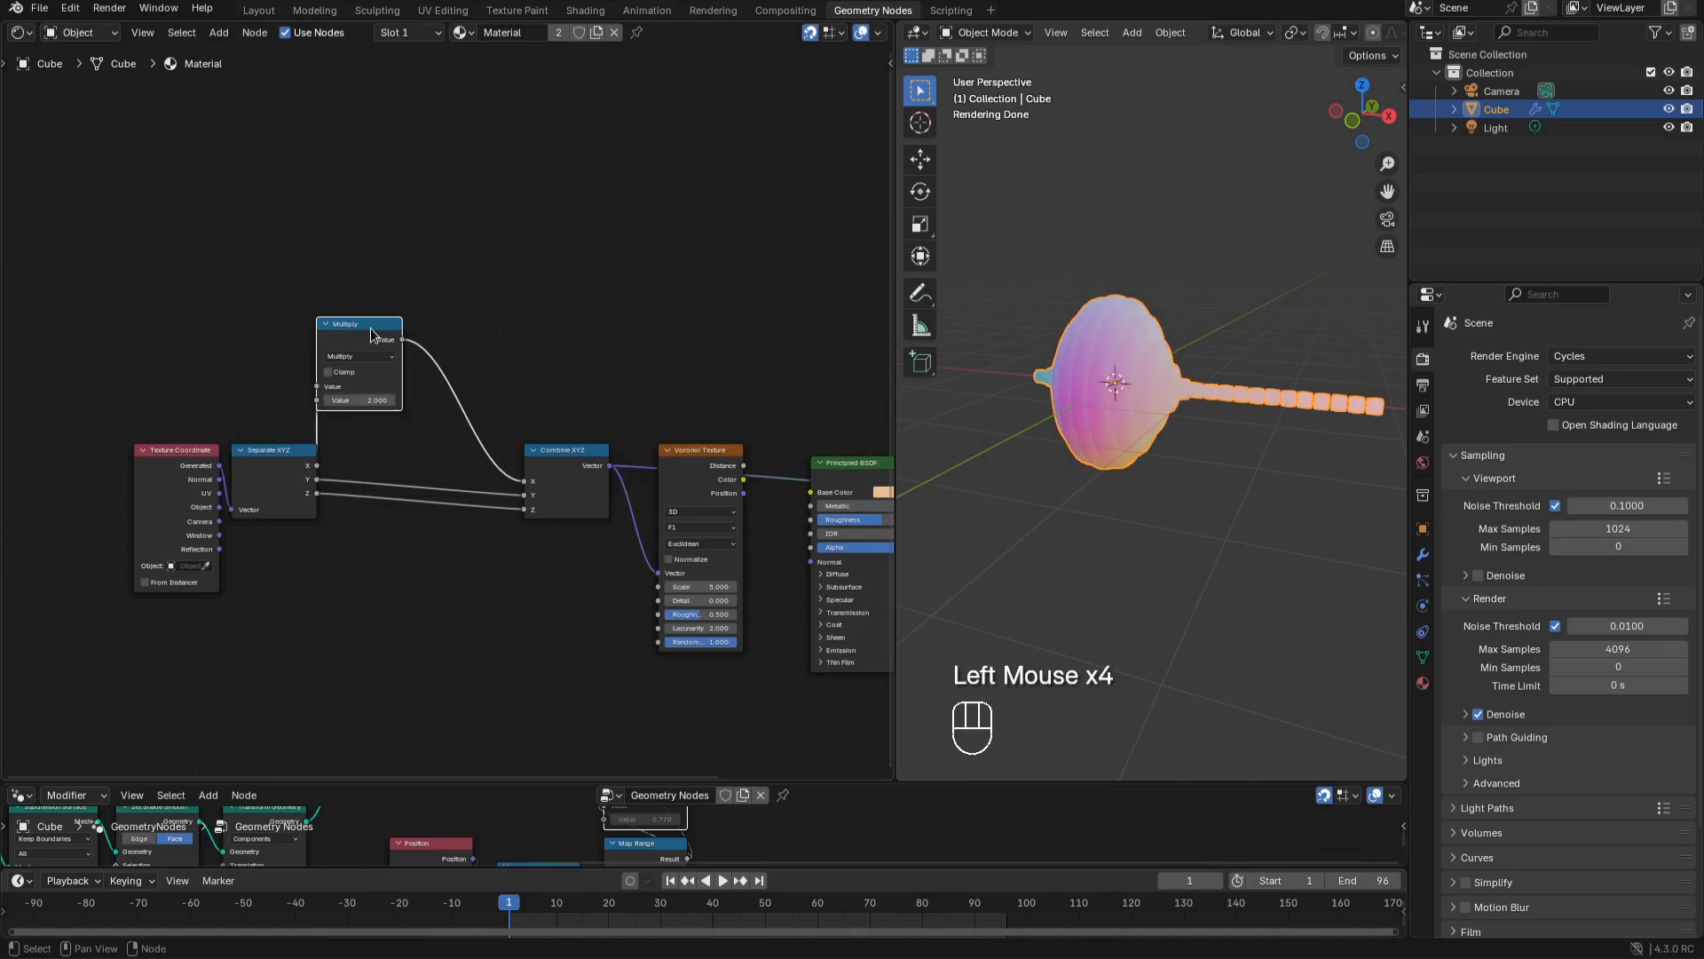
pyautogui.press('m')
pyautogui.press('m')
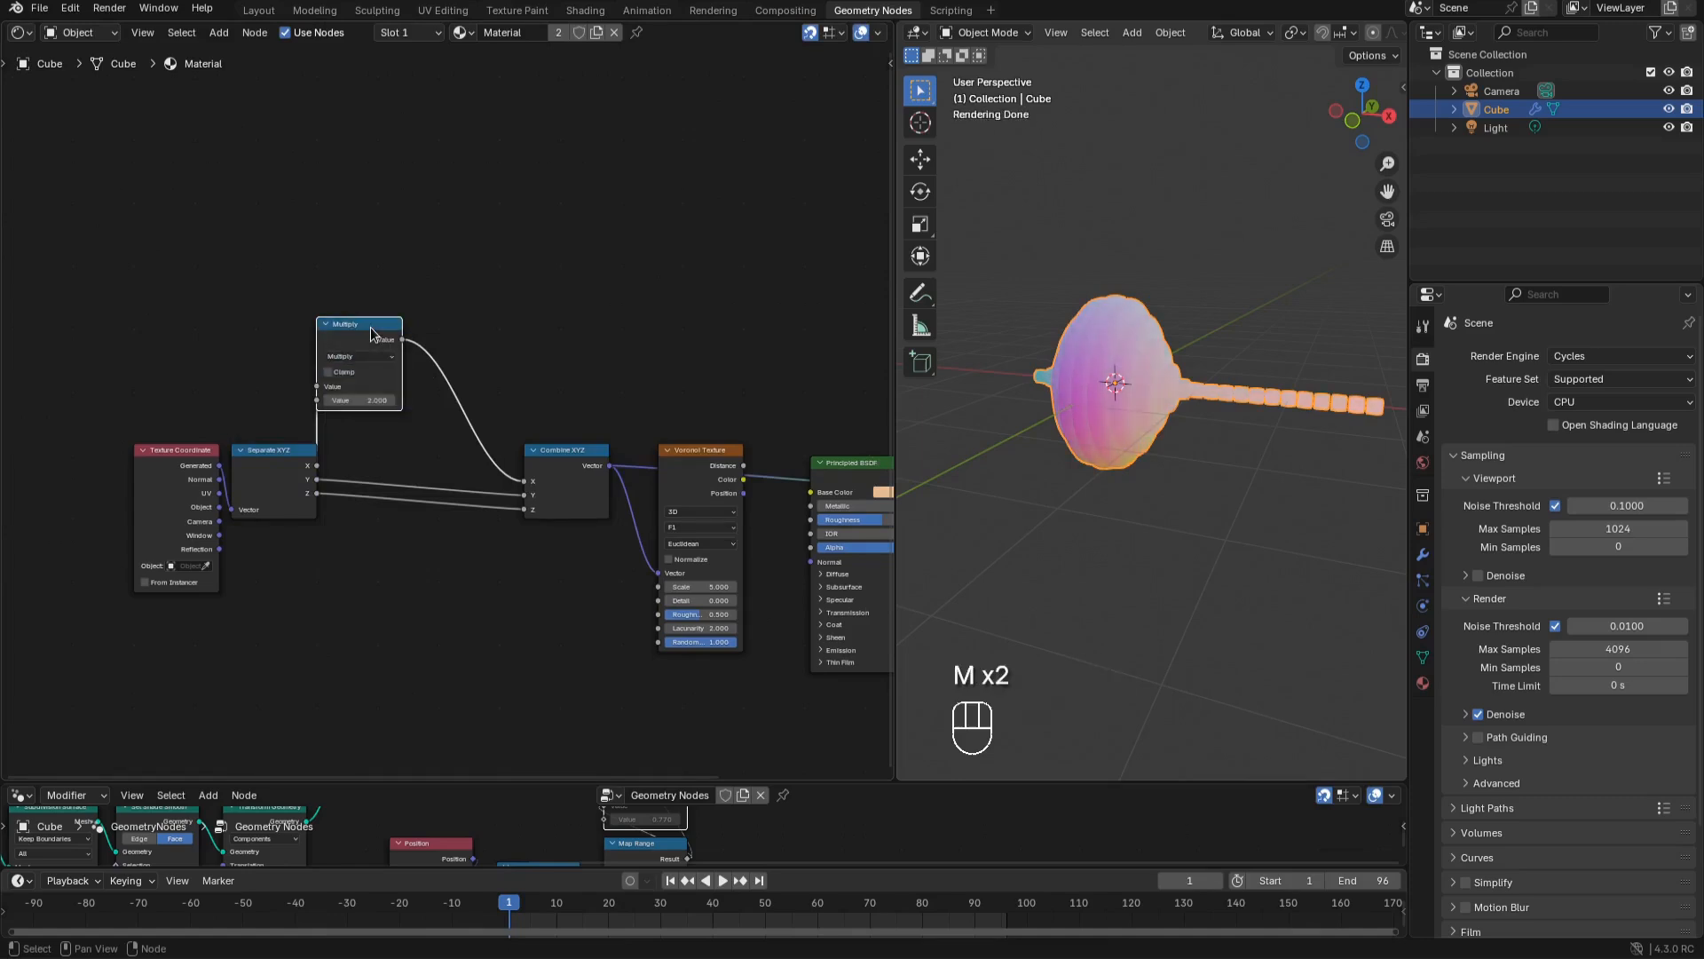
# Duplicate the Multiply node onto its output link, switch the copy to Fraction and play the animation
pyautogui.hotkey('shift', 'd')
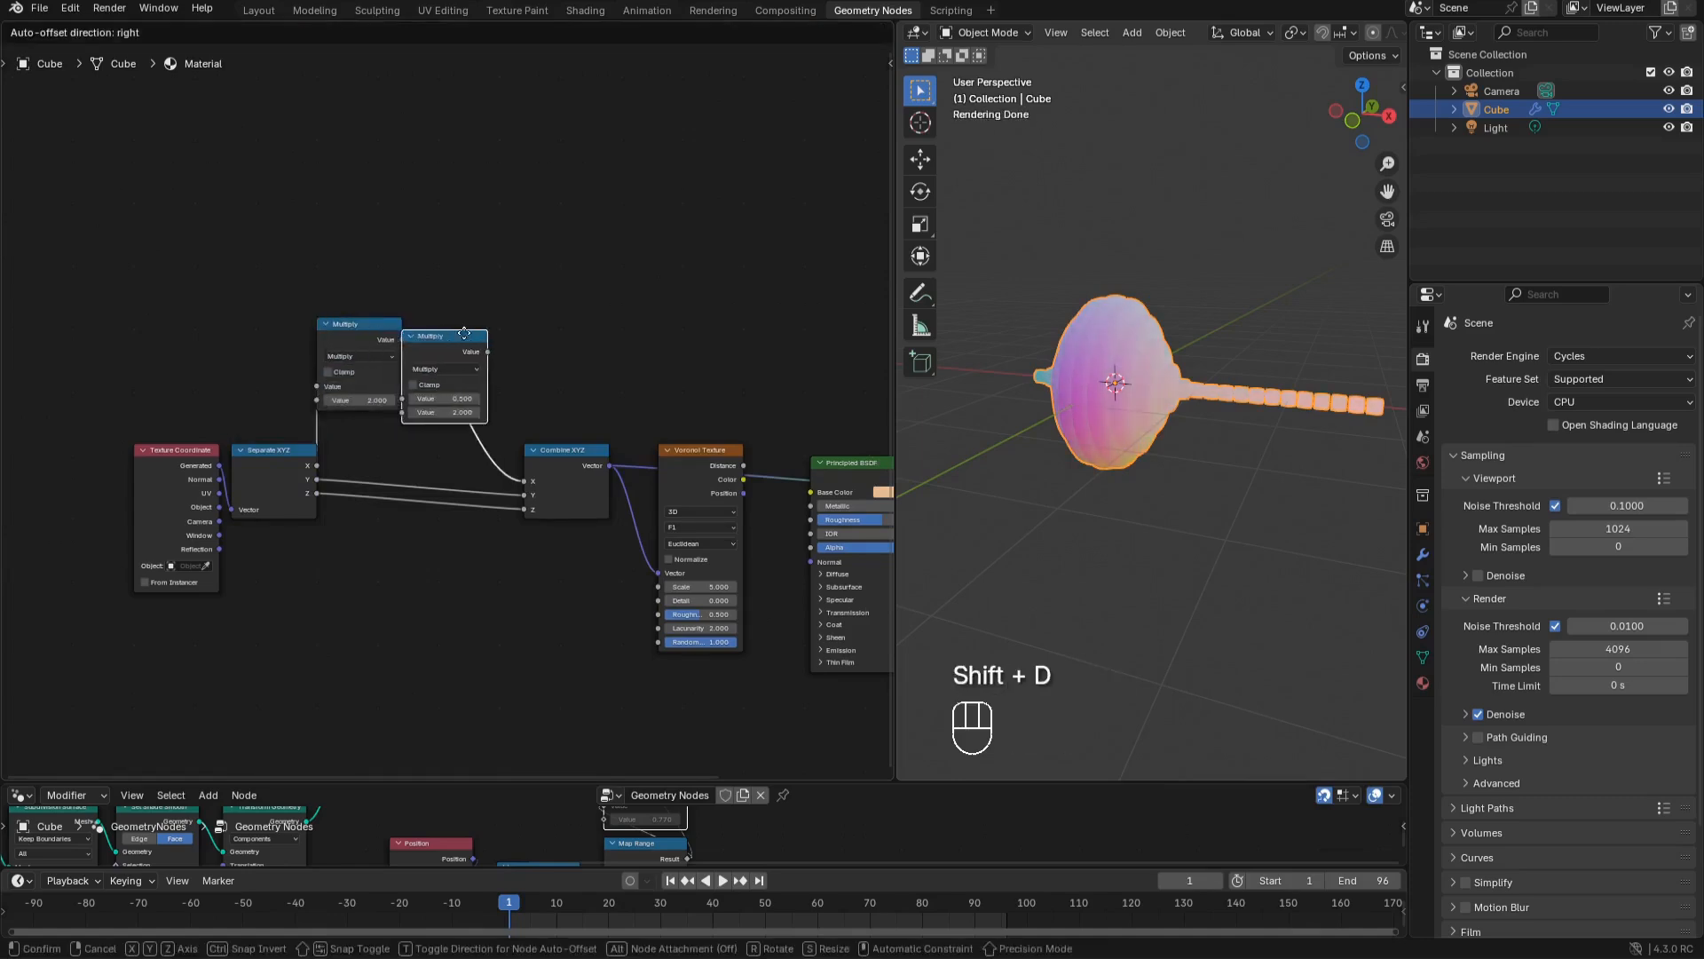
pyautogui.click(481, 334)
pyautogui.click(475, 356)
pyautogui.click(675, 451)
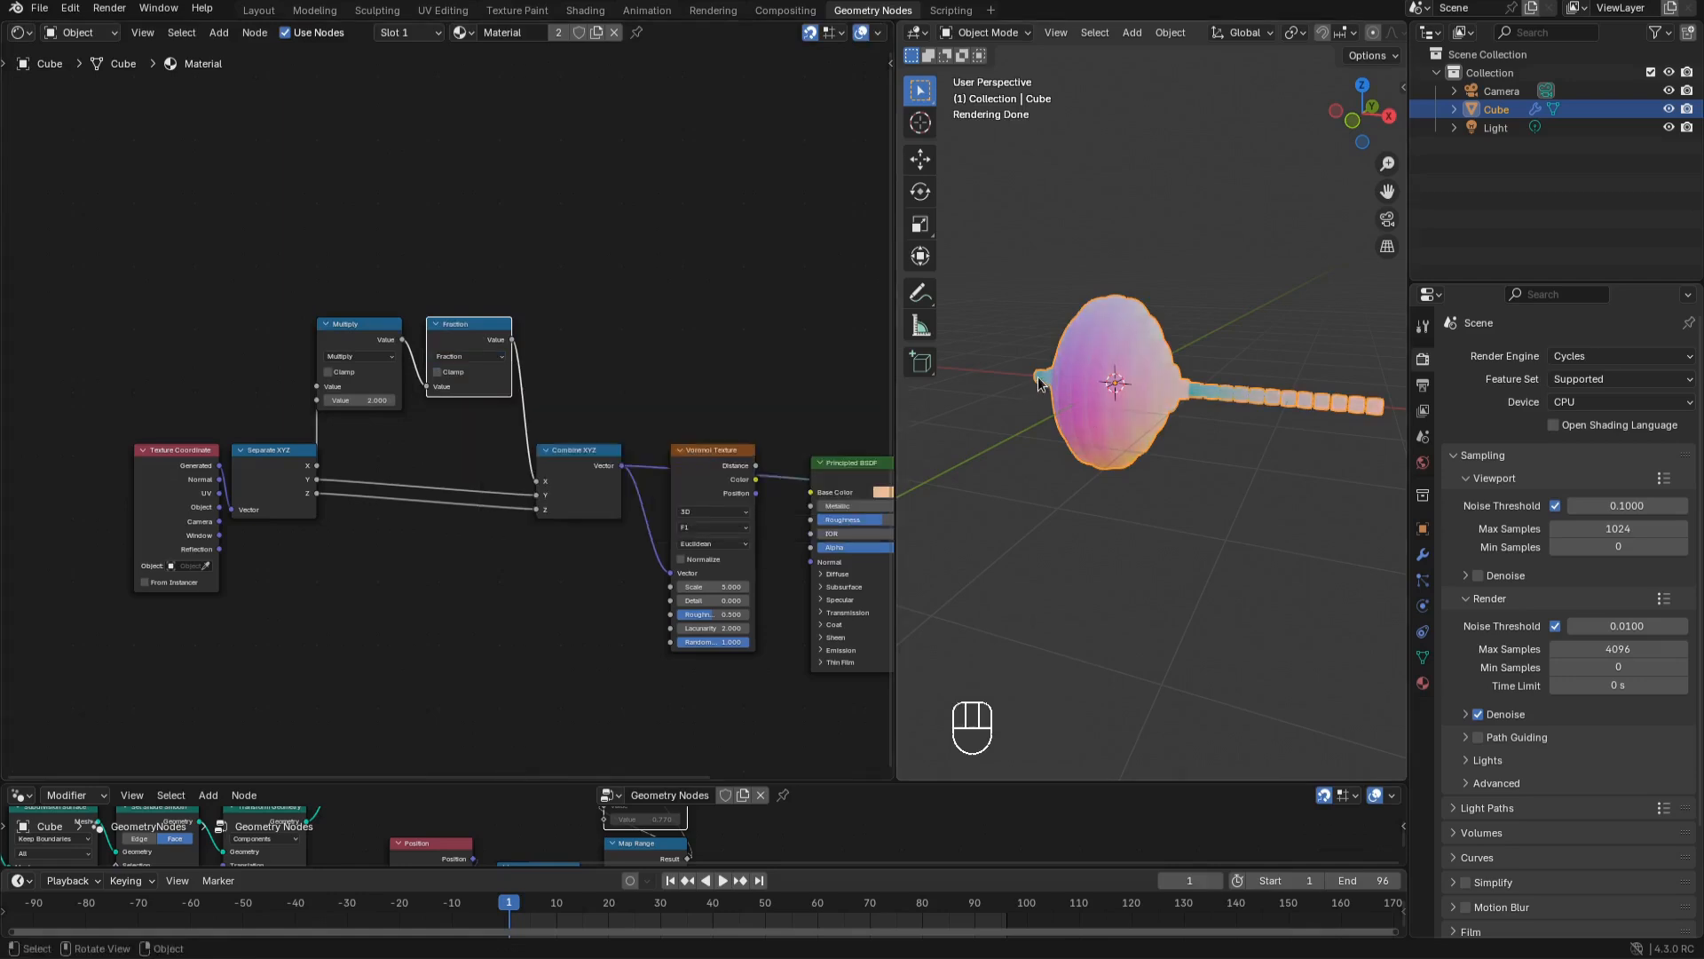
pyautogui.press('space')
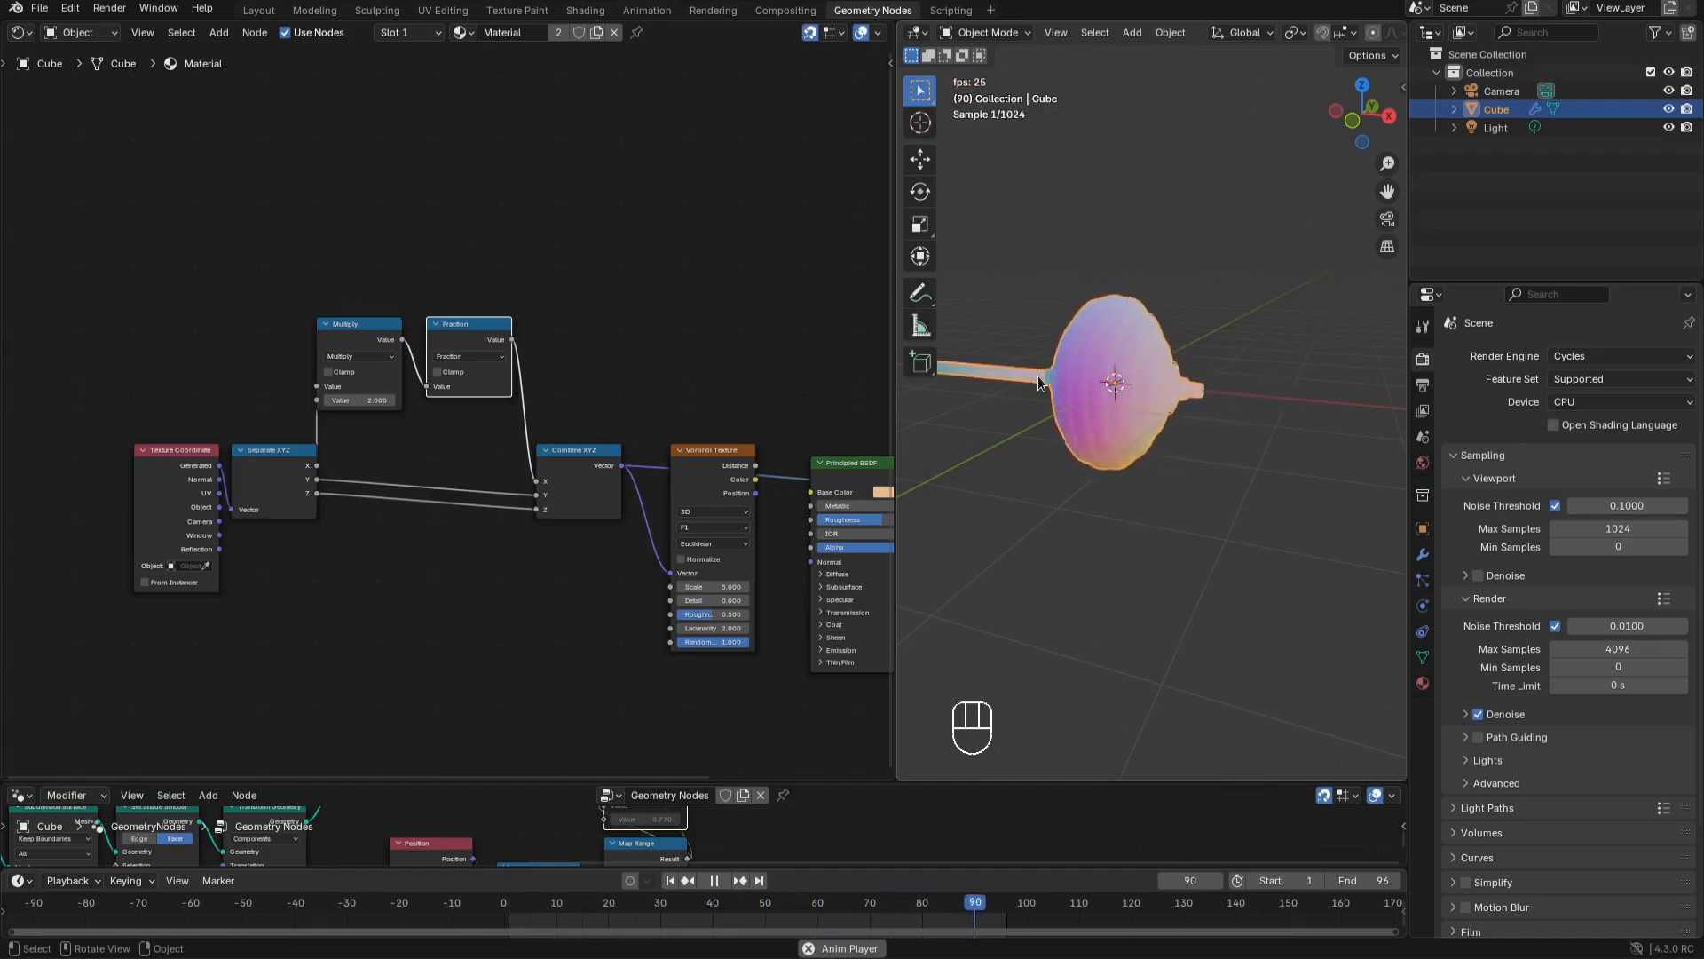
pyautogui.press('space')
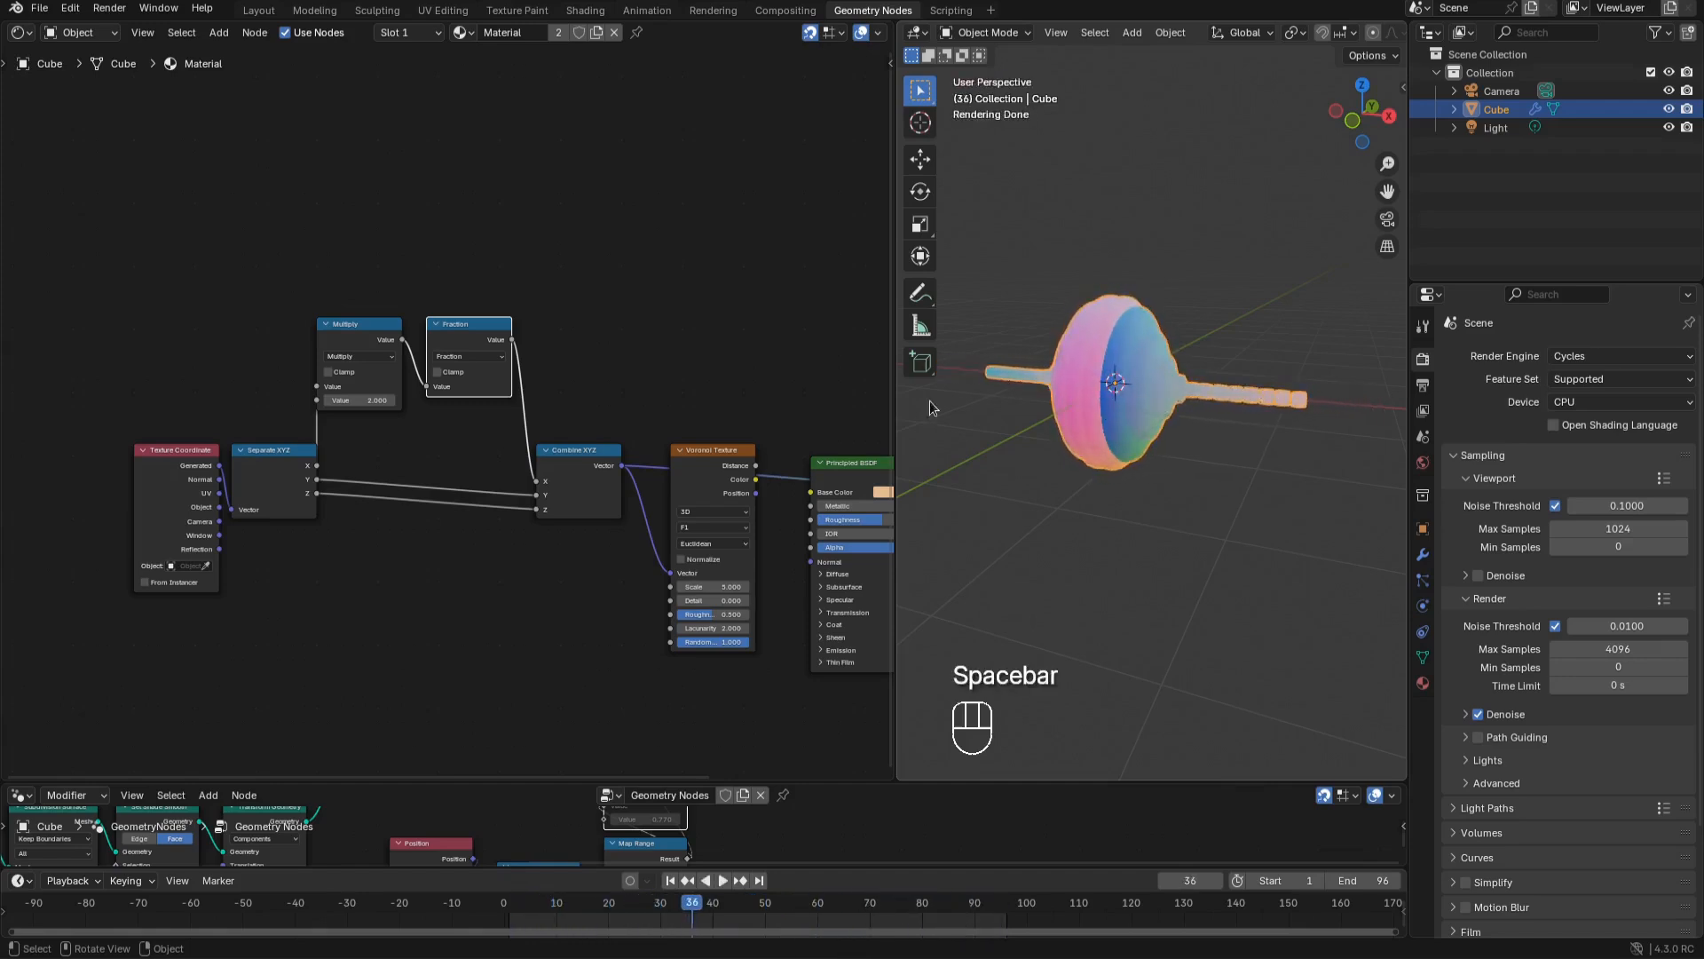
# Preview the Voronoi Texture's color output and play the animation to check how the pattern moves
pyautogui.keyDown('ctrl'); pyautogui.keyDown('shift'); pyautogui.click(720, 465); pyautogui.keyUp('shift'); pyautogui.keyUp('ctrl')
pyautogui.keyDown('ctrl'); pyautogui.keyDown('shift'); pyautogui.click(721, 465); pyautogui.keyUp('shift'); pyautogui.keyUp('ctrl')
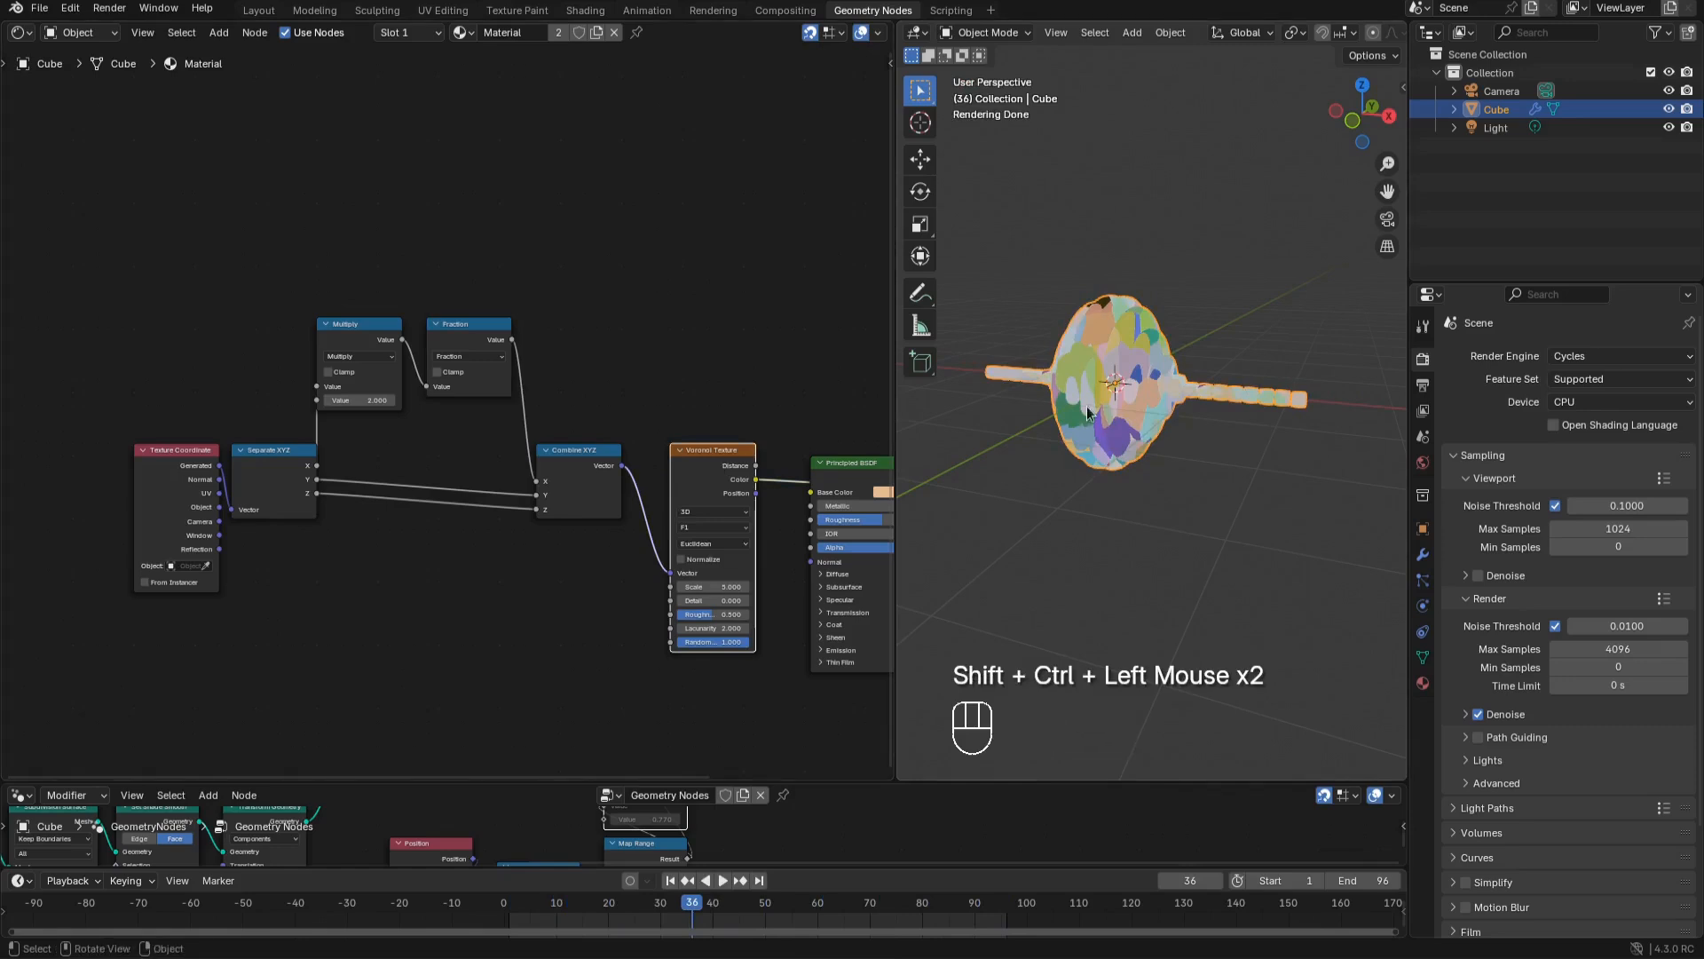
pyautogui.press('space')
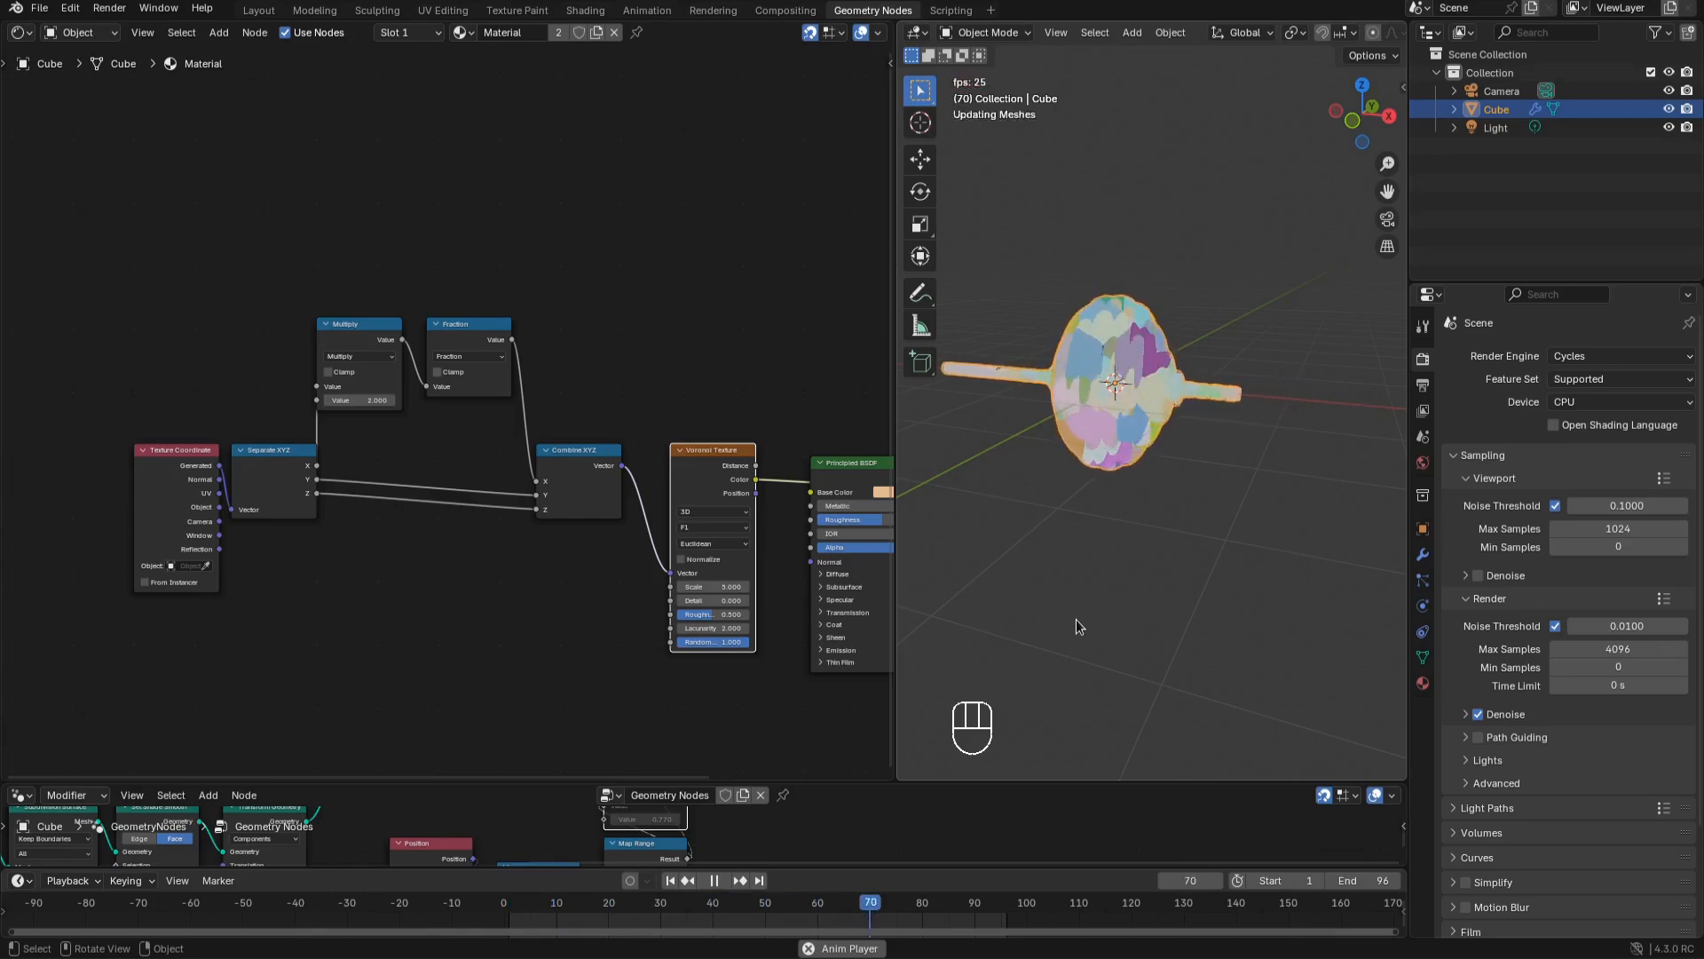
pyautogui.press('space')
# Add the NoisySquare node group above the Voronoi Texture and connect the Combine XYZ vector to its Vector input
pyautogui.hotkey('shift', 'a')
pyautogui.click(701, 237)
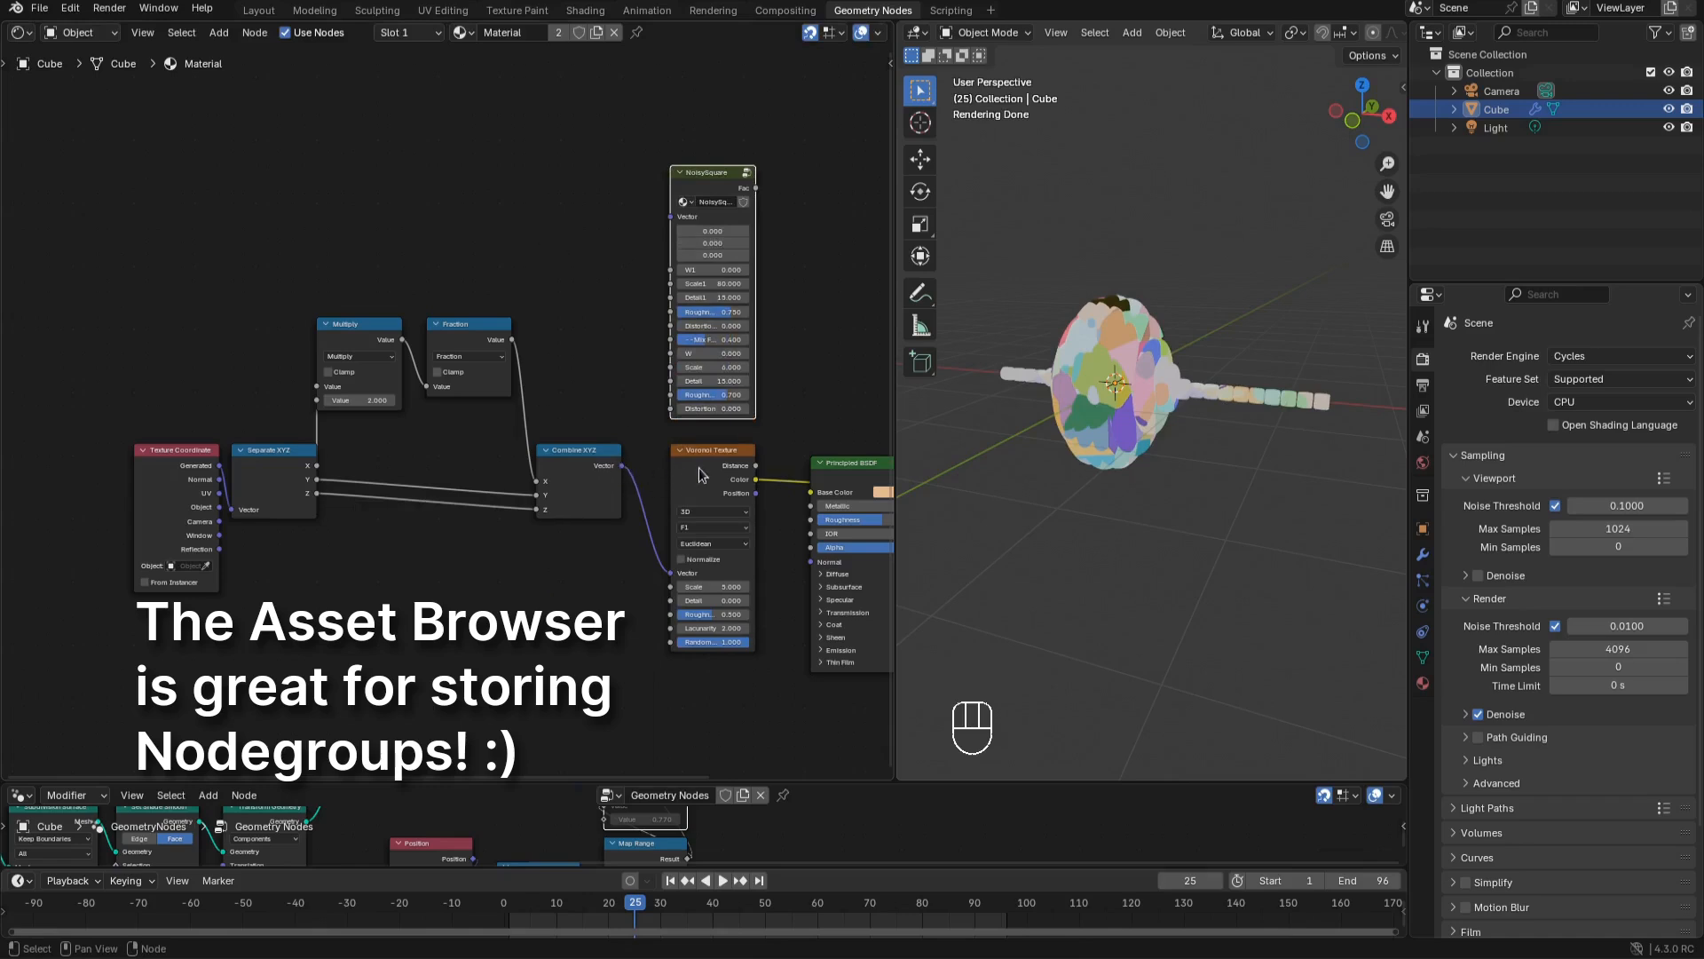
pyautogui.moveTo(622, 465); pyautogui.dragTo(669, 217)
pyautogui.scroll(-1, 726, 381)
pyautogui.moveTo(726, 381); pyautogui.dragTo(644, 425, button='middle')
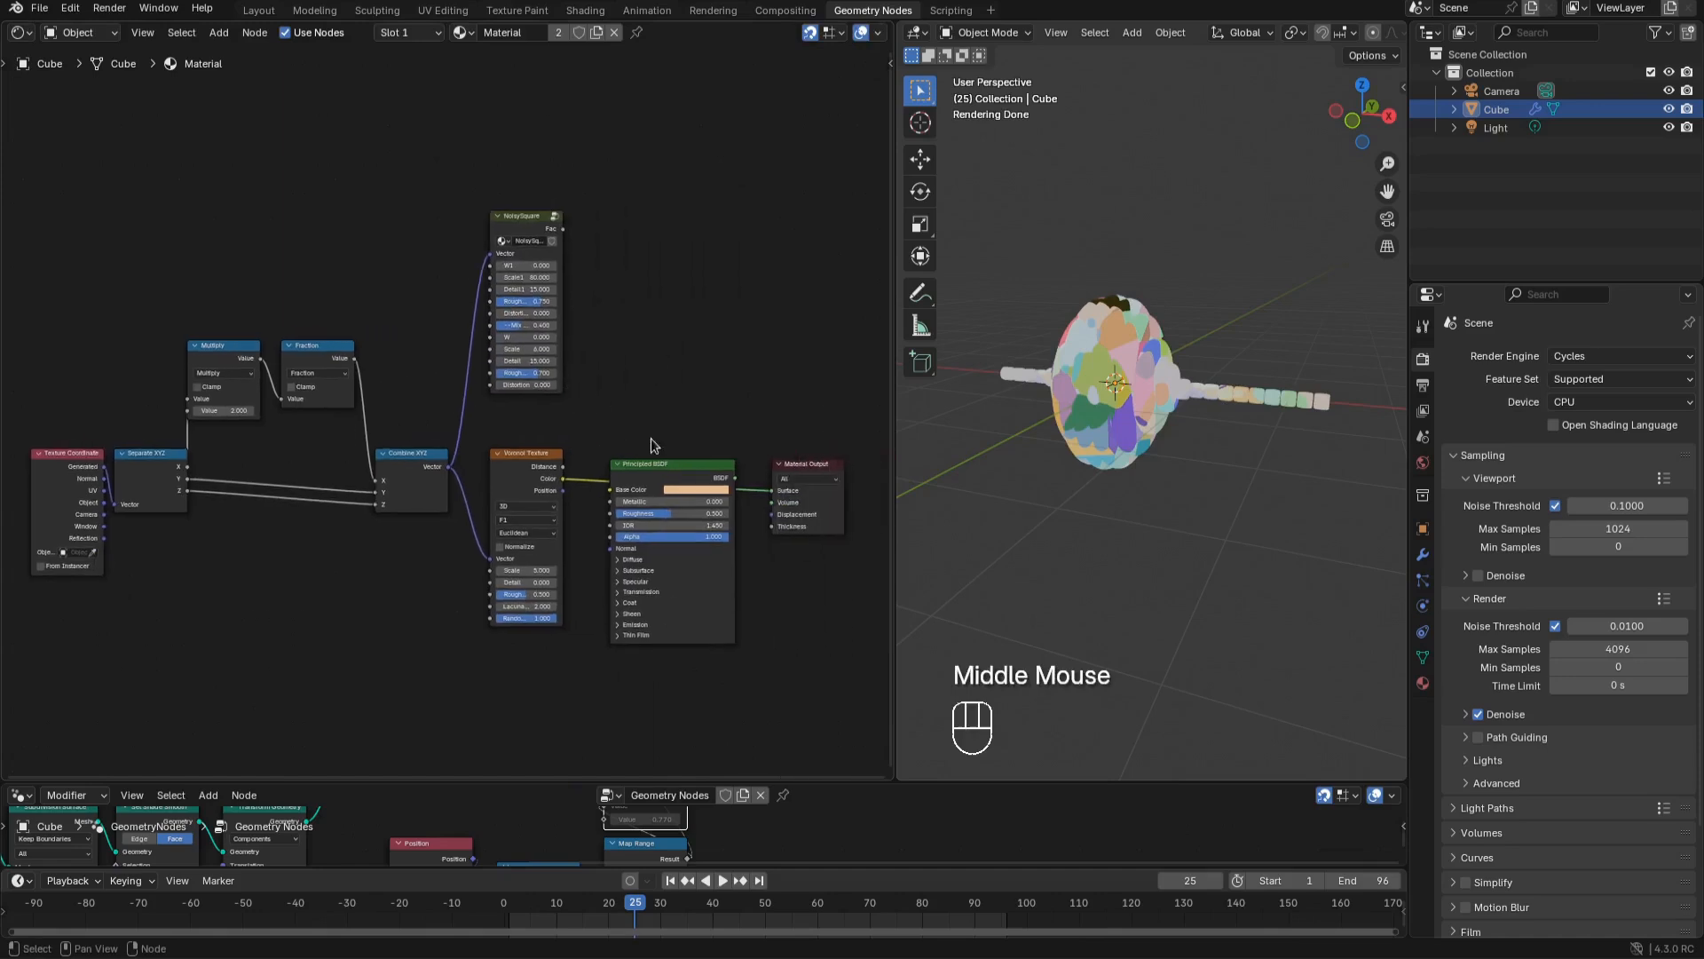
# Delete the Voronoi Texture and move the NoisySquare group below the Combine XYZ node
pyautogui.press('x')
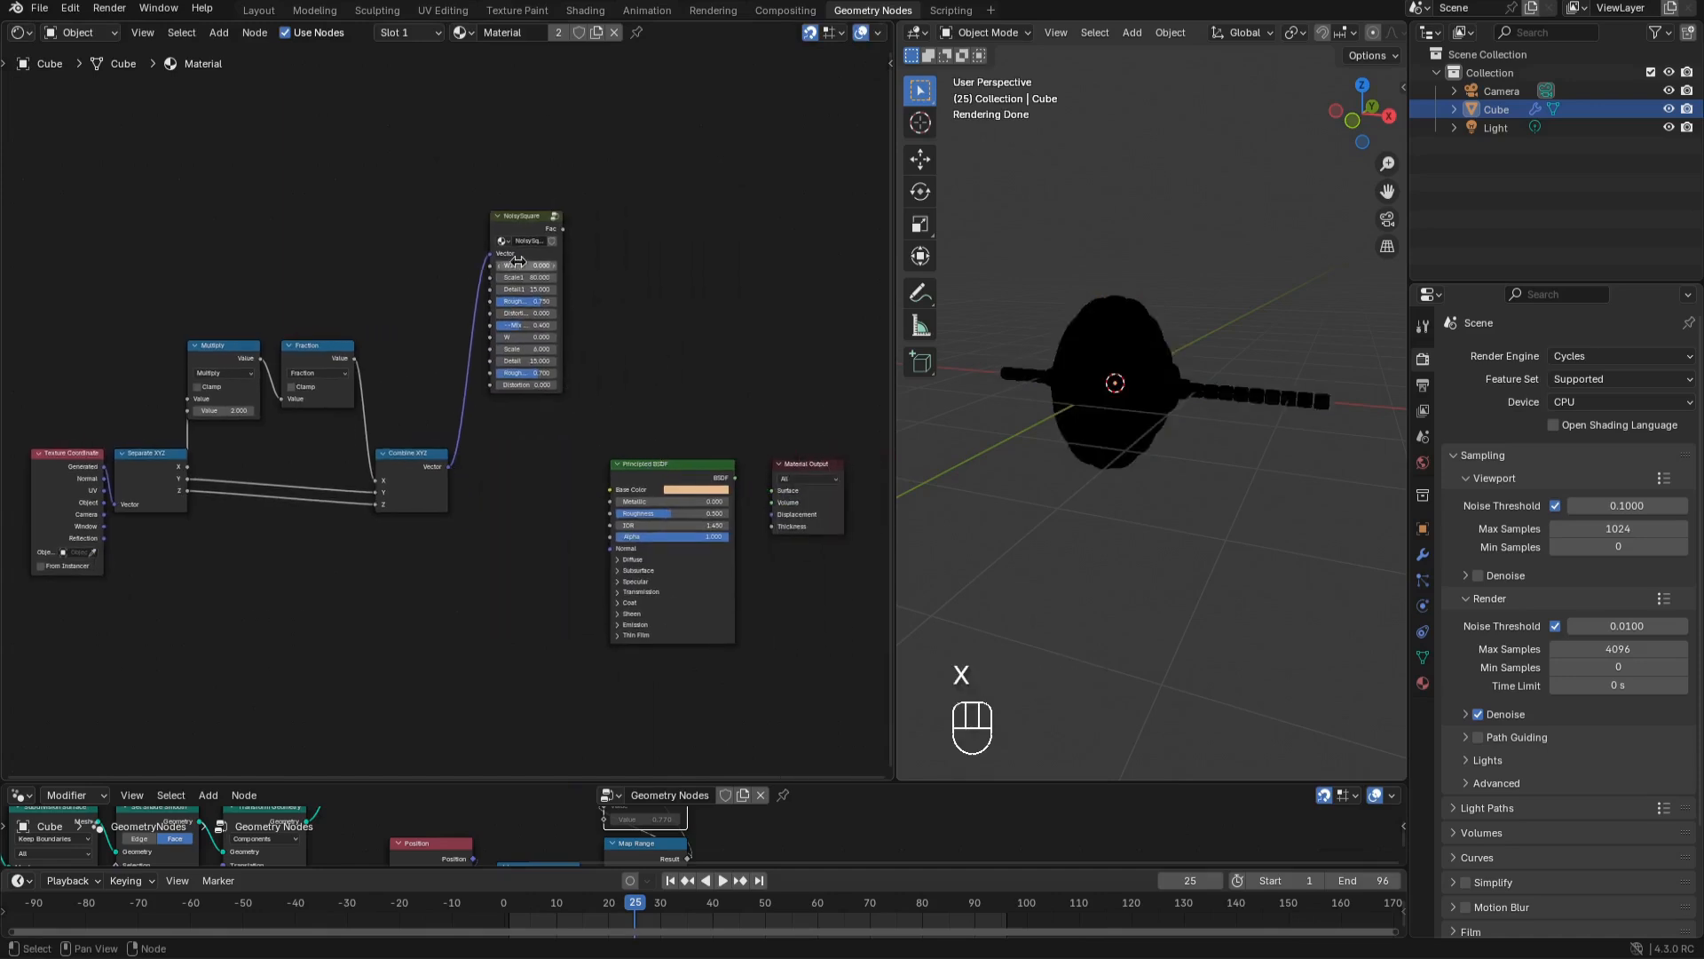
pyautogui.moveTo(529, 222); pyautogui.dragTo(350, 574)
pyautogui.moveTo(454, 620); pyautogui.dragTo(476, 464, button='middle')
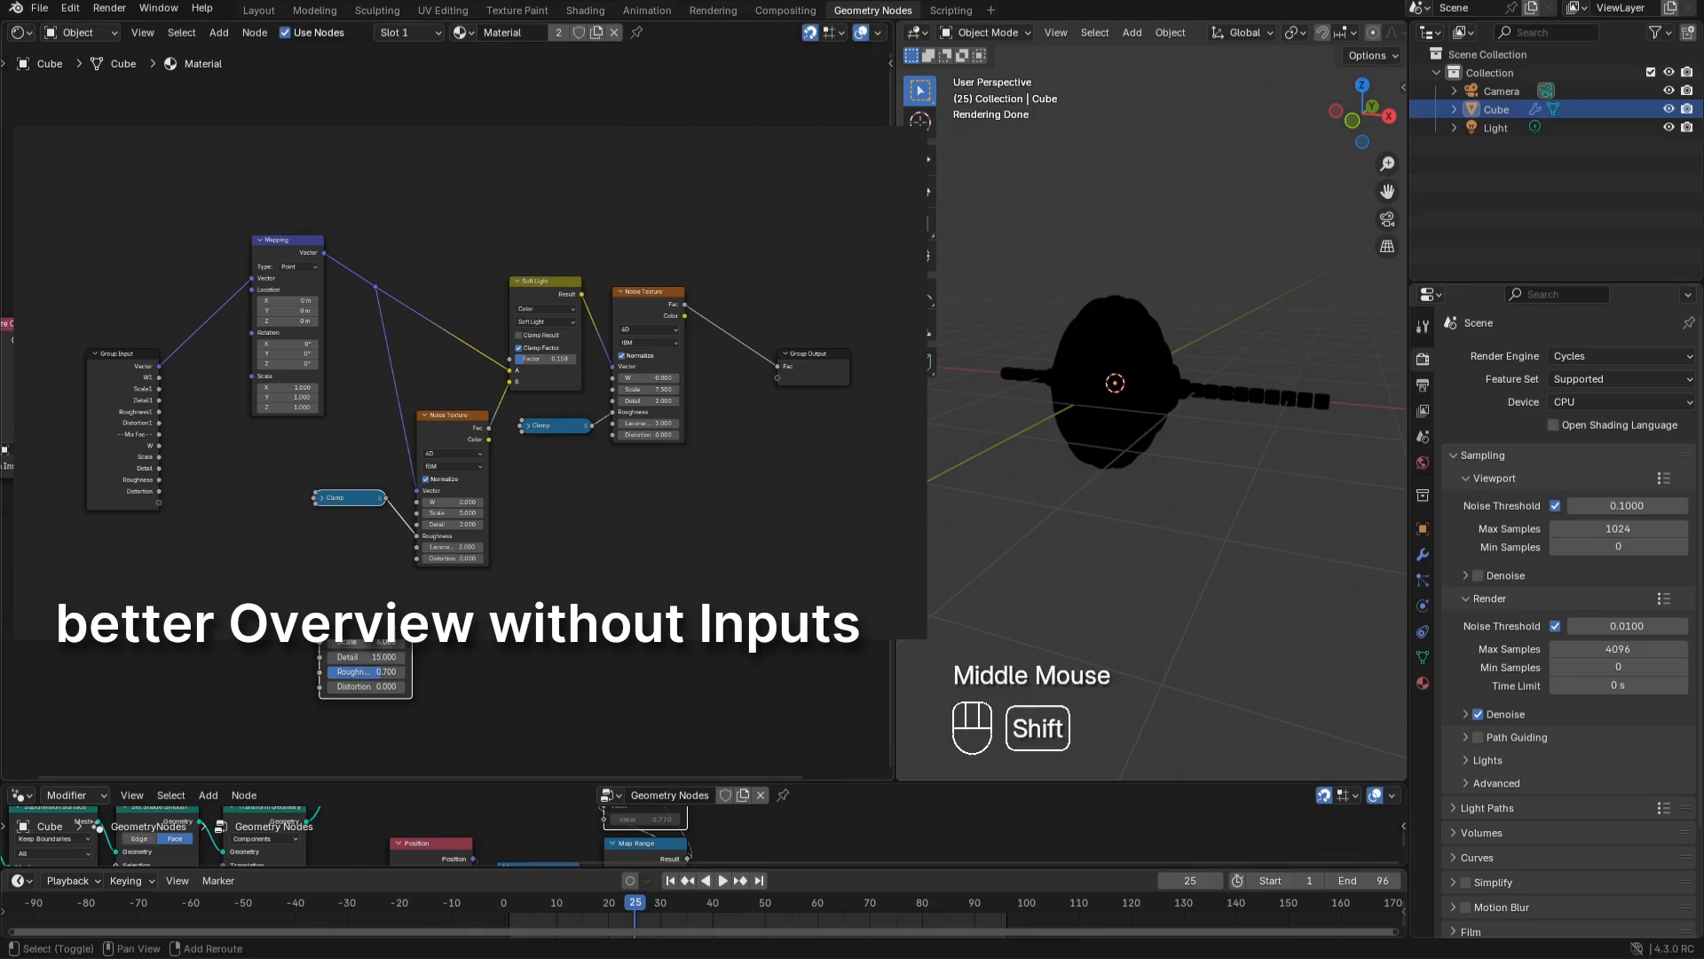
# Add a Color Ramp fed by the NoisySquare Fac output and preview it on the shape
pyautogui.hotkey('shift', 'a')
pyautogui.moveTo(407, 449)
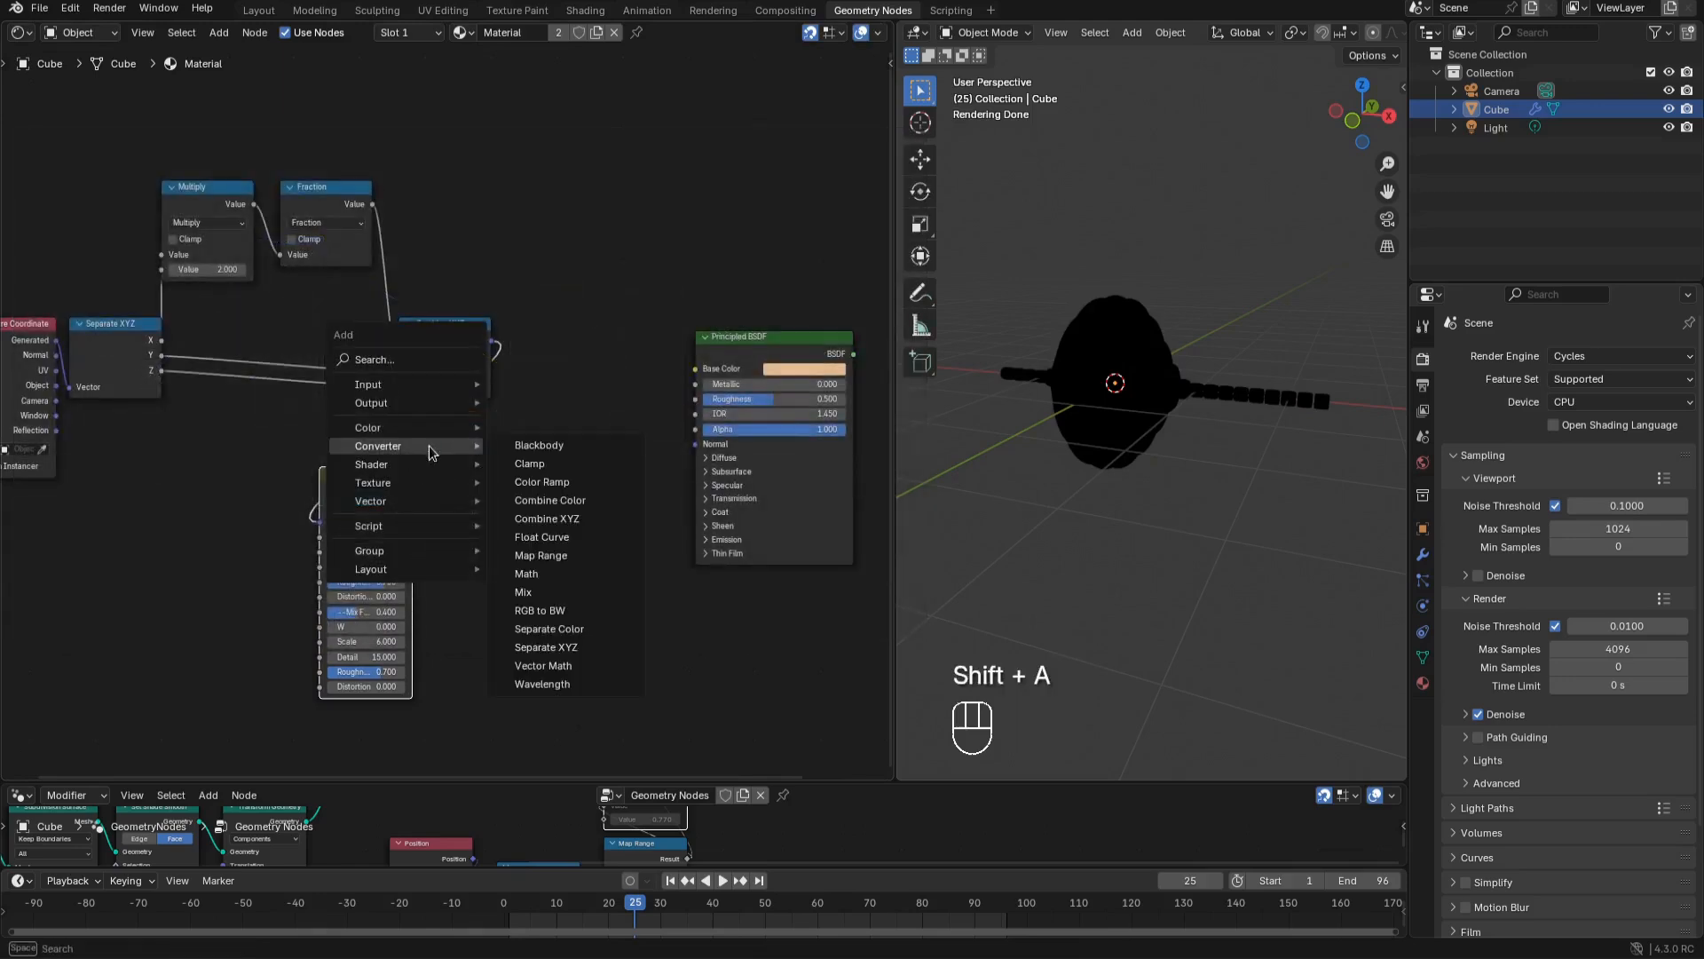
pyautogui.click(529, 446)
pyautogui.click(467, 489)
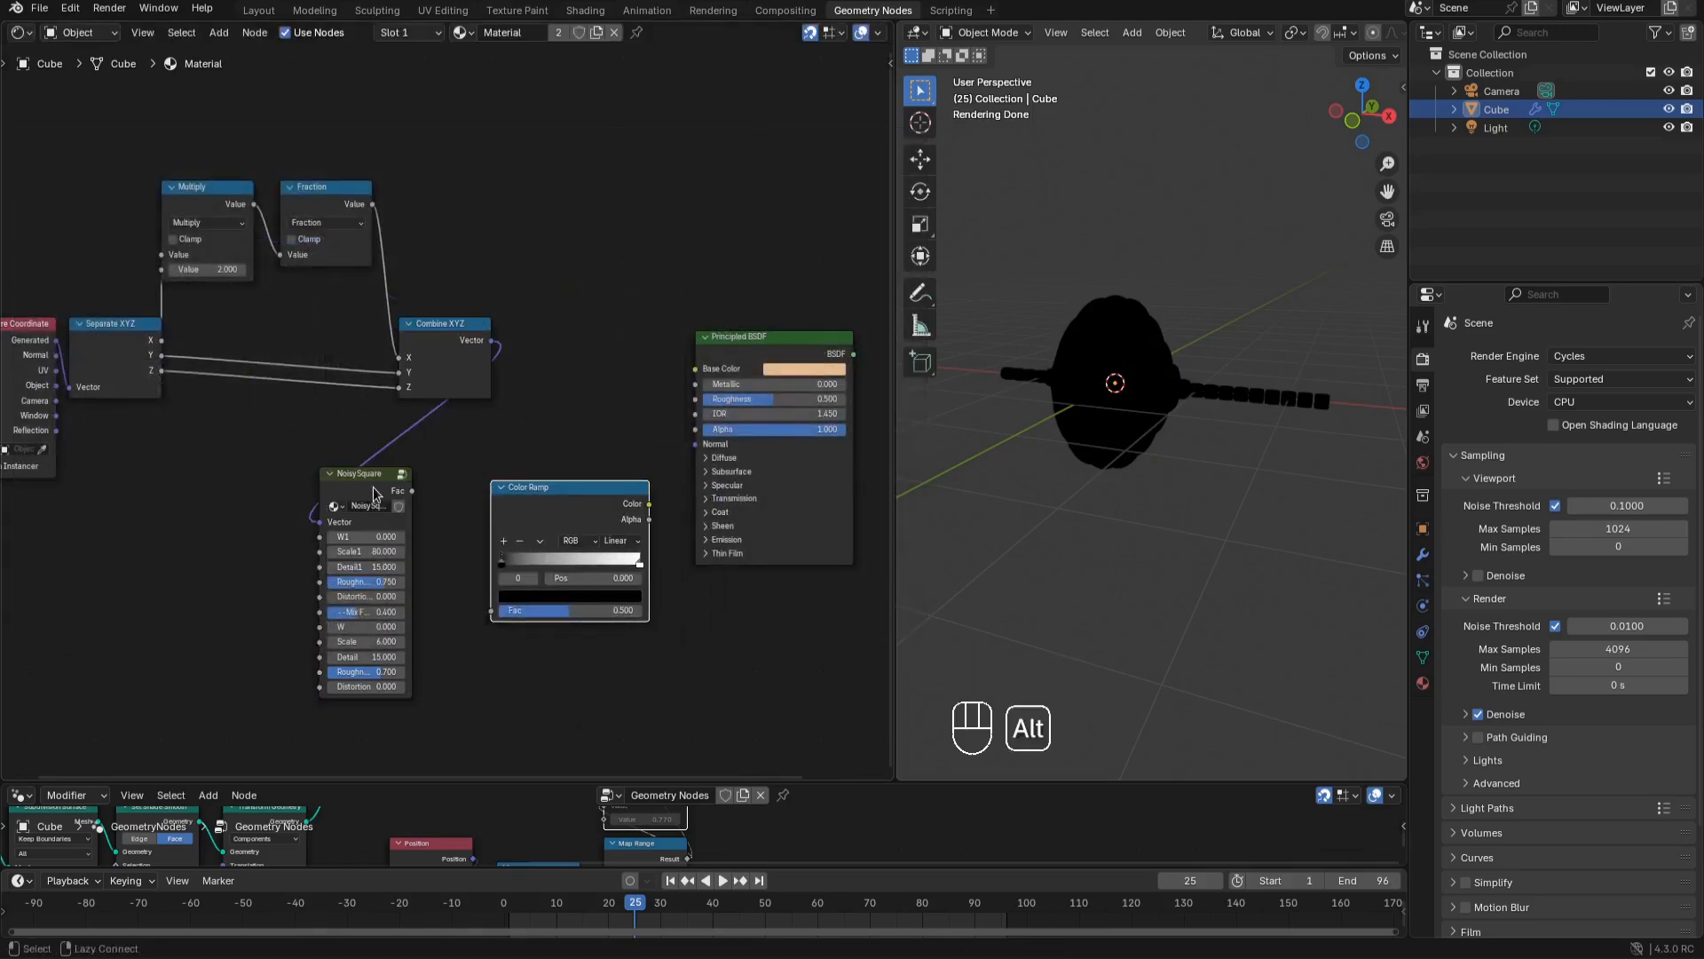
pyautogui.keyDown('alt'); pyautogui.moveTo(372, 494); pyautogui.dragTo(546, 517, button='right'); pyautogui.keyUp('alt')
pyautogui.keyDown('ctrl'); pyautogui.keyDown('shift'); pyautogui.click(545, 513); pyautogui.keyUp('shift'); pyautogui.keyUp('ctrl')
pyautogui.scroll(2, 1073, 337)
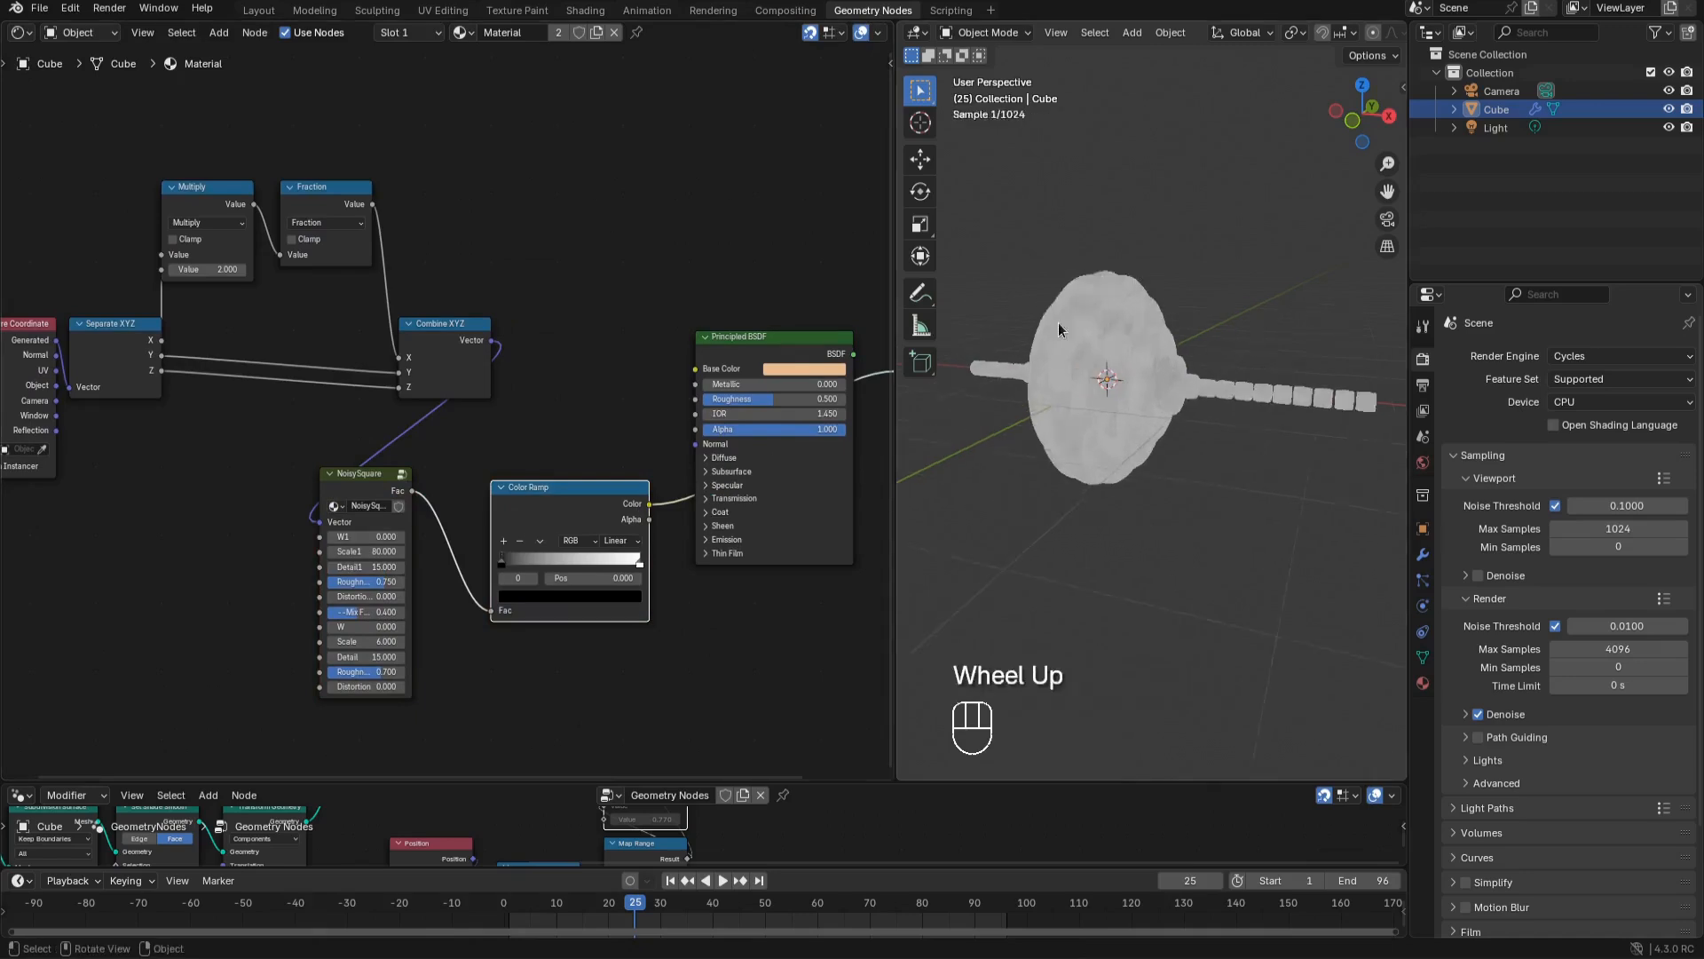
pyautogui.keyDown('shift'); pyautogui.moveTo(1073, 337); pyautogui.dragTo(1100, 395, button='middle'); pyautogui.keyUp('shift')
pyautogui.scroll(1, 543, 616)
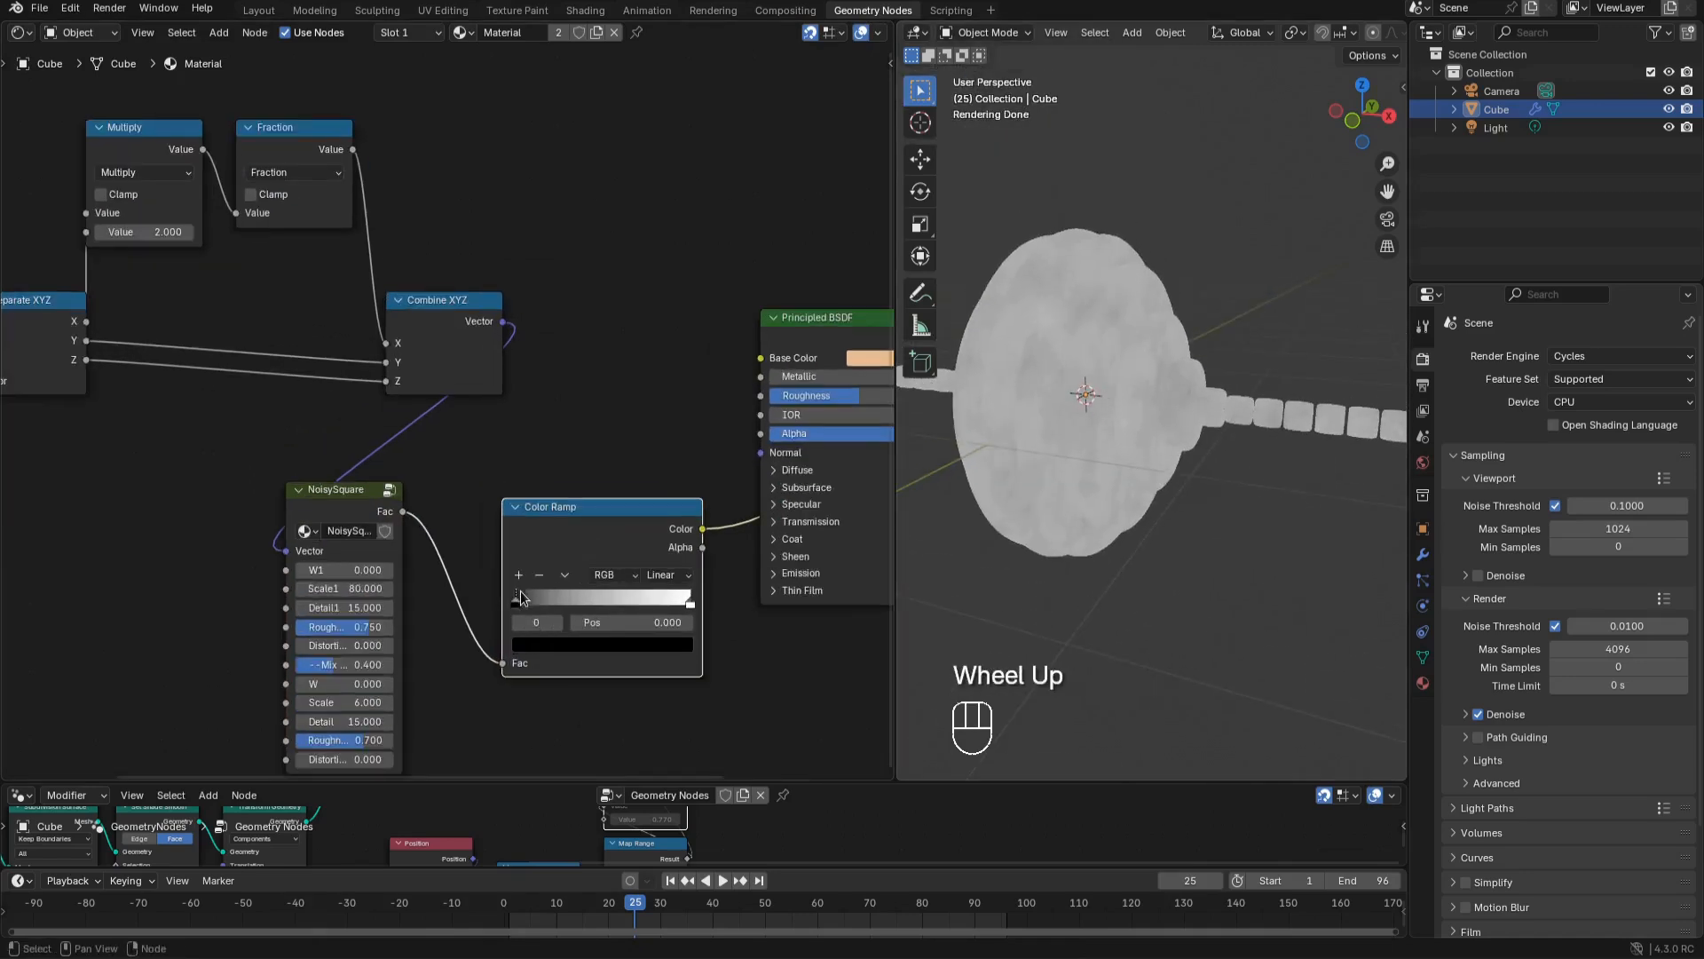
# Set the Color Ramp to Ease interpolation with a near-black stop at 0.445 and the white stop at 0.614
pyautogui.moveTo(518, 599); pyautogui.dragTo(616, 622)
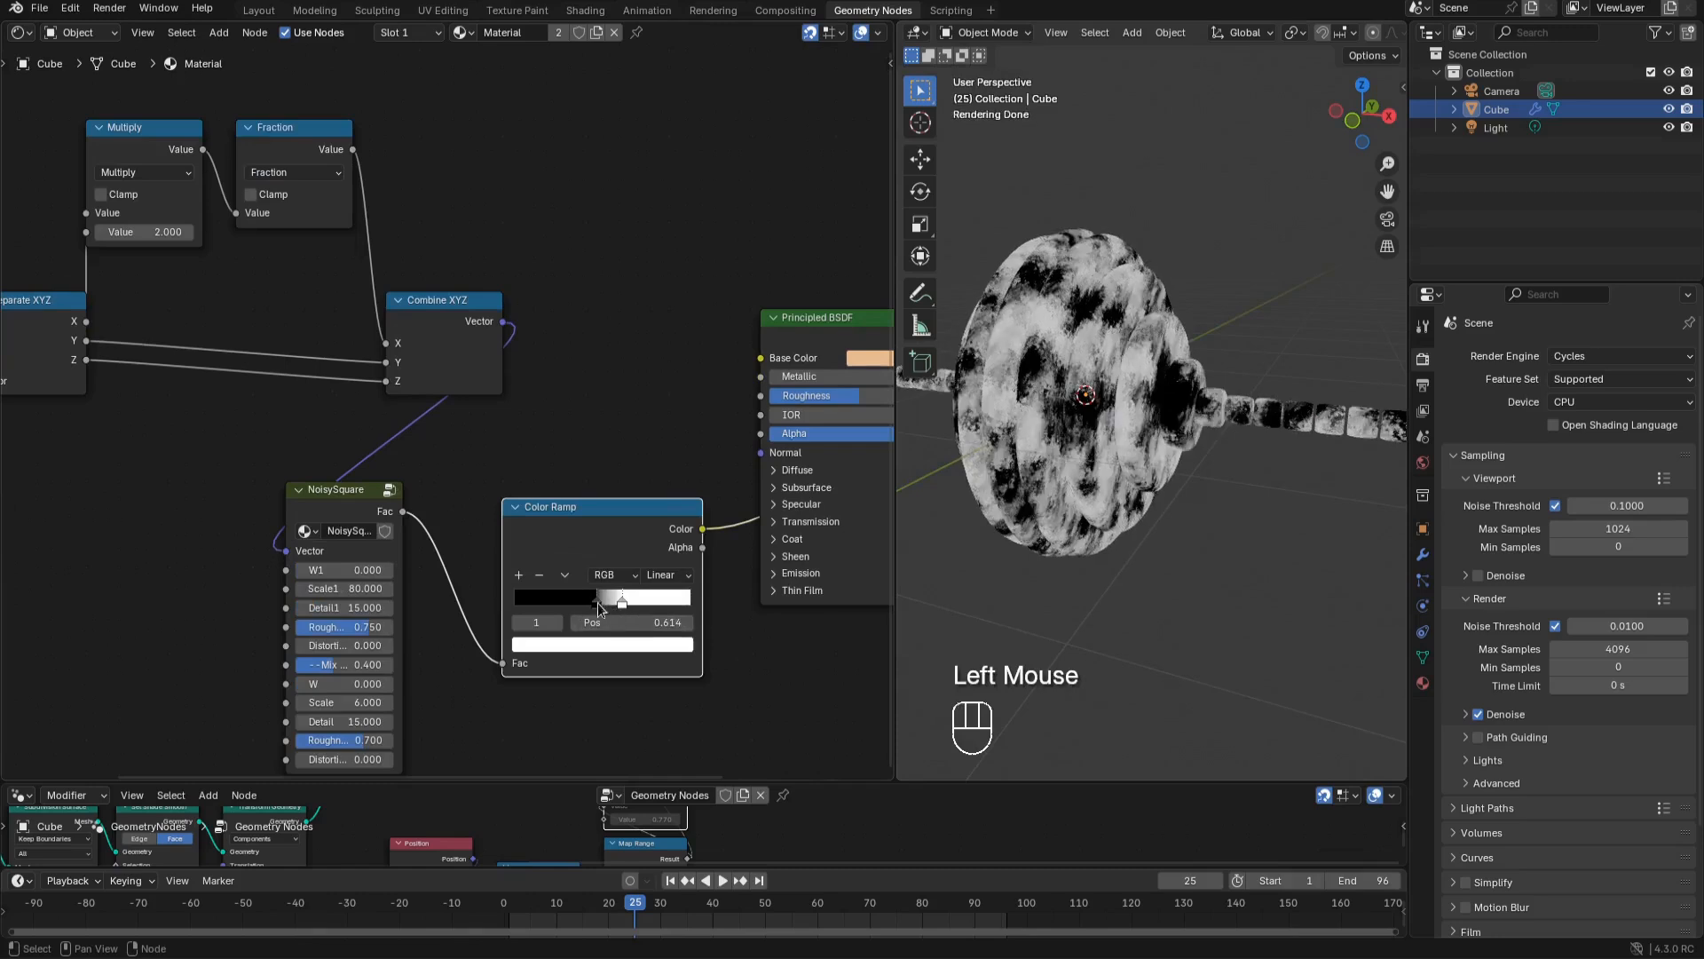
pyautogui.click(593, 602)
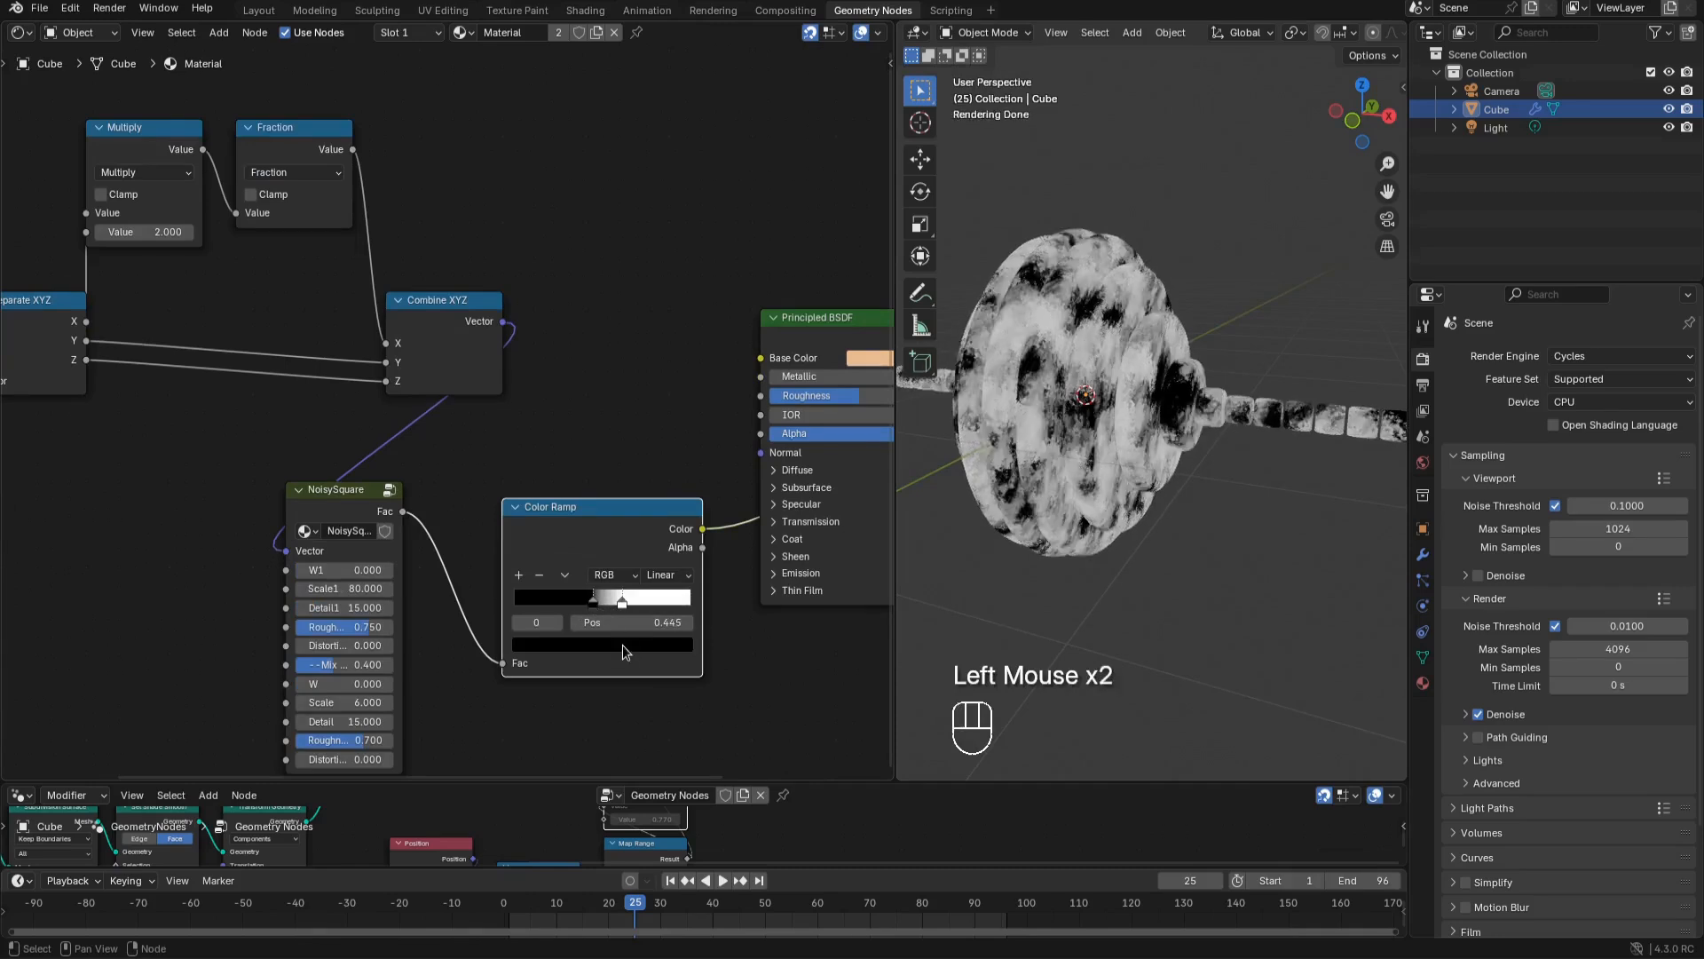
pyautogui.click(659, 576)
pyautogui.click(672, 620)
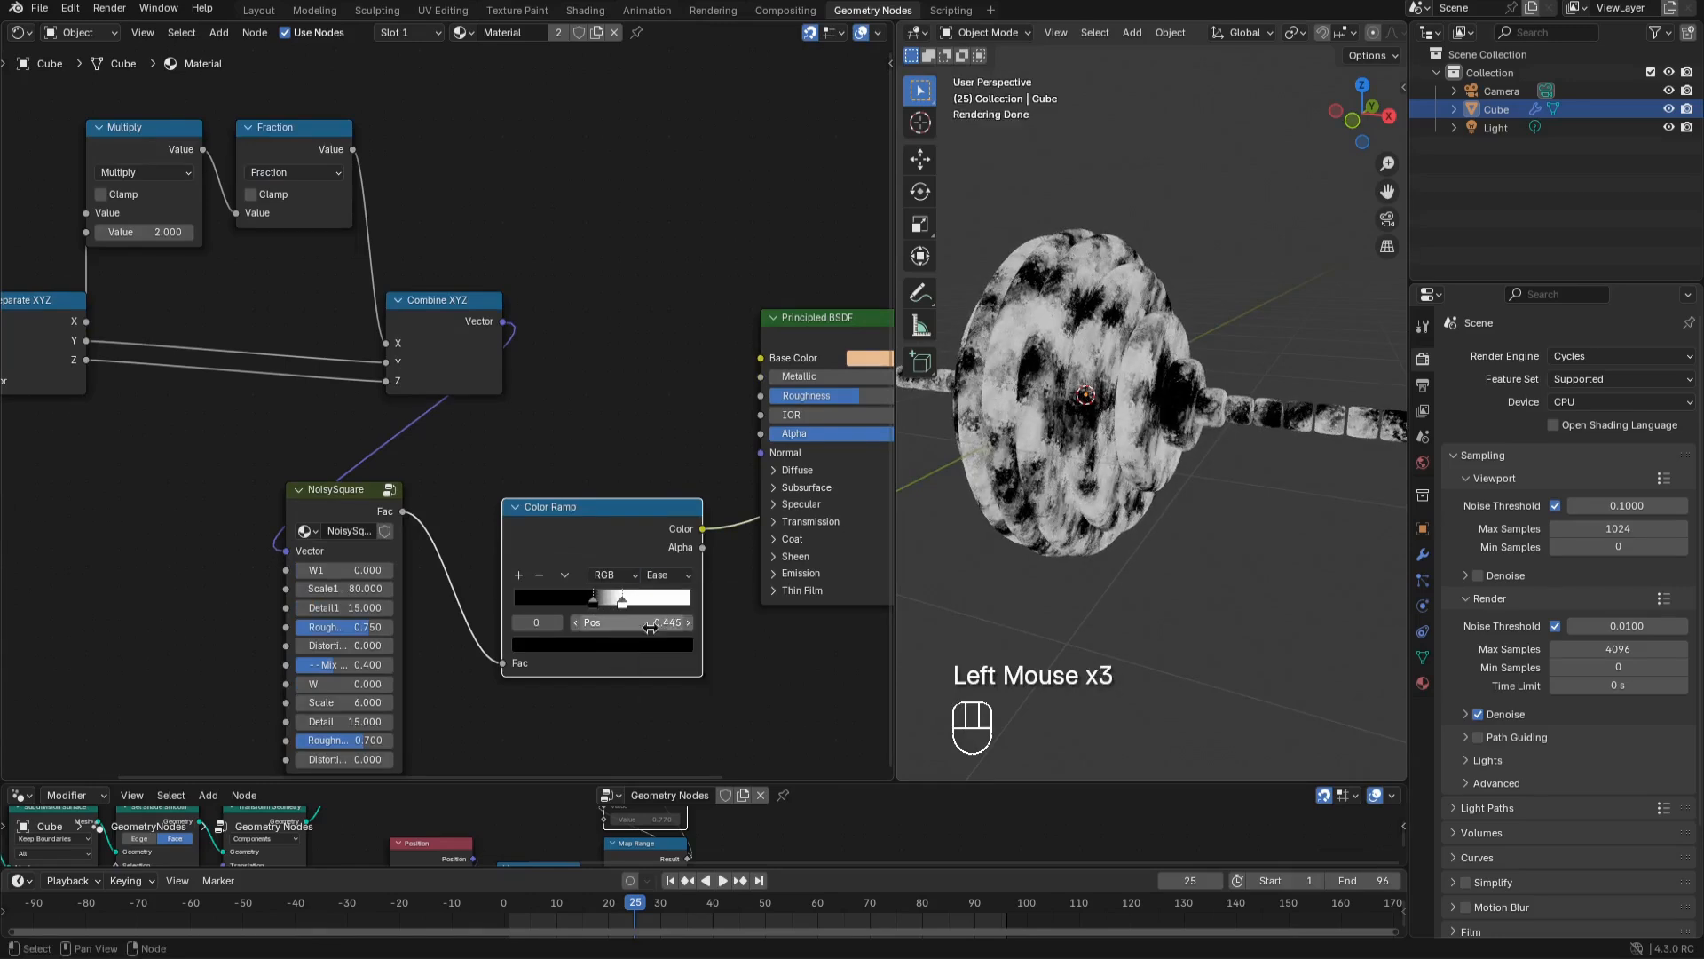
pyautogui.click(609, 640)
pyautogui.click(659, 488)
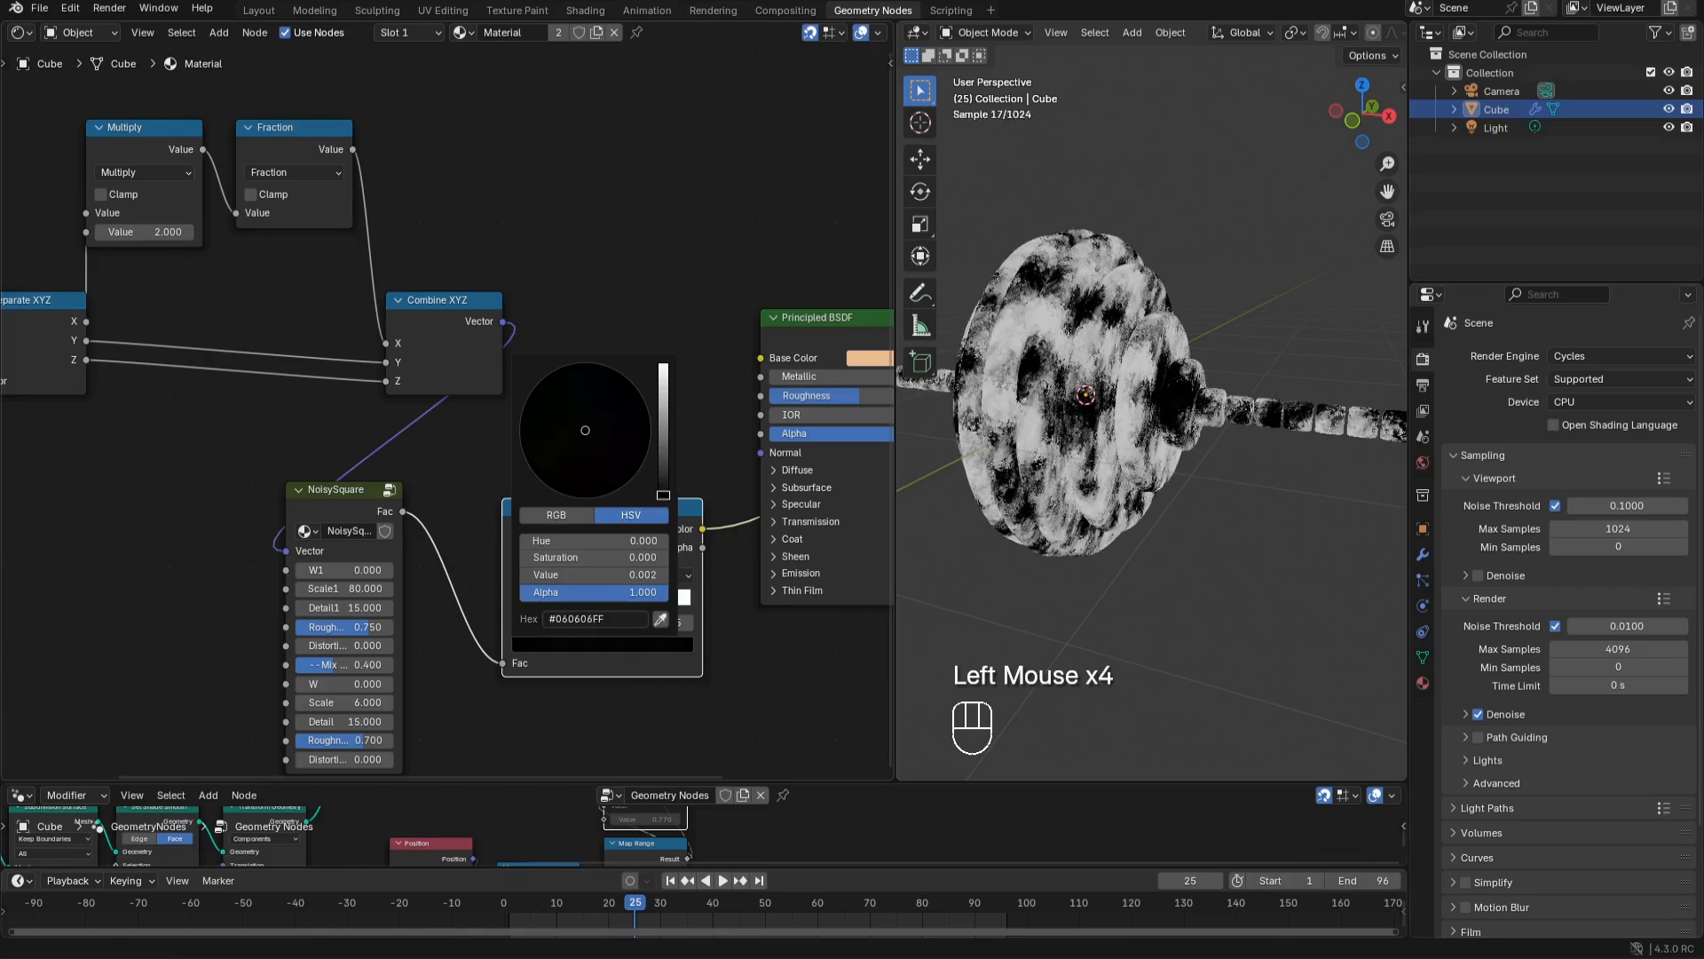
# Connect the Color Ramp's color to the Principled BSDF's Roughness, output that shader and inspect the surface up close
pyautogui.moveTo(704, 531); pyautogui.dragTo(722, 478)
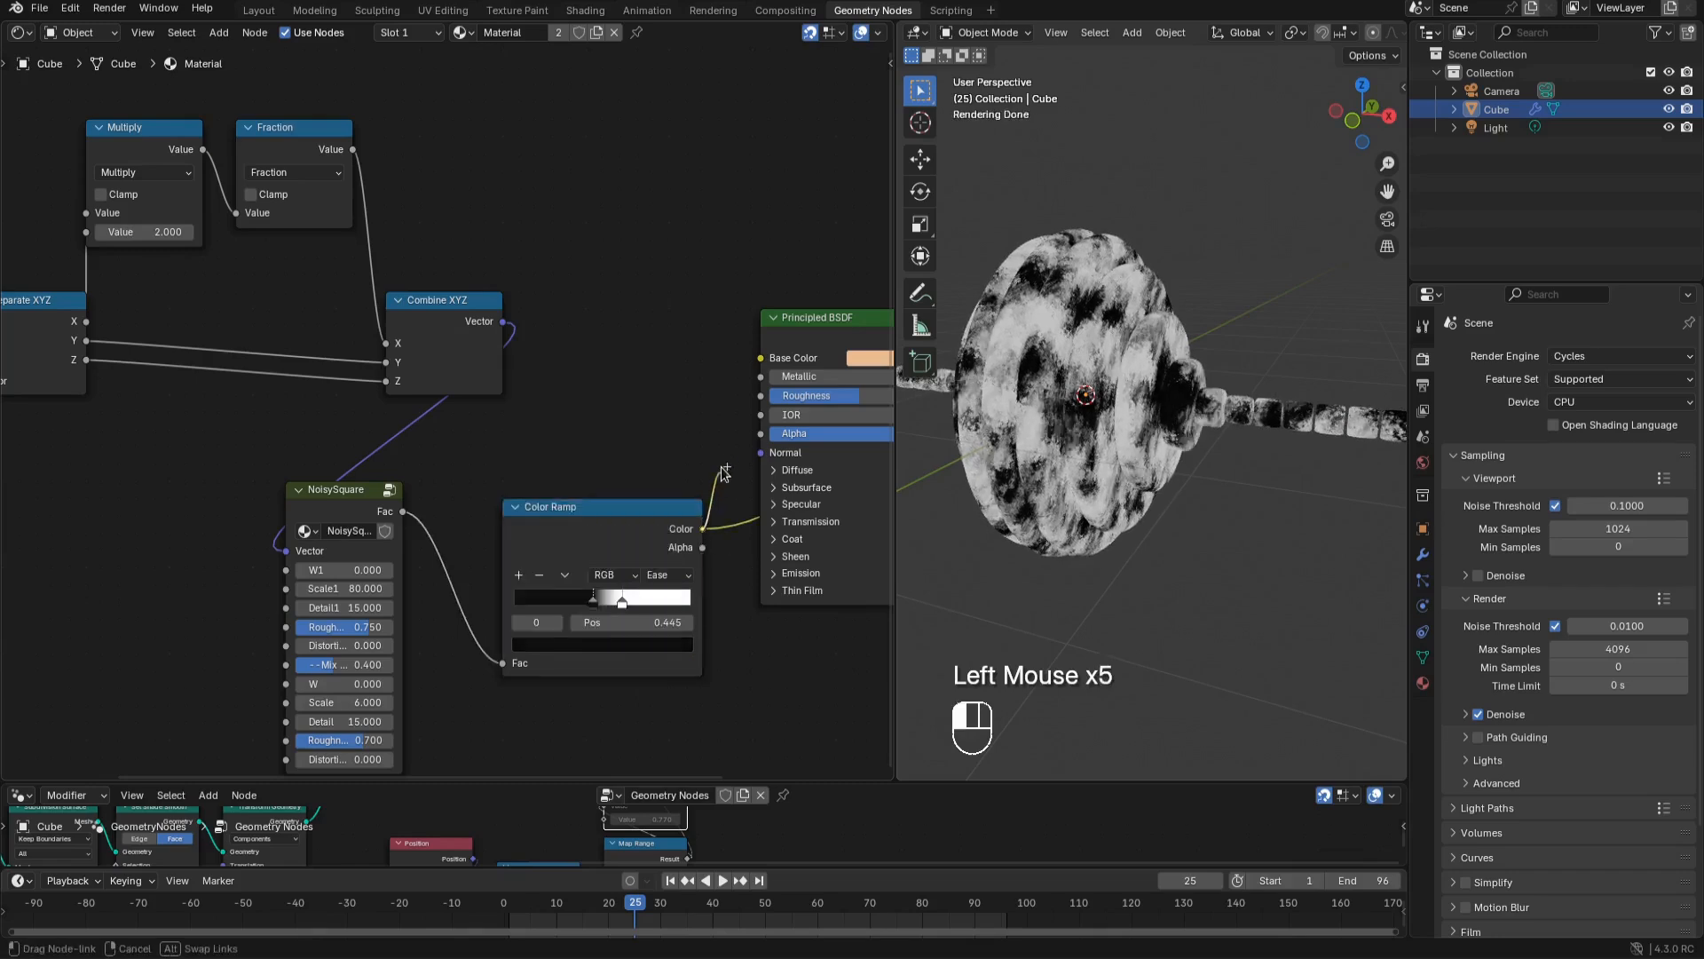
pyautogui.keyDown('ctrl'); pyautogui.keyDown('shift'); pyautogui.click(822, 321); pyautogui.keyUp('shift'); pyautogui.keyUp('ctrl')
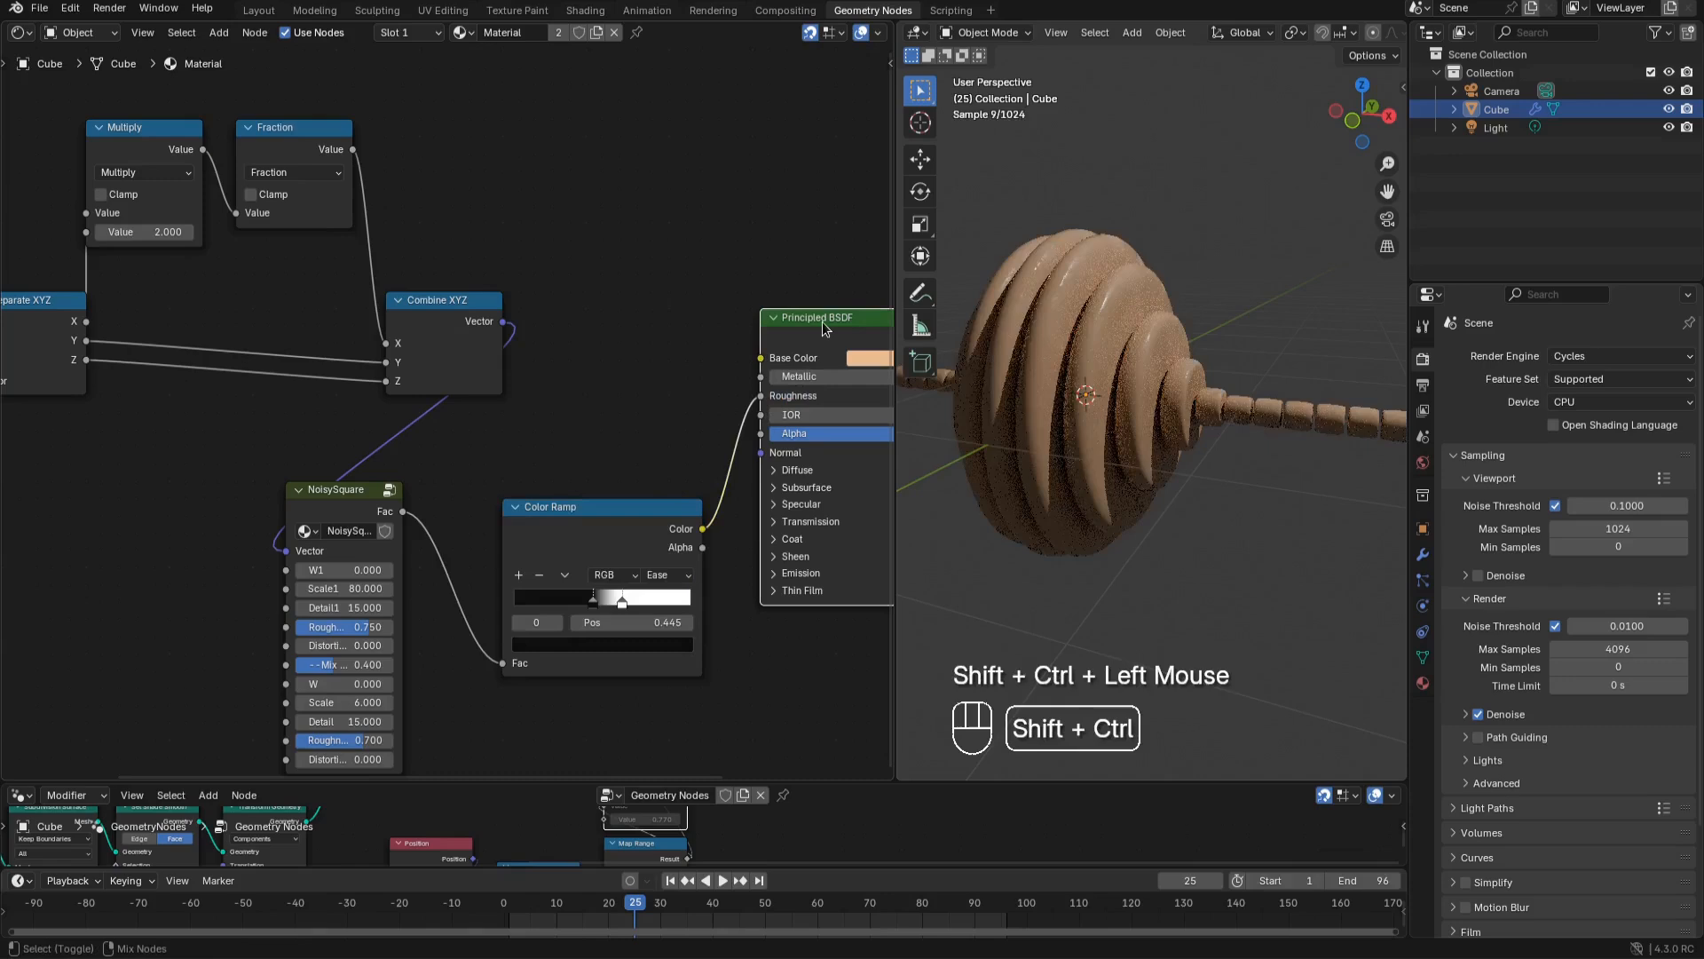
pyautogui.scroll(2, 1086, 266)
pyautogui.moveTo(1086, 267)
pyautogui.keyDown('shift'); pyautogui.mouseDown(button='middle')
pyautogui.moveTo(1138, 369)
pyautogui.moveTo(1191, 418)
pyautogui.moveTo(1180, 398)
pyautogui.mouseUp(button='middle'); pyautogui.keyUp('shift')
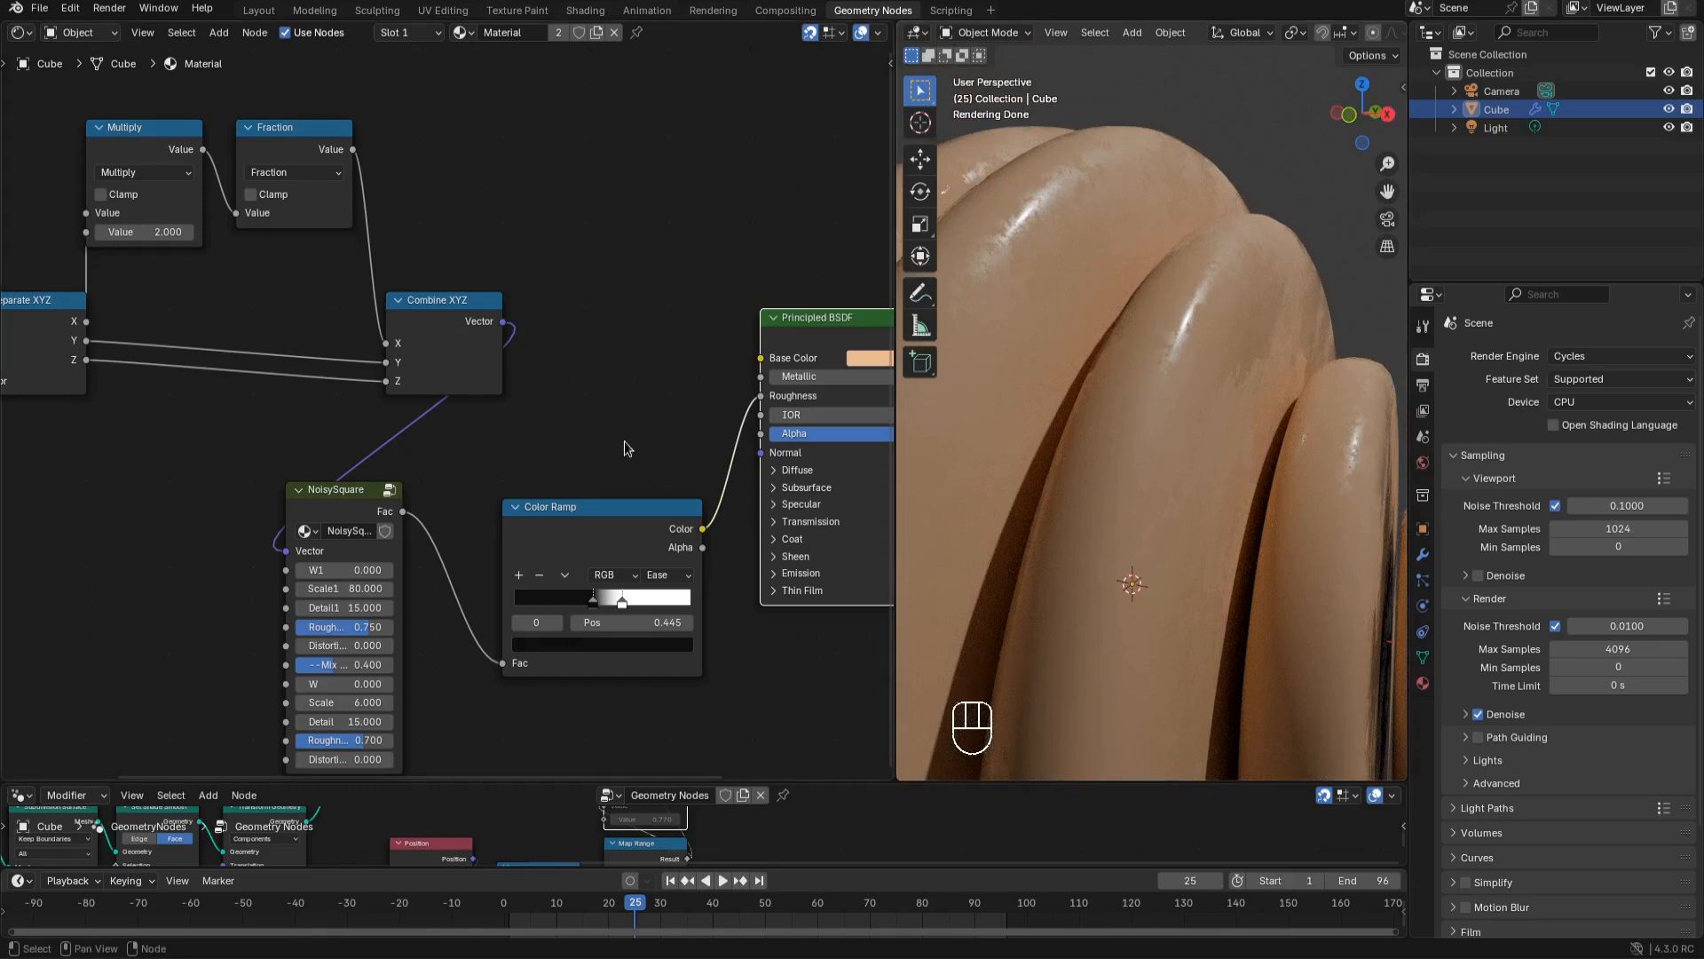
# Add a Color Ramp fed by the Fraction node's Value, preview it on the shape and play the animation
pyautogui.scroll(-5, 556, 398)
pyautogui.moveTo(556, 397); pyautogui.dragTo(519, 411, button='middle')
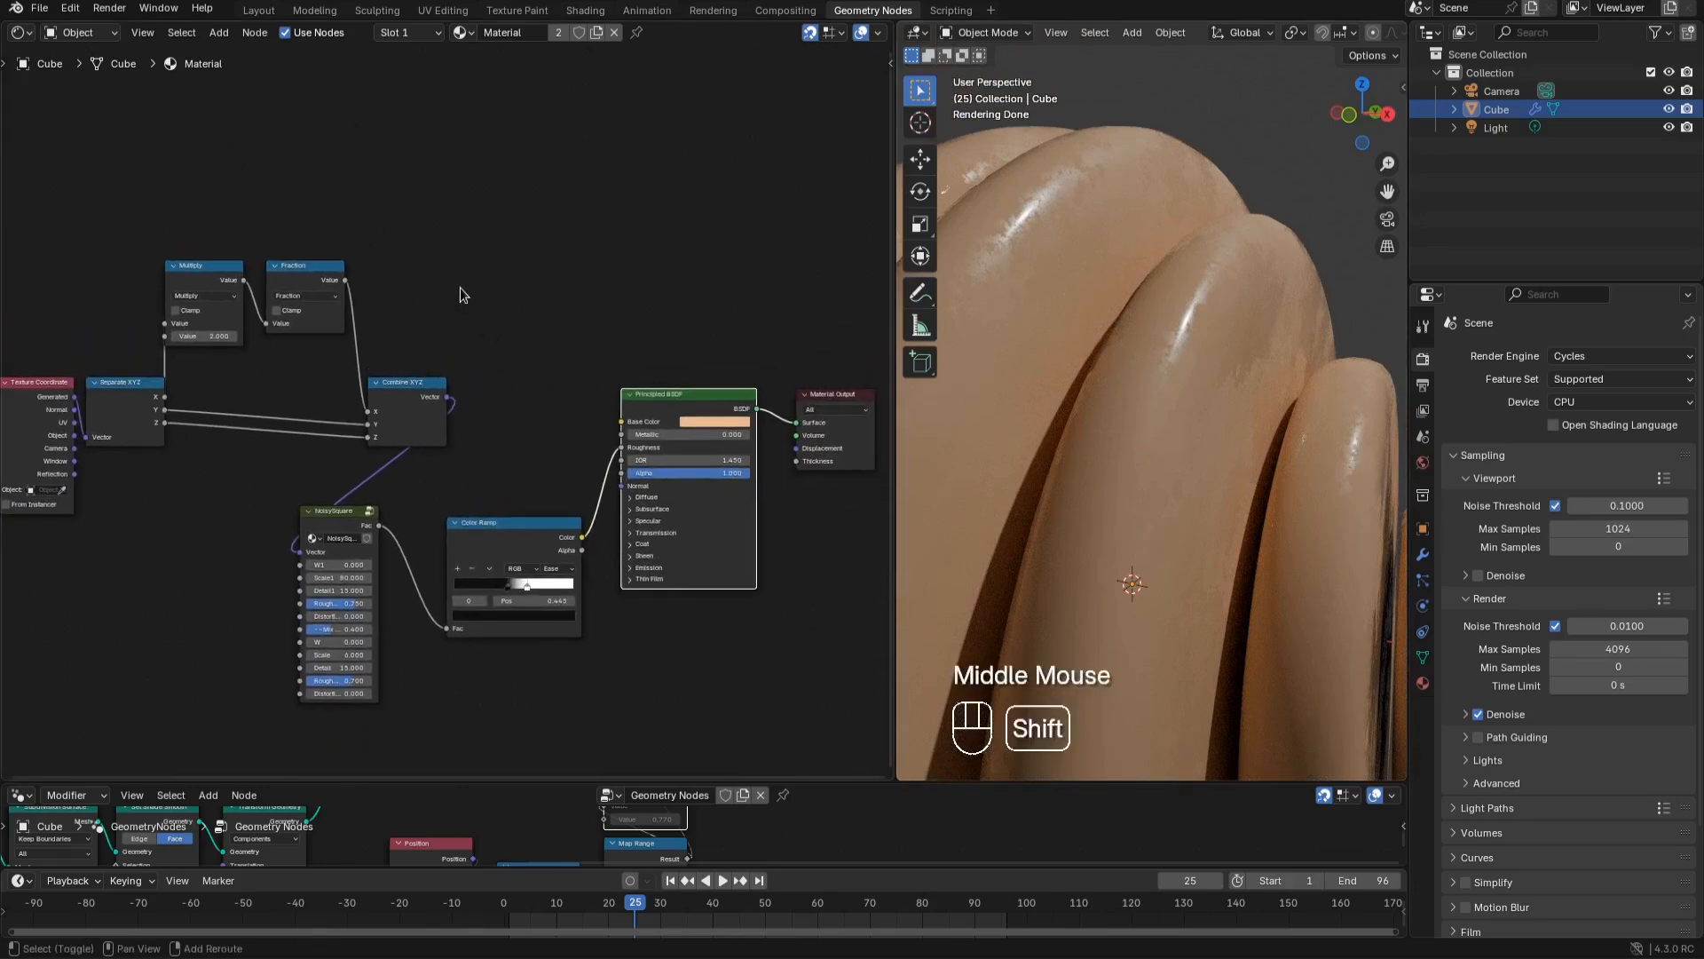
pyautogui.hotkey('shift', 'a')
pyautogui.moveTo(460, 277)
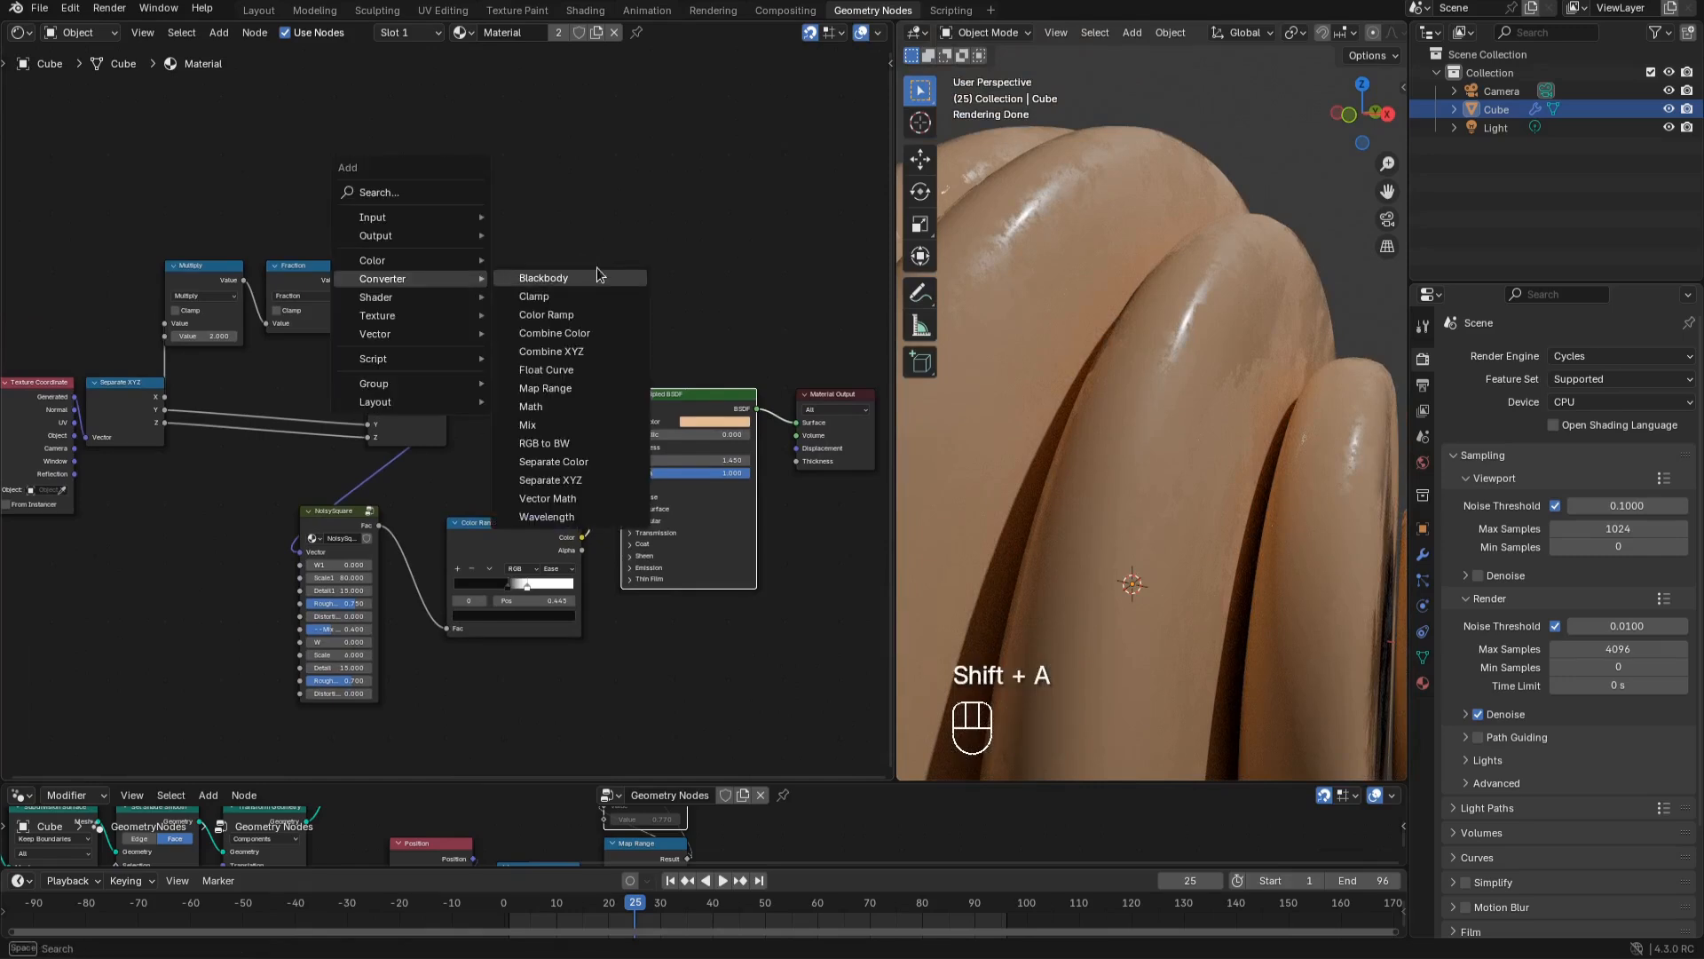
pyautogui.click(578, 316)
pyautogui.click(484, 153)
pyautogui.moveTo(346, 279); pyautogui.dragTo(384, 274)
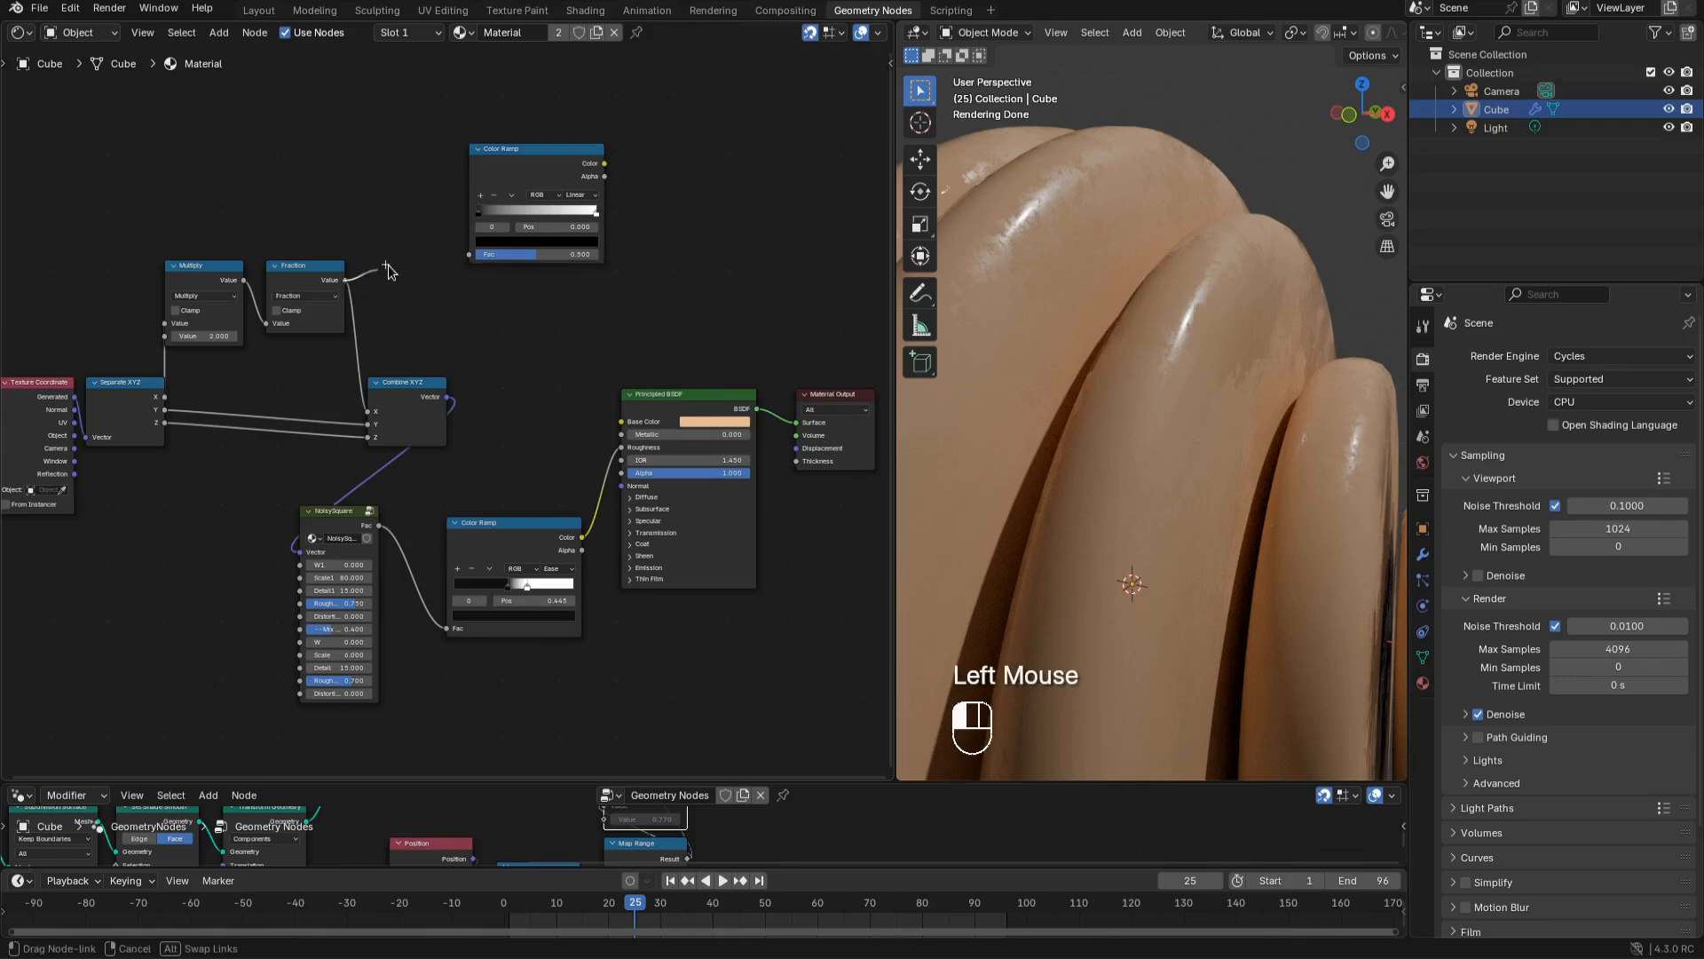
pyautogui.keyDown('ctrl'); pyautogui.keyDown('shift'); pyautogui.click(519, 165); pyautogui.keyUp('shift'); pyautogui.keyUp('ctrl')
pyautogui.scroll(-3, 1180, 391)
pyautogui.scroll(1, 1179, 391)
pyautogui.press('space')
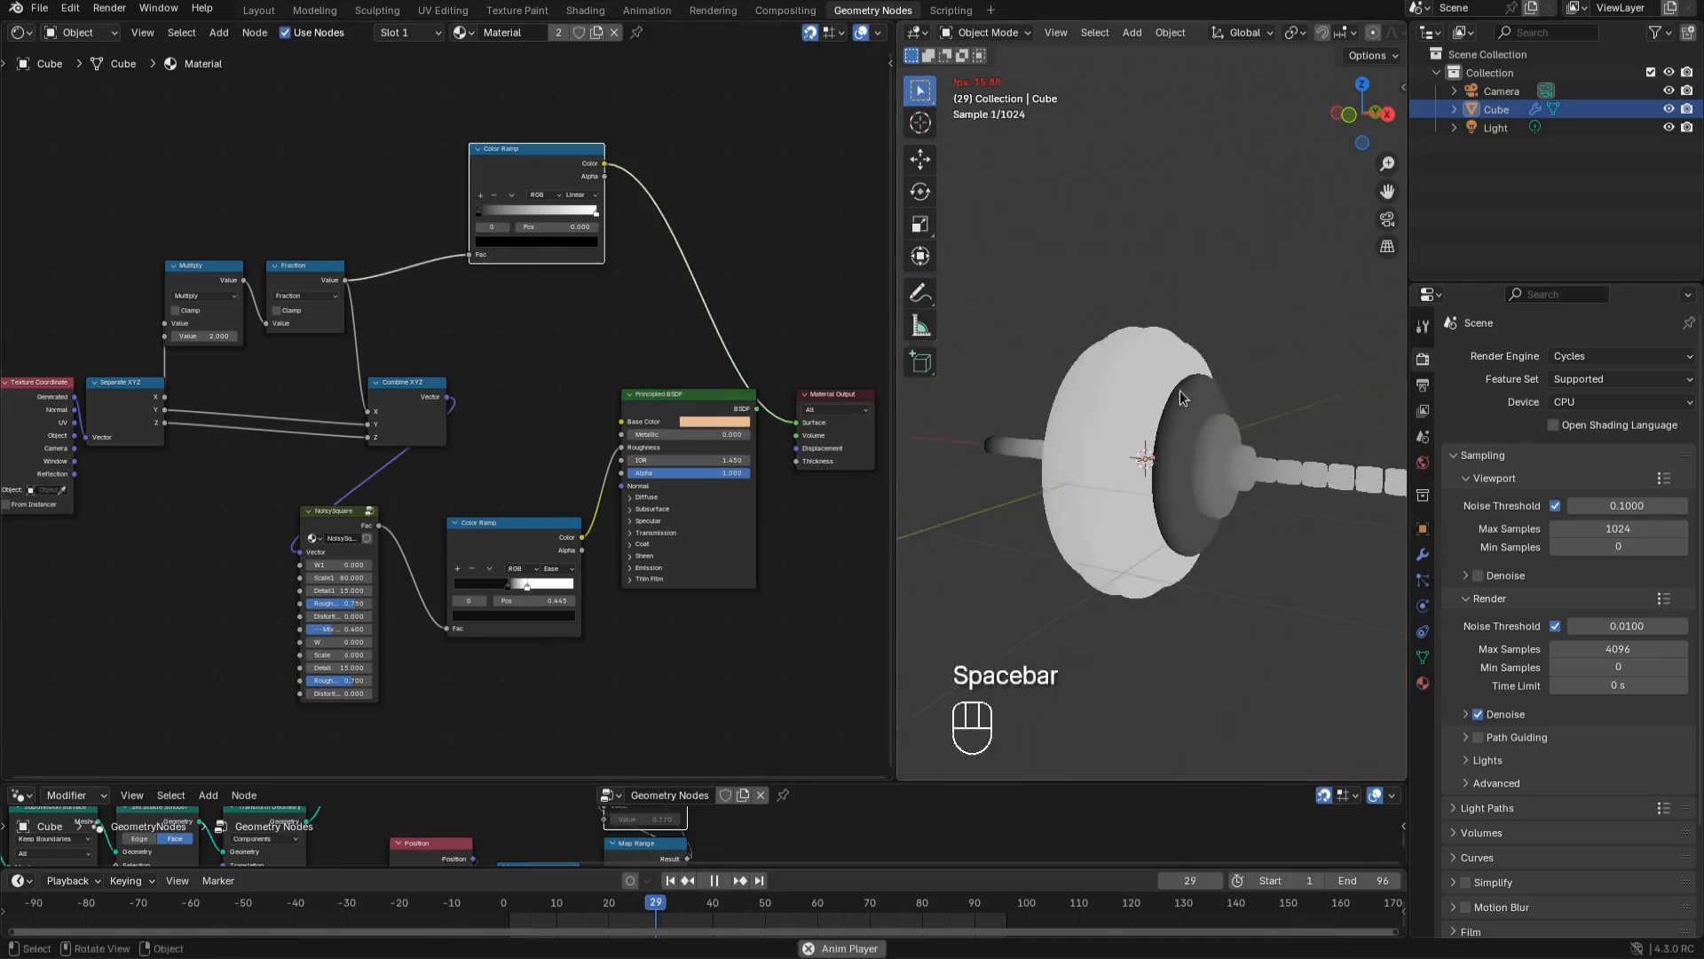
# Set both stops of the new Color Ramp to the same pure red
pyautogui.scroll(2, 611, 273)
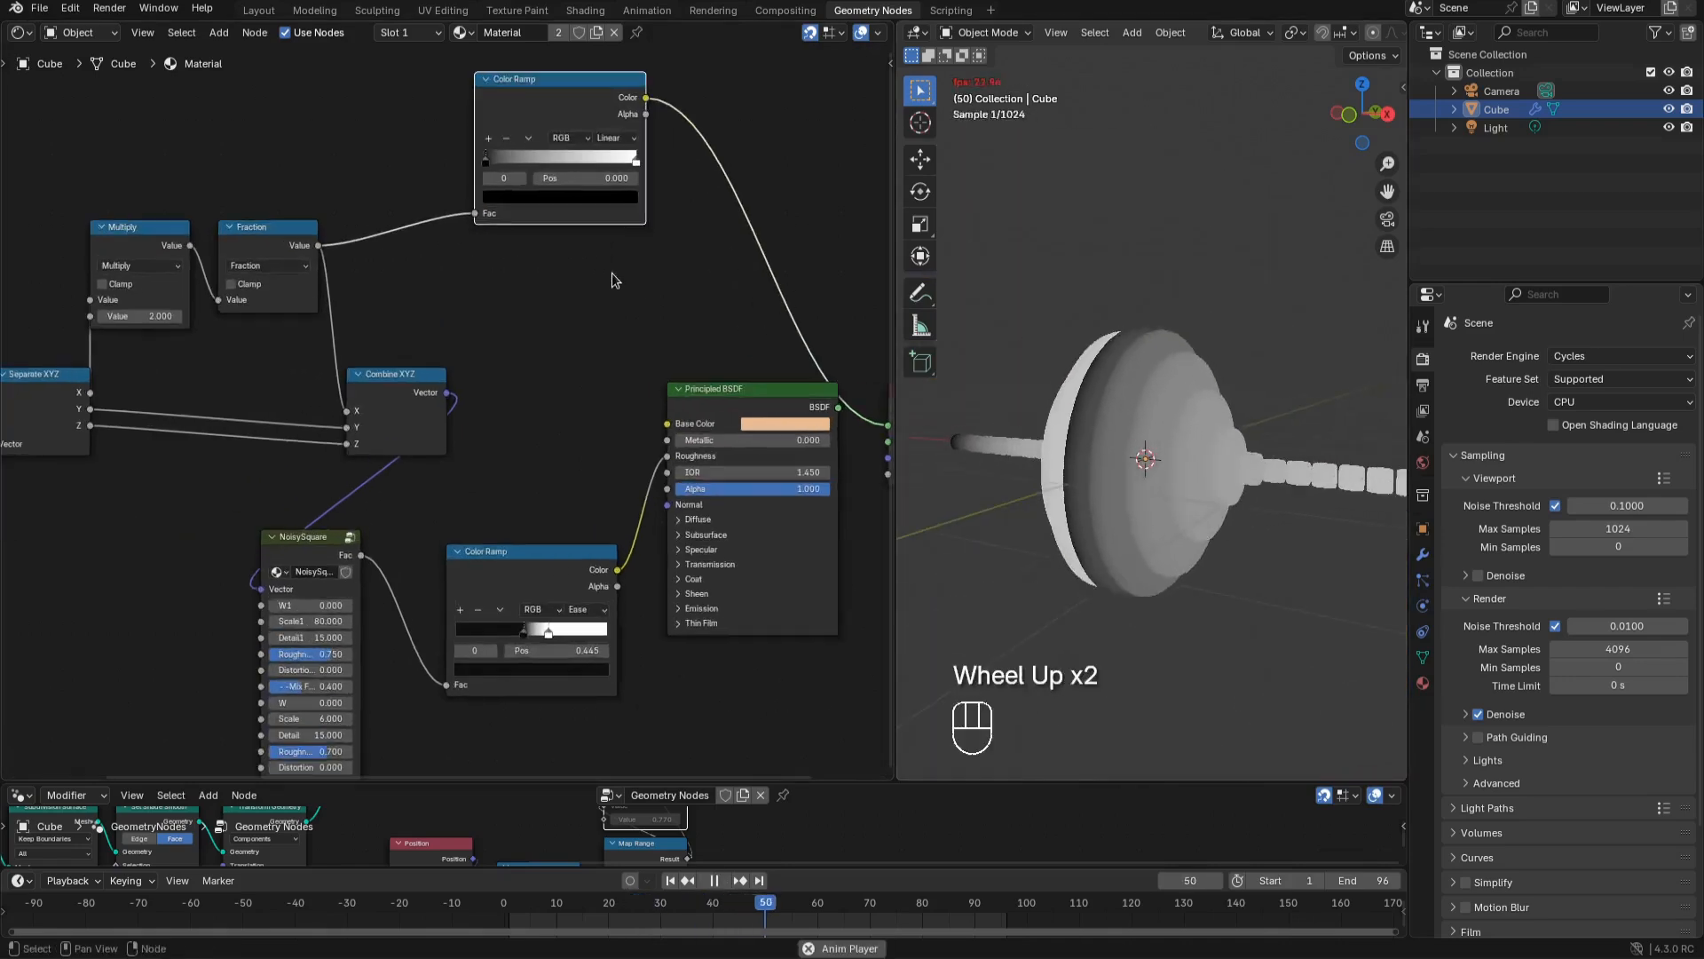
pyautogui.click(522, 196)
pyautogui.click(544, 325)
pyautogui.hotkey('ctrl', 'c')
pyautogui.click(523, 177)
pyautogui.hotkey('ctrl', 'v')
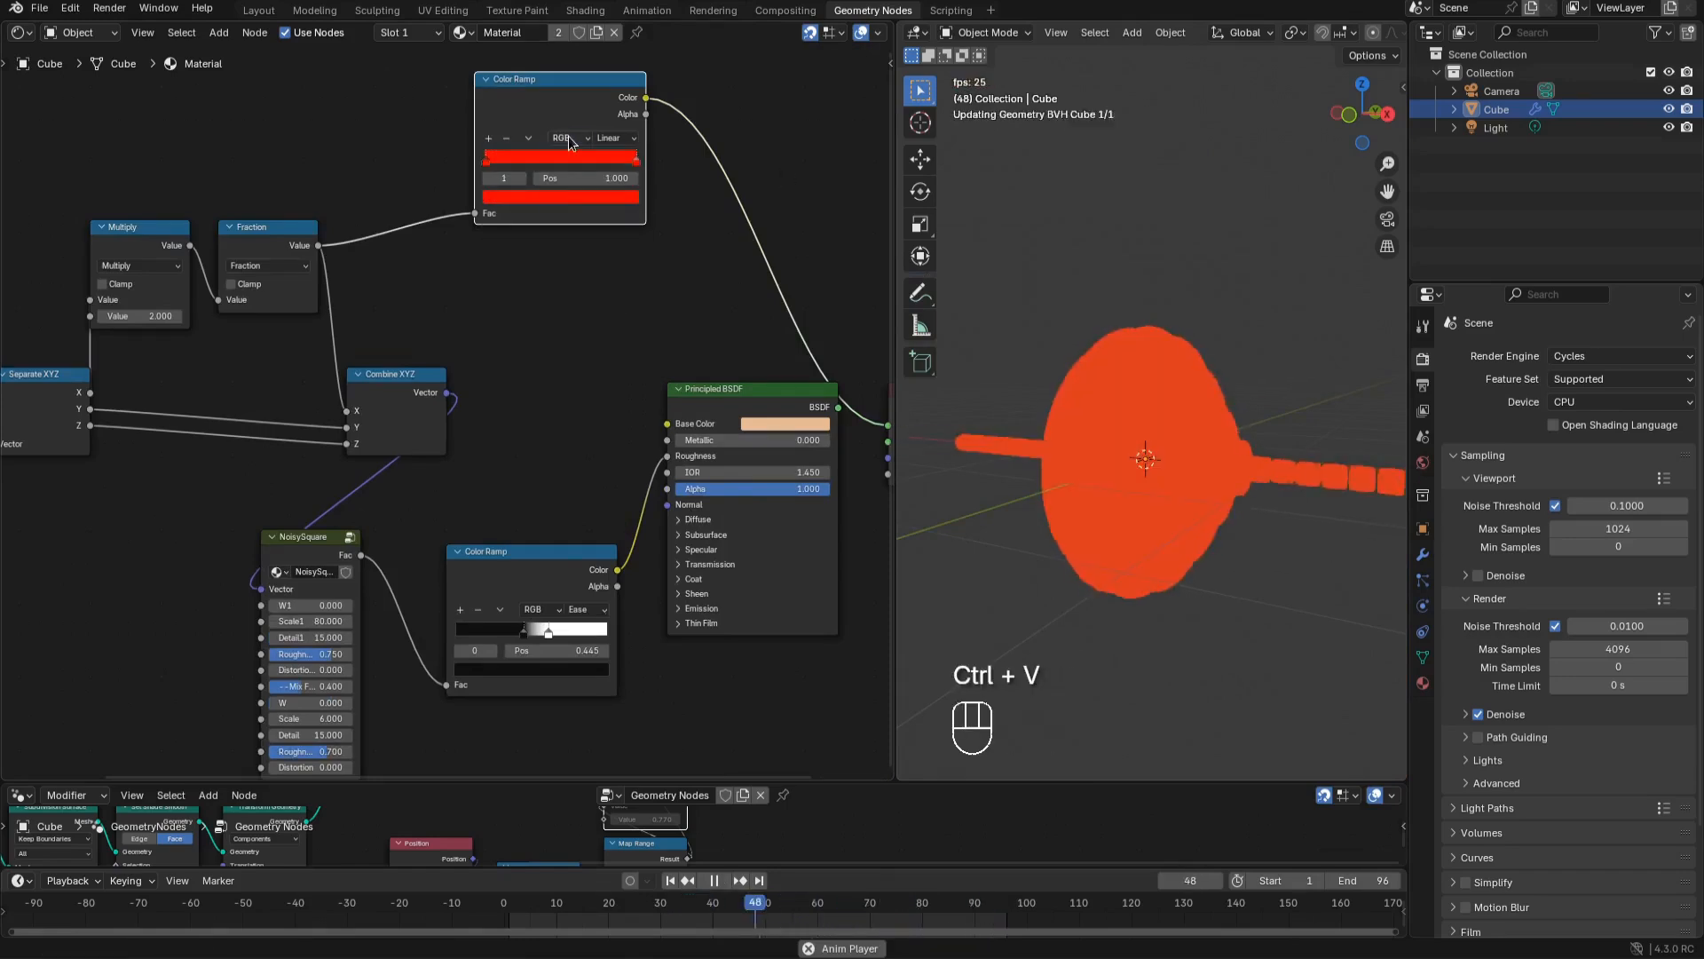
# Switch the red Color Ramp to HSV color mode with Far interpolation
pyautogui.click(564, 138)
pyautogui.click(573, 190)
pyautogui.click(615, 137)
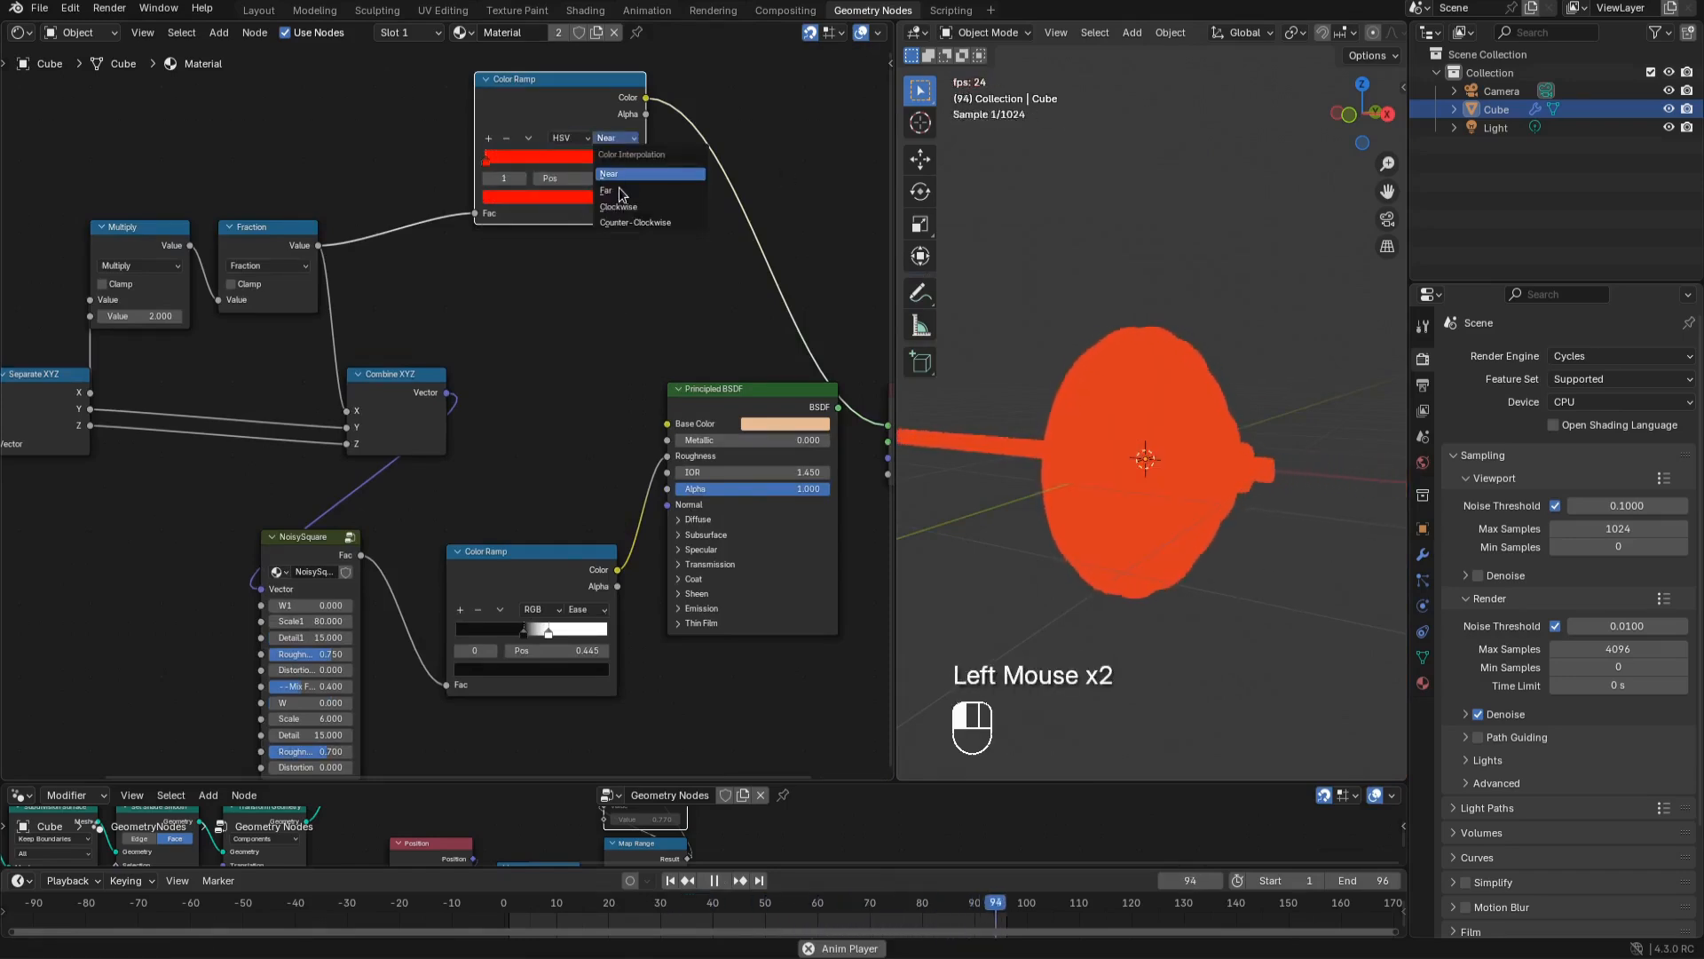
pyautogui.click(620, 193)
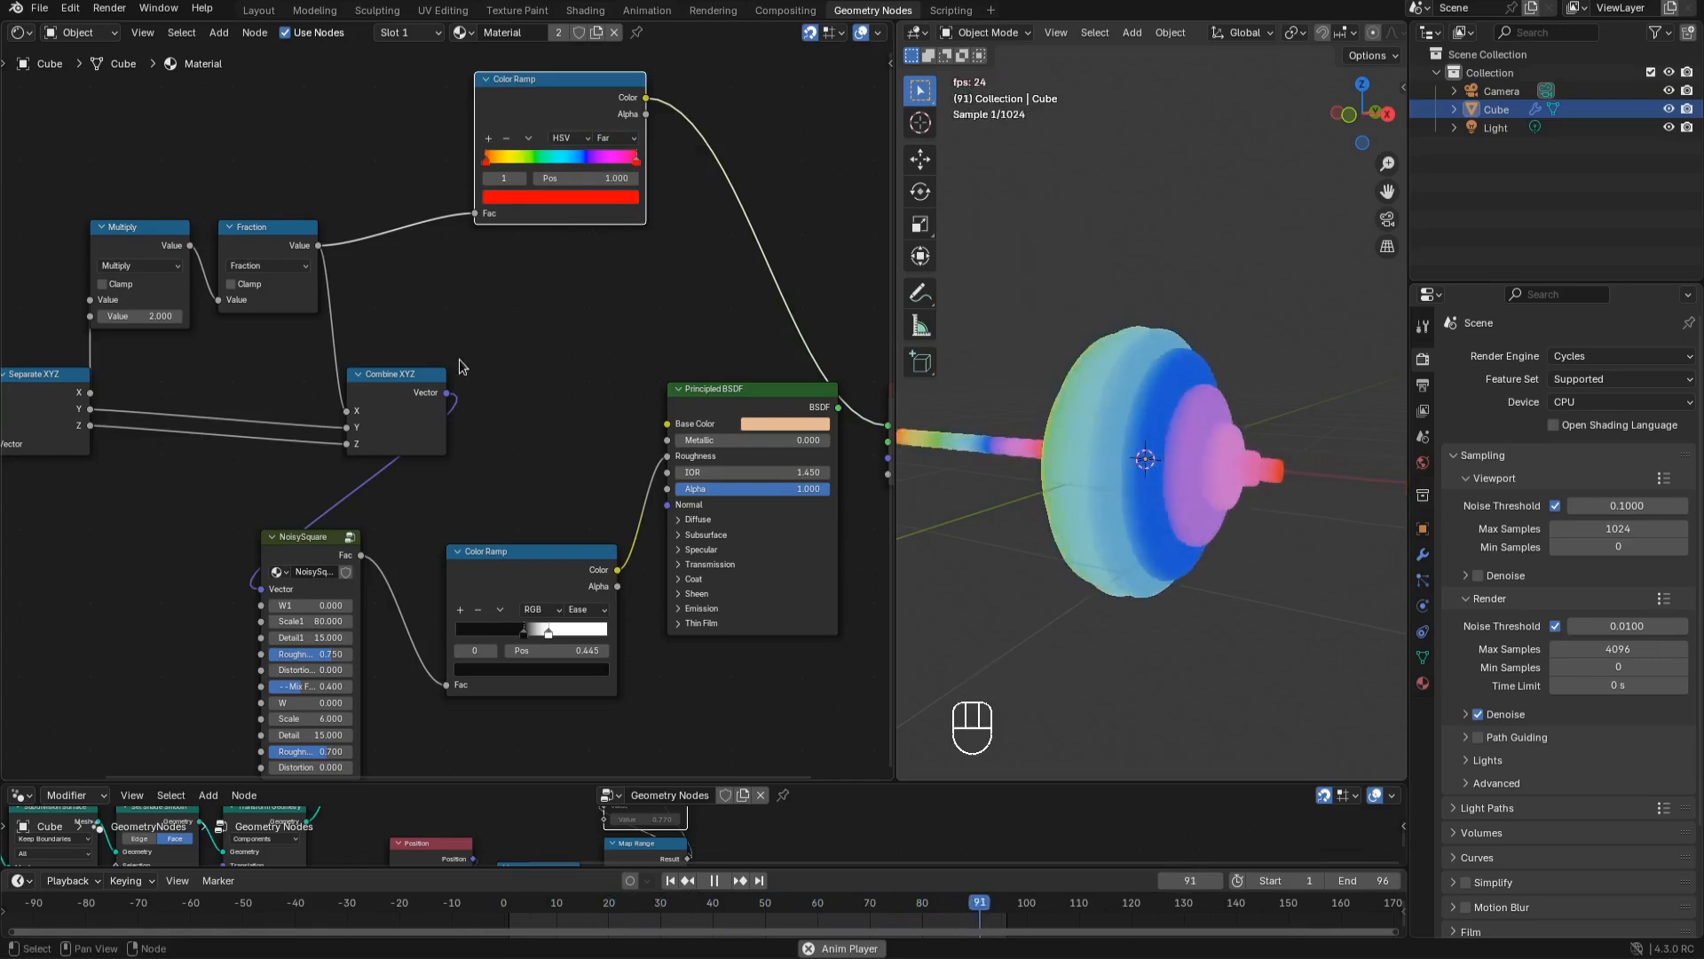
# Duplicate the Fraction node onto the link into the rainbow Color Ramp and change the copy to Snap
pyautogui.scroll(-4, 513, 175)
pyautogui.moveTo(512, 175); pyautogui.dragTo(486, 281, button='middle')
pyautogui.moveTo(497, 242); pyautogui.dragTo(488, 163)
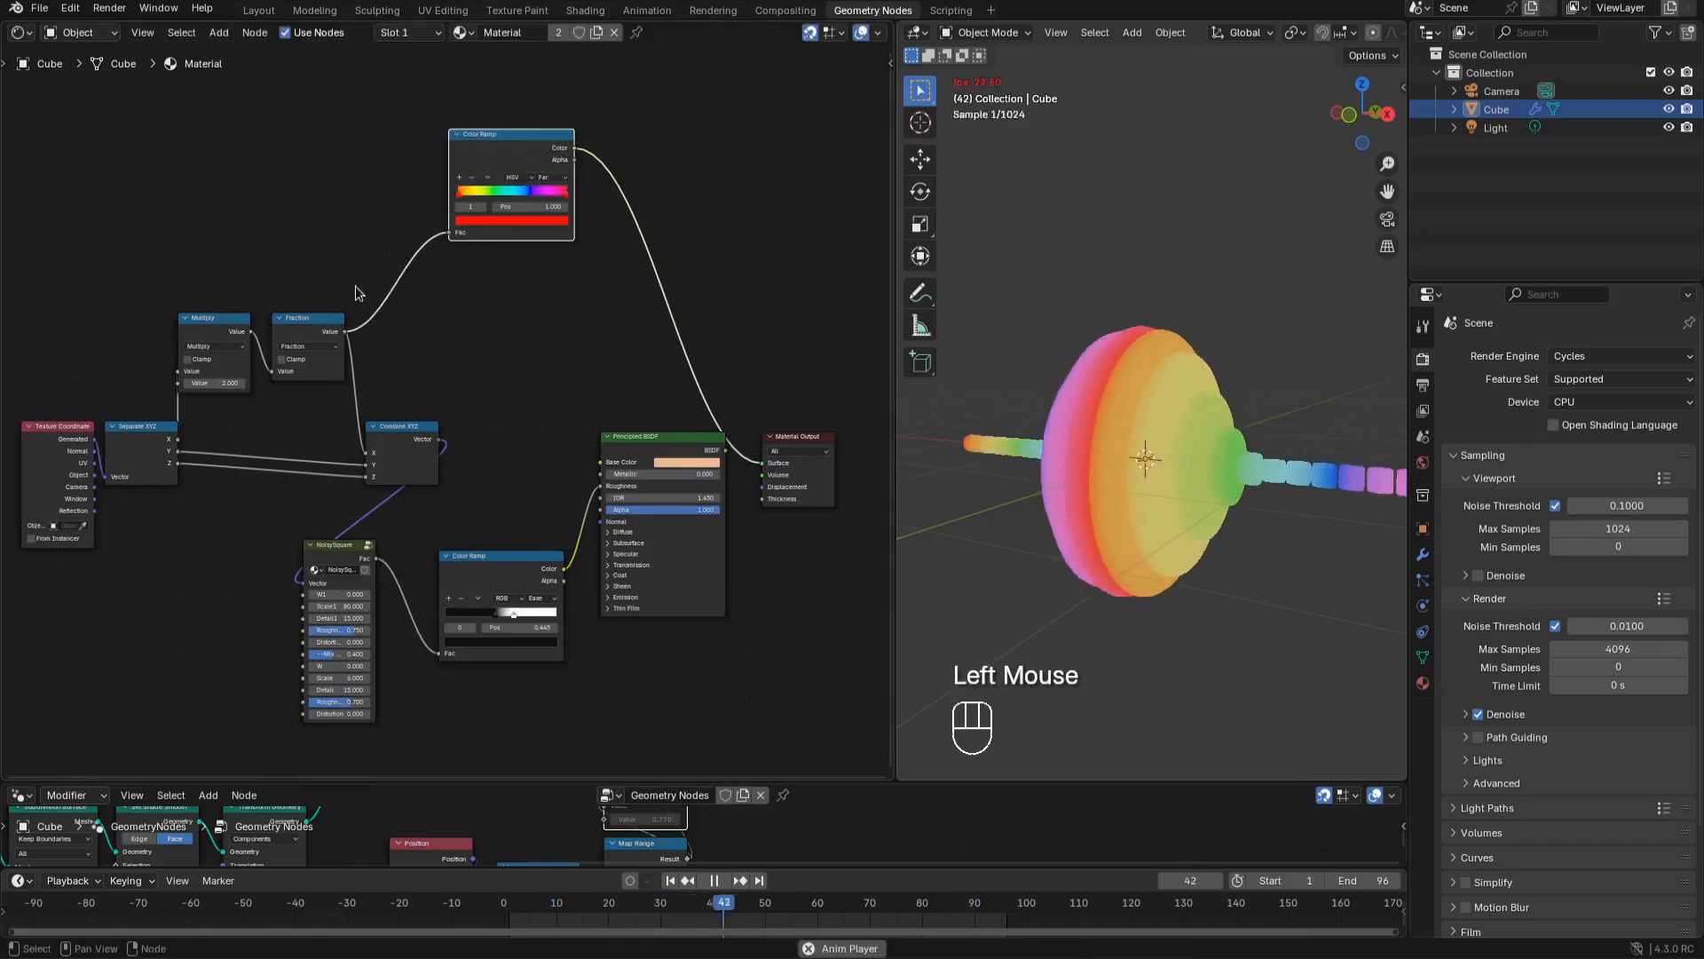
pyautogui.click(297, 328)
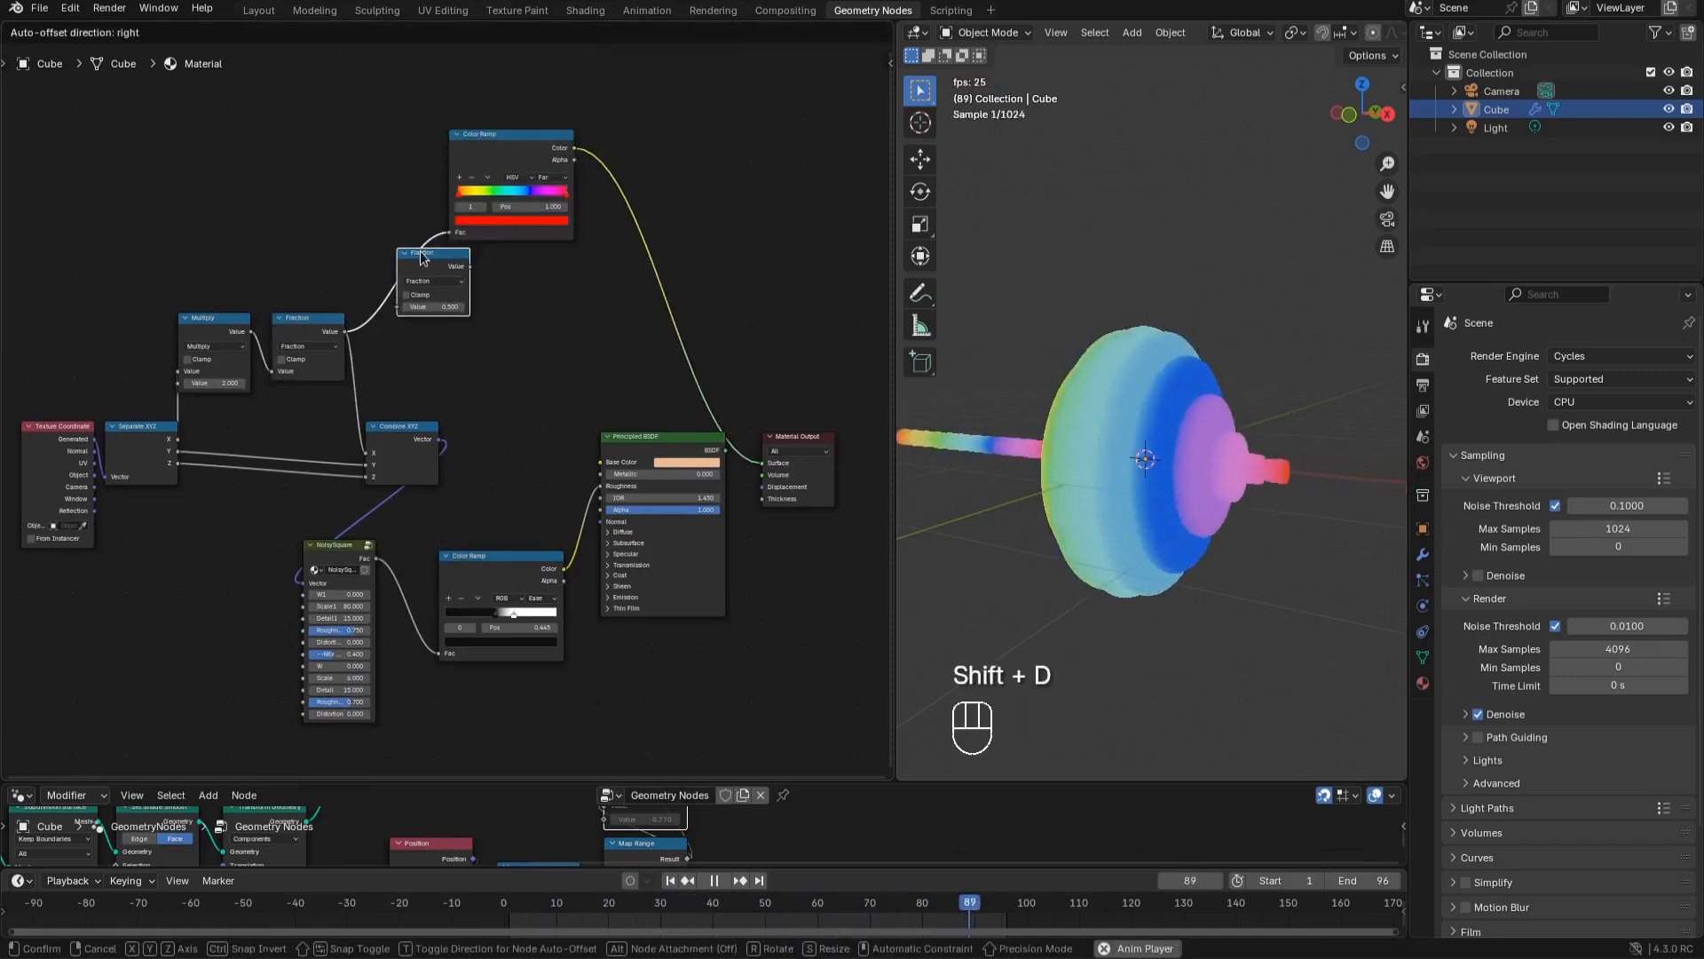
pyautogui.click(427, 252)
pyautogui.click(434, 281)
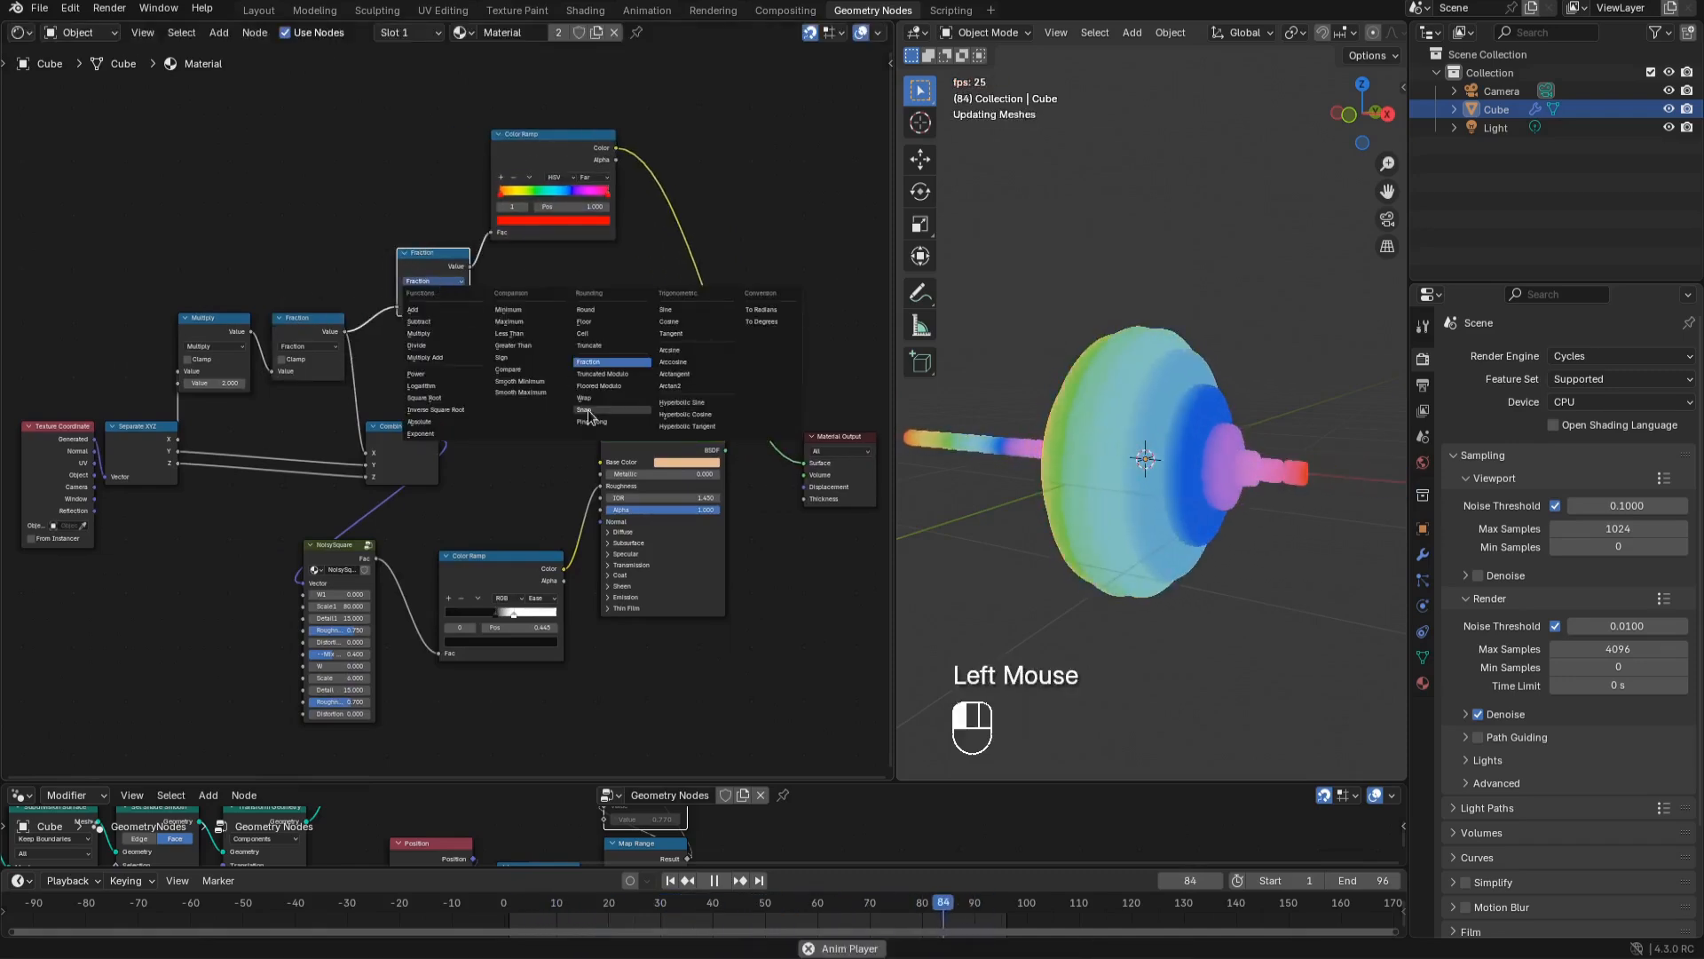
pyautogui.click(584, 409)
# Enlarge the geometry nodes editor and set the Snap node's increment to 1/12
pyautogui.moveTo(444, 783); pyautogui.dragTo(444, 647)
pyautogui.click(435, 251)
pyautogui.write('1/12')
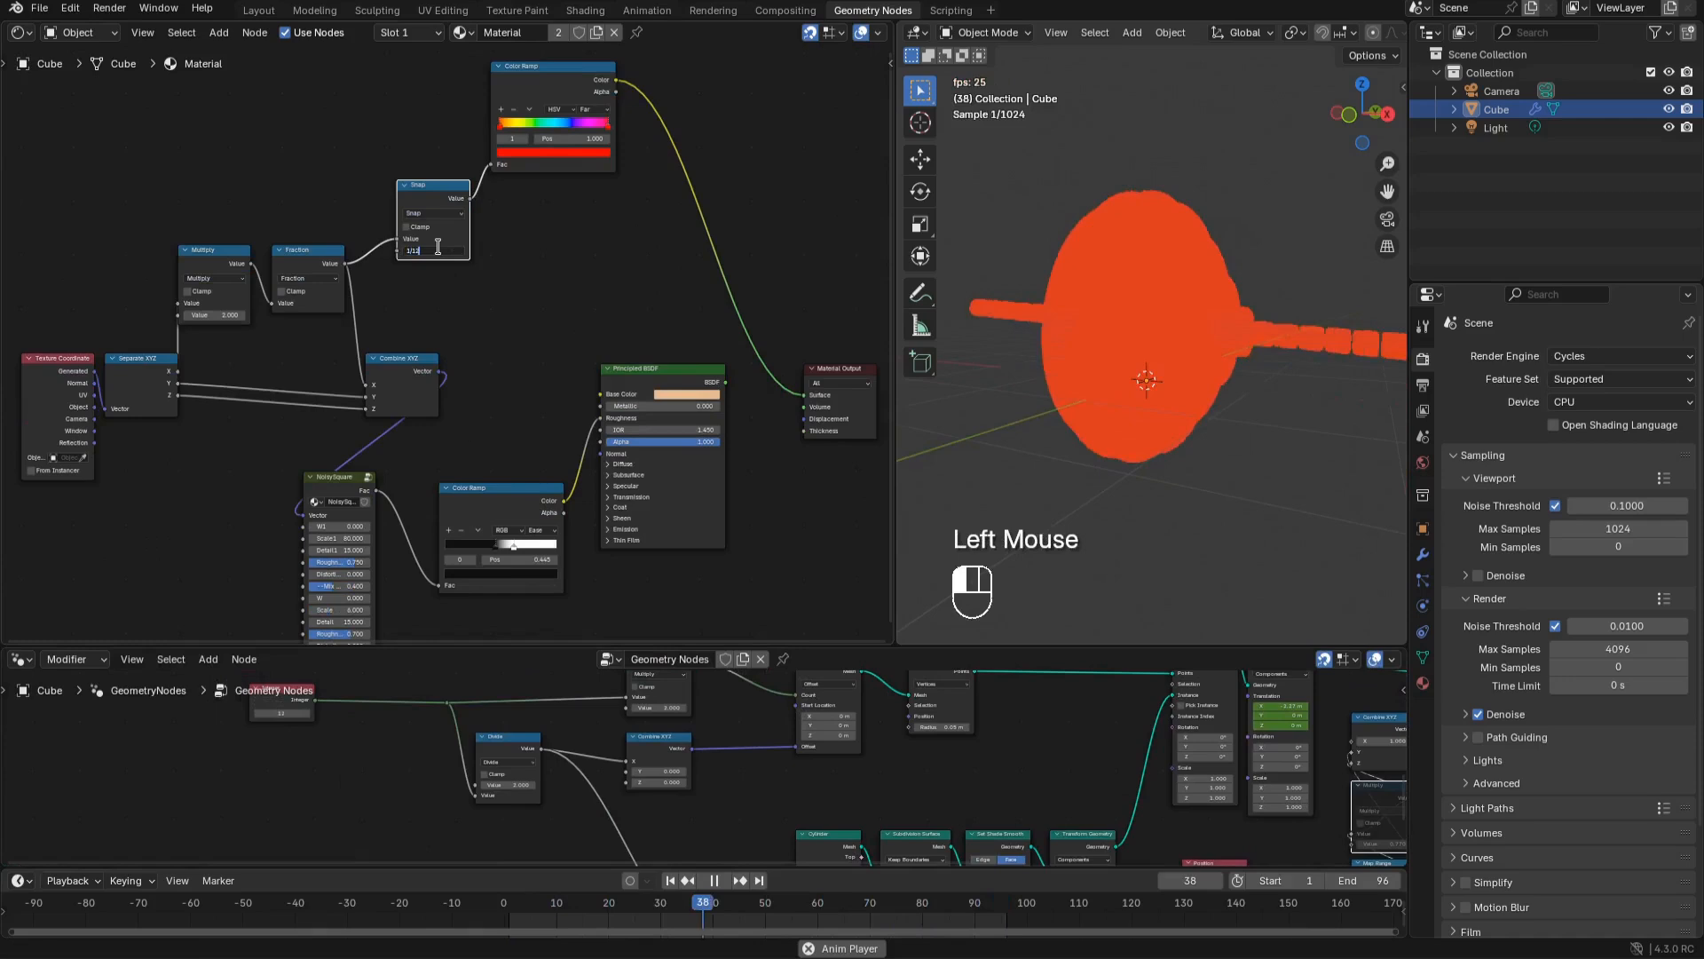
pyautogui.click(438, 247)
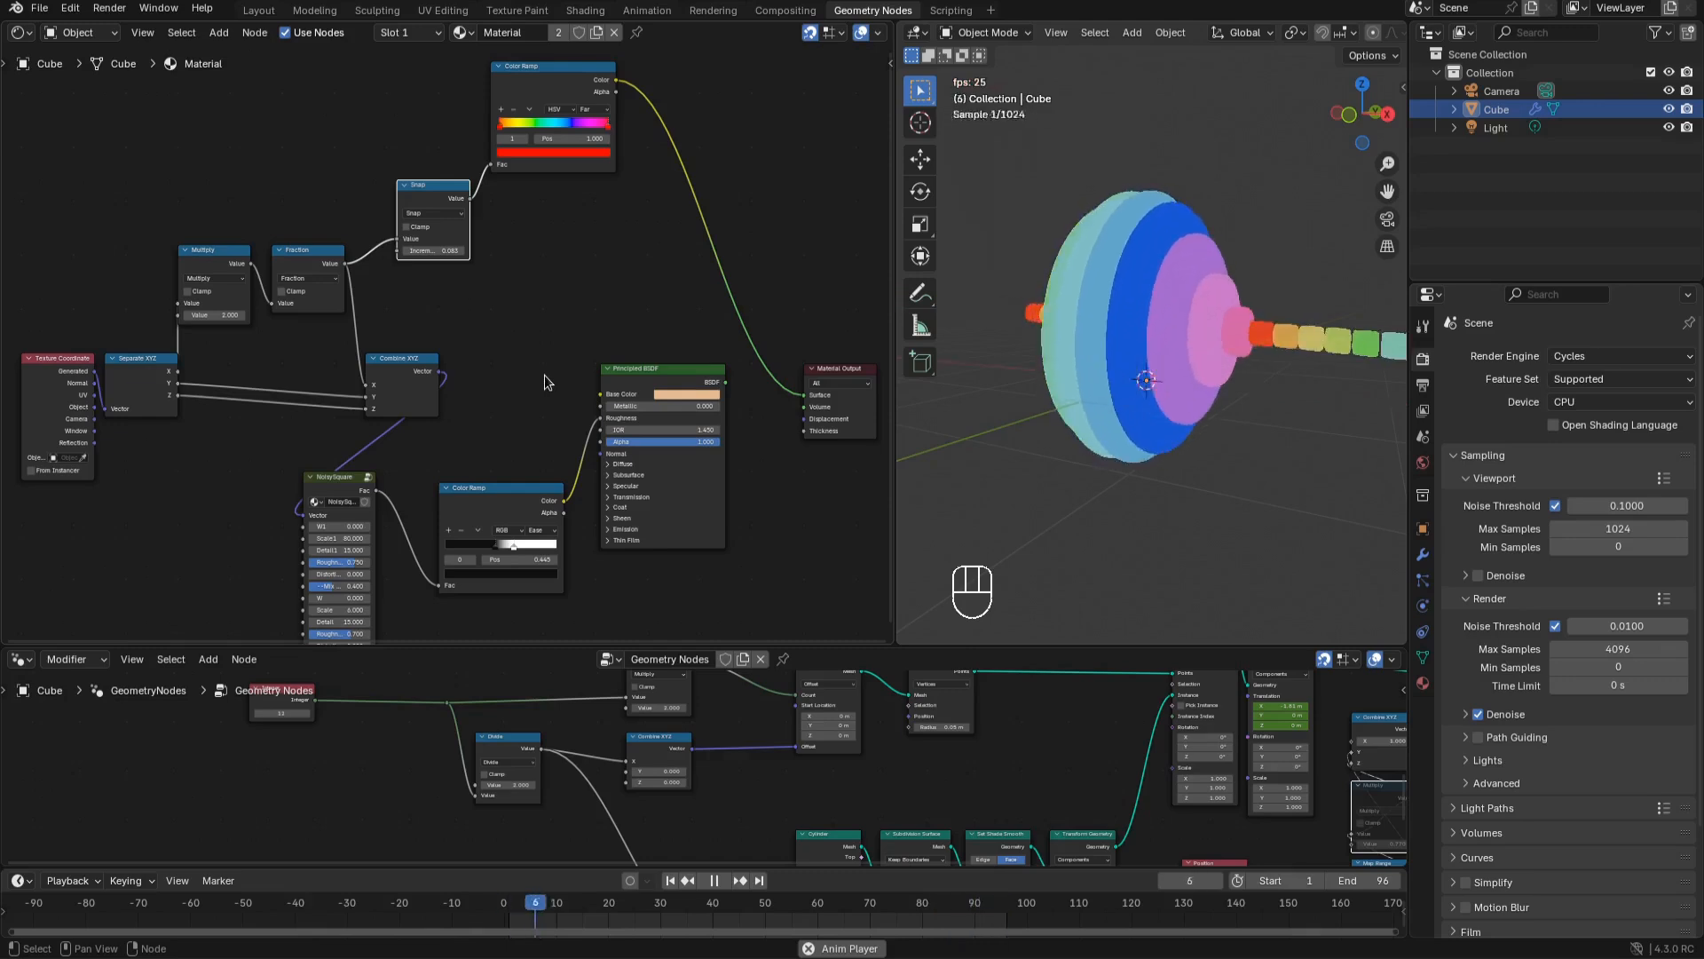
pyautogui.click(438, 247)
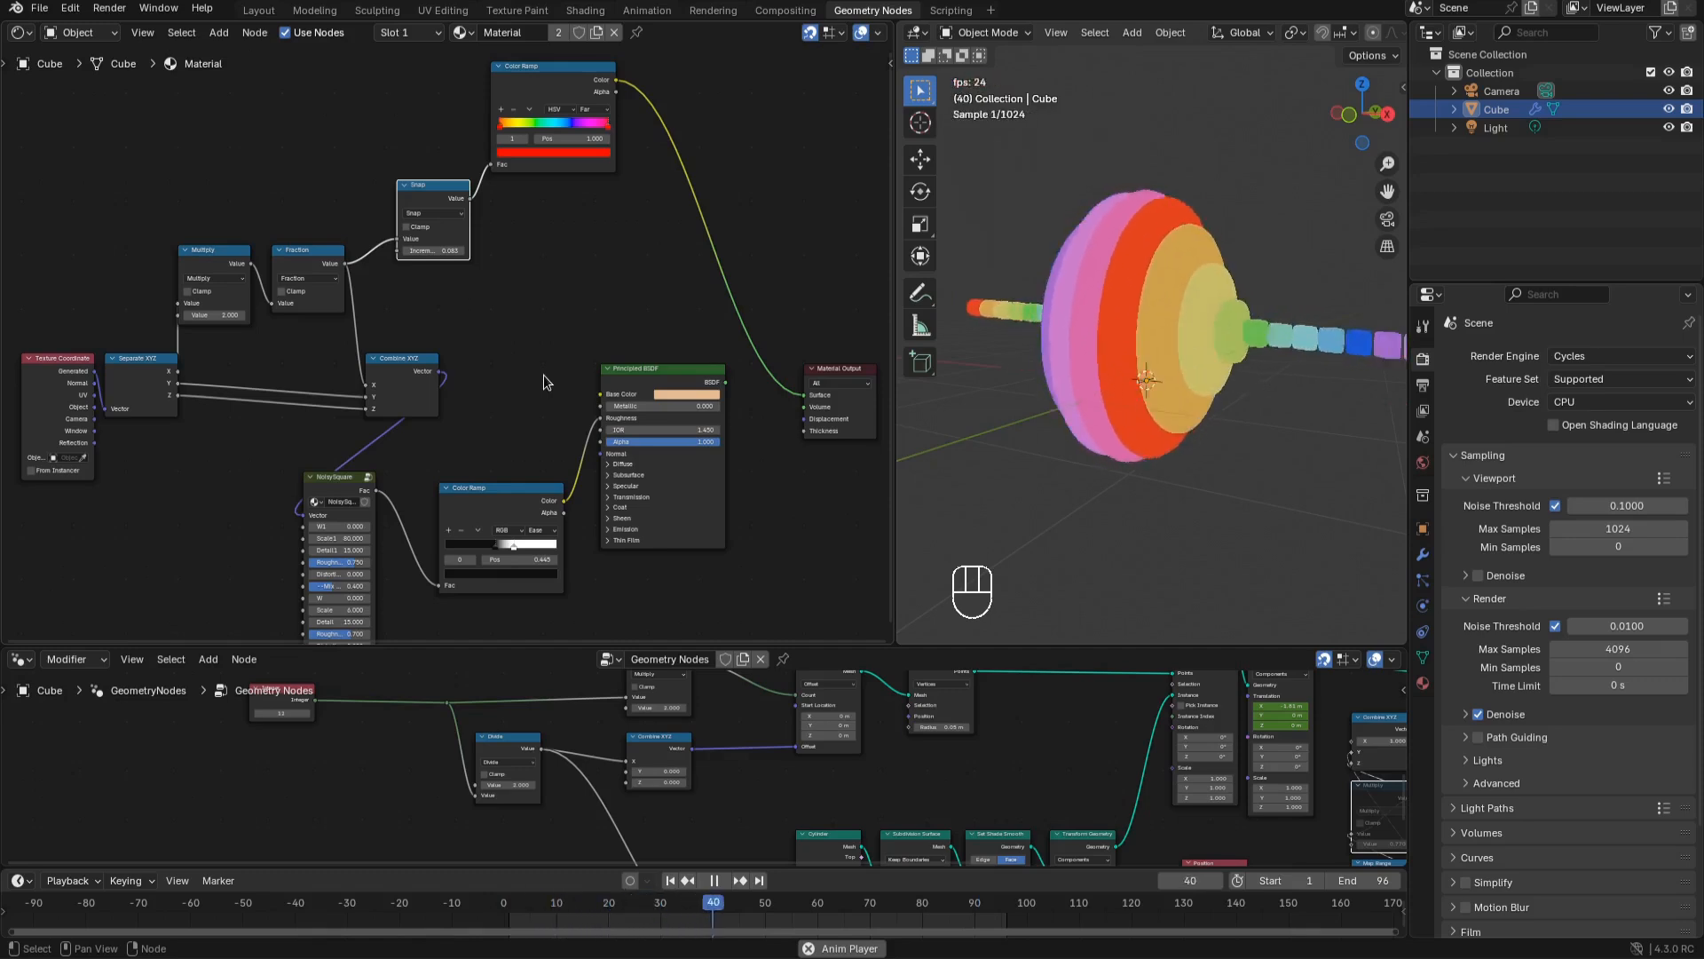
pyautogui.click(438, 246)
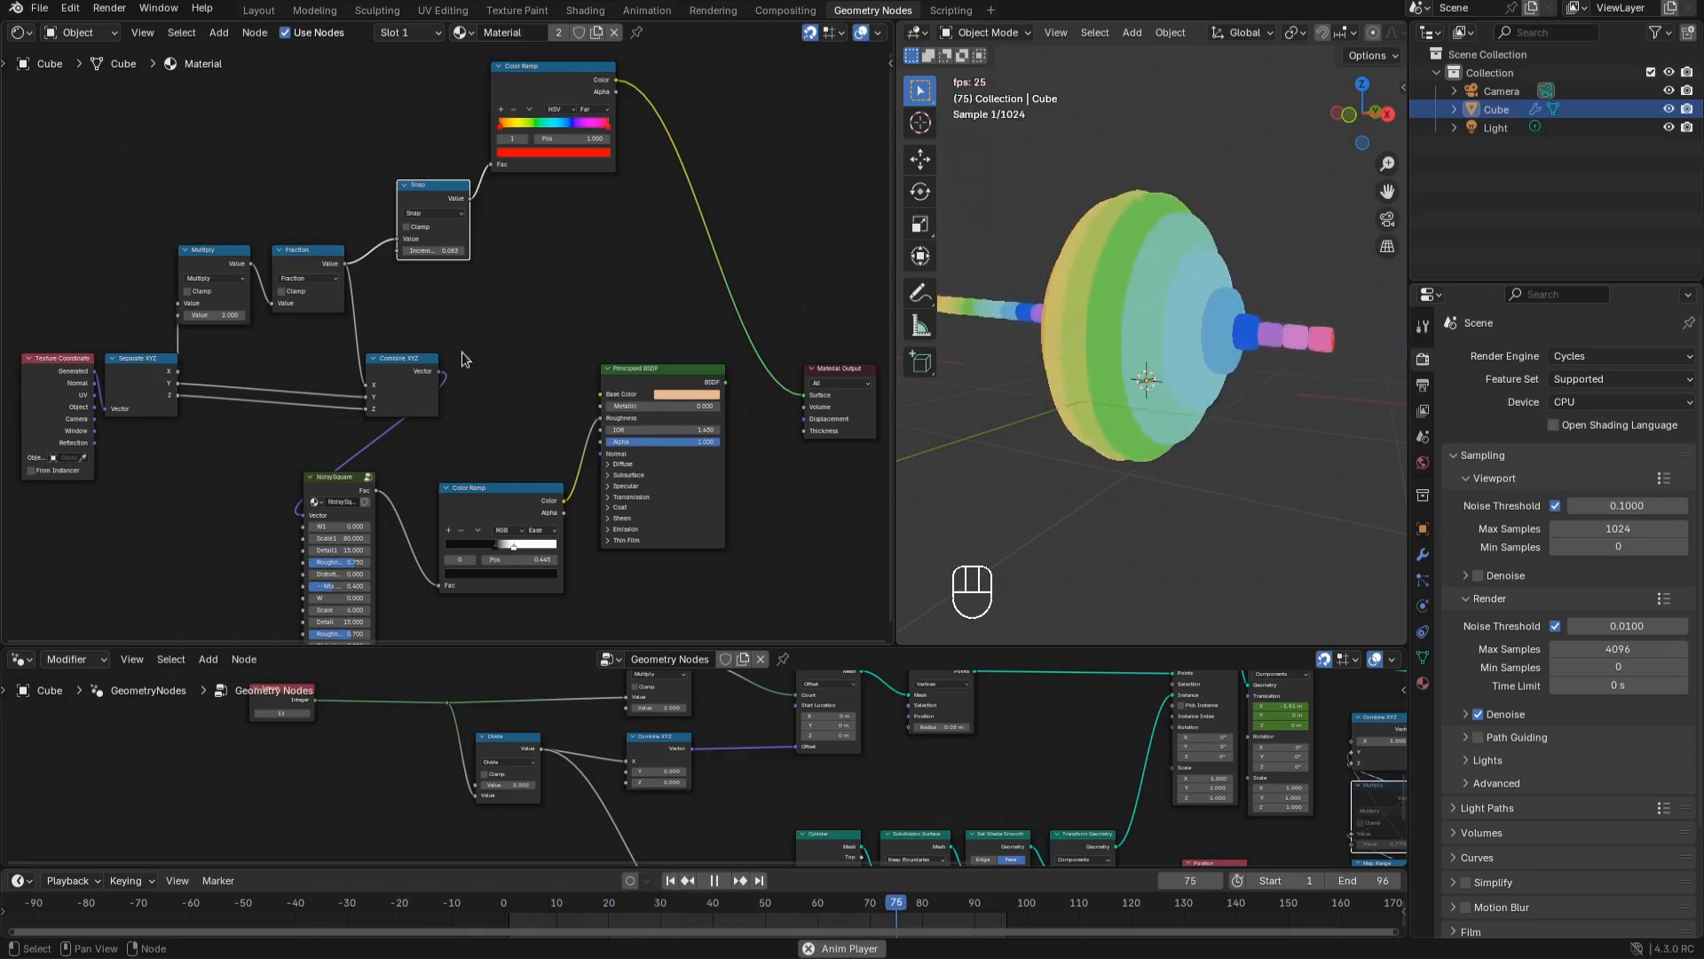
# Stop playback, make room after the Mesh Line and insert a Store Named Attribute node before Mesh to Points
pyautogui.press('space')
pyautogui.moveTo(913, 749); pyautogui.dragTo(851, 717, button='middle')
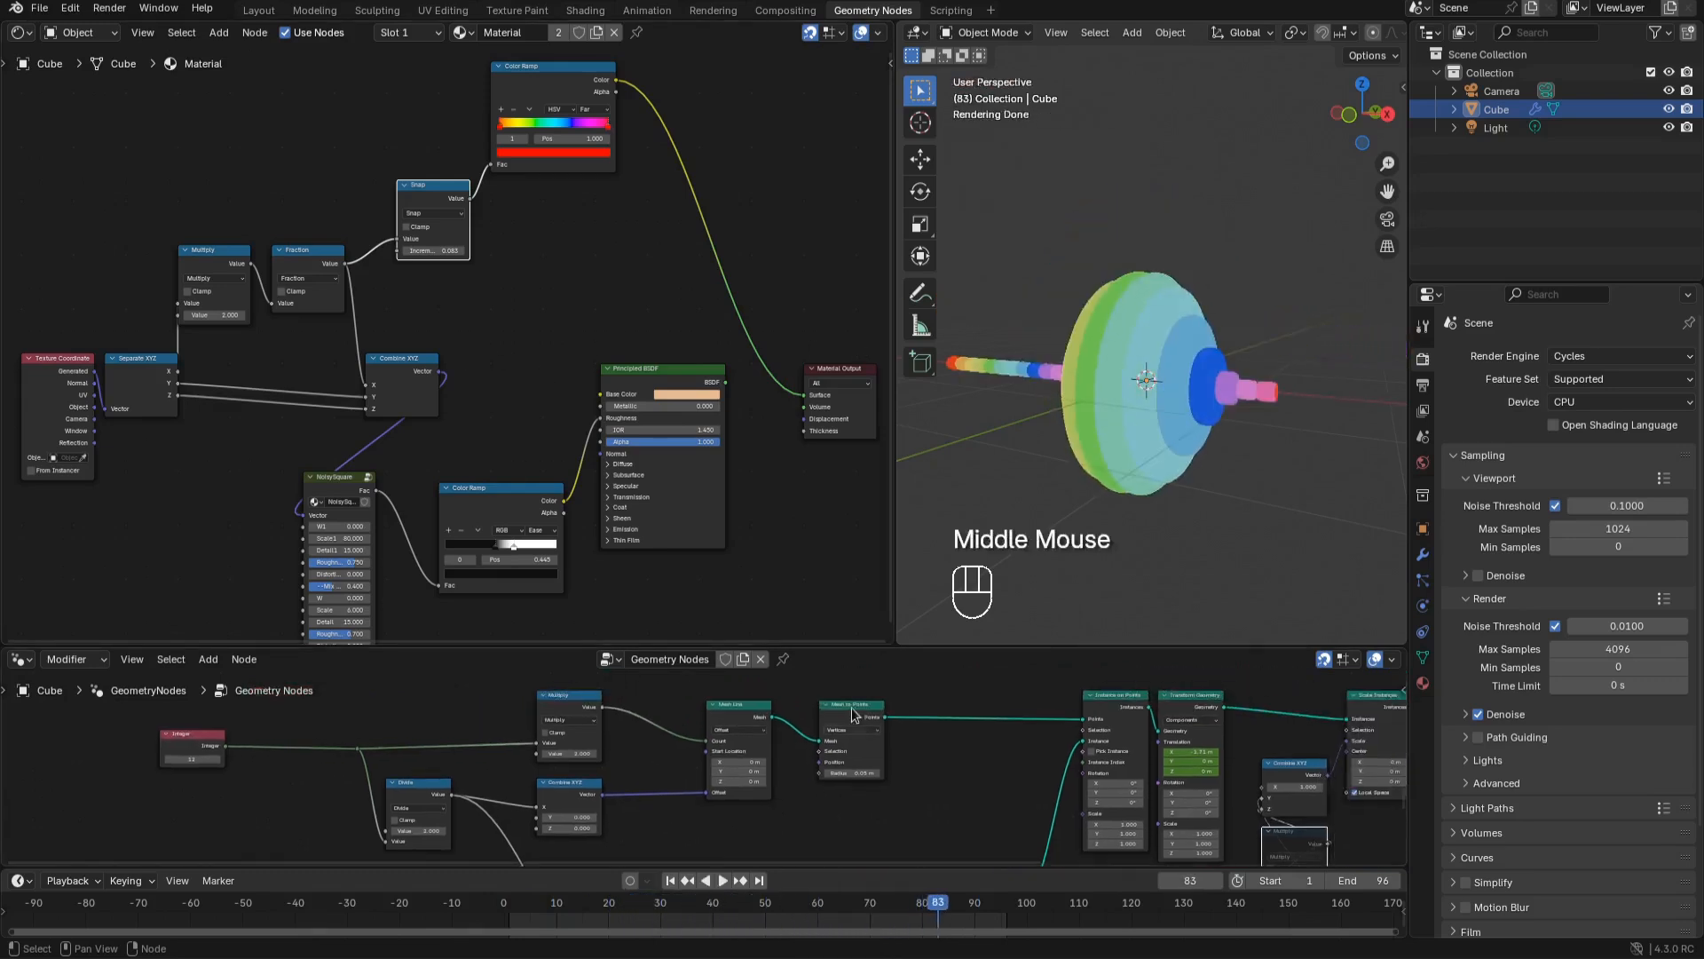
pyautogui.click(848, 710)
pyautogui.hotkey('shift', 'x')
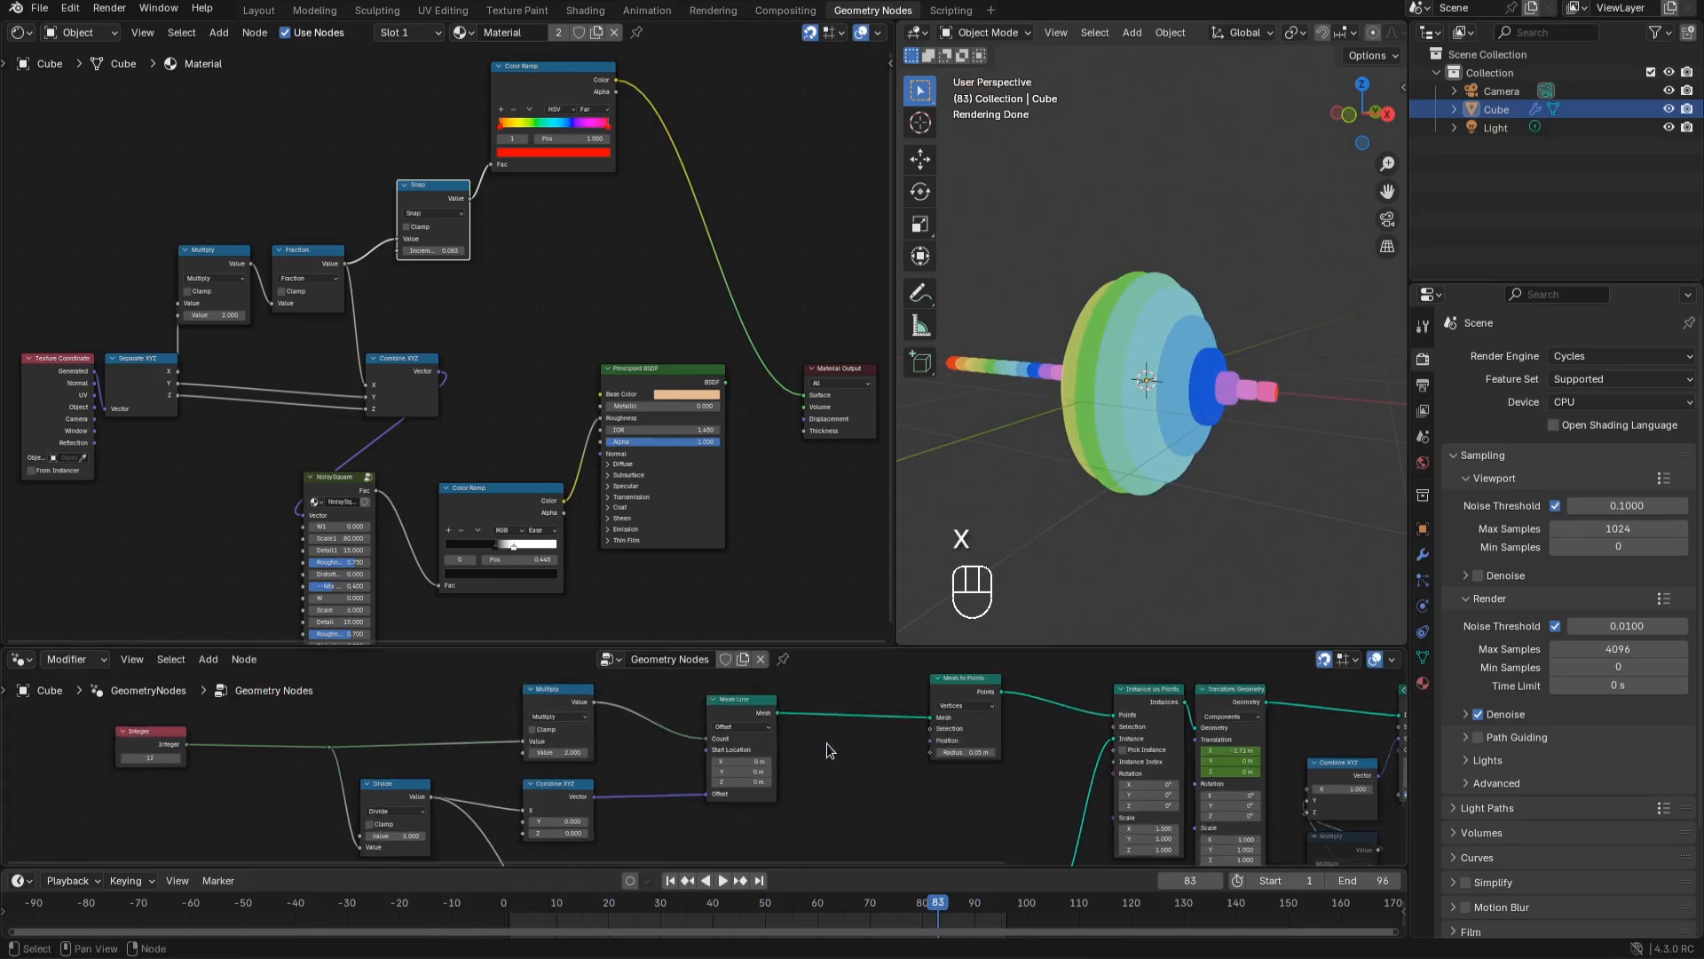
pyautogui.hotkey('shift', 'a')
pyautogui.moveTo(755, 609)
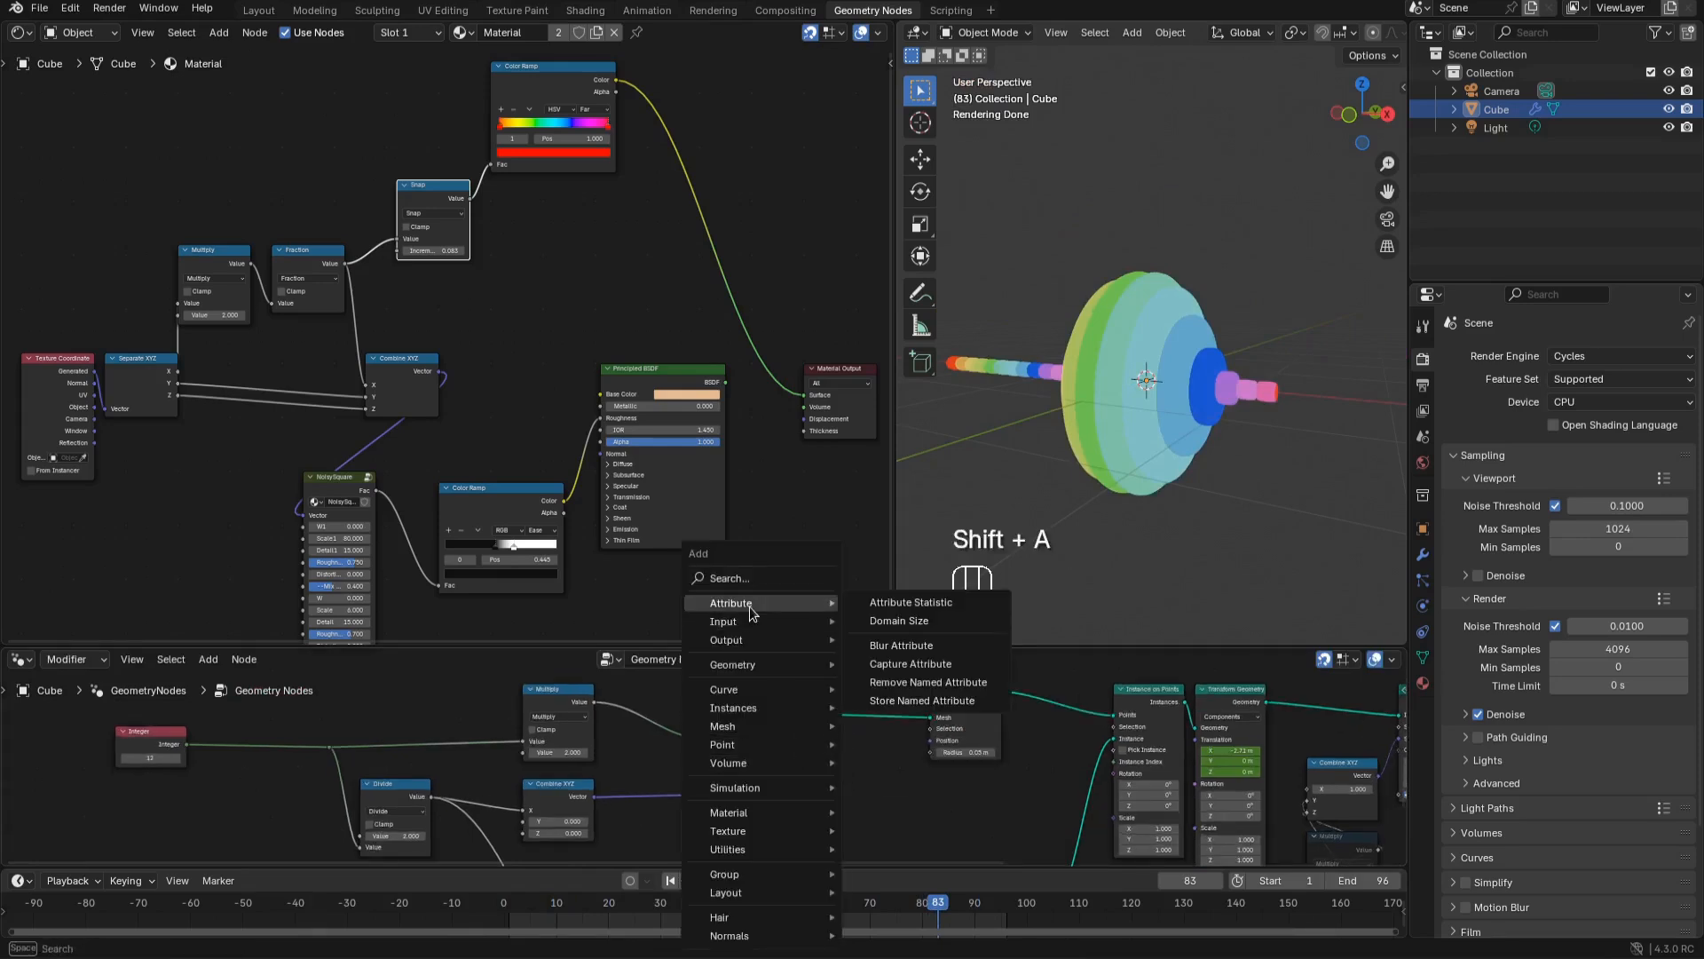
pyautogui.click(865, 700)
pyautogui.click(828, 693)
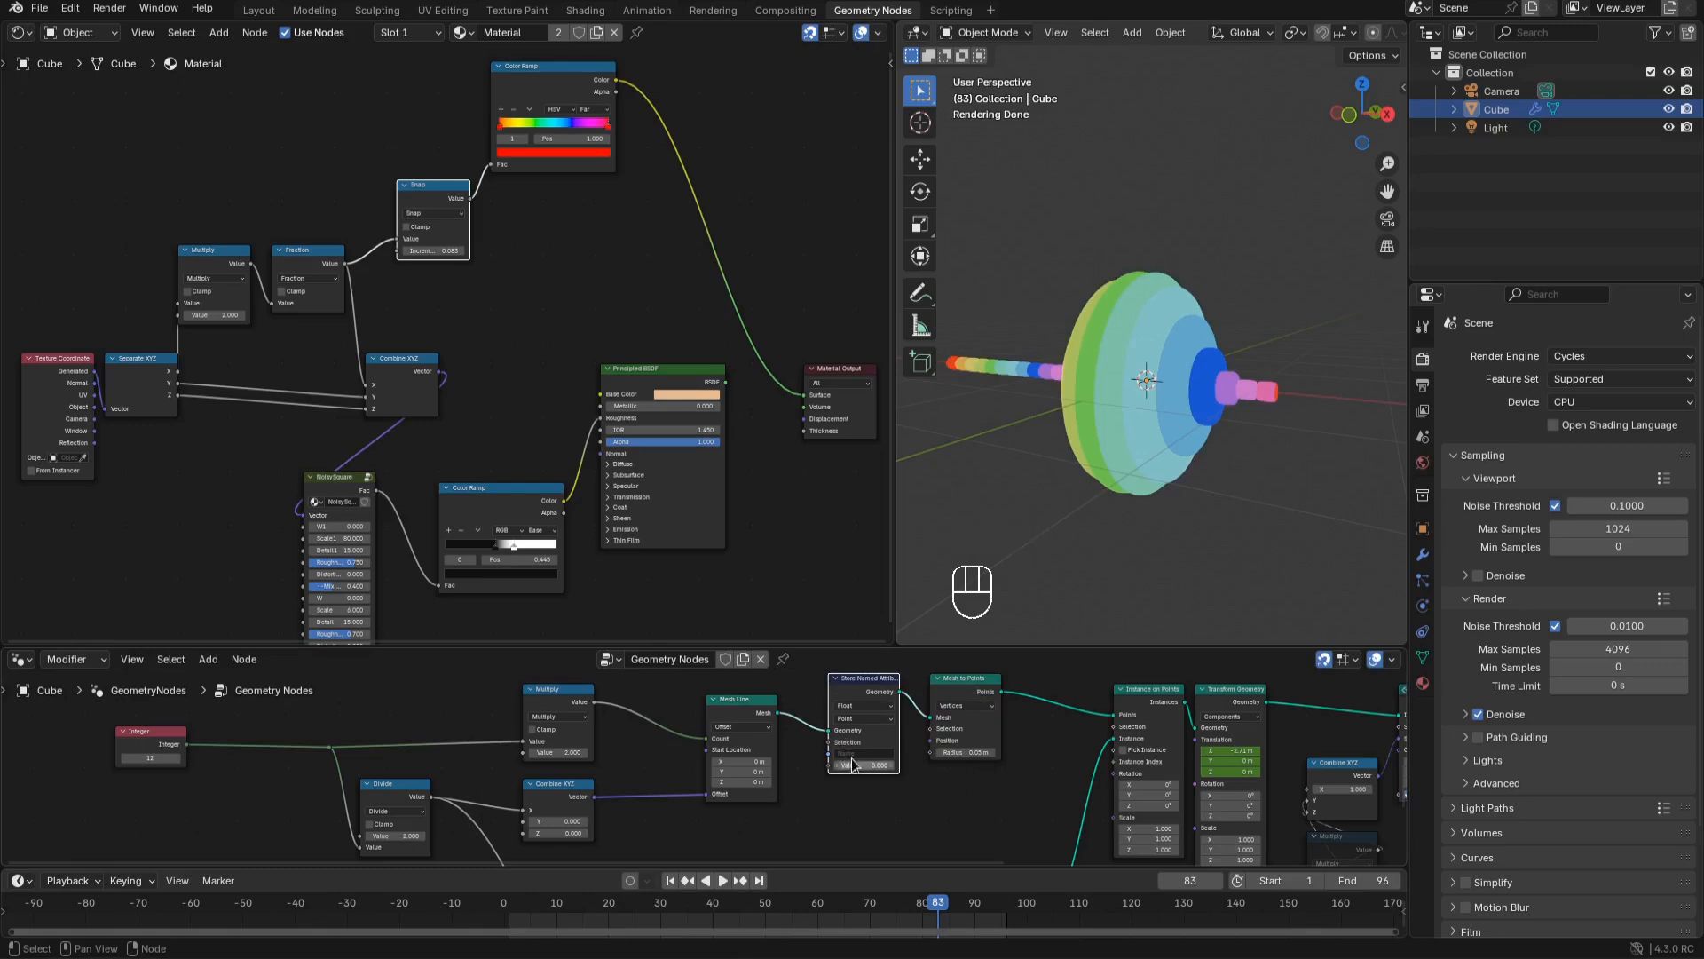
# Name the stored attribute Number and feed its Value from the Integer node
pyautogui.click(852, 762)
pyautogui.write('Number')
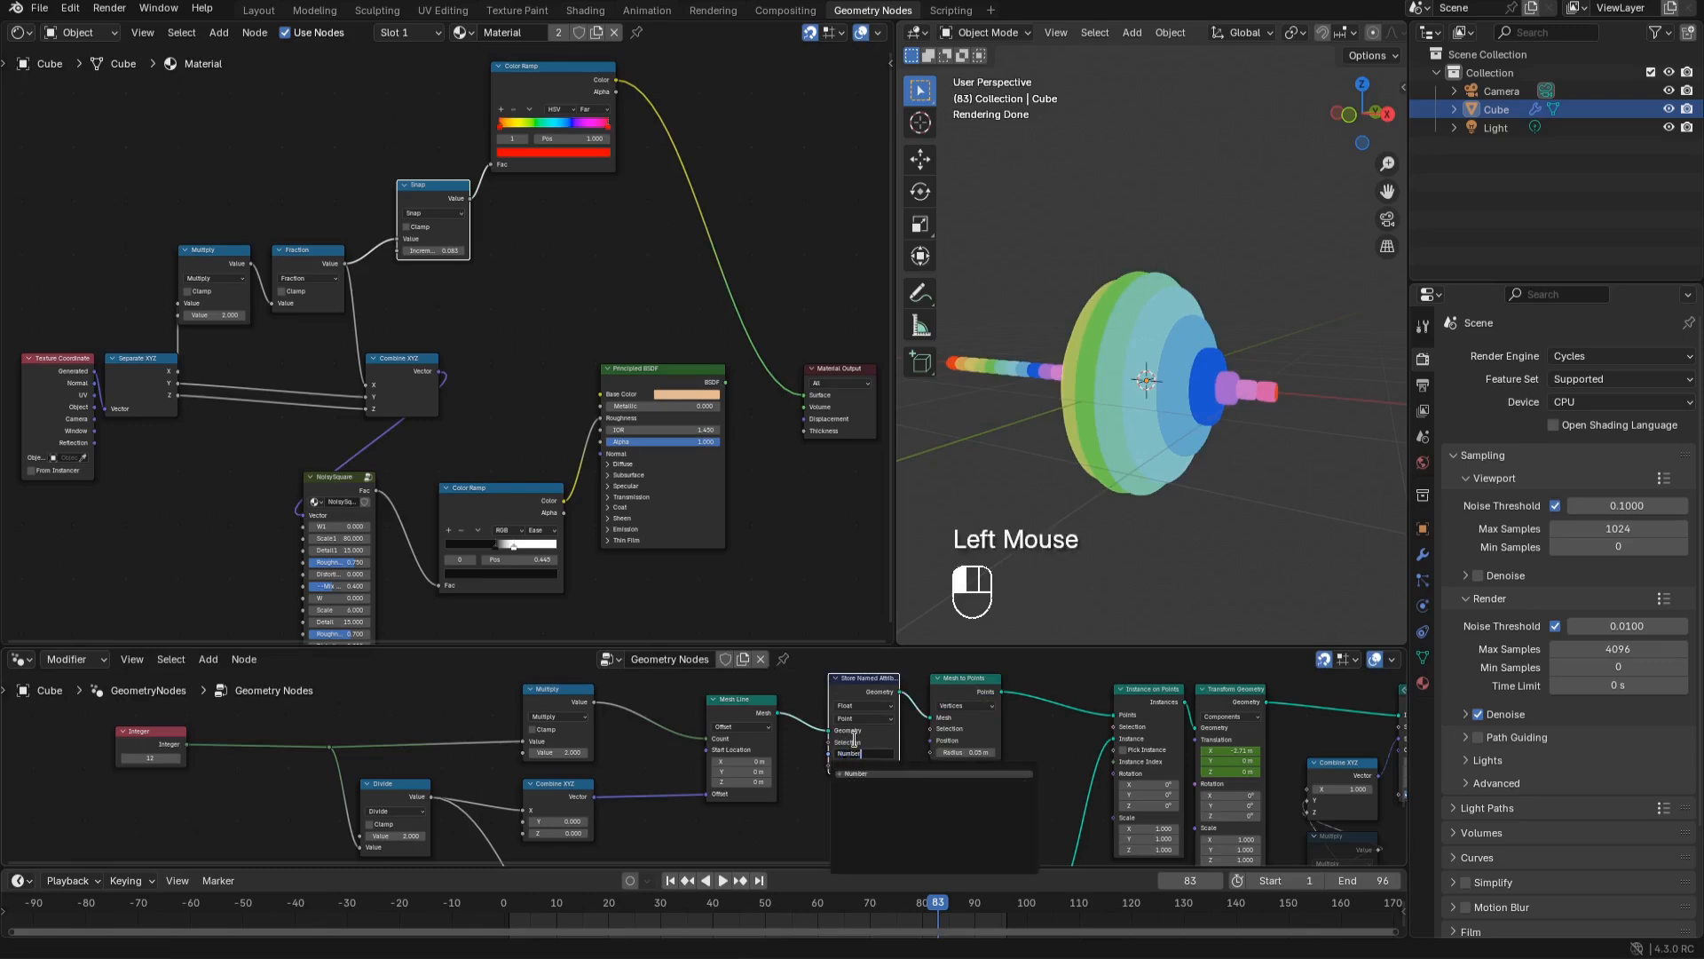
pyautogui.click(854, 740)
pyautogui.scroll(1, 832, 744)
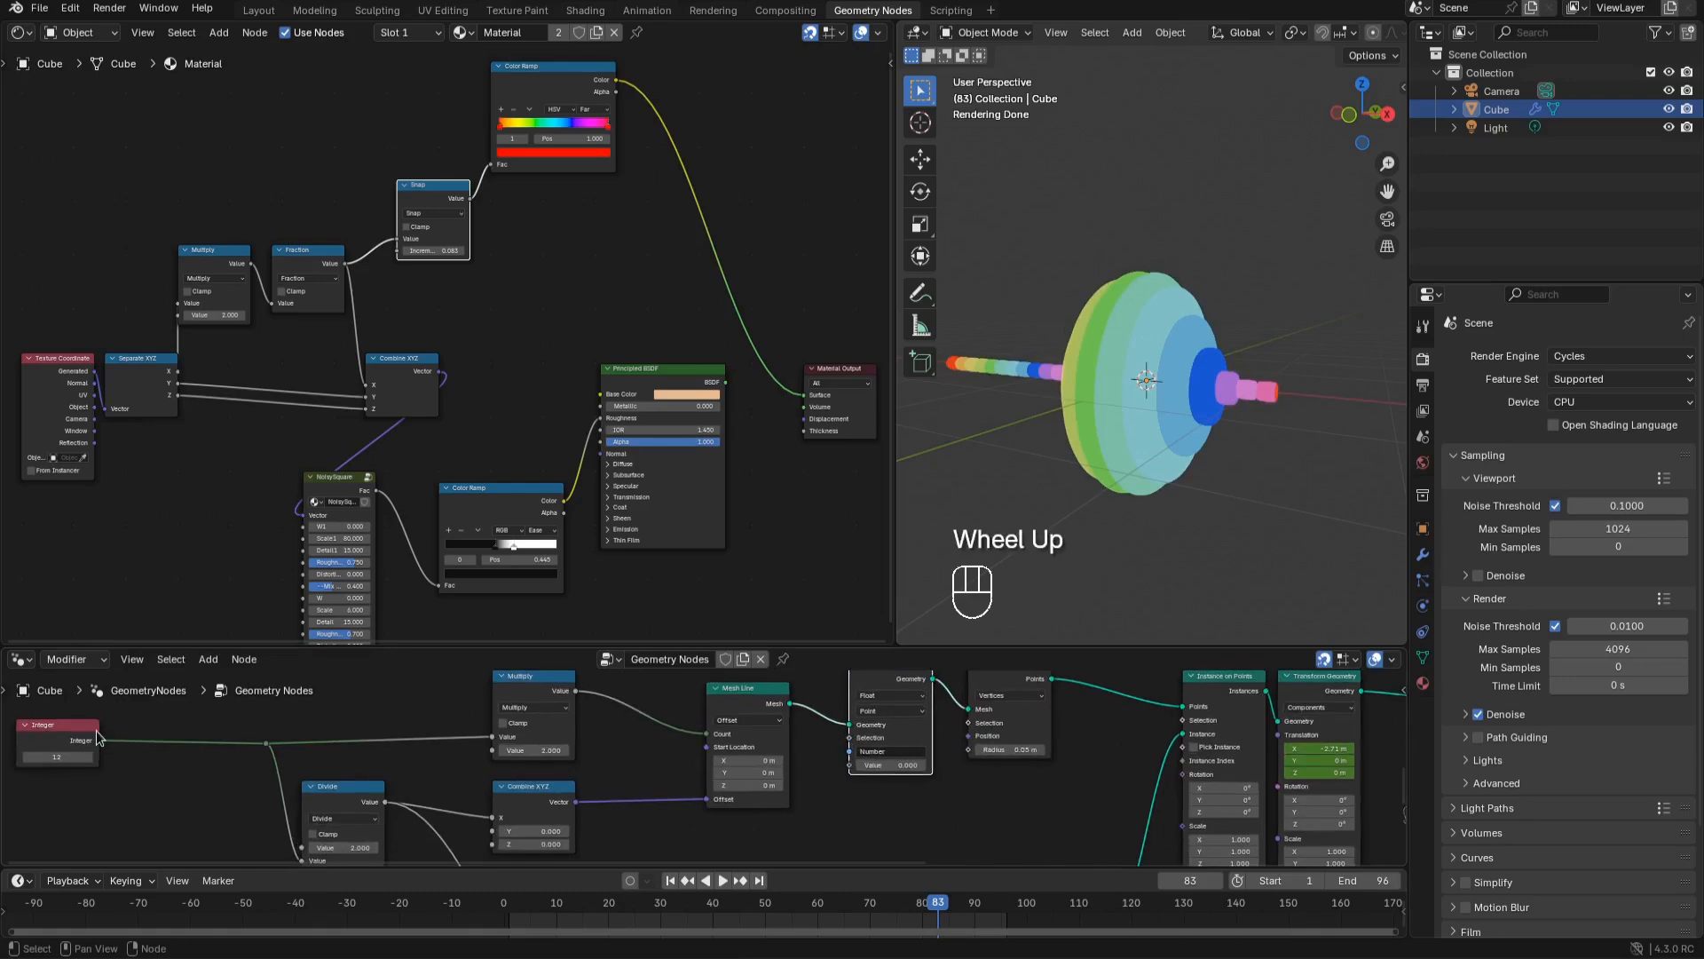
pyautogui.moveTo(100, 741); pyautogui.dragTo(850, 766)
# Set the Store Named Attribute node's data type to Integer
pyautogui.scroll(1, 948, 755)
pyautogui.moveTo(948, 755); pyautogui.dragTo(852, 787, button='middle')
pyautogui.click(824, 710)
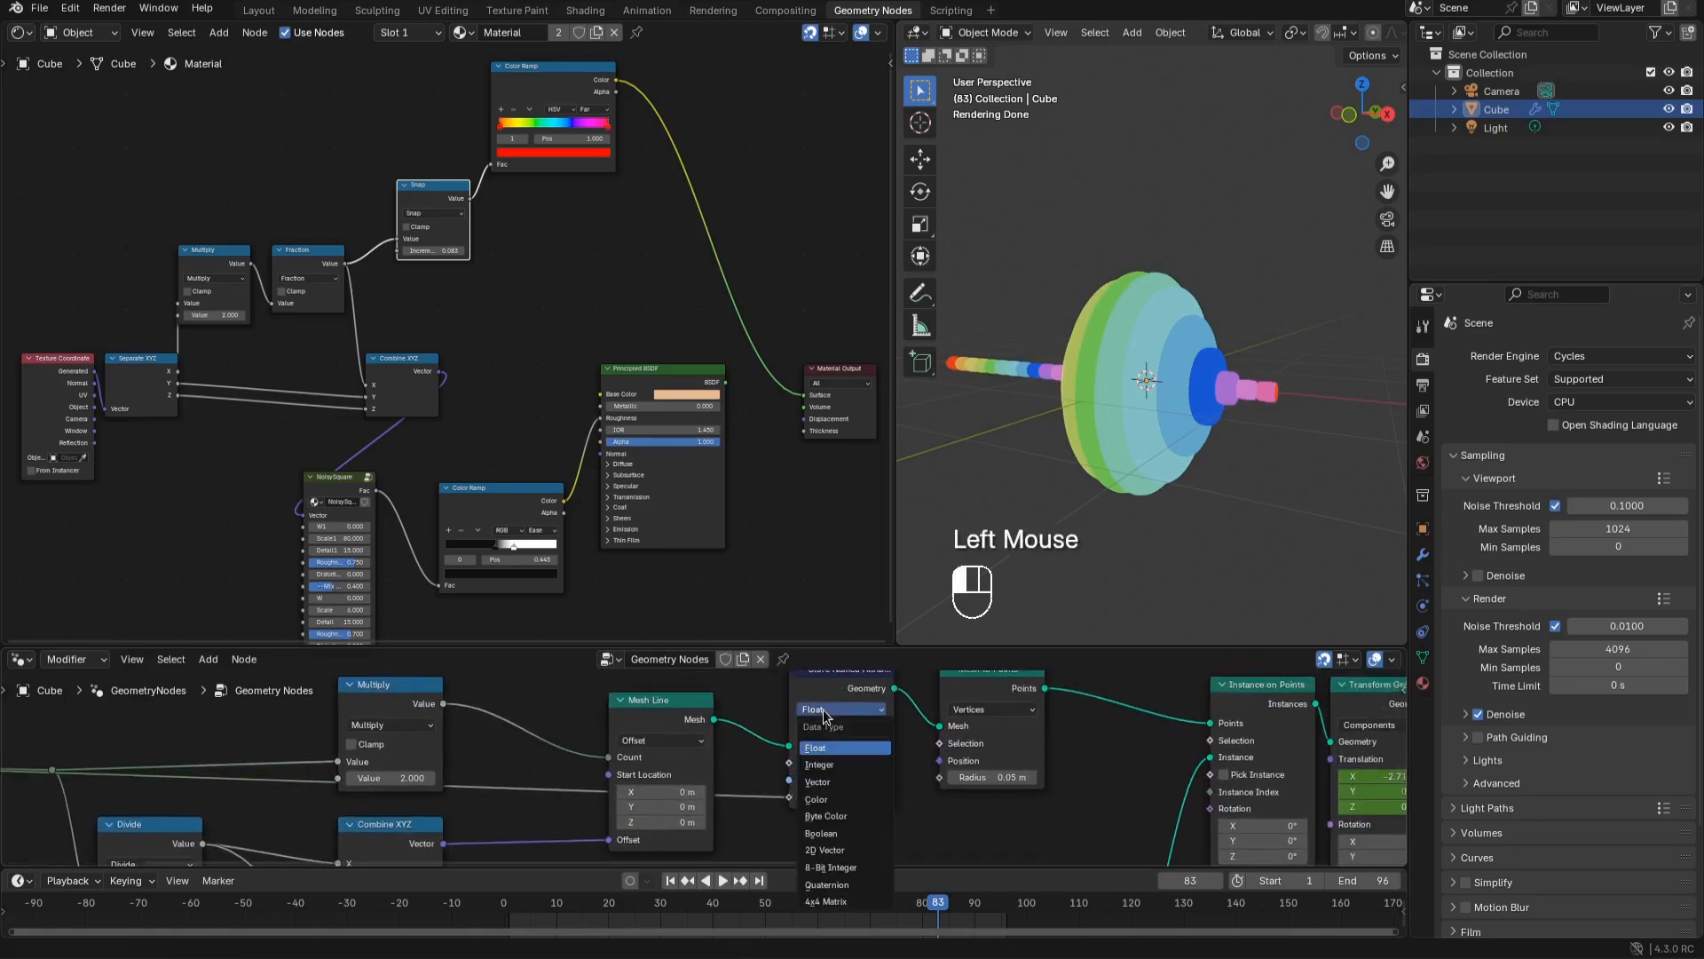
pyautogui.click(825, 765)
# Add an Attribute node named Number to the material and preview its Fac output
pyautogui.hotkey('shift', 'a')
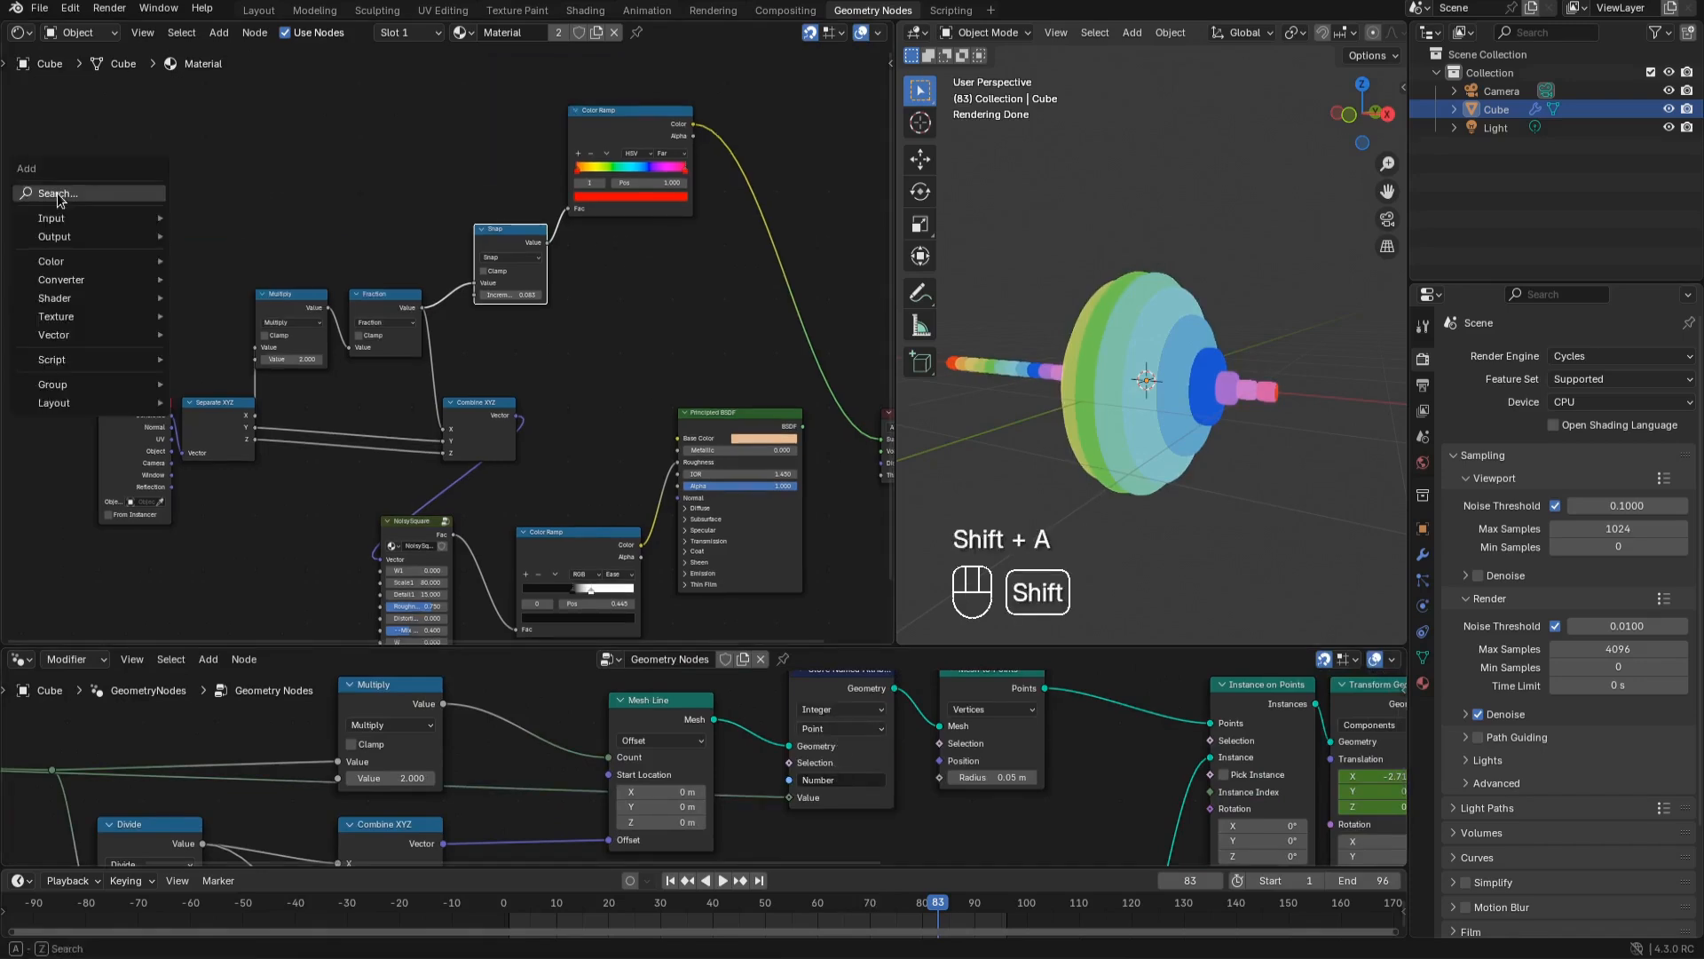
pyautogui.moveTo(50, 218)
pyautogui.click(231, 258)
pyautogui.click(156, 304)
pyautogui.click(851, 774)
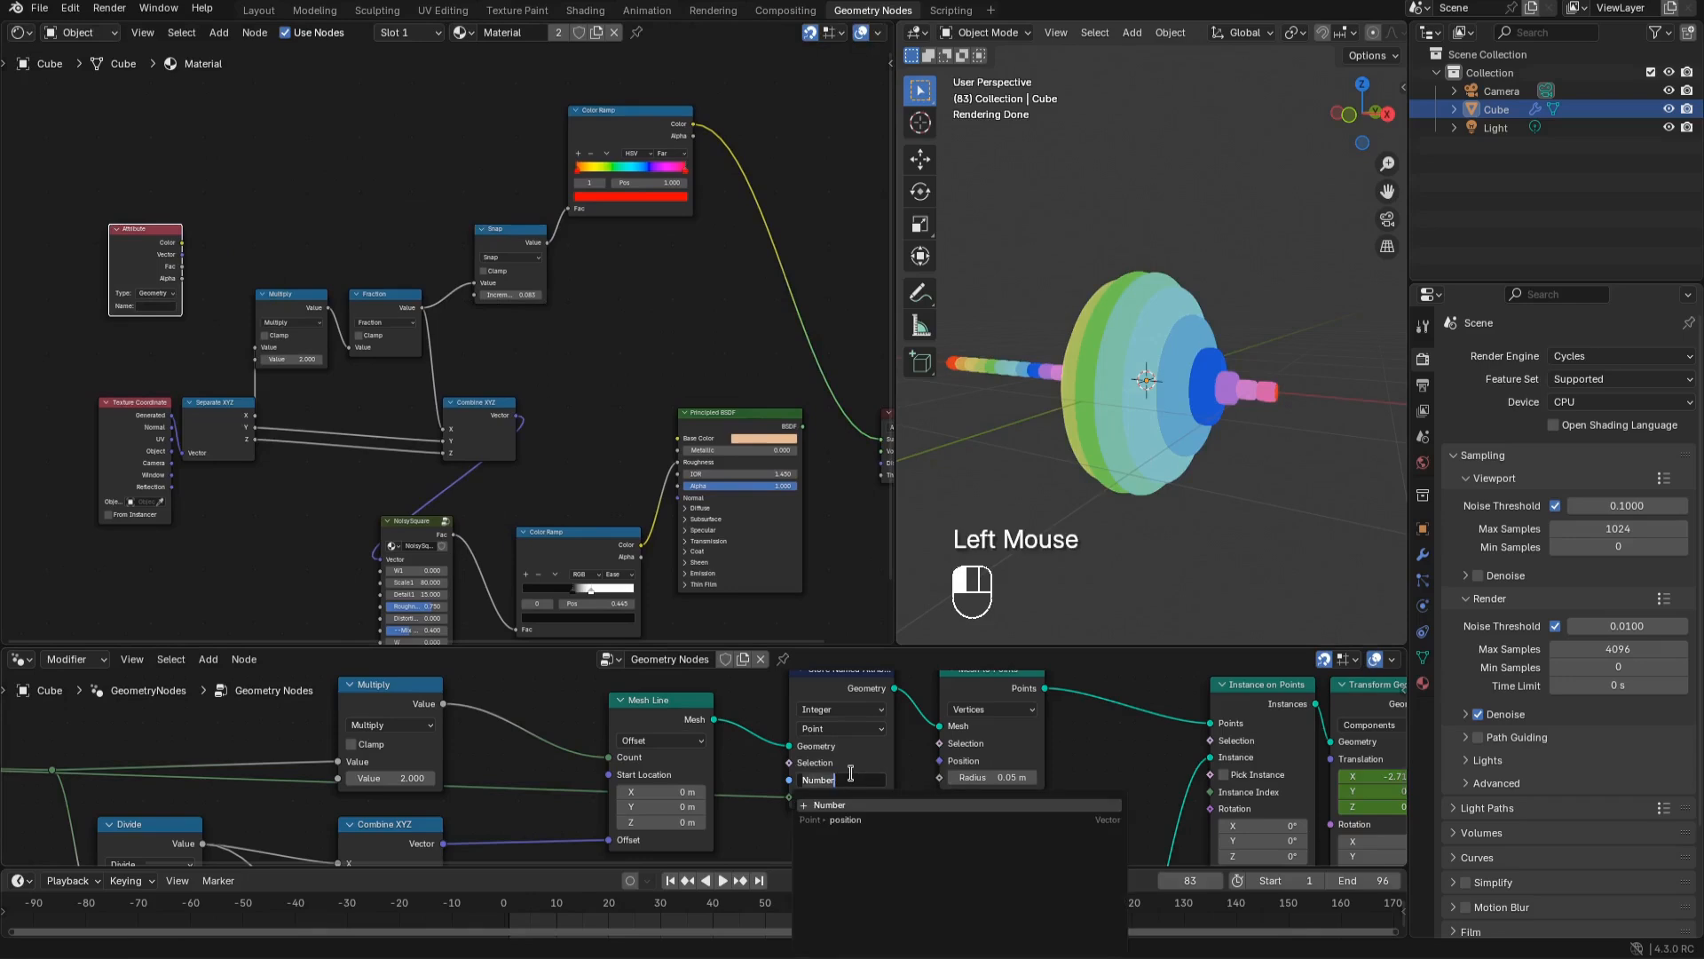
pyautogui.click(159, 306)
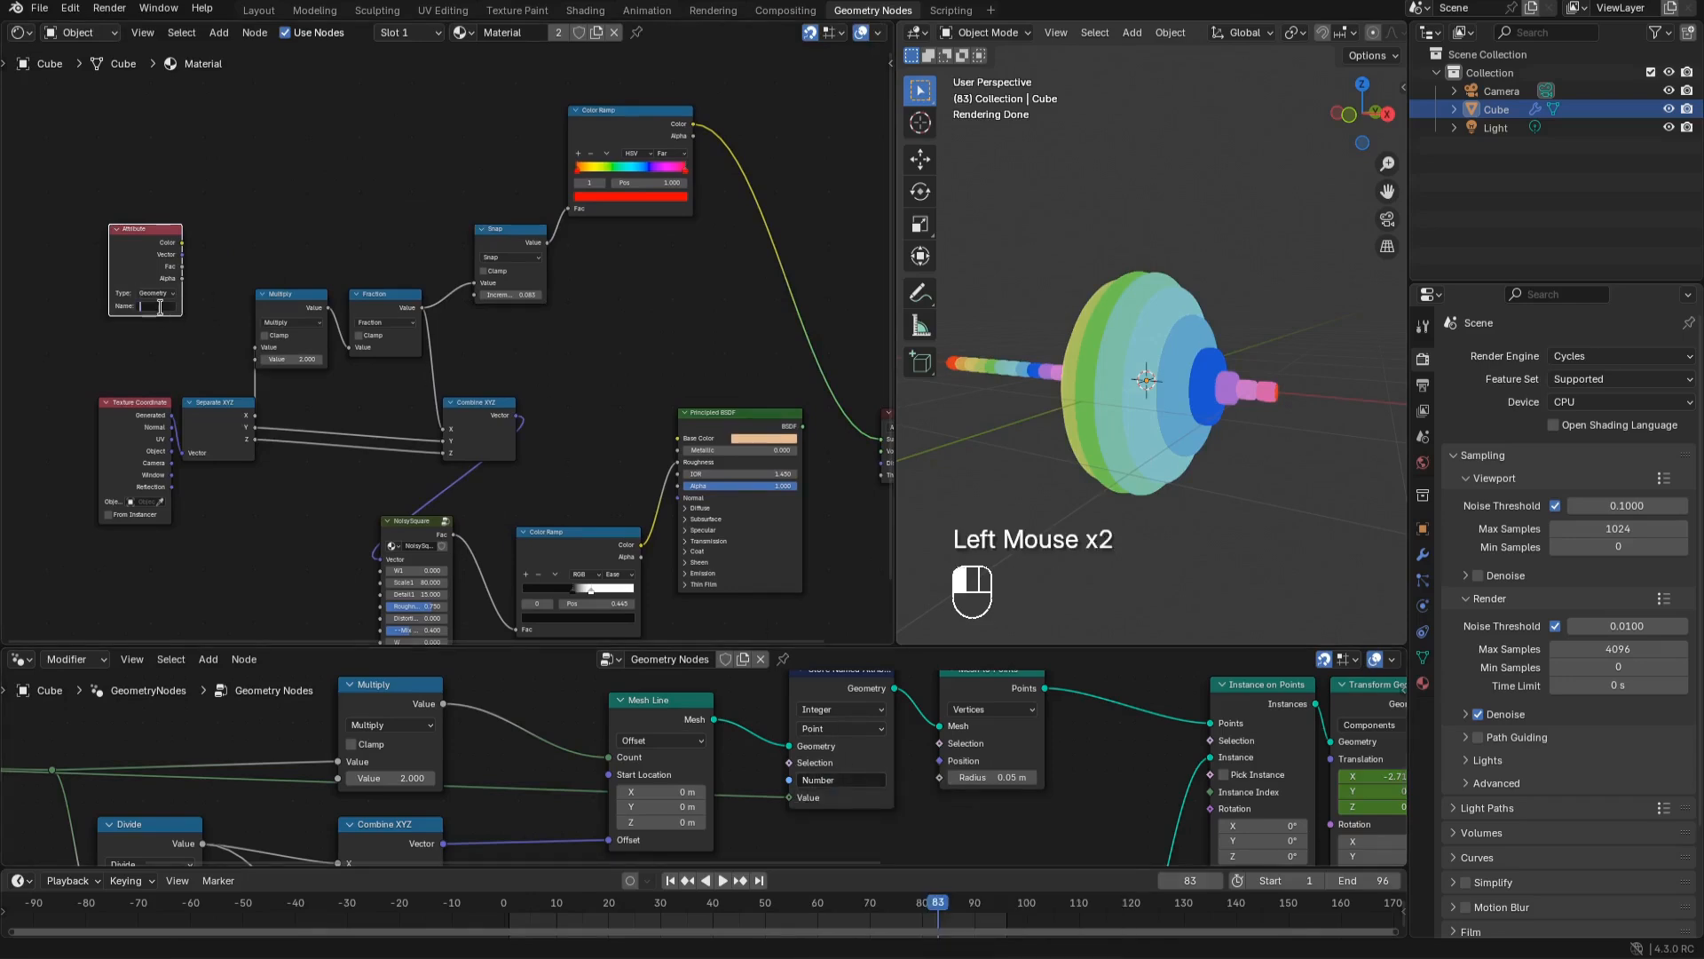
pyautogui.keyDown('ctrl'); pyautogui.keyDown('shift'); pyautogui.click(137, 253); pyautogui.keyUp('shift'); pyautogui.keyUp('ctrl')
pyautogui.keyDown('ctrl'); pyautogui.keyDown('shift'); pyautogui.click(137, 253); pyautogui.keyUp('shift'); pyautogui.keyUp('ctrl')
pyautogui.keyDown('ctrl'); pyautogui.keyDown('shift'); pyautogui.click(136, 253); pyautogui.keyUp('shift'); pyautogui.keyUp('ctrl')
# Duplicate the Snap node as a Divide computing 1.000 over the attribute's Fac, and link it to the Snap increment
pyautogui.hotkey('shift', 'd')
pyautogui.click(334, 169)
pyautogui.click(325, 183)
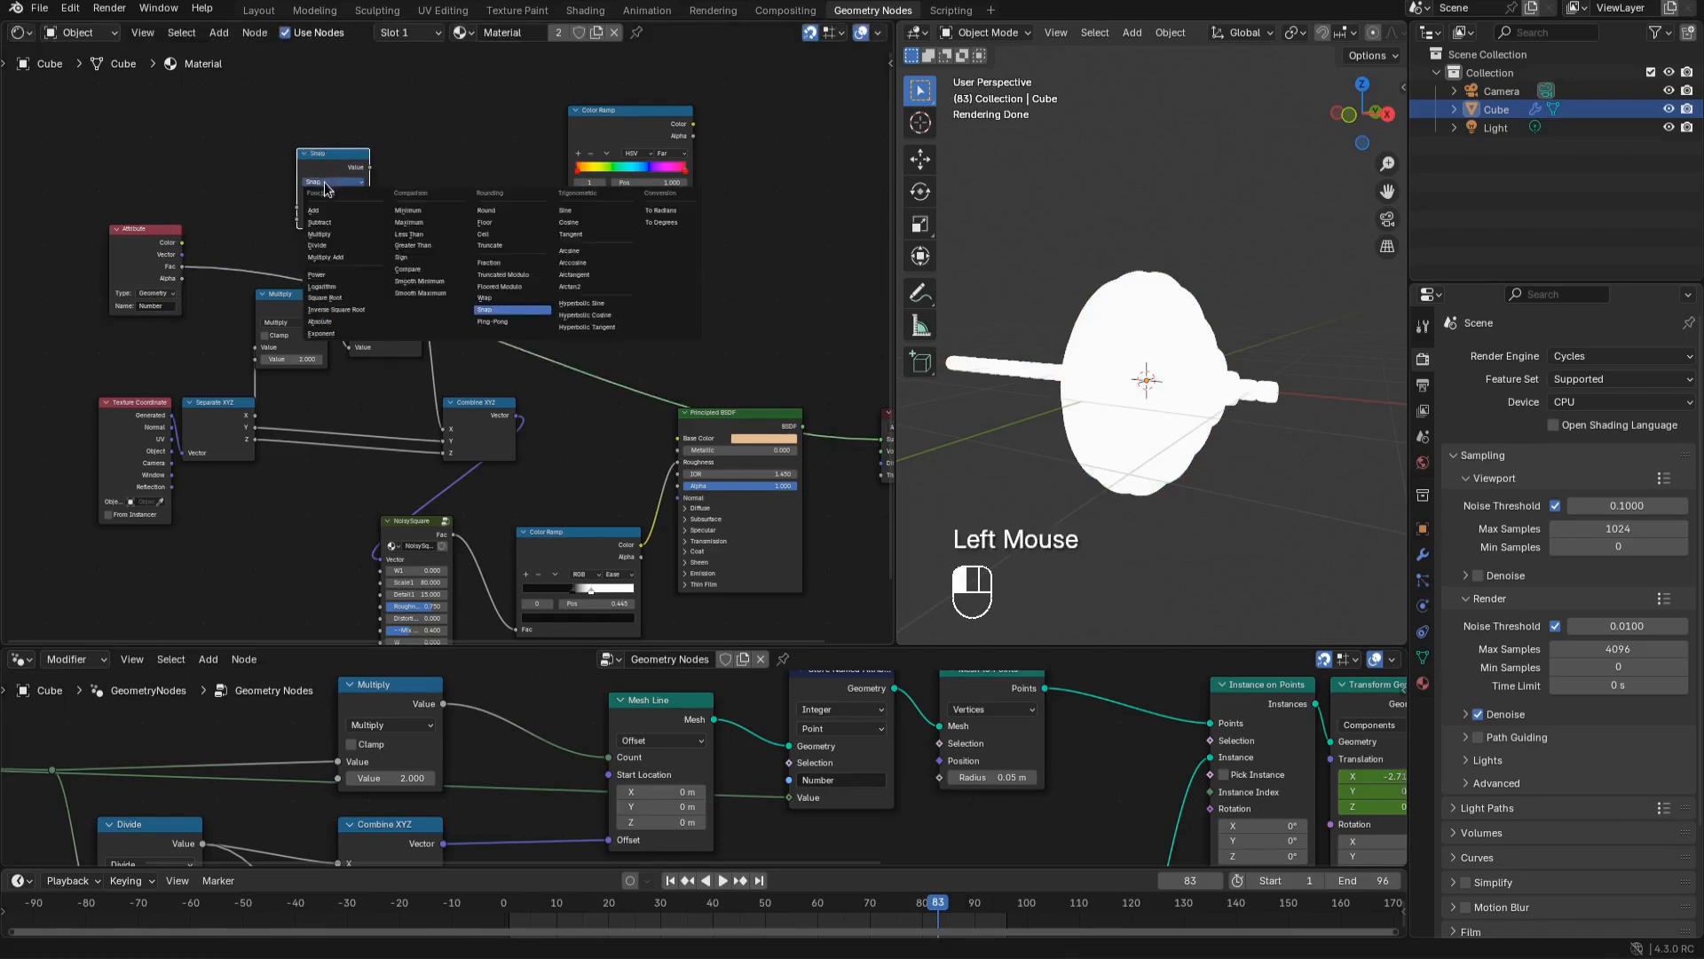
pyautogui.click(325, 247)
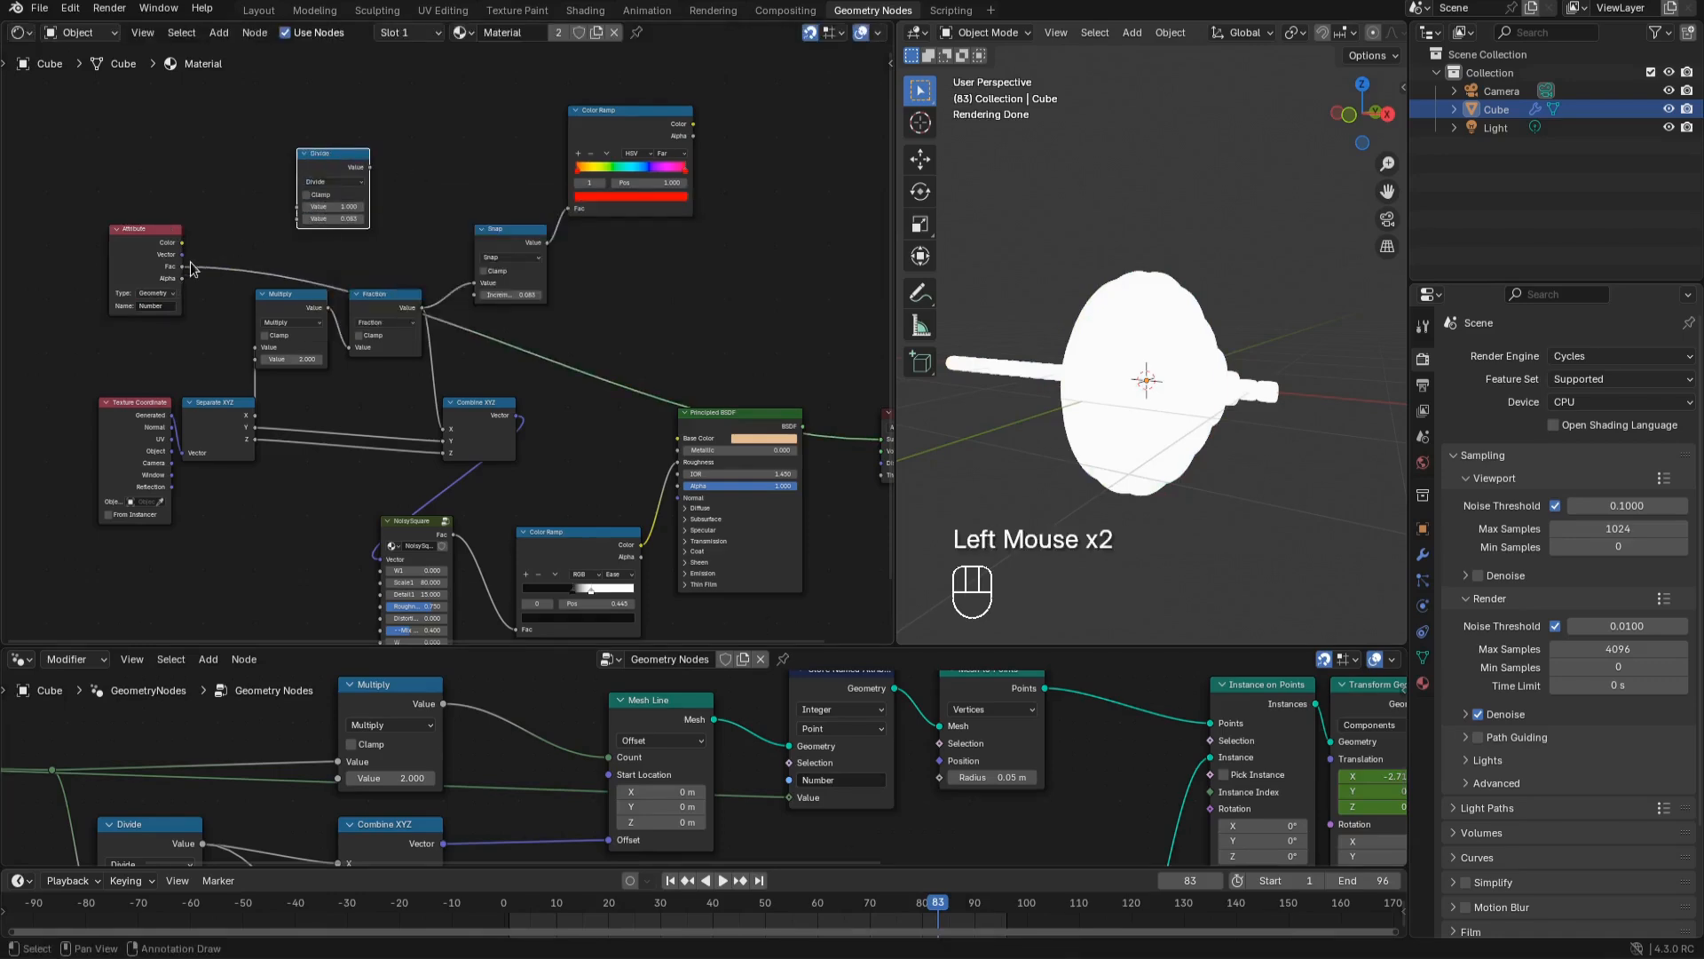
pyautogui.moveTo(183, 271); pyautogui.dragTo(297, 219)
pyautogui.moveTo(359, 170); pyautogui.dragTo(475, 295)
# Connect the rainbow Color Ramp to the Principled BSDF's Base Color, output that shader and move the ramp closer to it
pyautogui.keyDown('ctrl'); pyautogui.keyDown('shift'); pyautogui.click(633, 131); pyautogui.keyUp('shift'); pyautogui.keyUp('ctrl')
pyautogui.moveTo(693, 124)
pyautogui.mouseDown()
pyautogui.moveTo(708, 439)
pyautogui.moveTo(681, 439)
pyautogui.mouseUp()
pyautogui.keyDown('ctrl'); pyautogui.keyDown('shift'); pyautogui.click(732, 424); pyautogui.keyUp('shift'); pyautogui.keyUp('ctrl')
pyautogui.moveTo(634, 114); pyautogui.dragTo(635, 253)
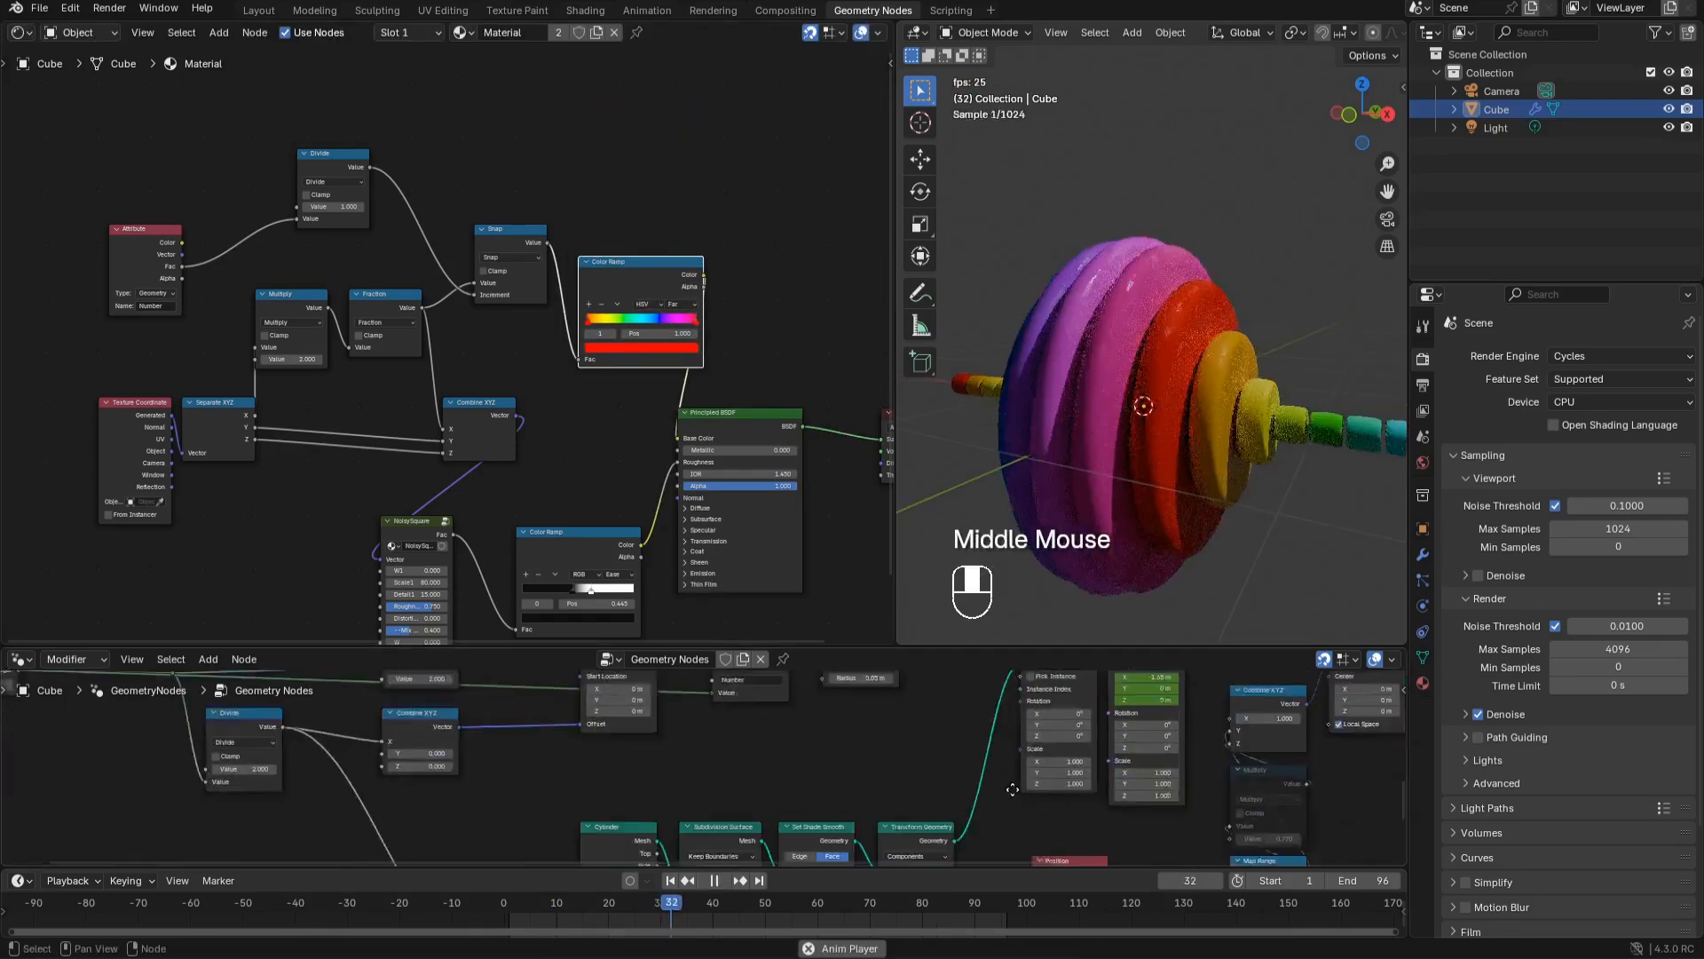
# Set the Map Range node's To Max to 0 in the geometry node tree
pyautogui.moveTo(1030, 848); pyautogui.dragTo(794, 820, button='middle')
pyautogui.scroll(2, 794, 818)
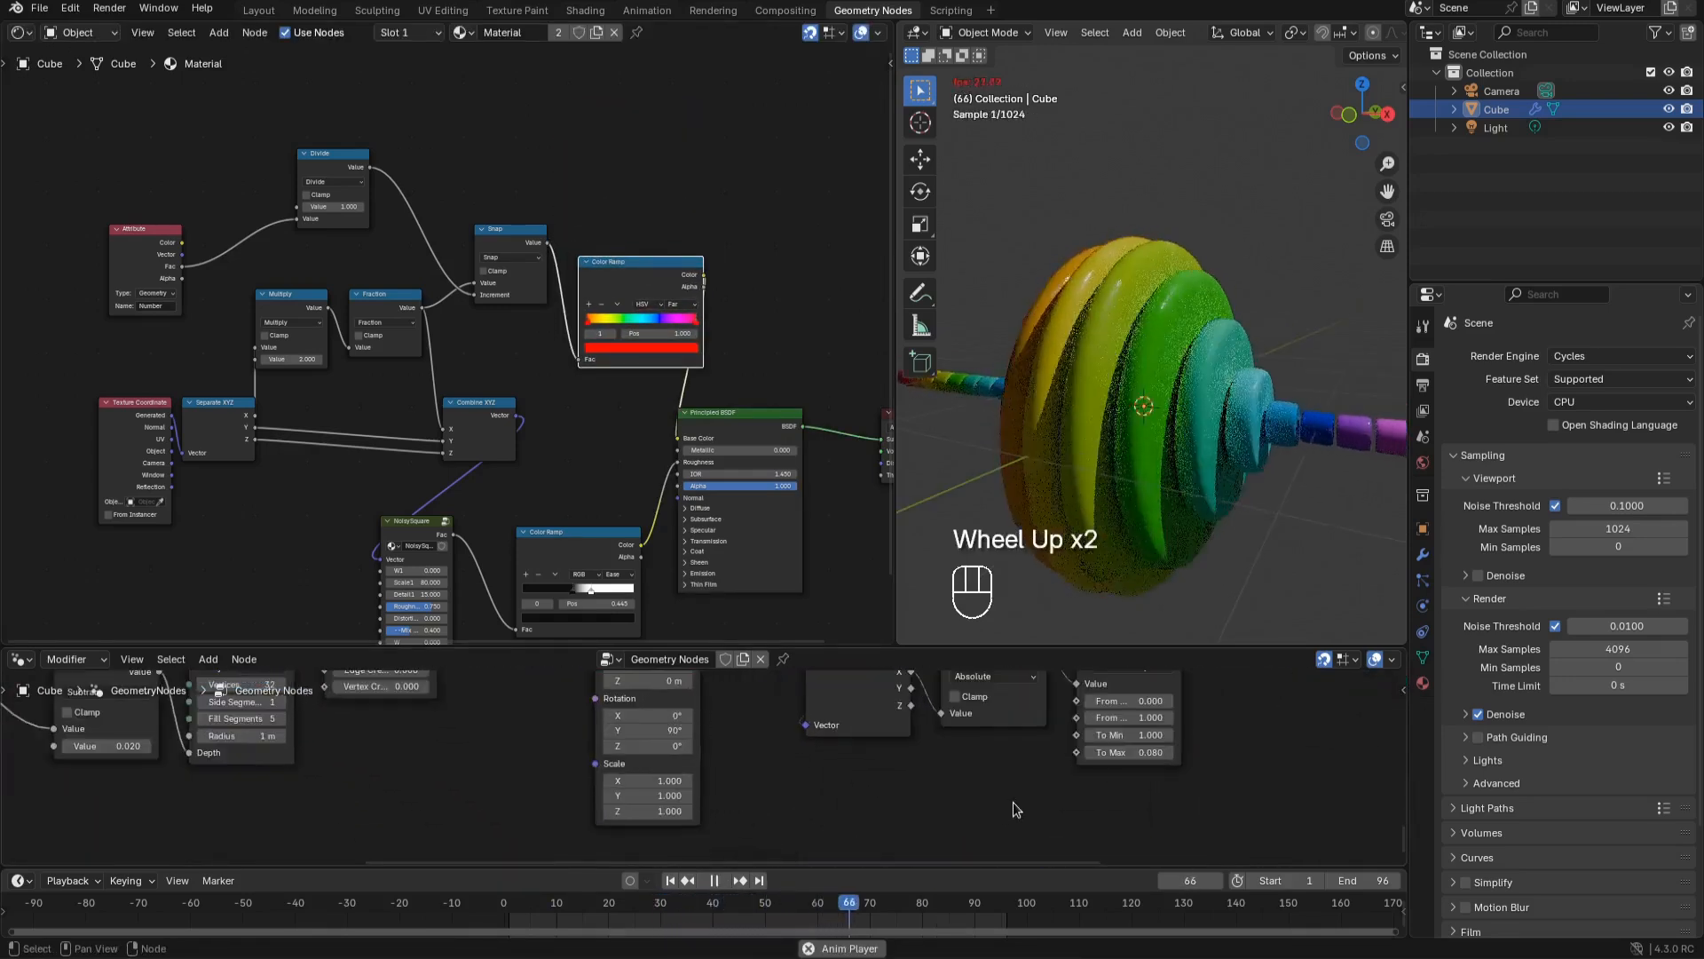
pyautogui.click(1124, 753)
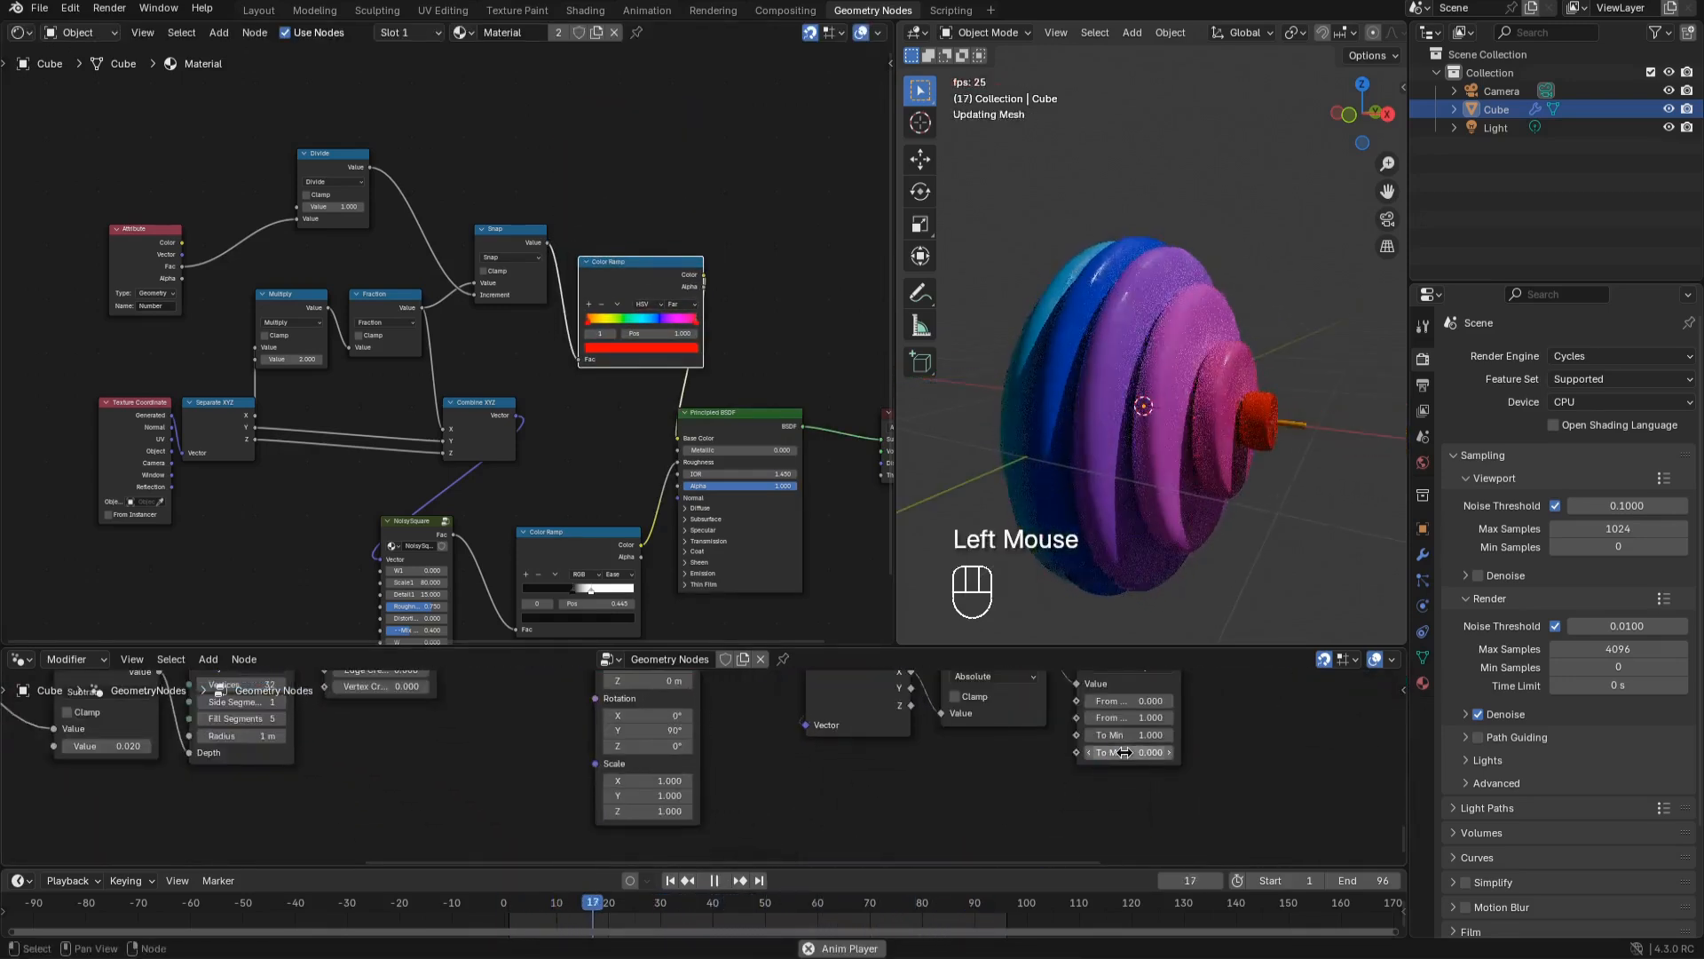
# Reconnect the Instance on Points output to Set Material and inspect the full grid of discs during playback
pyautogui.scroll(-8, 1177, 758)
pyautogui.moveTo(1174, 746); pyautogui.dragTo(804, 845, button='middle')
pyautogui.moveTo(899, 668); pyautogui.dragTo(872, 710, button='middle')
pyautogui.click(1190, 364)
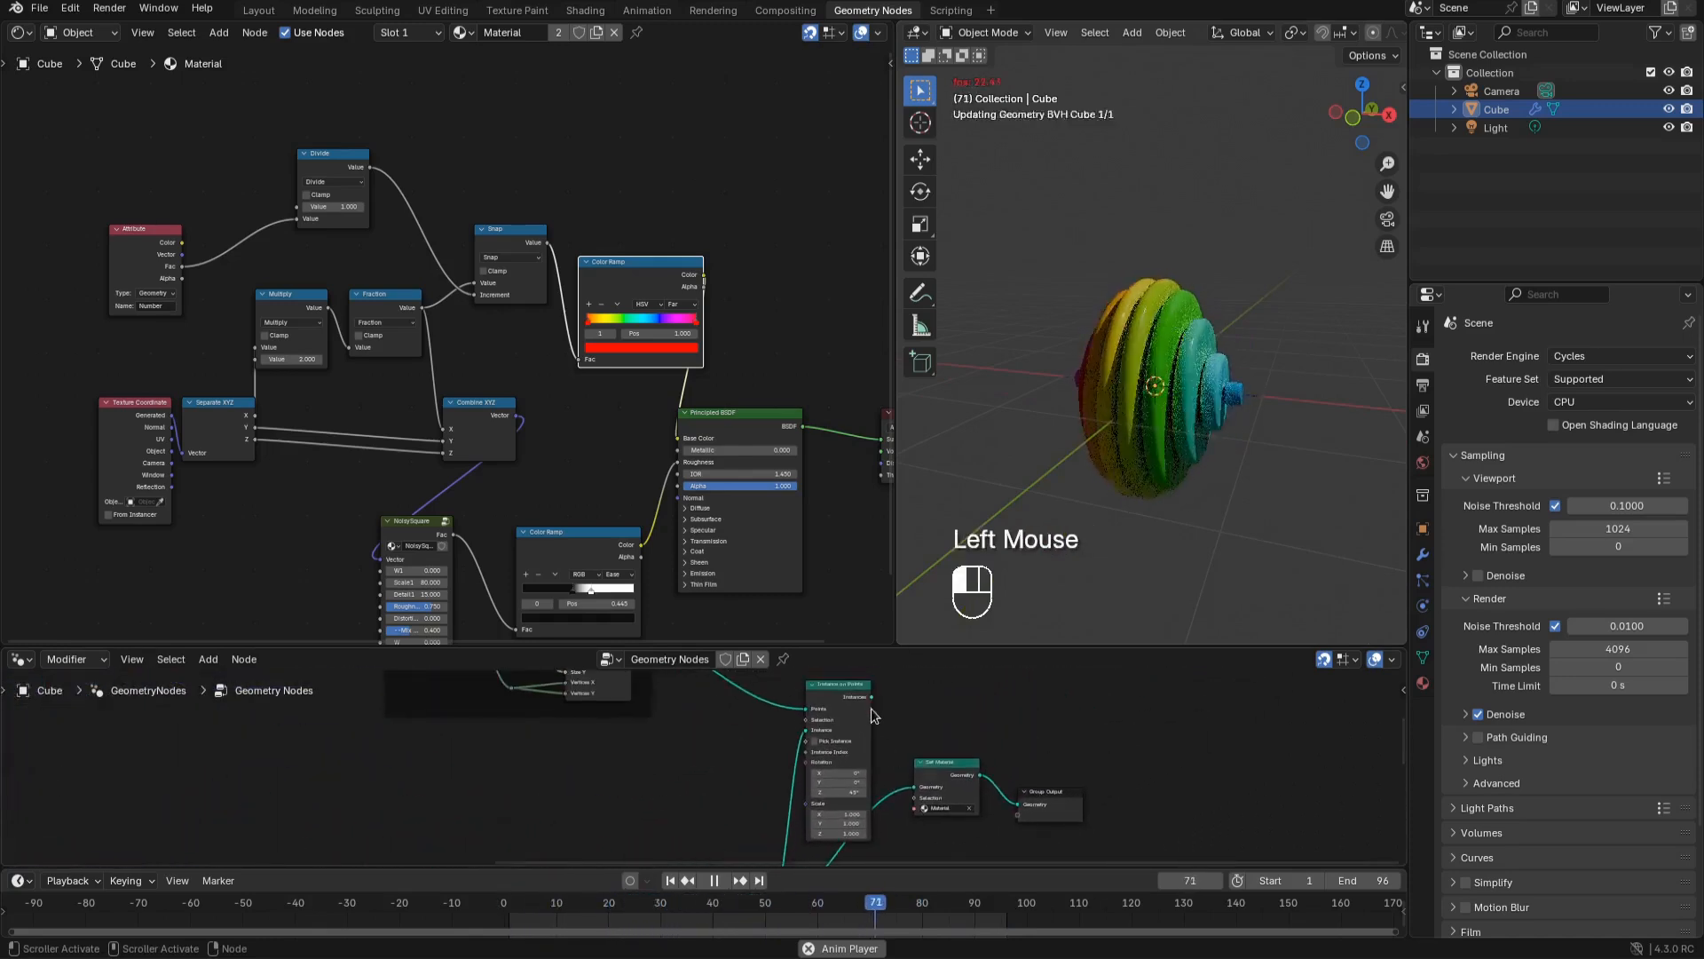
pyautogui.scroll(-5, 1197, 361)
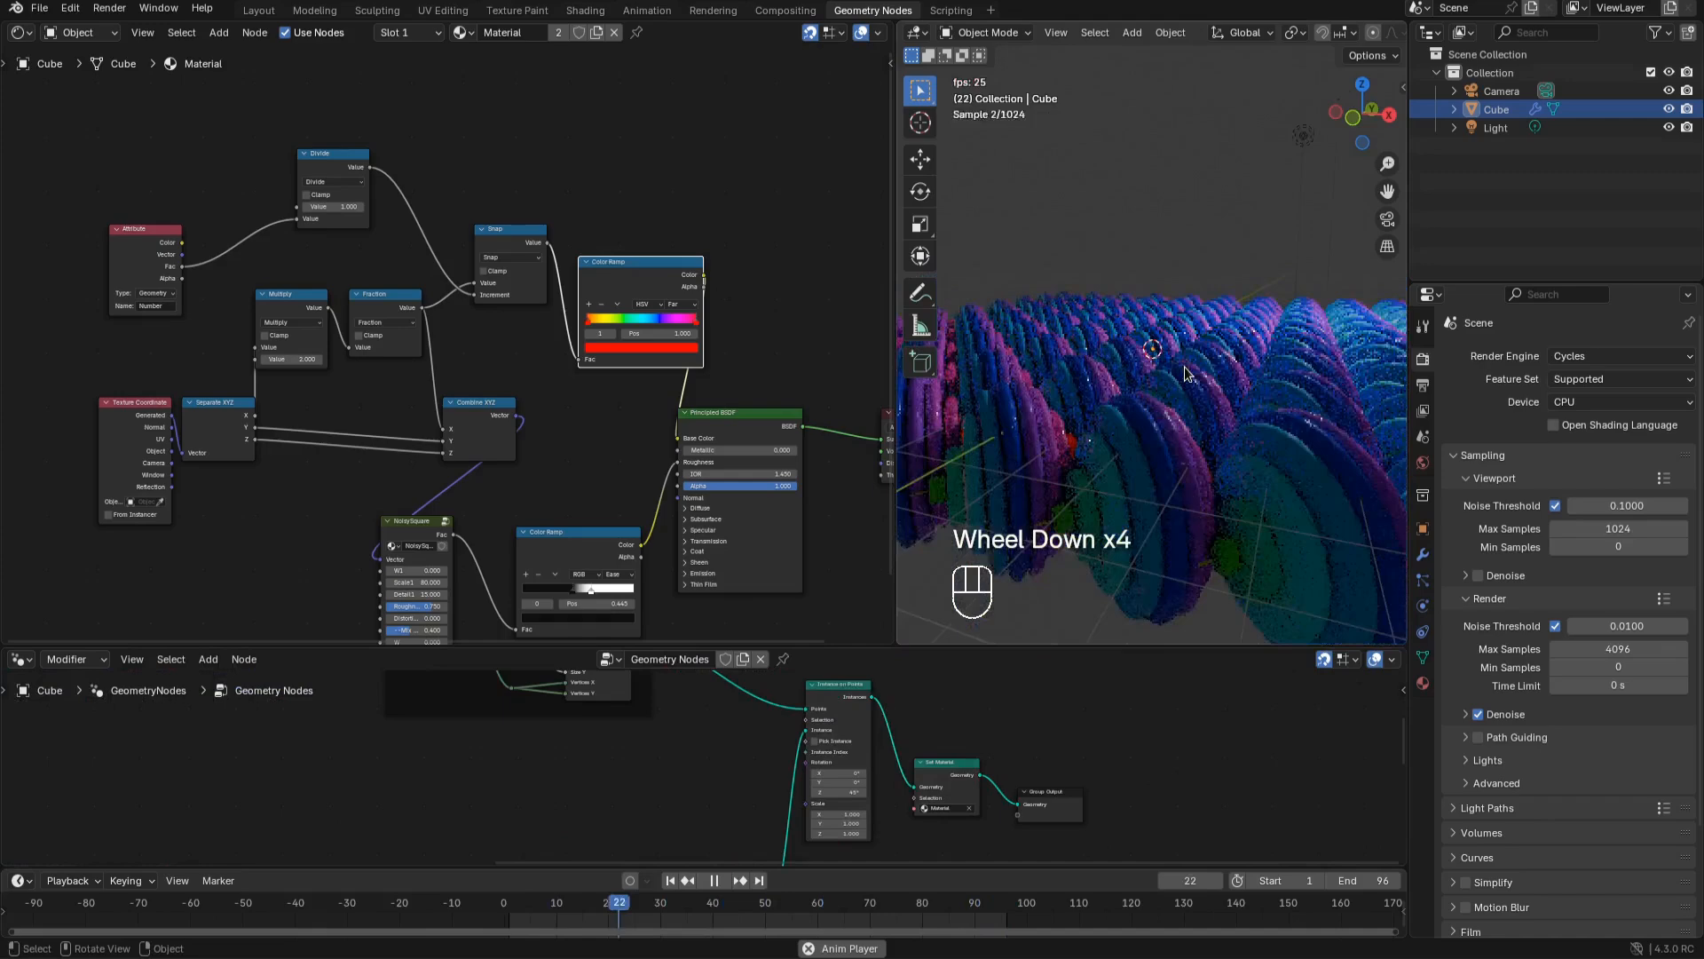
pyautogui.moveTo(1197, 361); pyautogui.dragTo(1156, 428, button='middle')
pyautogui.scroll(3, 1154, 427)
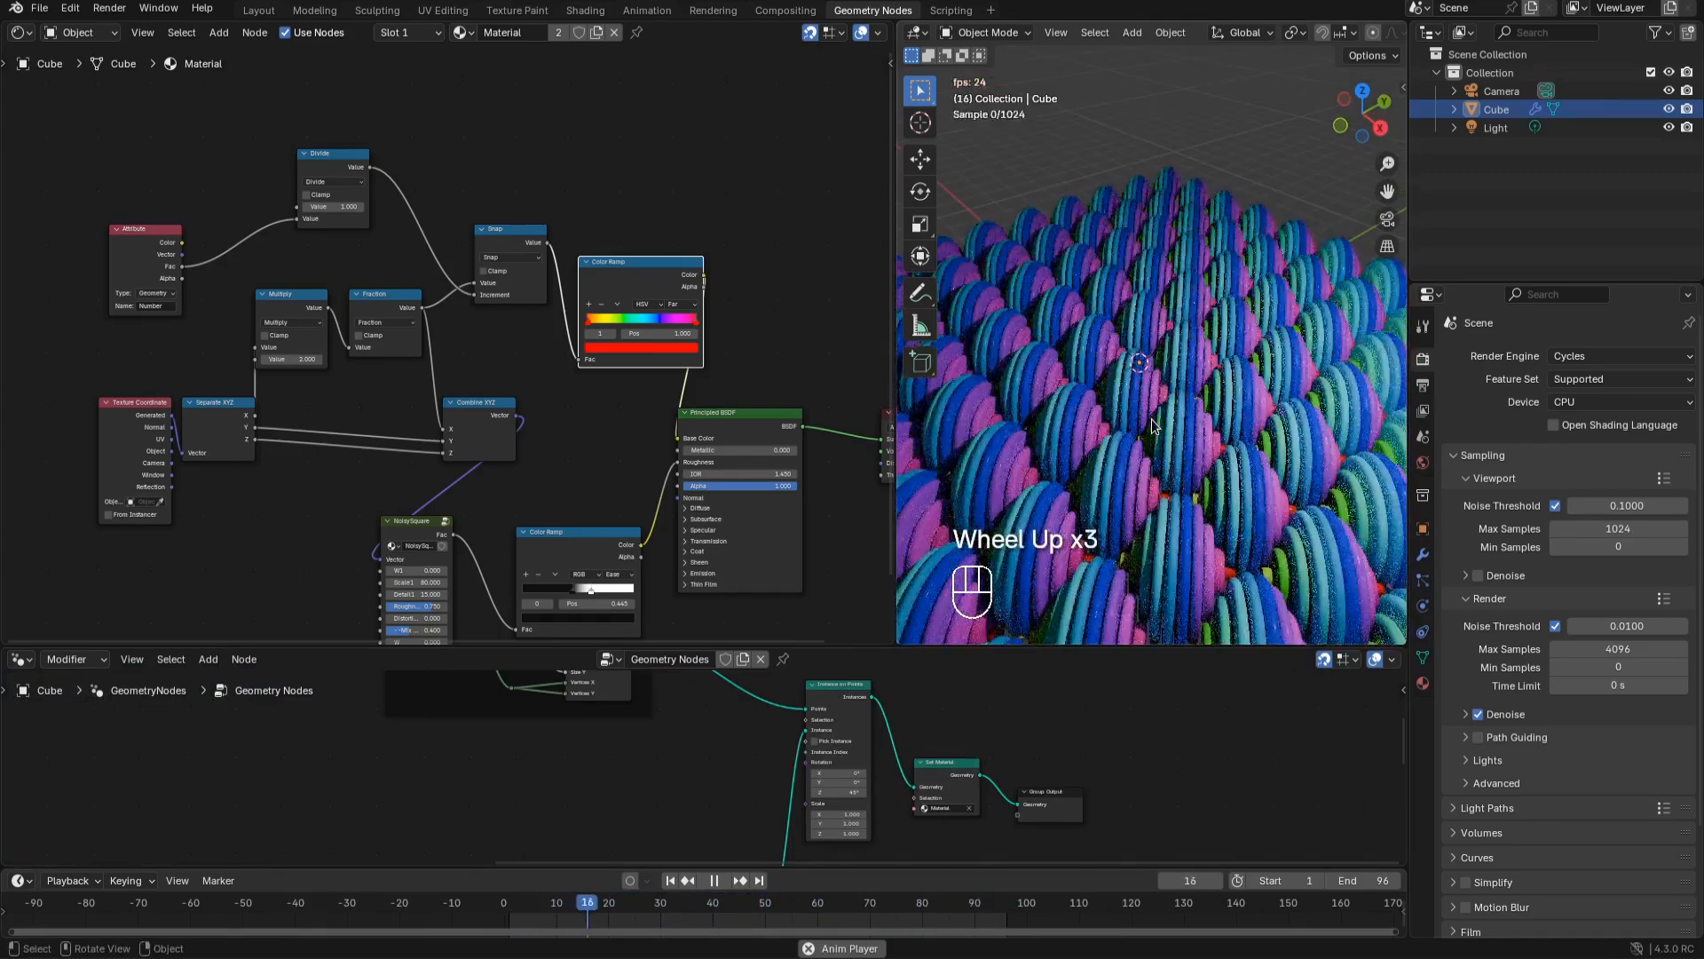
pyautogui.press('space')
# Duplicate the rainbow Color Ramp with its Snap input link, give the copy a blue gradient, and connect it to the Principled BSDF's Base Color
pyautogui.hotkey('shift', 'ctrl', 'd')
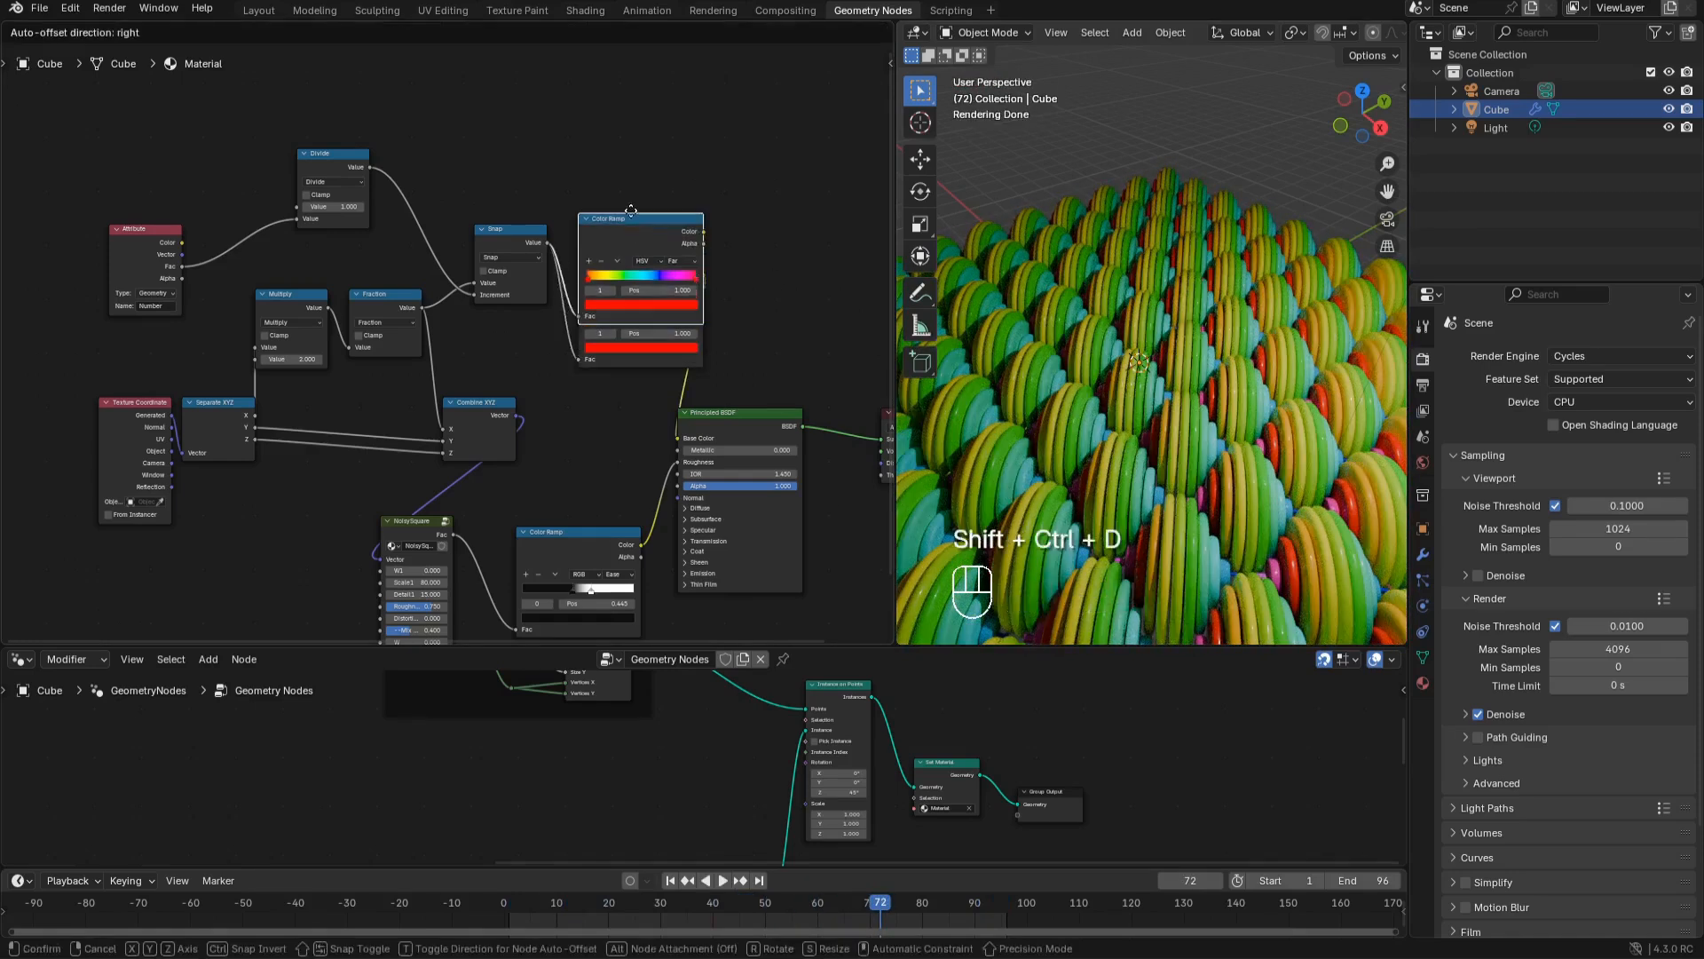
pyautogui.scroll(1, 658, 164)
pyautogui.click(659, 164)
pyautogui.click(626, 191)
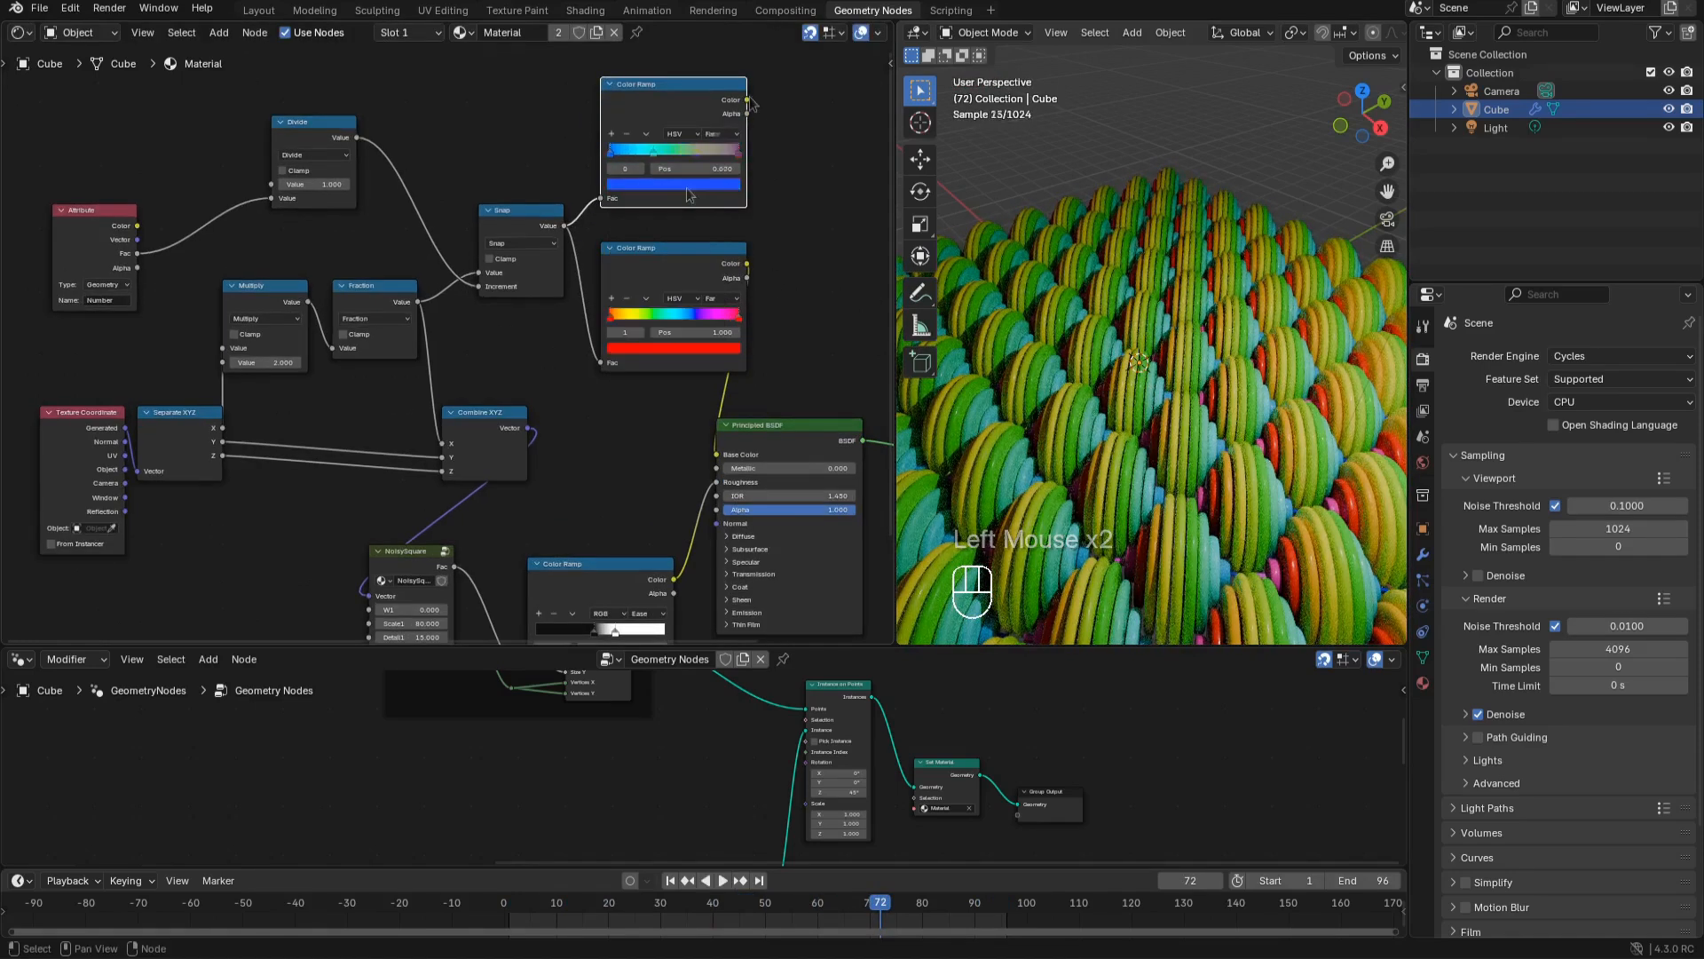
pyautogui.moveTo(746, 99); pyautogui.dragTo(733, 449)
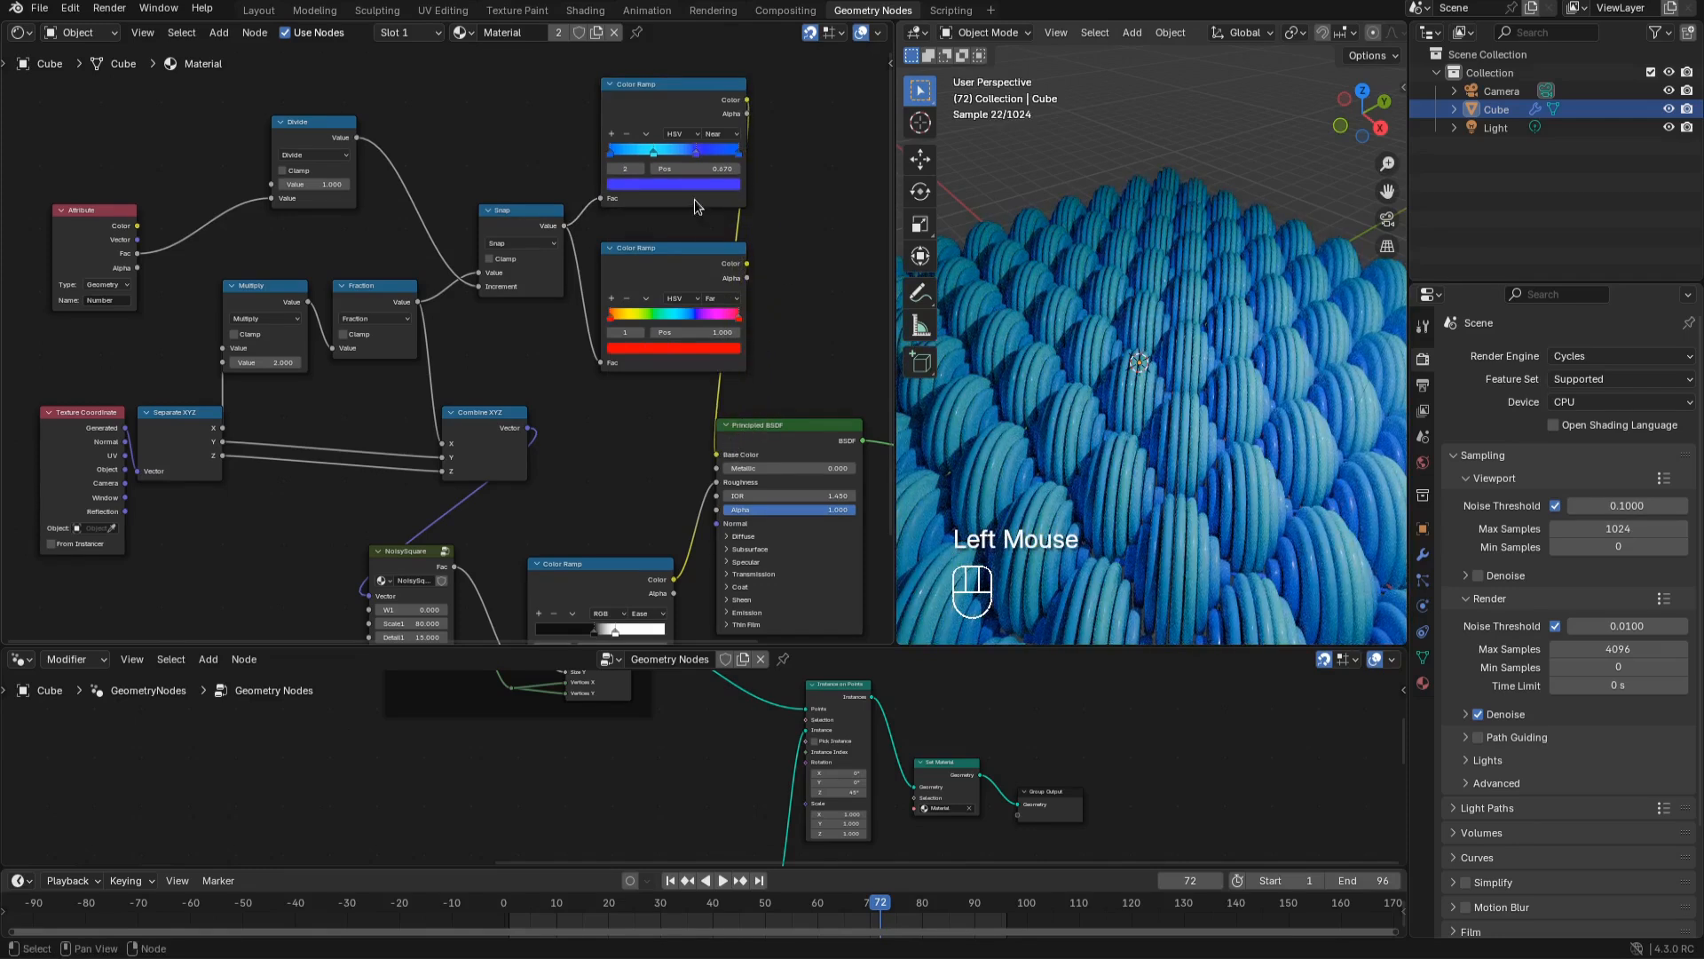
# Move the blue Color Ramp's purple stop to position 0.857 while checking the disc colors during playback
pyautogui.press('space')
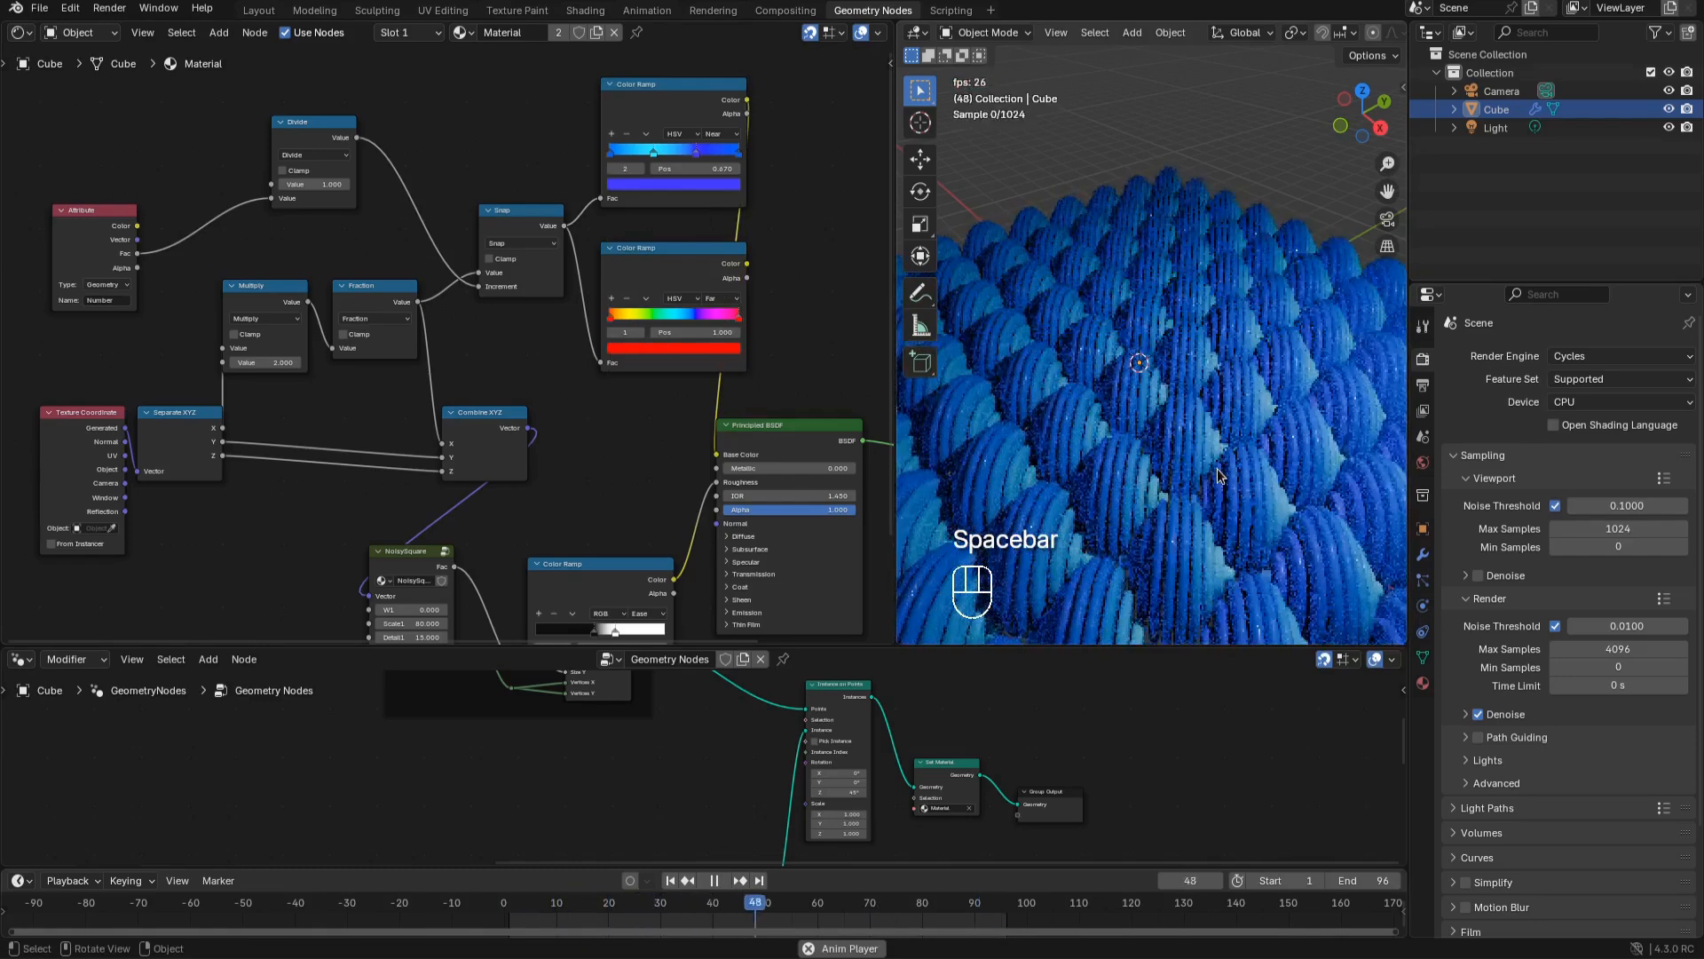
pyautogui.moveTo(696, 151); pyautogui.dragTo(721, 157)
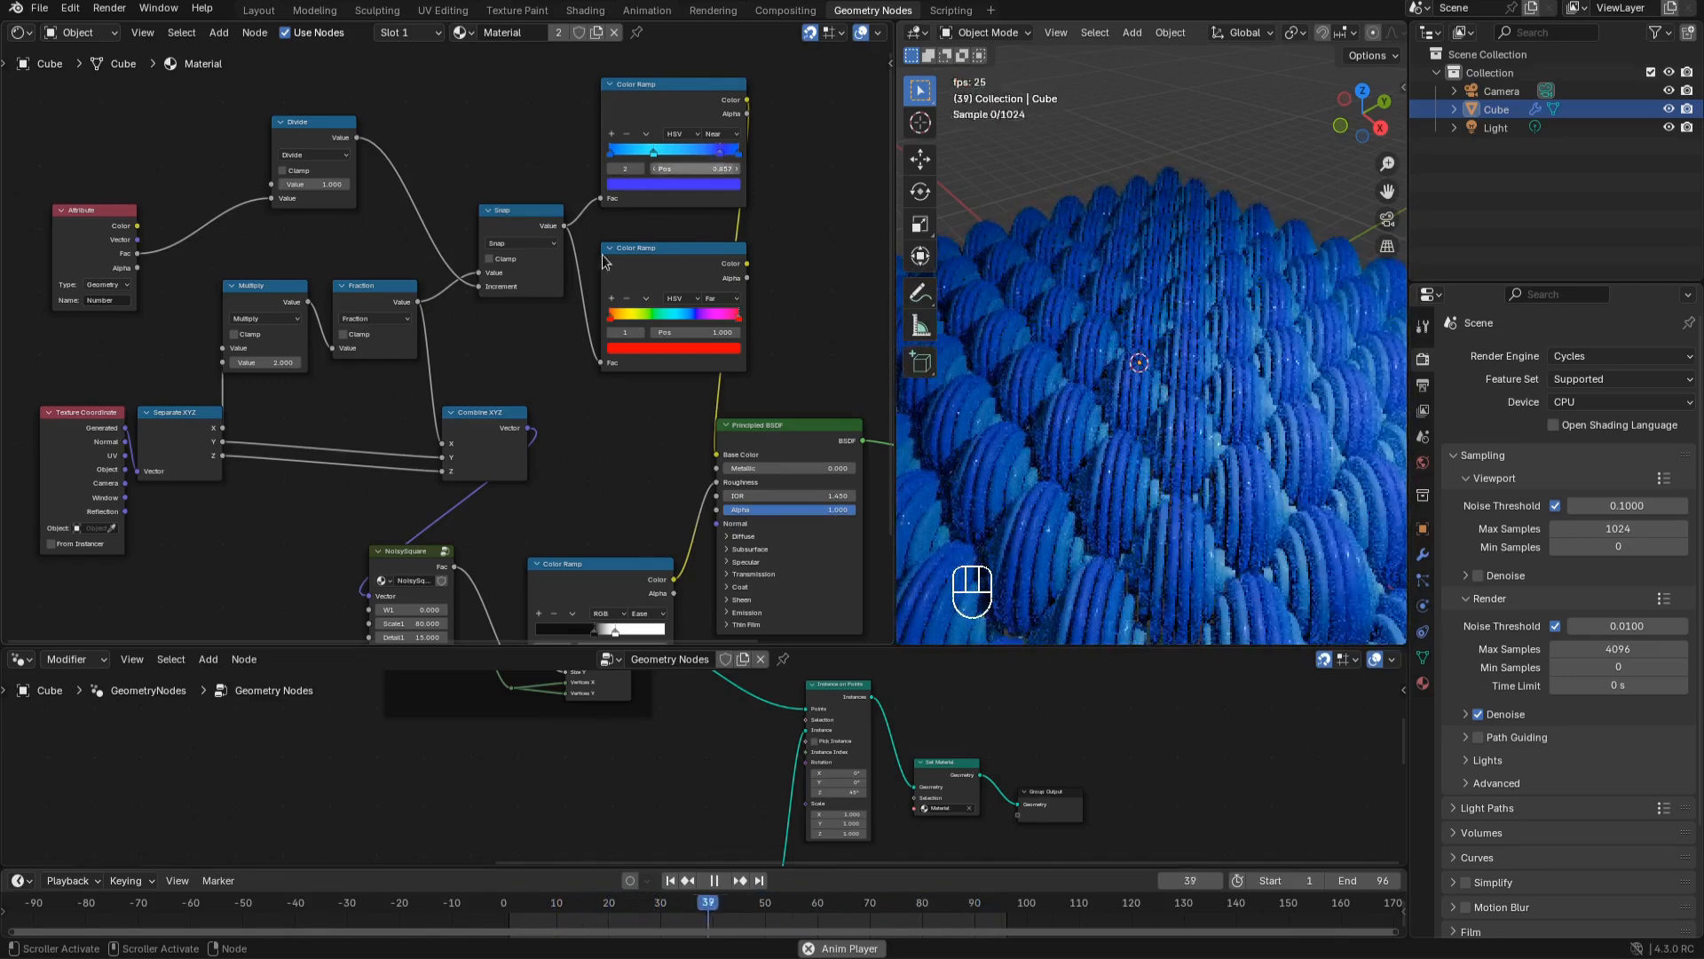
pyautogui.press('space')
# Increase the Integer node's disc count in the geometry node tree and inspect the denser stacks during playback
pyautogui.moveTo(338, 702); pyautogui.dragTo(393, 759, button='middle')
pyautogui.scroll(4, 393, 759)
pyautogui.click(218, 709)
pyautogui.write('2')
pyautogui.press('Return')
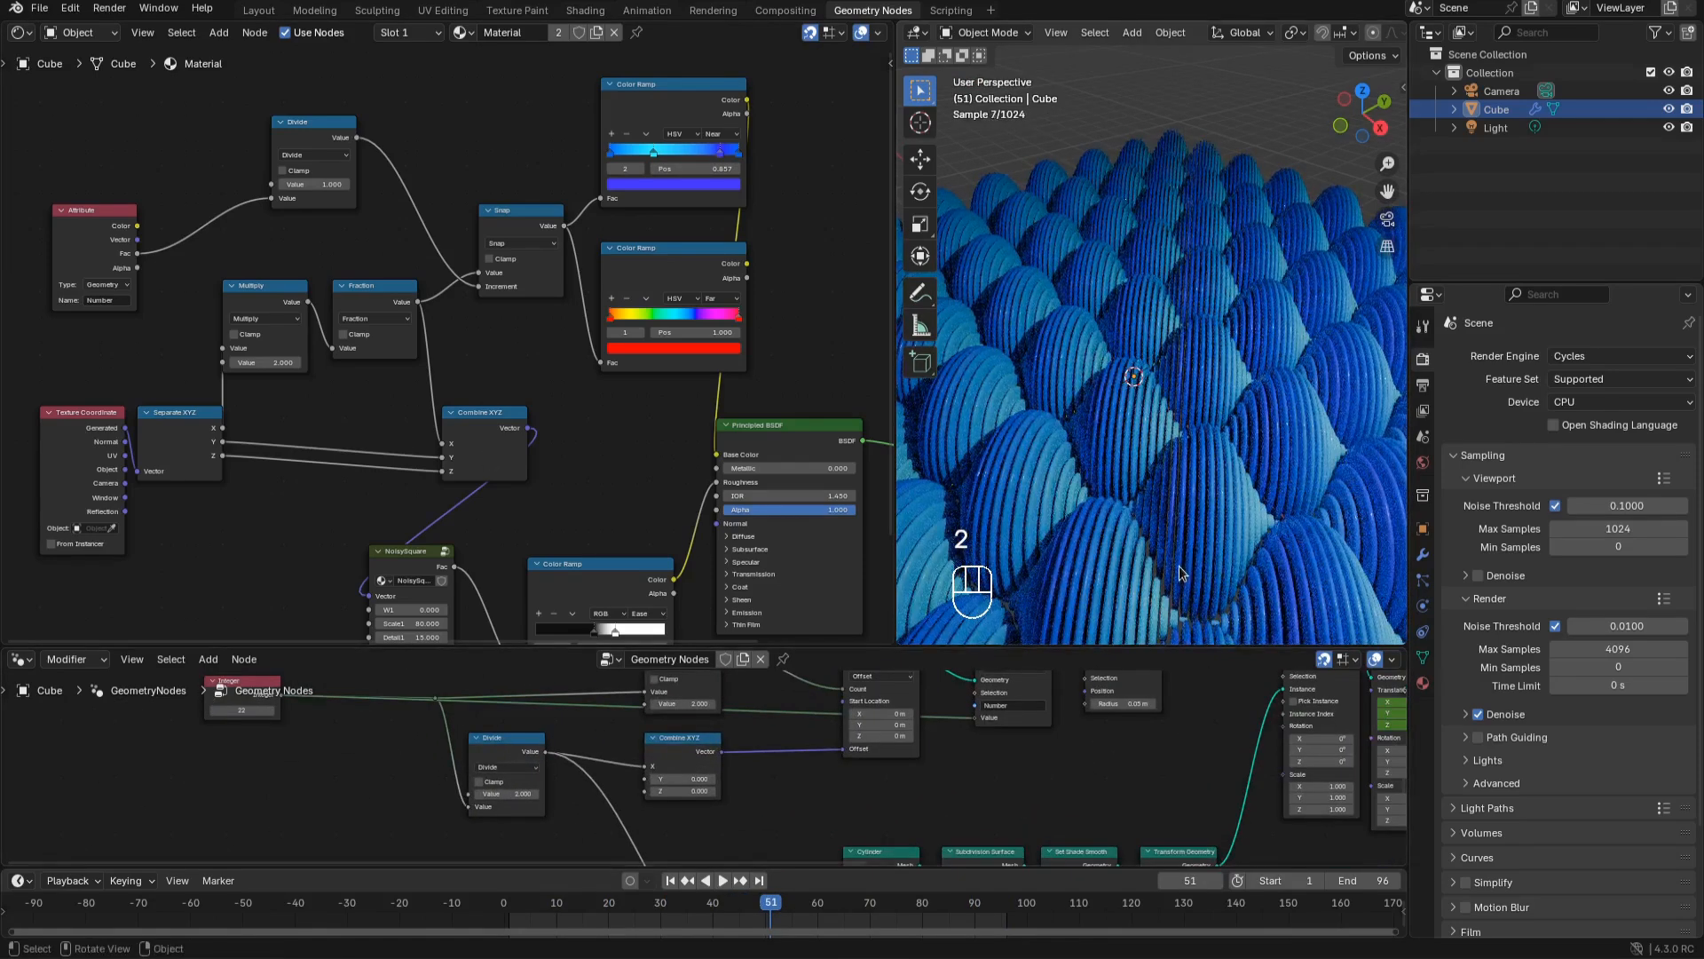
pyautogui.scroll(2, 1178, 571)
pyautogui.moveTo(1179, 572); pyautogui.dragTo(1237, 400, button='middle')
pyautogui.scroll(-2, 1198, 443)
pyautogui.press('space')
# Reduce the Integer node's disc count to only a few and raise it stepwise to 4 during playback
pyautogui.click(270, 709)
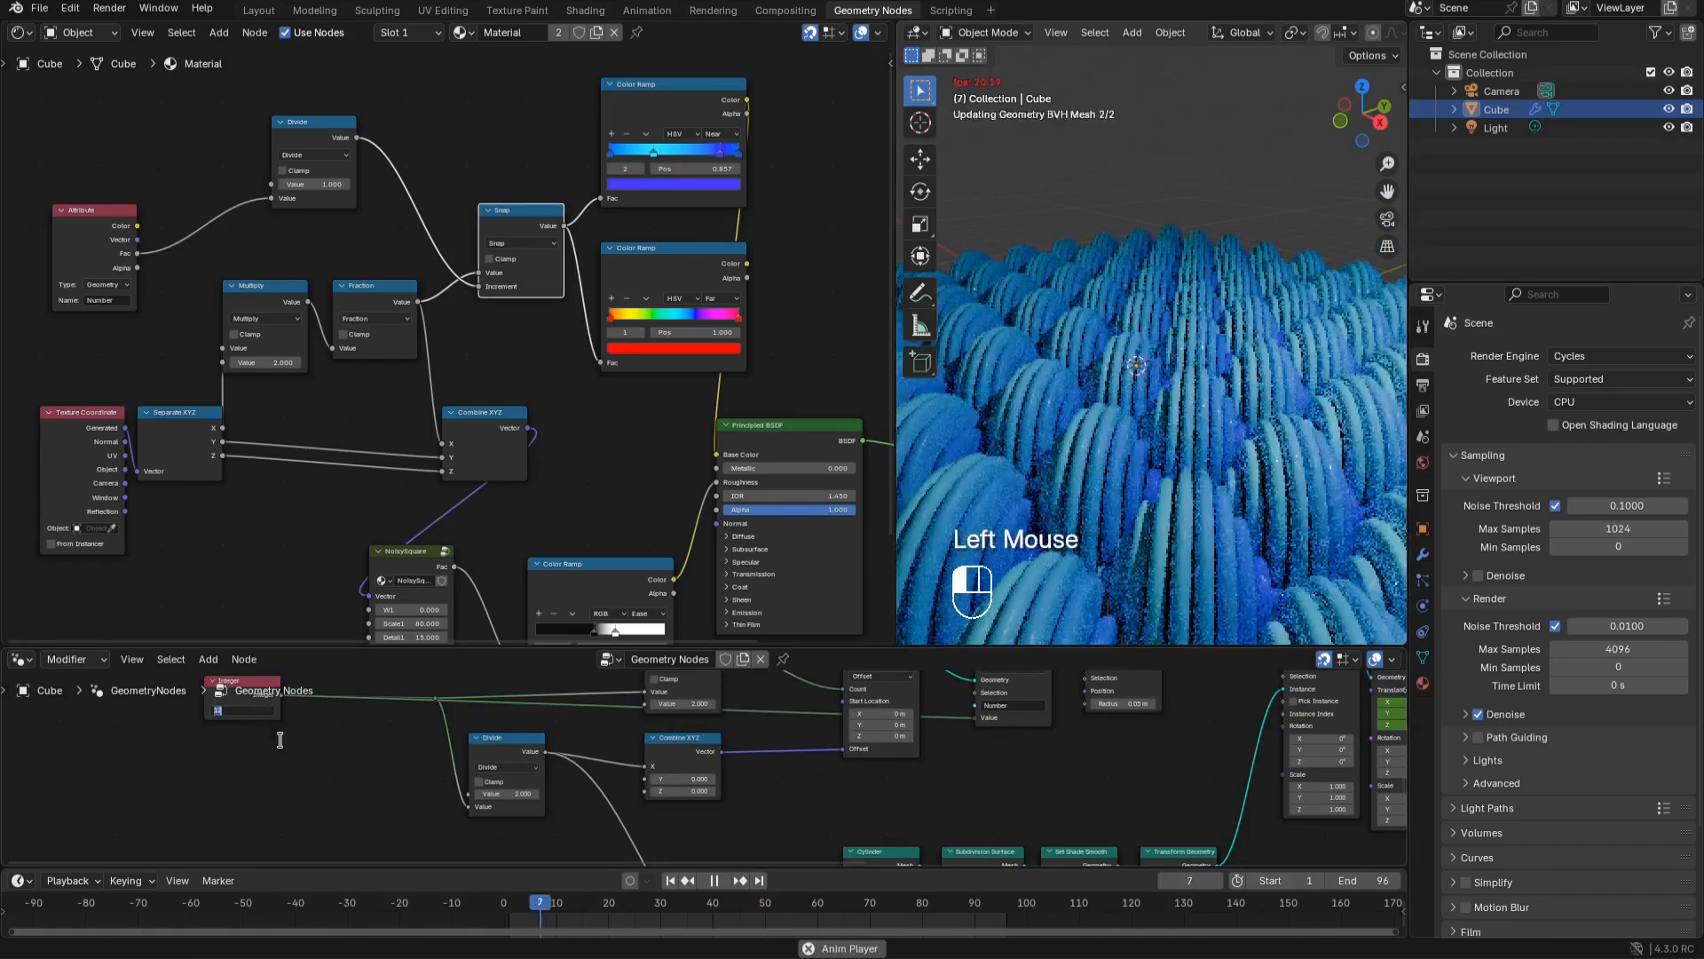
pyautogui.click(270, 709)
pyautogui.click(270, 709)
pyautogui.click(270, 709)
pyautogui.click(269, 709)
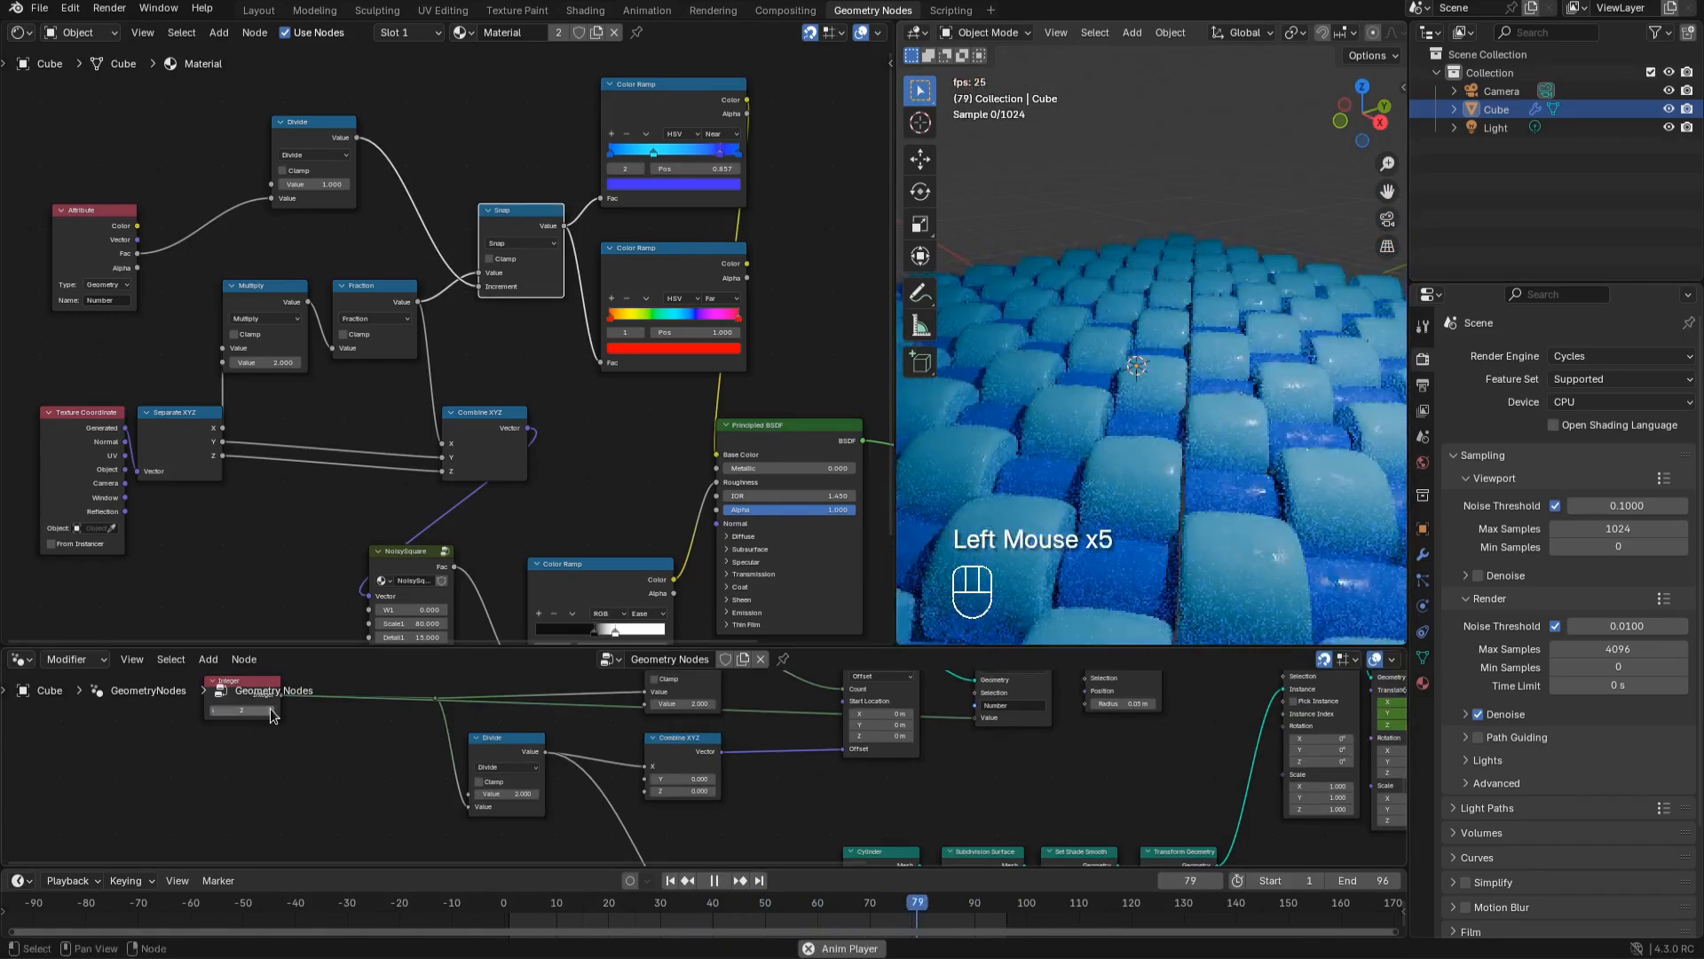
pyautogui.click(270, 708)
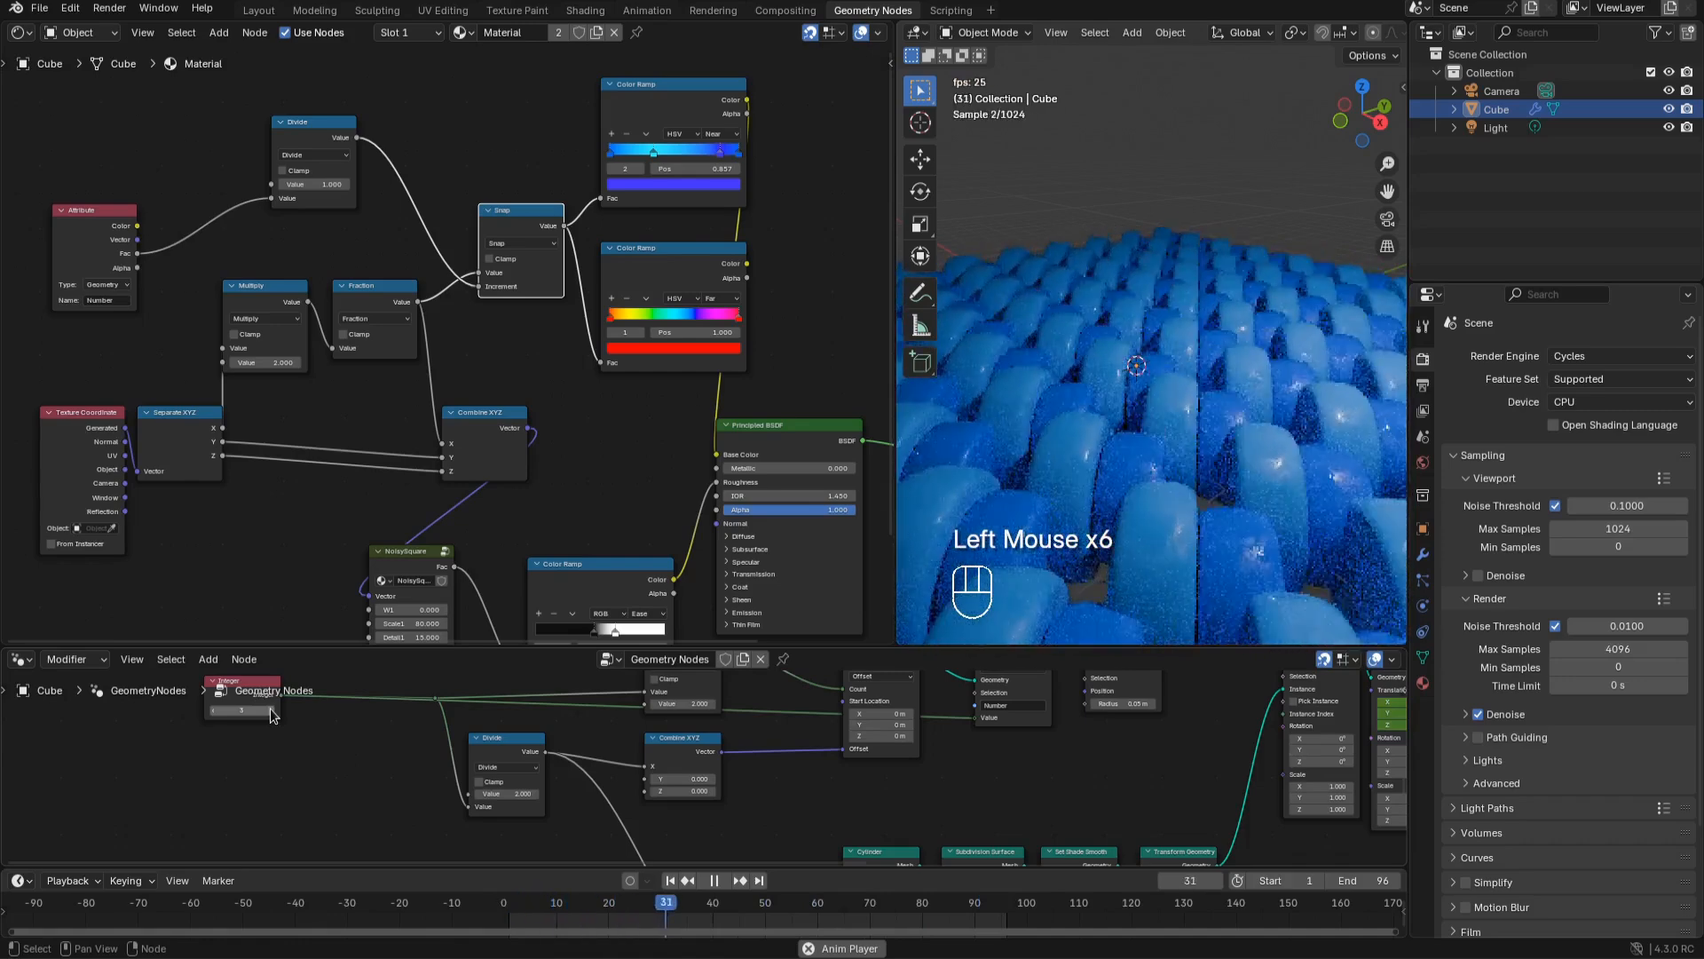
pyautogui.click(270, 709)
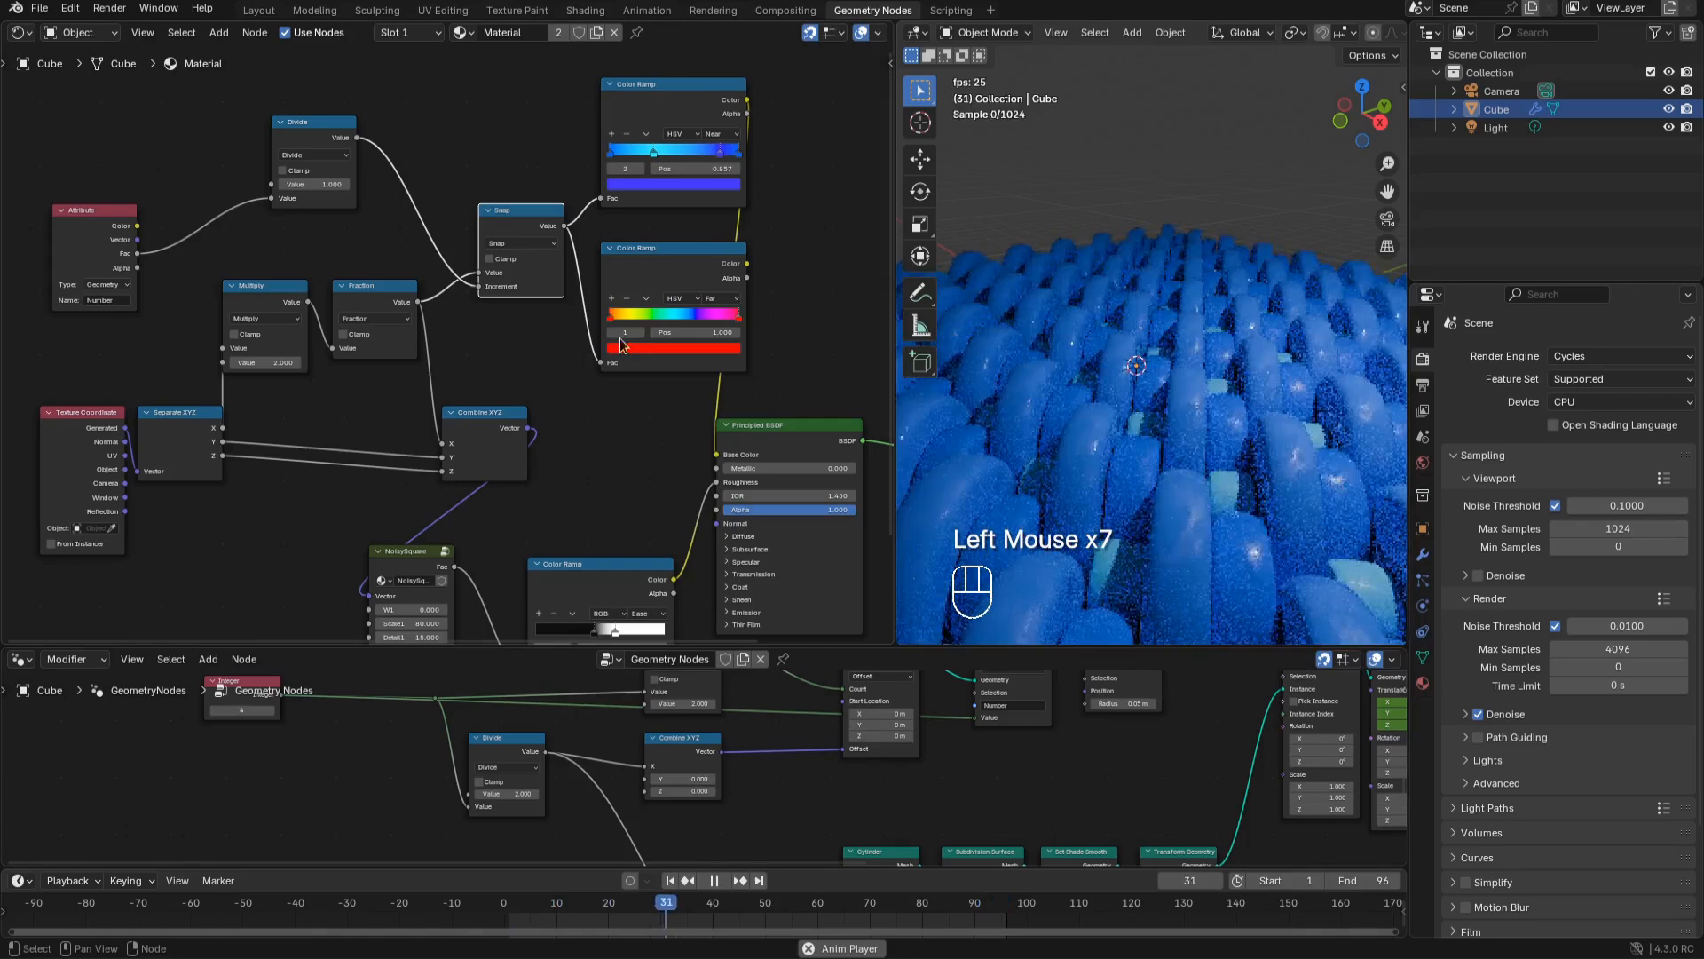
# Reconnect the rainbow Color Ramp to the Principled BSDF's Base Color and raise the Integer node's disc count to 7
pyautogui.click(737, 306)
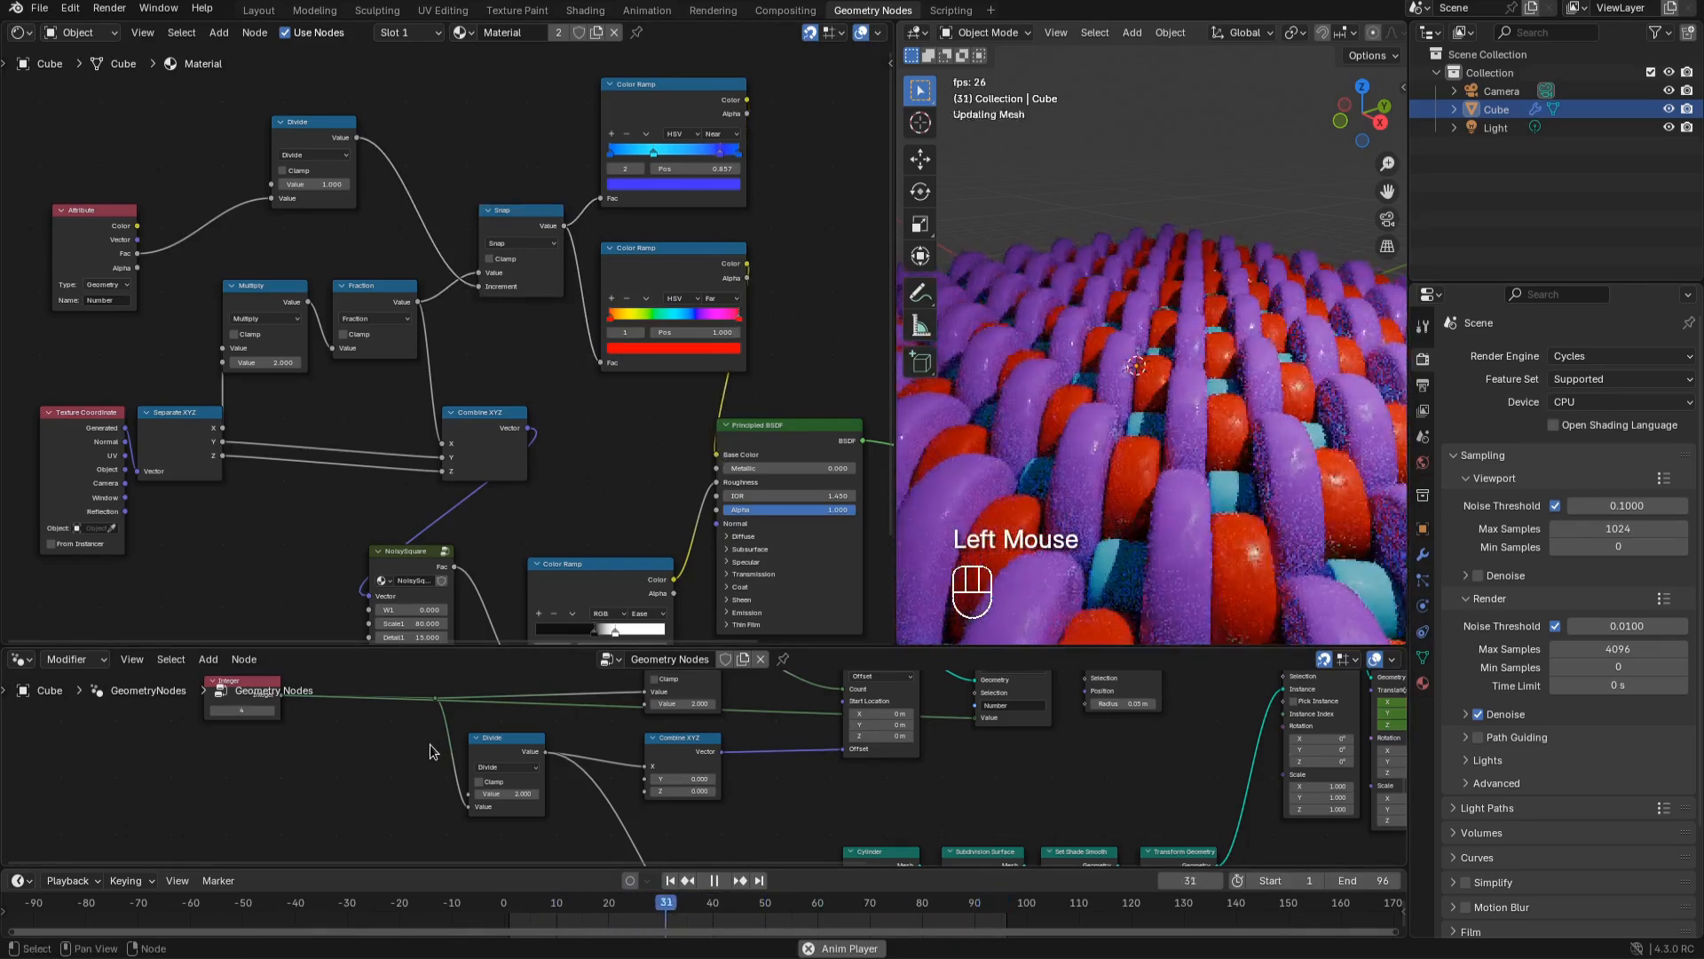
pyautogui.doubleClick(274, 711)
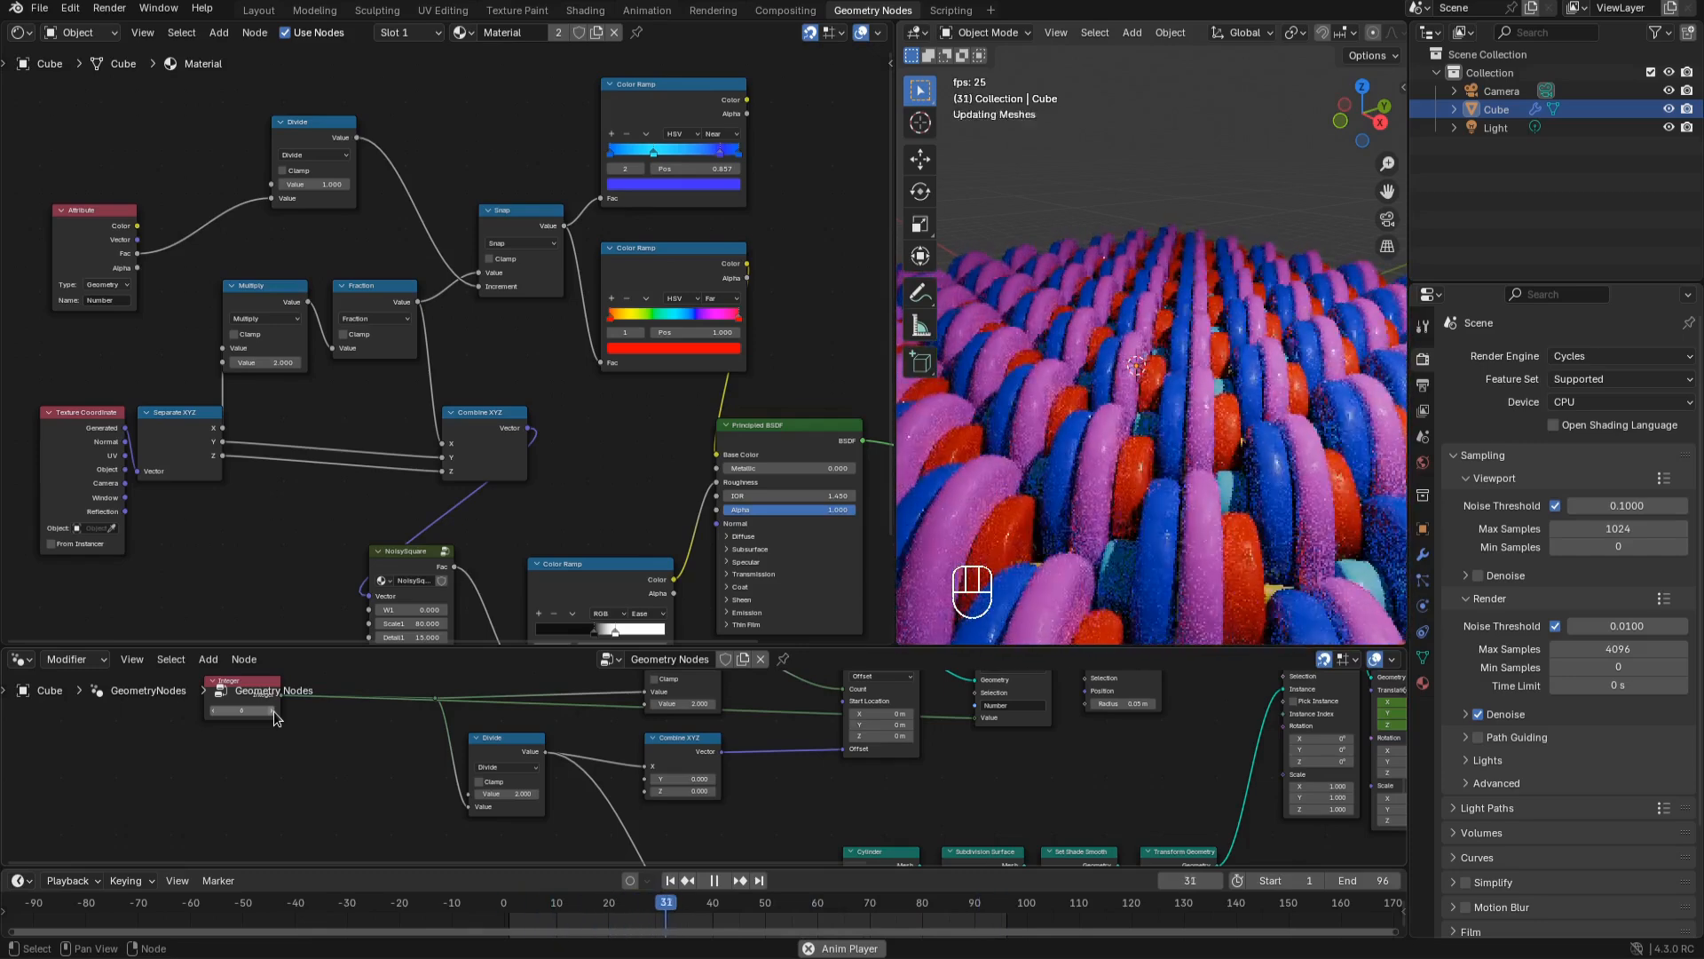
pyautogui.click(273, 711)
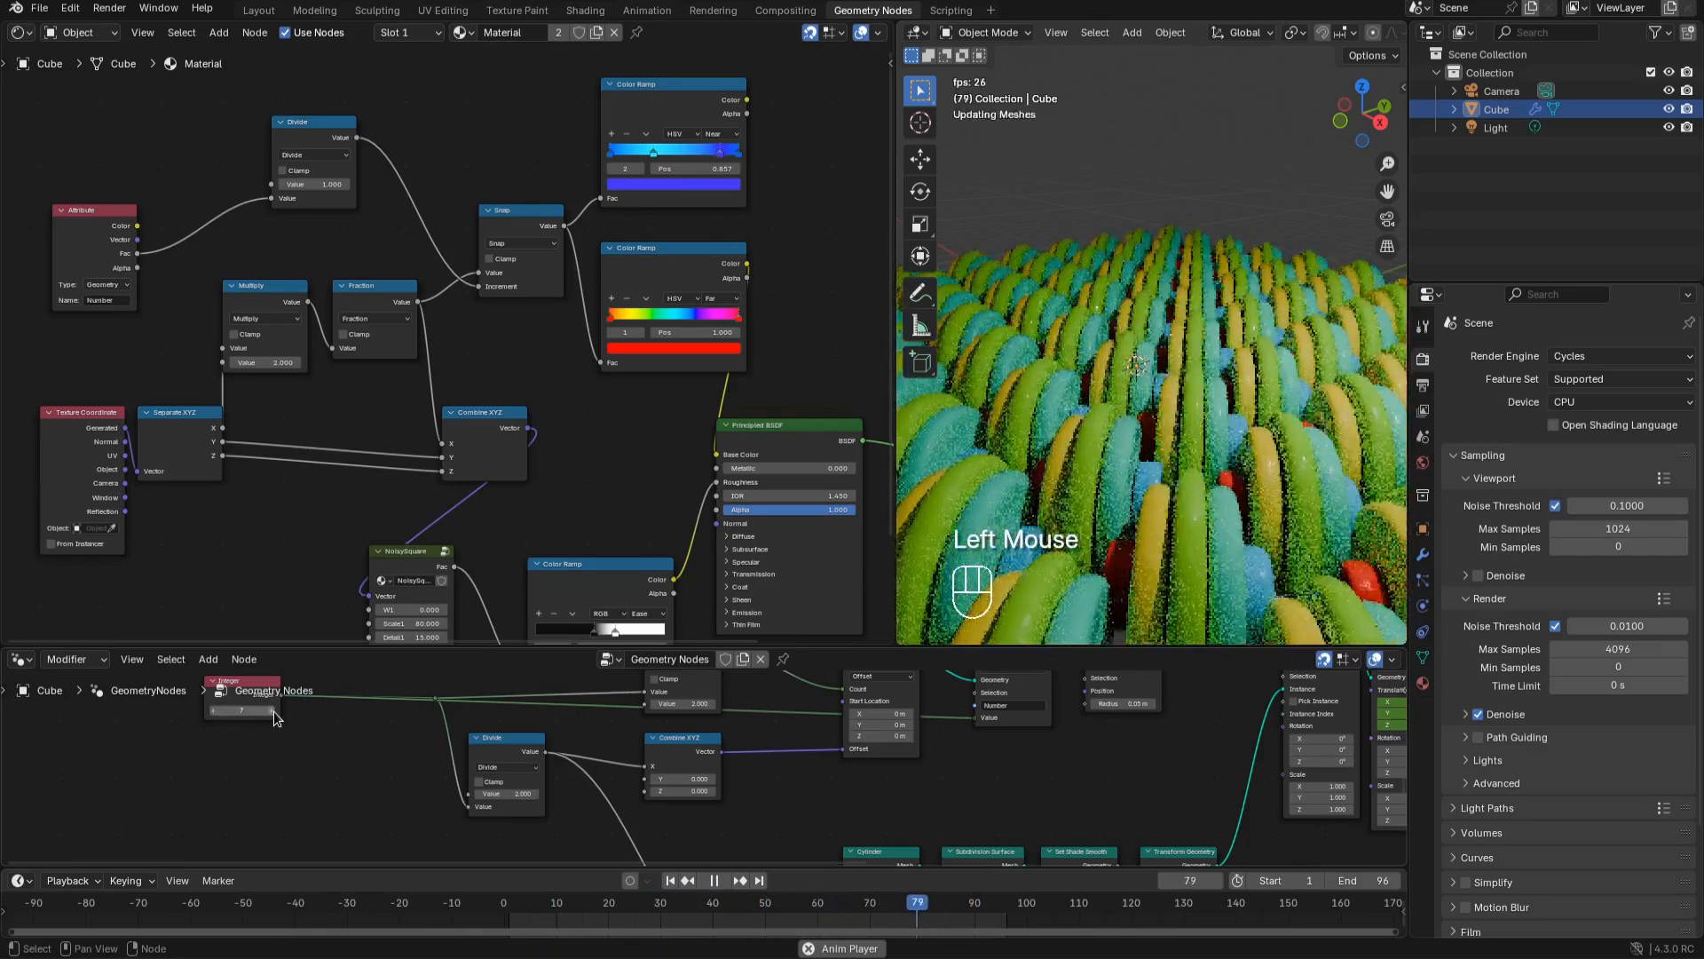
pyautogui.moveTo(273, 711); pyautogui.dragTo(312, 839)
# Enlarge the geometry node editor and duplicate the Transform Geometry and Scale Instances nodes below the original chain
pyautogui.moveTo(355, 647); pyautogui.dragTo(355, 385)
pyautogui.moveTo(621, 577); pyautogui.dragTo(582, 536, button='middle')
pyautogui.scroll(2, 582, 536)
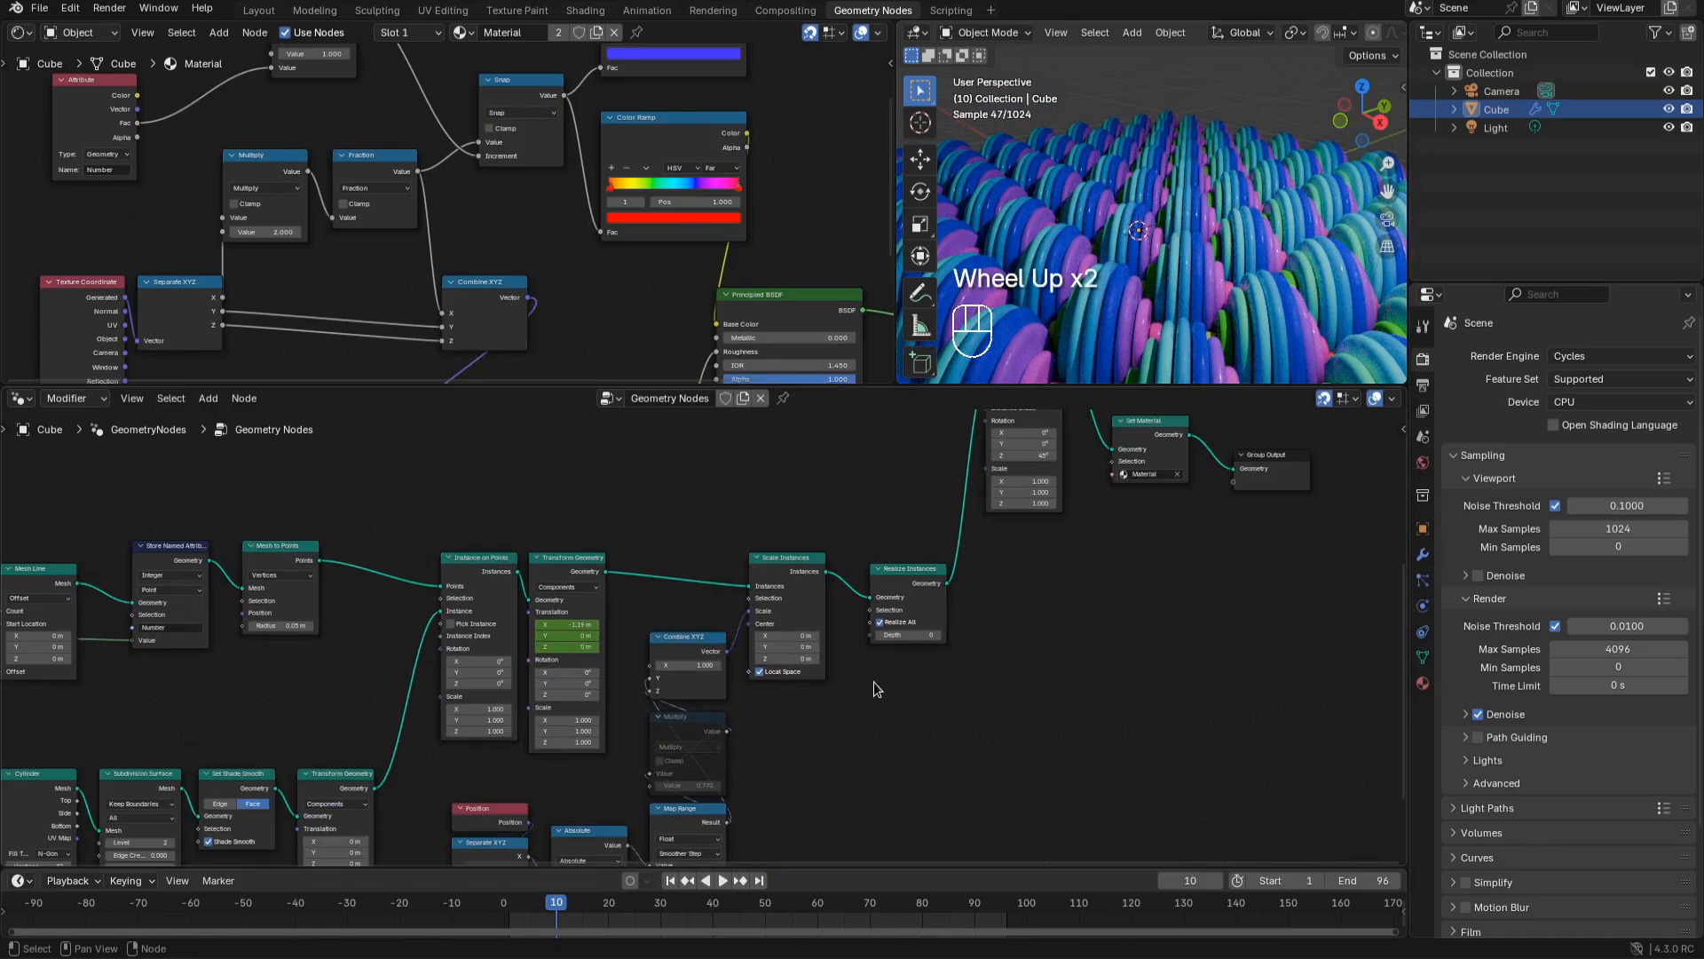
pyautogui.moveTo(858, 740); pyautogui.dragTo(796, 604, button='middle')
pyautogui.moveTo(524, 454); pyautogui.dragTo(767, 537)
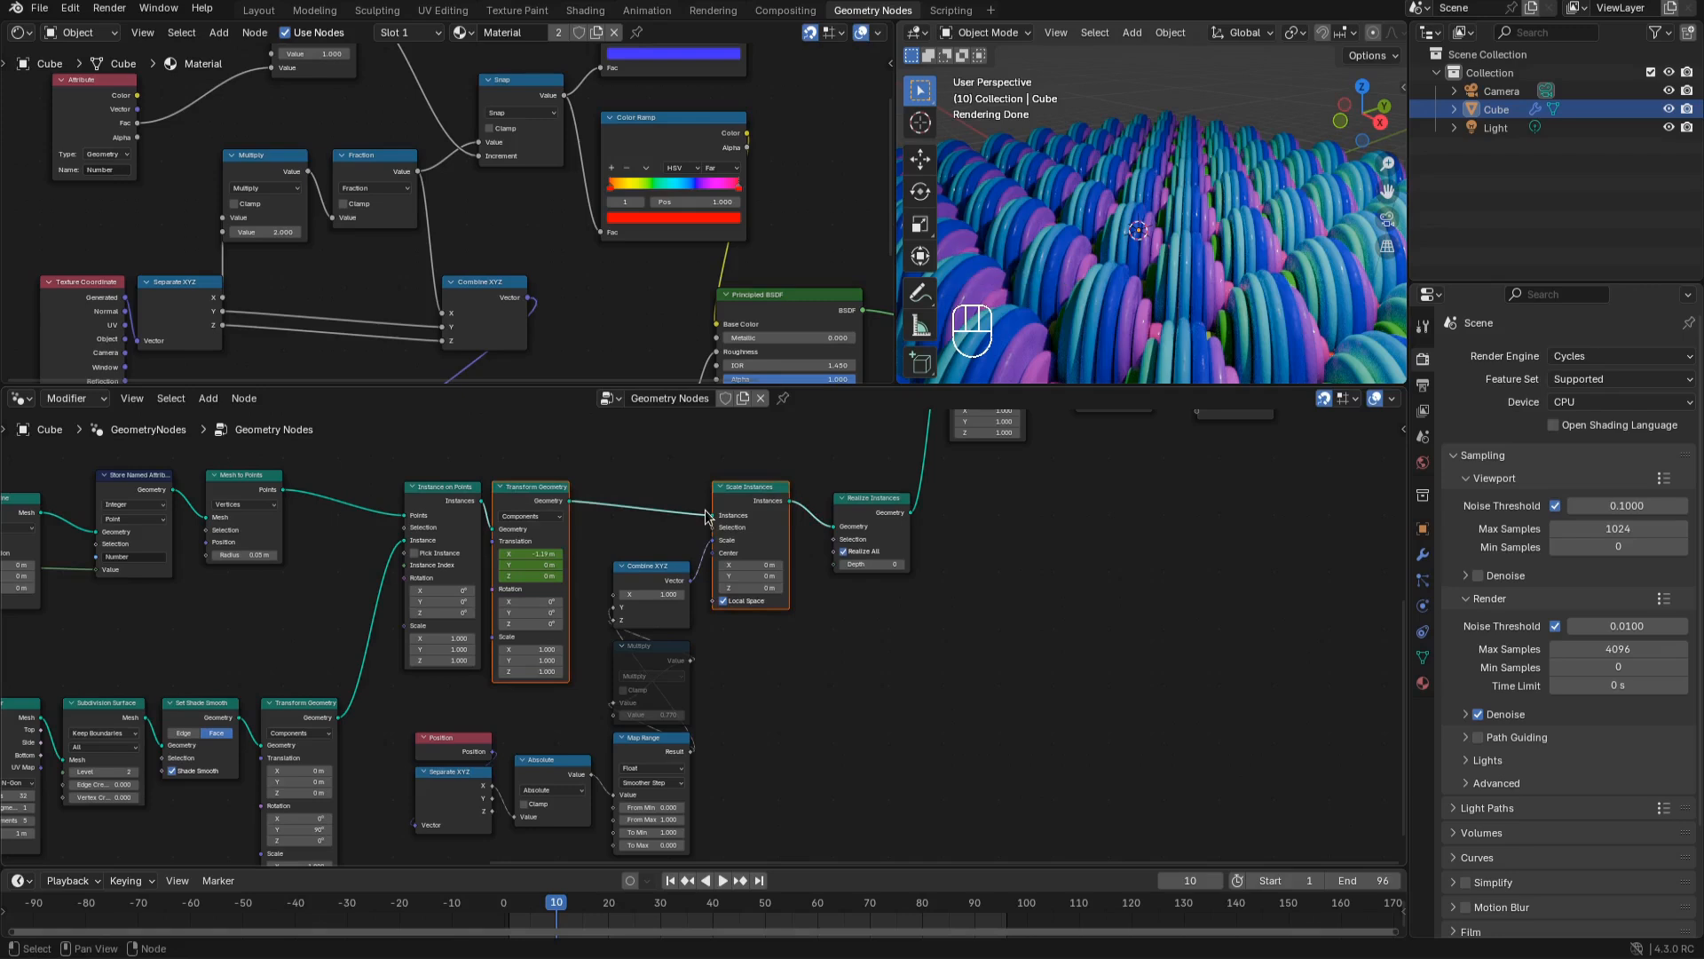
pyautogui.hotkey('shift', 'd')
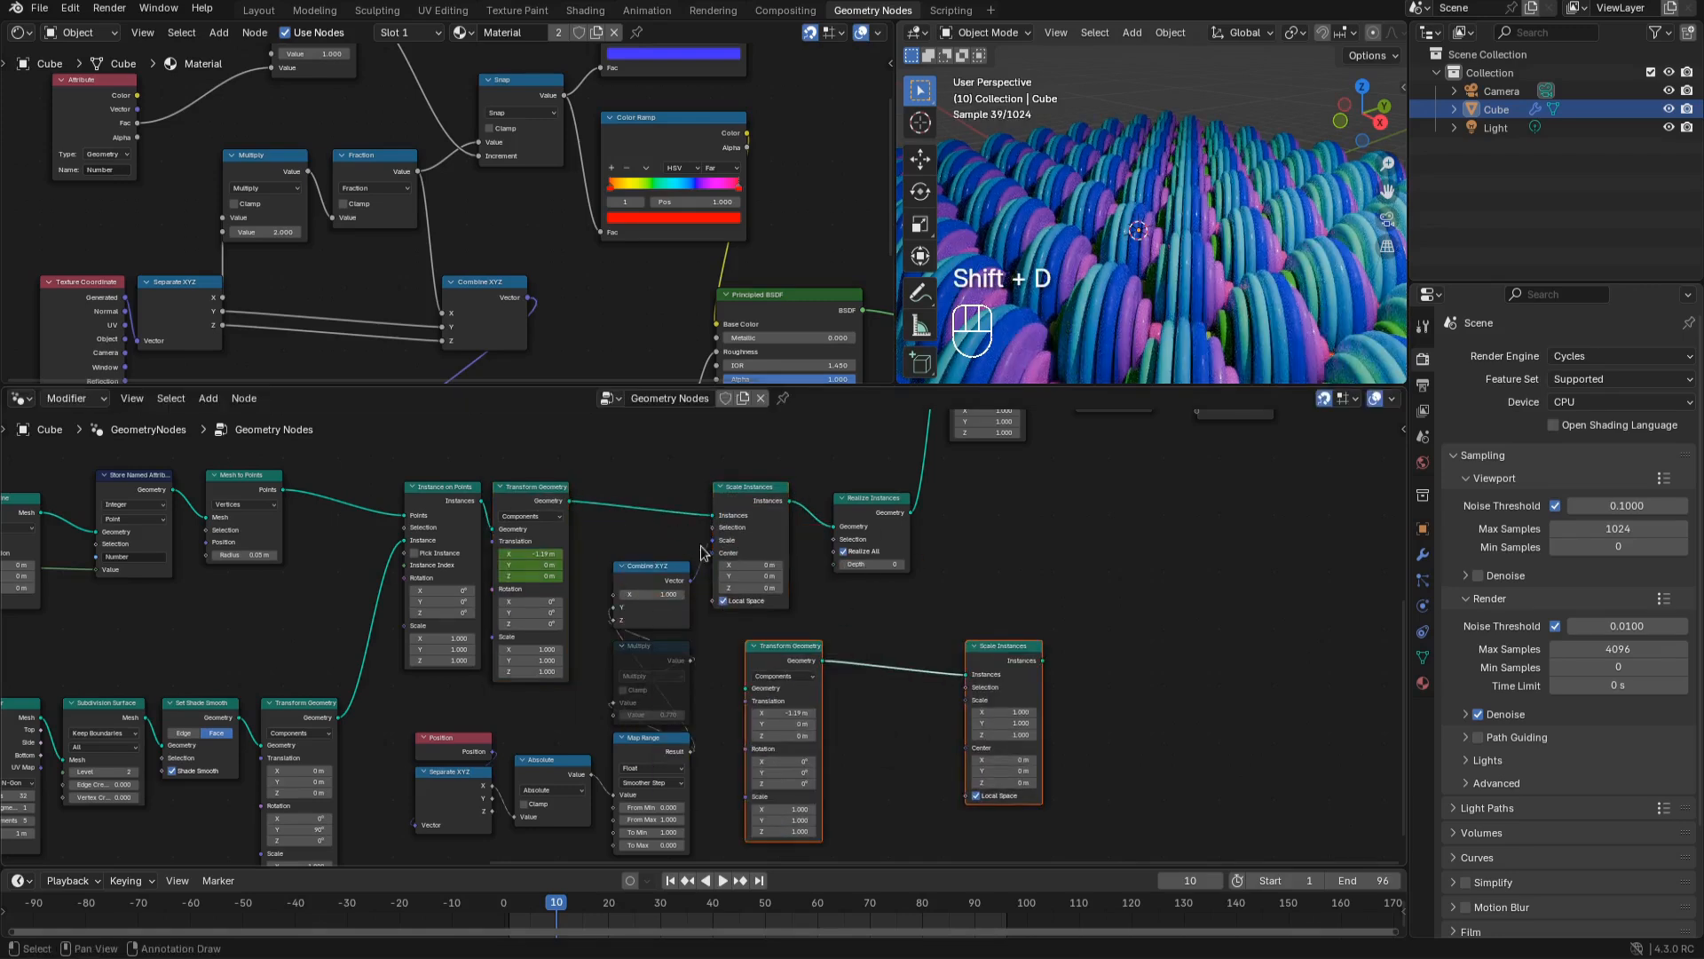
# Link the original Transform Geometry output to the duplicated Transform Geometry and set the copy's Translation X to 0 m
pyautogui.click(574, 511)
pyautogui.moveTo(568, 500); pyautogui.dragTo(747, 688)
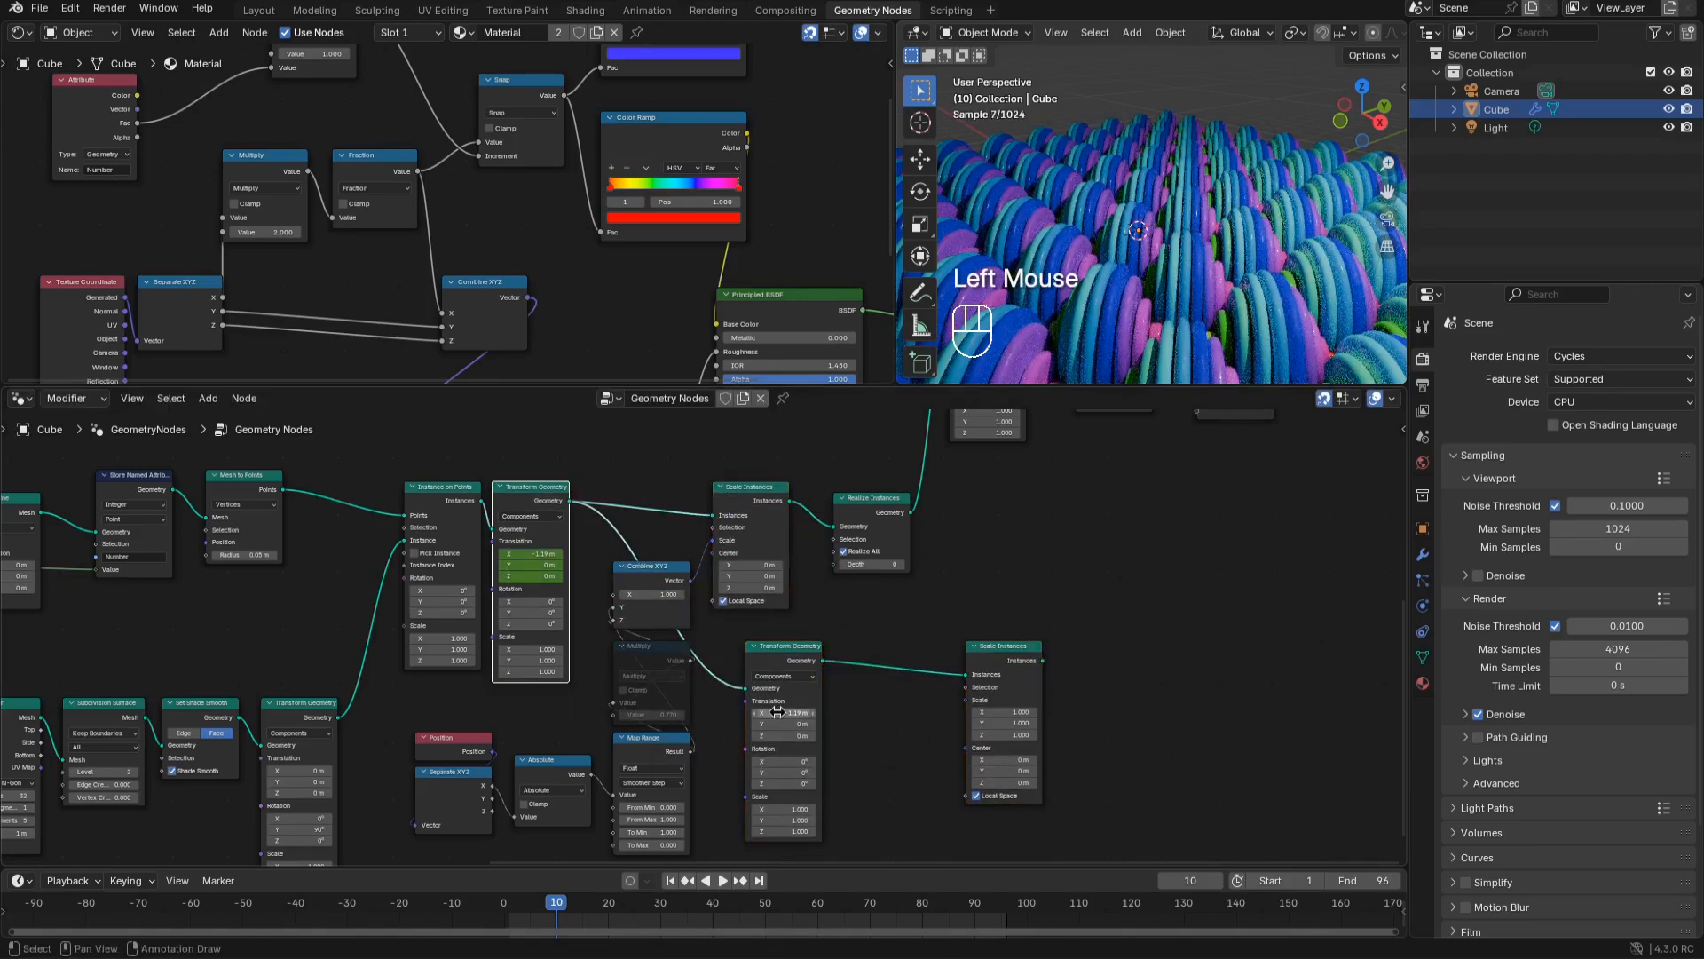
pyautogui.press('Return')
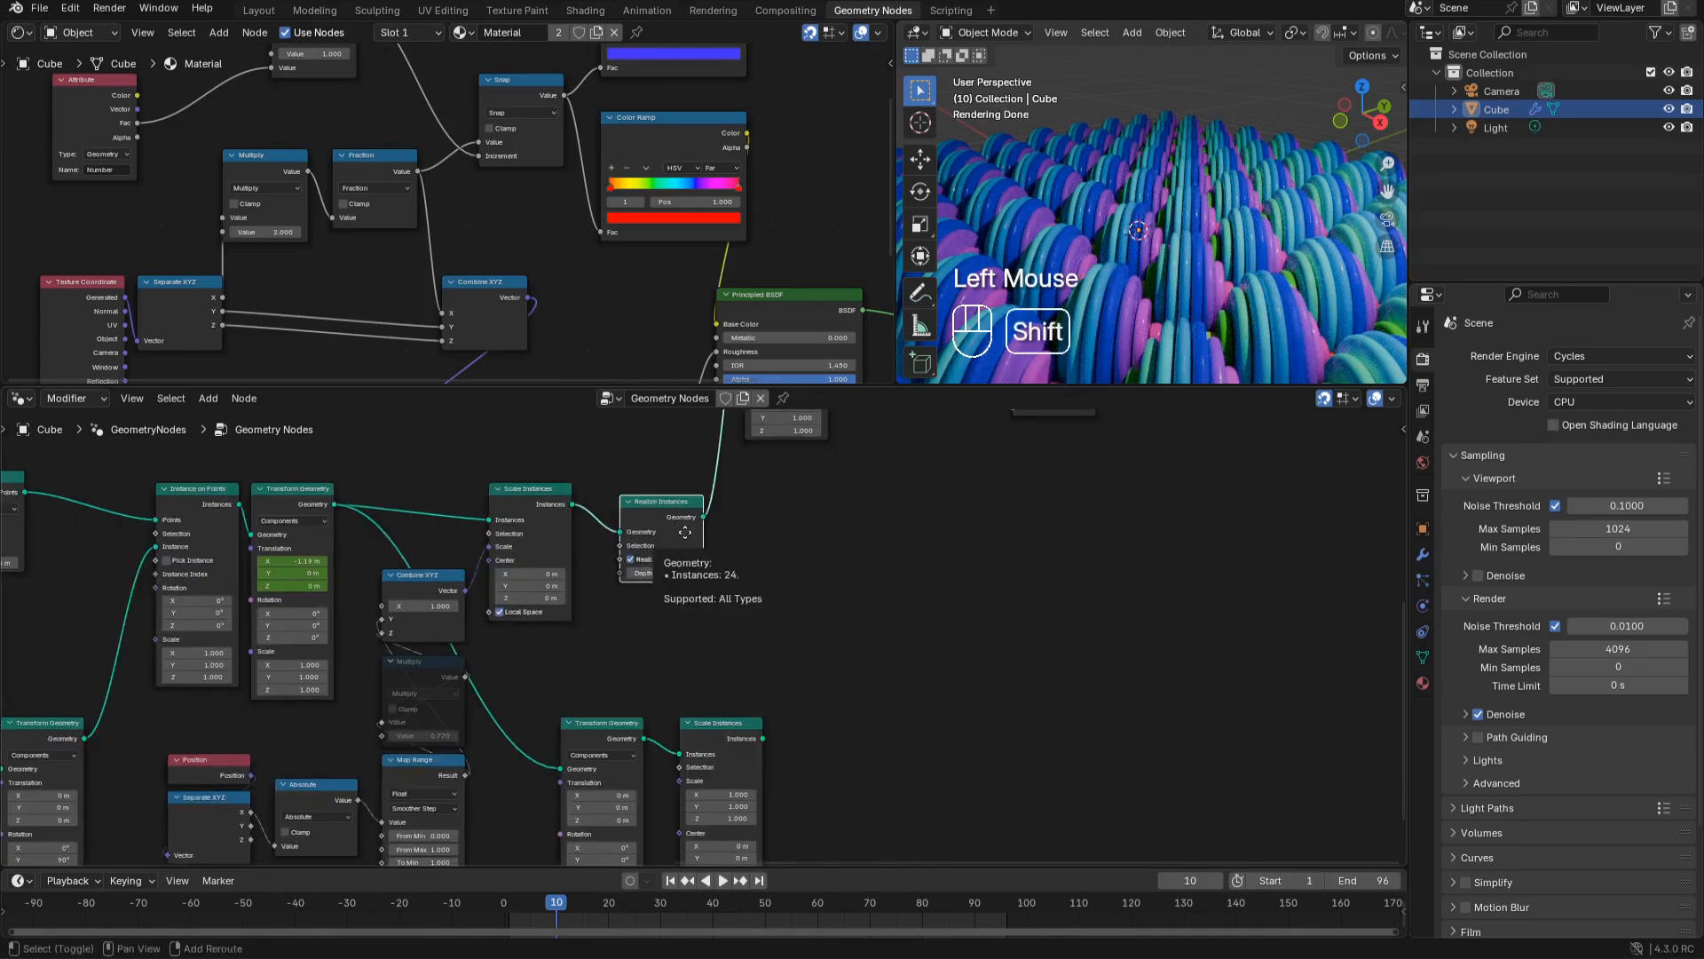
# Duplicate the Realize Instances node and connect it after the duplicated Scale Instances node
pyautogui.hotkey('shift', 'd')
pyautogui.click(839, 741)
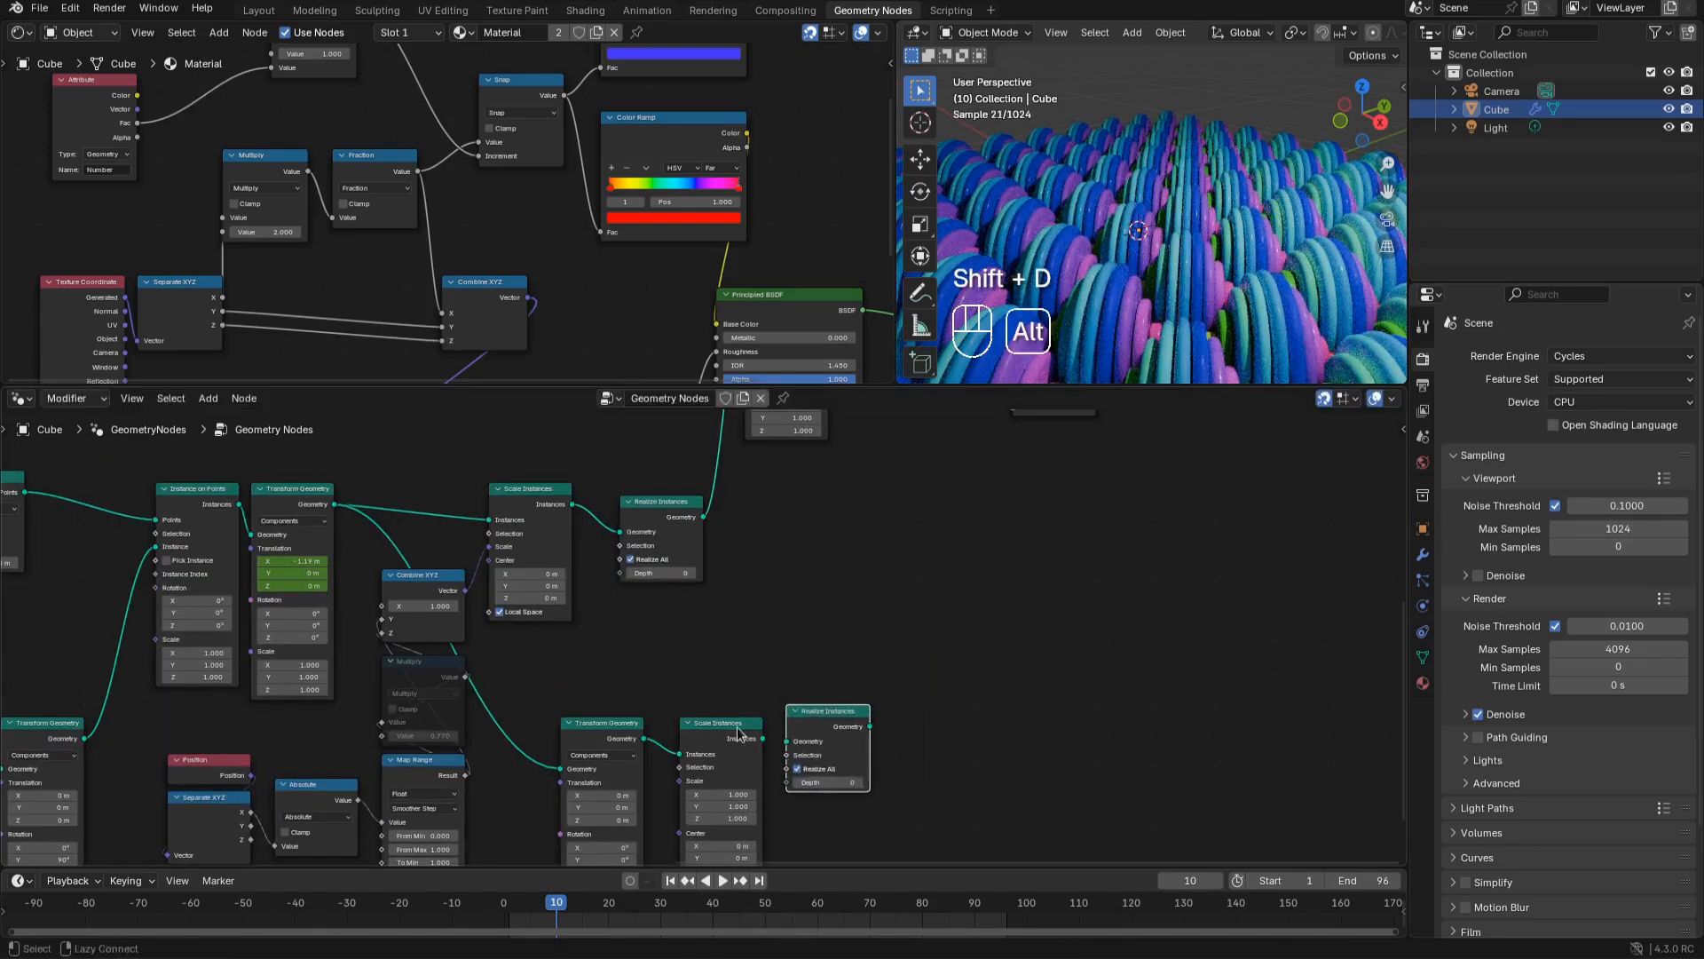
pyautogui.keyDown('alt'); pyautogui.moveTo(721, 777); pyautogui.dragTo(830, 750, button='right'); pyautogui.keyUp('alt')
# Insert Set Material between Realize Instances and the grid's Instance on Points, and connect a duplicate of it after the duplicated Realize Instances
pyautogui.press('Home')
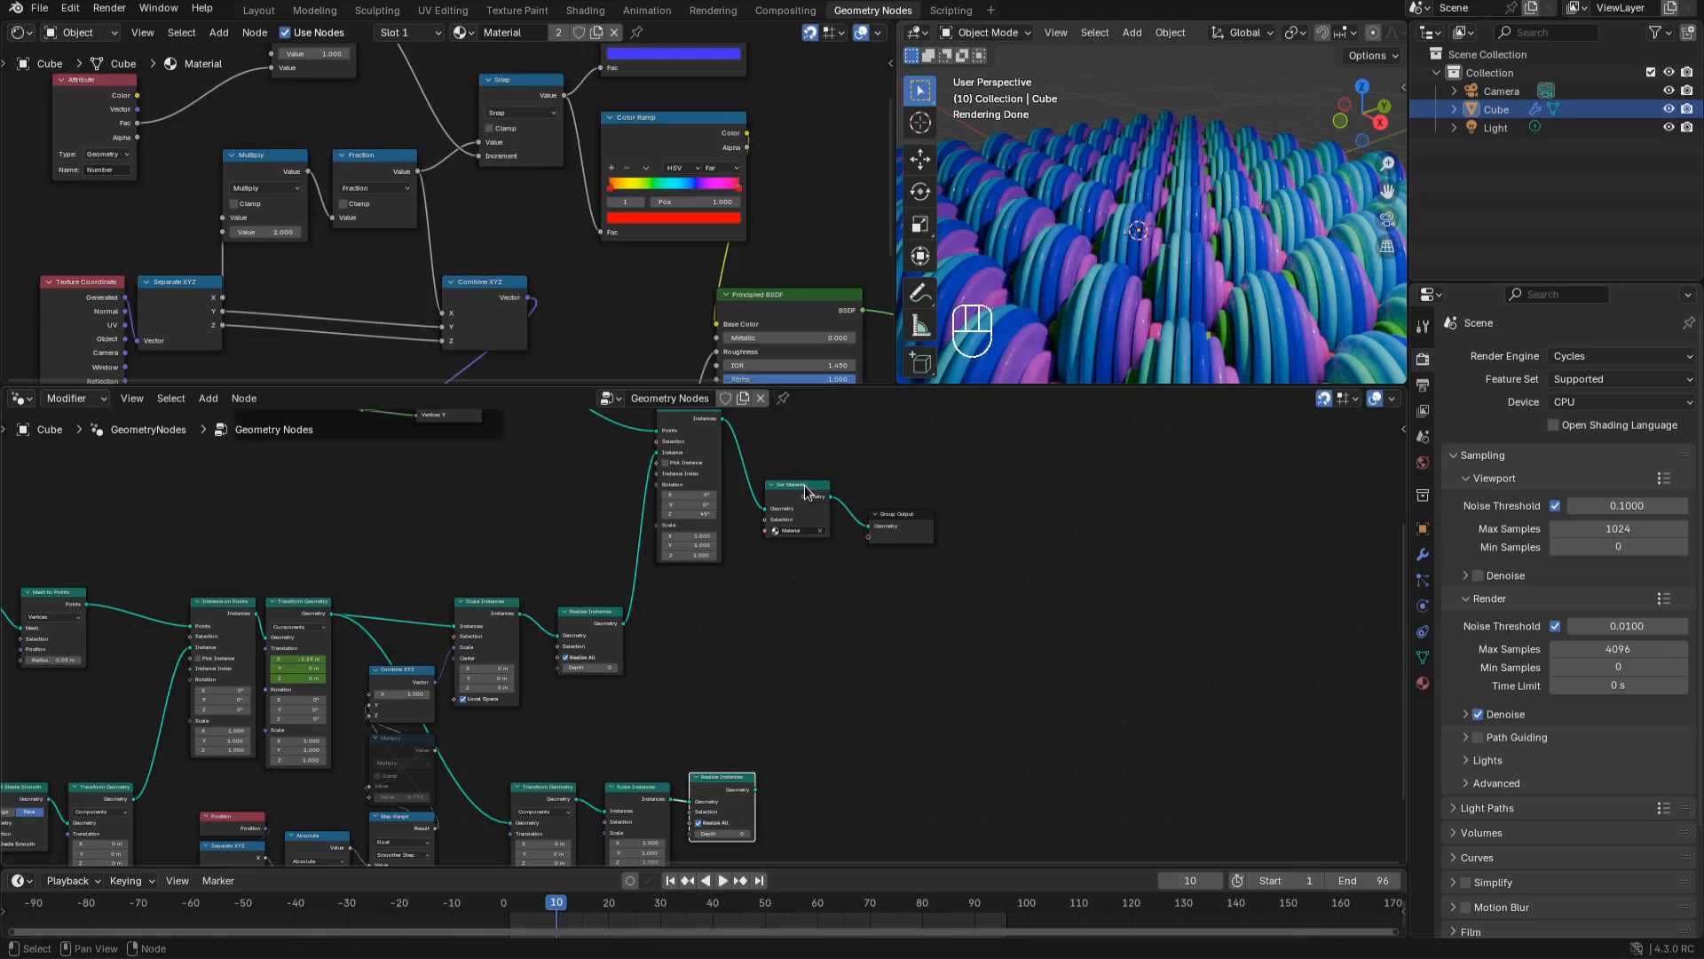
pyautogui.moveTo(803, 504)
pyautogui.keyDown('alt'); pyautogui.moveTo(802, 498); pyautogui.dragTo(678, 548); pyautogui.keyUp('alt')
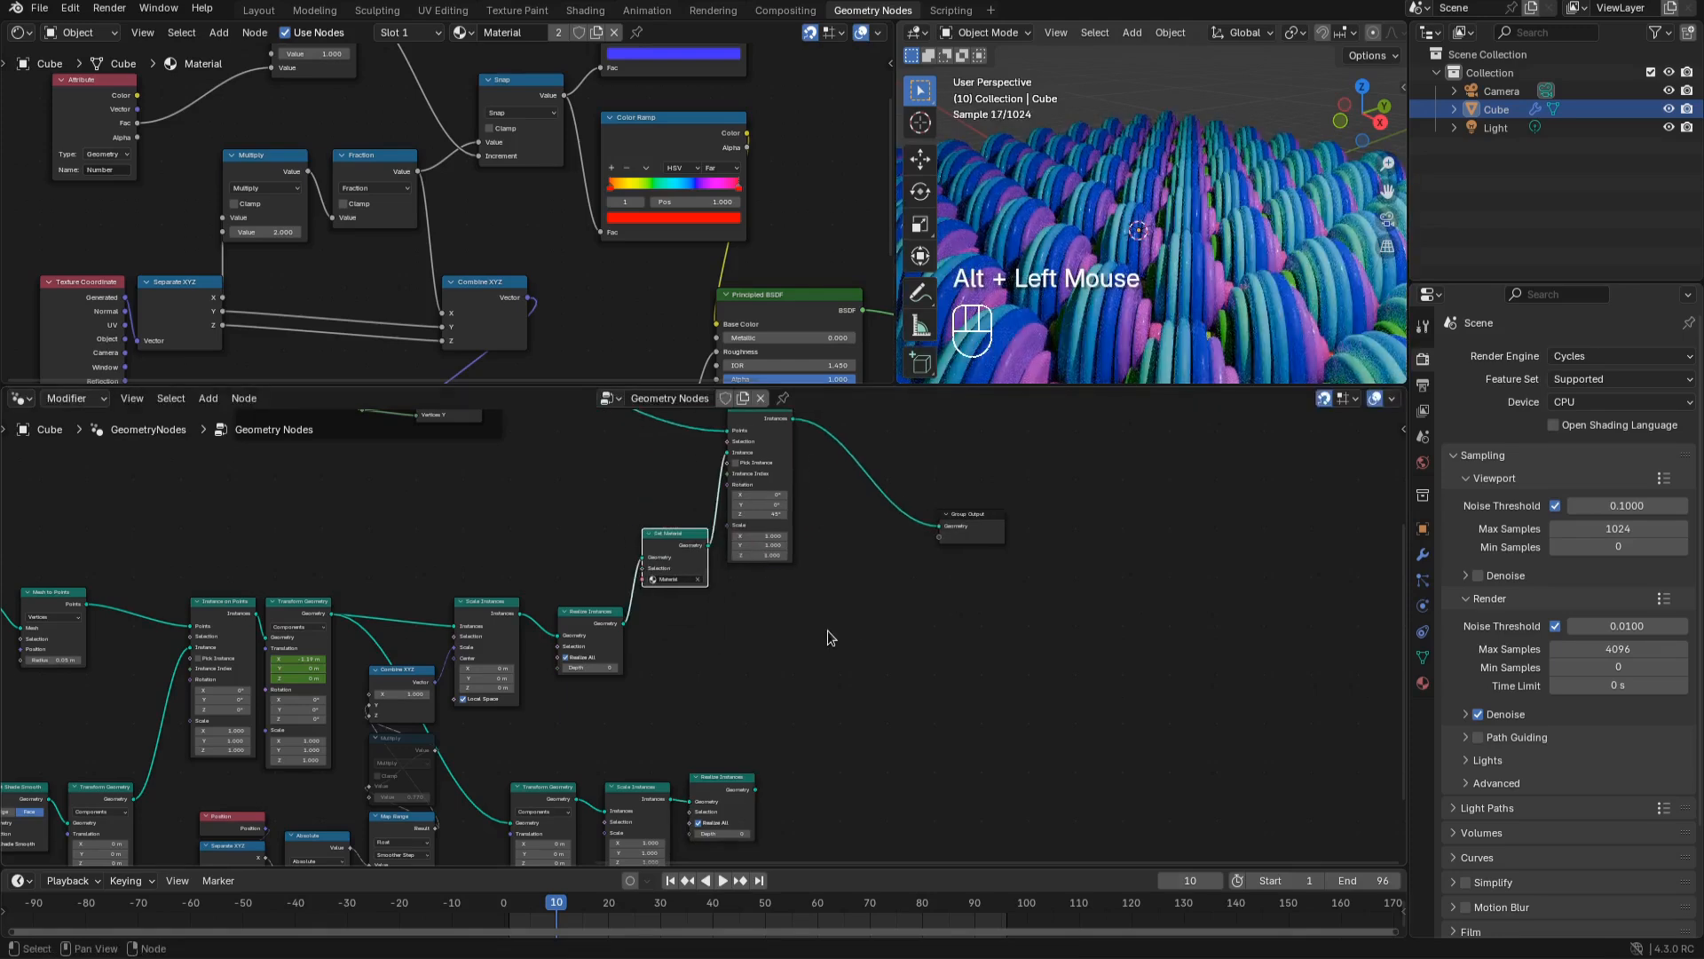
pyautogui.click(662, 545)
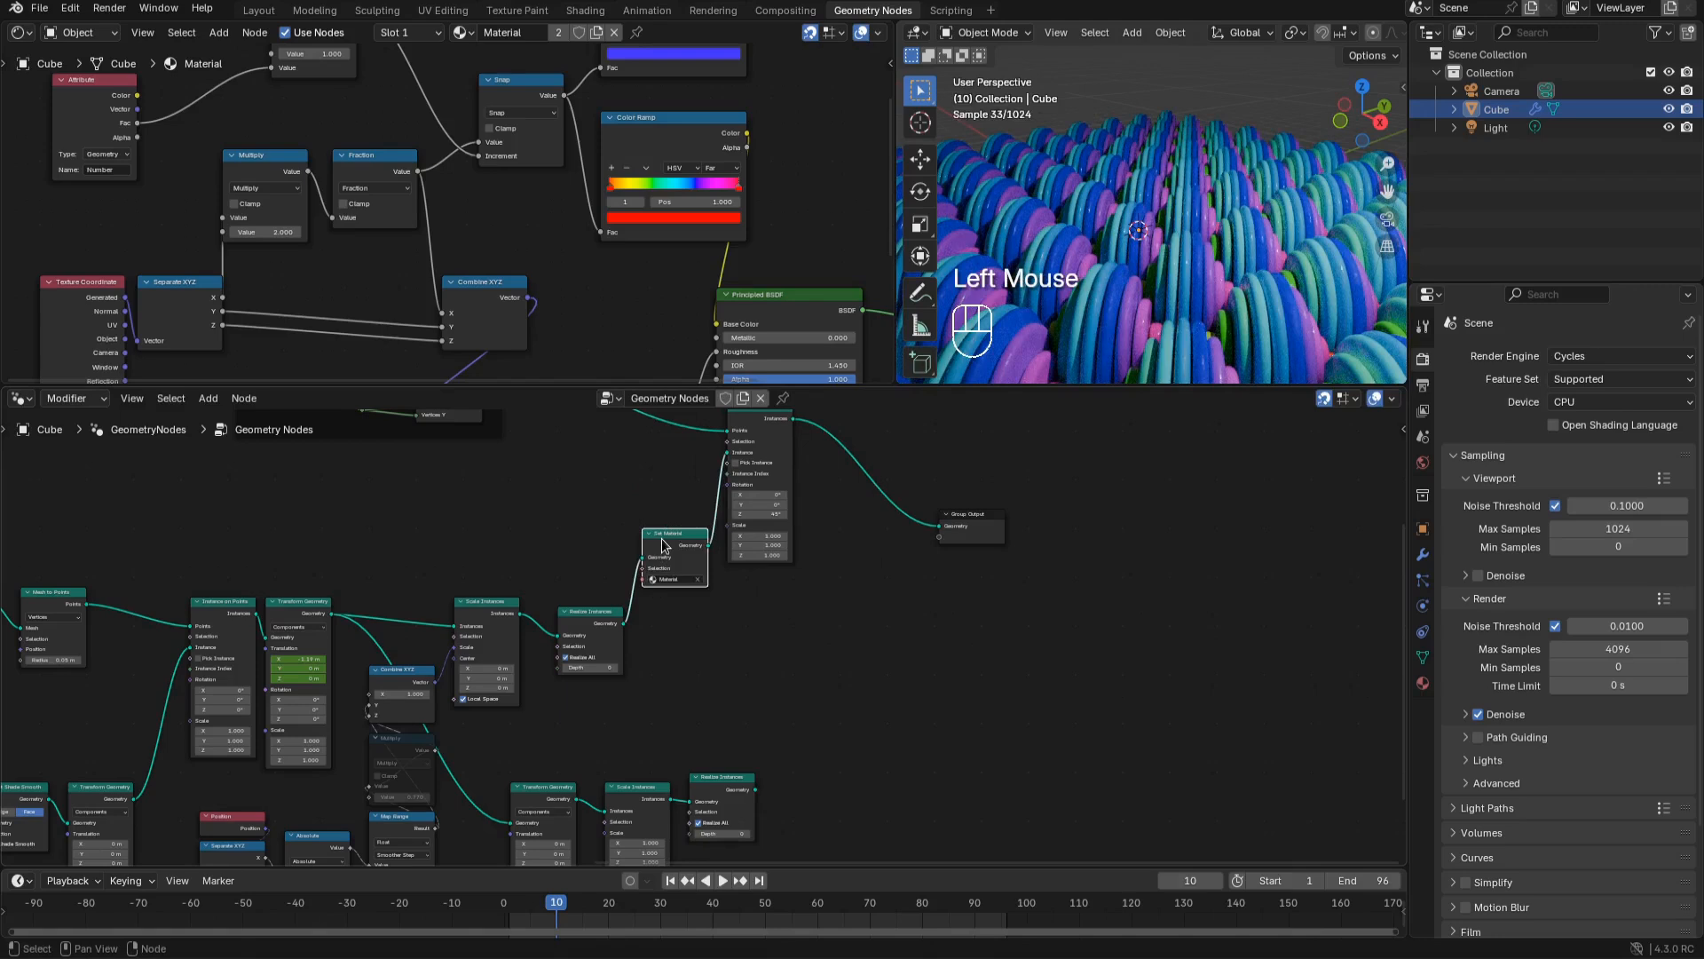
pyautogui.hotkey('shift', 'd')
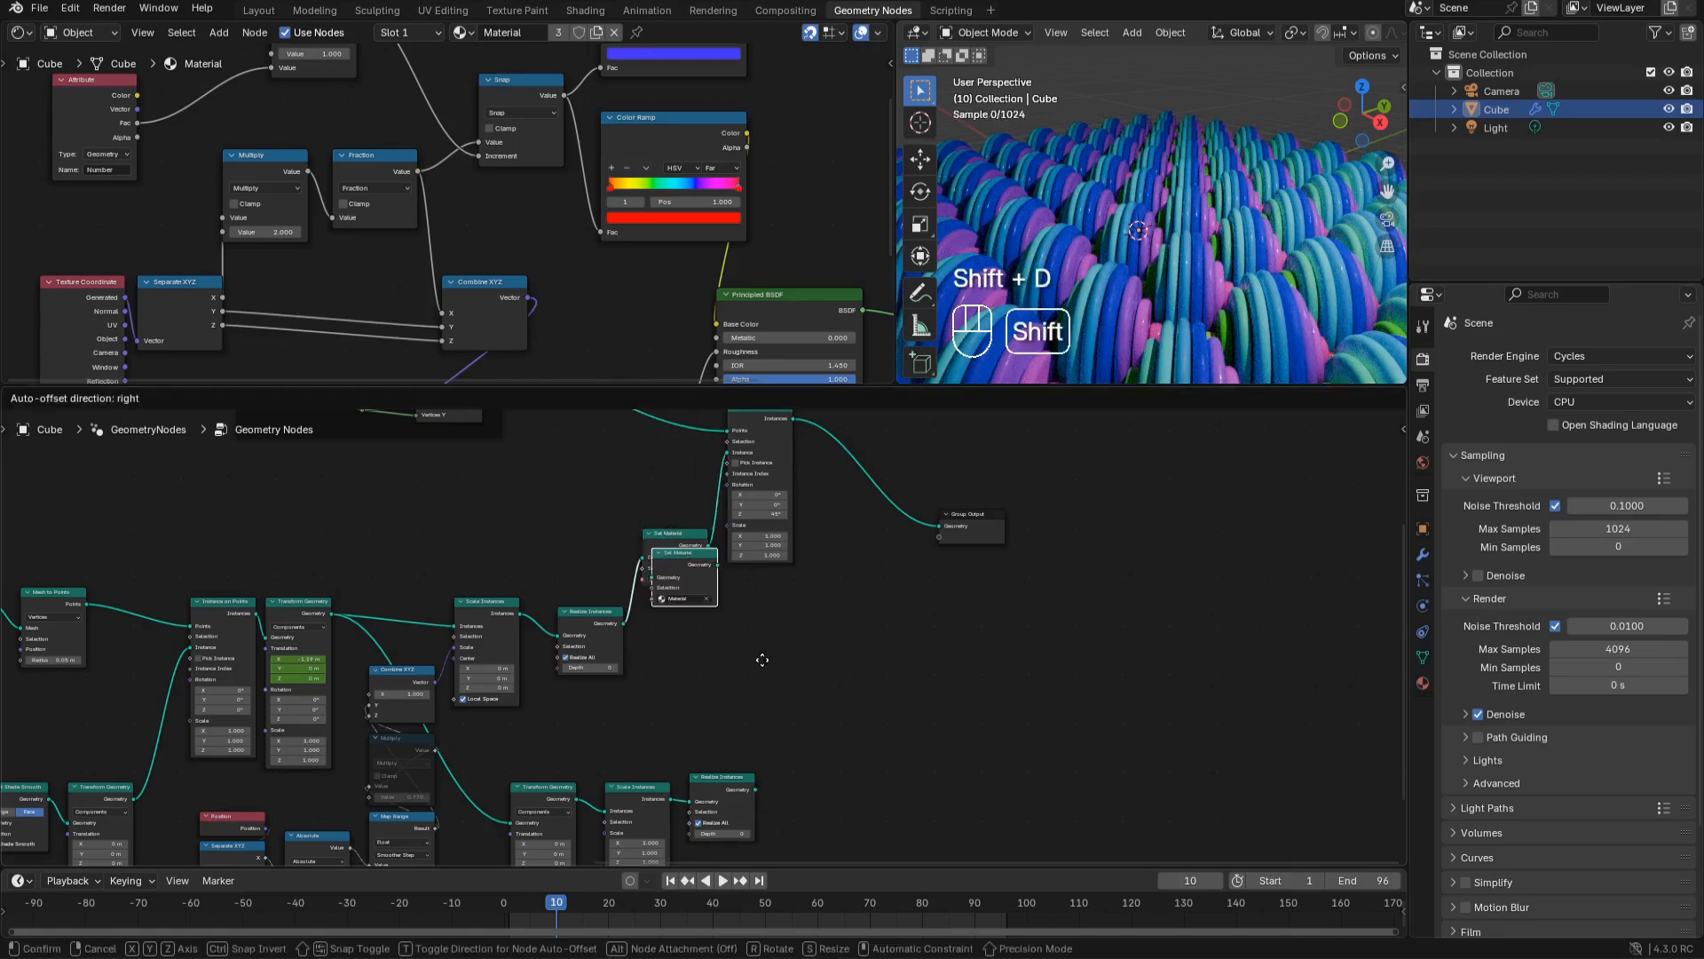
pyautogui.click(812, 770)
pyautogui.moveTo(754, 789); pyautogui.dragTo(796, 787)
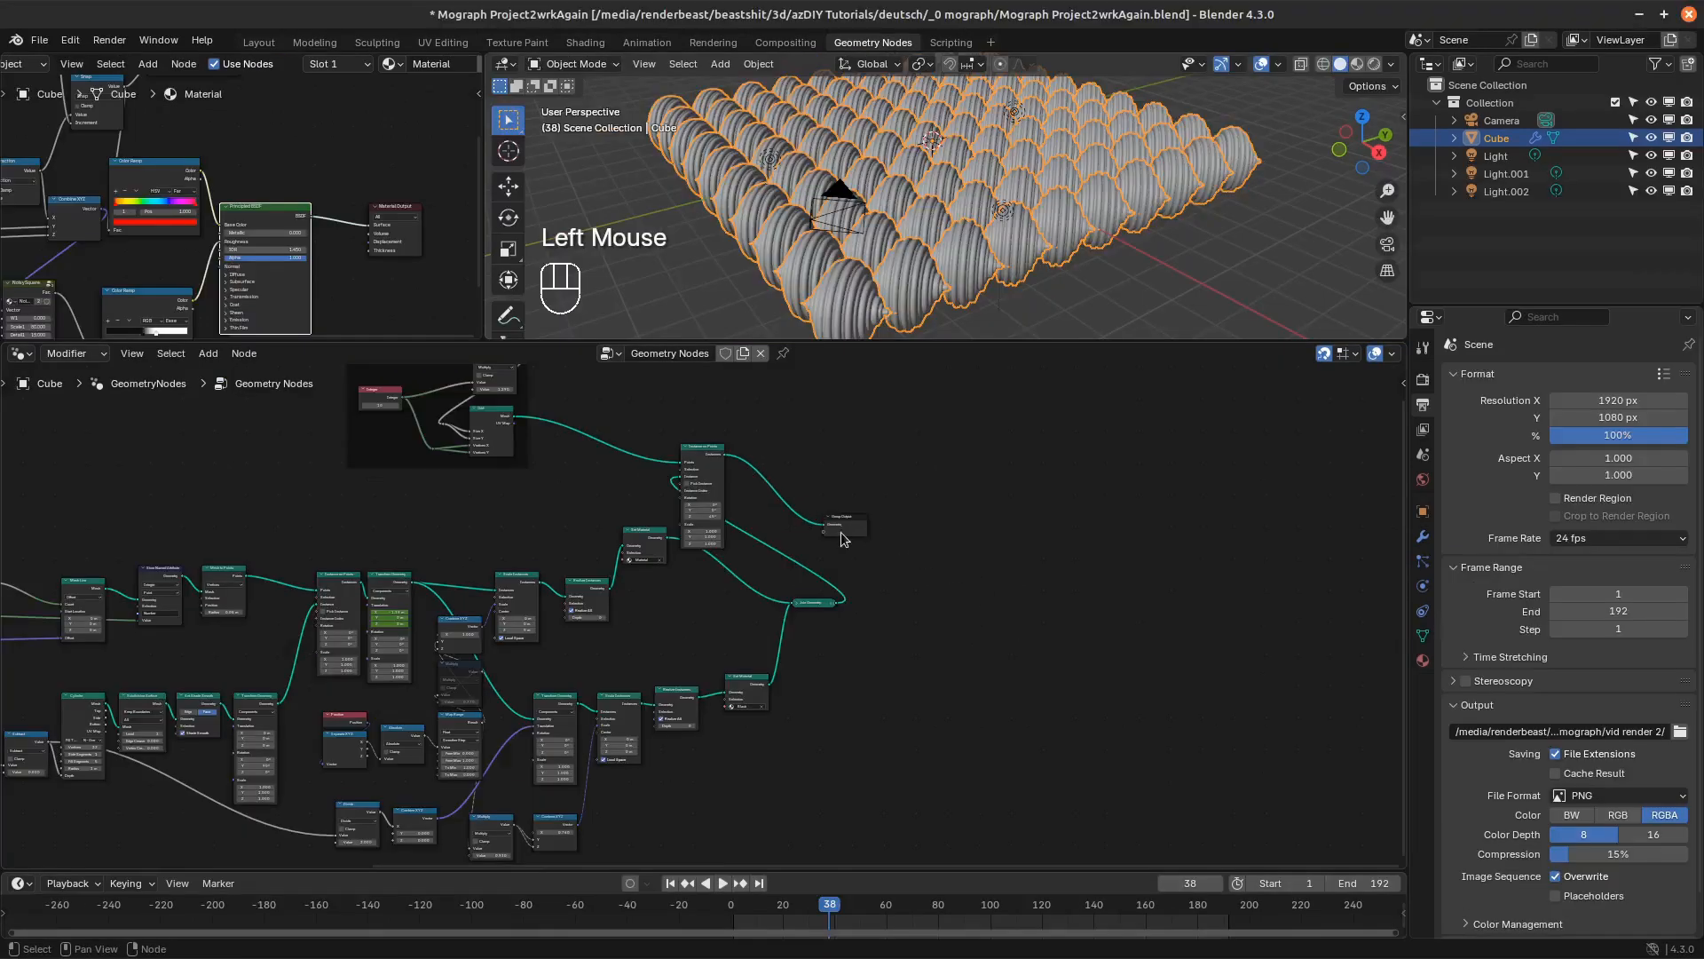
# Replace the Join Geometry feeding the grid's Instance on Points with a direct link from the first Set Material, and delete the join node
pyautogui.moveTo(841, 538); pyautogui.dragTo(968, 520)
pyautogui.moveTo(693, 457); pyautogui.dragTo(757, 444)
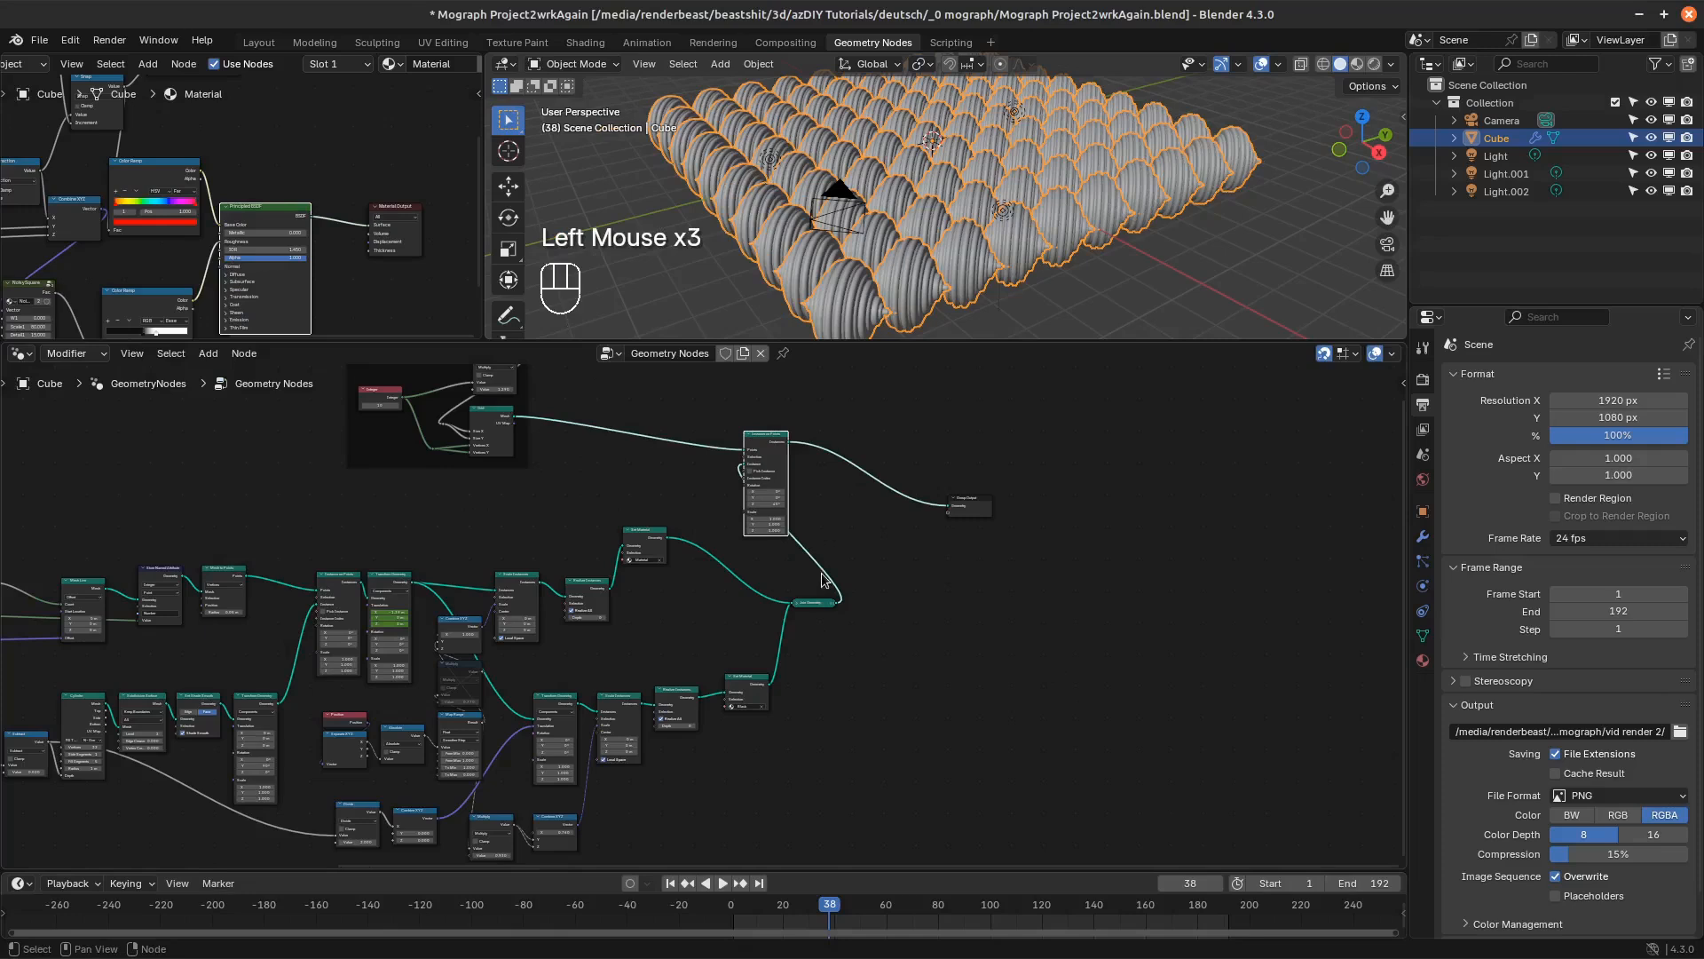
pyautogui.keyDown('ctrl'); pyautogui.moveTo(818, 554); pyautogui.dragTo(787, 573, button='right'); pyautogui.keyUp('ctrl')
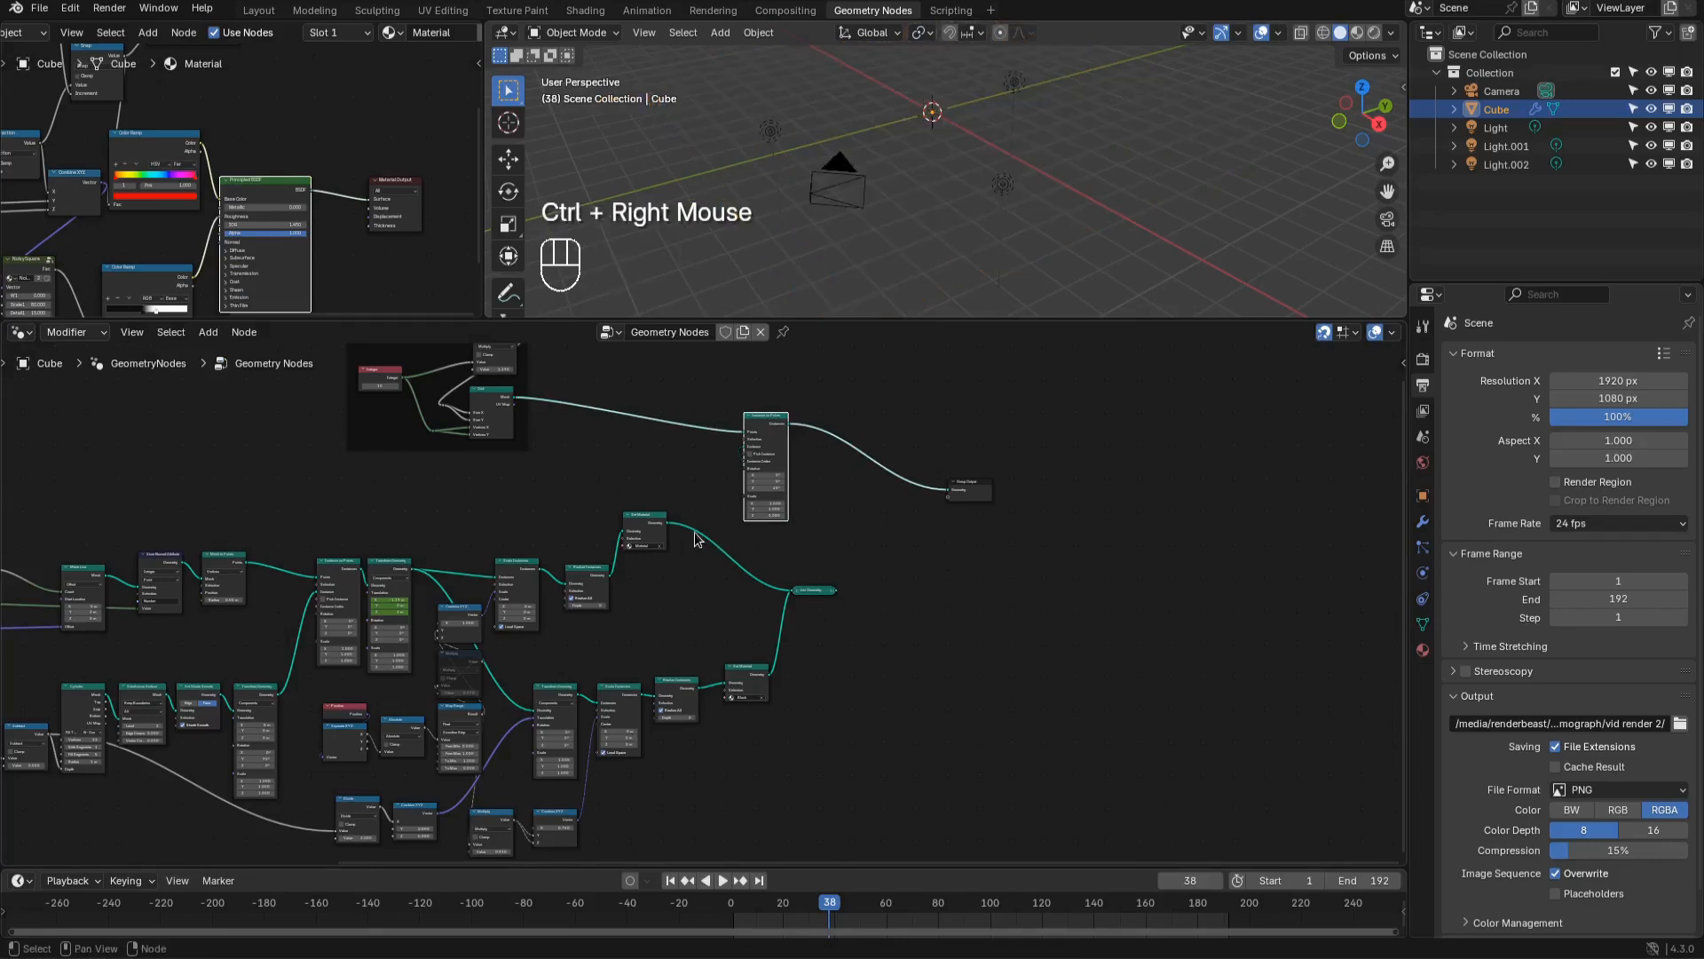
pyautogui.moveTo(668, 524); pyautogui.dragTo(747, 447)
pyautogui.click(813, 590)
pyautogui.press('x')
# Duplicate the grid's Instance on Points, instance the Black Set Material chain on it, and join both grids into the Group Output
pyautogui.click(777, 439)
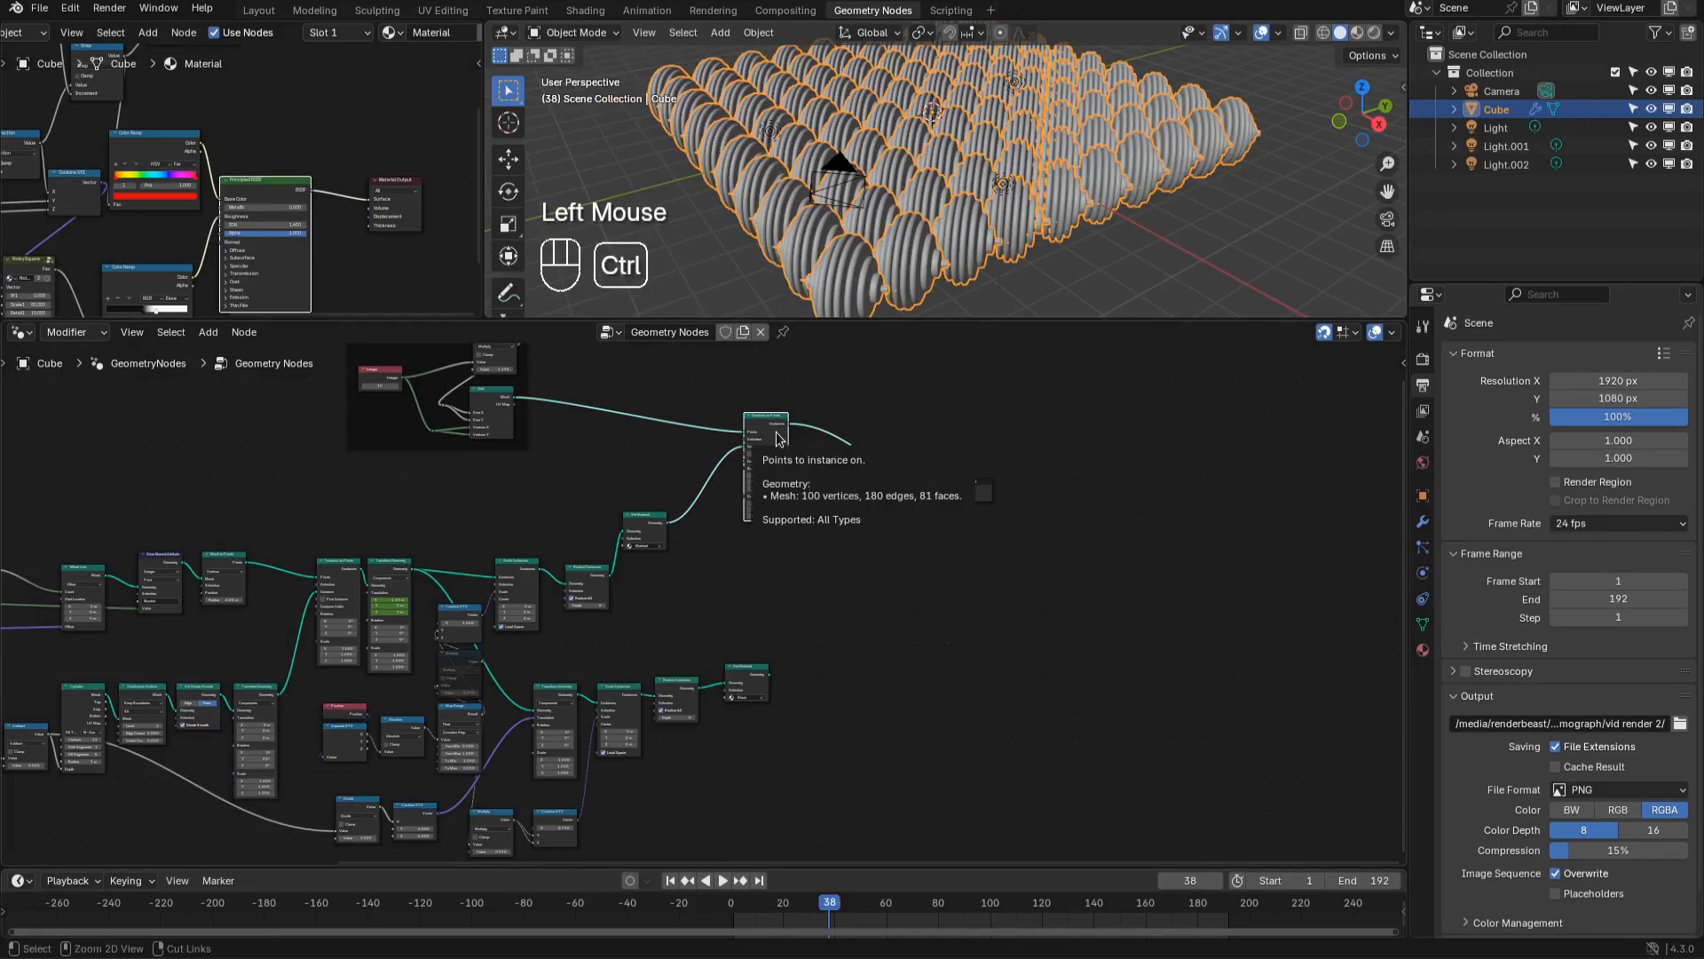
pyautogui.hotkey('ctrl', 'shift', 'd')
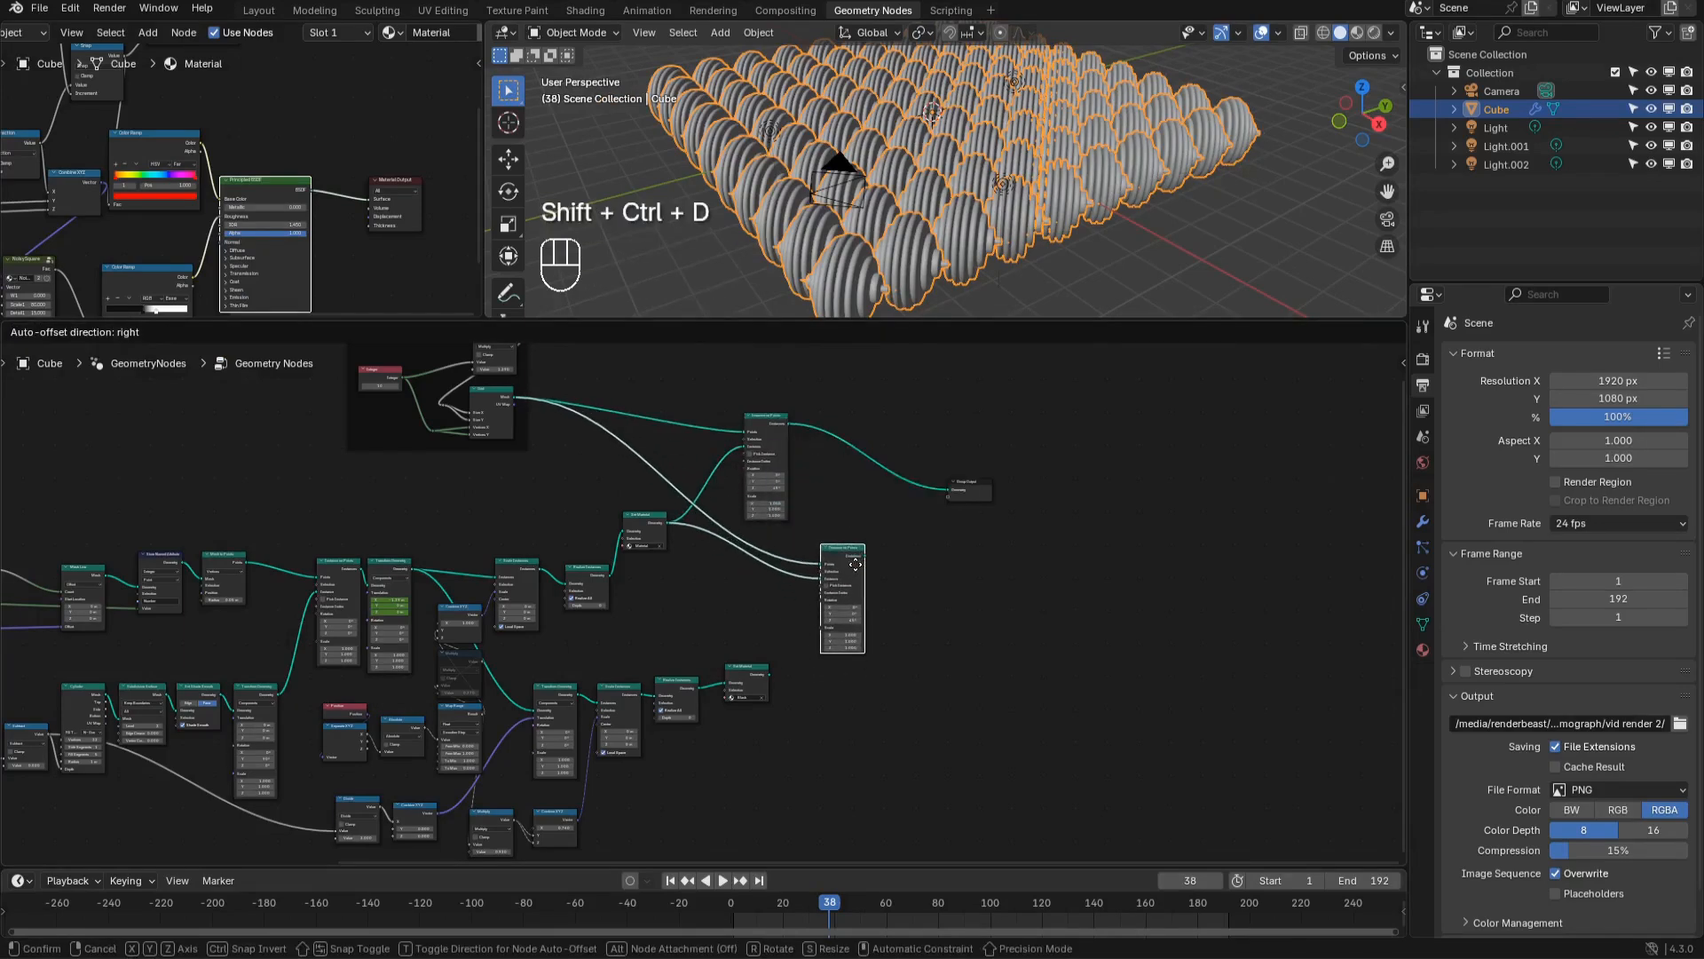
pyautogui.click(858, 568)
pyautogui.moveTo(769, 677); pyautogui.dragTo(821, 579)
pyautogui.keyDown('ctrl'); pyautogui.keyDown('shift'); pyautogui.moveTo(777, 470); pyautogui.dragTo(843, 595, button='right'); pyautogui.keyUp('shift'); pyautogui.keyUp('ctrl')
pyautogui.moveTo(975, 505); pyautogui.dragTo(1005, 488)
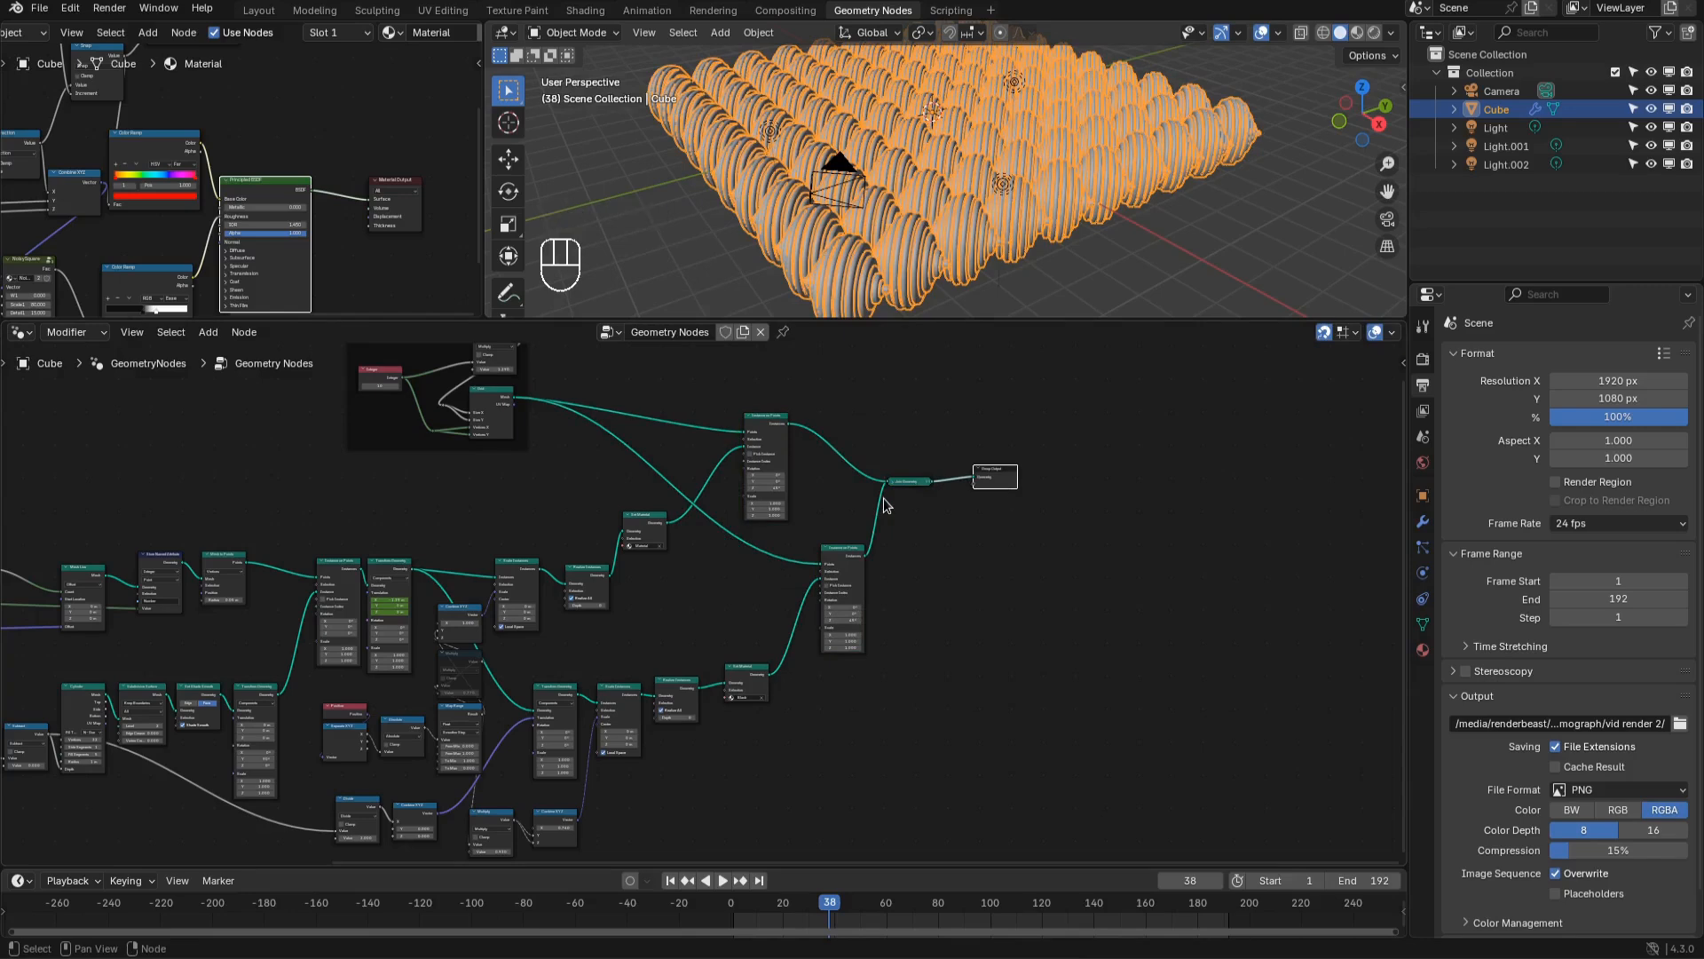
pyautogui.scroll(7, 883, 505)
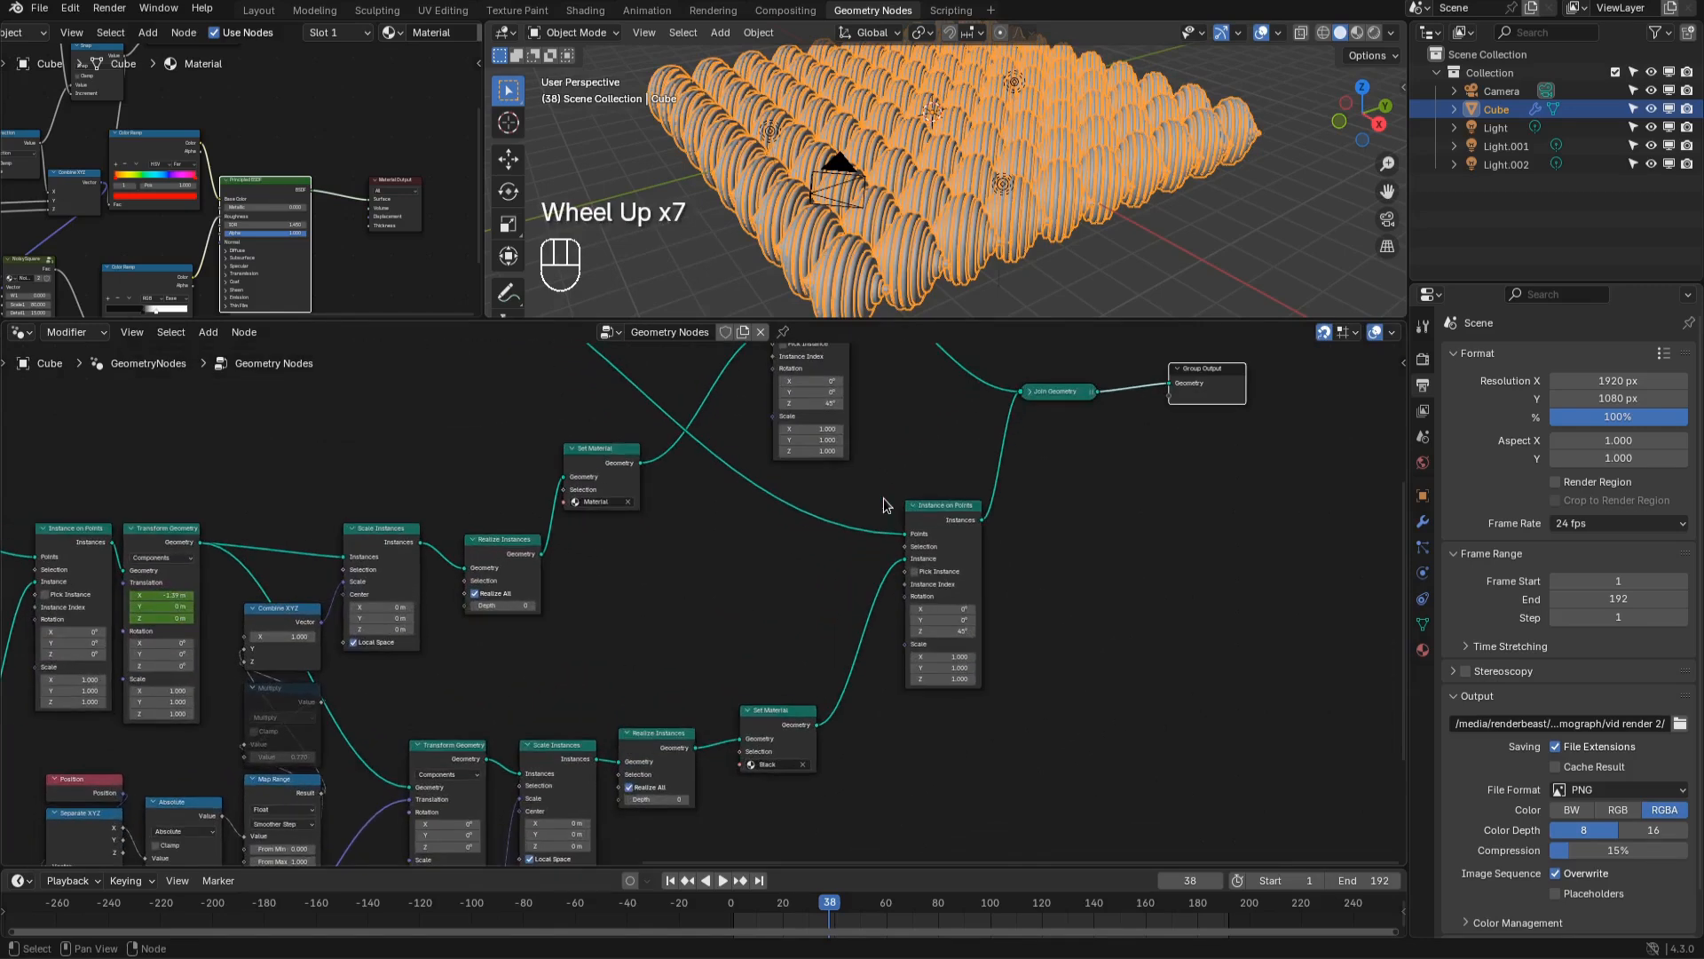
pyautogui.scroll(2, 702, 530)
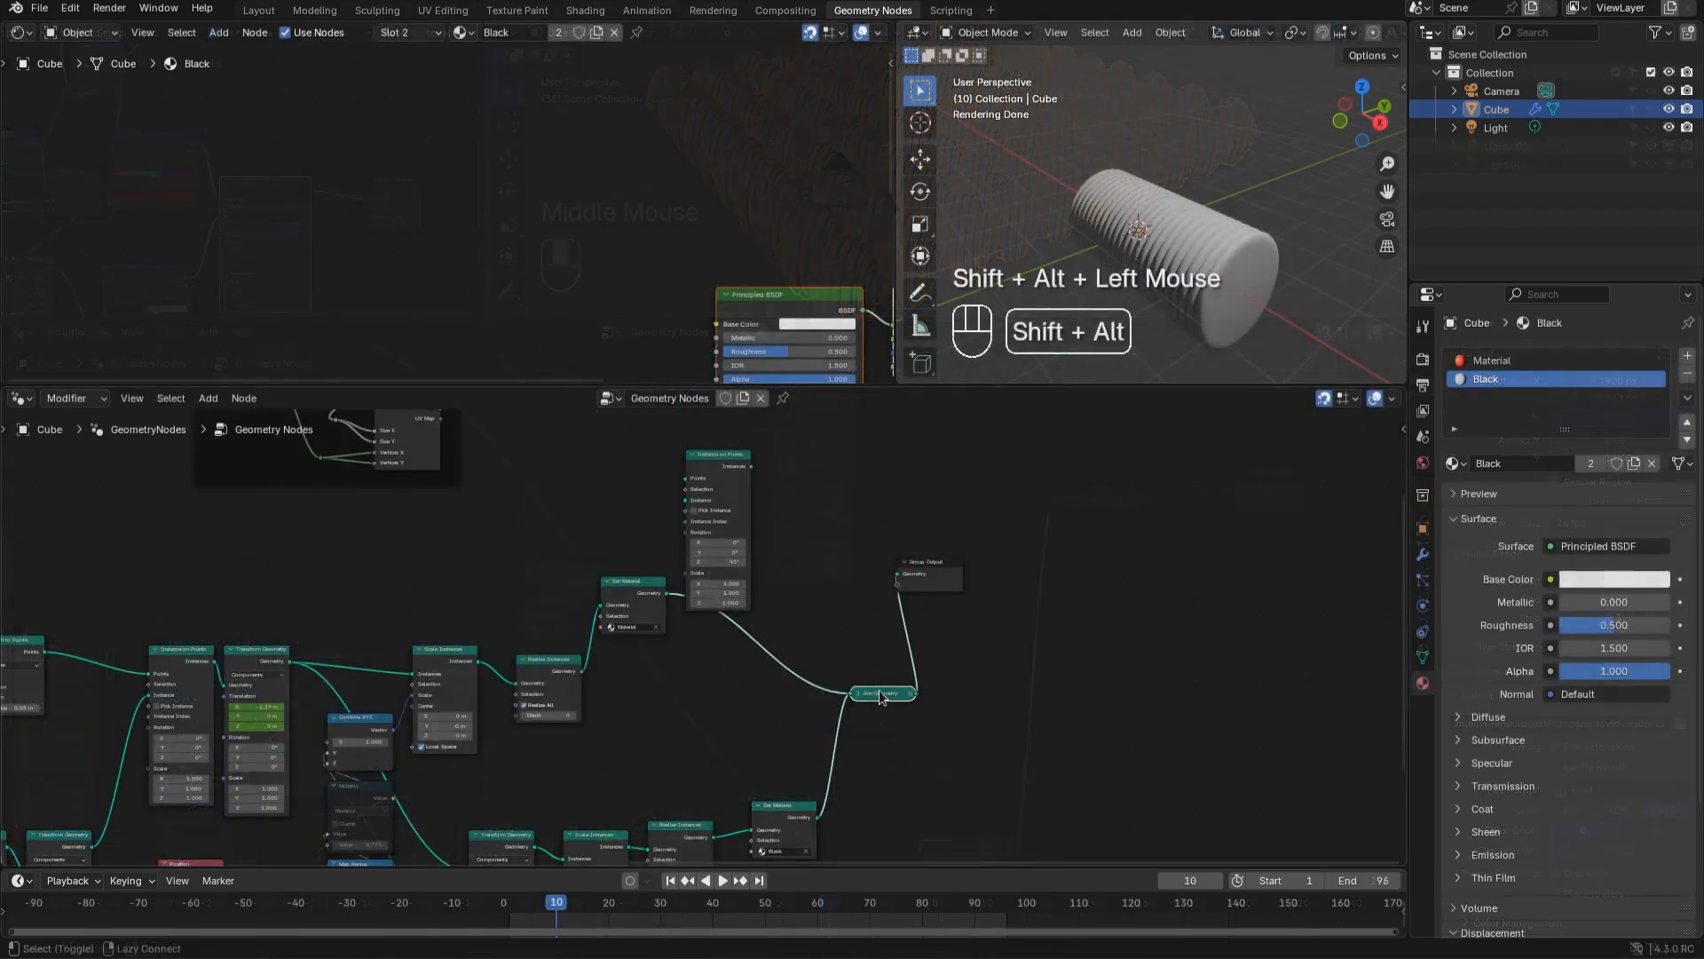
# Set the Black material's Principled BSDF Base Color to black
pyautogui.moveTo(813, 329); pyautogui.dragTo(626, 206, button='middle')
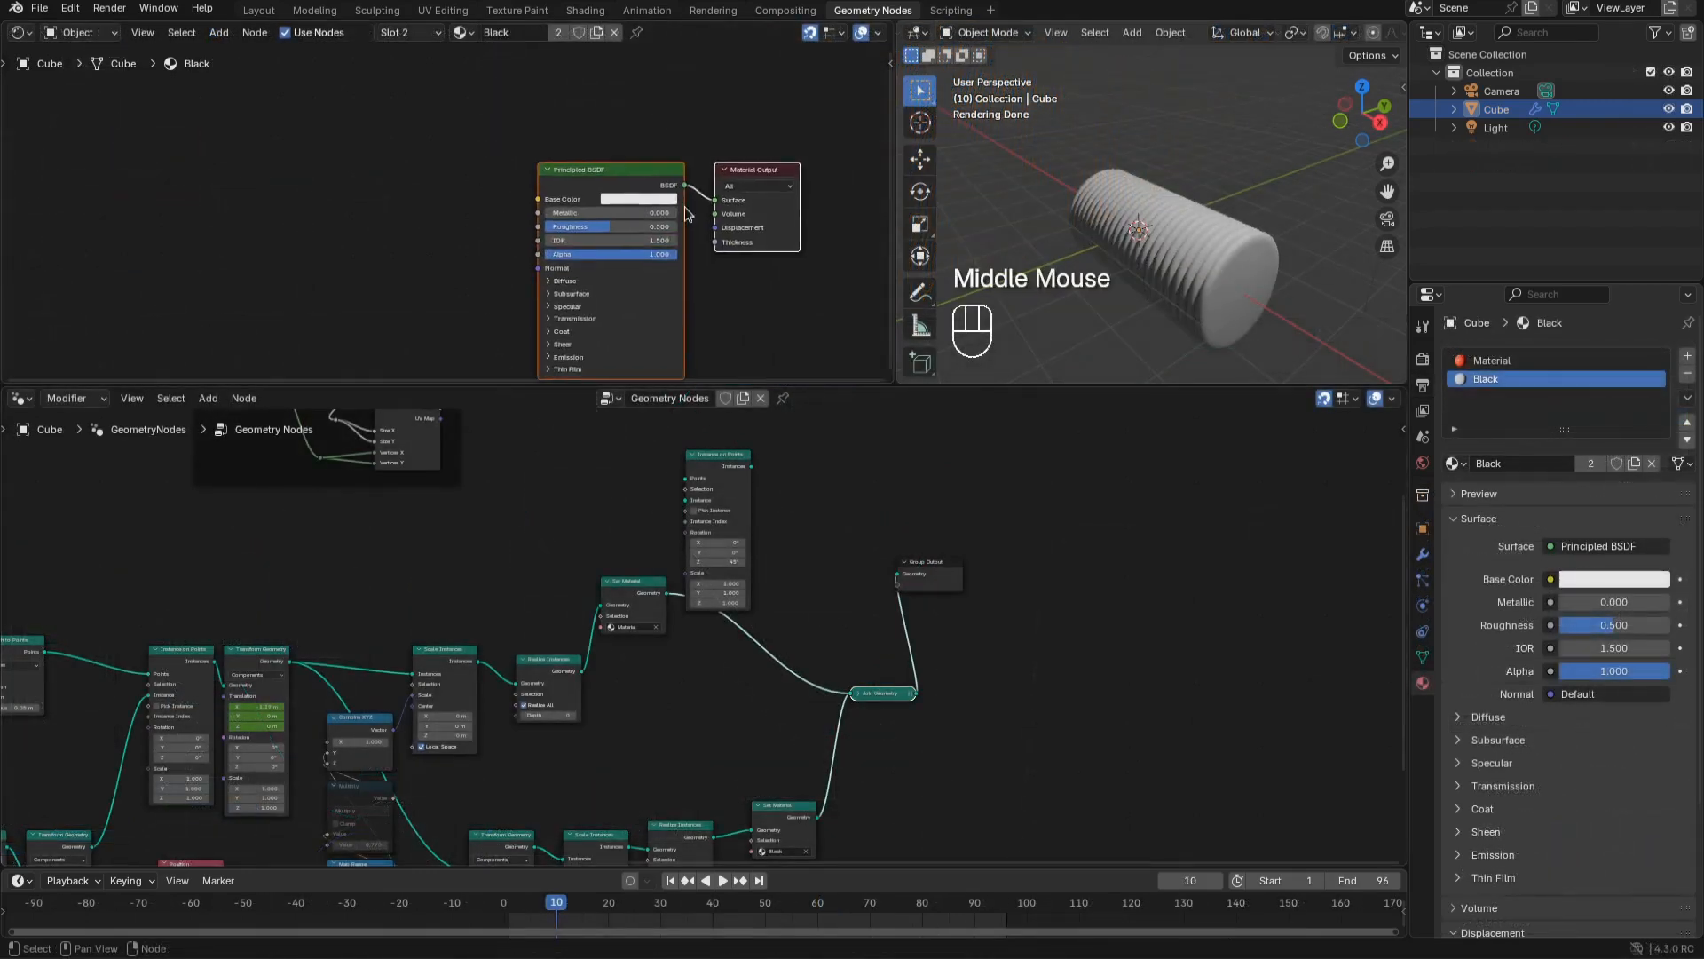
pyautogui.click(643, 200)
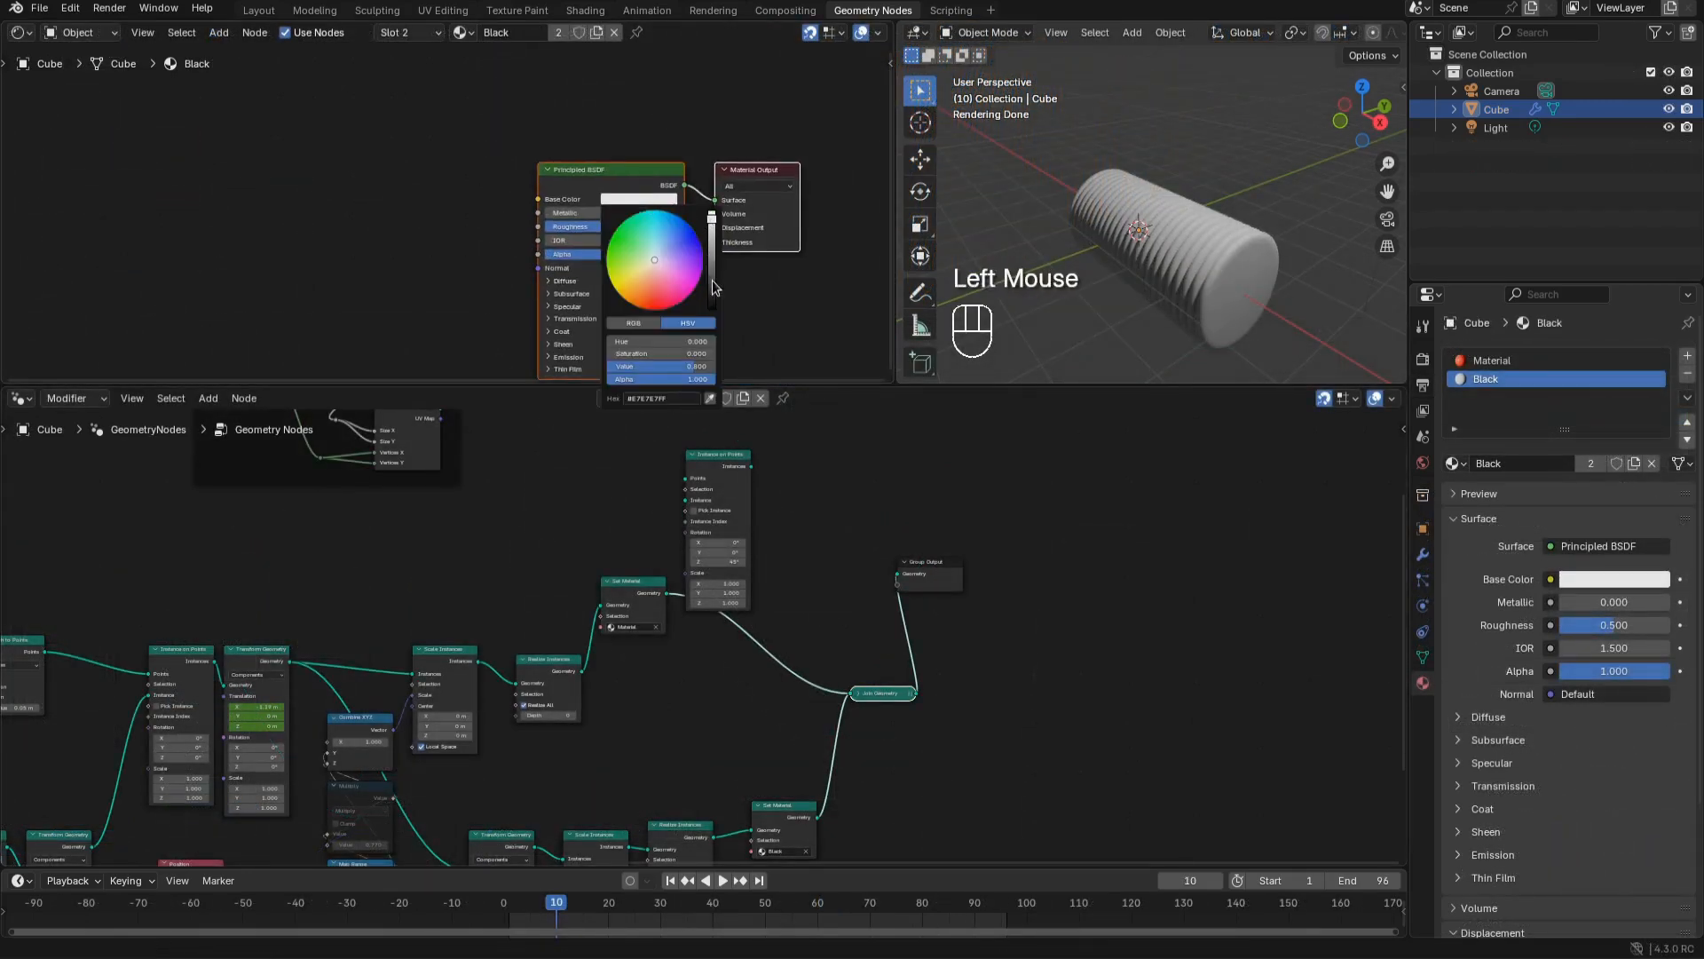
pyautogui.moveTo(711, 216); pyautogui.dragTo(711, 306)
# Duplicate the Combine XYZ with its input links and the muted Multiply node, placing both copies below the duplicated Transform Geometry
pyautogui.moveTo(720, 714)
pyautogui.mouseDown(button='middle')
pyautogui.moveTo(1008, 537)
pyautogui.moveTo(727, 695)
pyautogui.mouseUp(button='middle')
pyautogui.scroll(3, 750, 721)
pyautogui.click(592, 481)
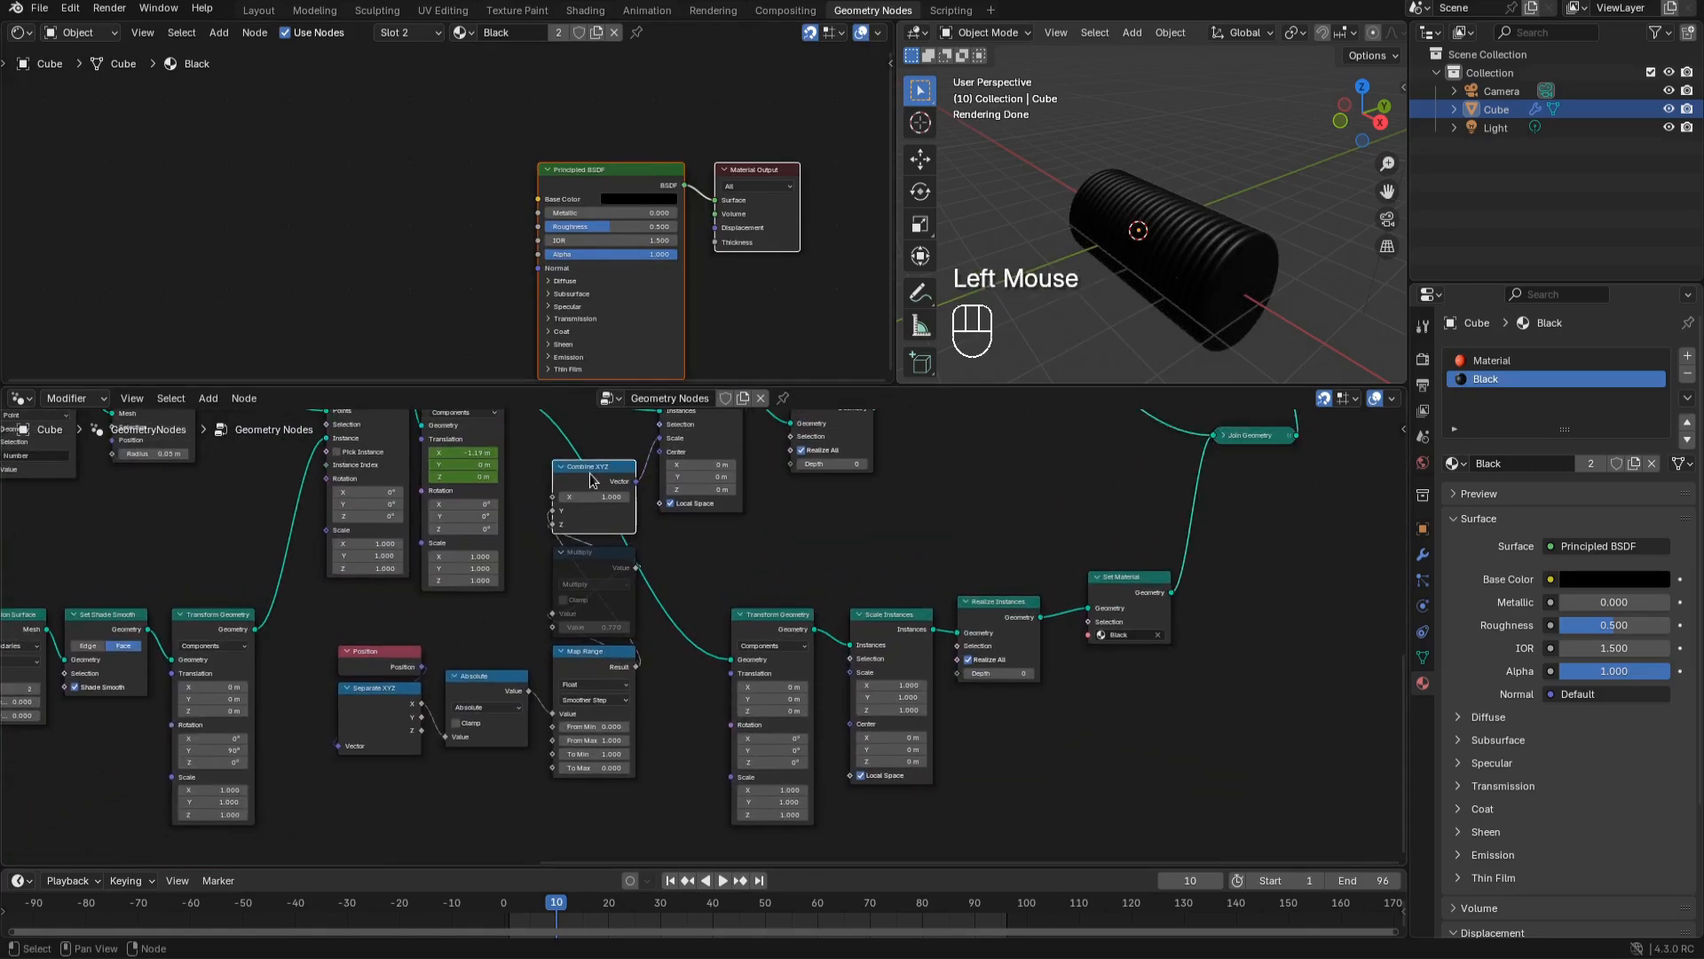
pyautogui.hotkey('ctrl', 'shift', 'd')
pyautogui.click(771, 721)
pyautogui.click(618, 487)
pyautogui.hotkey('shift', 'd')
pyautogui.click(677, 781)
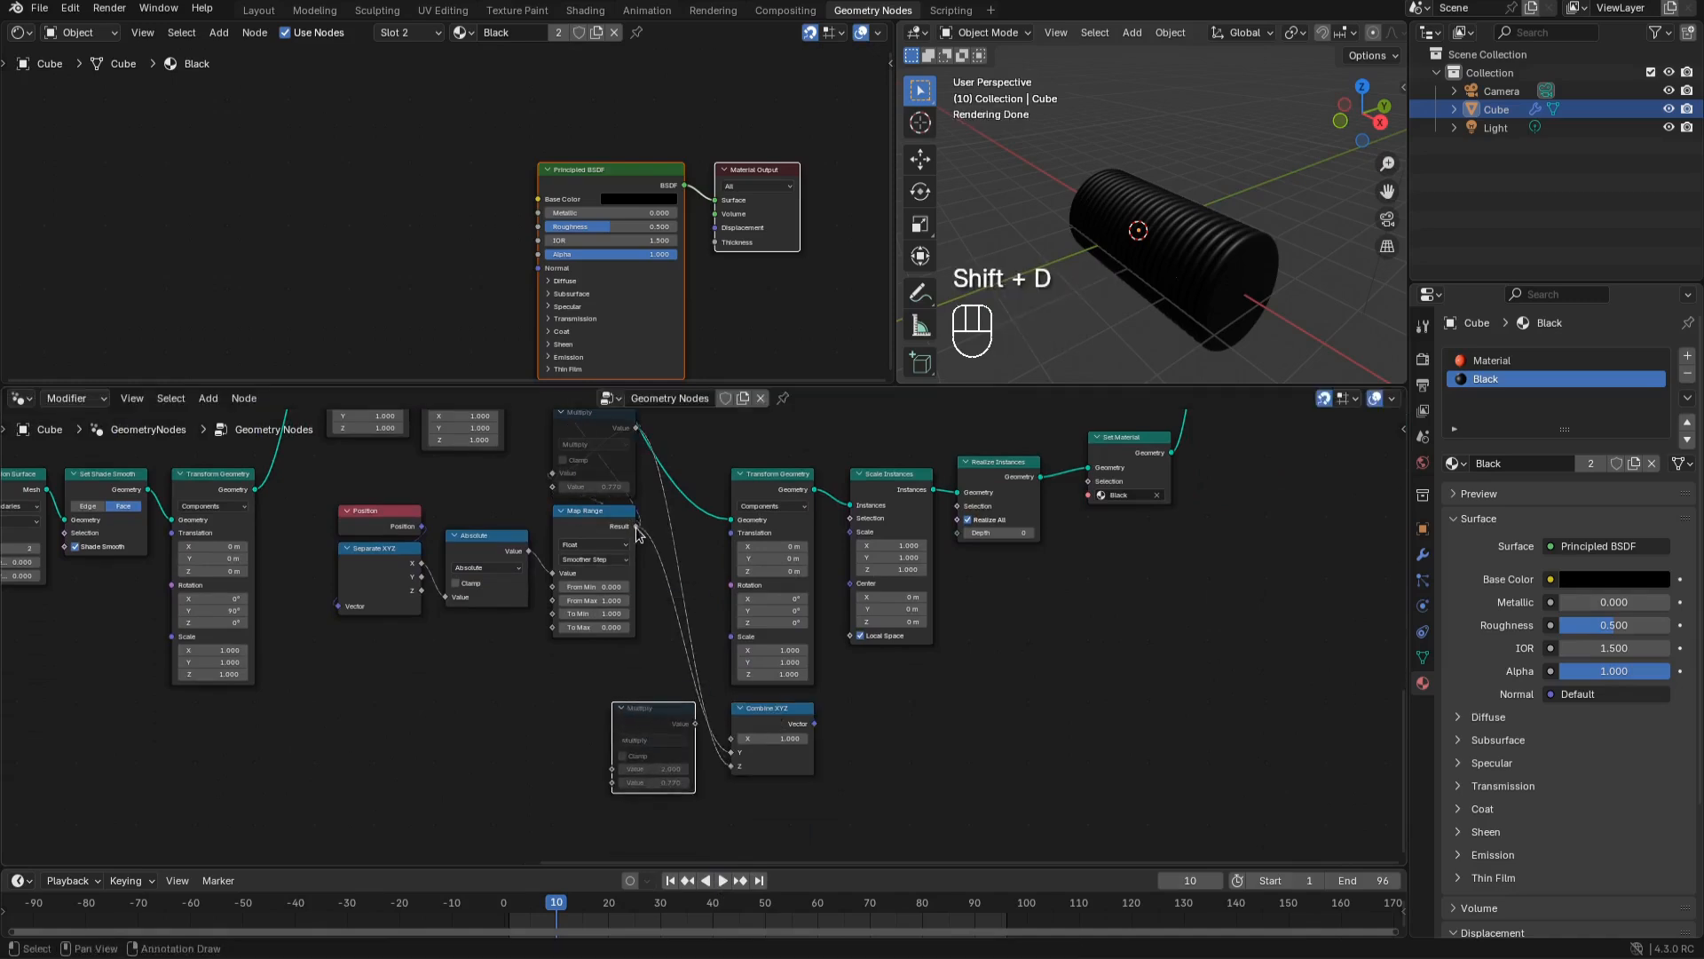
# Feed the Map Range result into the duplicated Multiply, unmute it, set its factor to 1.1, and link it to the Combine XYZ Y and Z
pyautogui.moveTo(636, 526); pyautogui.dragTo(613, 768)
pyautogui.click(646, 723)
pyautogui.press('m')
pyautogui.click(664, 779)
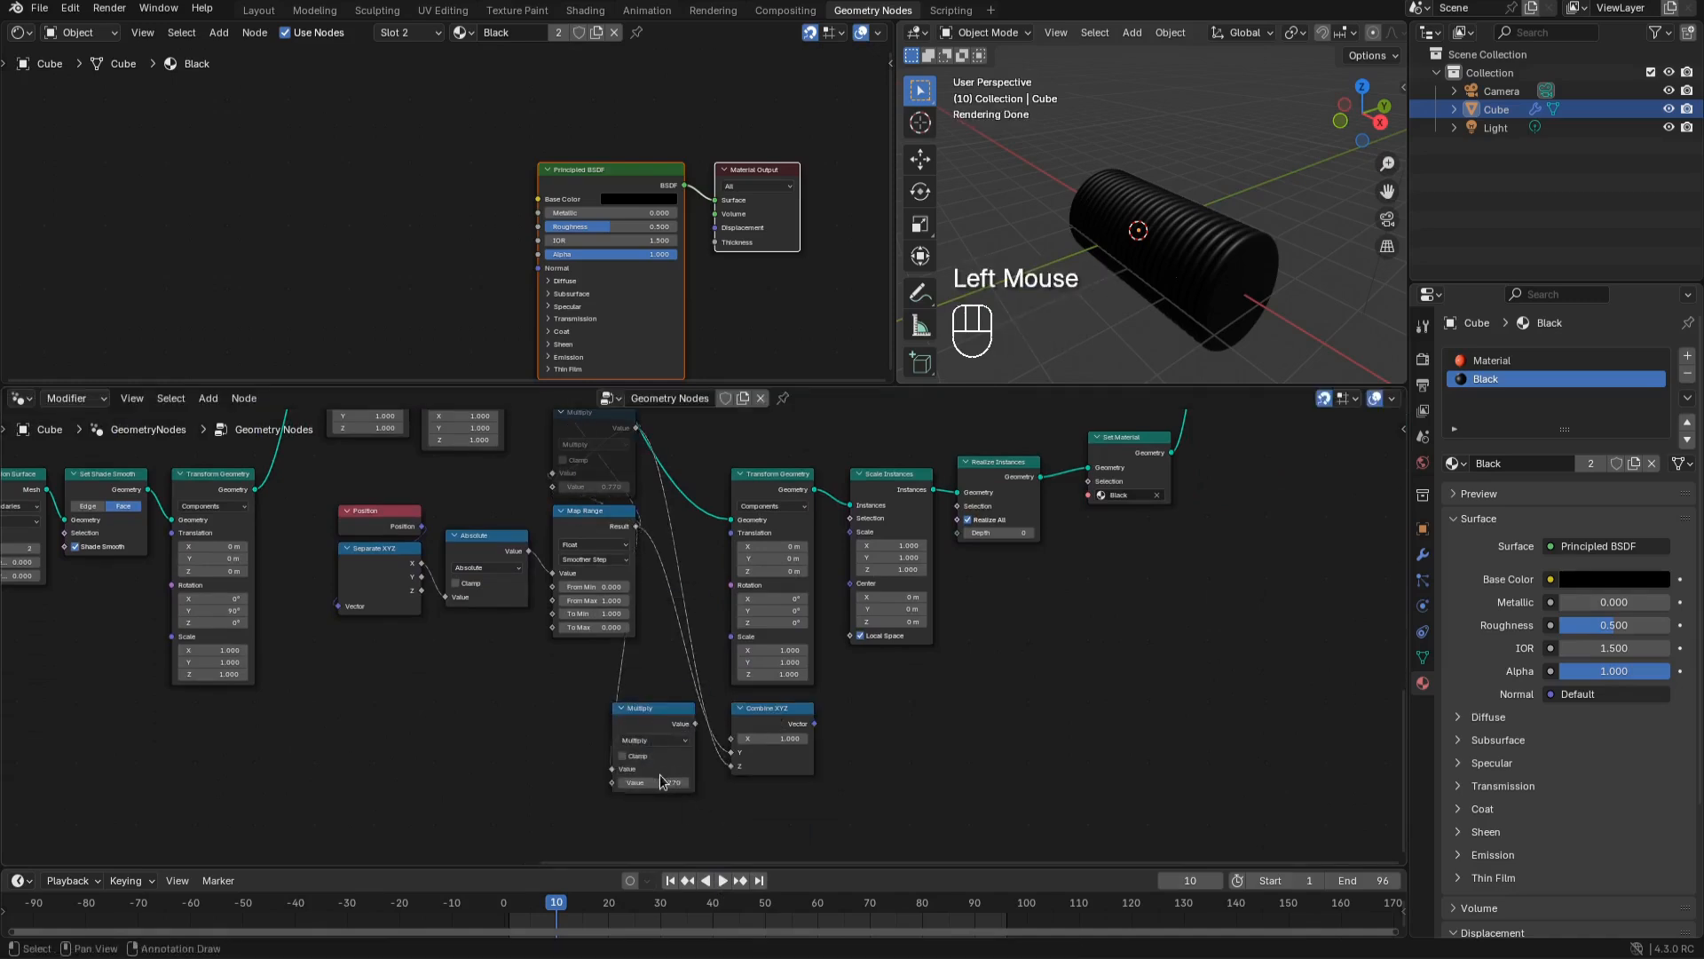
pyautogui.click(657, 783)
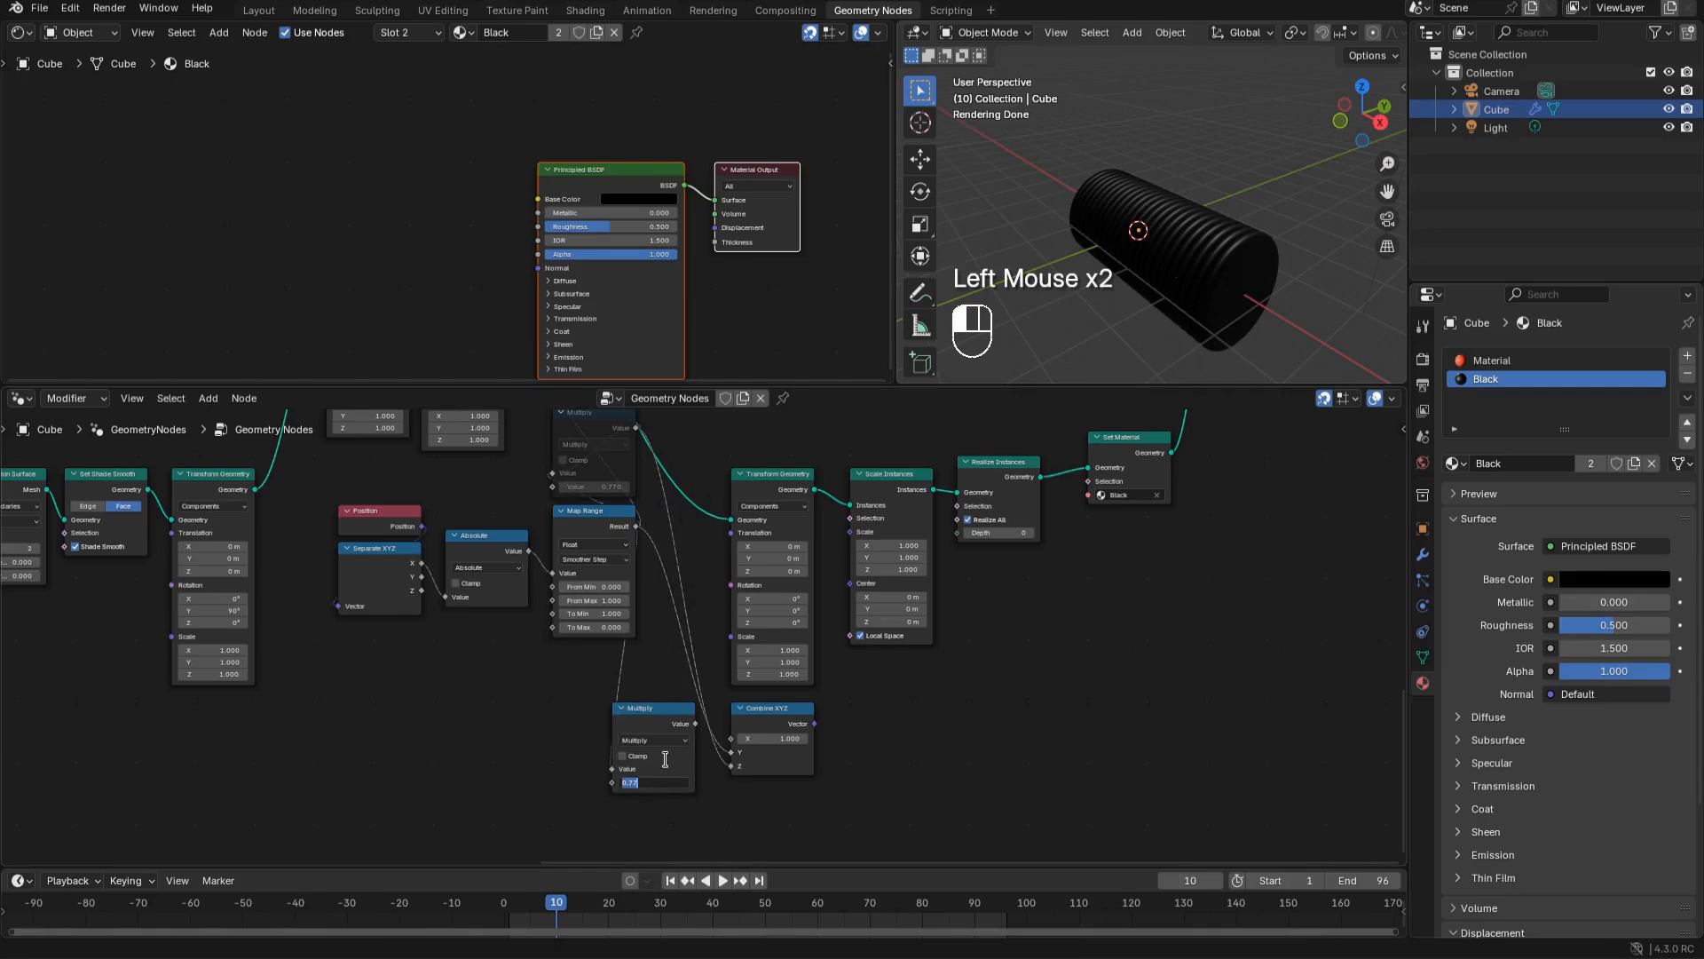
pyautogui.write('1.1')
pyautogui.press('Return')
pyautogui.moveTo(694, 724); pyautogui.dragTo(735, 772)
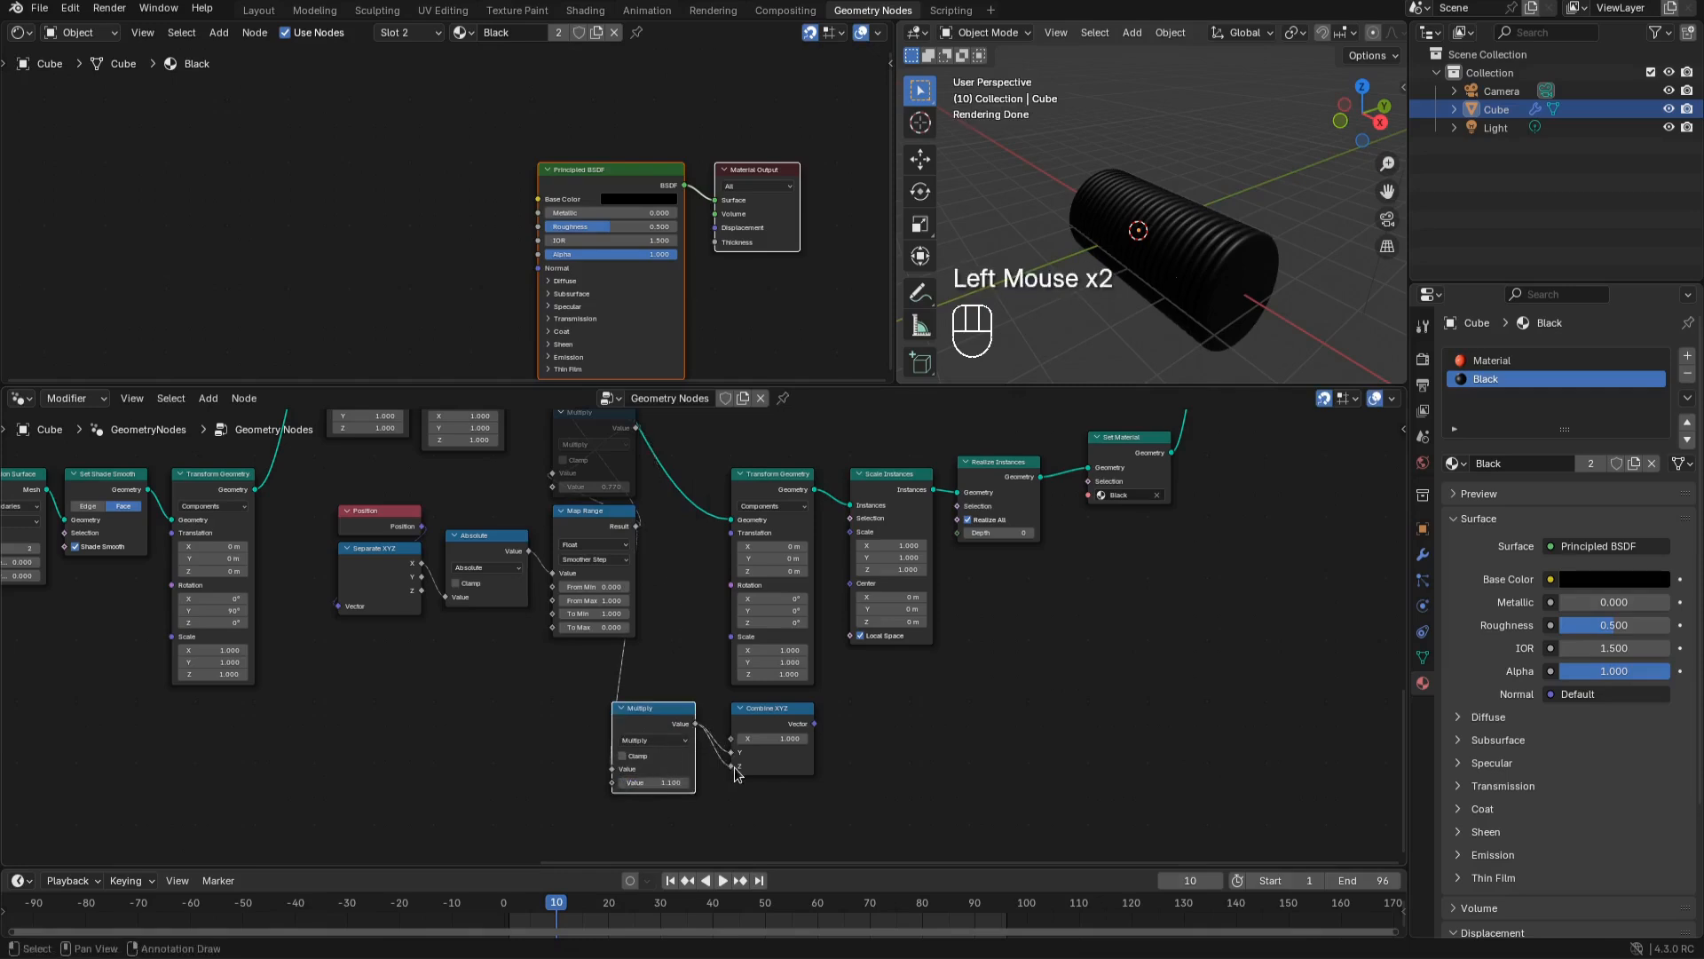
# Link the duplicated Combine XYZ vector to the black discs' Scale Instances scale, reduce its X value, and play the animation
pyautogui.moveTo(813, 726); pyautogui.dragTo(843, 538)
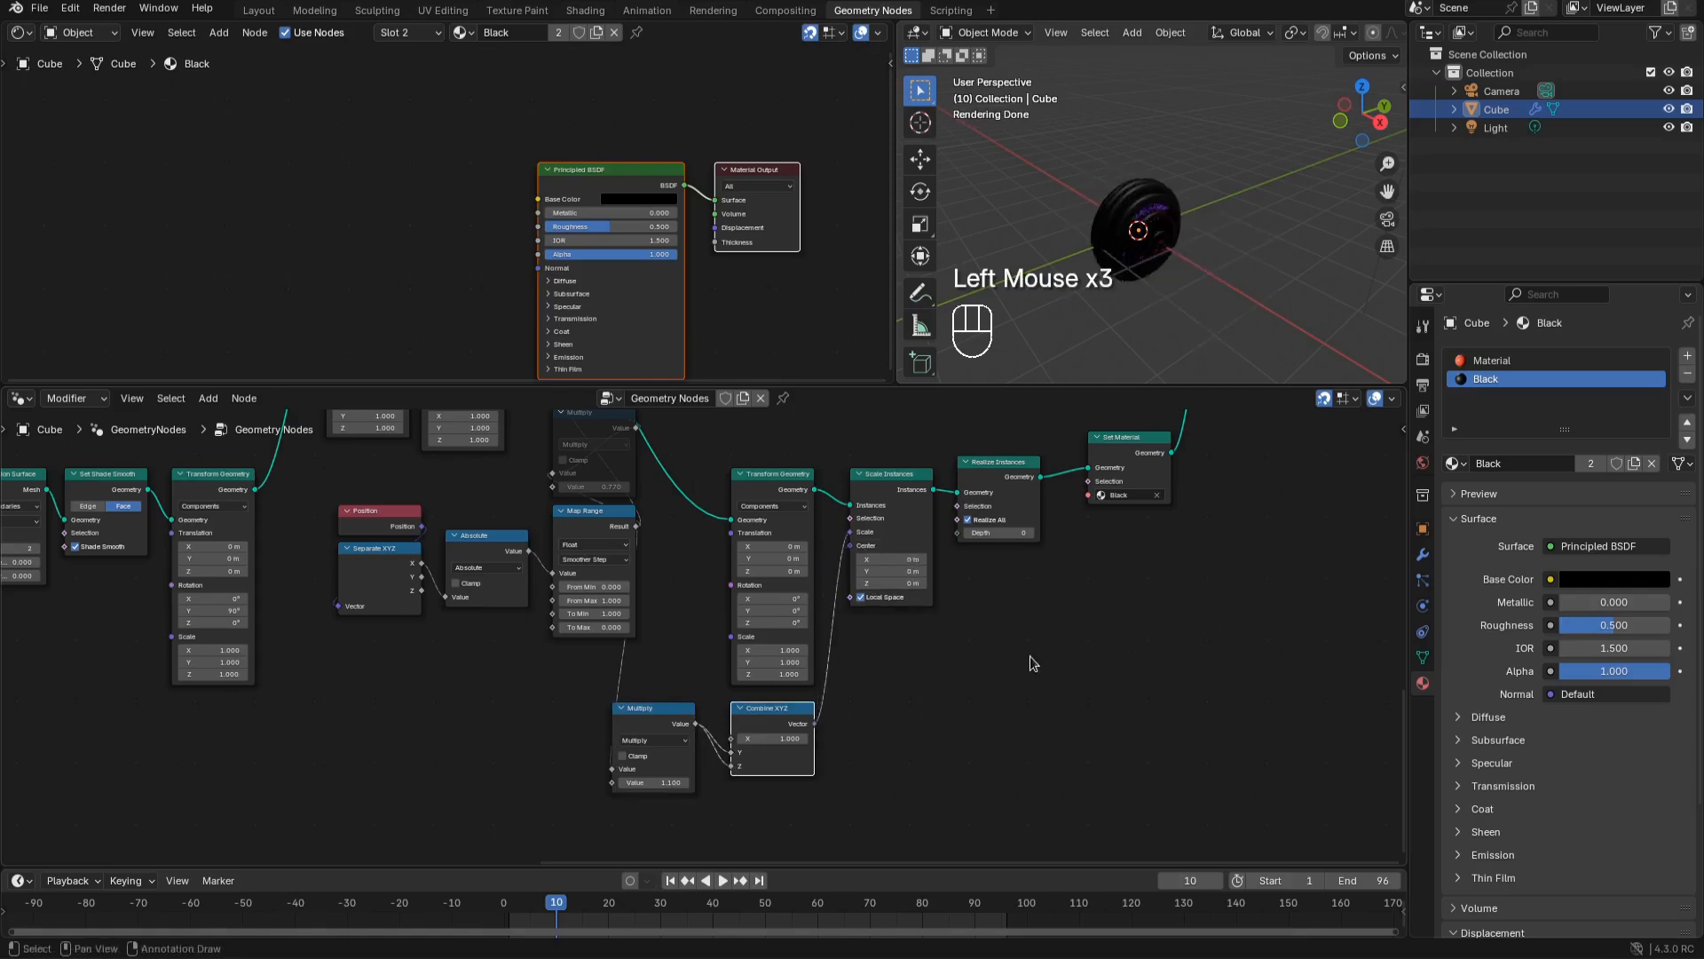
pyautogui.scroll(3, 1137, 230)
pyautogui.keyDown('shift'); pyautogui.moveTo(1136, 249); pyautogui.dragTo(1154, 266); pyautogui.keyUp('shift')
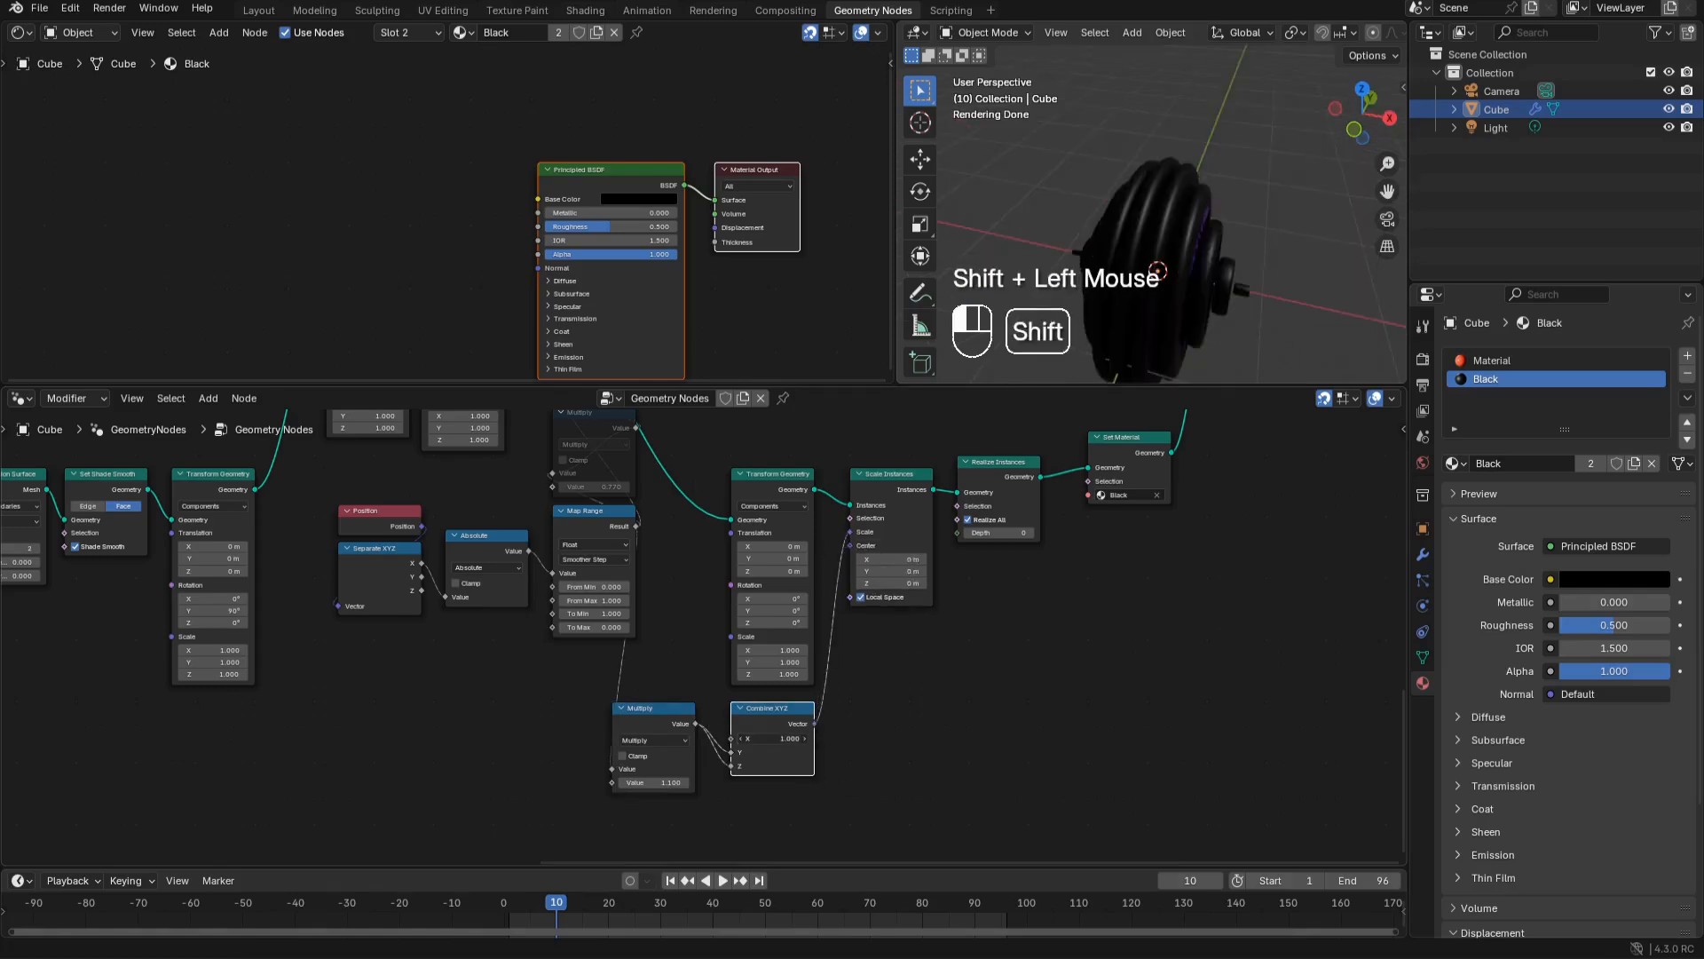
pyautogui.moveTo(1167, 244); pyautogui.dragTo(1192, 223, button='middle')
pyautogui.press('space')
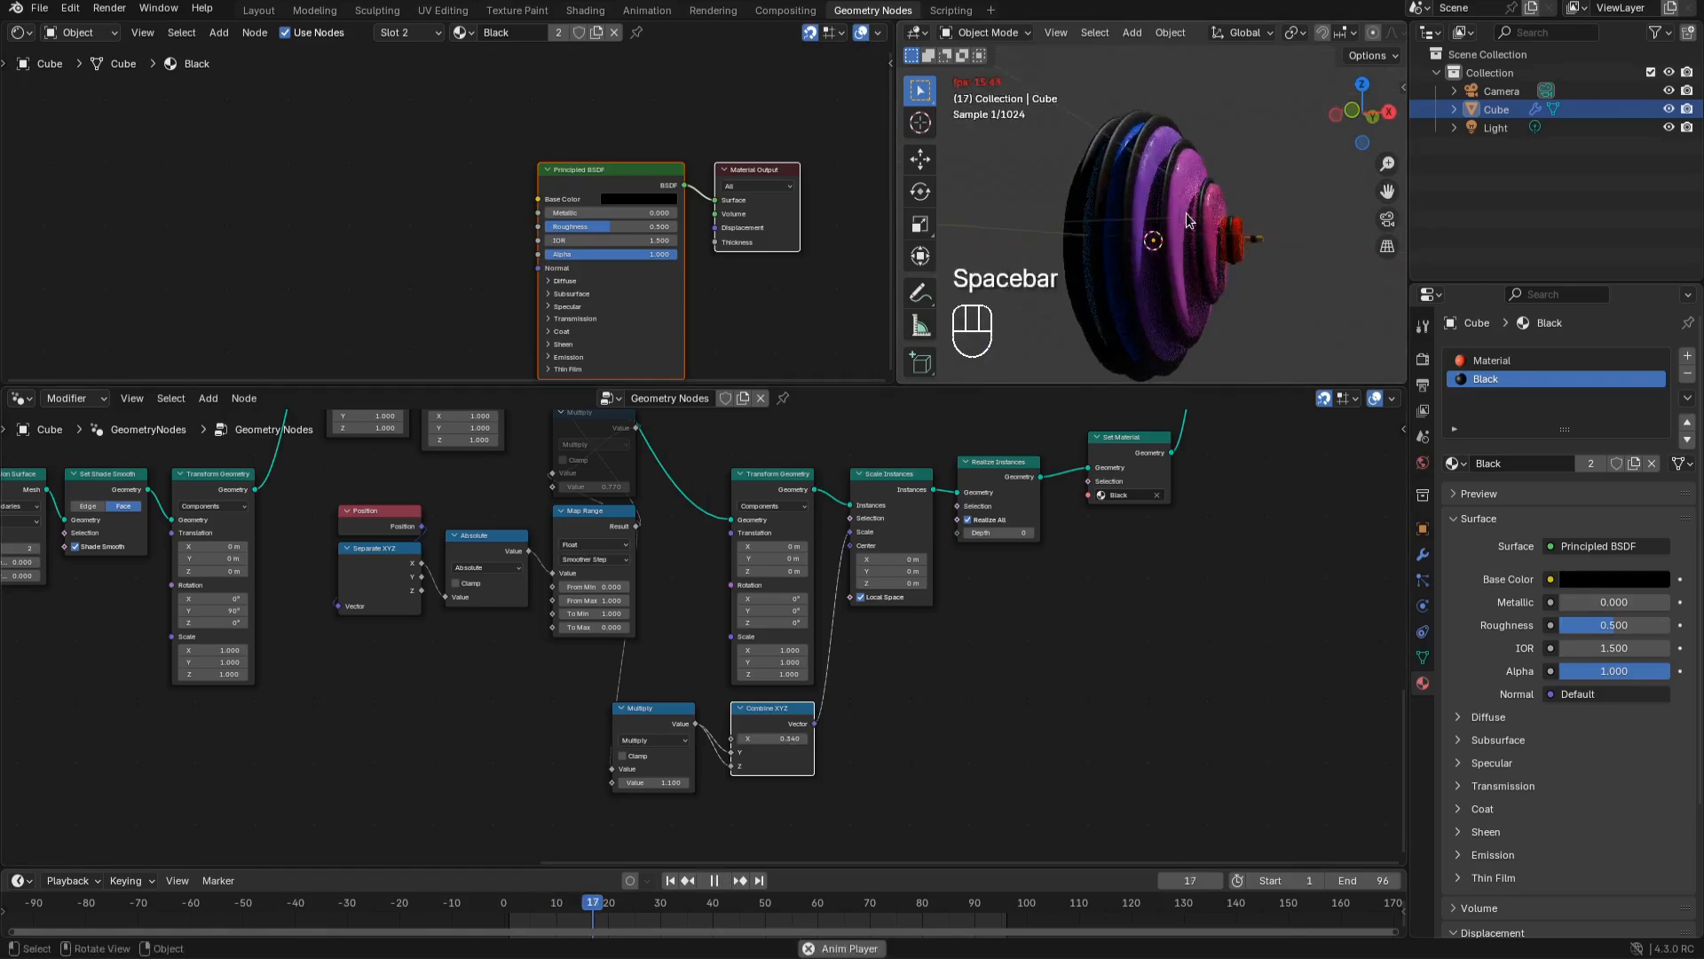
# Duplicate the Multiply as a Divide by 2 and feed it the value that drives the cylinder's depth
pyautogui.scroll(-1, 653, 707)
pyautogui.click(653, 708)
pyautogui.hotkey('shift', 'd')
pyautogui.click(526, 678)
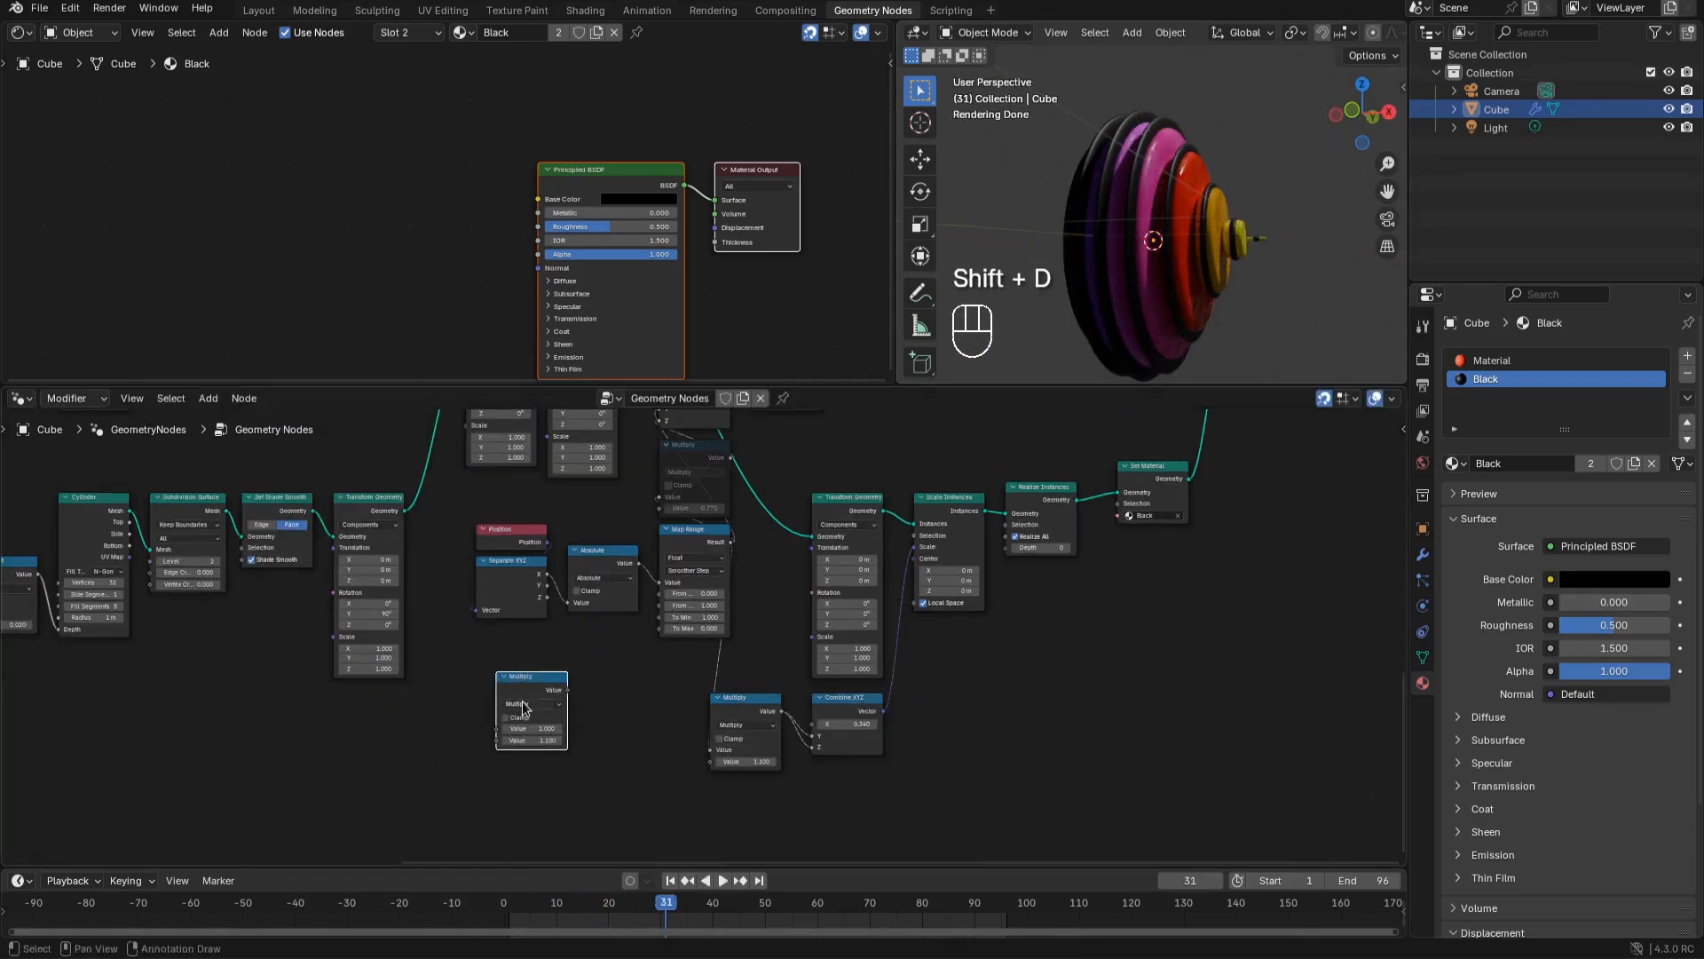
pyautogui.click(531, 703)
pyautogui.click(531, 766)
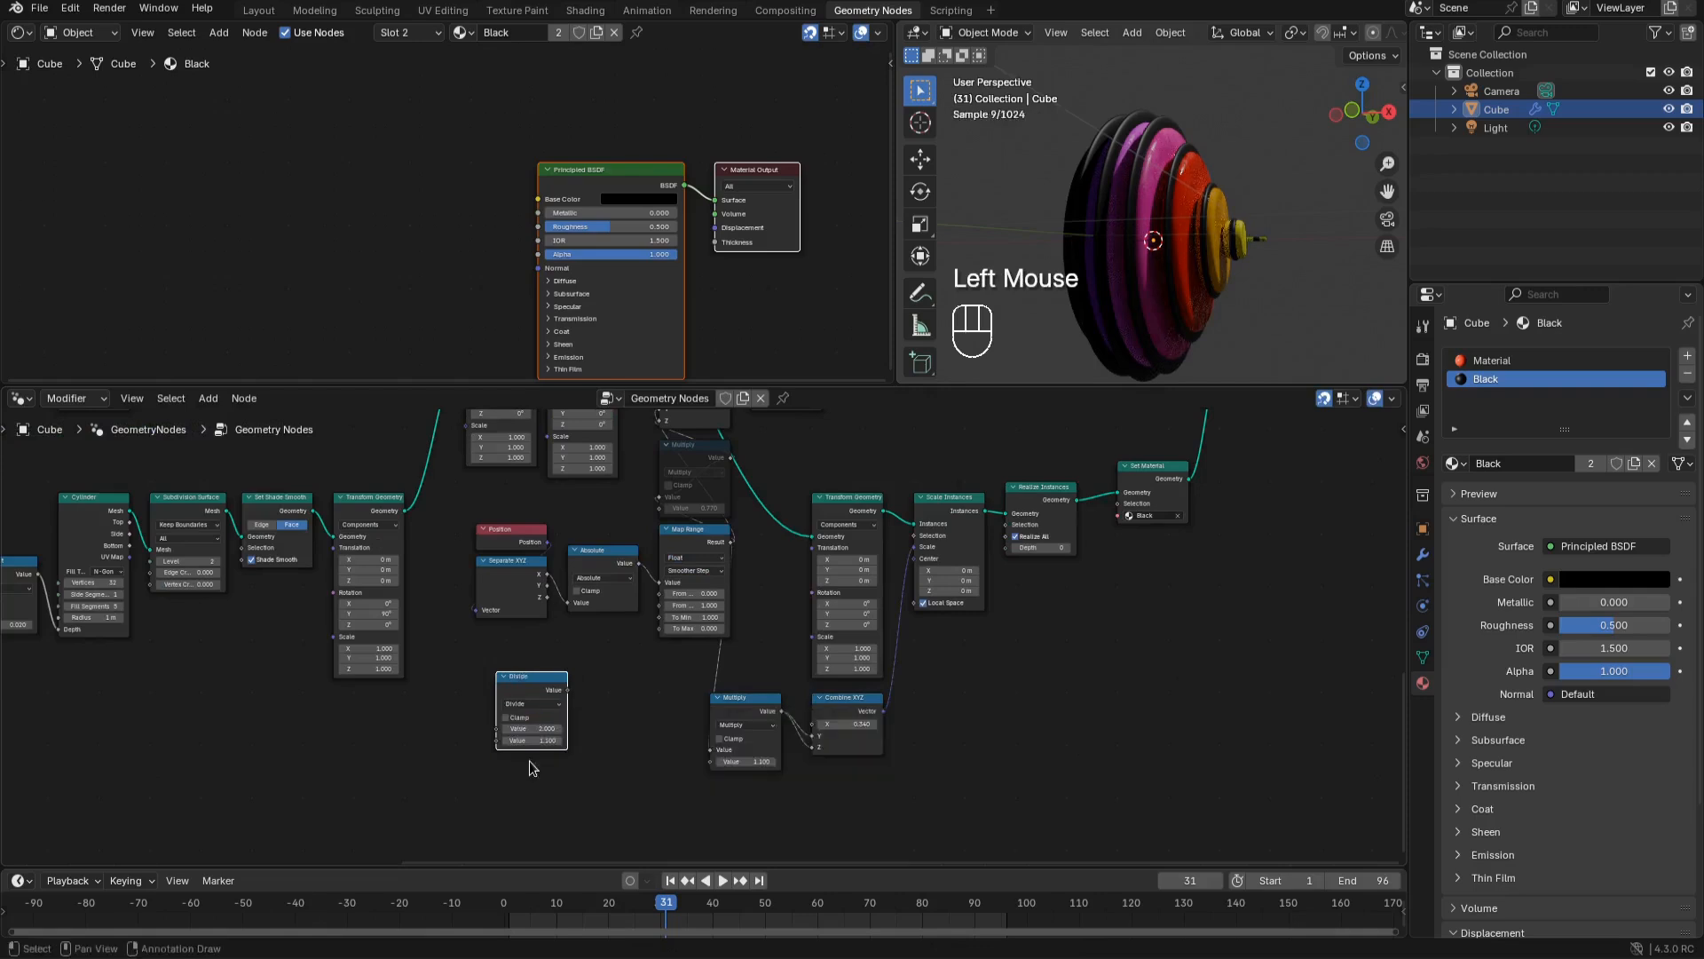
pyautogui.doubleClick(527, 738)
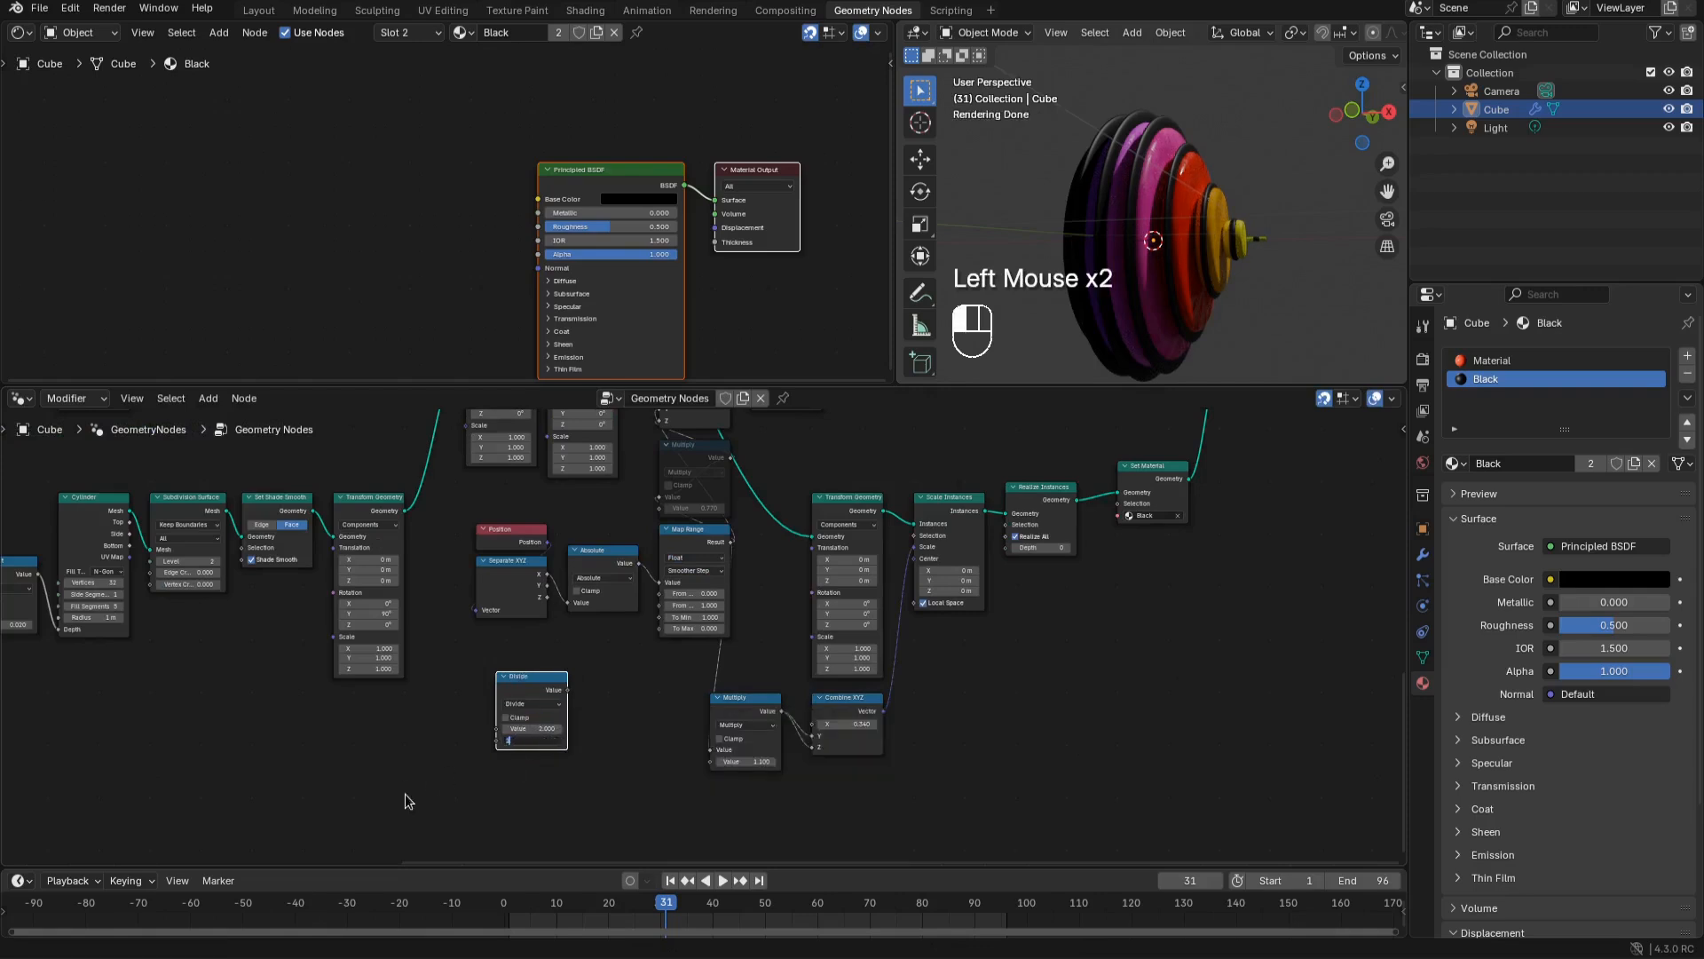
pyautogui.write('2')
pyautogui.press('Return')
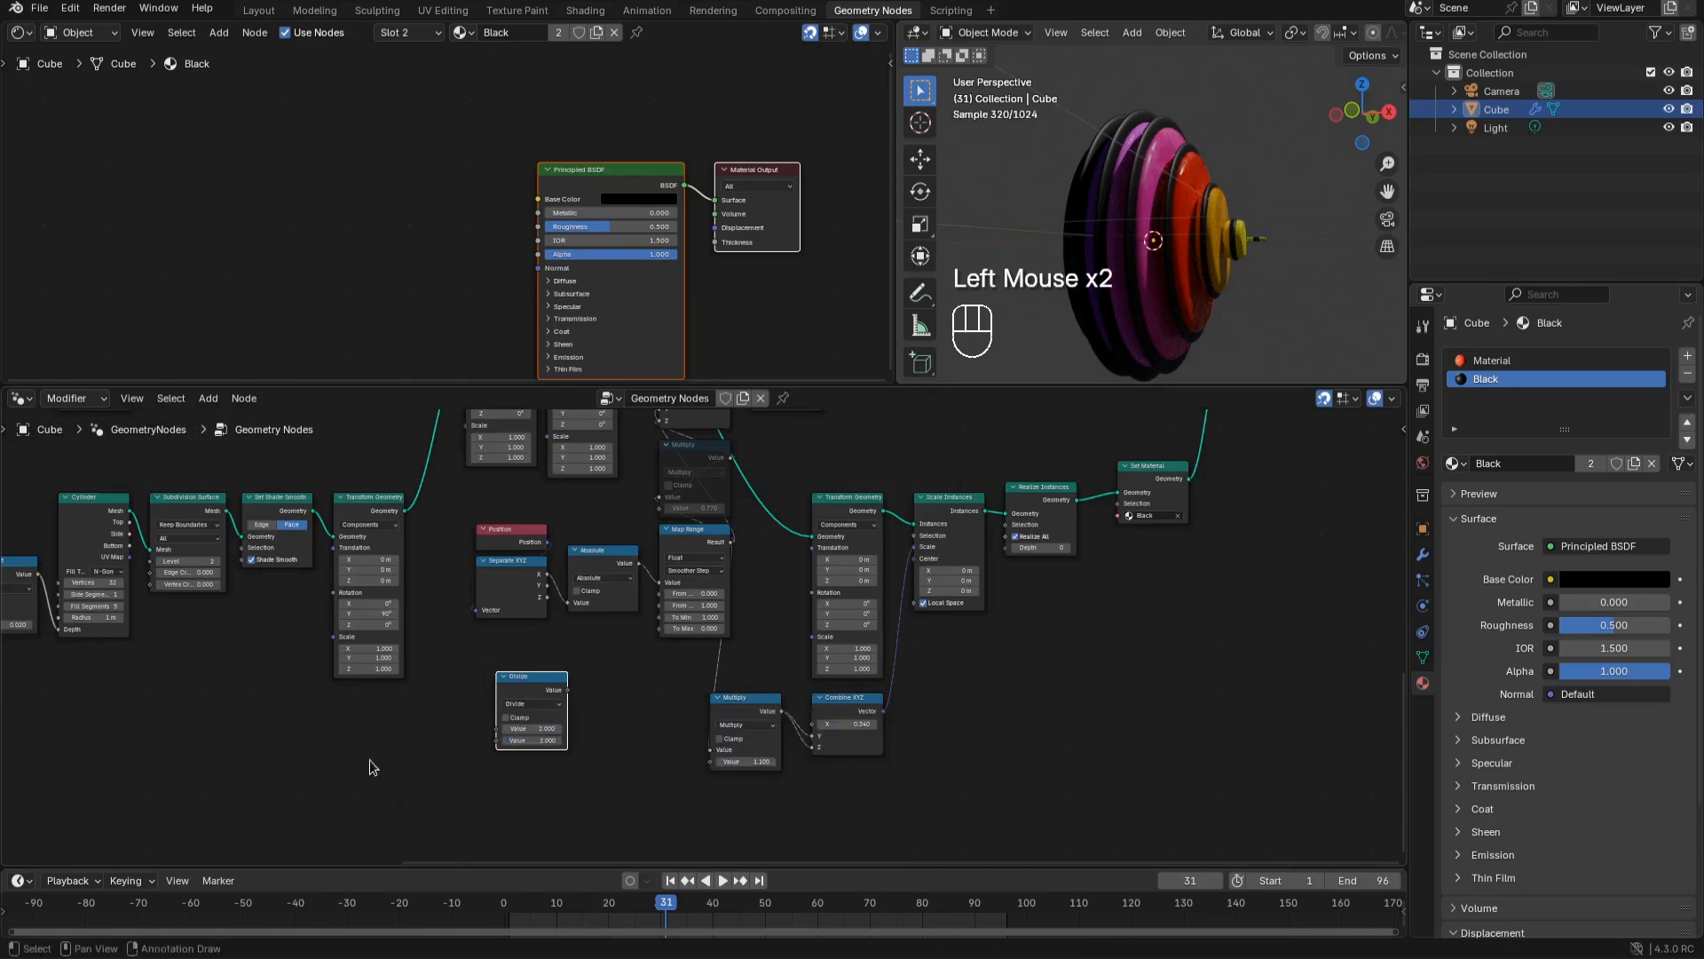
pyautogui.moveTo(373, 769); pyautogui.dragTo(533, 754, button='middle')
pyautogui.moveTo(252, 534); pyautogui.dragTo(828, 729)
# Duplicate the Combine XYZ with Y and Z at 0, linking Divide into X and its vector to the black discs' Transform Geometry translation
pyautogui.moveTo(1000, 677); pyautogui.dragTo(753, 709, button='middle')
pyautogui.click(1013, 755)
pyautogui.hotkey('shift', 'd')
pyautogui.click(674, 738)
pyautogui.moveTo(660, 736); pyautogui.dragTo(953, 568)
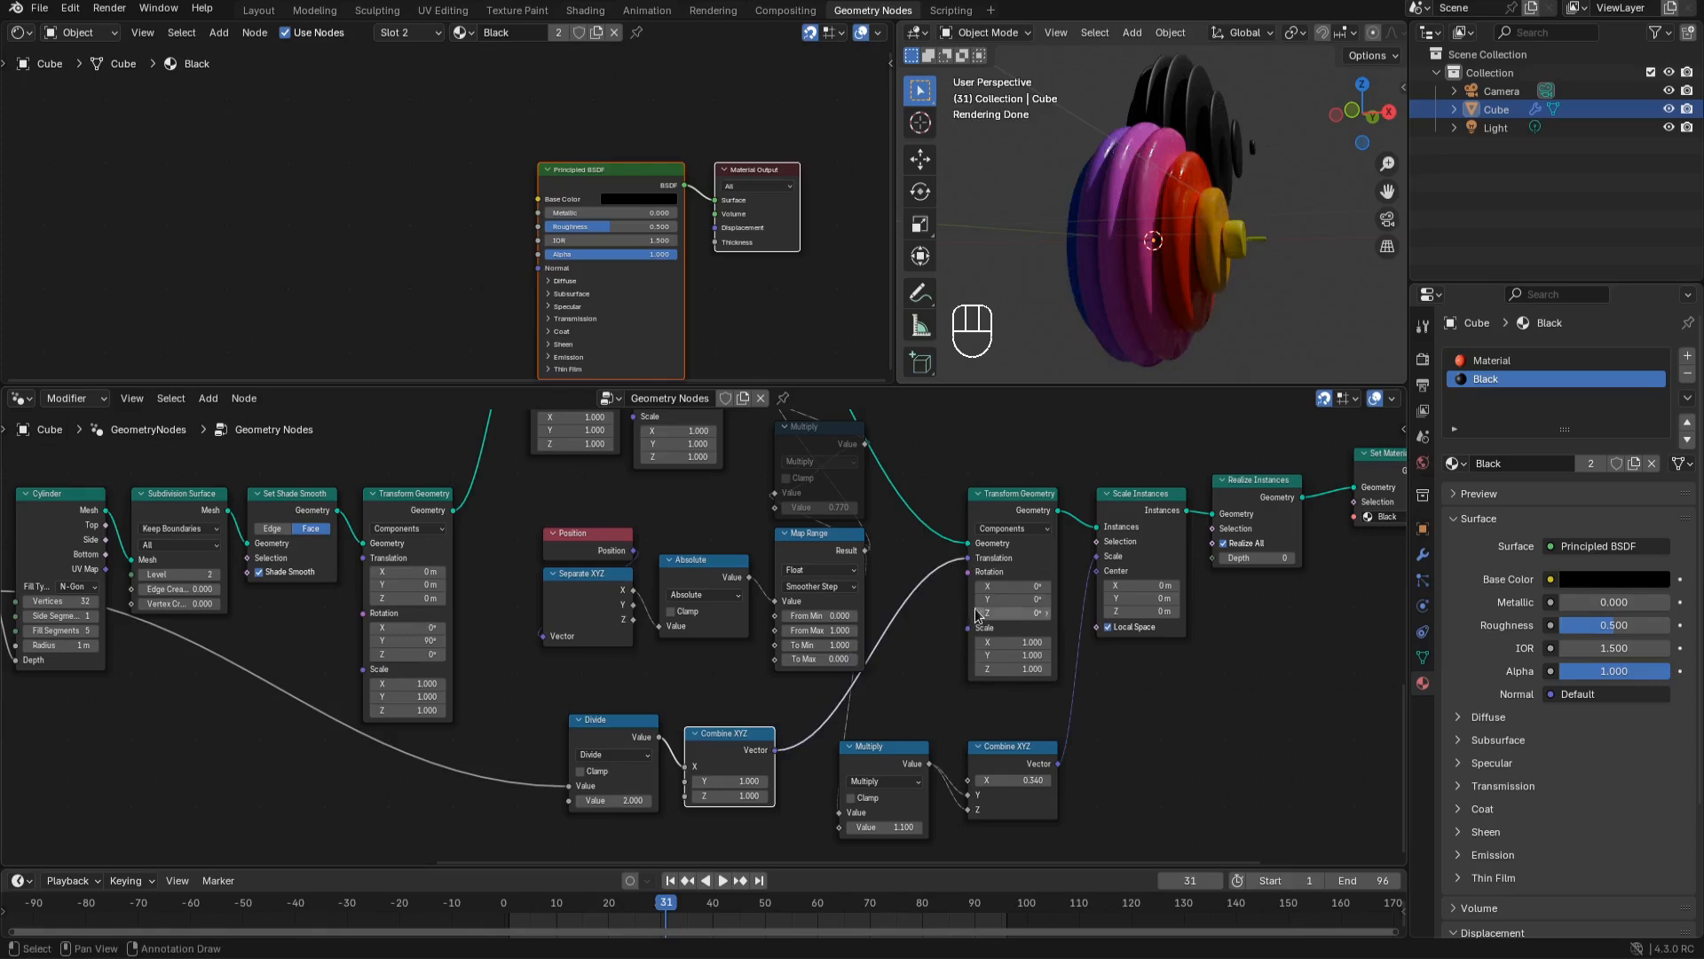
pyautogui.moveTo(726, 784); pyautogui.dragTo(726, 784)
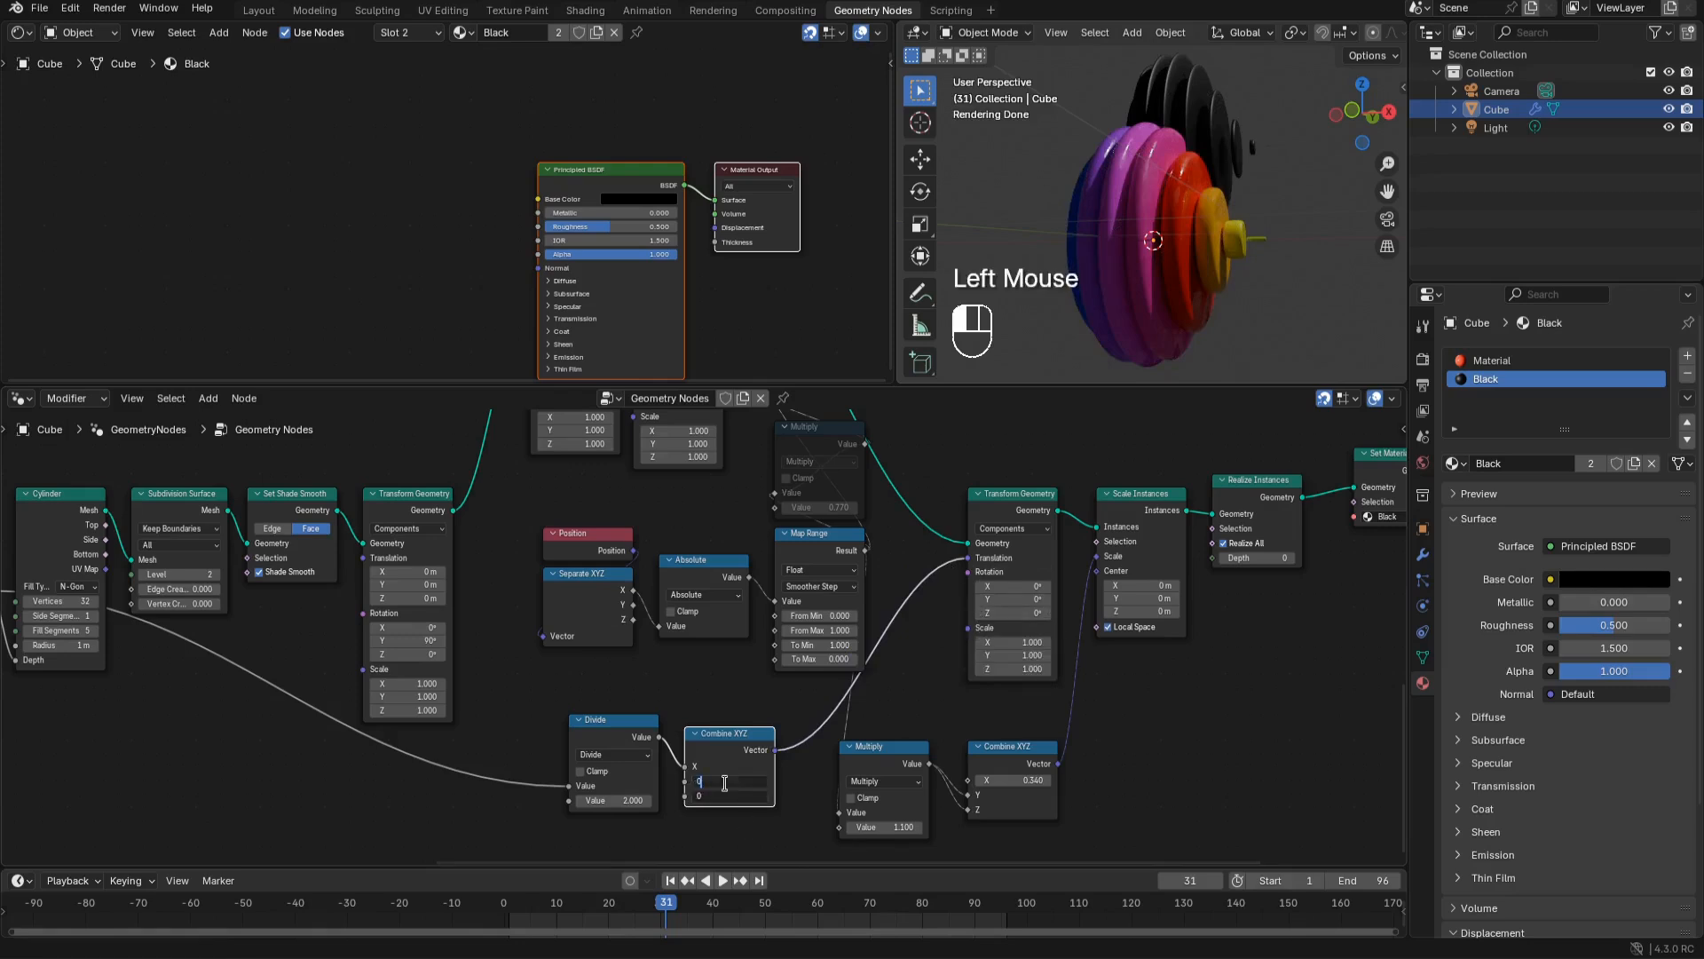
pyautogui.press('Return')
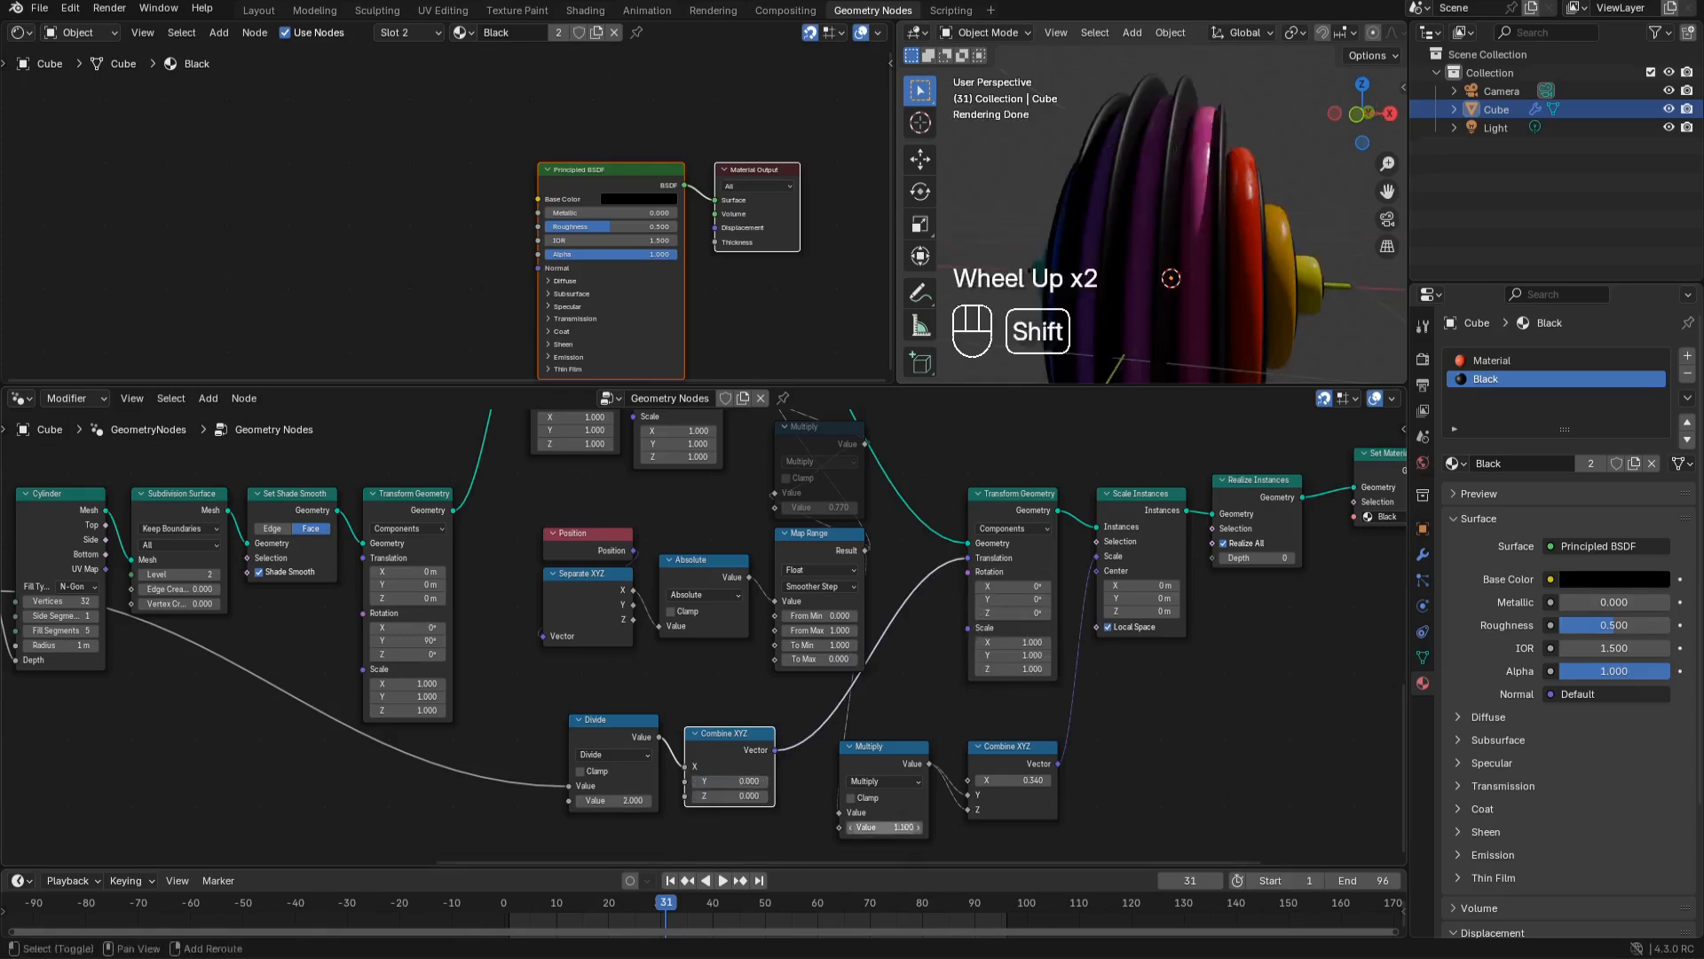
# Lower the black discs' Multiply factor to about 0.95, setting the Divide value back to 2 after trying a smaller one, and play the animation
pyautogui.keyDown('shift'); pyautogui.moveTo(900, 827); pyautogui.dragTo(774, 828); pyautogui.keyUp('shift')
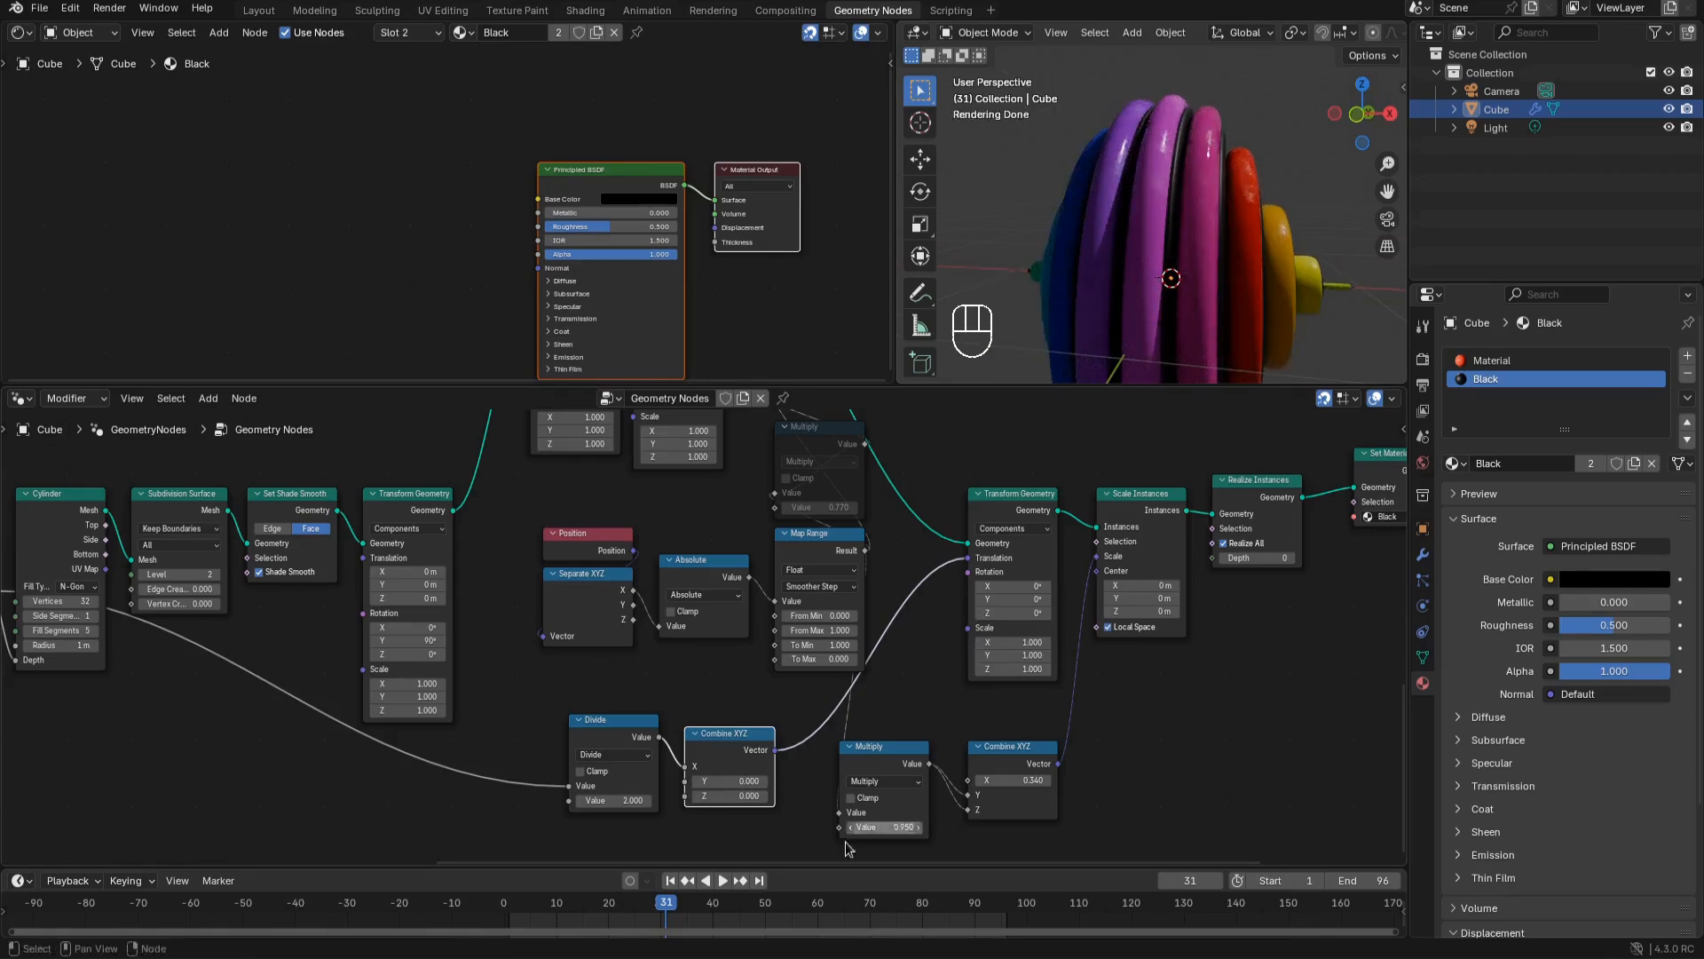
pyautogui.keyDown('shift'); pyautogui.moveTo(621, 800); pyautogui.dragTo(603, 800); pyautogui.keyUp('shift')
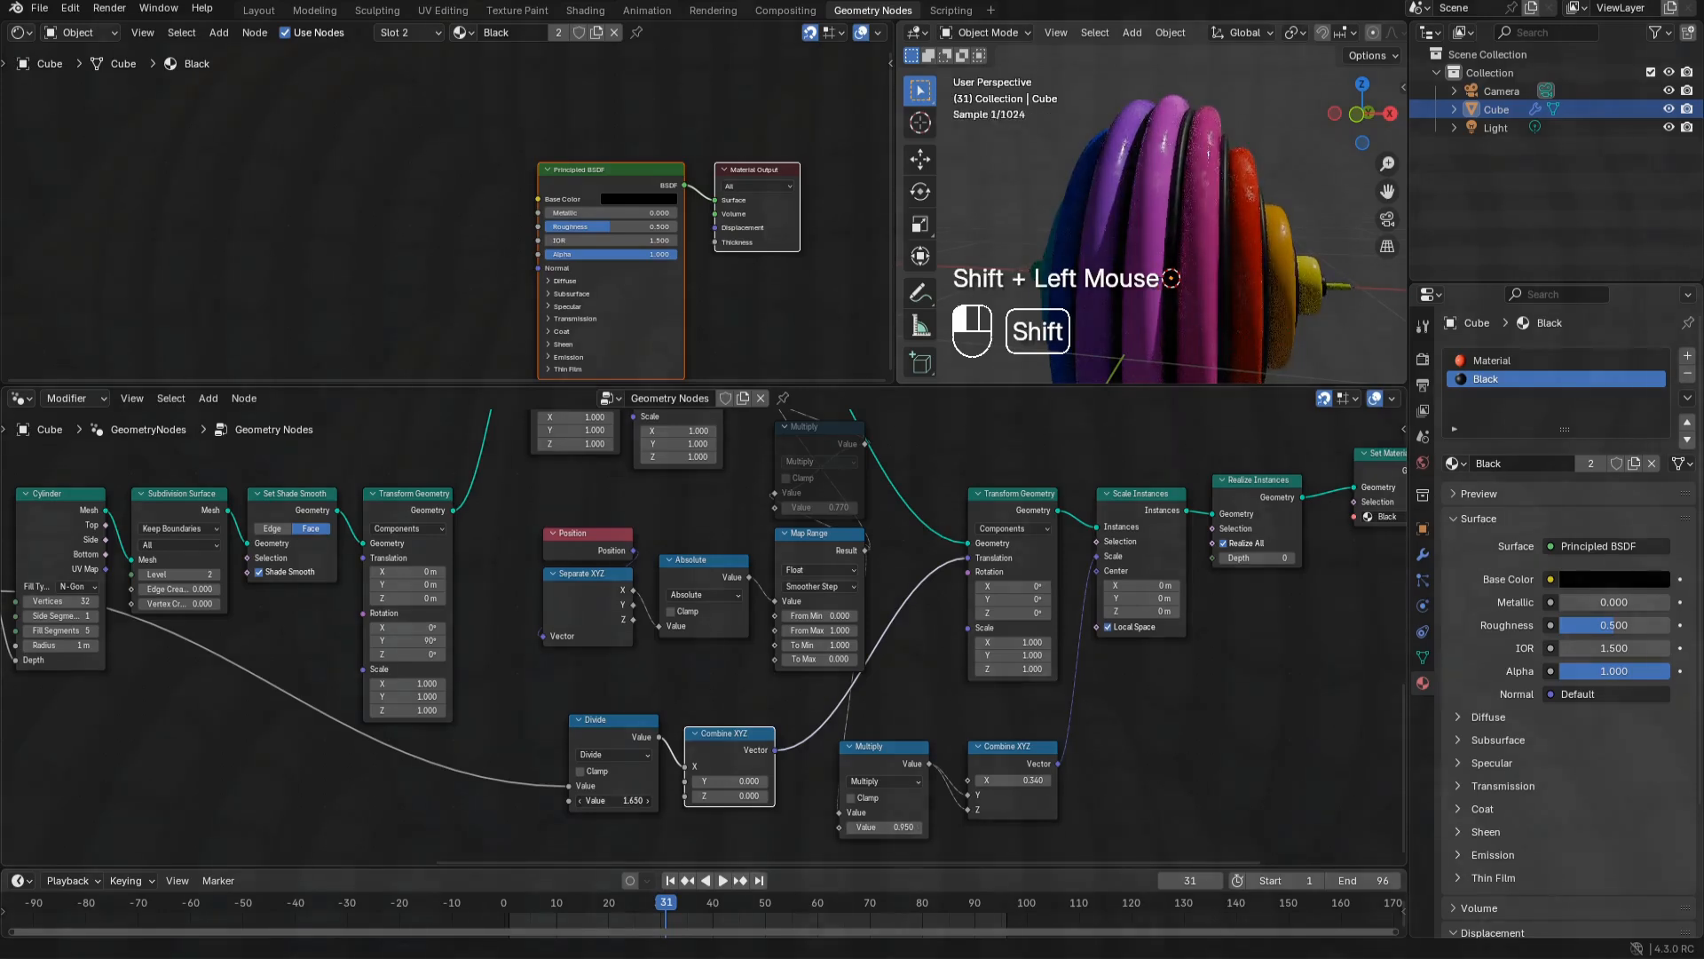
pyautogui.click(619, 800)
pyautogui.write('2')
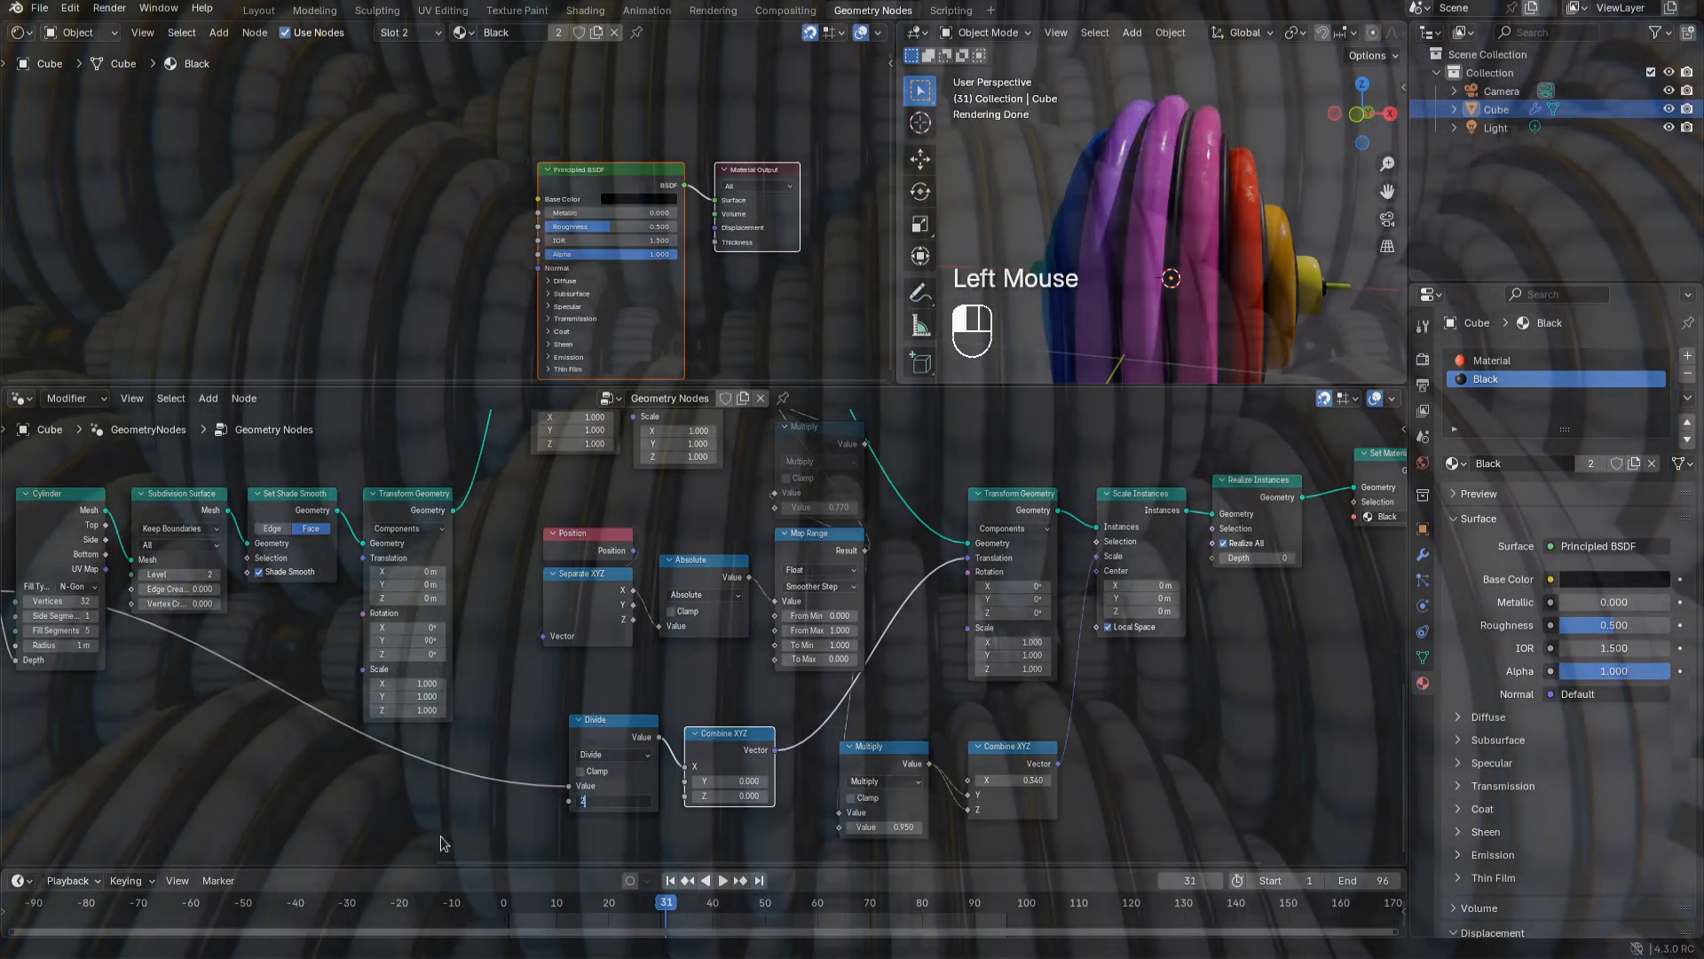
pyautogui.press('Return')
pyautogui.keyDown('shift'); pyautogui.moveTo(883, 827); pyautogui.dragTo(880, 826); pyautogui.keyUp('shift')
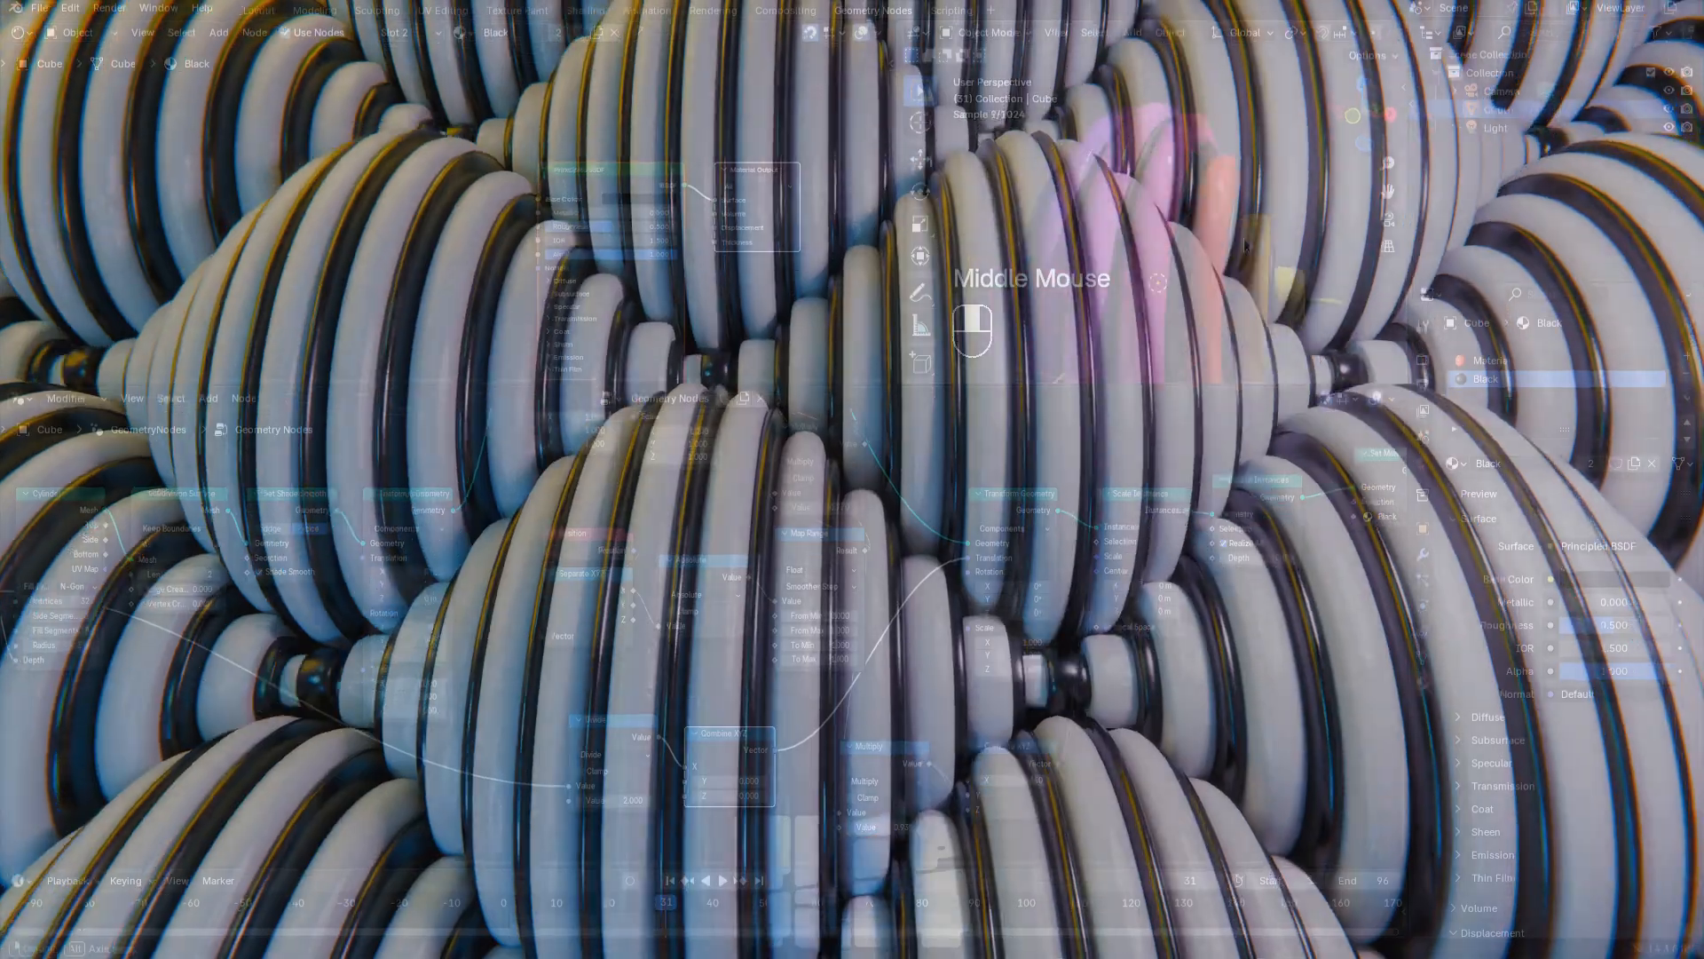
pyautogui.press('space')
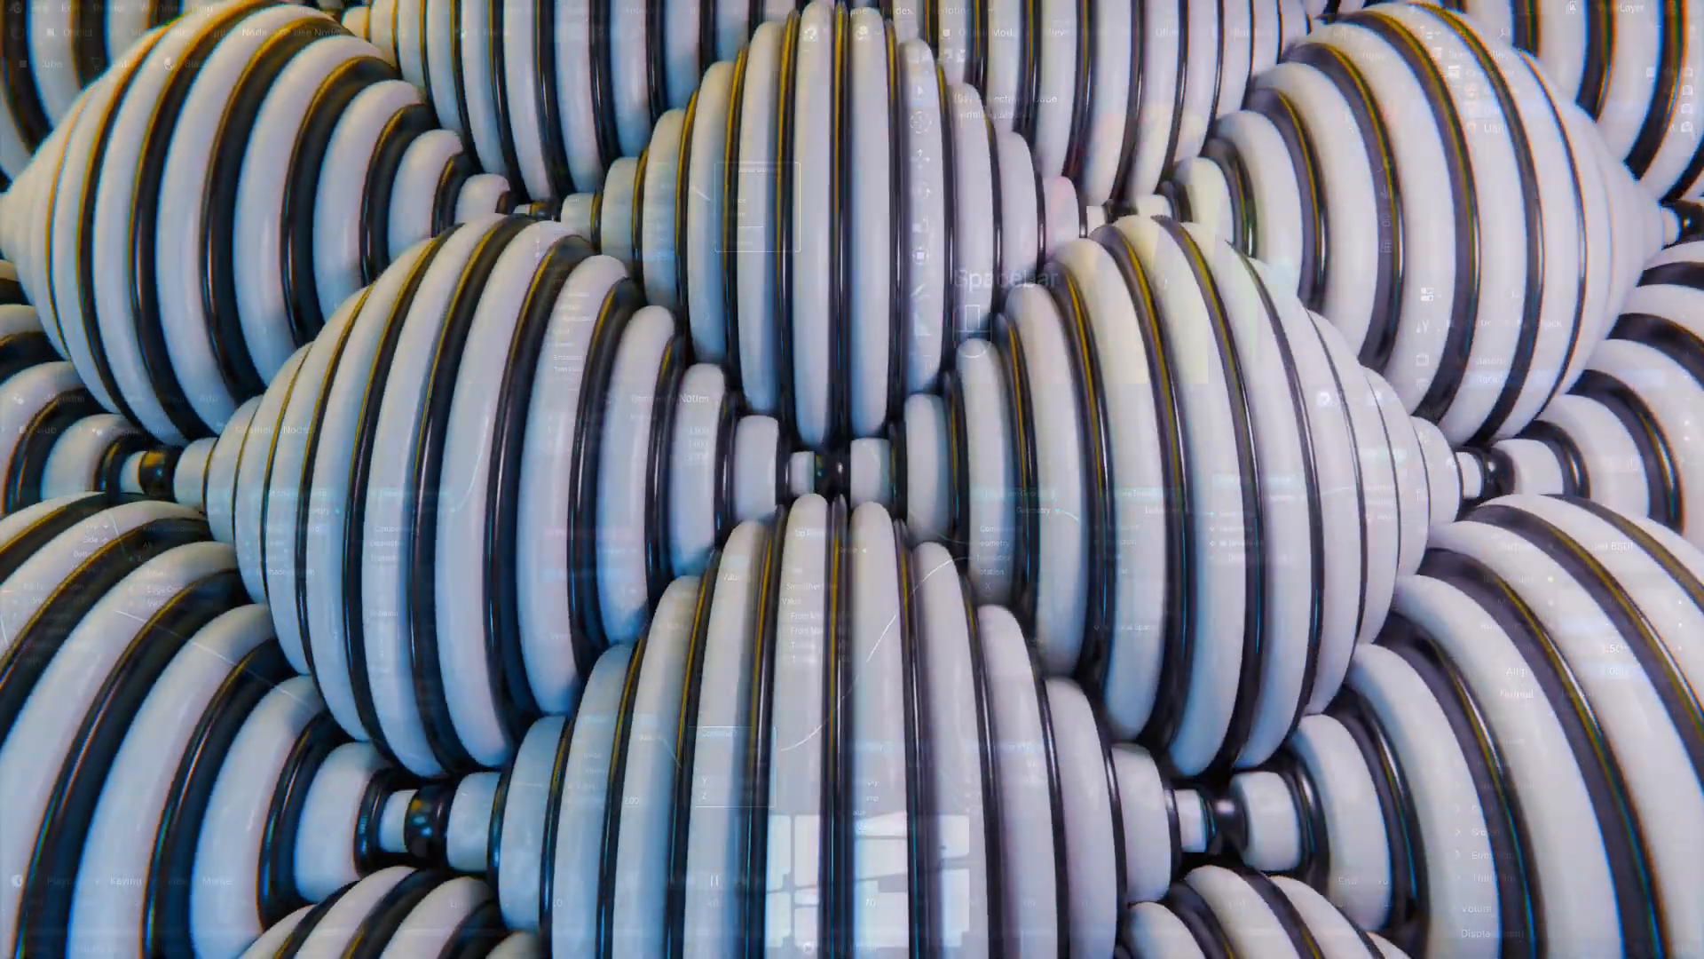